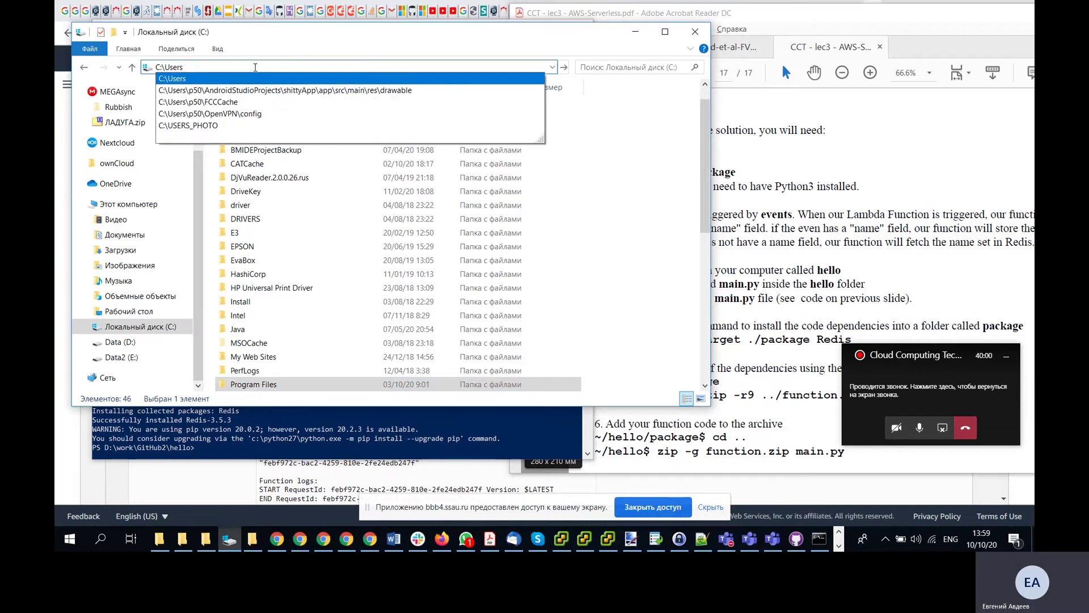
# - Go to the user's home folder under C:\Users in File Explorer
pyautogui.write('\\p')
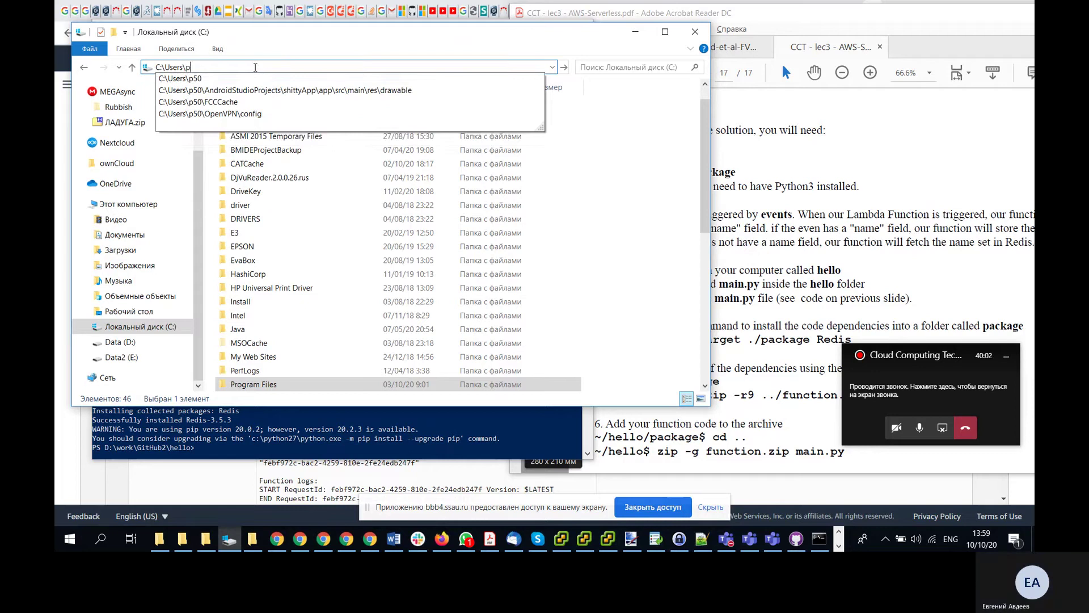
pyautogui.write('50\\')
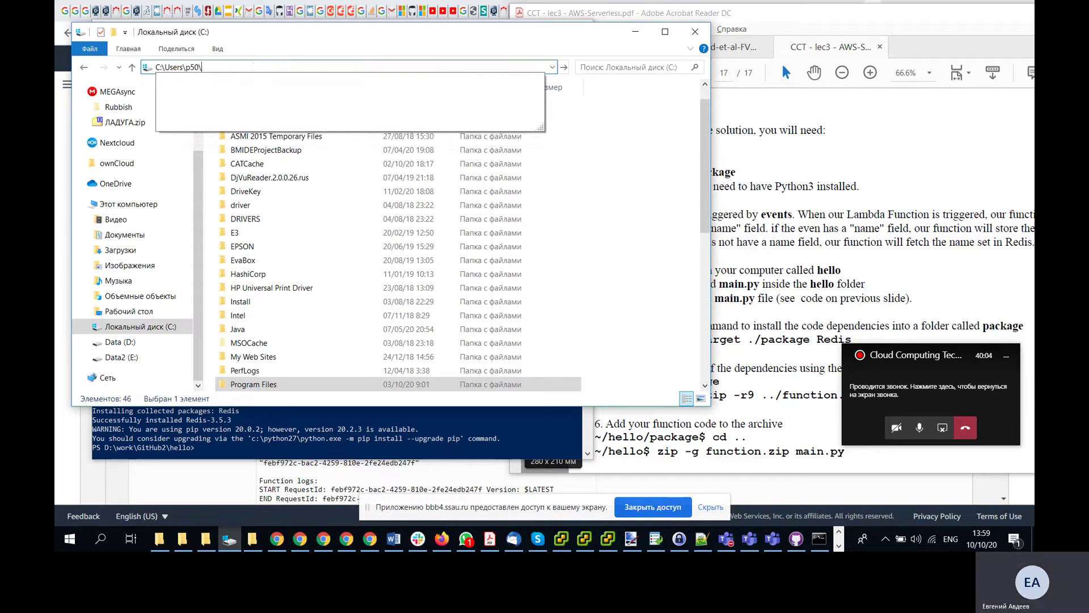
pyautogui.press('Return')
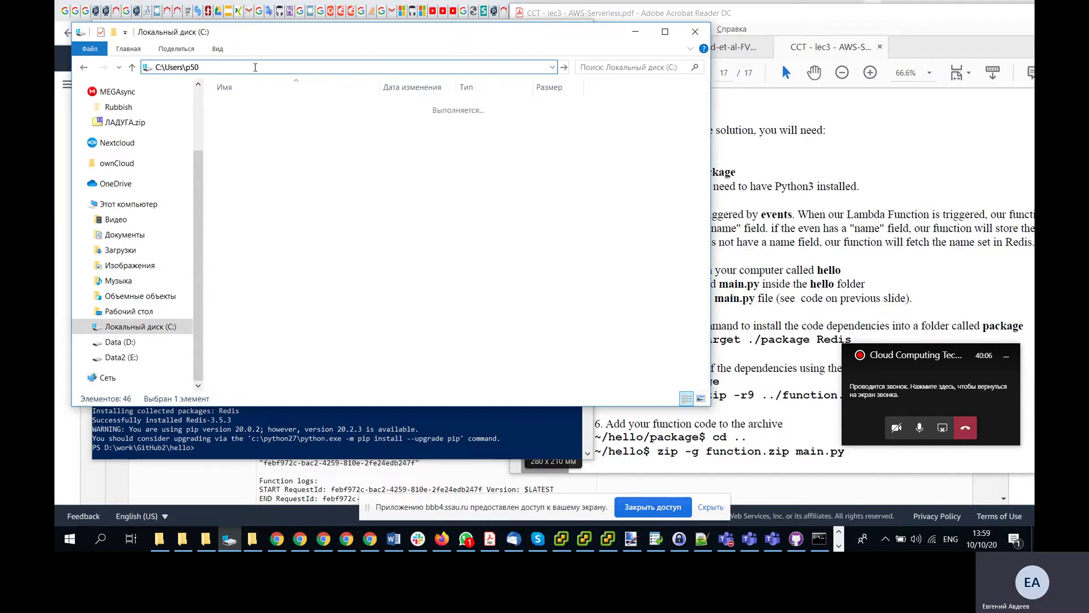
pyautogui.scroll(-5, 301, 209)
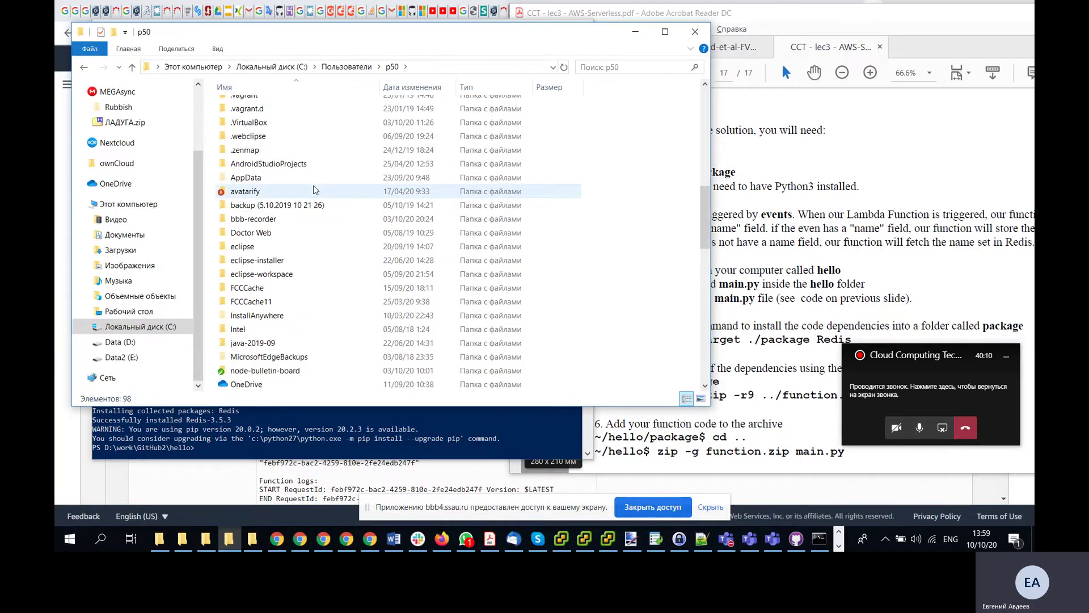
pyautogui.scroll(10, 316, 190)
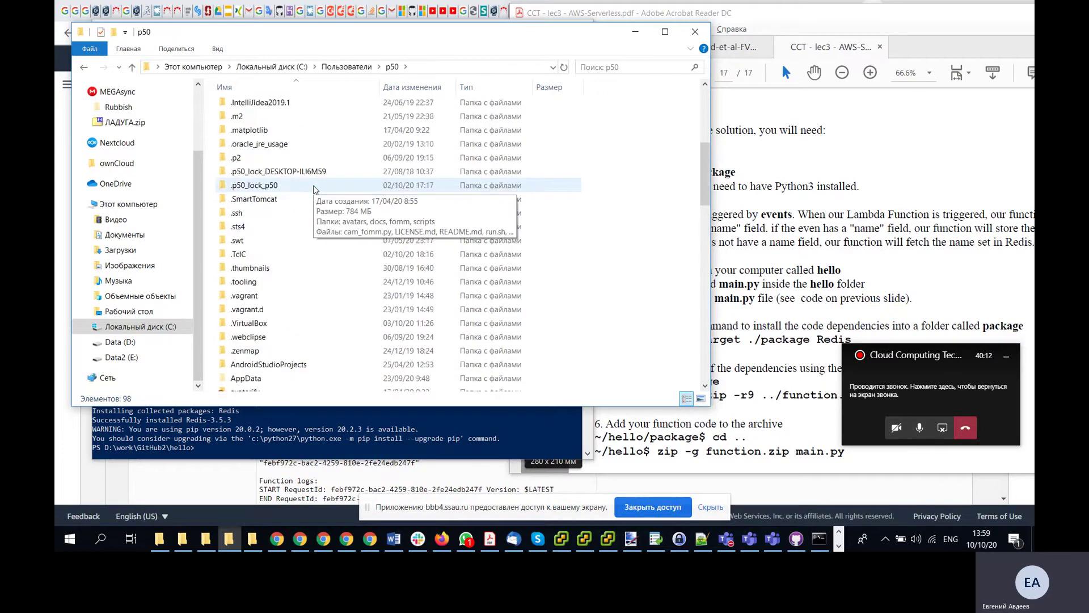
pyautogui.scroll(-5, 316, 190)
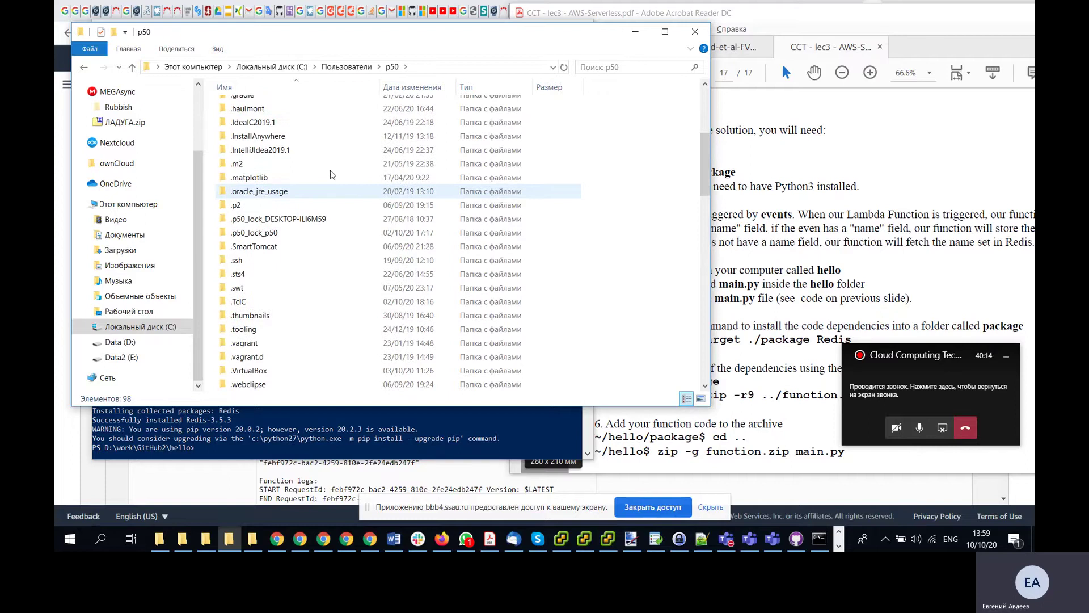
# - Enter the AppData folder via the address bar and open its Local subfolder
pyautogui.click(466, 69)
pyautogui.click(430, 68)
pyautogui.write('\\')
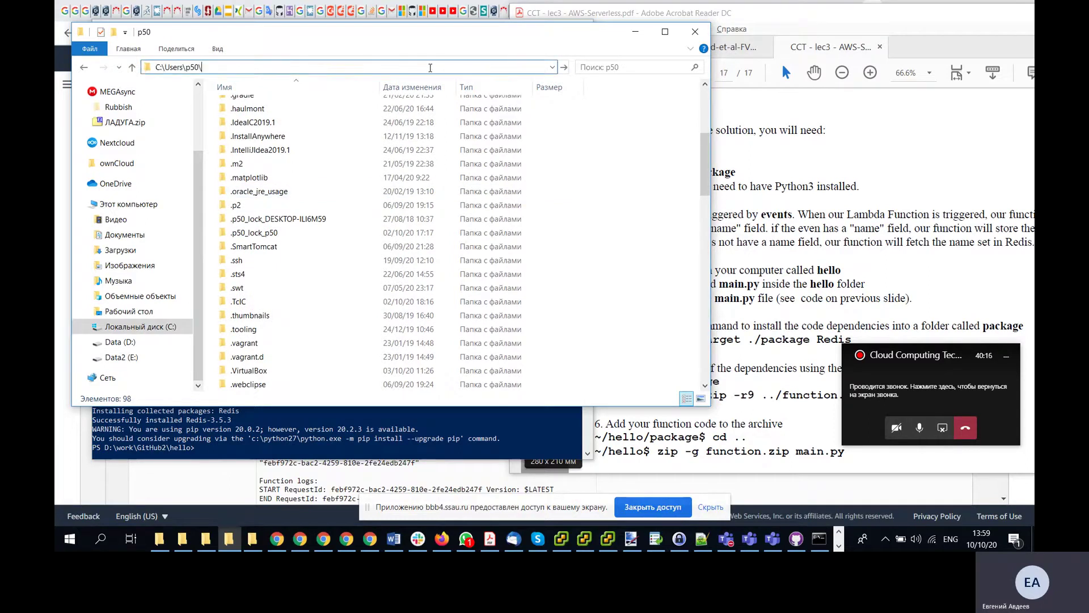
pyautogui.write('AppData')
pyautogui.press('Return')
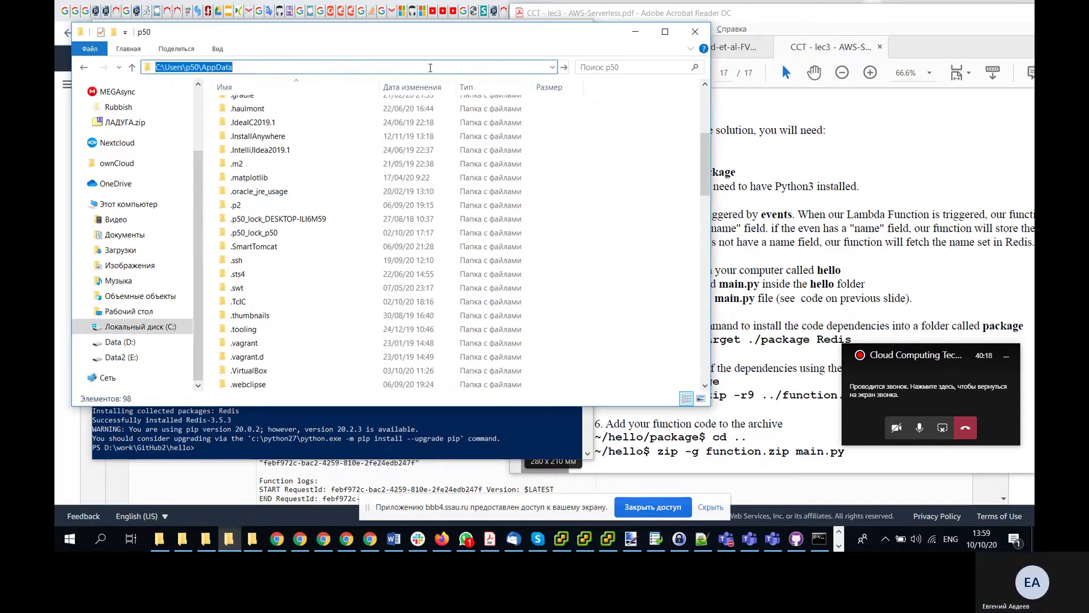
pyautogui.doubleClick(278, 113)
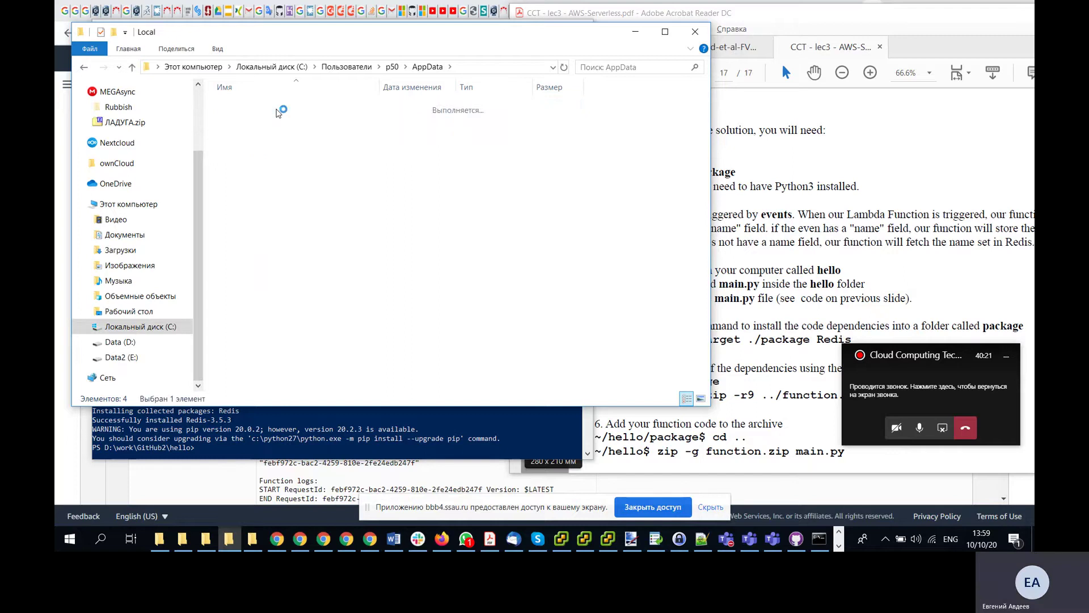
pyautogui.scroll(-12, 315, 307)
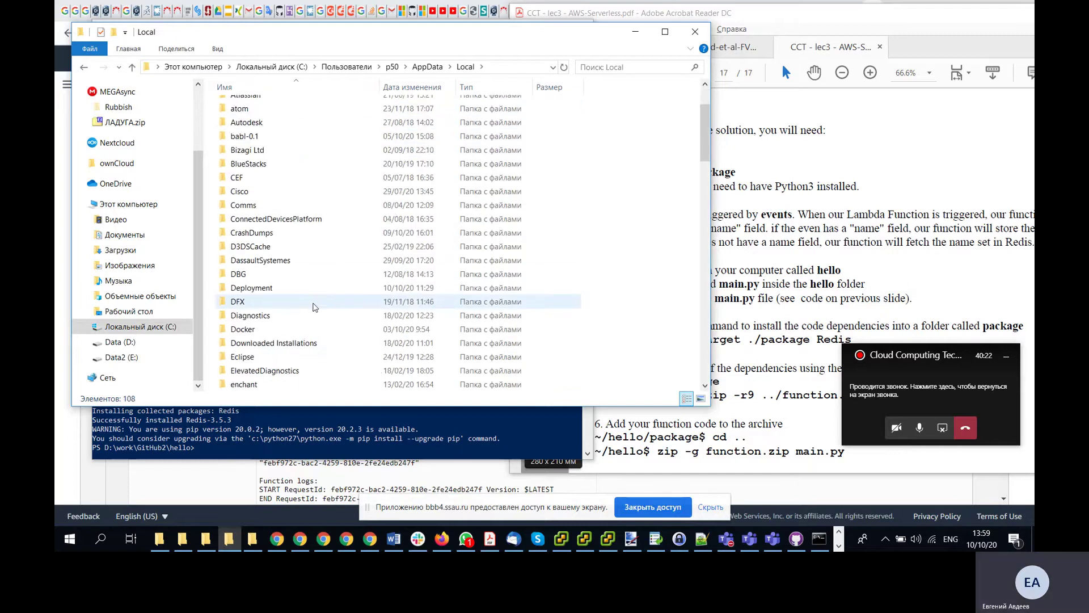
pyautogui.scroll(-7, 315, 307)
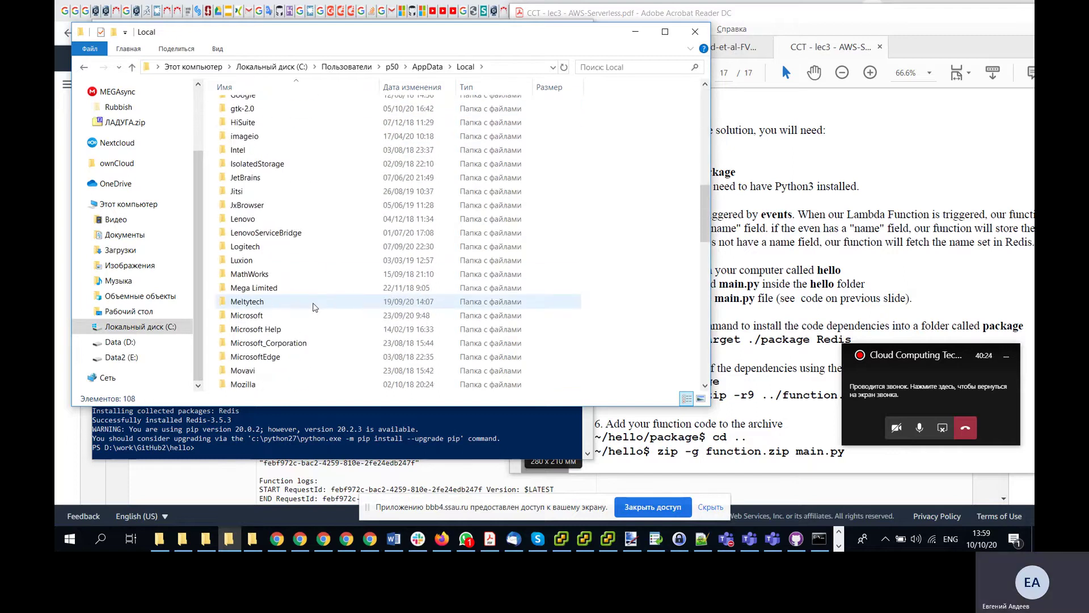
pyautogui.scroll(-1, 303, 339)
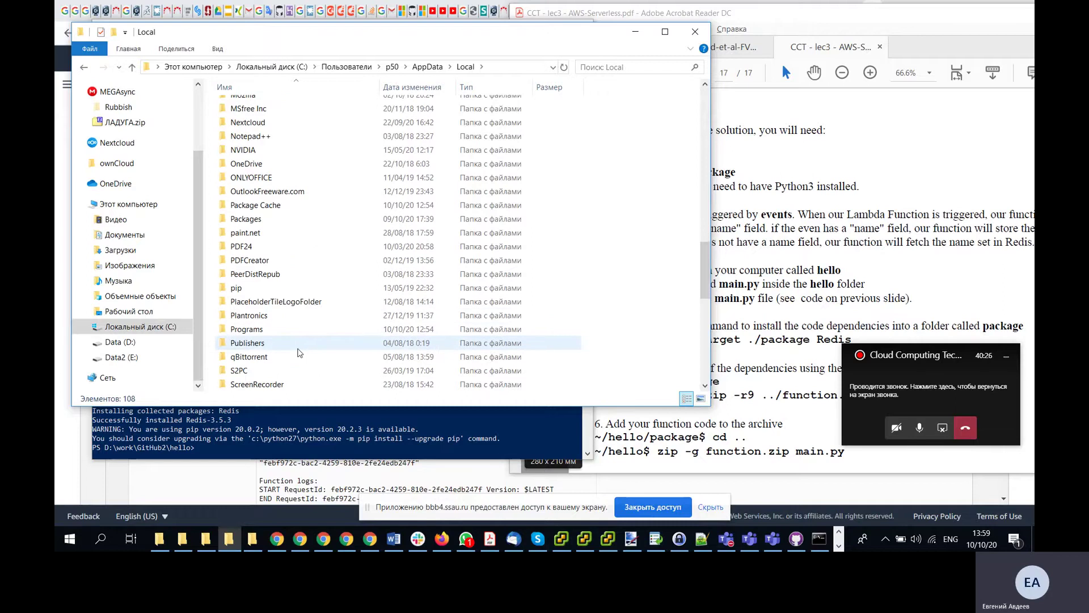
pyautogui.scroll(-3, 374, 278)
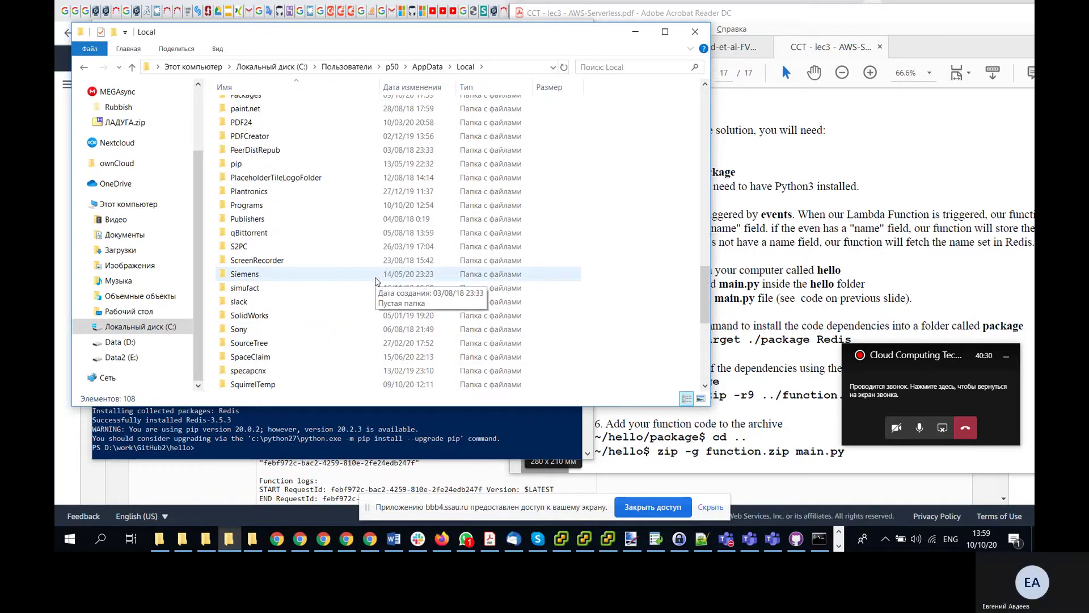
pyautogui.scroll(6, 374, 281)
pyautogui.scroll(12, 375, 281)
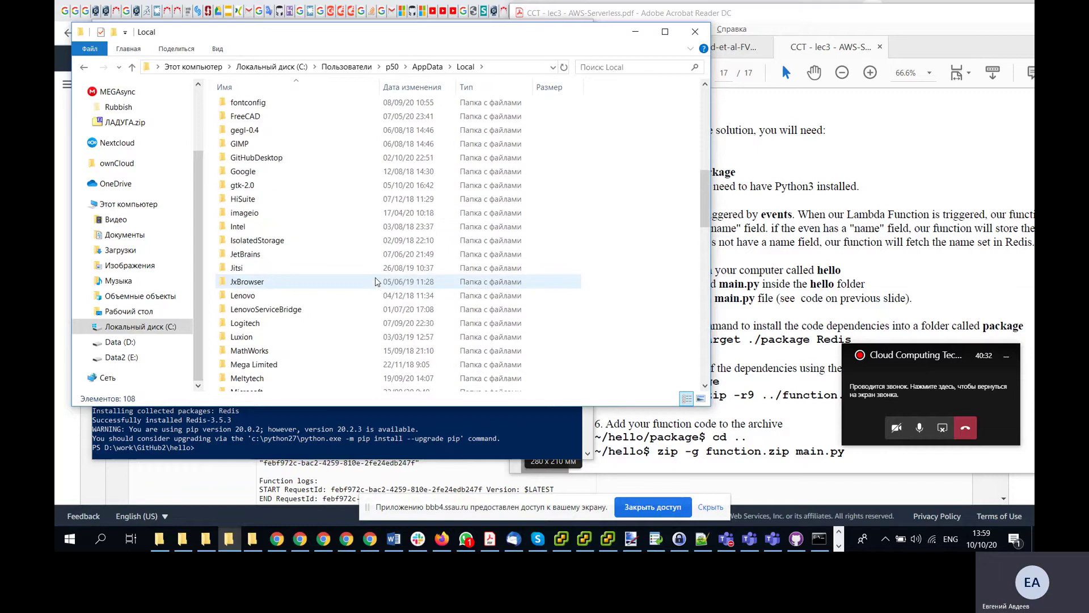
pyautogui.scroll(4, 375, 281)
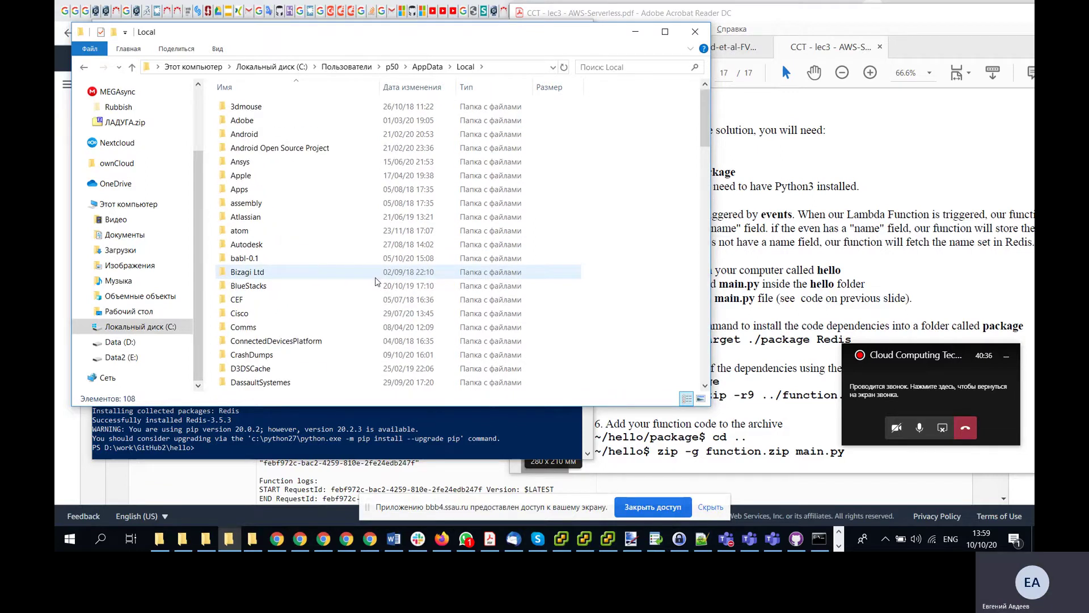
pyautogui.scroll(-4, 374, 281)
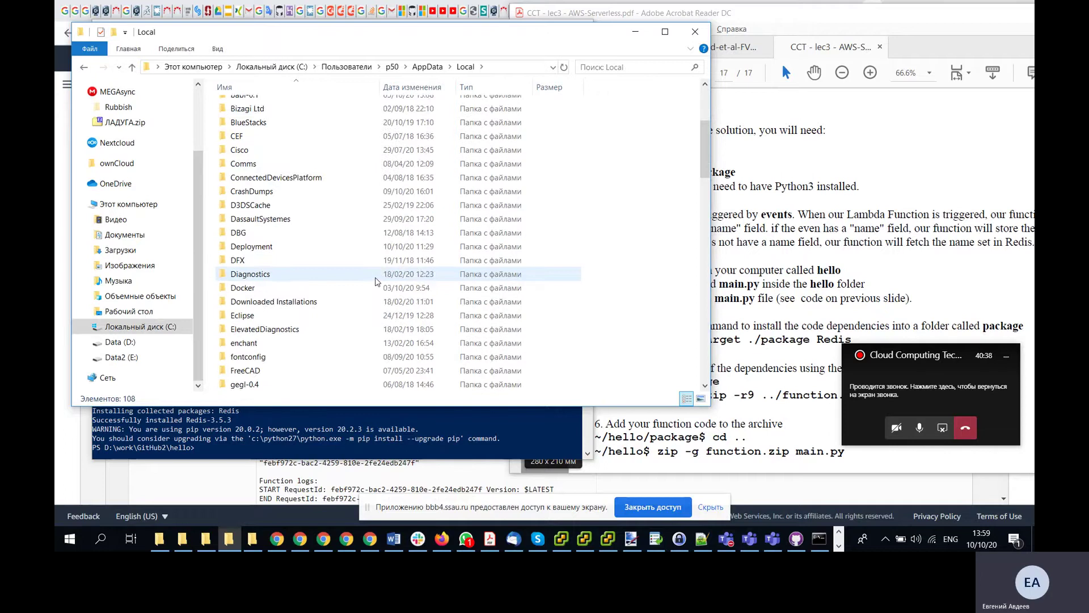
pyautogui.scroll(-8, 374, 281)
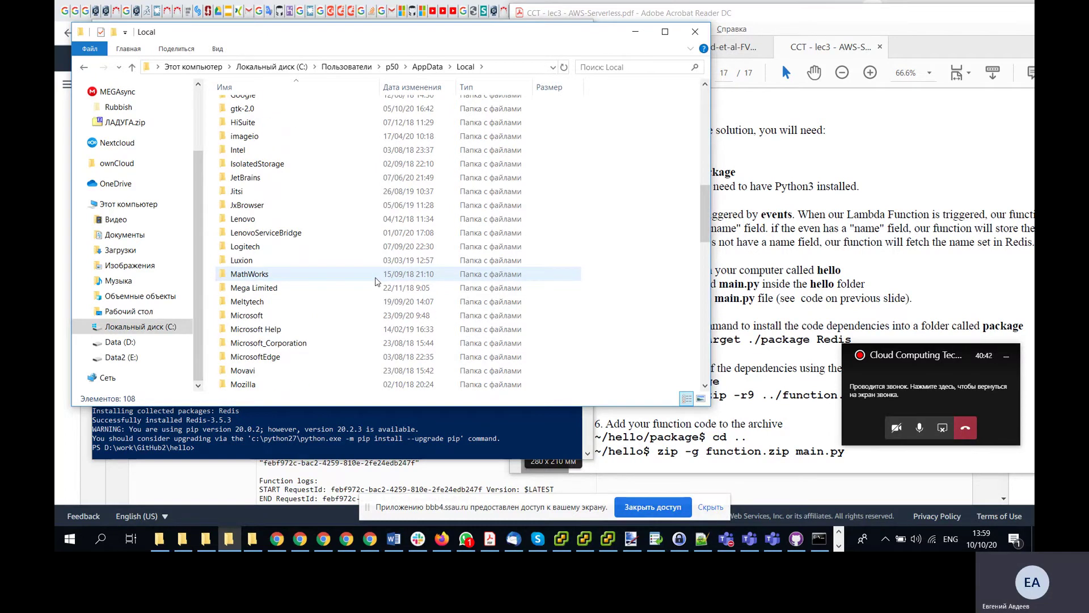
# - Open Environment Variables from This PC's Properties through the Advanced system settings
pyautogui.click(76, 542)
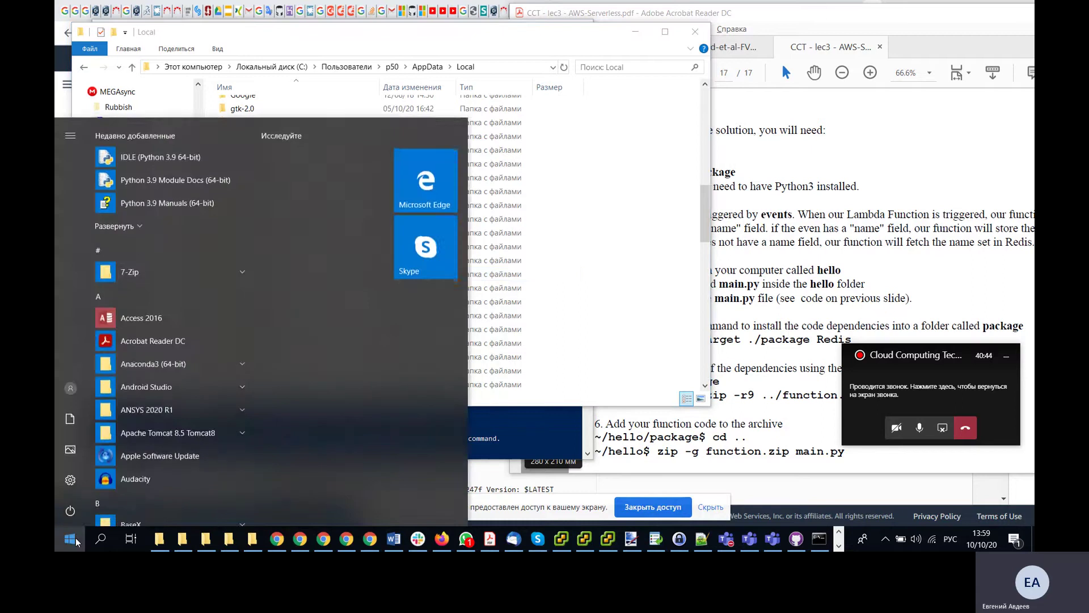
pyautogui.write('ко')
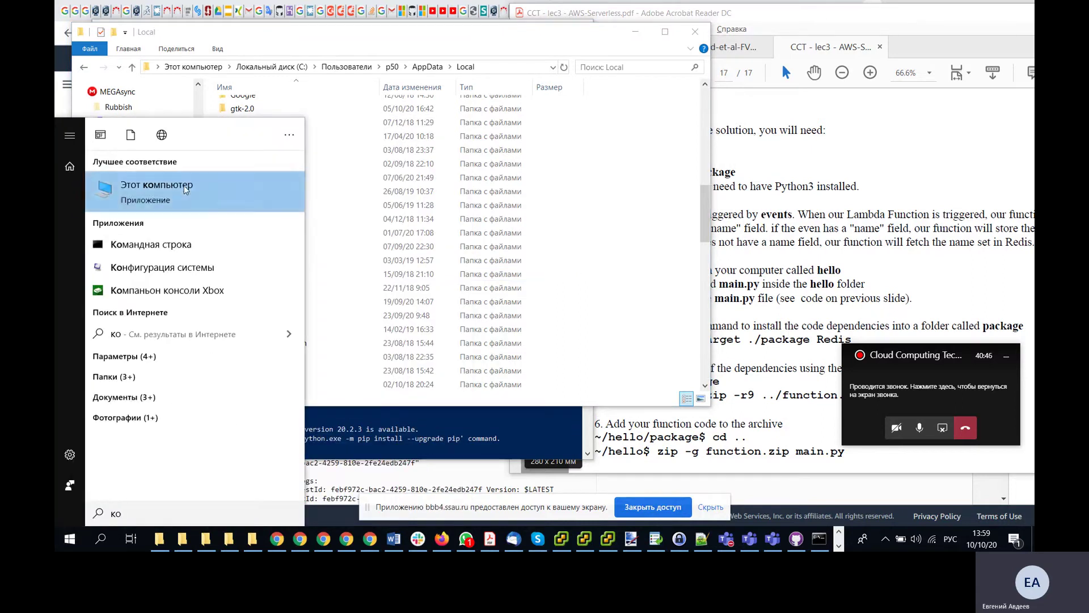
pyautogui.rightClick(186, 189)
pyautogui.click(163, 303)
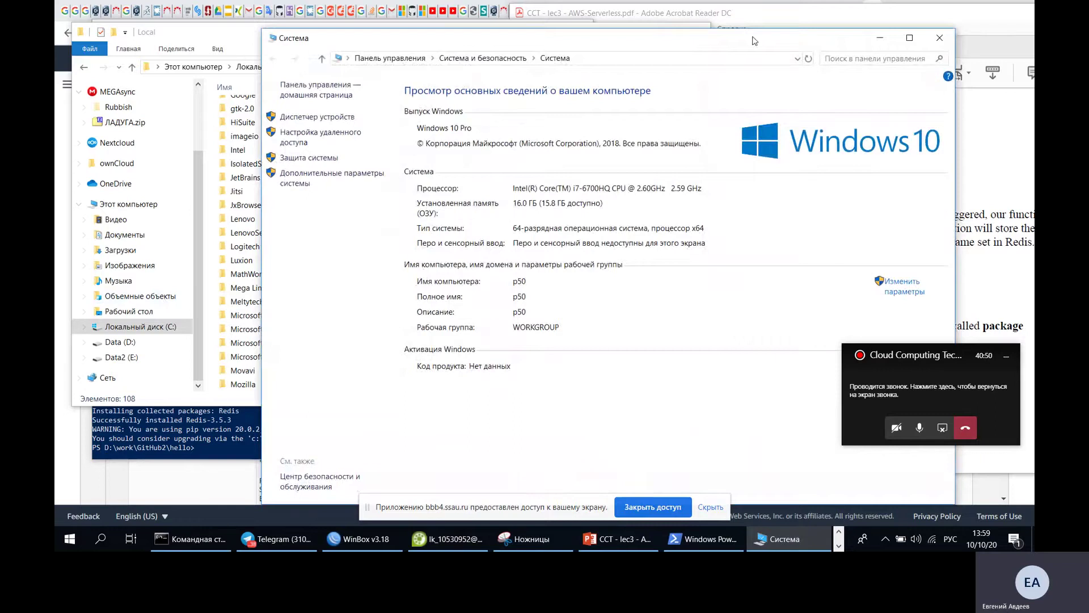
pyautogui.moveTo(744, 34); pyautogui.dragTo(598, 29)
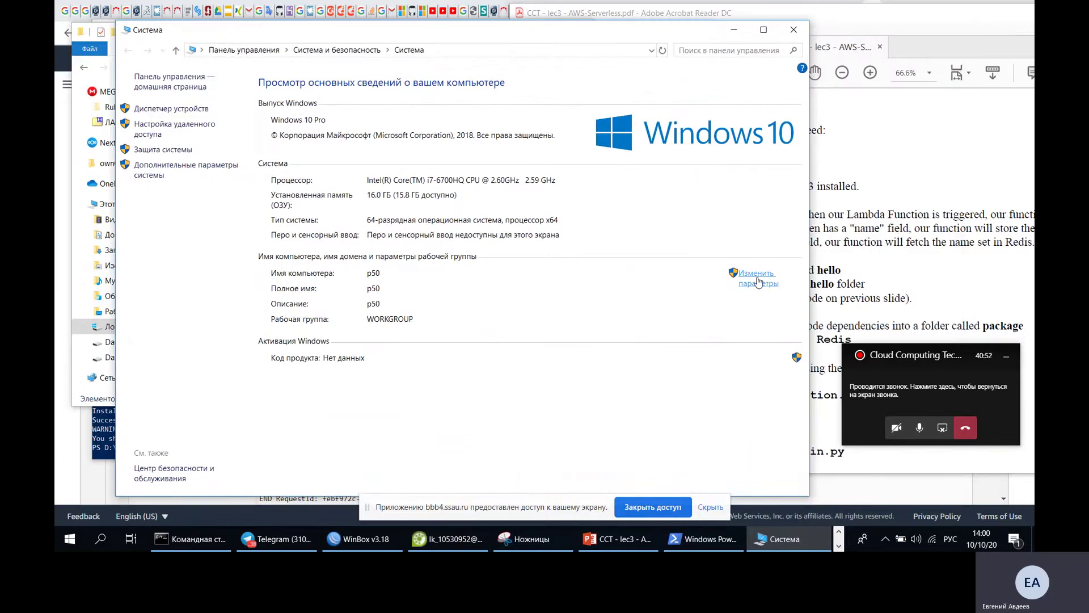
pyautogui.click(758, 282)
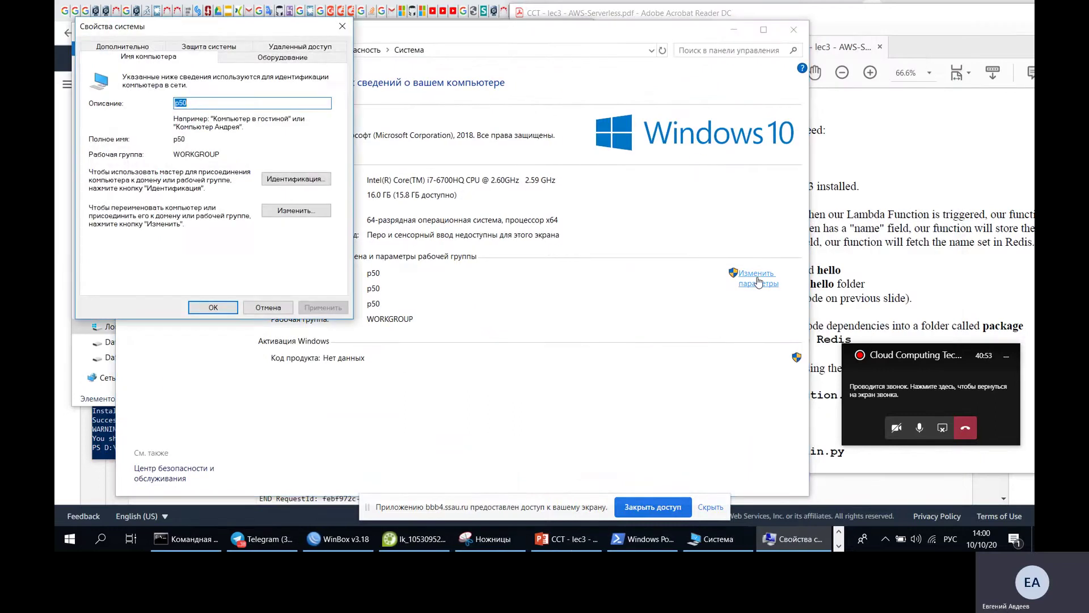
pyautogui.click(122, 46)
pyautogui.click(290, 280)
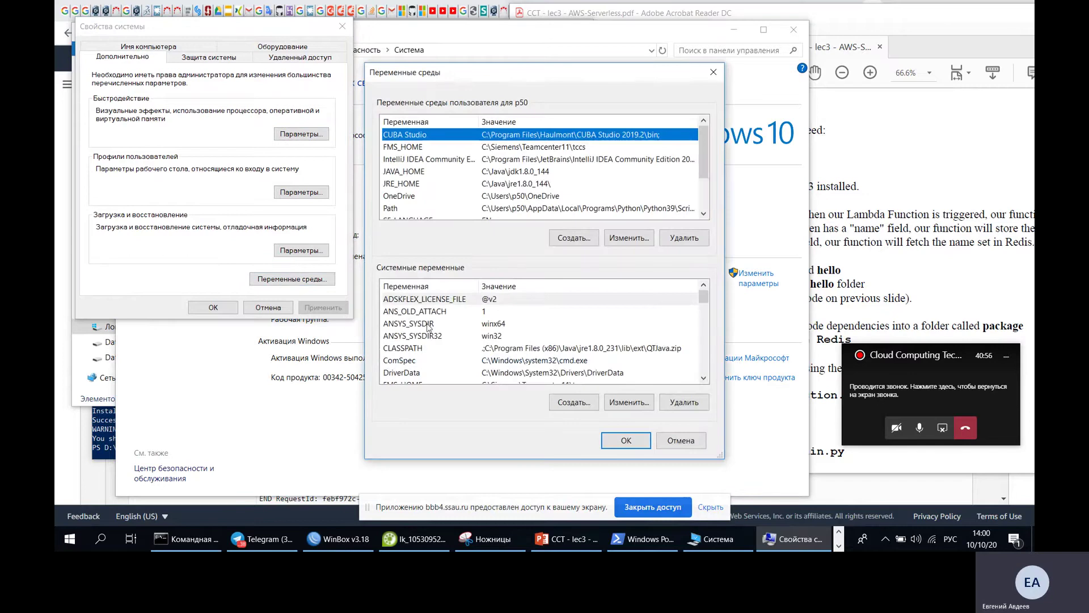
# - Open the system Path variable for editing from the System variables list
pyautogui.click(511, 147)
pyautogui.click(486, 336)
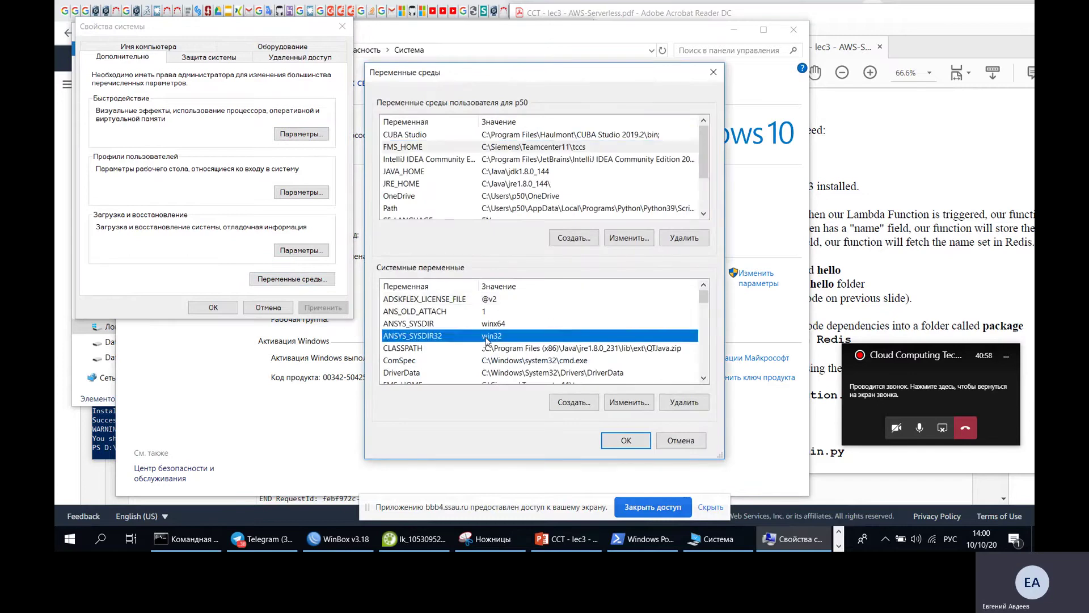
pyautogui.scroll(-2, 487, 341)
pyautogui.scroll(-5, 487, 341)
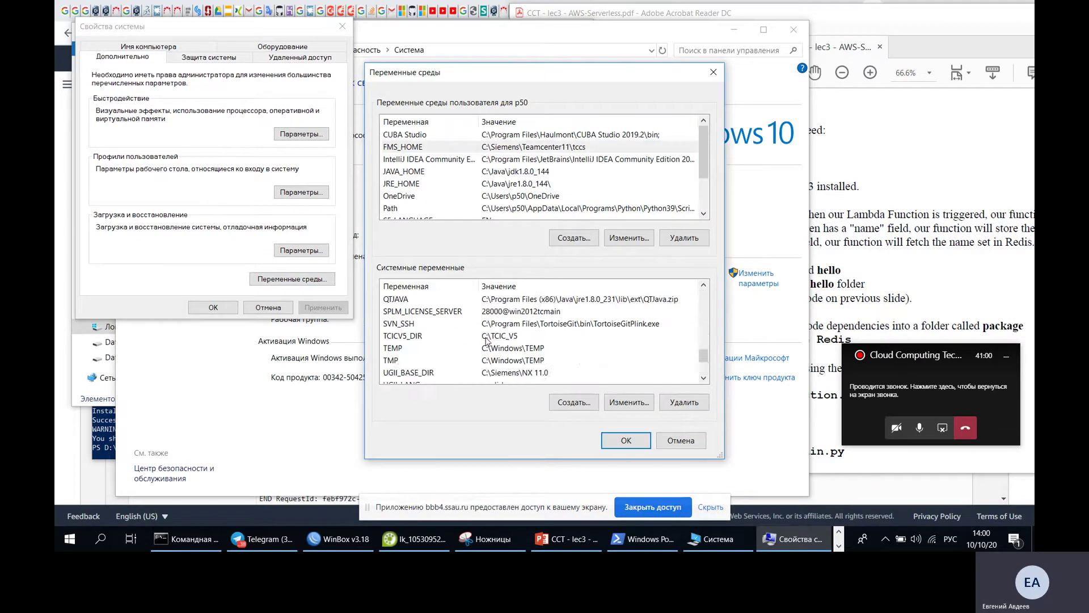
pyautogui.scroll(1, 487, 341)
pyautogui.scroll(2, 477, 338)
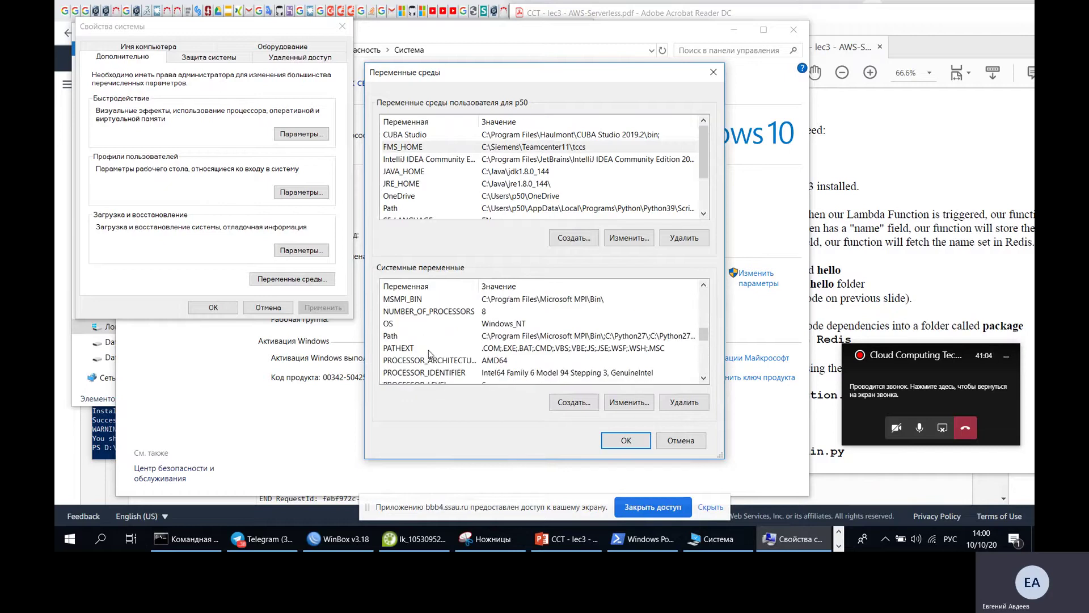
pyautogui.click(432, 338)
pyautogui.doubleClick(433, 337)
pyautogui.scroll(-7, 565, 380)
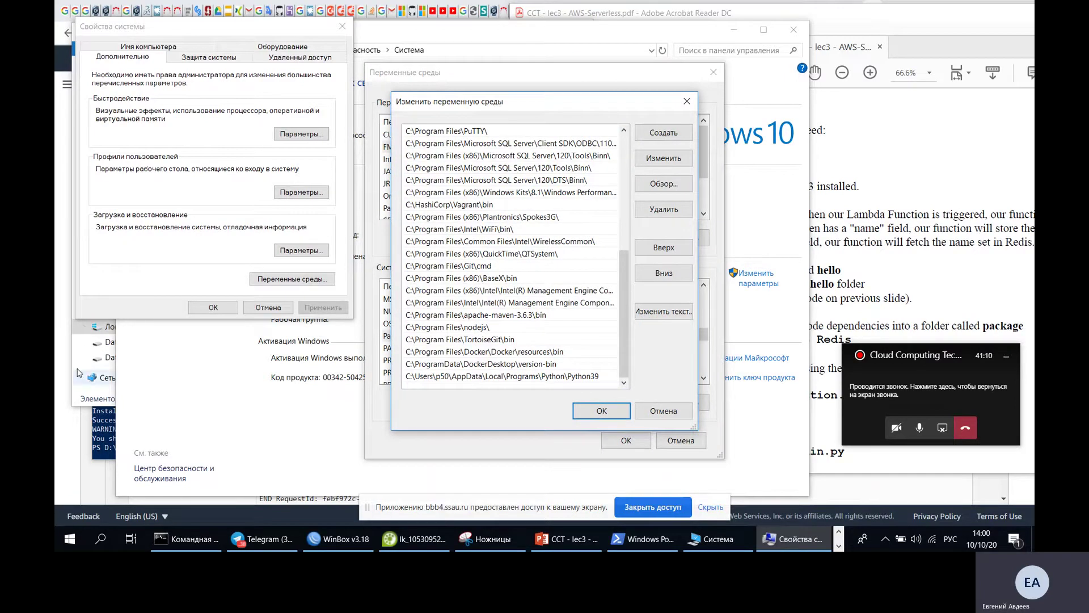
# - Navigate from AppData\Local into Programs\Python\Python39
pyautogui.click(97, 398)
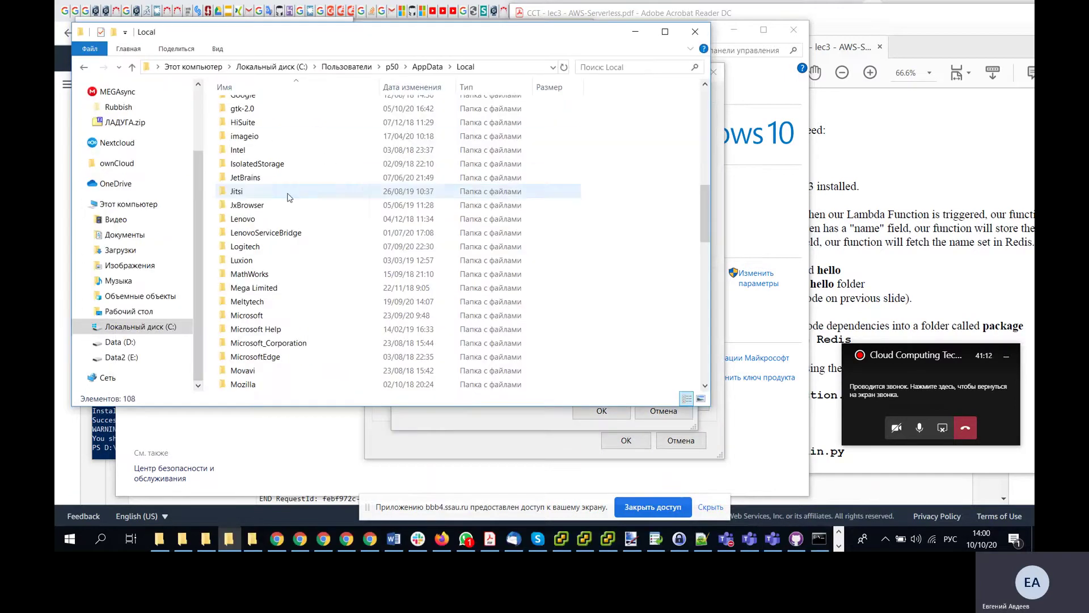
pyautogui.scroll(-5, 297, 287)
pyautogui.click(296, 288)
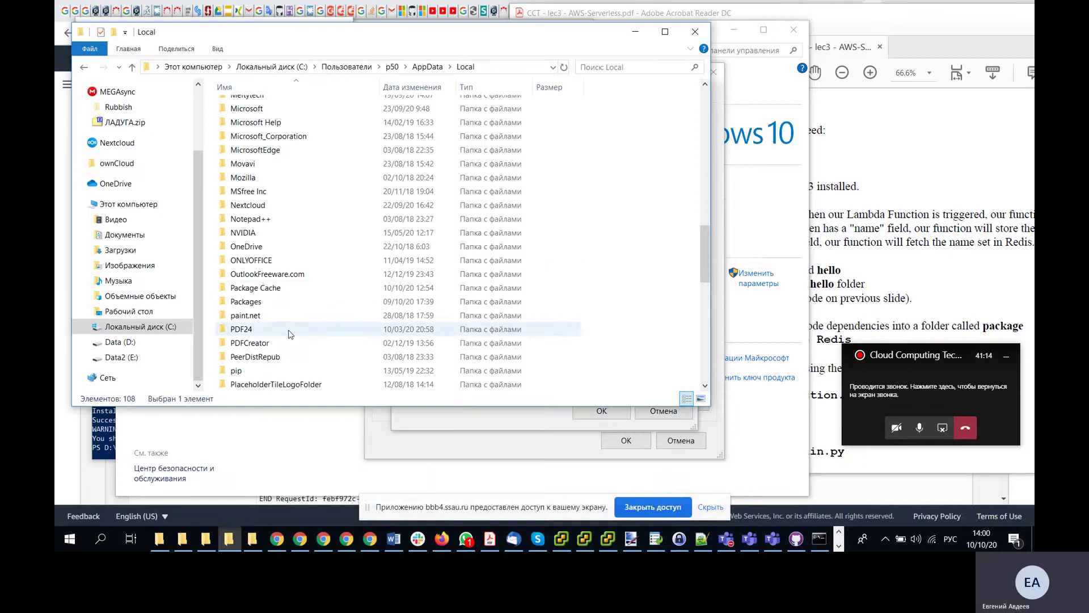
pyautogui.scroll(-3, 282, 286)
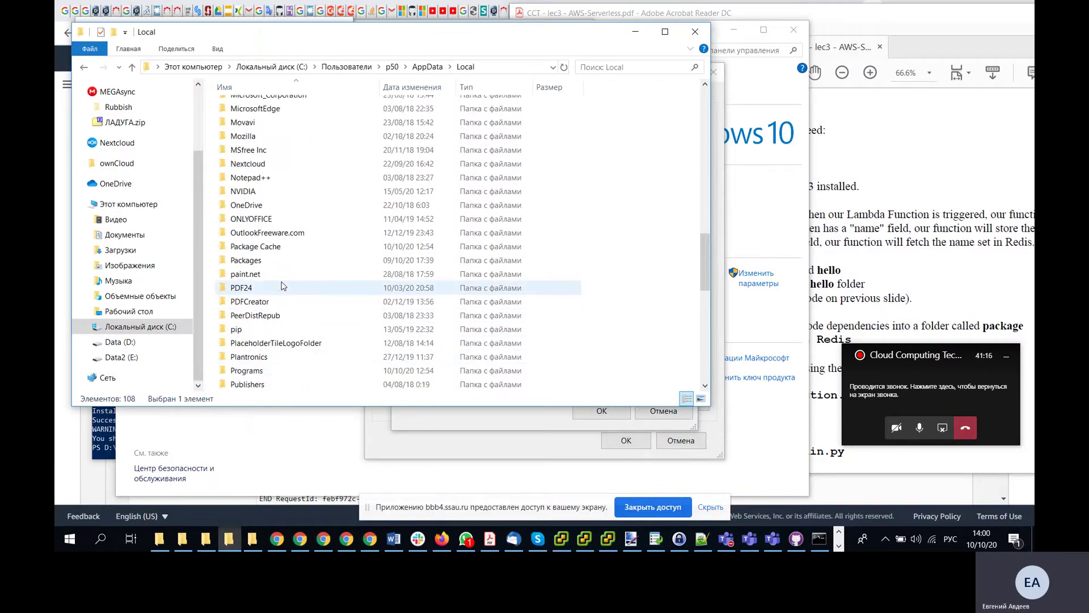
pyautogui.doubleClick(276, 329)
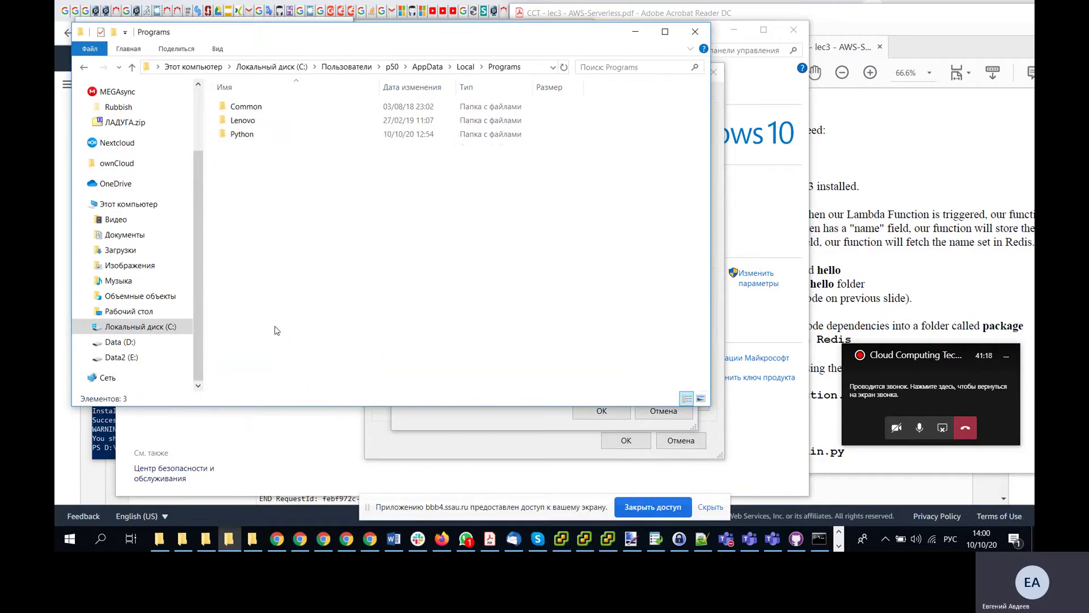
pyautogui.doubleClick(283, 134)
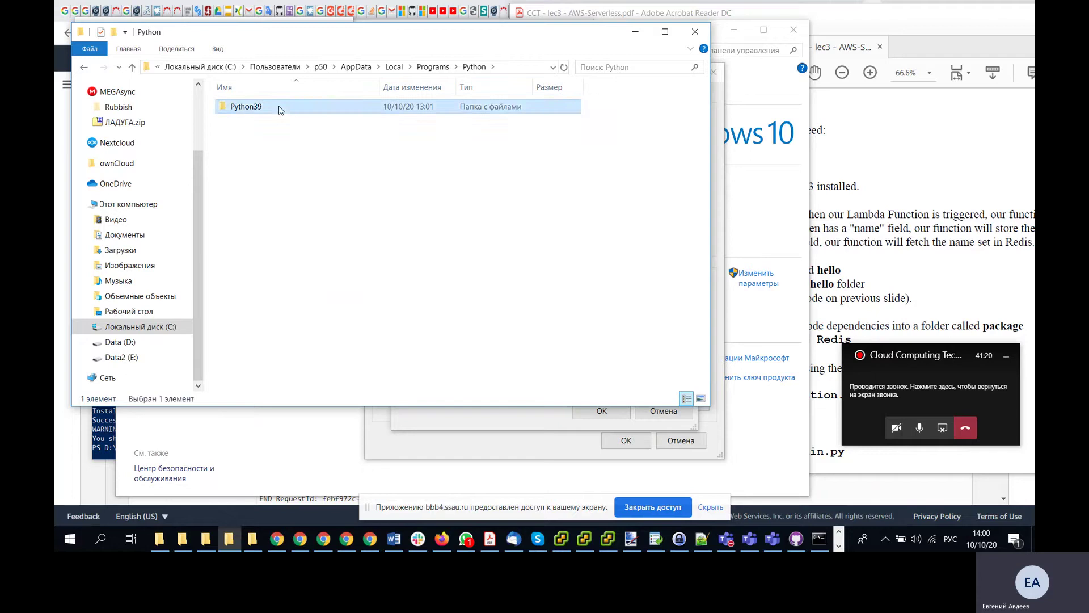
pyautogui.doubleClick(280, 108)
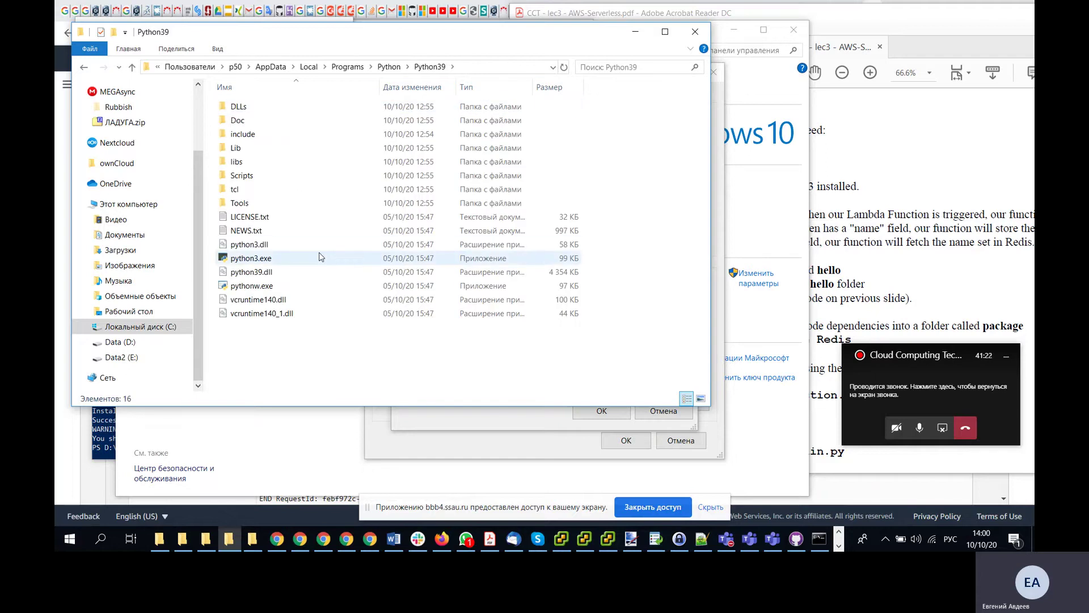
# - Open Python39's Scripts folder and reveal its full path in the address bar
pyautogui.doubleClick(289, 203)
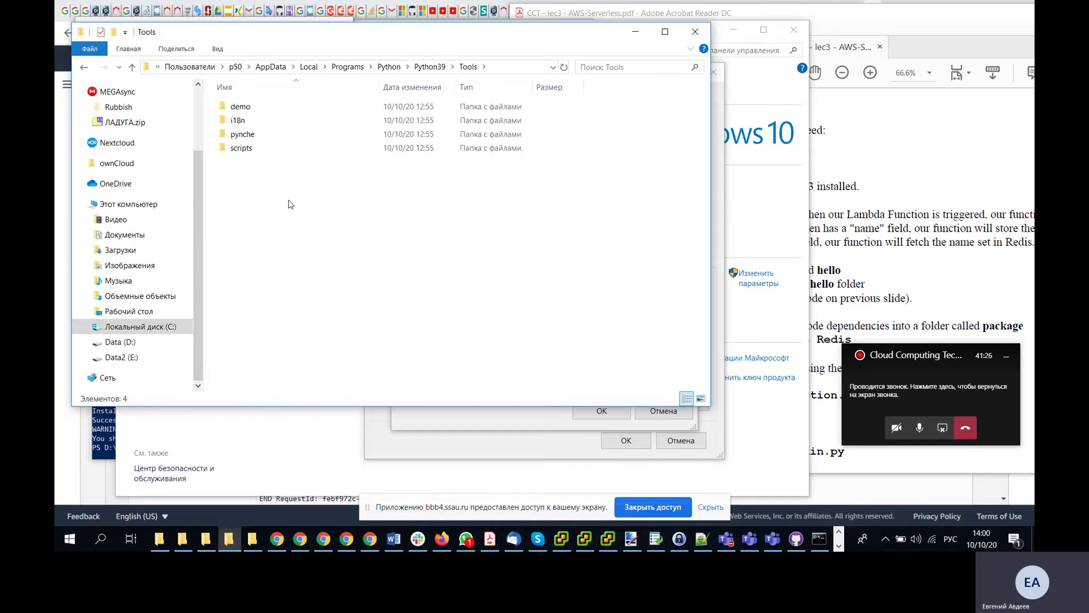
pyautogui.hotkey('alt', 'Left')
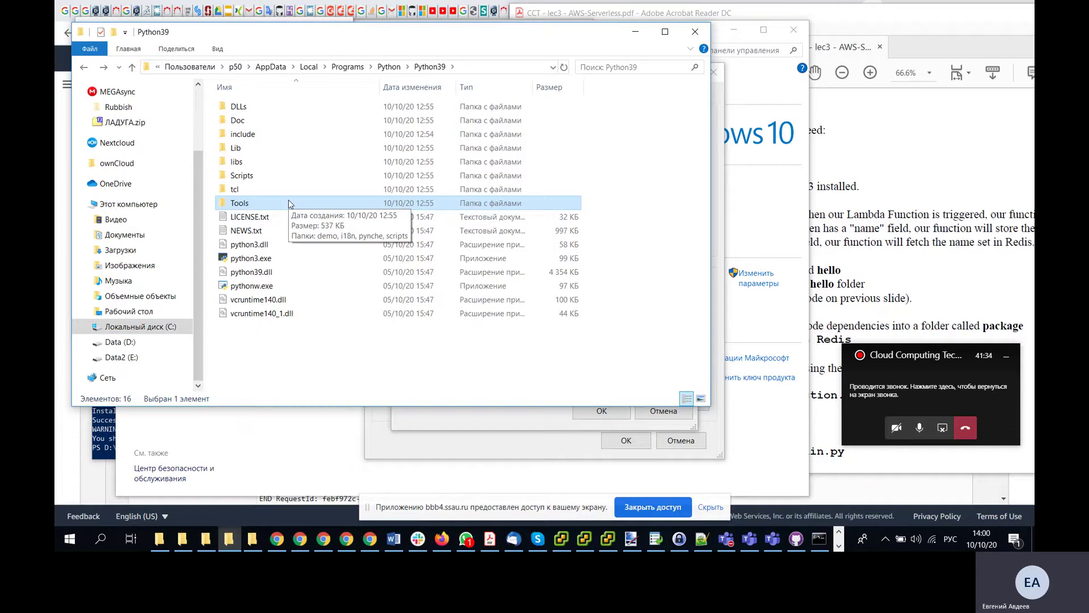
pyautogui.click(265, 178)
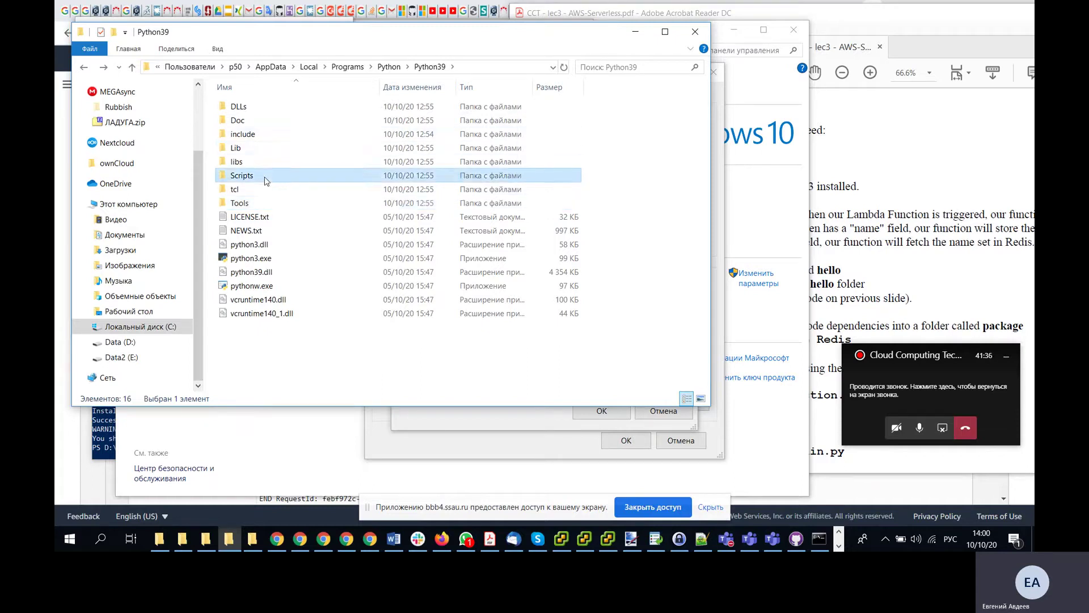
pyautogui.doubleClick(265, 178)
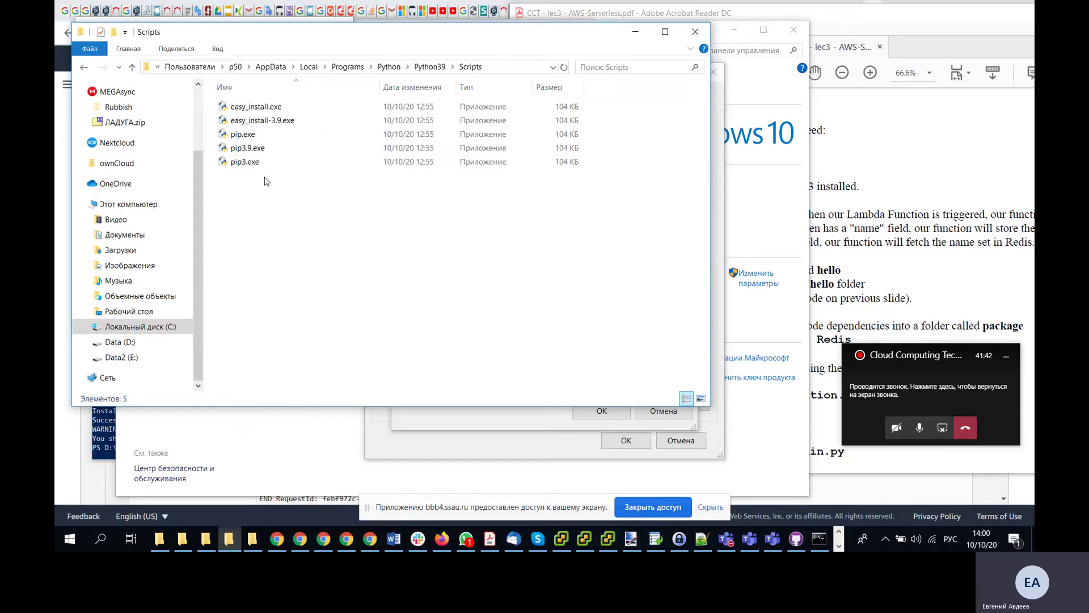
pyautogui.click(498, 67)
pyautogui.hotkey('ctrl', 'c')
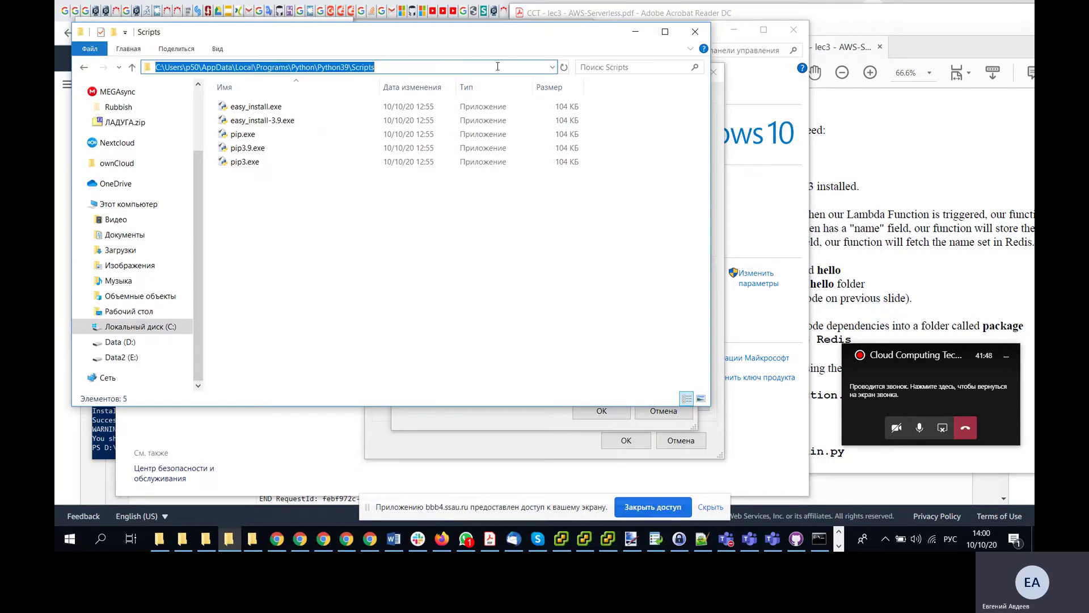
pyautogui.click(529, 427)
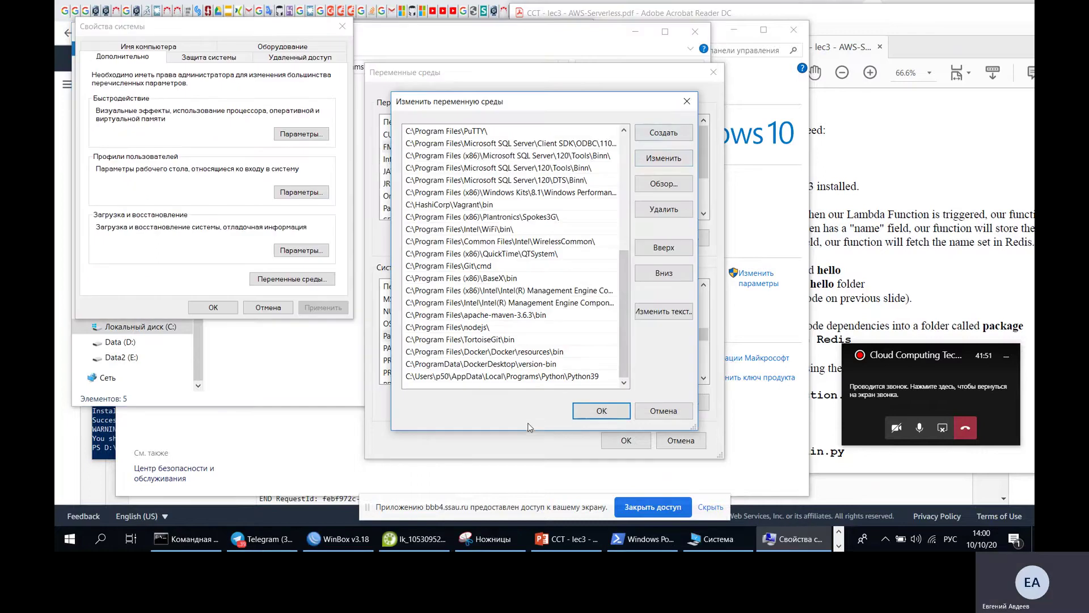
# - Add the pasted Python39\Scripts path as a new Path entry and confirm every dialog
pyautogui.click(667, 134)
pyautogui.hotkey('ctrl', 'v')
pyautogui.press('Return')
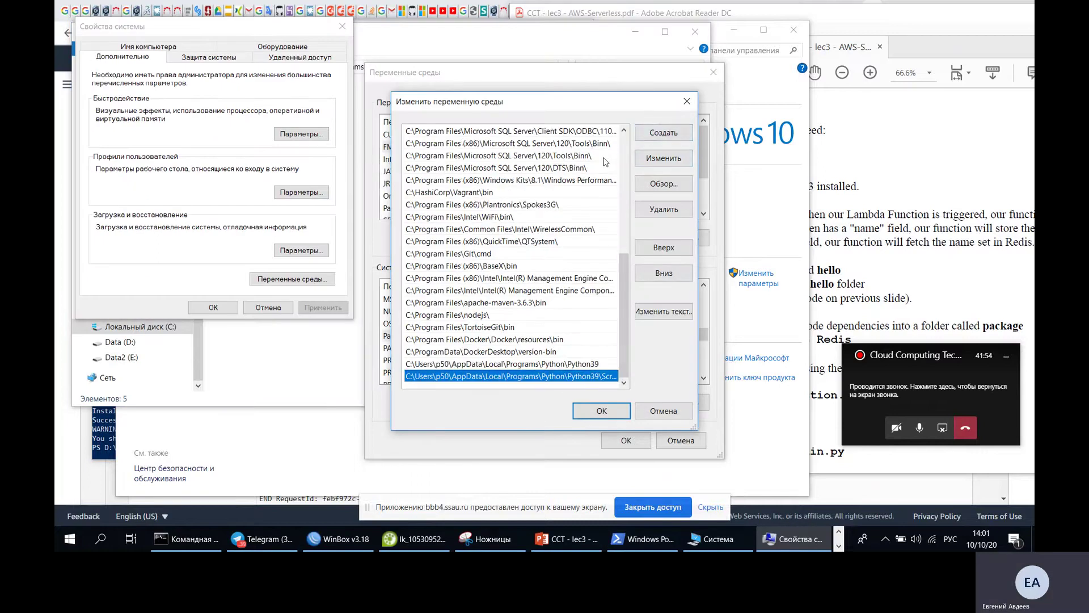
pyautogui.click(607, 415)
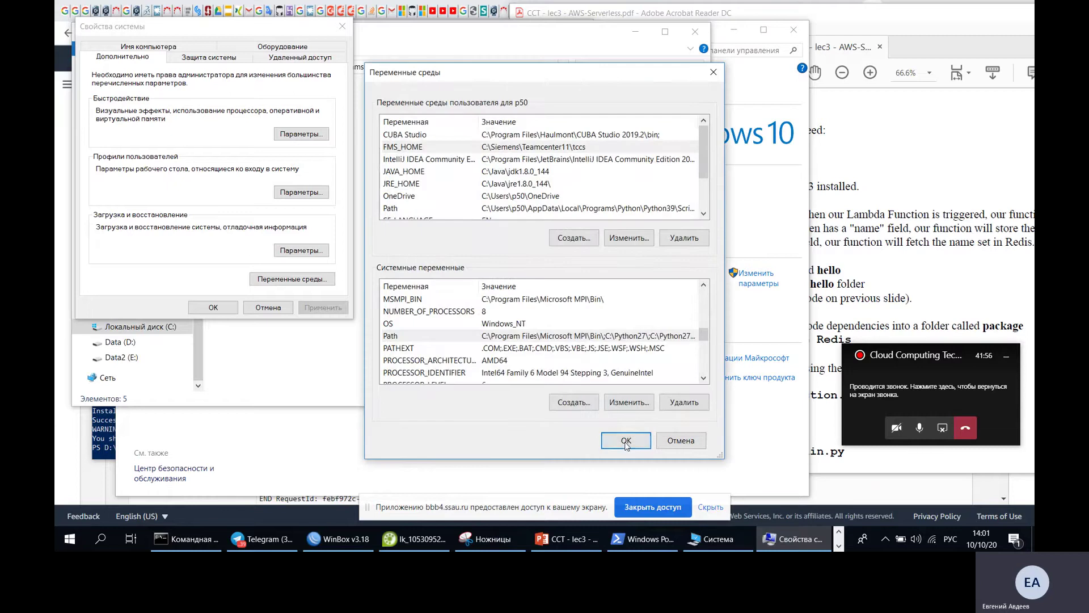
pyautogui.click(626, 441)
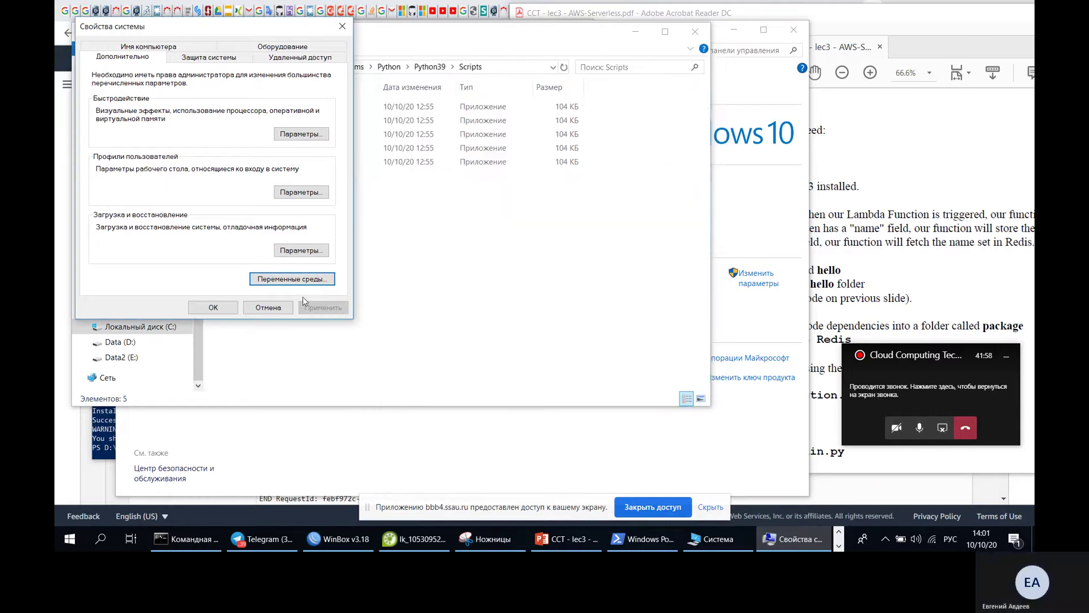
pyautogui.click(212, 307)
pyautogui.click(635, 33)
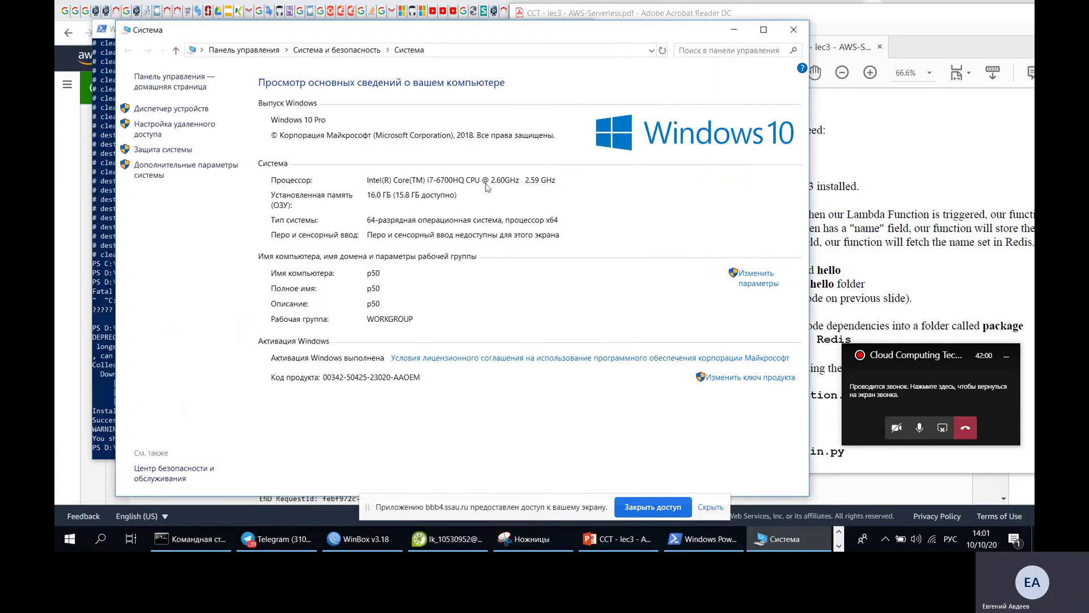
# - Rerun 'pip3 install --target ./package Redis' in PowerShell, which still fails with a launcher error
pyautogui.click(105, 270)
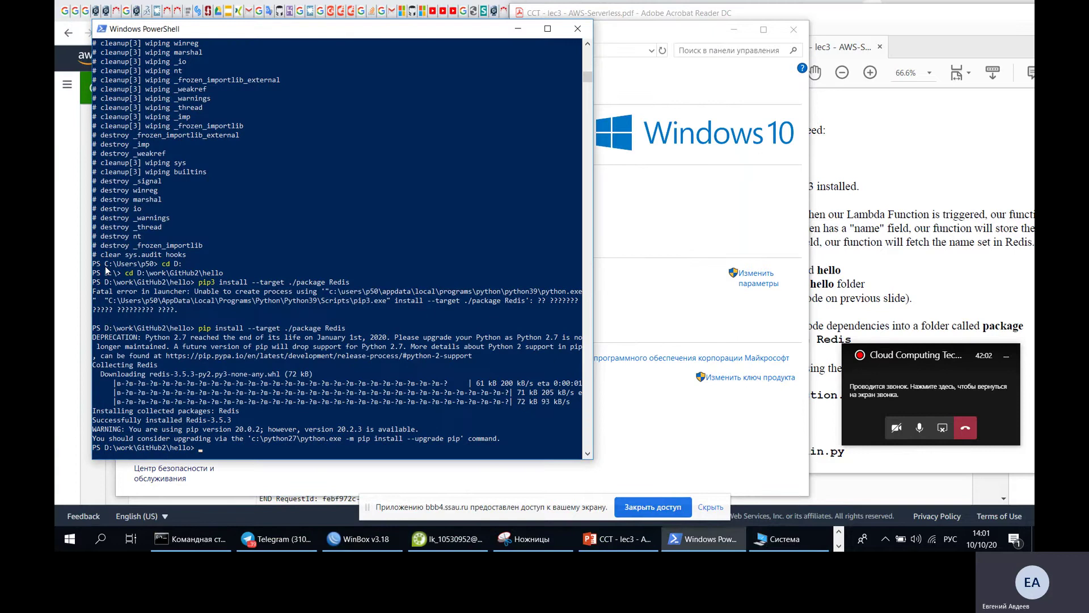
pyautogui.press('Up')
pyautogui.press('Up')
pyautogui.press('Return')
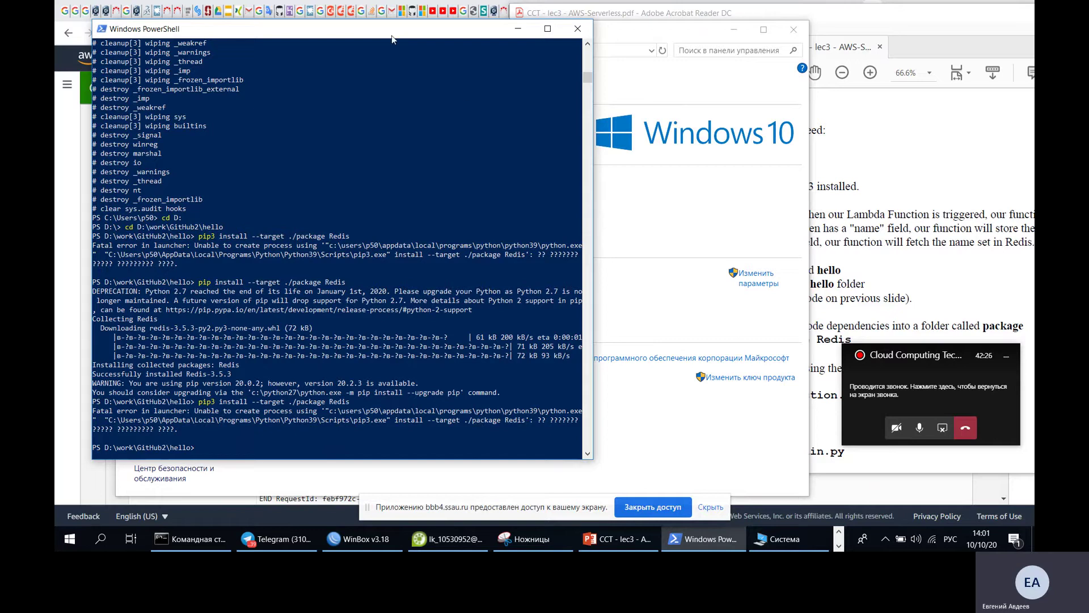
pyautogui.hotkey('alt', 'Tab')
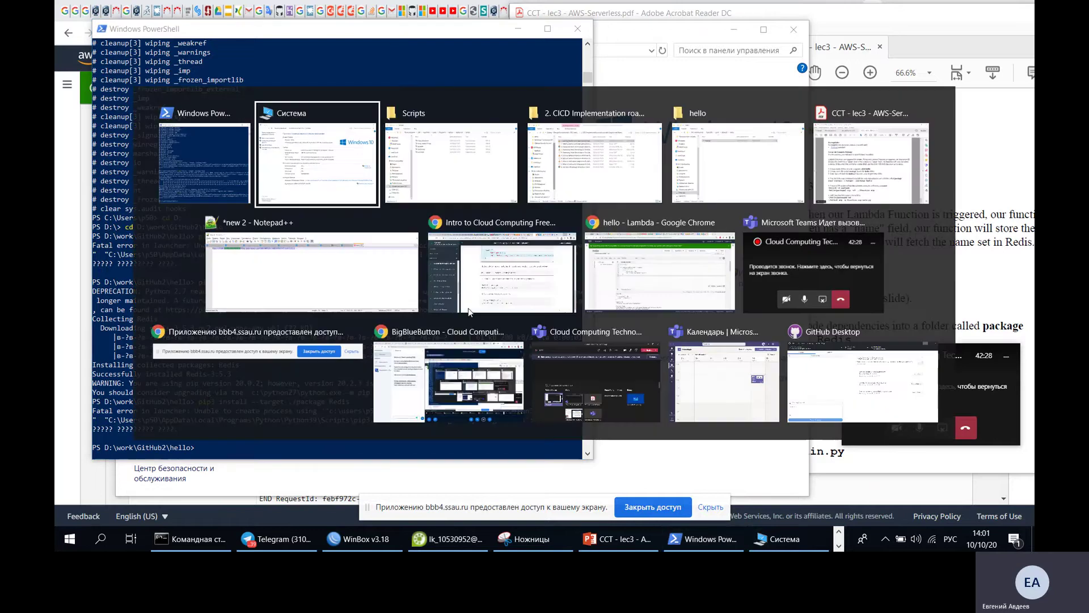
# - Rename python3.exe in the Python39 folder to python.exe
pyautogui.click(464, 171)
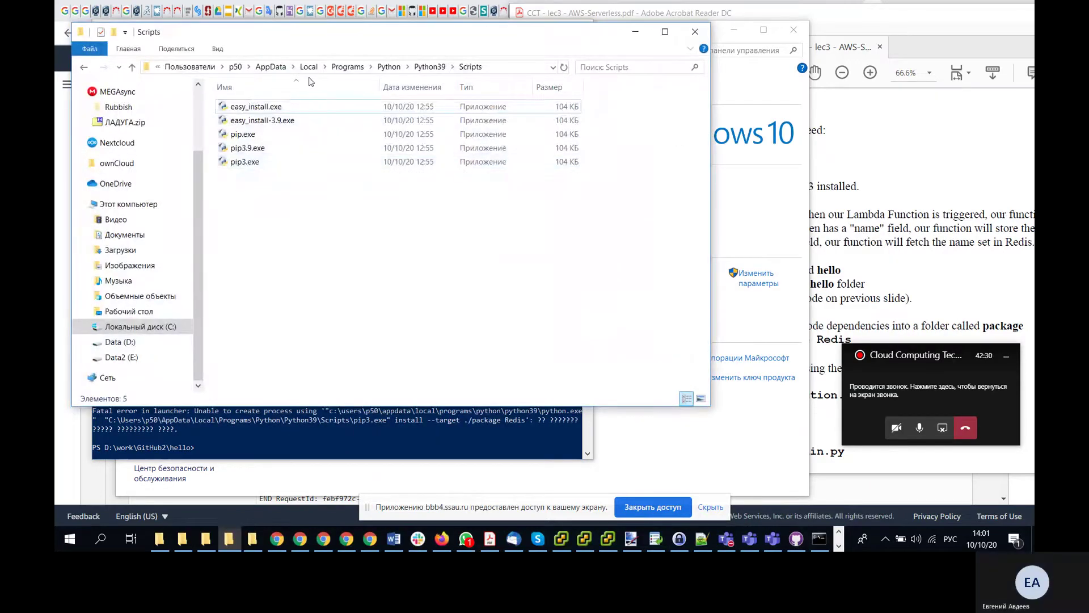
pyautogui.click(429, 68)
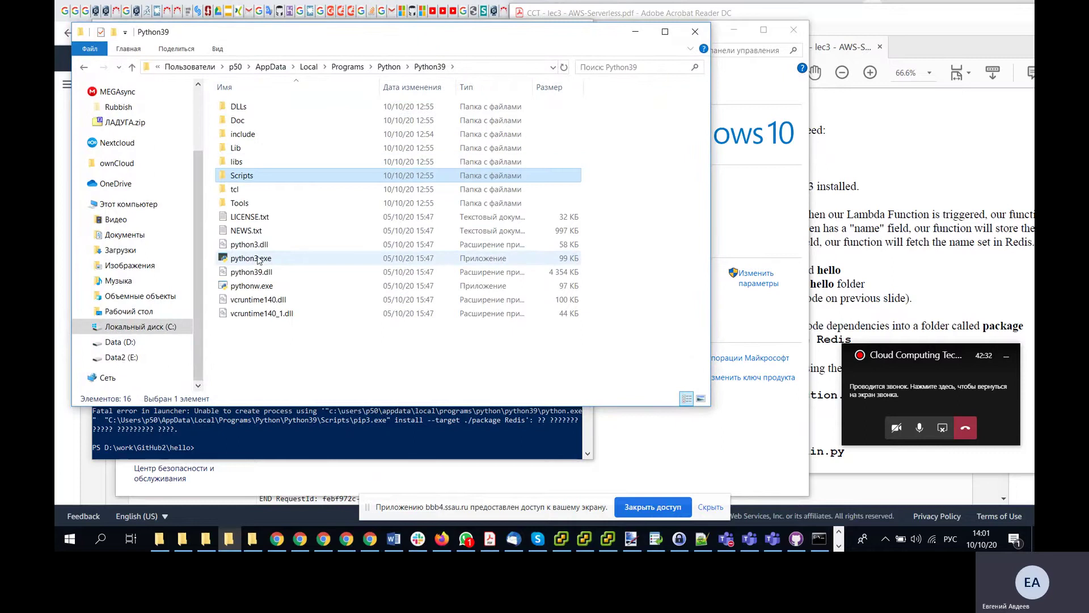
pyautogui.click(254, 260)
pyautogui.click(254, 258)
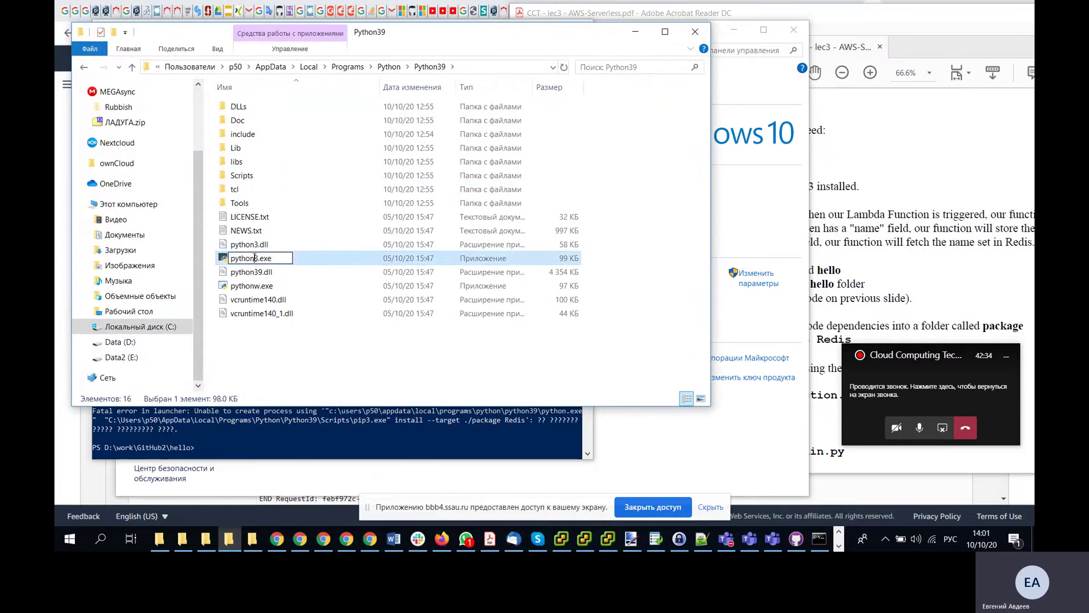
pyautogui.press('Delete')
pyautogui.press('Return')
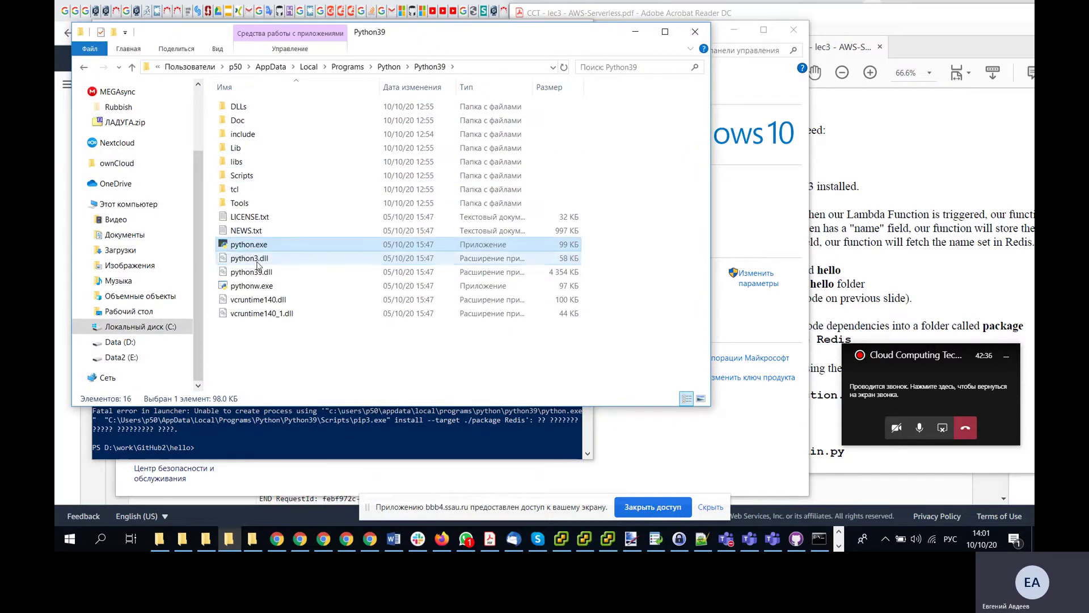
pyautogui.click(349, 442)
# - Rerun the pip3 Redis install, allowing pip3.exe through the COMODO firewall so Redis-3.5.3 installs
pyautogui.press('Up')
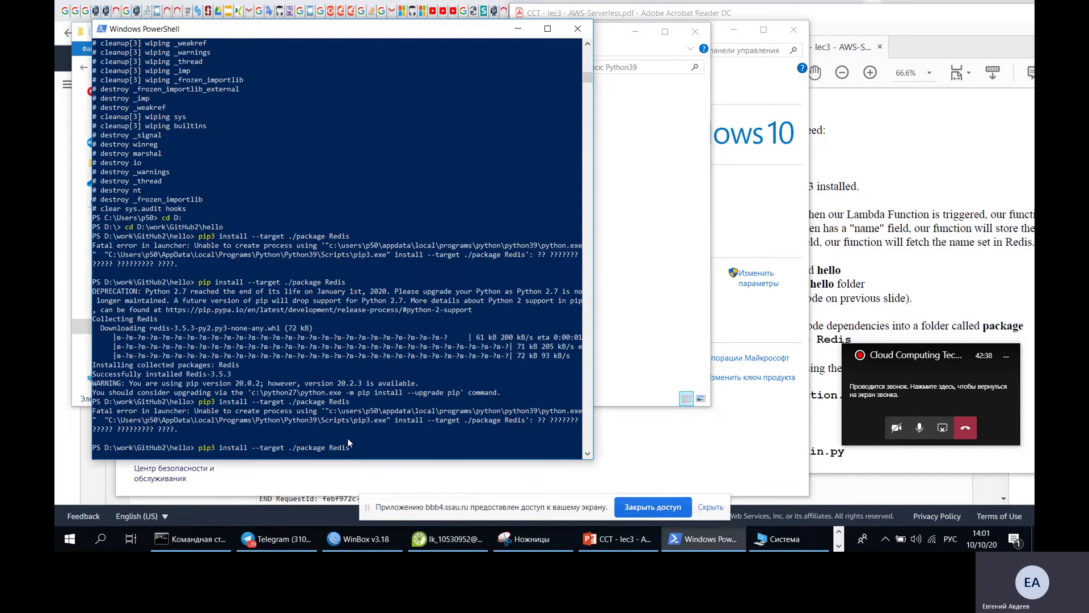
pyautogui.press('Return')
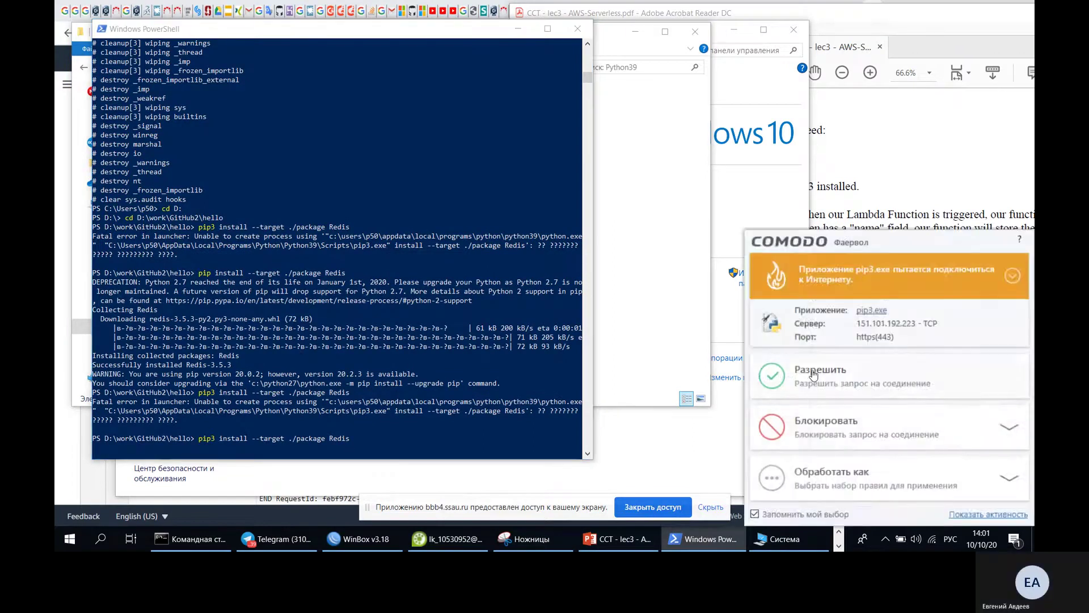
pyautogui.click(813, 376)
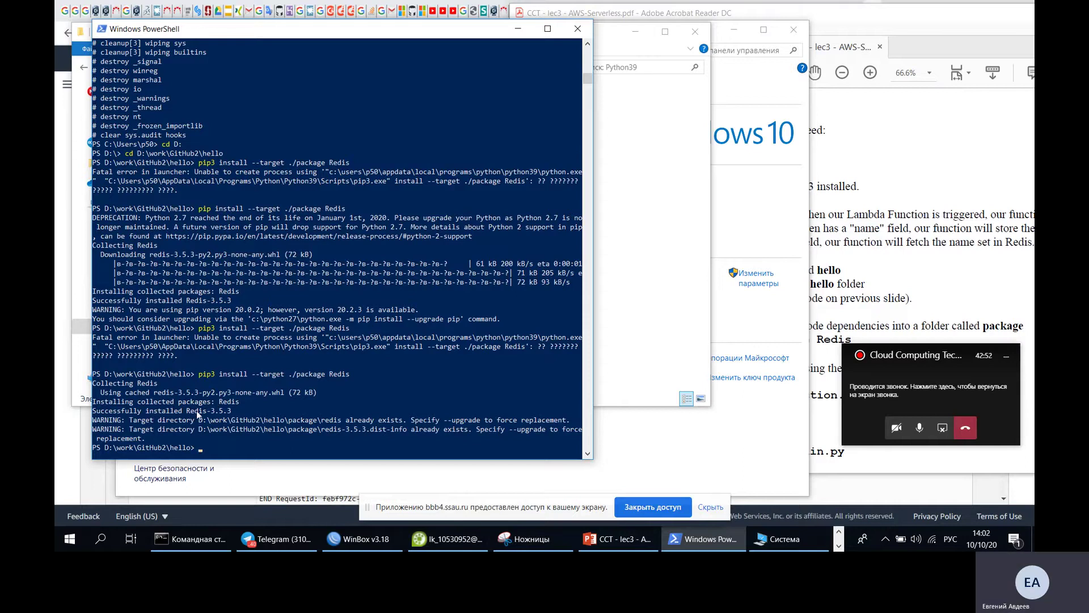
pyautogui.hotkey('alt', 'Tab')
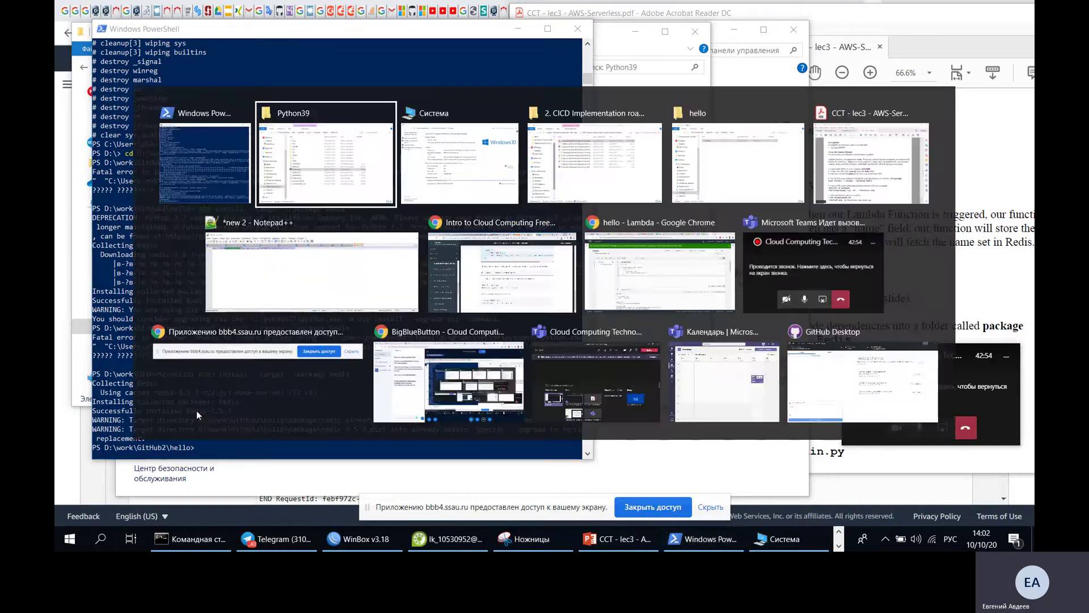
pyautogui.hotkey('alt', 'Tab')
pyautogui.hotkey('alt', 'Tab')
pyautogui.hotkey('alt', 'Tab')
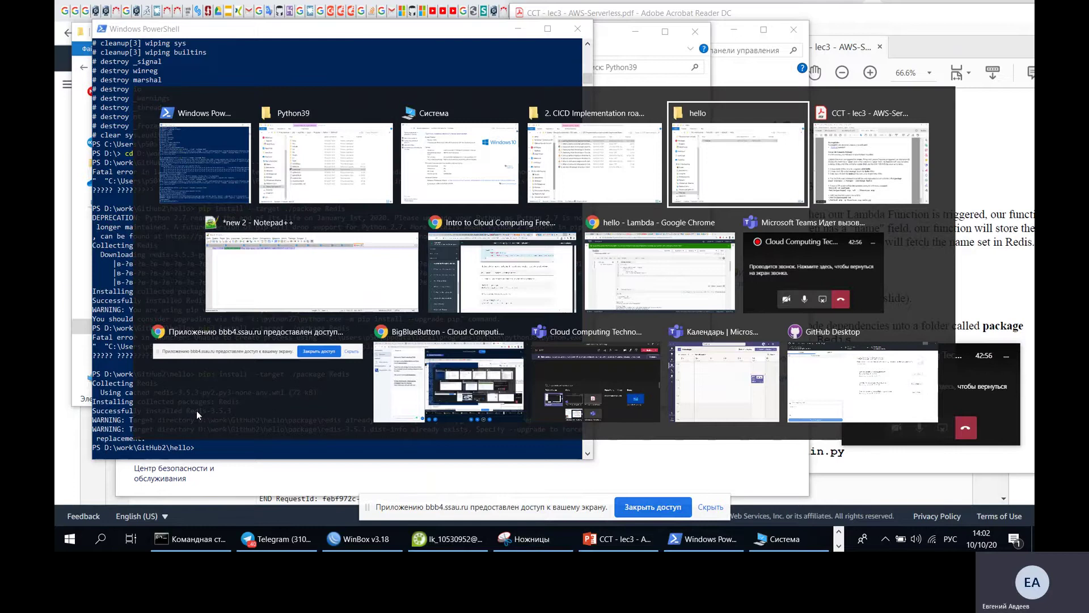
# - Check package holds redis and redis-3.5.3.dist-info, then place the hello folder beside the PDF
pyautogui.doubleClick(538, 119)
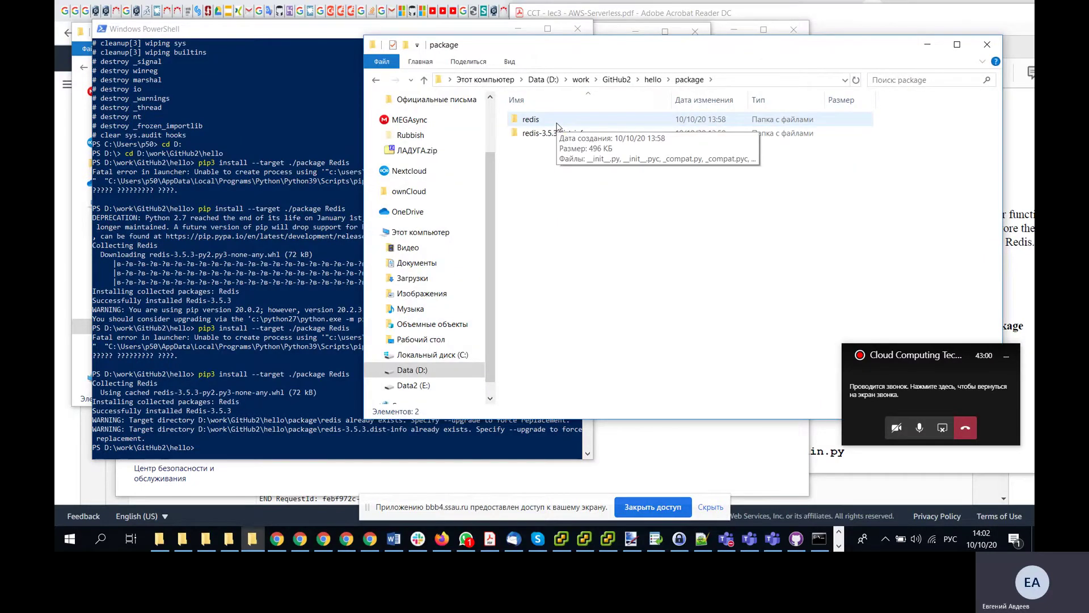
pyautogui.click(653, 80)
pyautogui.moveTo(637, 54); pyautogui.dragTo(398, 60)
pyautogui.click(872, 246)
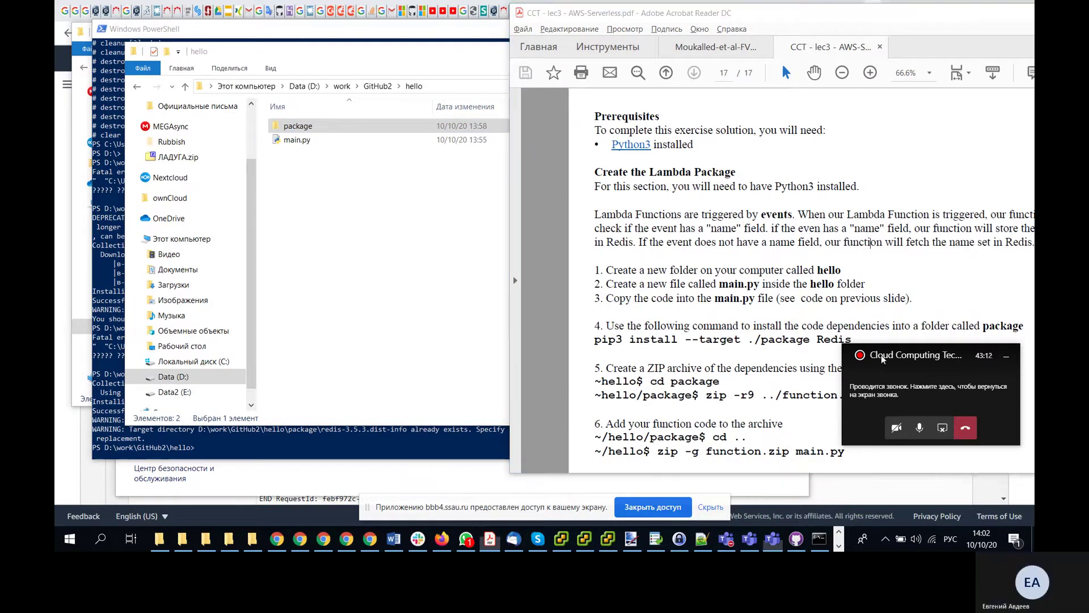
pyautogui.moveTo(883, 358); pyautogui.dragTo(920, 456)
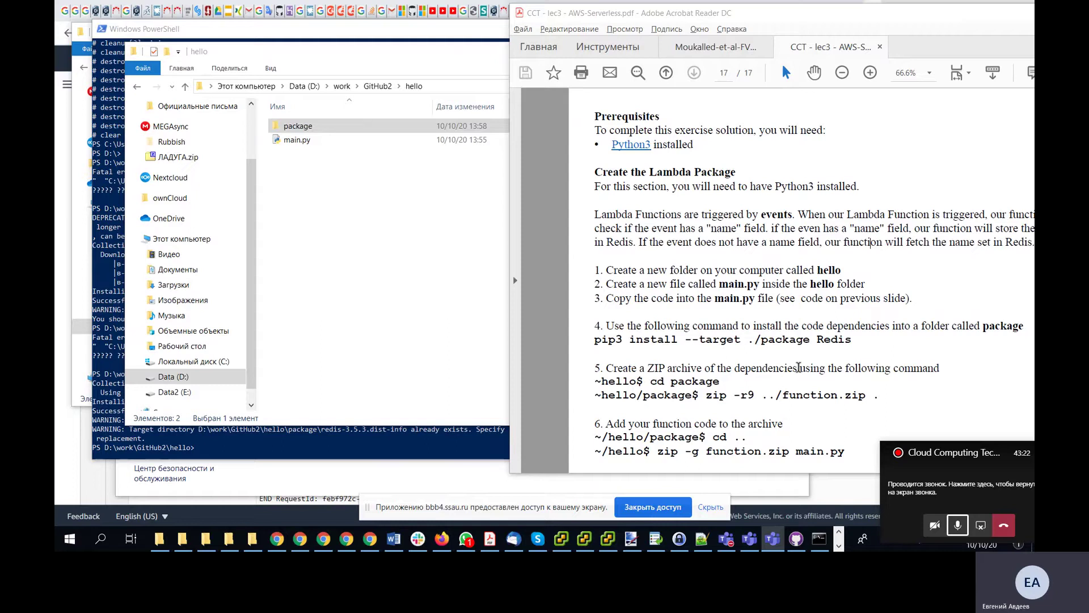
# - Change the PowerShell prompt into the package folder with cd .\package
pyautogui.click(360, 446)
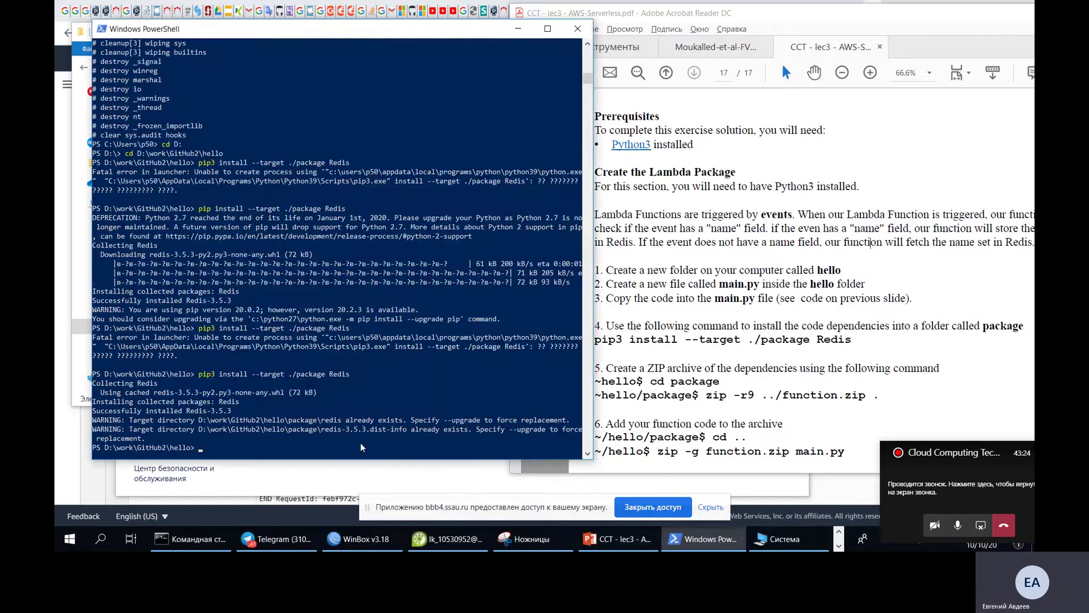
pyautogui.write('св')
pyautogui.press('BackSpace')
pyautogui.press('BackSpace')
pyautogui.press('BackSpace')
pyautogui.write('cd .\\pa')
pyautogui.press('Tab')
pyautogui.press('Return')
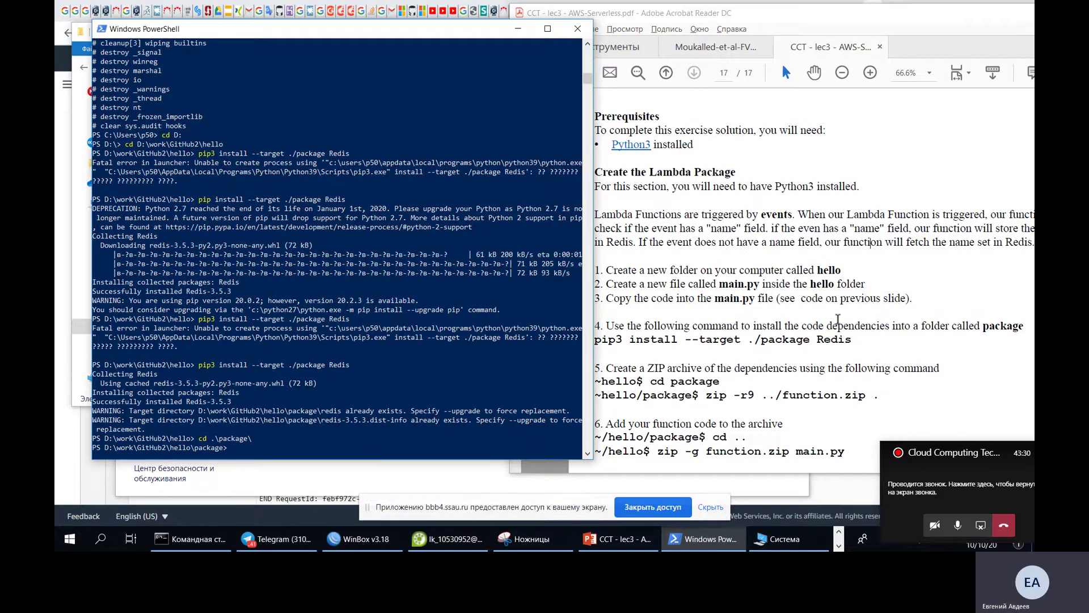
# - Run 'zip -r9 ../functions.zip .' to archive the package contents into functions.zip
pyautogui.click(747, 346)
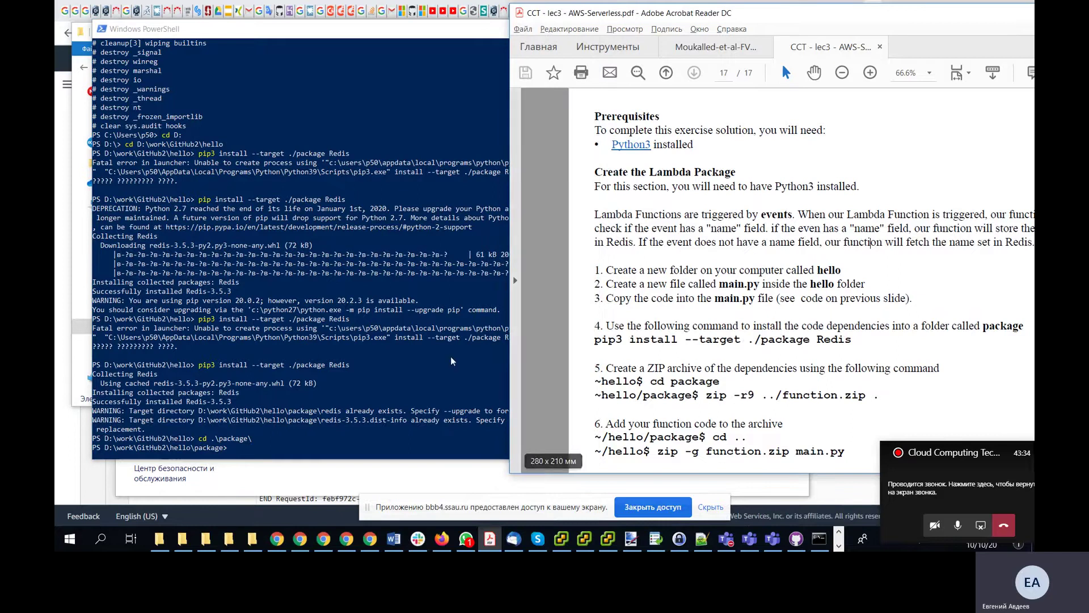
pyautogui.click(348, 362)
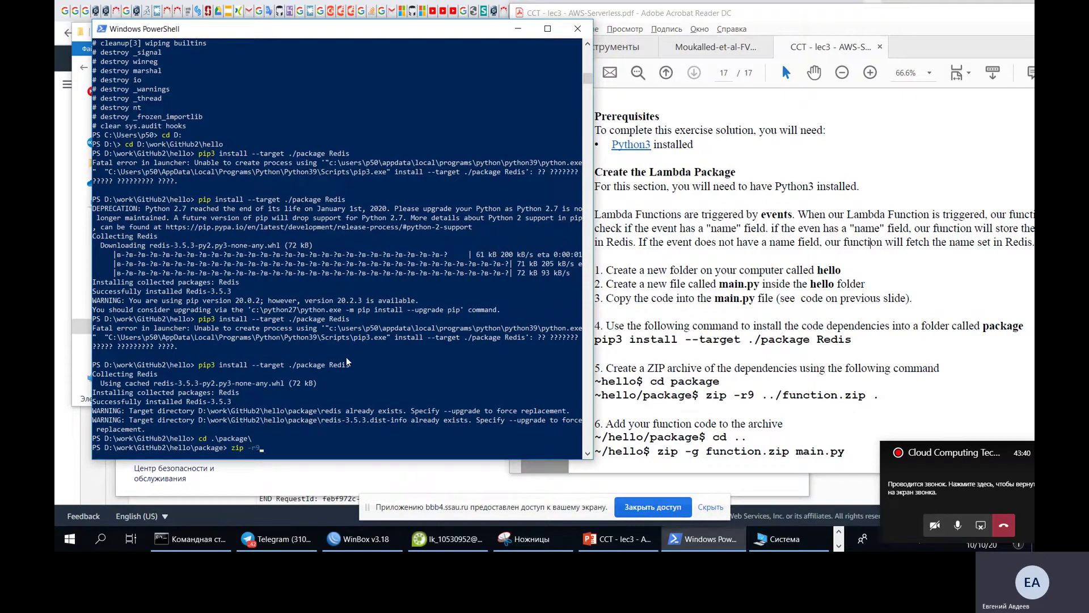
pyautogui.write('zip -r9 ../fun')
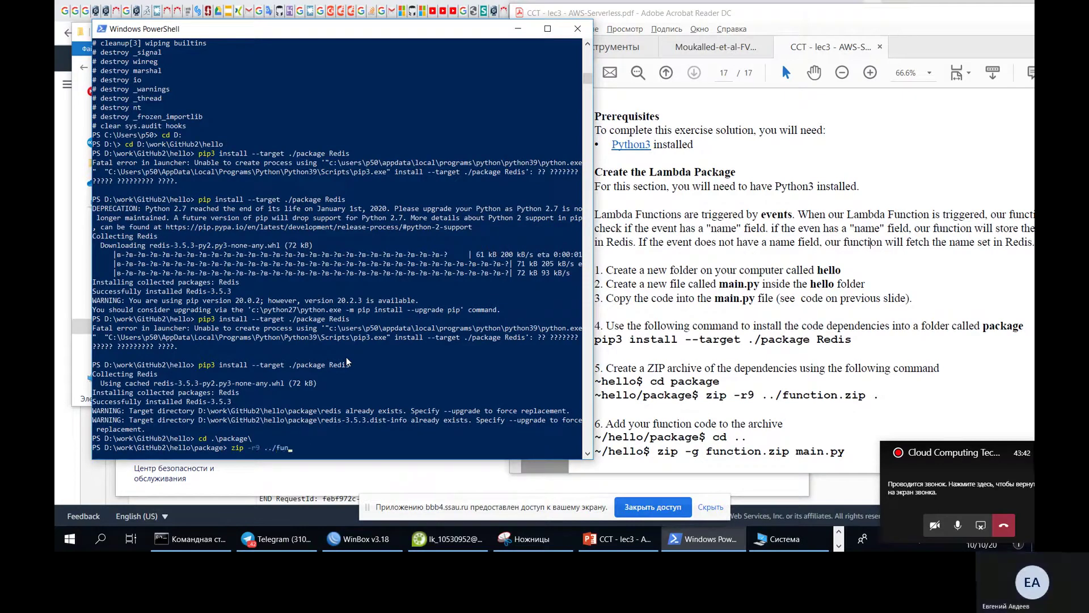
pyautogui.write('ctions.z')
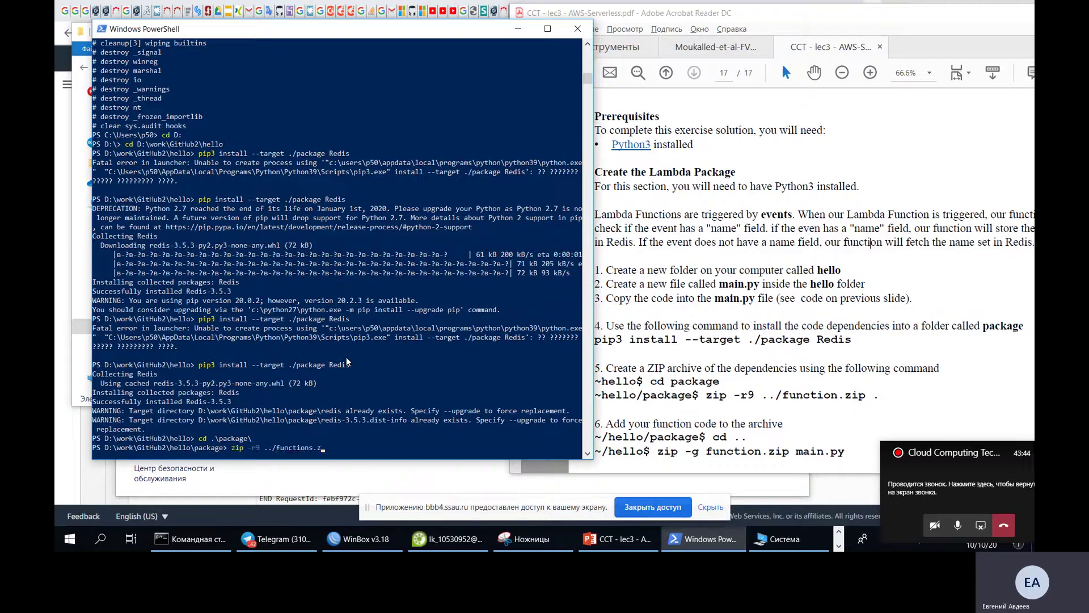
pyautogui.write('ip .')
pyautogui.press('Return')
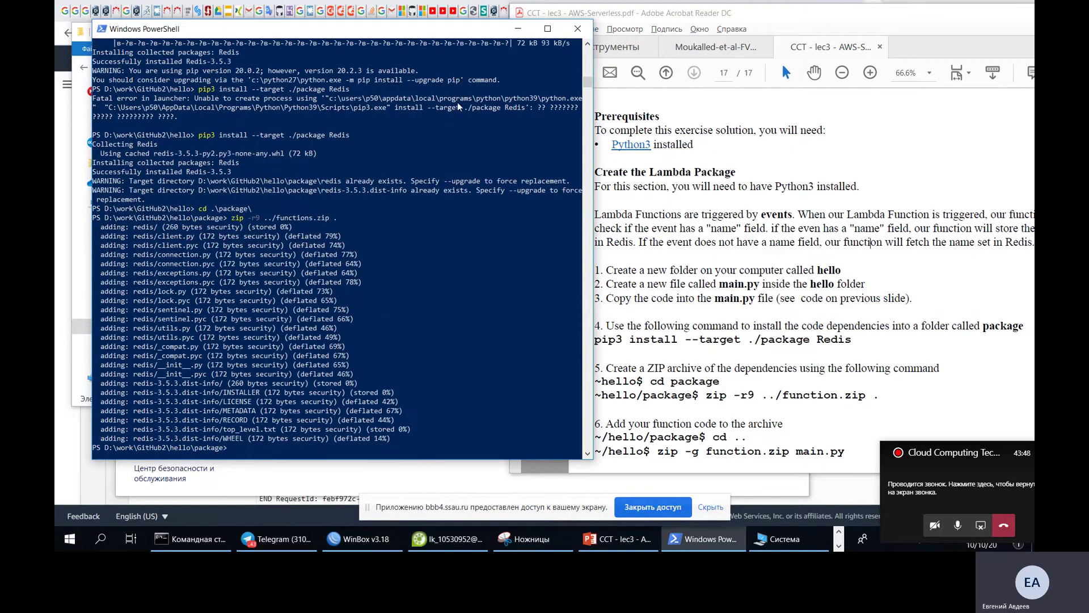
pyautogui.moveTo(454, 35); pyautogui.dragTo(469, 72)
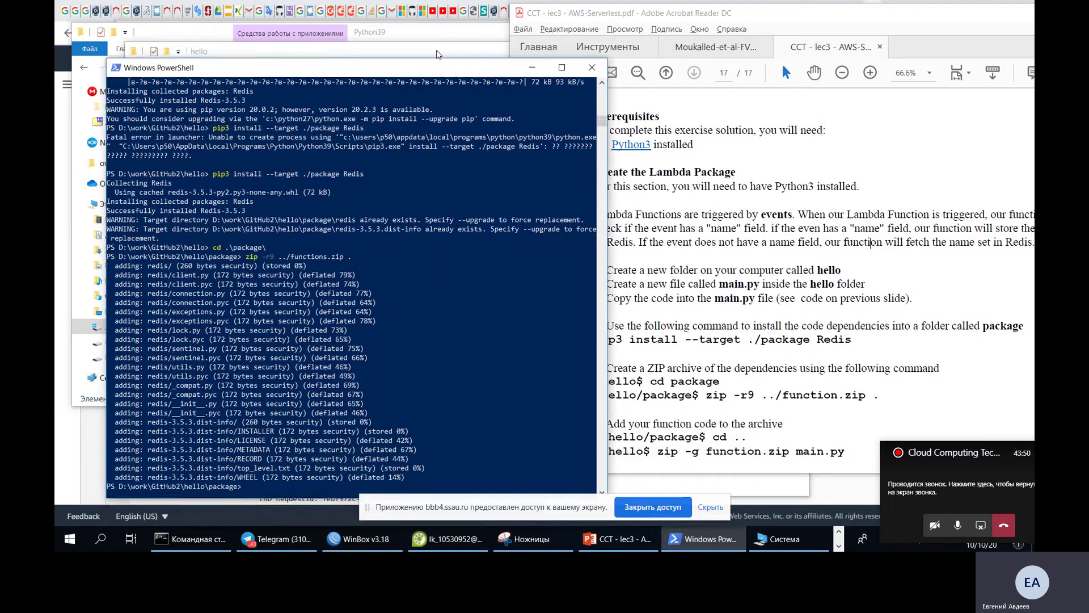
# - Confirm the 149 KB functions.zip sits in the hello folder beside package and main.py
pyautogui.click(437, 54)
pyautogui.click(340, 140)
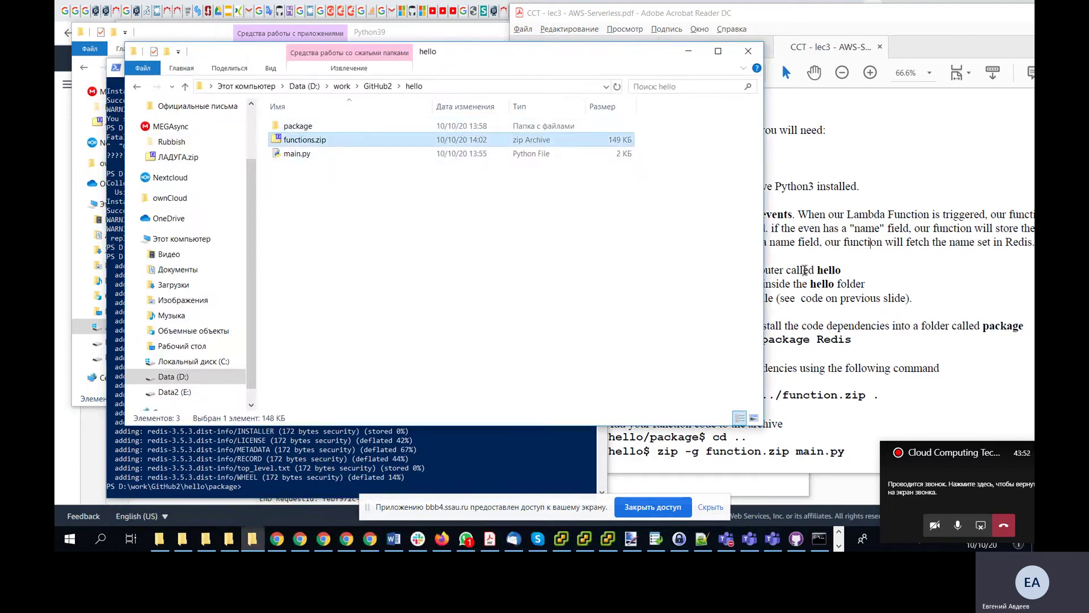
pyautogui.click(839, 275)
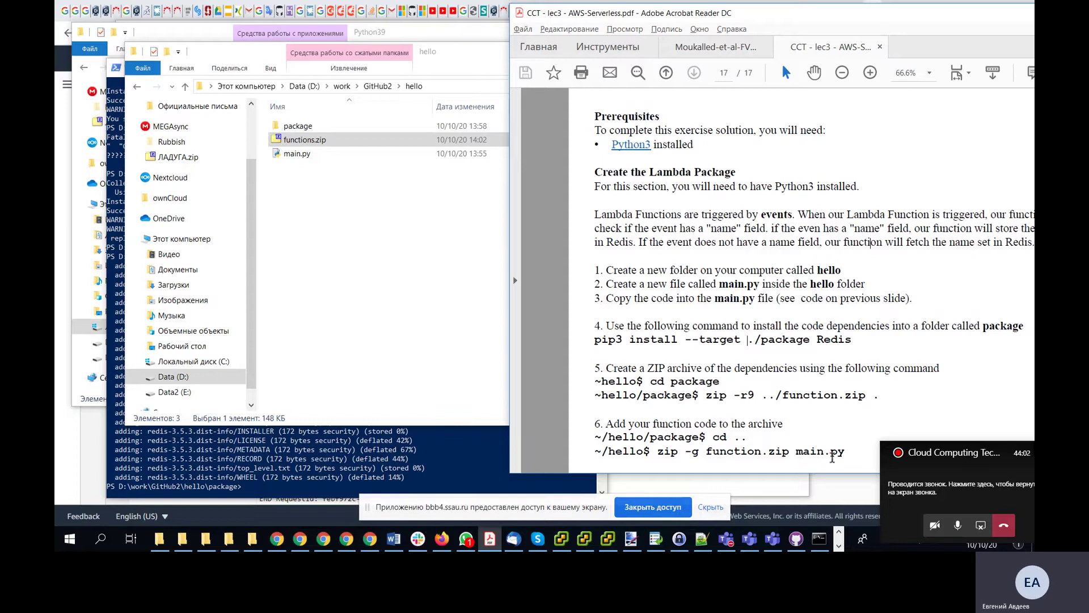
pyautogui.click(405, 448)
# - Return to the hello folder and run zip -g .\functions.zip .\main.py to add main.py
pyautogui.write('cd ')
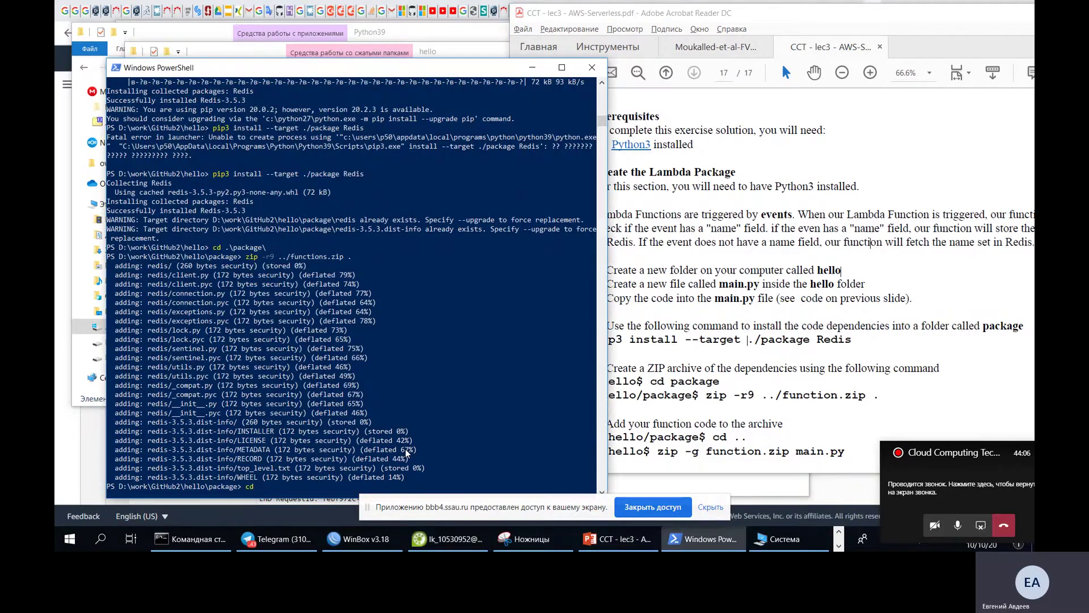
pyautogui.write('..')
pyautogui.press('Return')
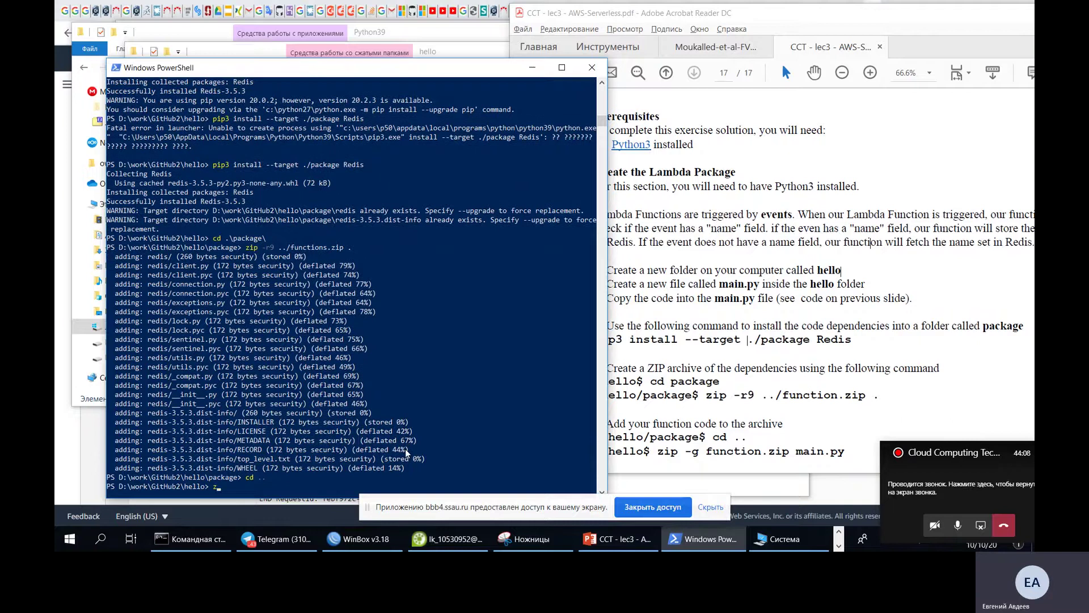
pyautogui.write('zip -g')
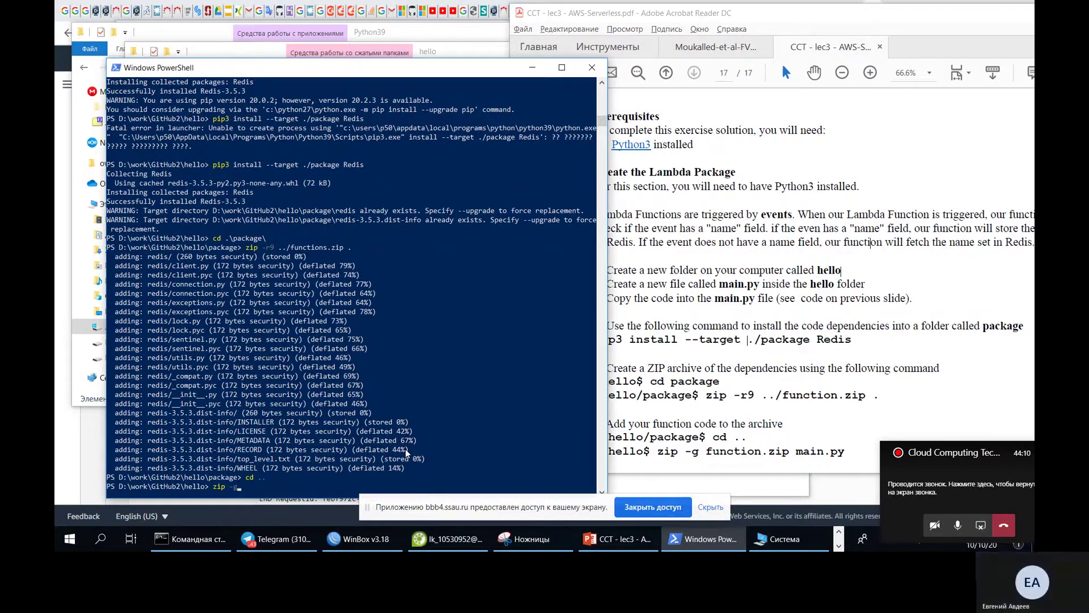
pyautogui.write(' fun')
pyautogui.press('Tab')
pyautogui.write('ma')
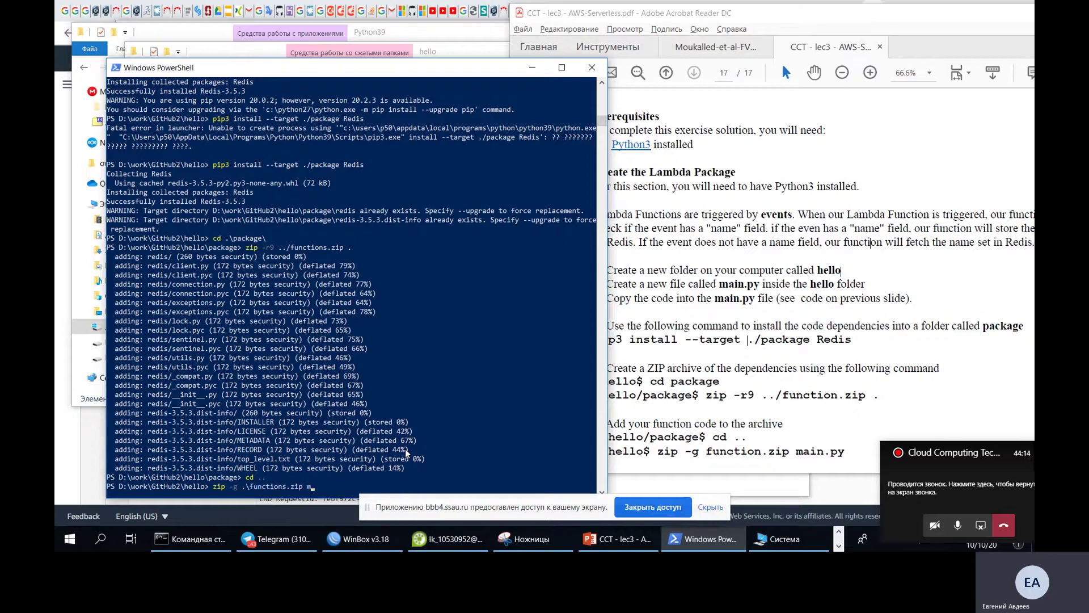
pyautogui.press('Tab')
pyautogui.press('Return')
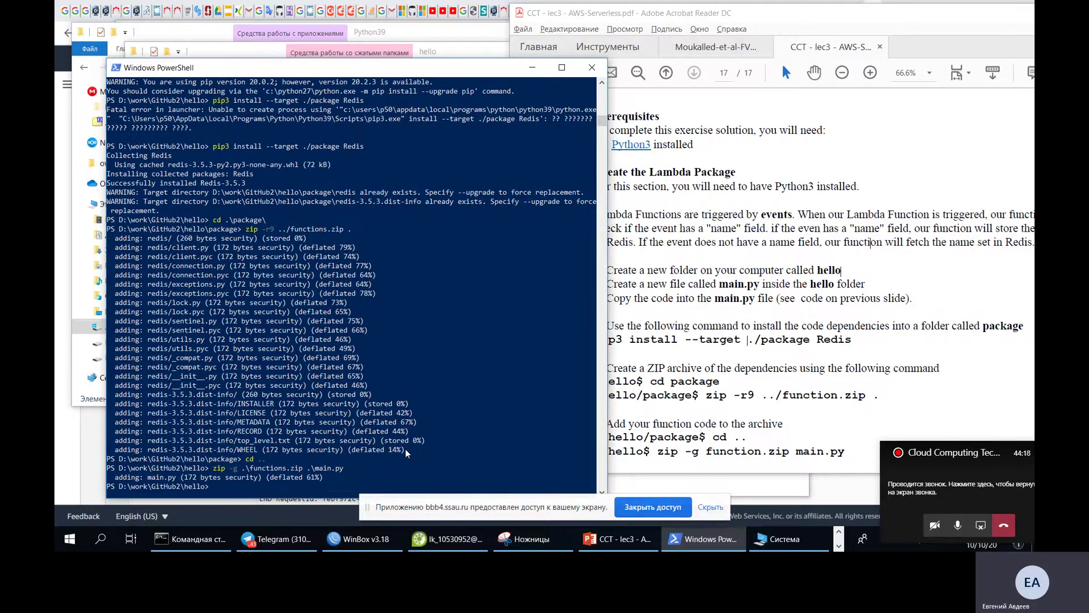
pyautogui.moveTo(438, 74); pyautogui.dragTo(424, 29)
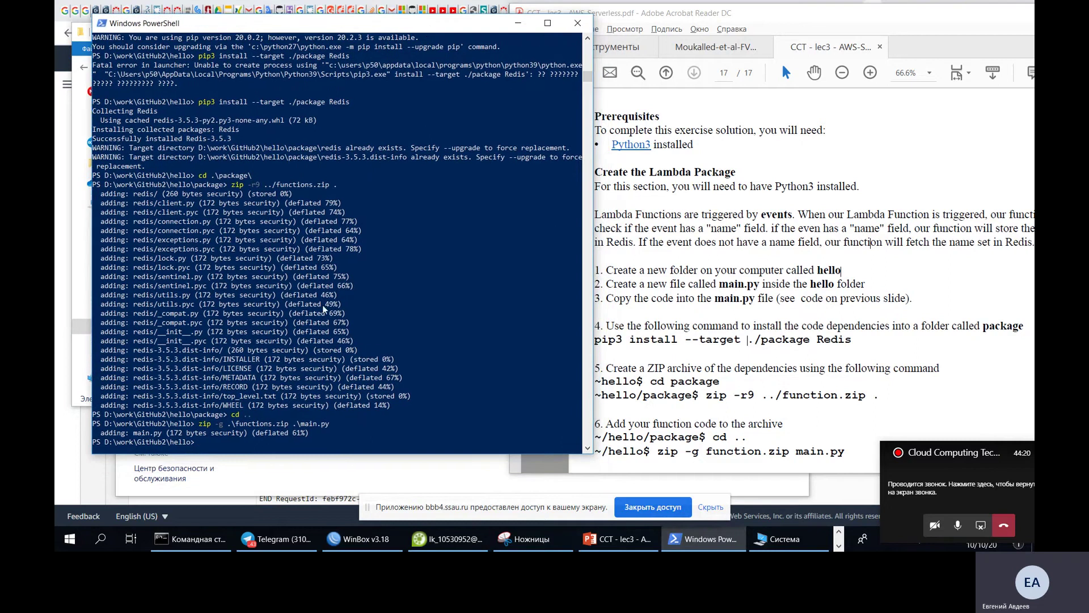
pyautogui.click(636, 358)
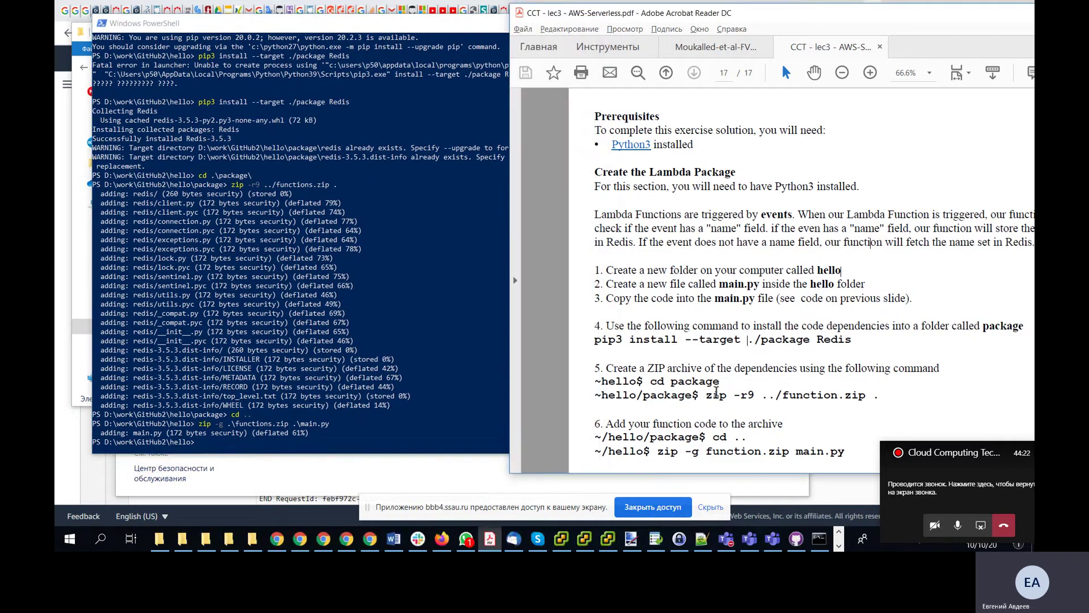
# - Open functions.zip and check its main.py, redis and redis-3.5.3.dist-info entries, then close it
pyautogui.hotkey('alt', 'Tab')
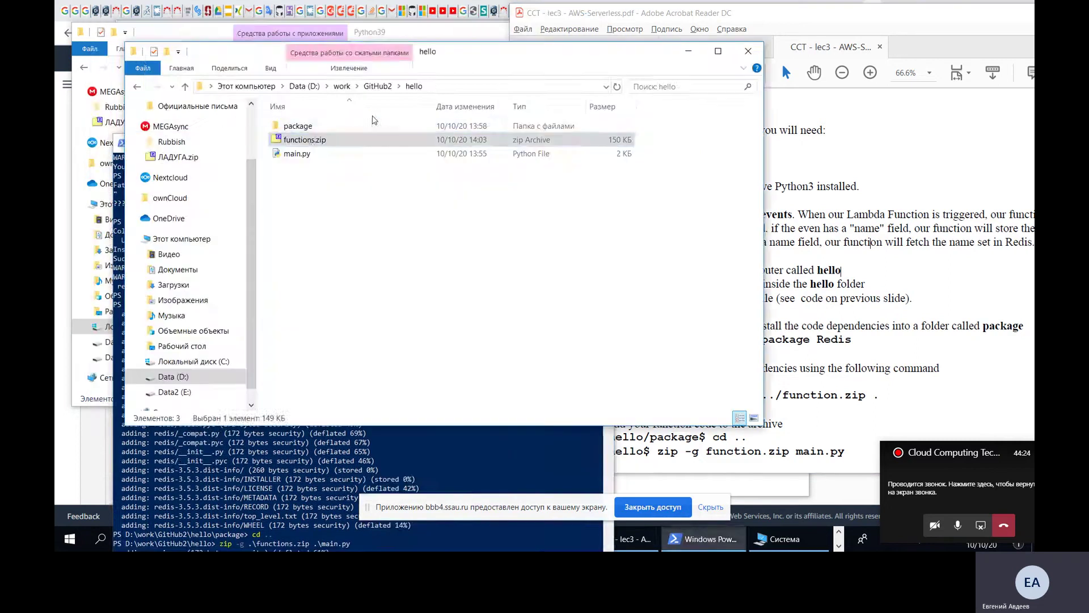
pyautogui.click(314, 152)
pyautogui.click(329, 141)
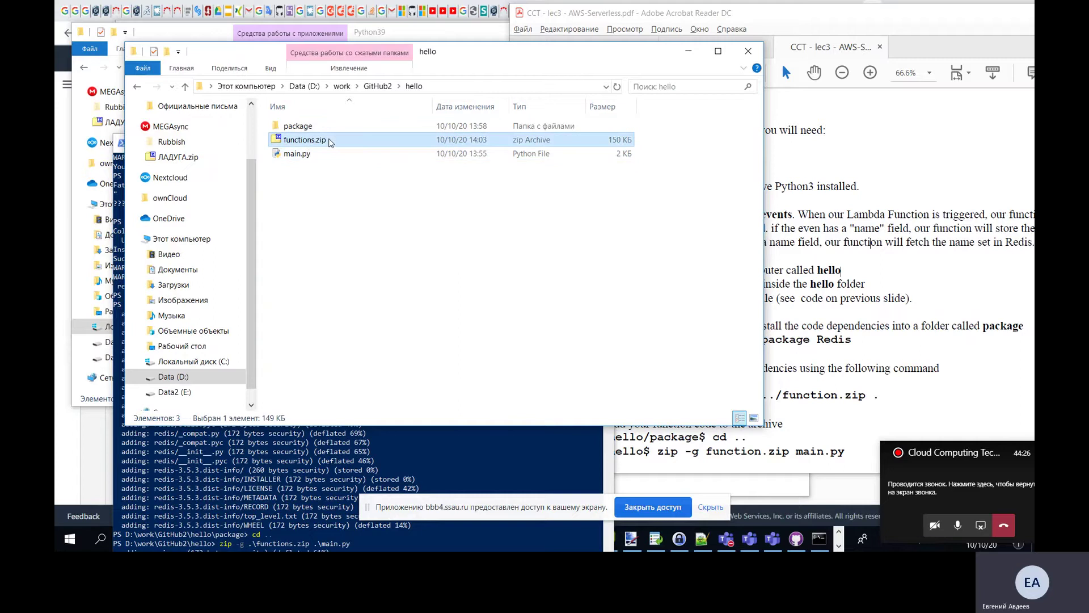
pyautogui.click(231, 155)
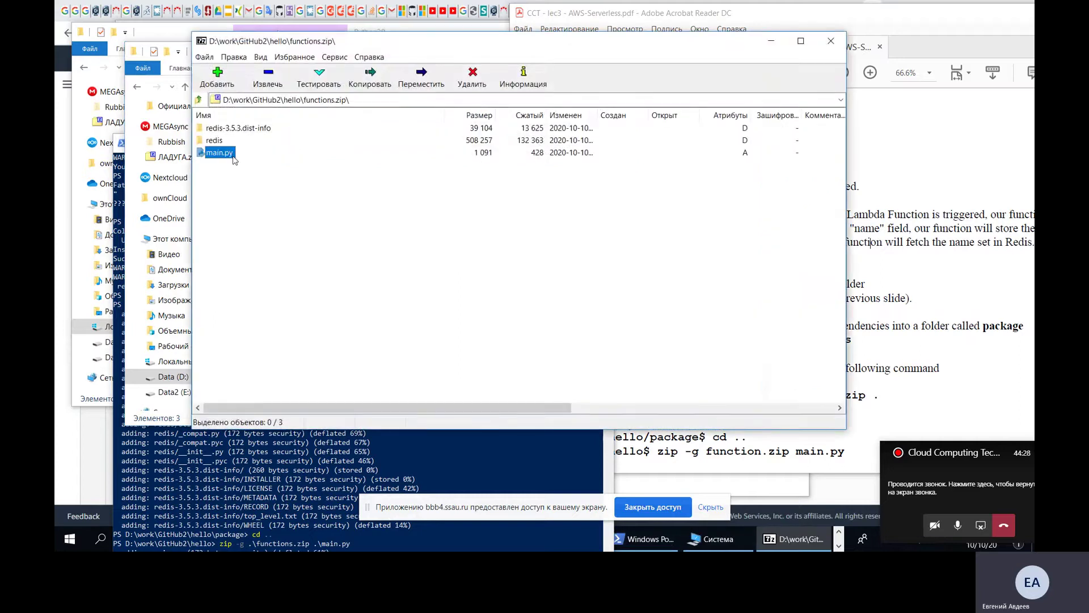
pyautogui.click(227, 129)
pyautogui.click(222, 140)
pyautogui.click(225, 128)
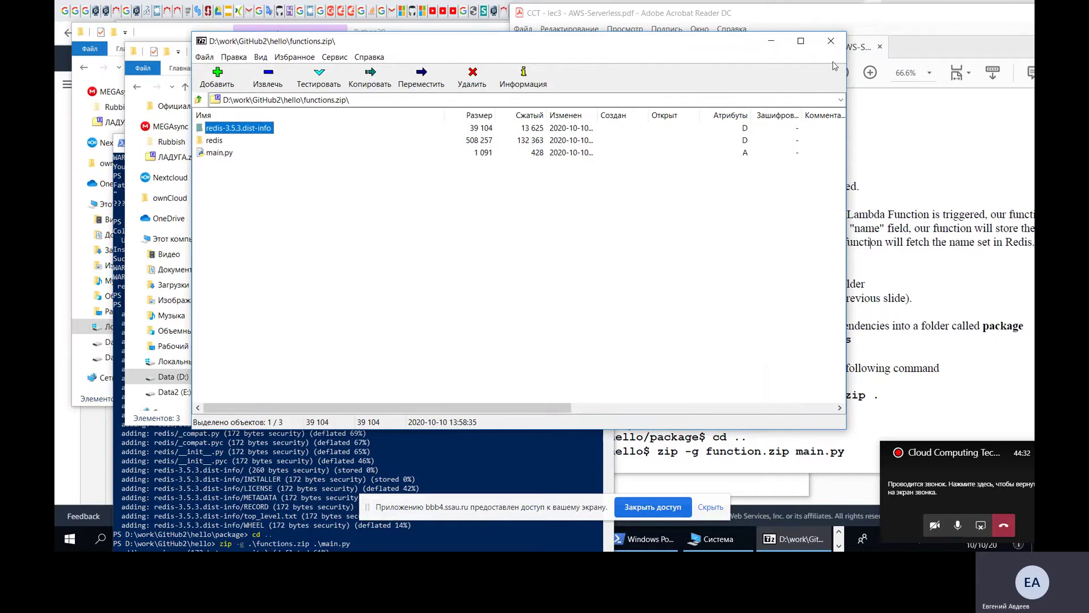
pyautogui.click(830, 41)
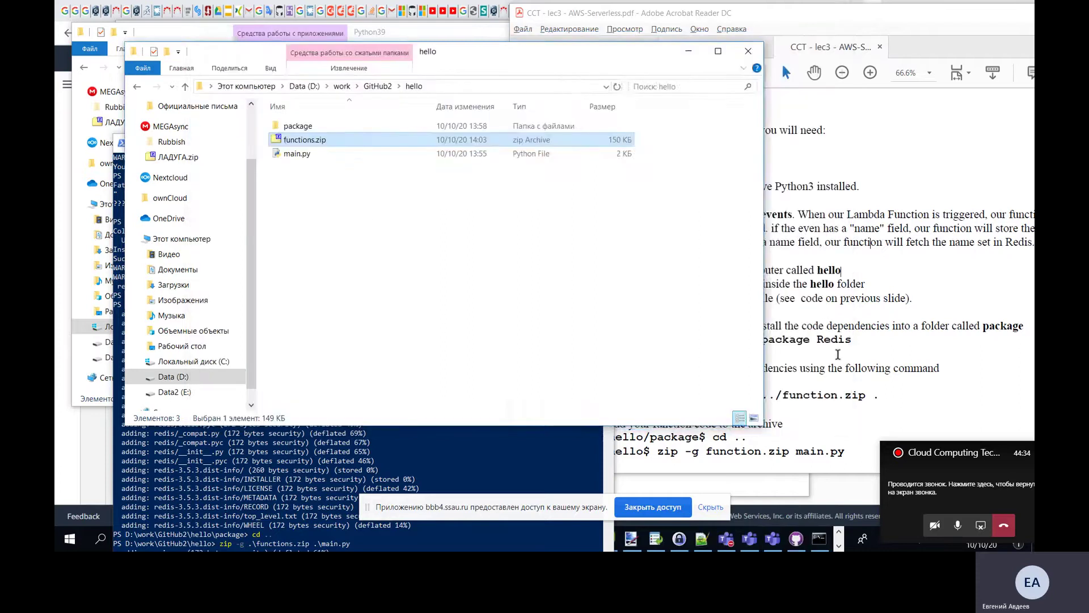
pyautogui.click(838, 354)
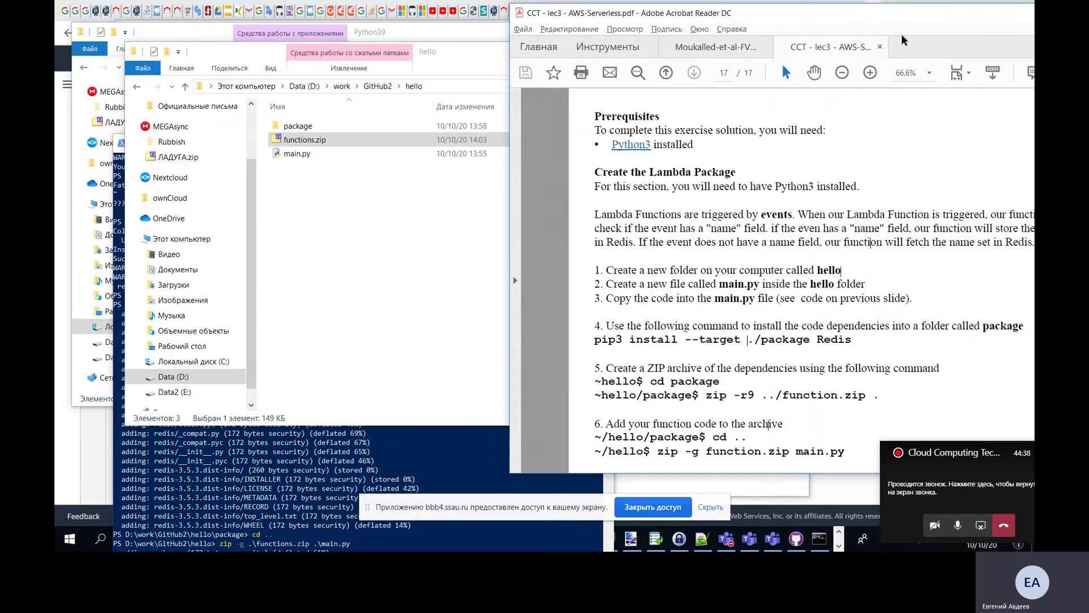
pyautogui.moveTo(925, 12); pyautogui.dragTo(735, 24)
# - Minimize the instructions PDF, move the terminal aside, and switch to the course lesson in the browser
pyautogui.click(917, 25)
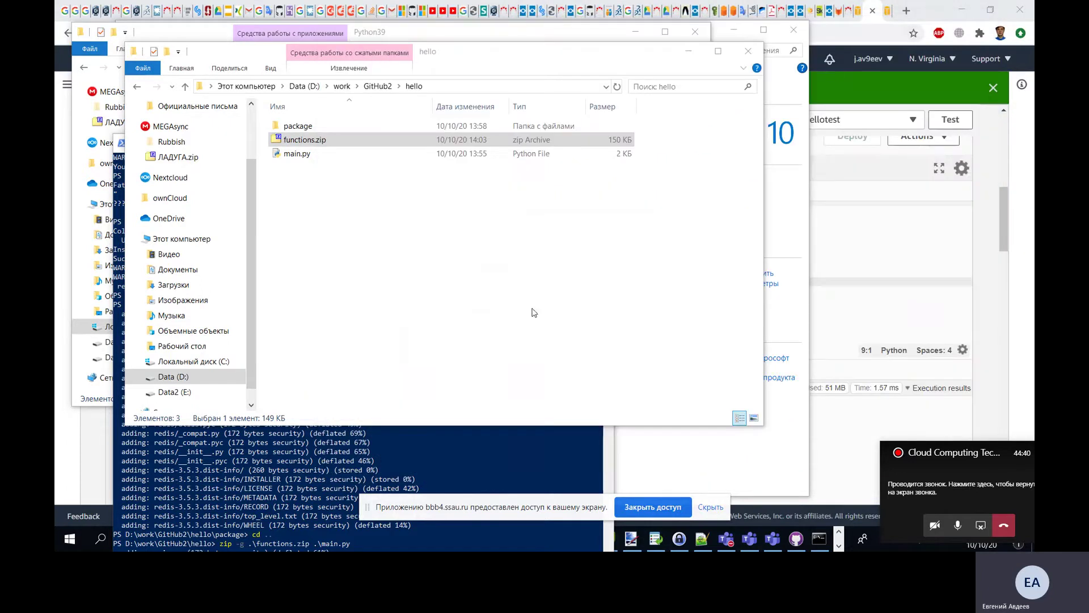
pyautogui.hotkey('alt', 'Tab')
pyautogui.moveTo(328, 145); pyautogui.dragTo(988, 61)
pyautogui.click(839, 532)
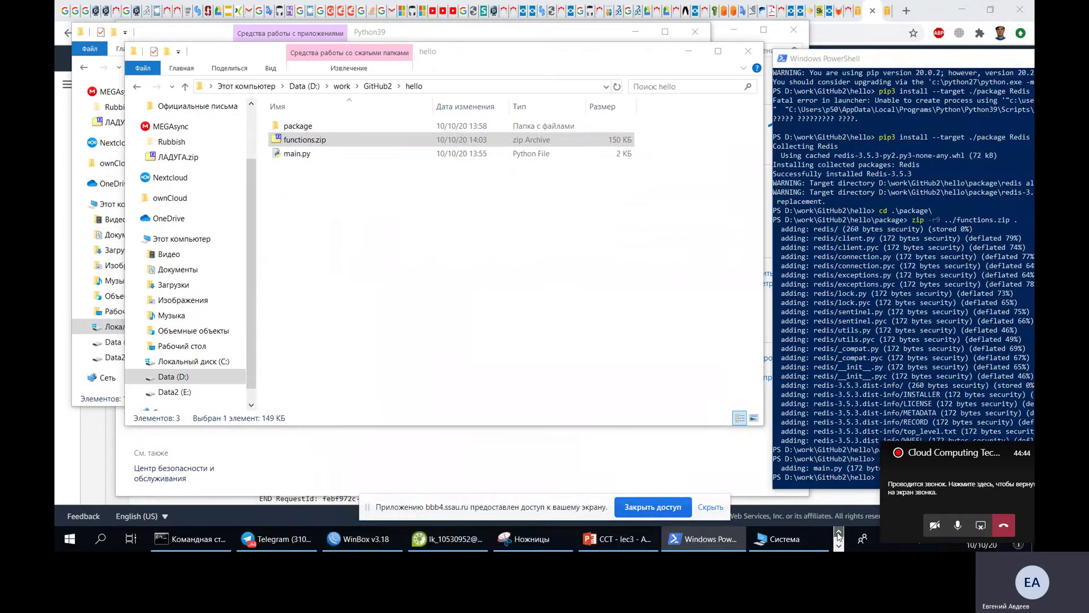
pyautogui.moveTo(350, 542)
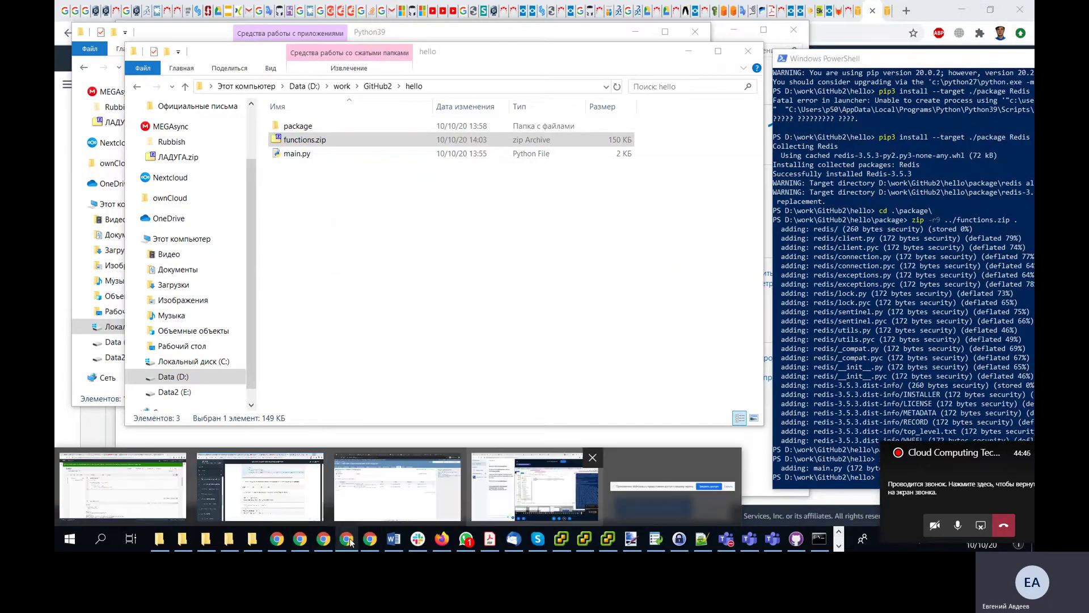
pyautogui.hotkey('alt', 'Tab')
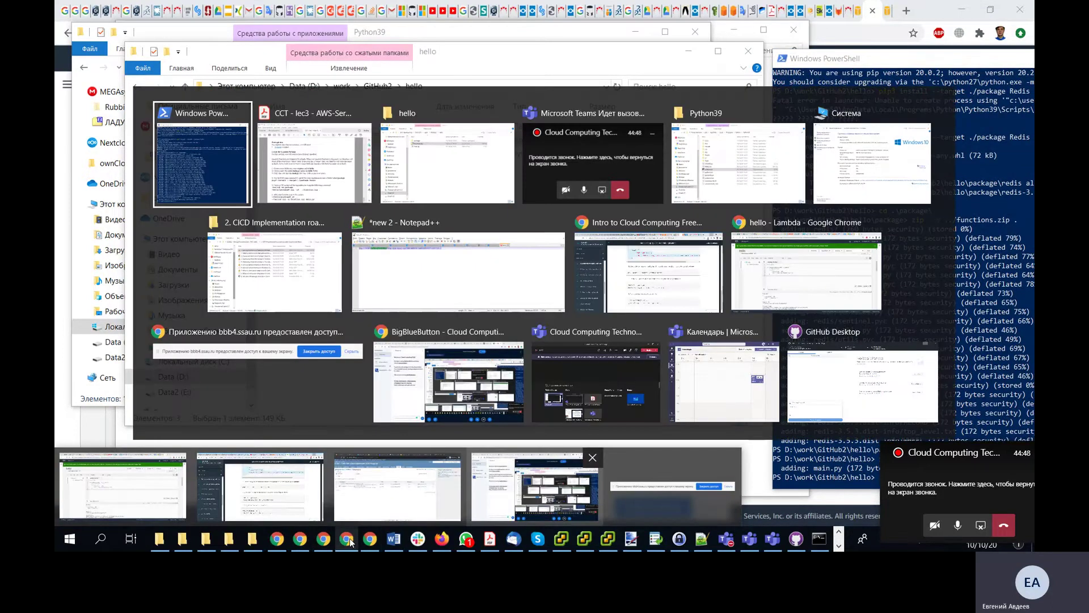
pyautogui.click(606, 272)
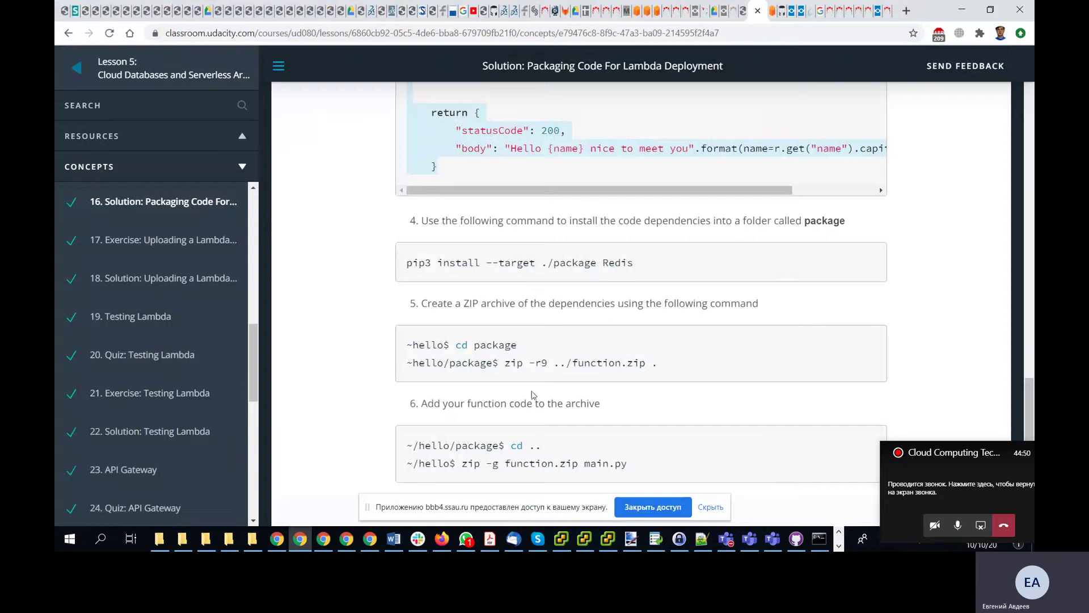
# - Move on to the Exercise and then the Solution: Uploading a Lambda Function lessons
pyautogui.scroll(-1, 416, 381)
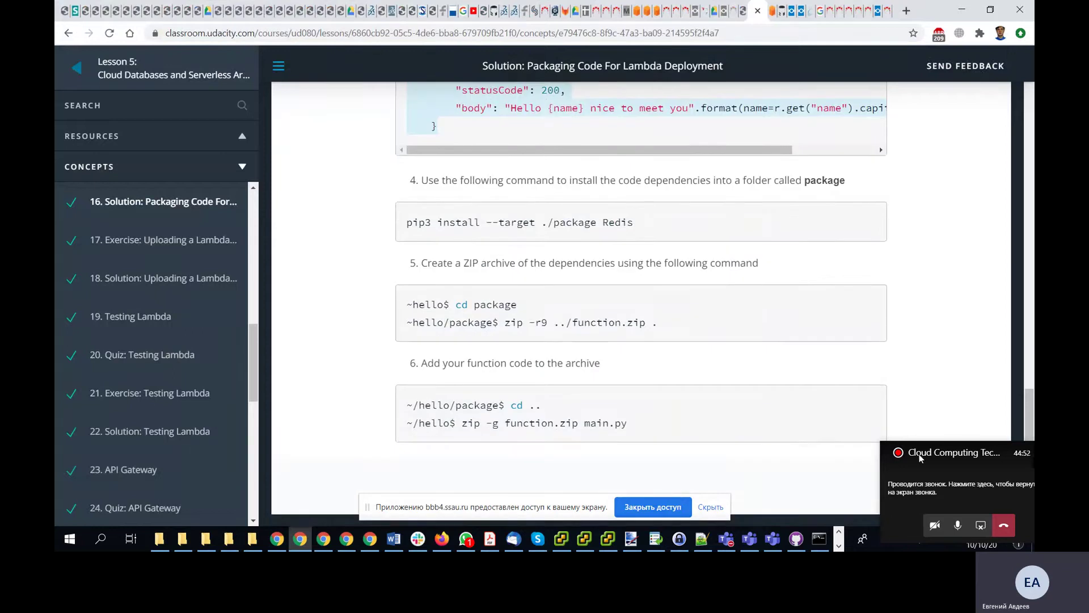
pyautogui.click(971, 484)
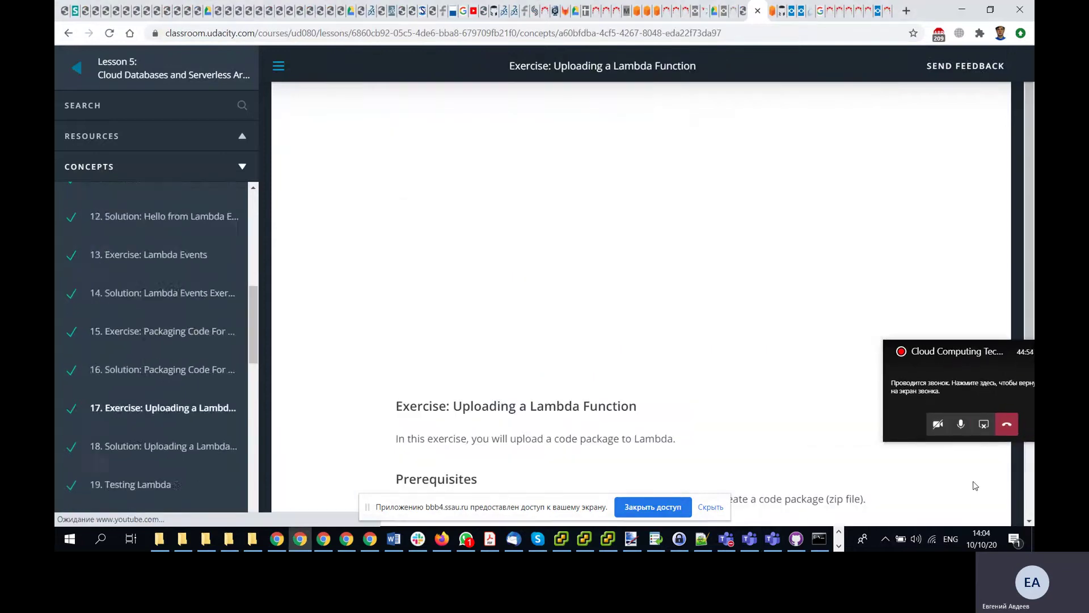
pyautogui.scroll(-5, 478, 400)
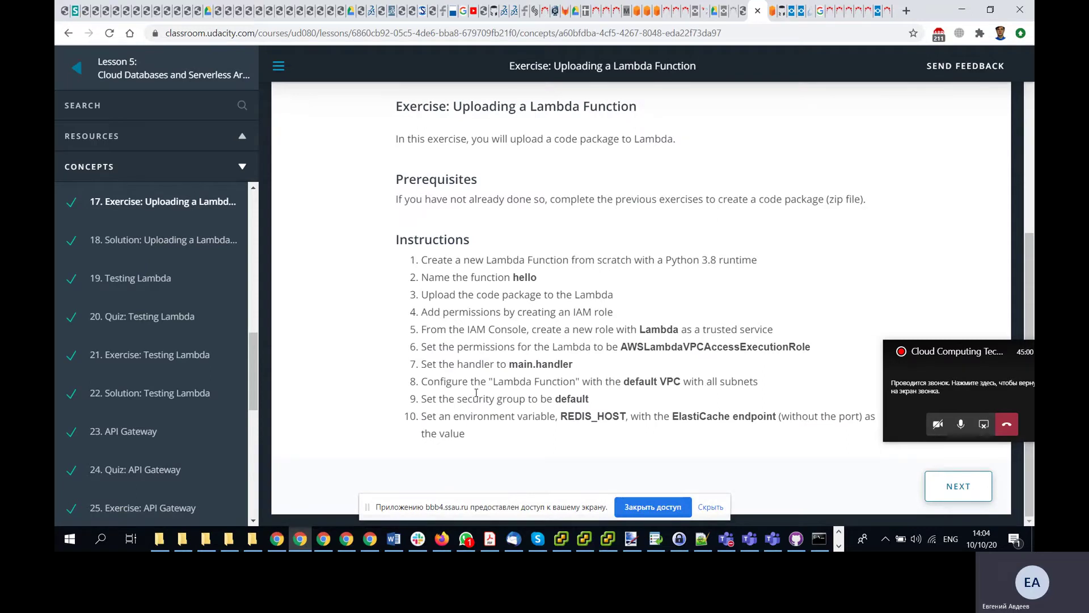
pyautogui.click(946, 486)
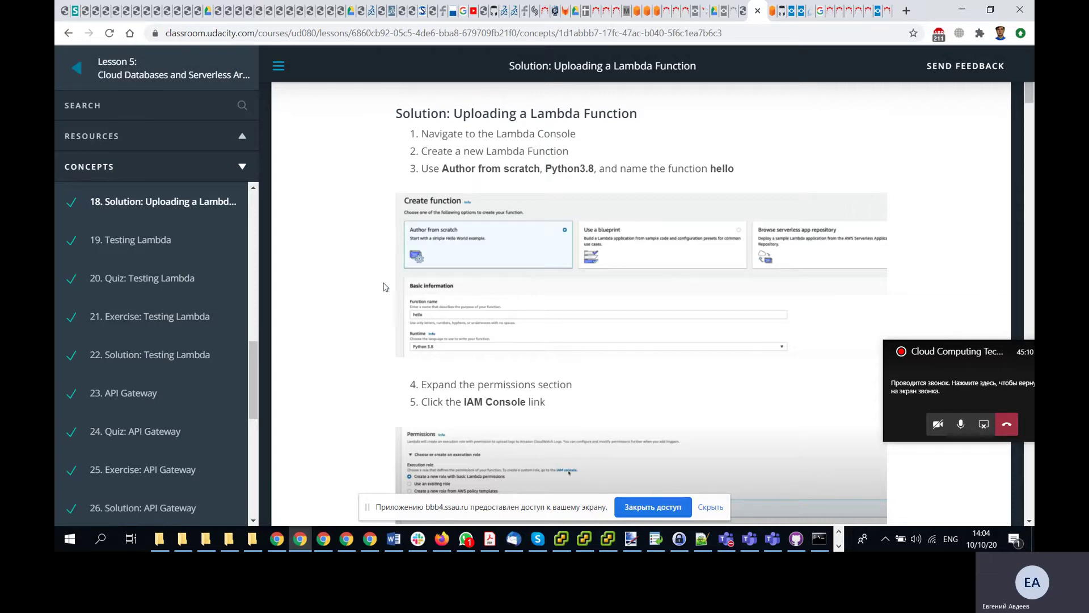
pyautogui.scroll(-1, 370, 293)
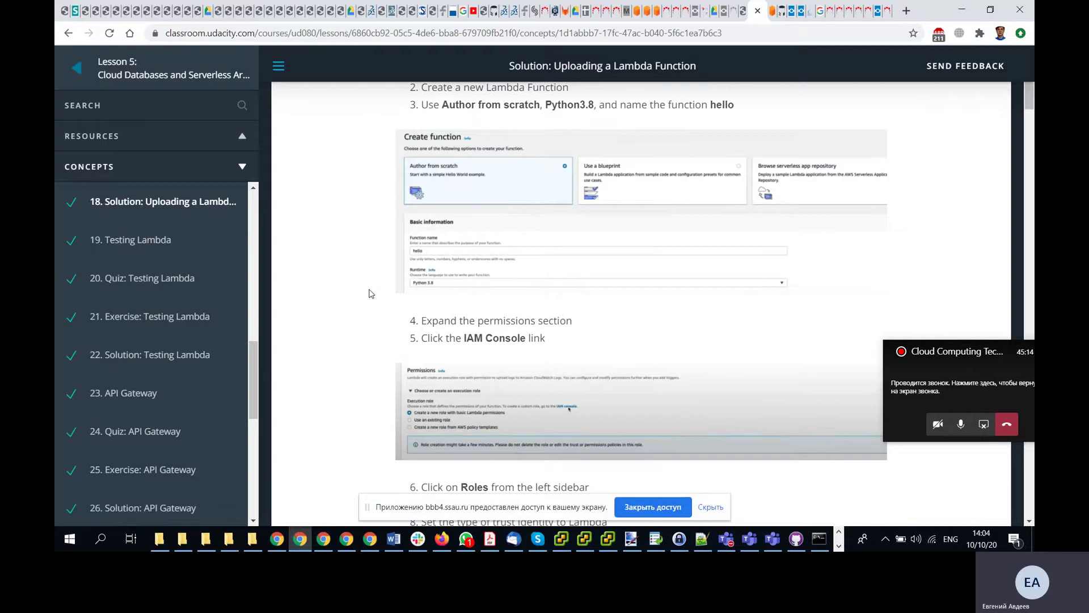
pyautogui.scroll(1, 370, 293)
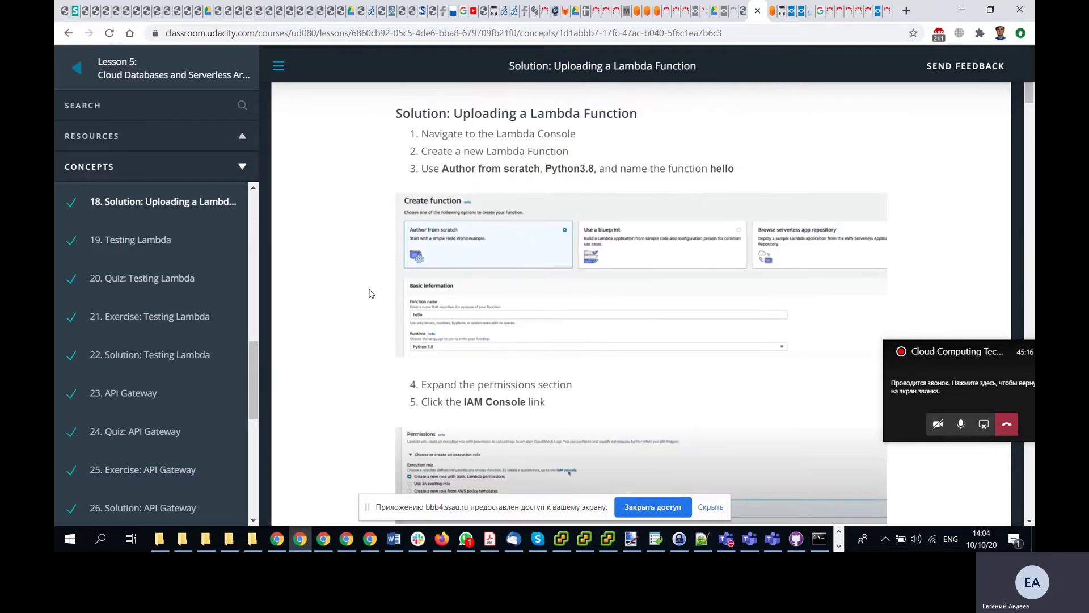
# - Switch to the 'hello - Lambda - Google Chrome' window
pyautogui.hotkey('alt', 'Tab')
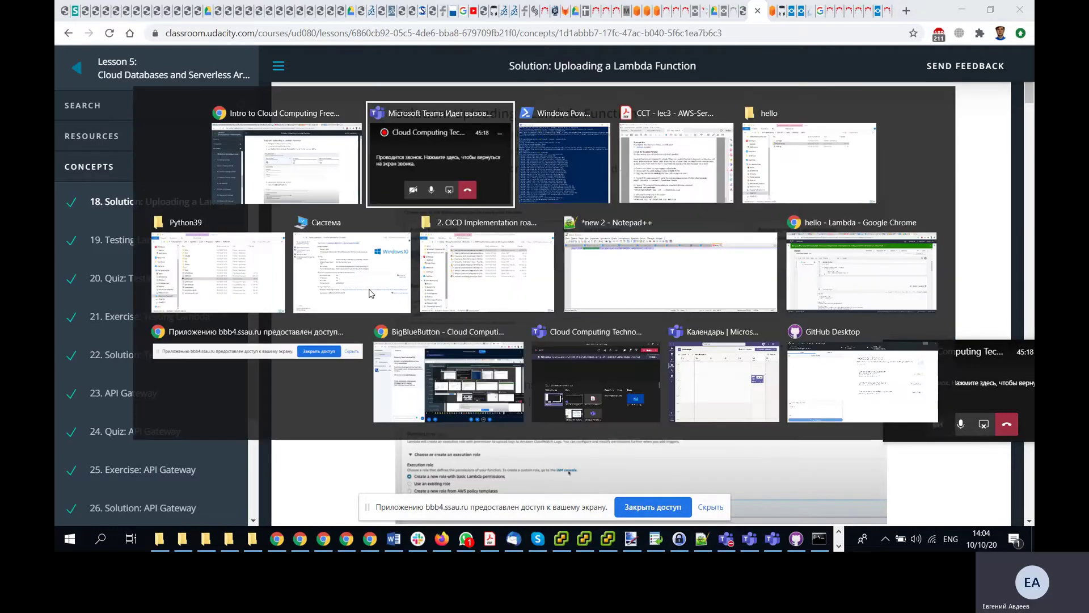
pyautogui.click(343, 200)
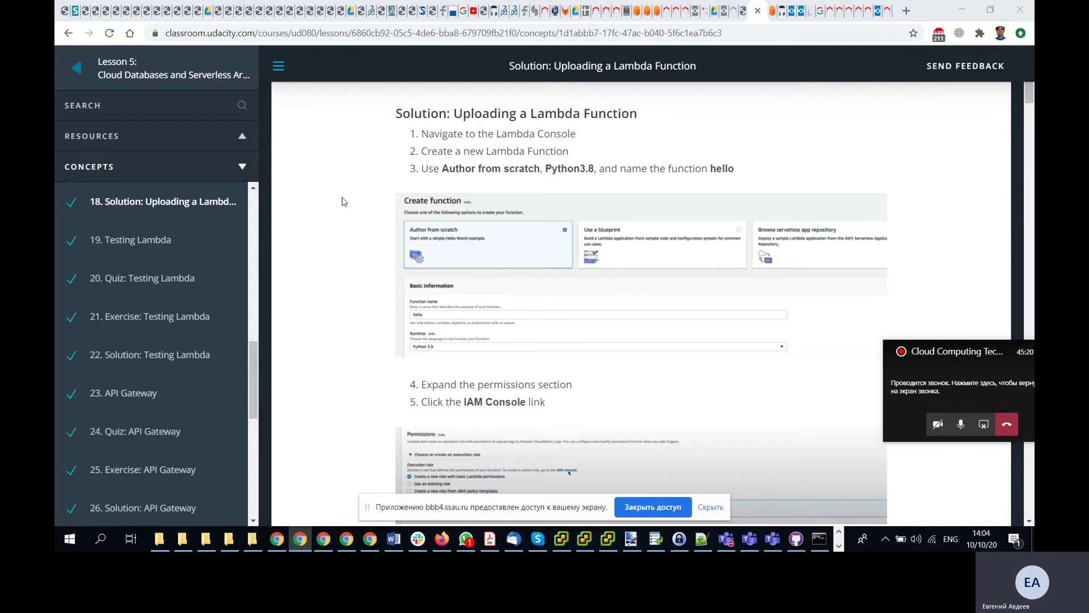
pyautogui.hotkey('alt', 'Tab')
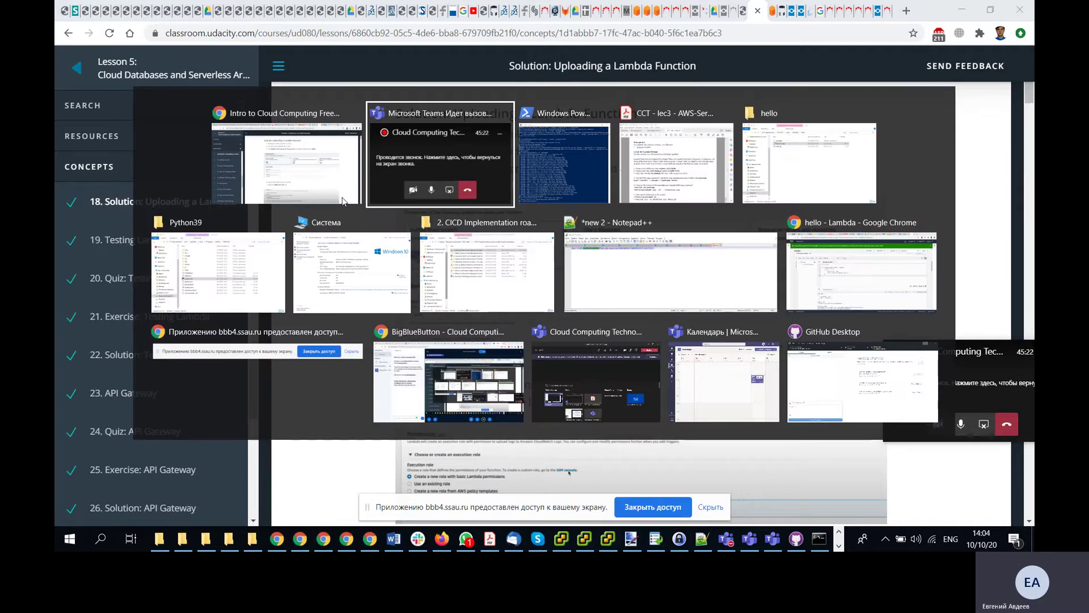
pyautogui.click(854, 279)
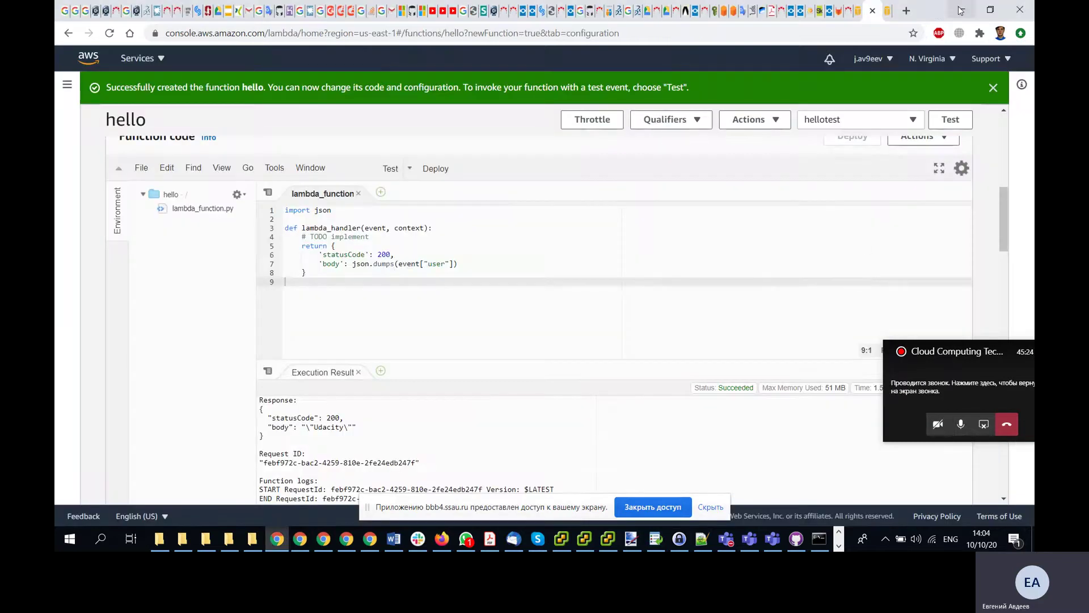
# - Place the Lambda window beside the lesson and return to the Functions list
pyautogui.doubleClick(942, 13)
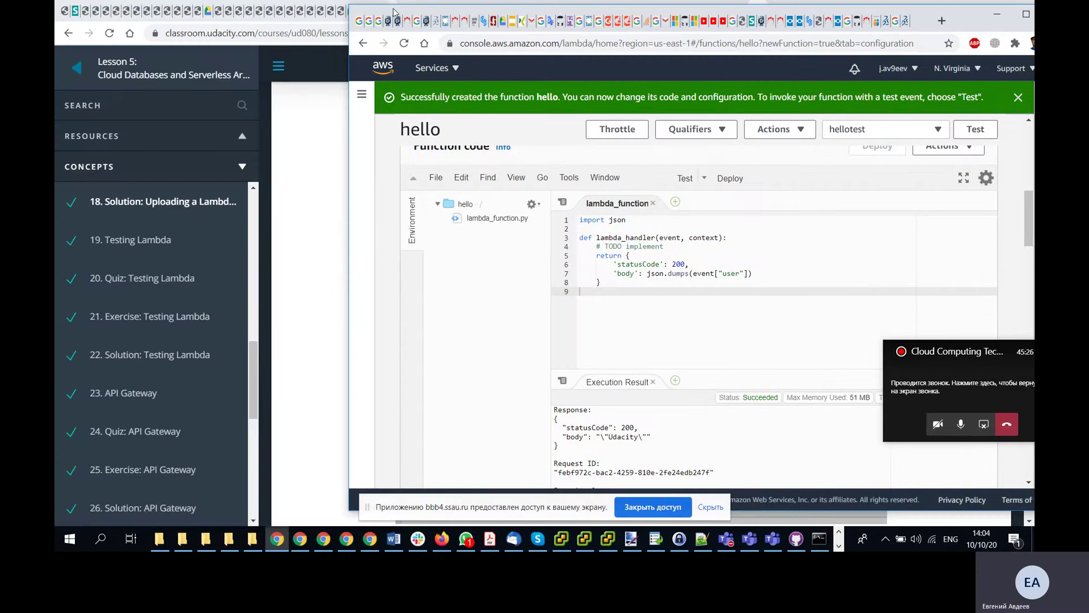
pyautogui.moveTo(394, 12); pyautogui.dragTo(848, 40)
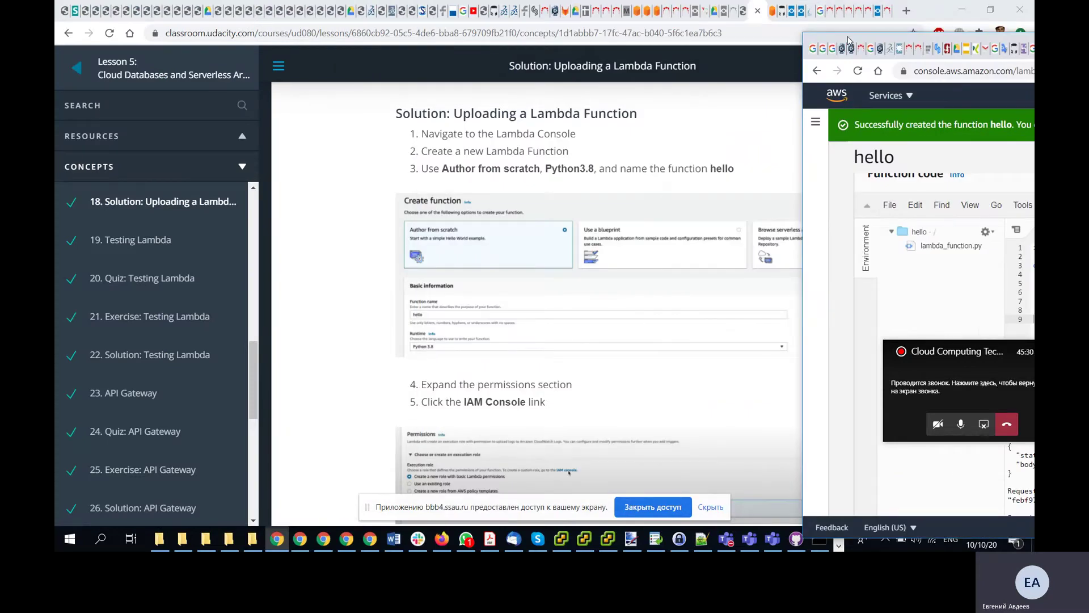
pyautogui.moveTo(849, 40); pyautogui.dragTo(265, 64)
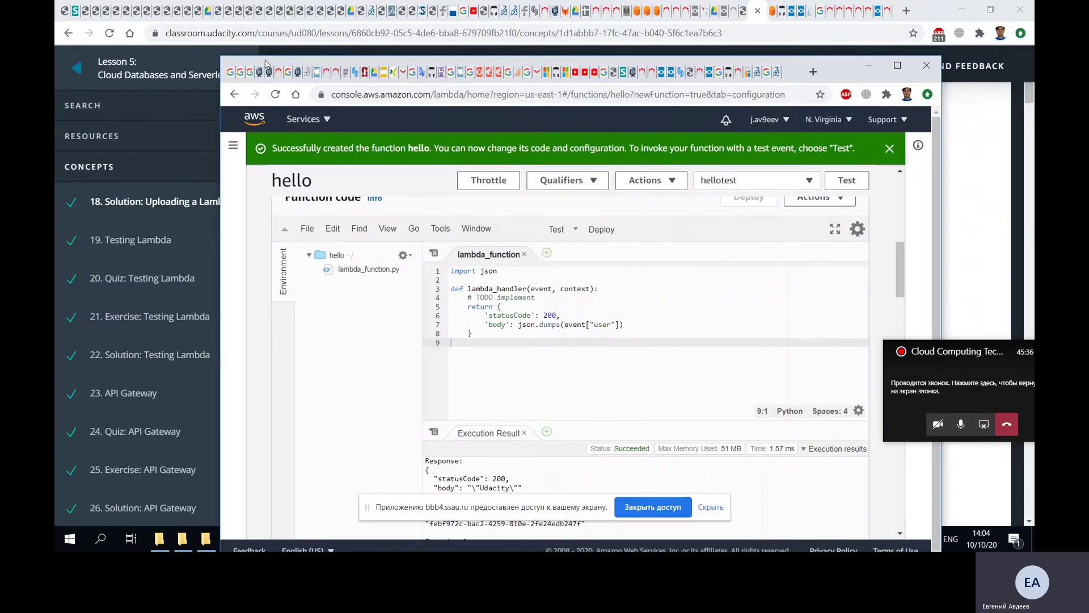
pyautogui.scroll(10, 890, 241)
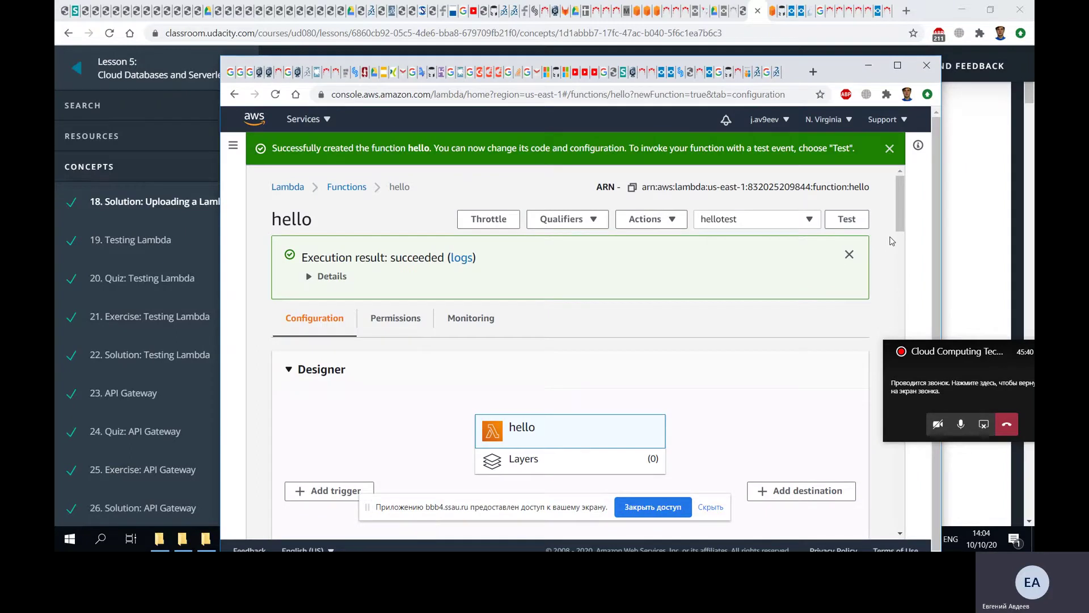
pyautogui.click(348, 188)
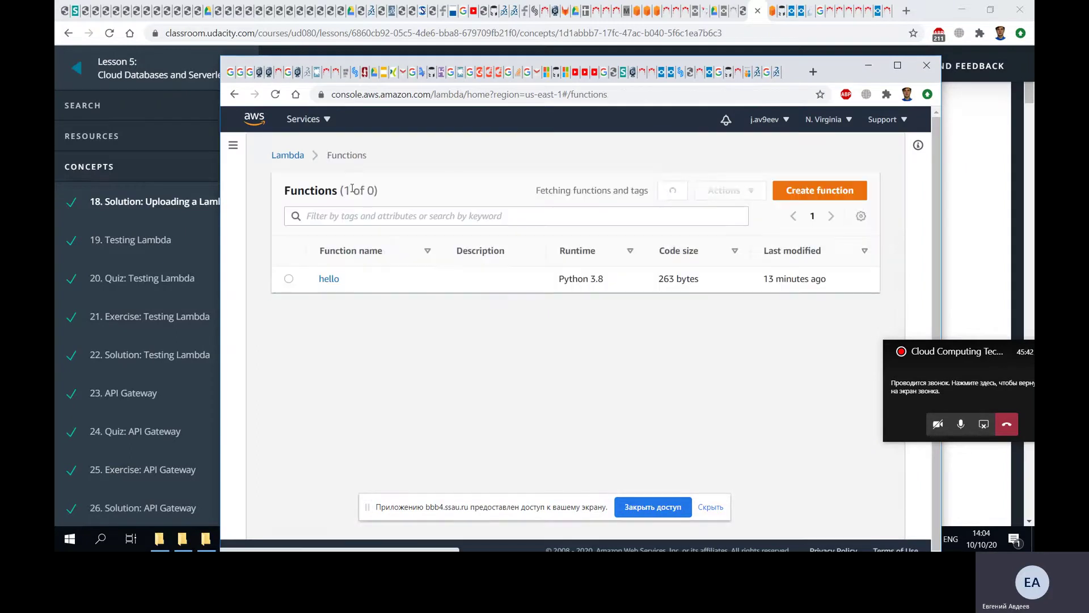
pyautogui.moveTo(348, 68); pyautogui.dragTo(865, 161)
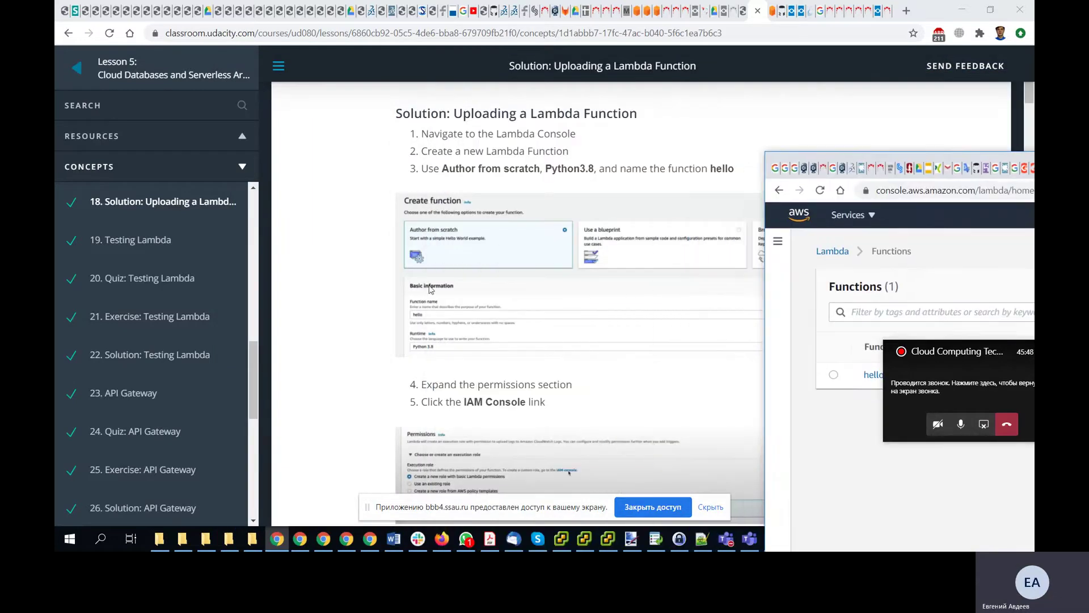
pyautogui.scroll(-3, 433, 312)
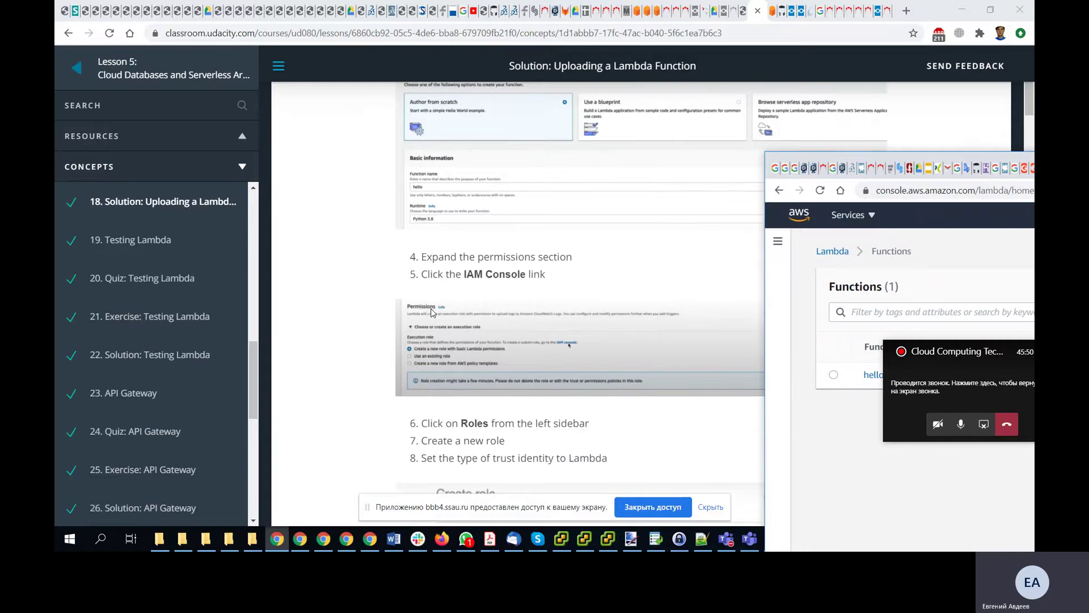
pyautogui.moveTo(840, 160); pyautogui.dragTo(716, 47)
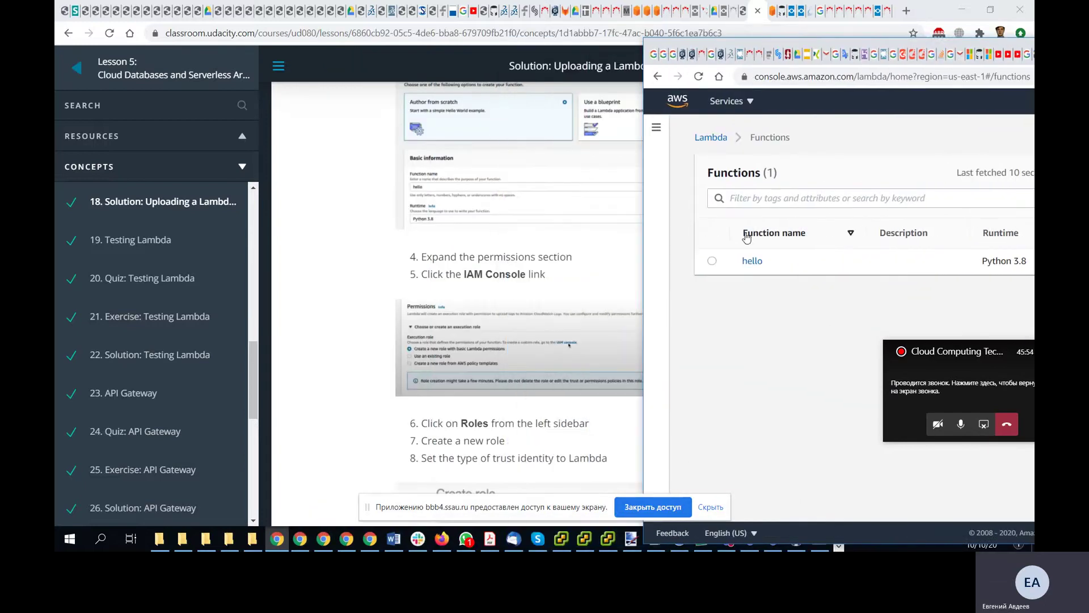
# - Select the hello function and delete it via Actions > Delete
pyautogui.click(712, 260)
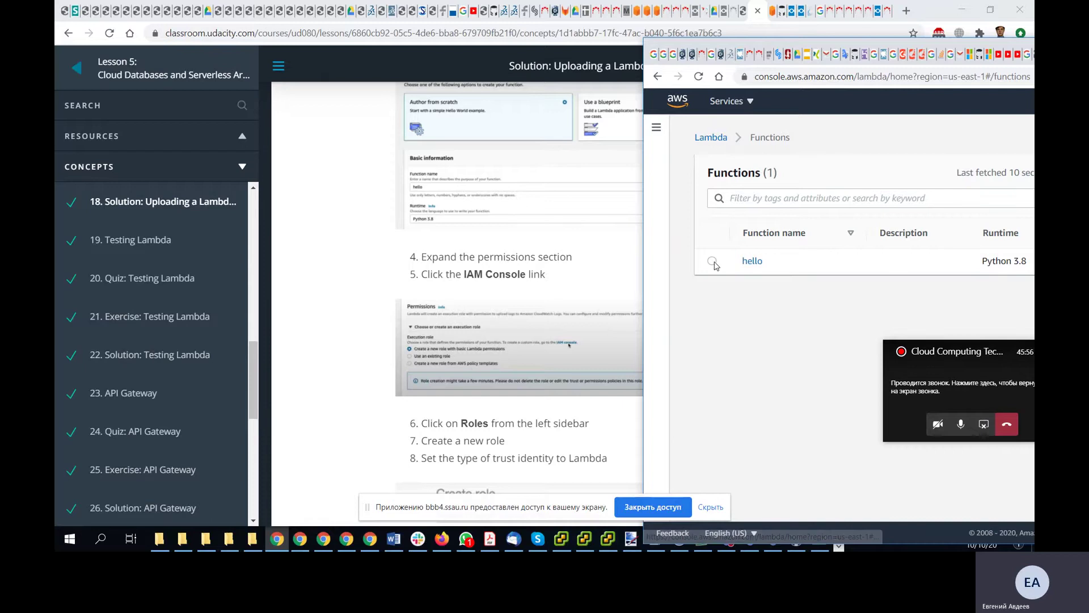
pyautogui.moveTo(817, 46); pyautogui.dragTo(320, 35)
pyautogui.click(816, 165)
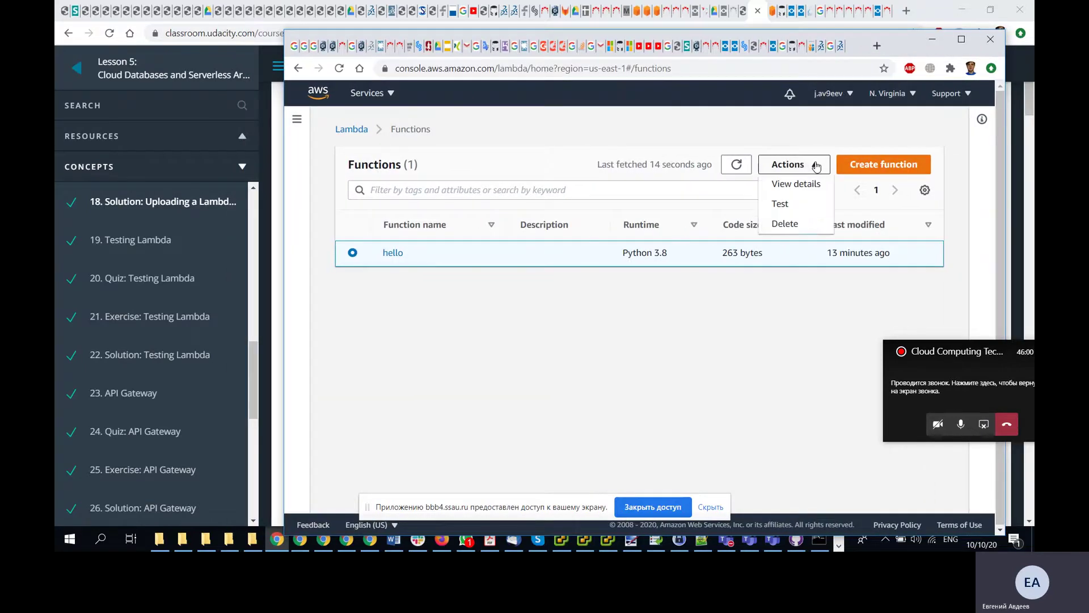
pyautogui.click(788, 222)
pyautogui.click(789, 225)
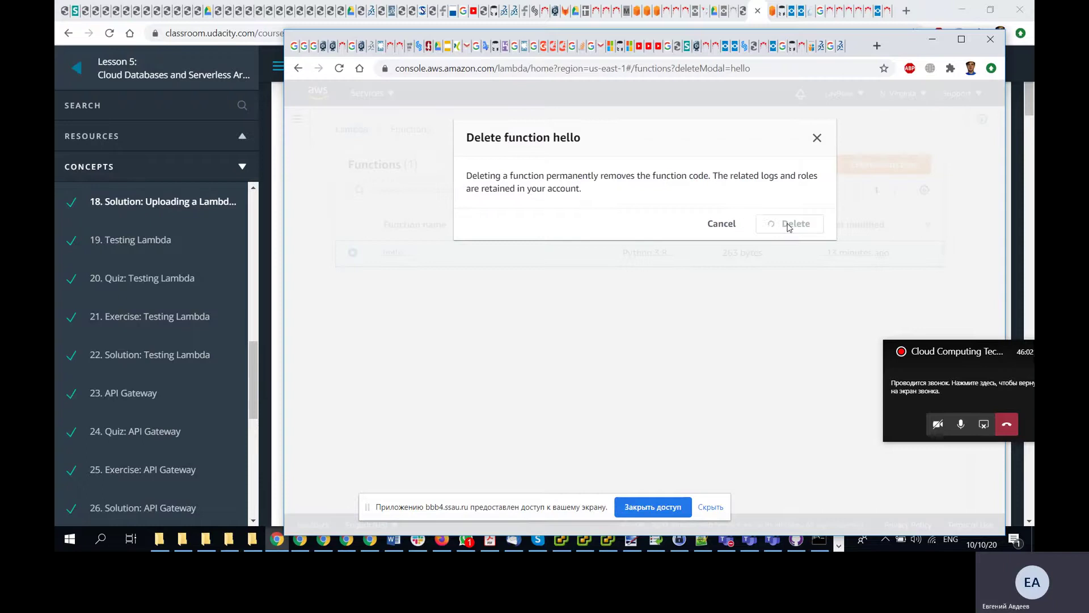
pyautogui.click(888, 211)
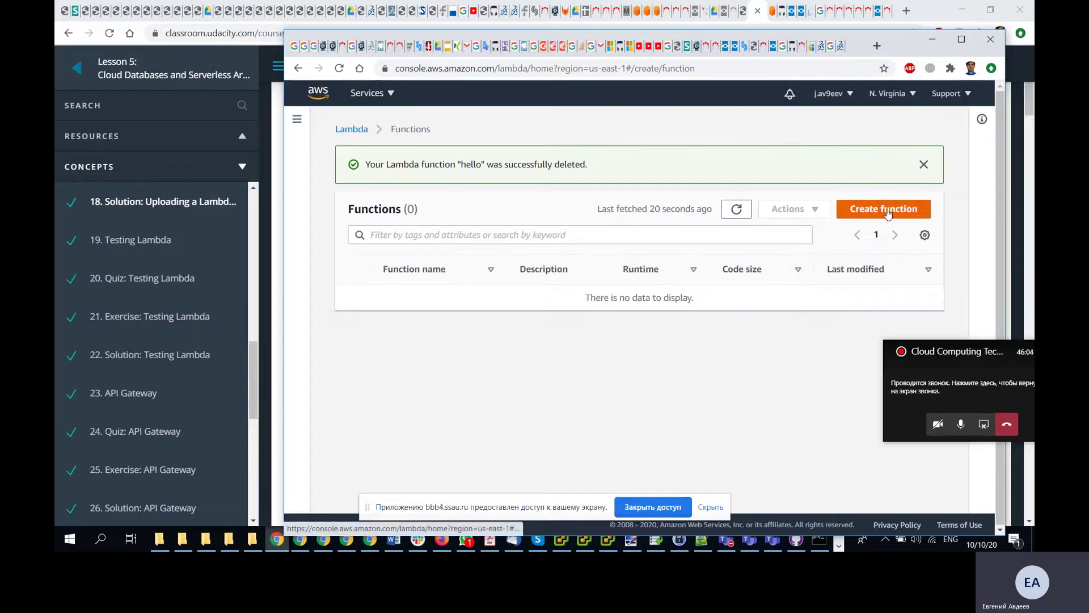
# - Name the new function hello and choose the Python 3.8 runtime
pyautogui.moveTo(442, 47); pyautogui.dragTo(637, 41)
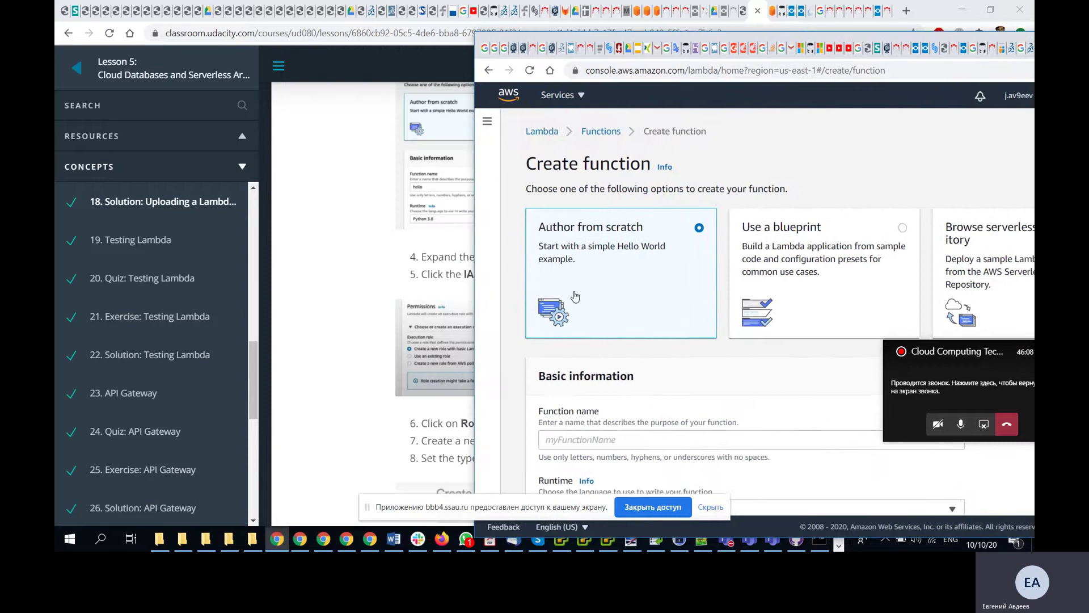
pyautogui.scroll(-3, 584, 357)
pyautogui.click(576, 307)
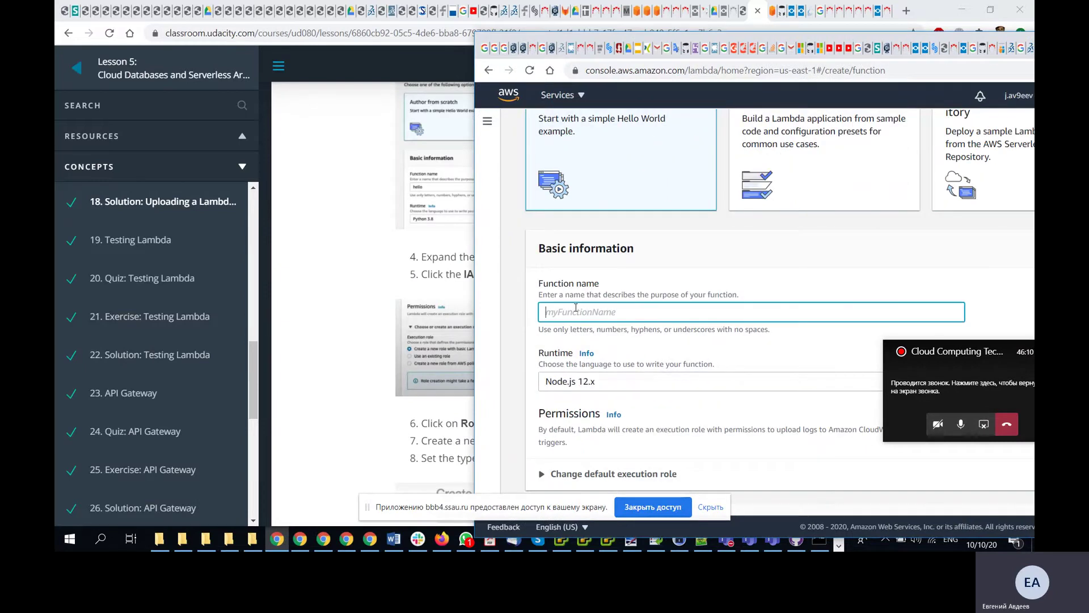
pyautogui.write('hello')
pyautogui.click(588, 384)
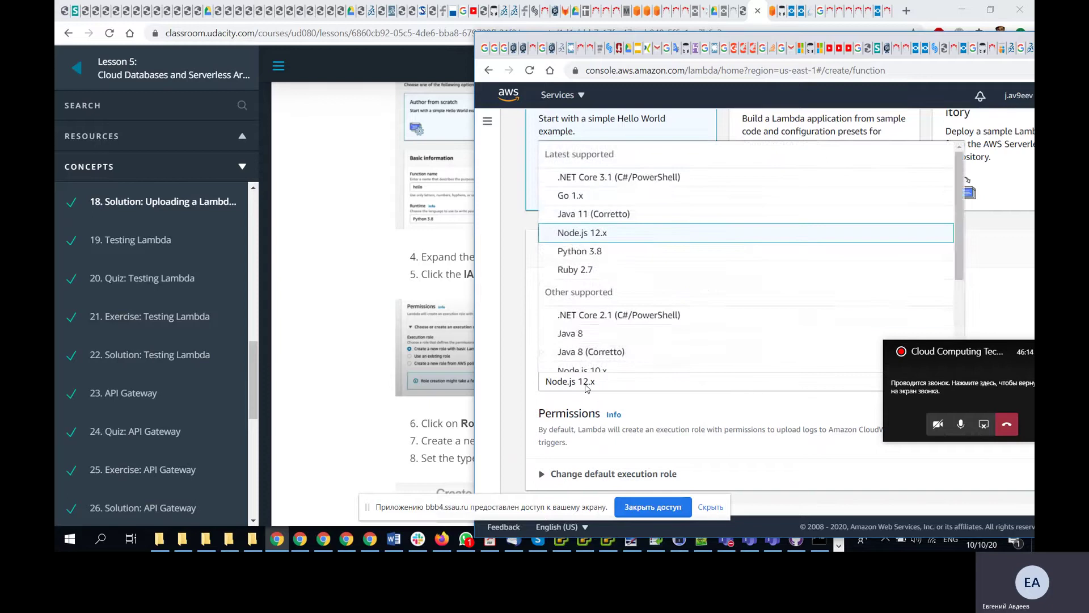
pyautogui.click(616, 258)
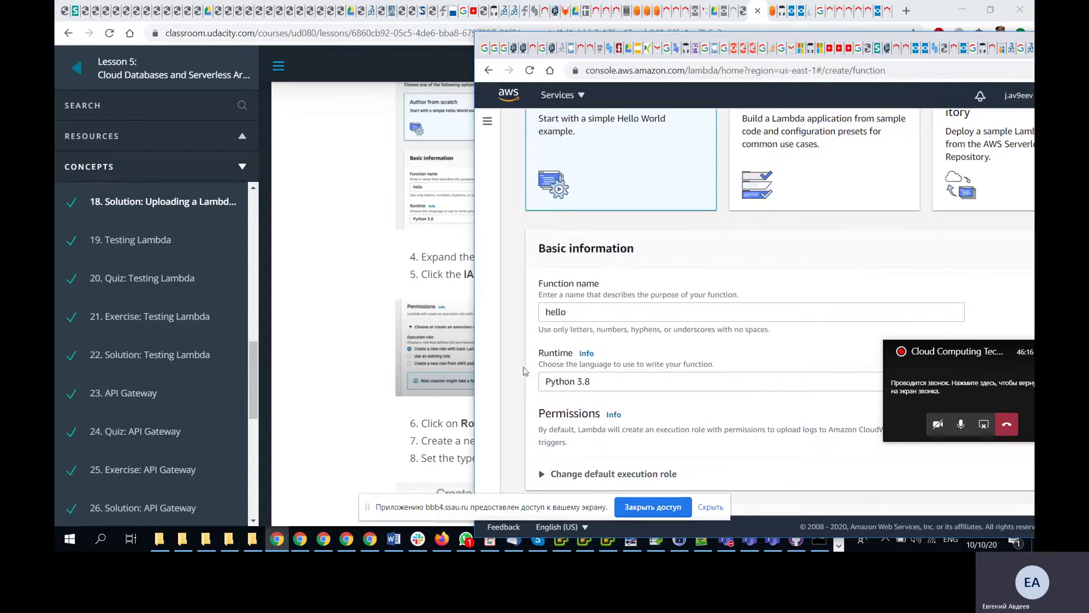
# - Expand 'Change default execution role' to show the execution role choices
pyautogui.moveTo(514, 38); pyautogui.dragTo(615, 24)
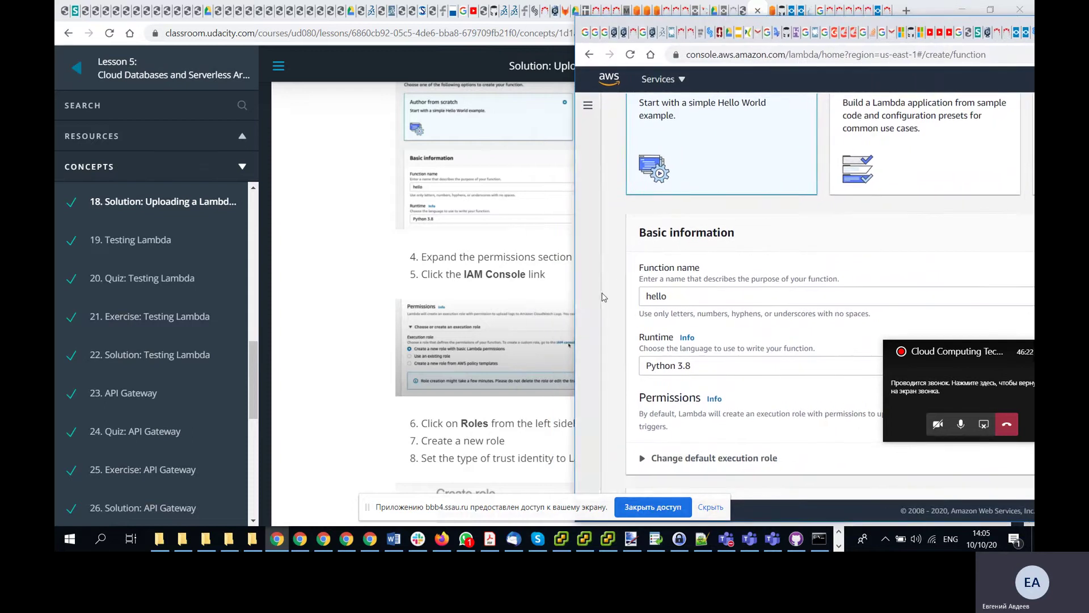
pyautogui.scroll(-1, 624, 282)
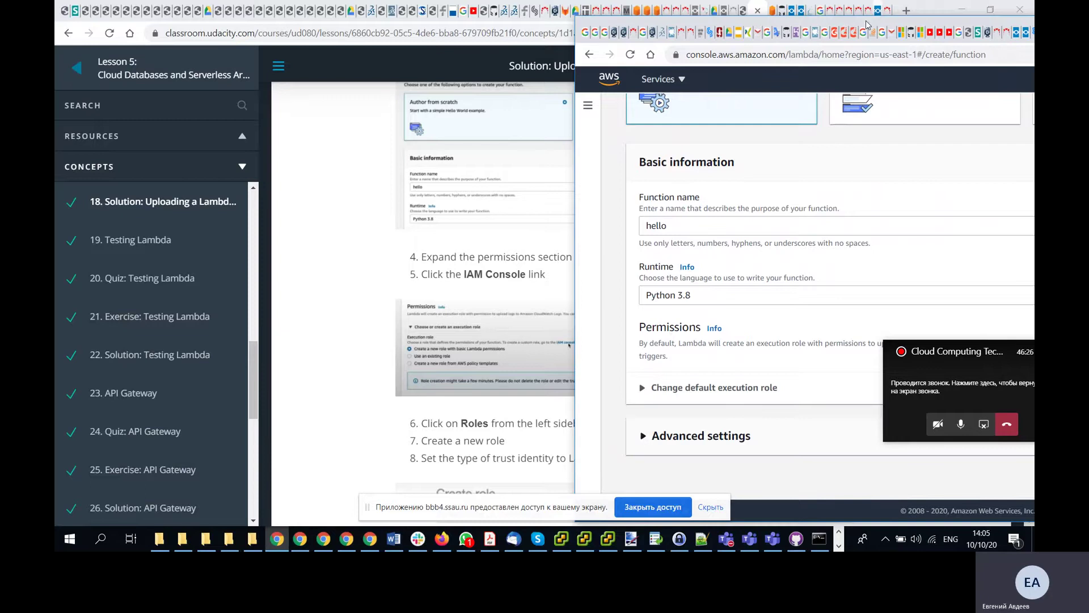
pyautogui.moveTo(866, 27); pyautogui.dragTo(783, 24)
pyautogui.click(566, 386)
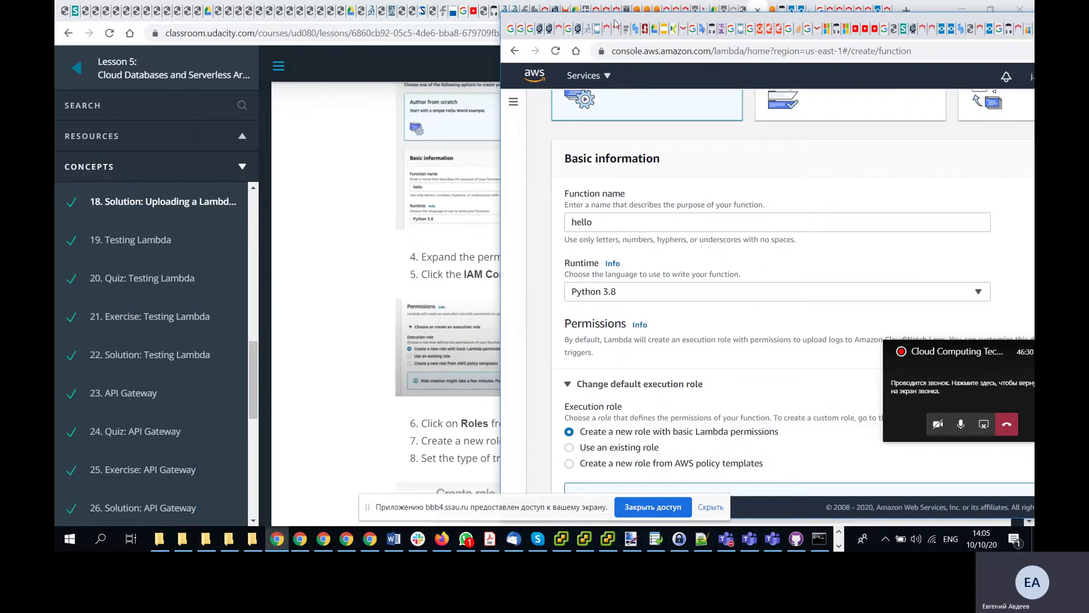
pyautogui.moveTo(610, 21); pyautogui.dragTo(721, 16)
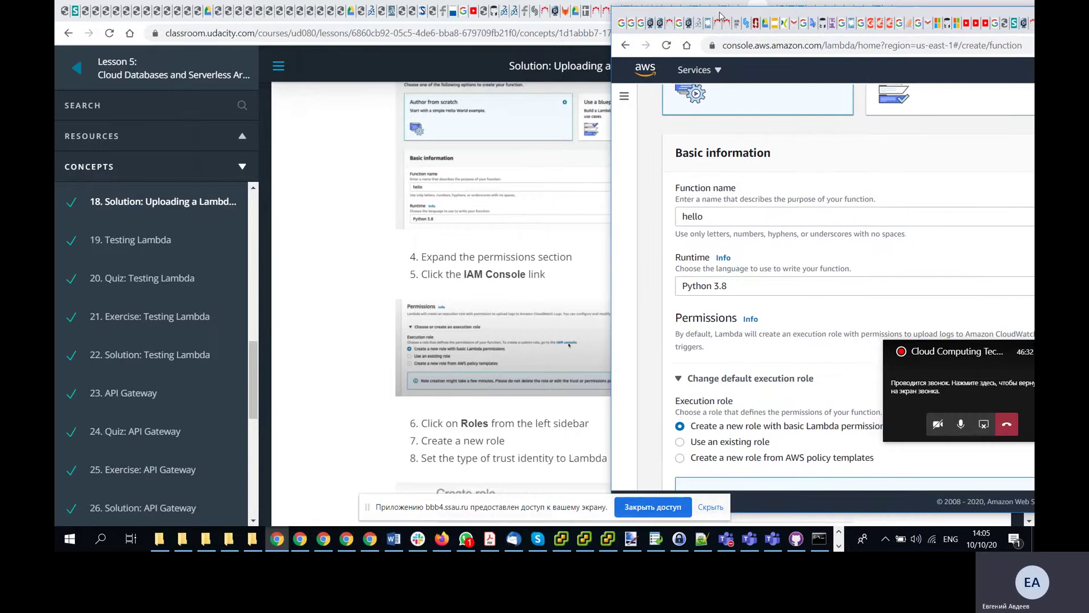
pyautogui.scroll(-3, 660, 308)
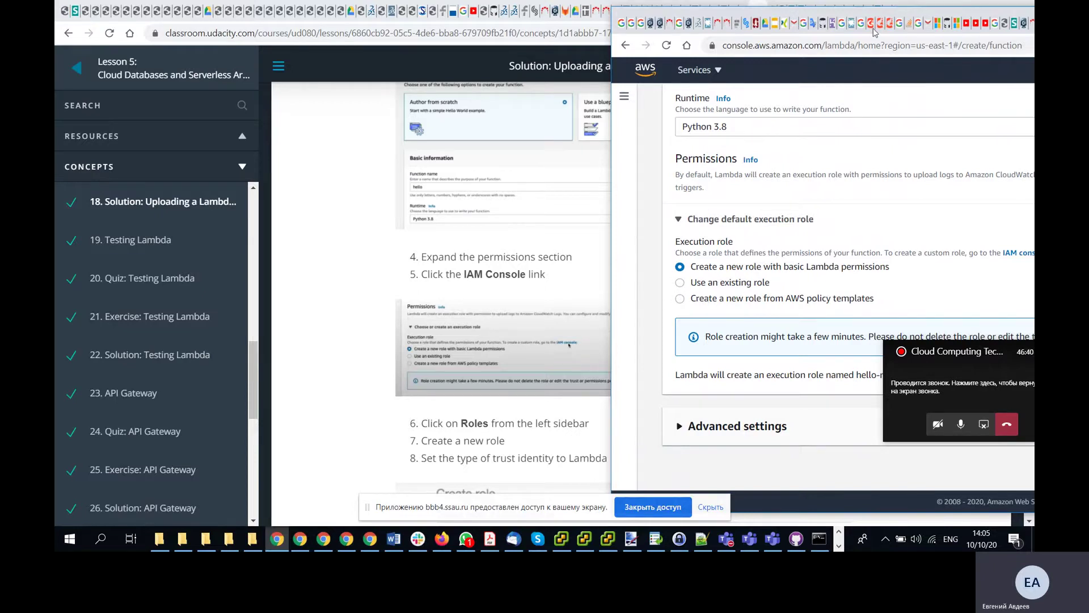
pyautogui.moveTo(865, 16); pyautogui.dragTo(690, 25)
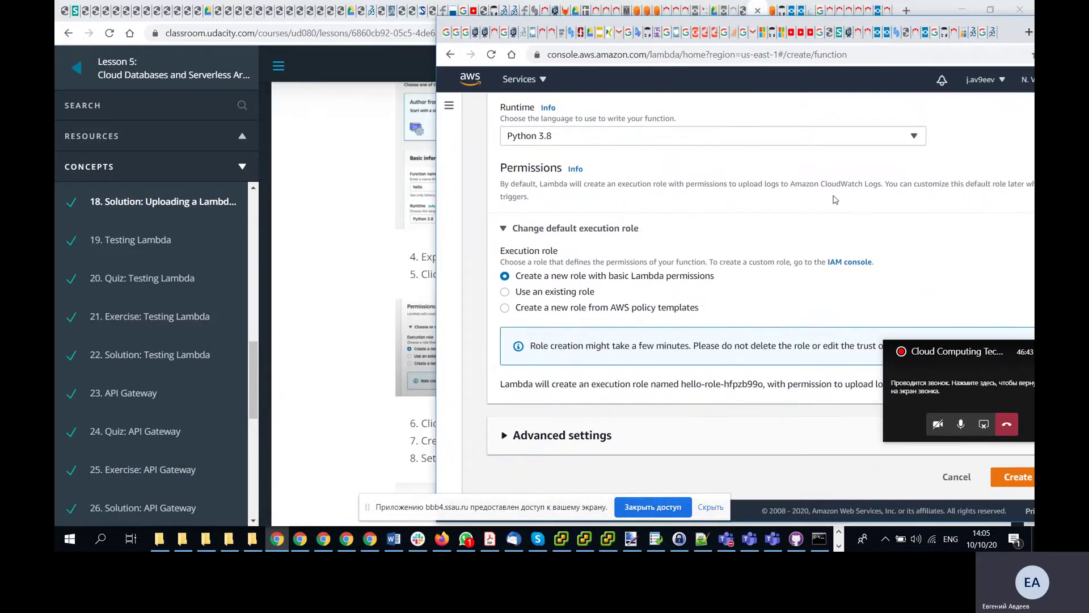
# - Open the IAM console to create a new role, following the lesson alongside
pyautogui.click(851, 262)
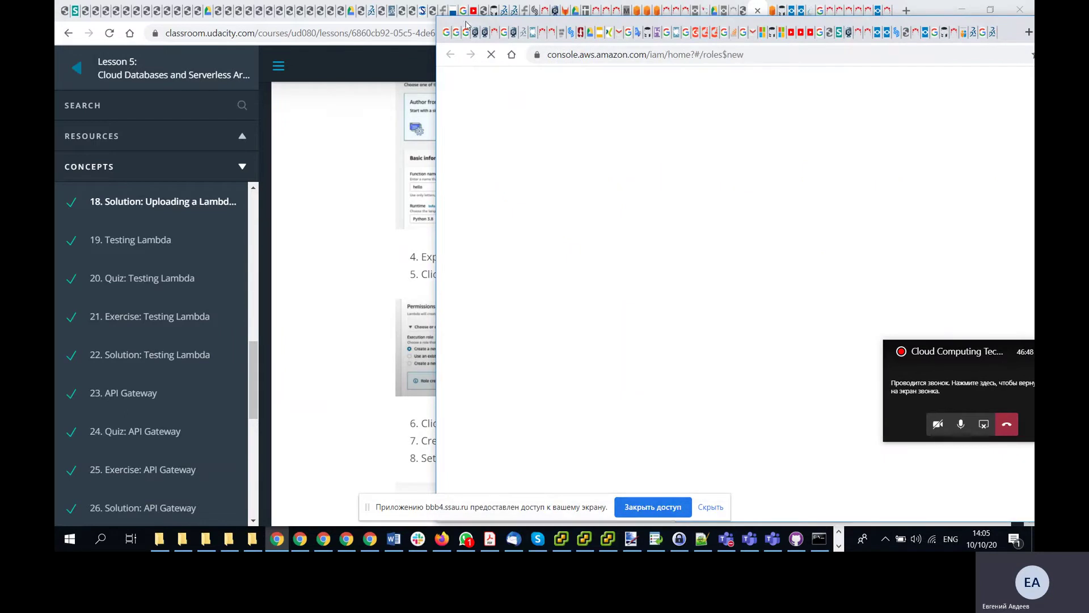
pyautogui.moveTo(469, 24); pyautogui.dragTo(333, 34)
pyautogui.scroll(-3, 633, 280)
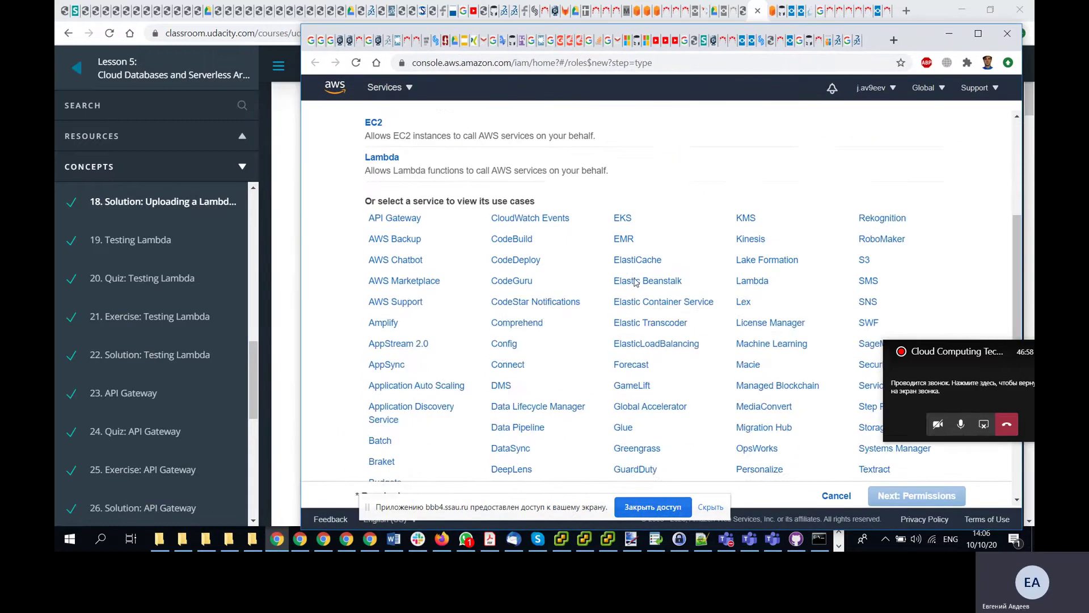
pyautogui.scroll(3, 635, 282)
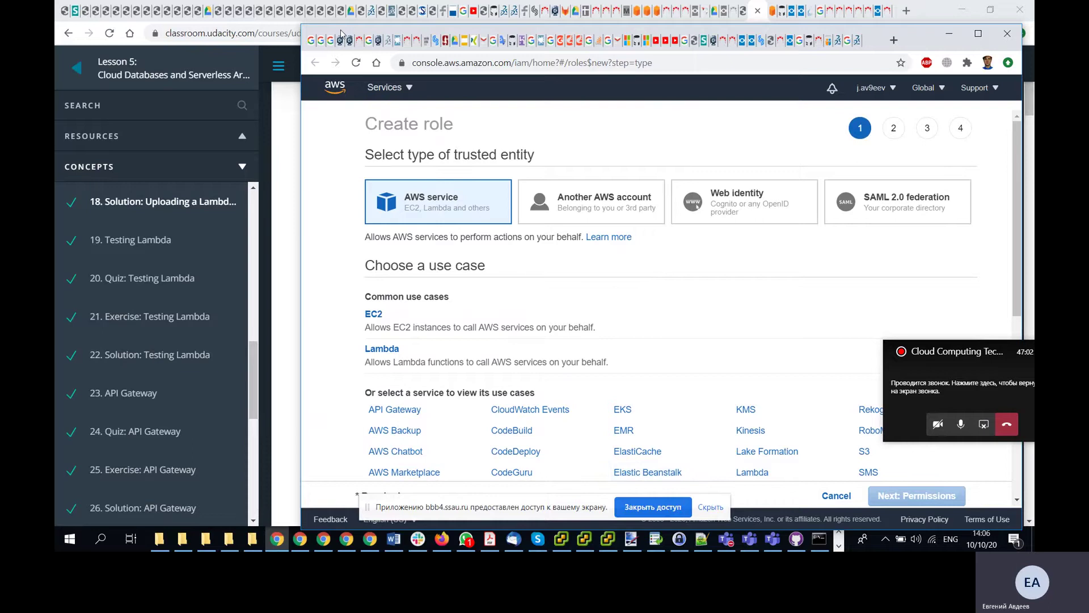
pyautogui.moveTo(345, 33); pyautogui.dragTo(761, 29)
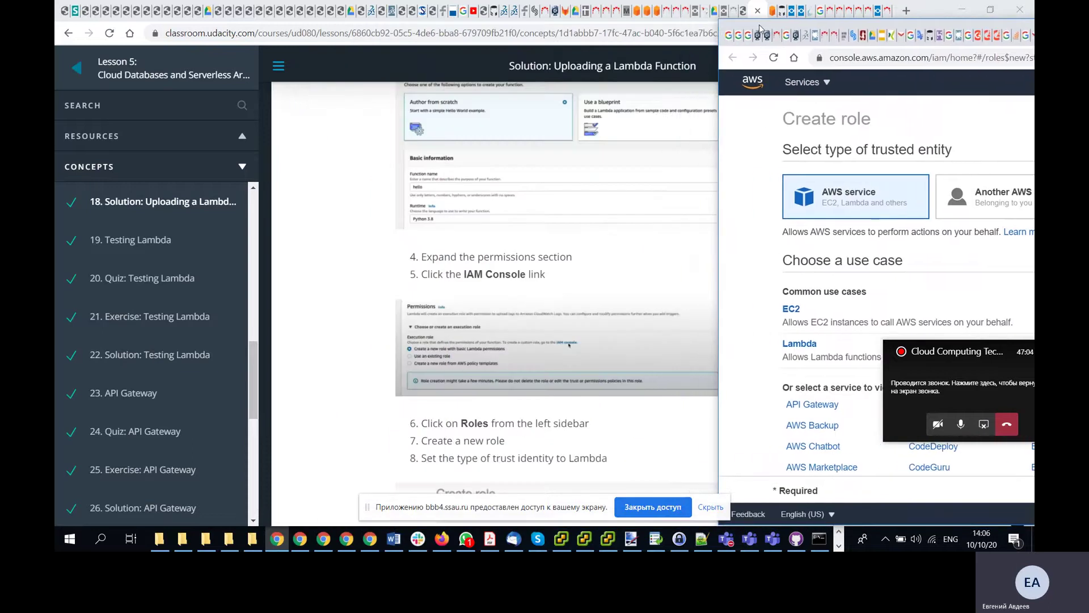
pyautogui.scroll(-3, 434, 203)
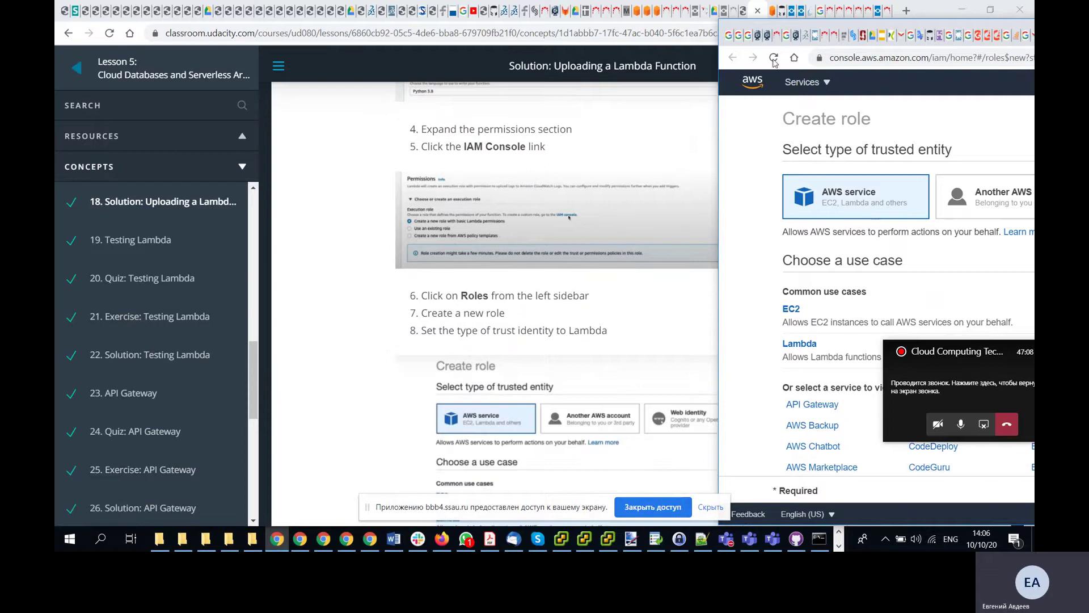
pyautogui.moveTo(795, 27); pyautogui.dragTo(753, 51)
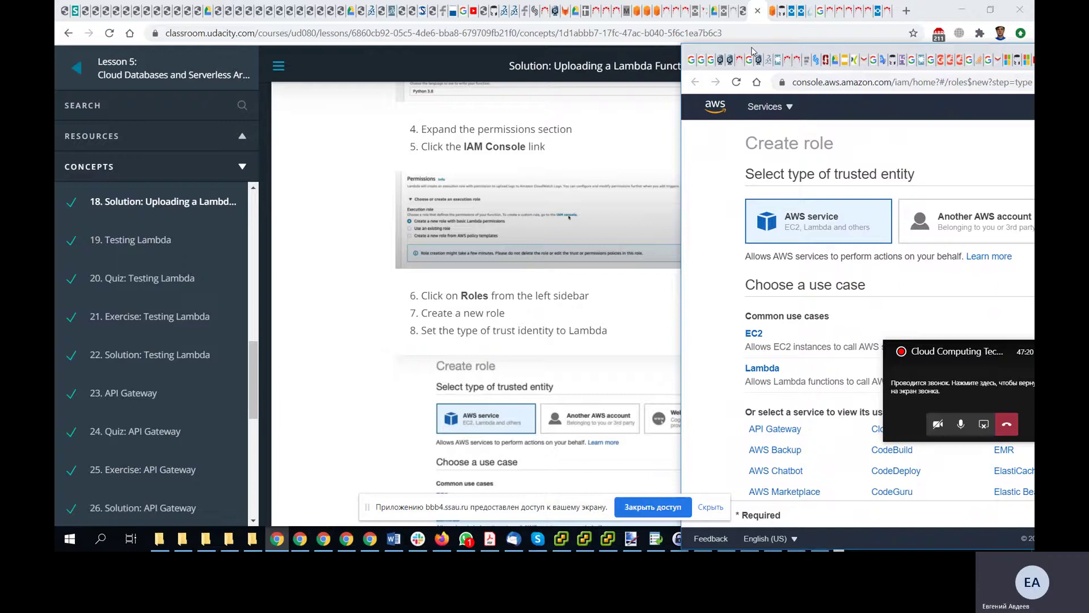
# - Set up the new role with AWS service as trusted entity and Lambda as use case
pyautogui.scroll(-2, 445, 284)
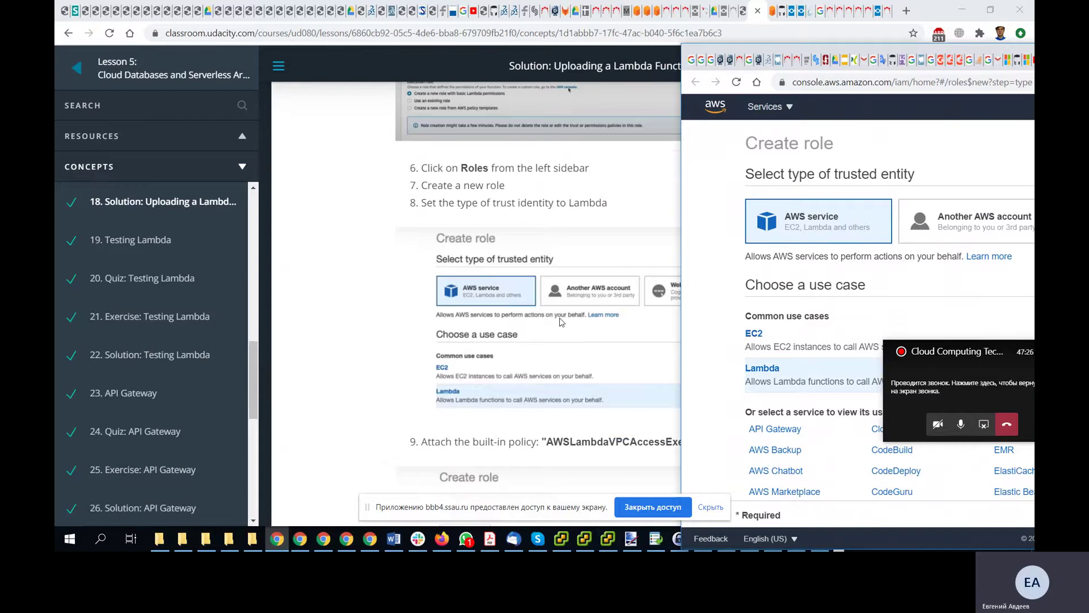
pyautogui.scroll(-2, 506, 326)
pyautogui.scroll(-2, 505, 326)
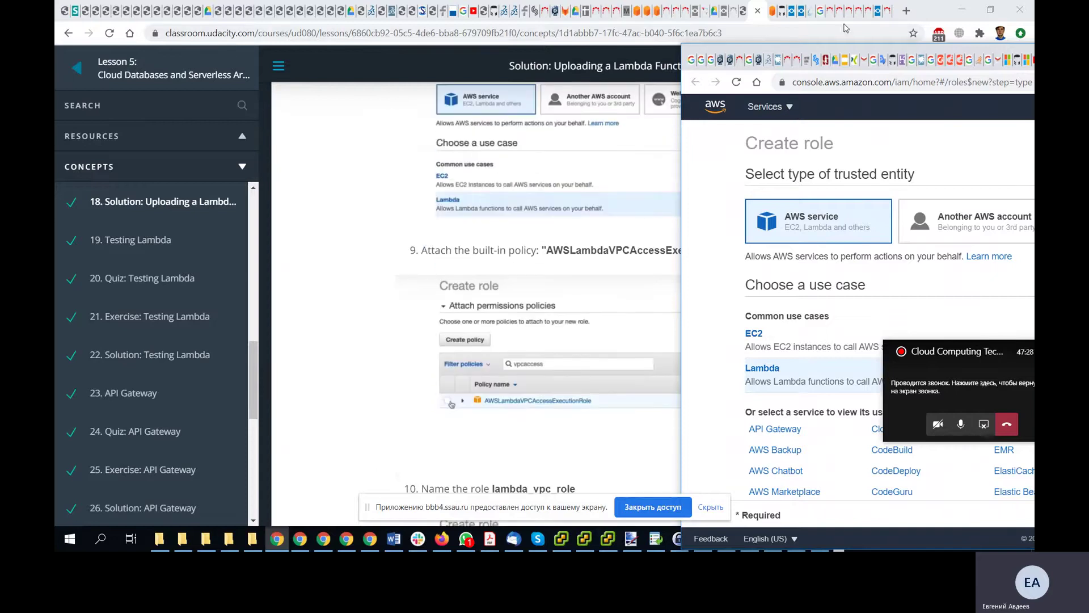
pyautogui.moveTo(844, 50); pyautogui.dragTo(363, 14)
pyautogui.scroll(-3, 790, 244)
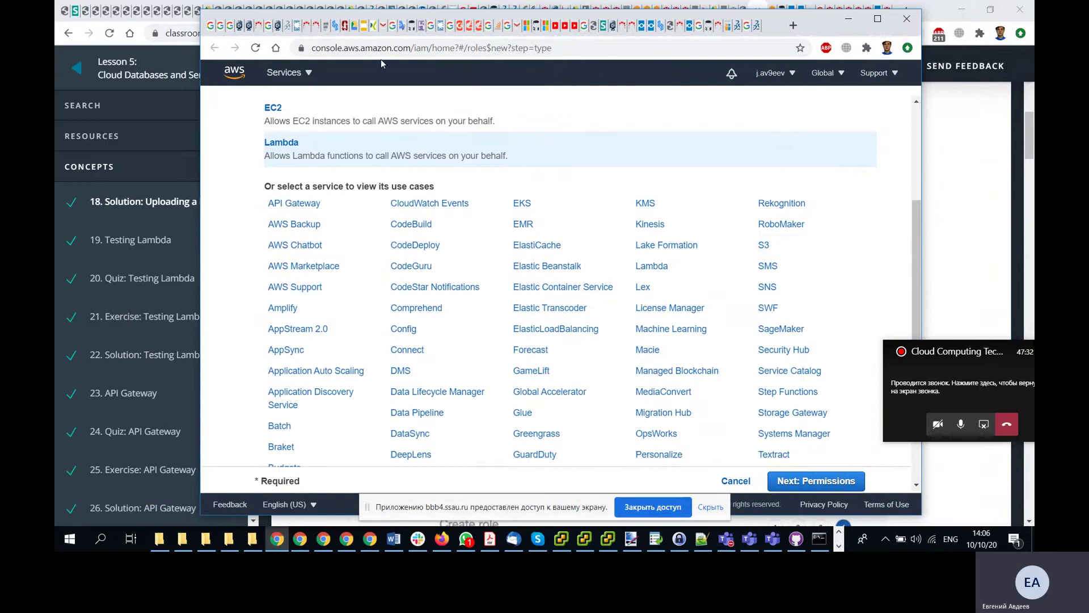
pyautogui.moveTo(314, 20); pyautogui.dragTo(873, 67)
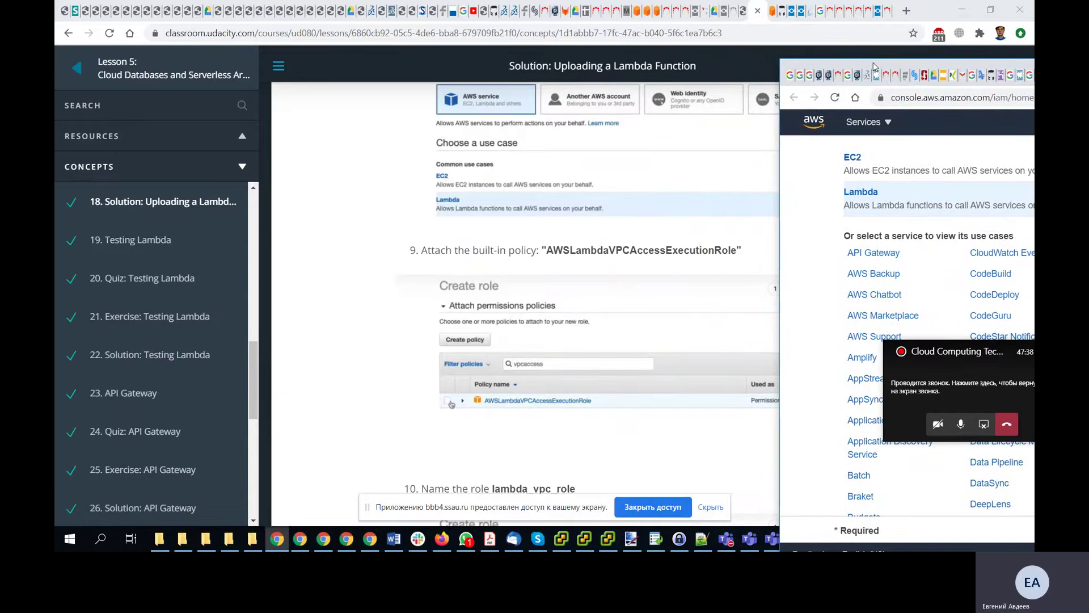
pyautogui.moveTo(874, 67); pyautogui.dragTo(312, 26)
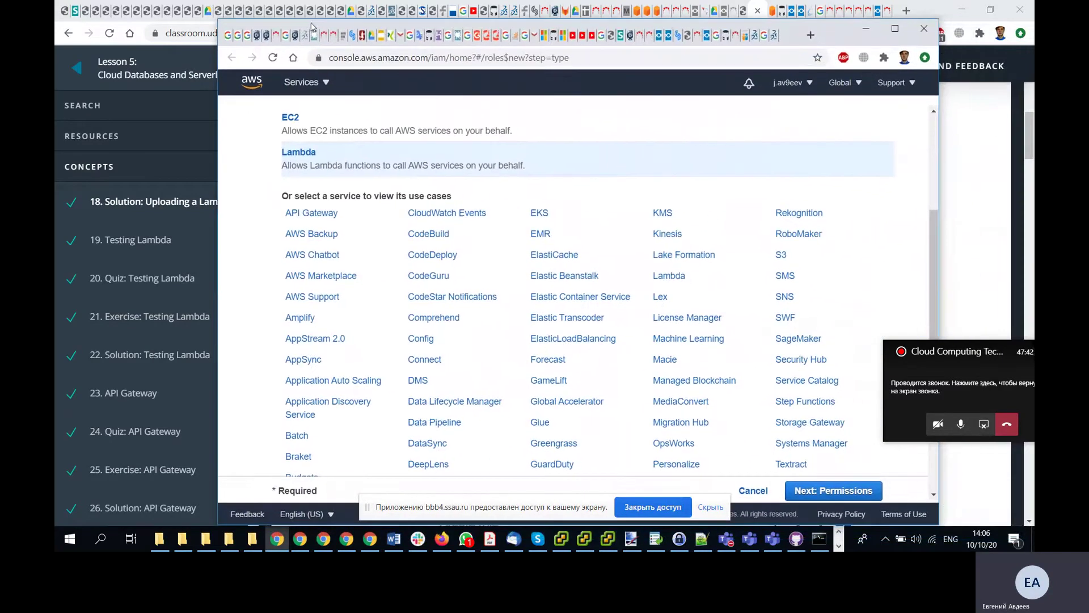
pyautogui.scroll(-3, 268, 338)
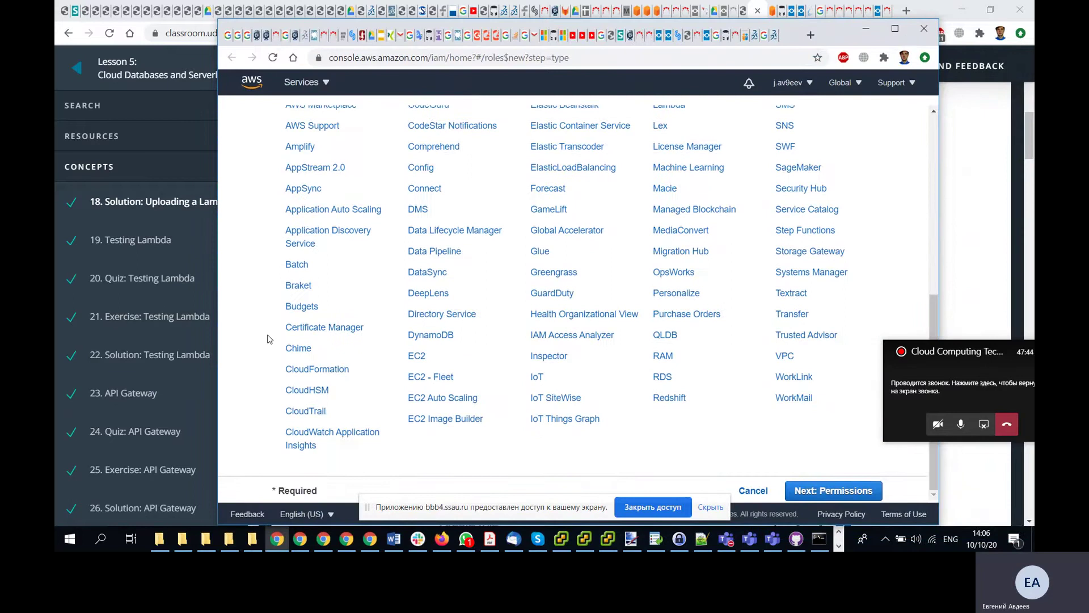
pyautogui.scroll(5, 268, 339)
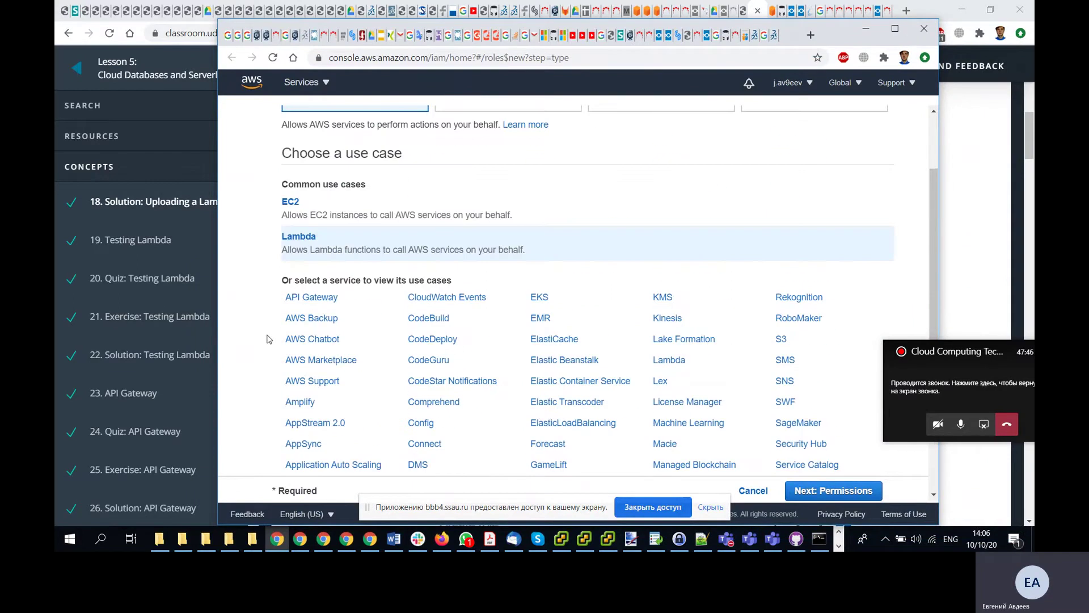
pyautogui.scroll(-5, 268, 339)
# - Search permissions for AWSLambdaVPC and tick the AWSLambdaVPCAccessExecutionRole policy
pyautogui.click(822, 491)
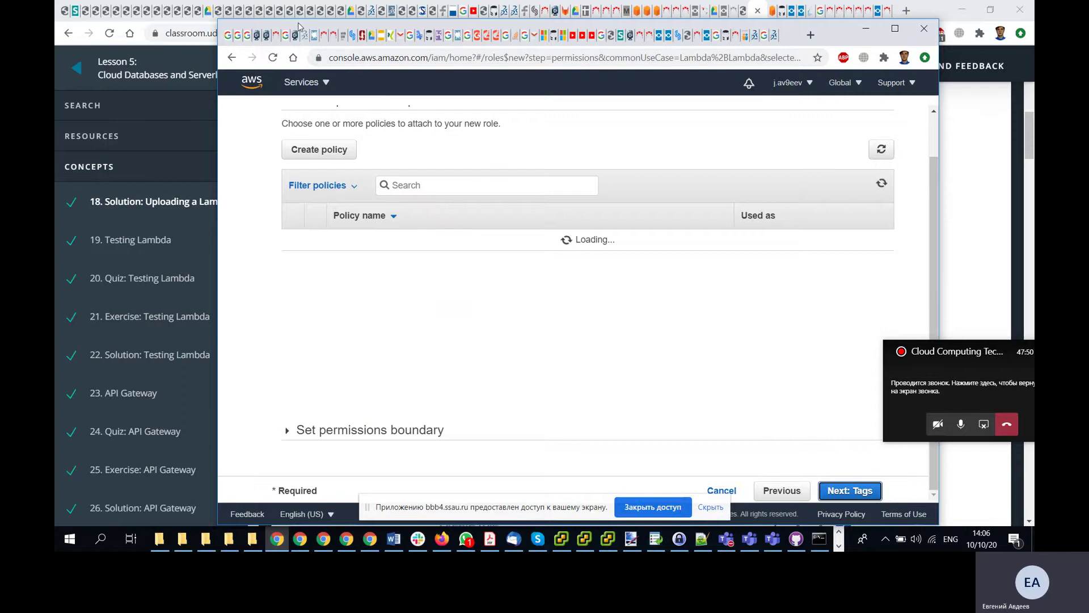
pyautogui.moveTo(299, 27); pyautogui.dragTo(612, 33)
pyautogui.write('AWS')
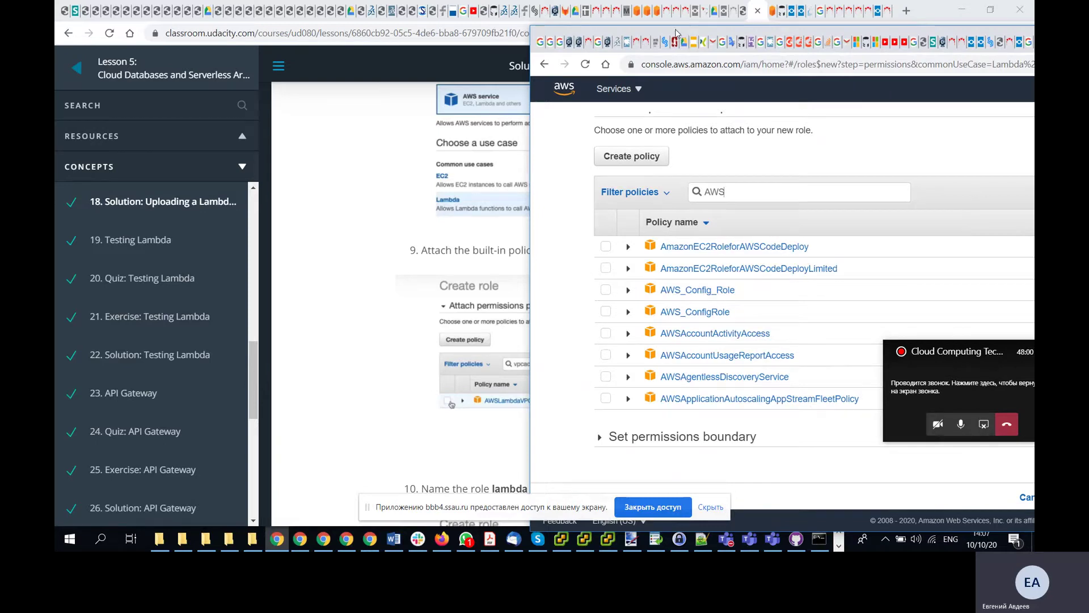
pyautogui.moveTo(676, 32); pyautogui.dragTo(783, 38)
pyautogui.write('L')
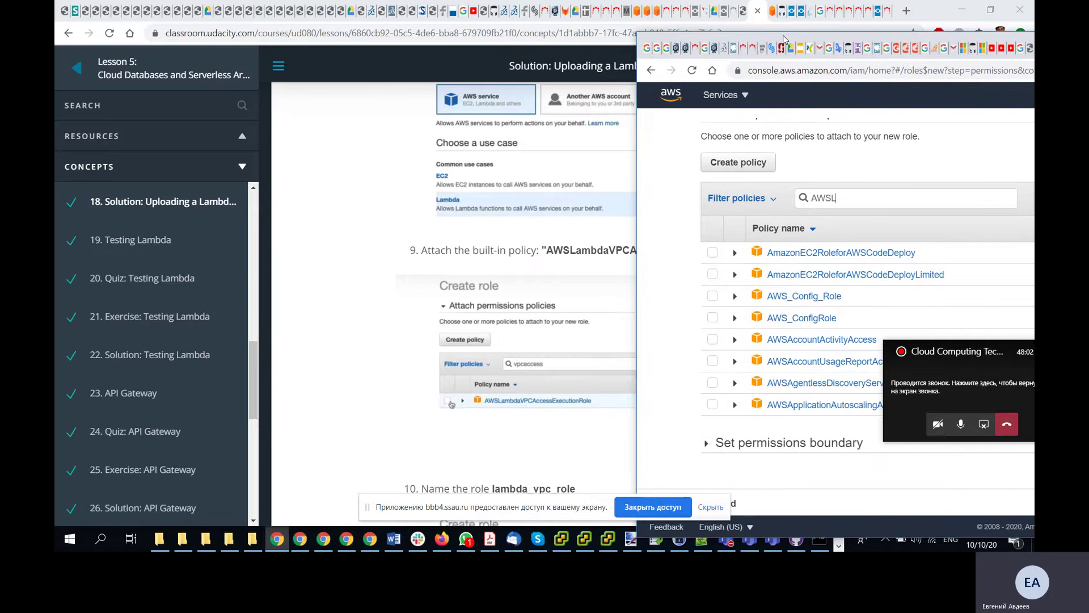
pyautogui.write('ambda')
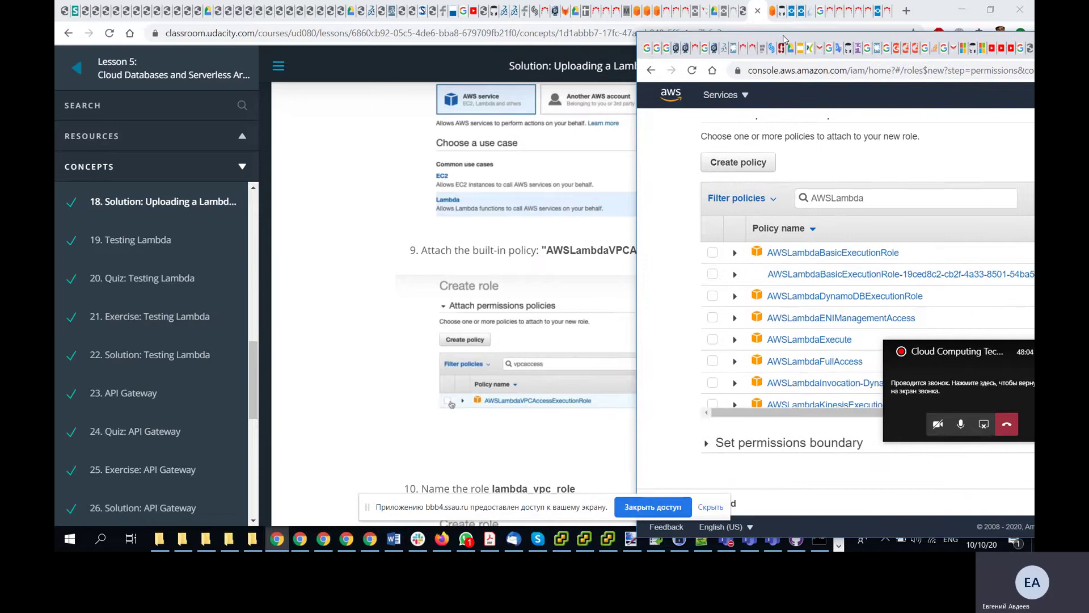
pyautogui.write('VPC')
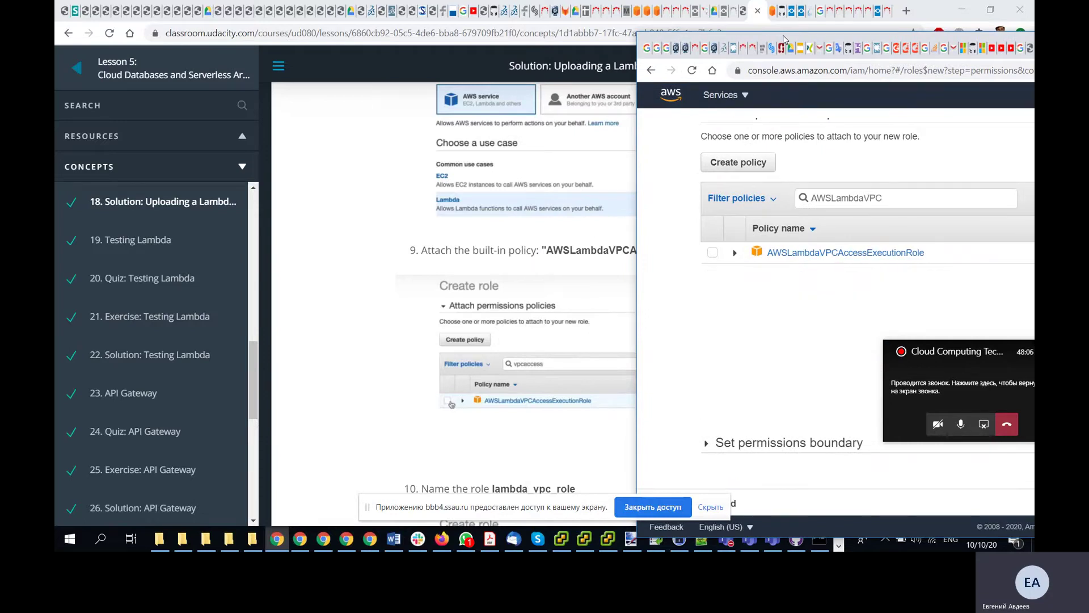
pyautogui.click(713, 253)
pyautogui.moveTo(784, 42); pyautogui.dragTo(926, 37)
pyautogui.scroll(-3, 476, 339)
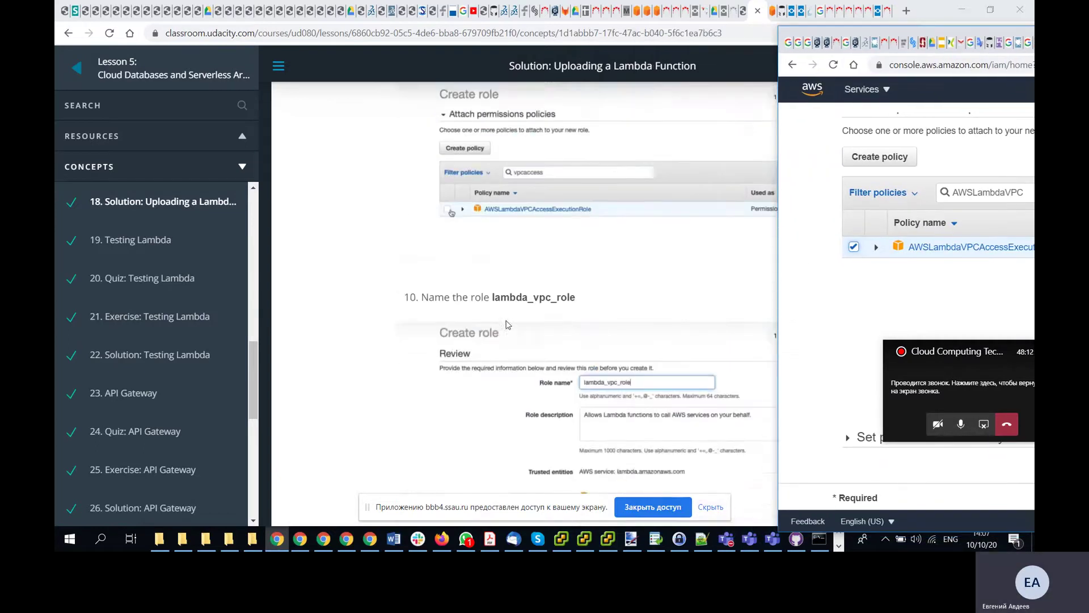
pyautogui.scroll(1, 506, 324)
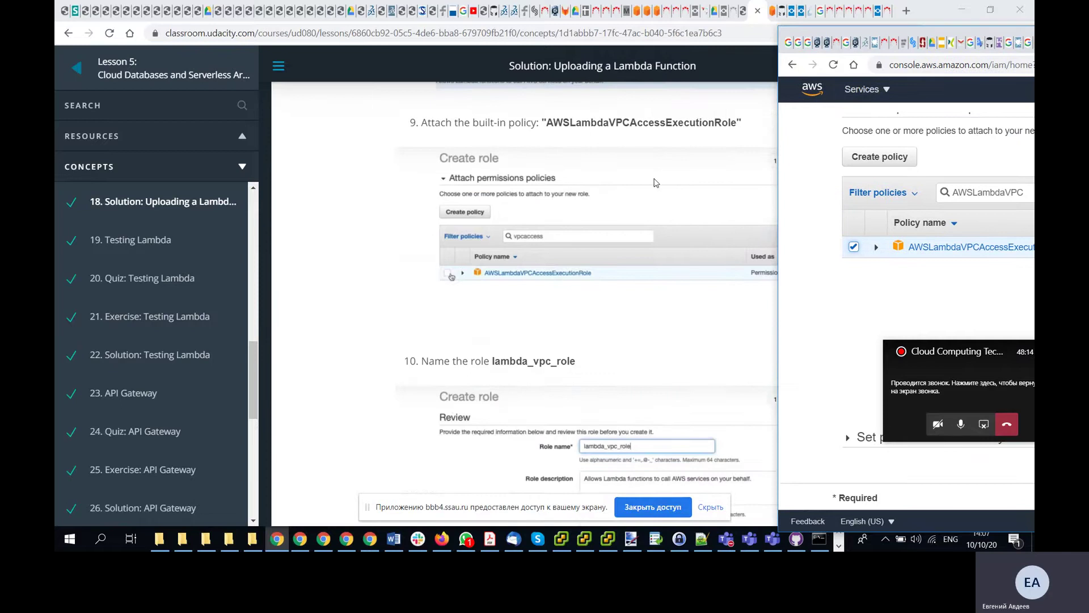
pyautogui.moveTo(864, 31); pyautogui.dragTo(909, 81)
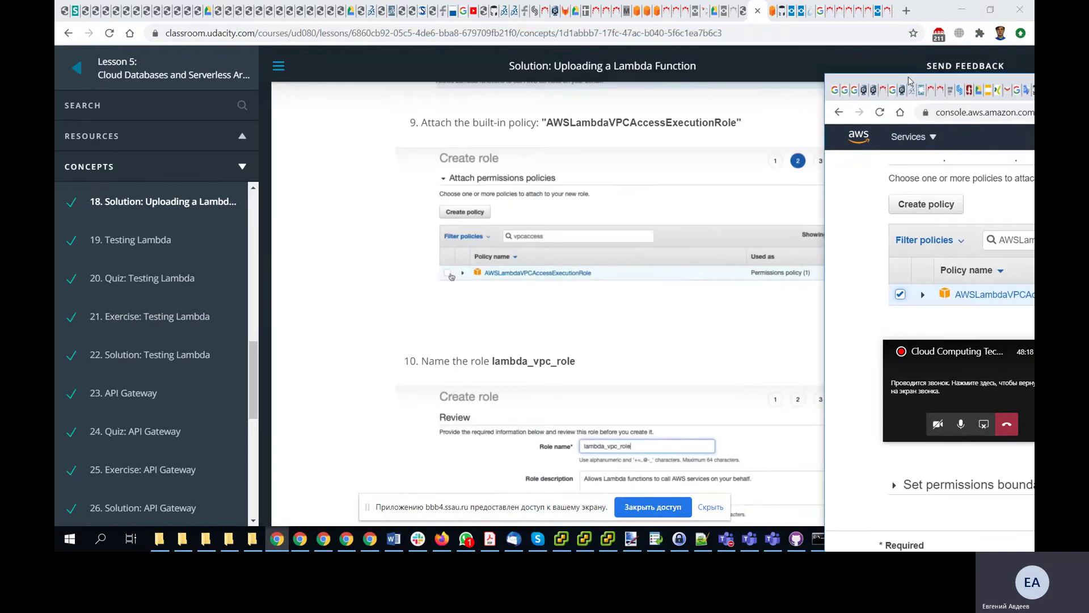
pyautogui.scroll(-3, 516, 272)
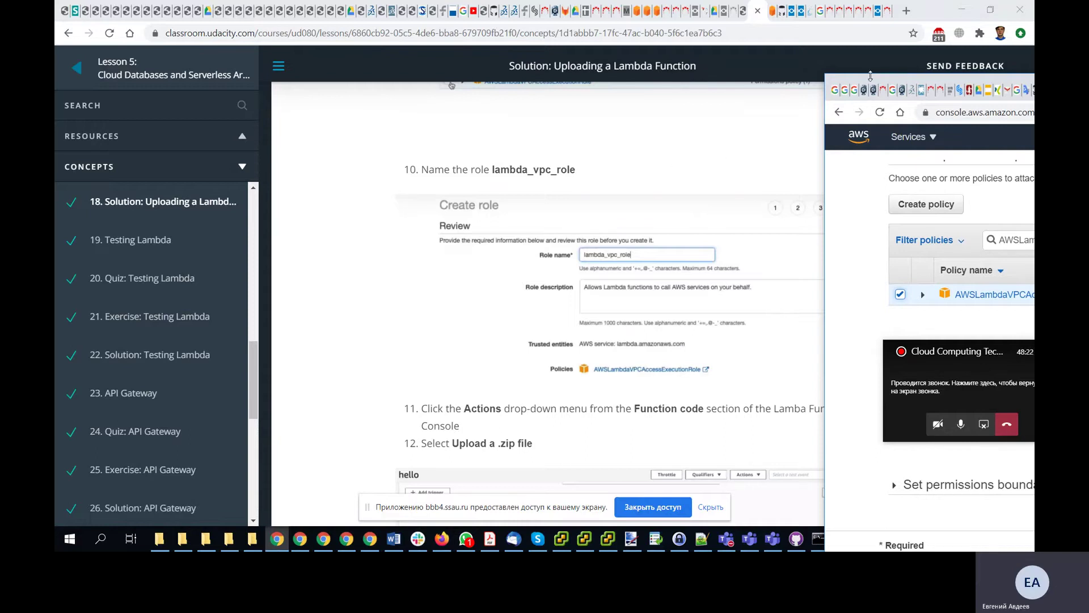
pyautogui.moveTo(870, 82); pyautogui.dragTo(293, 51)
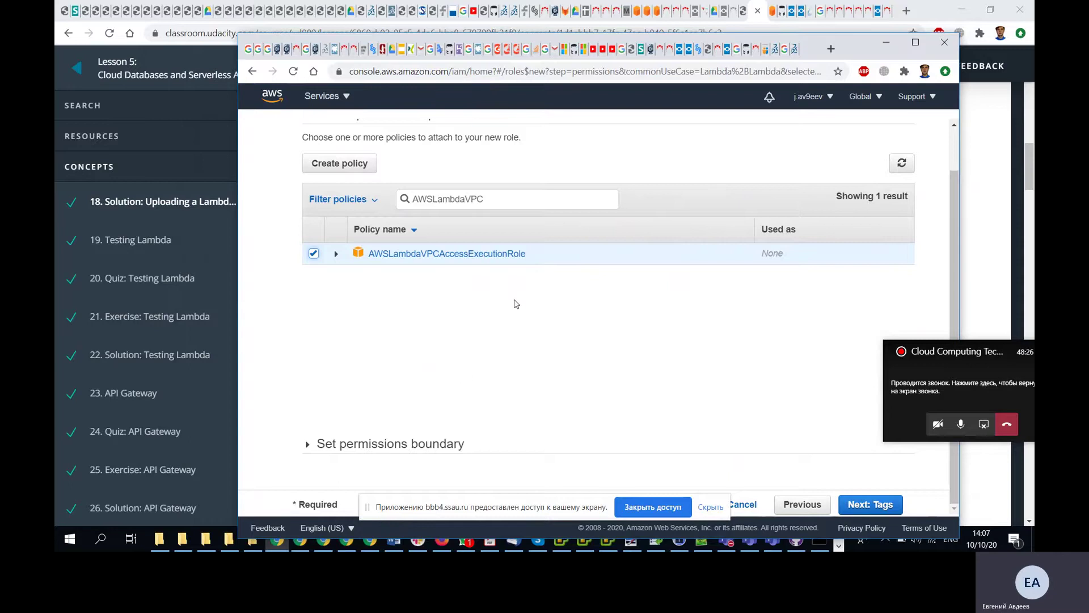
# - Skip the tags step and enter lambda_vpc_role as the role name
pyautogui.click(883, 505)
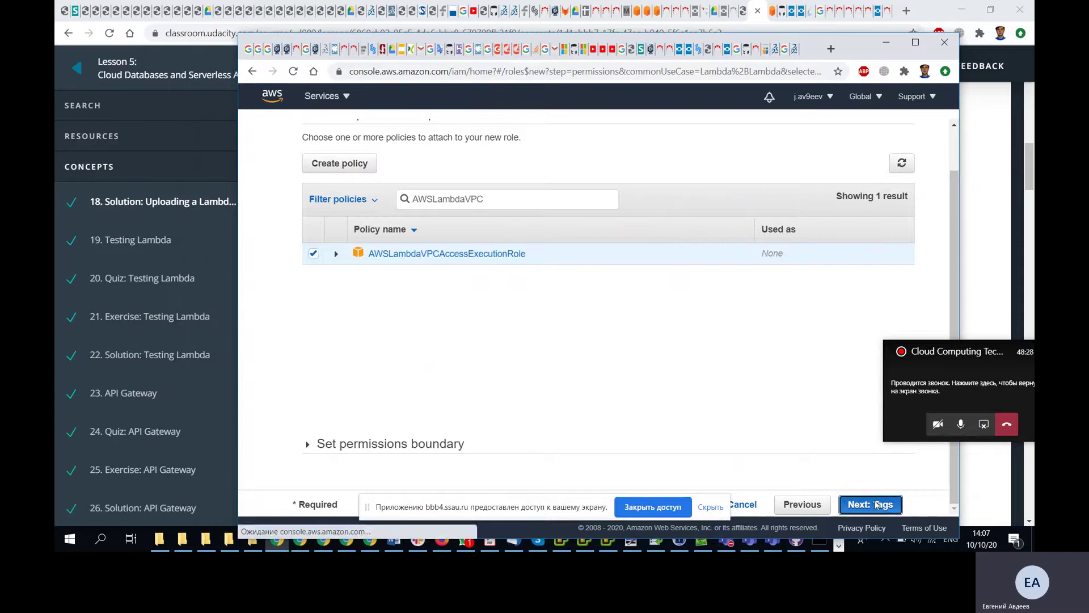
pyautogui.moveTo(420, 41)
pyautogui.mouseDown()
pyautogui.moveTo(877, 41)
pyautogui.moveTo(853, 41)
pyautogui.moveTo(920, 51)
pyautogui.moveTo(414, 47)
pyautogui.mouseUp()
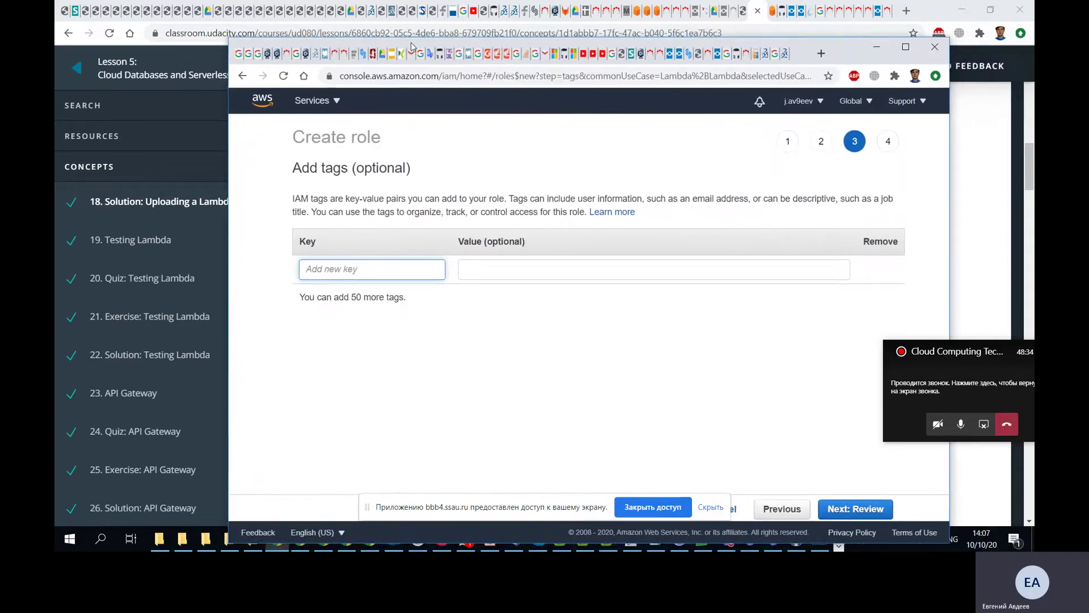
pyautogui.click(834, 503)
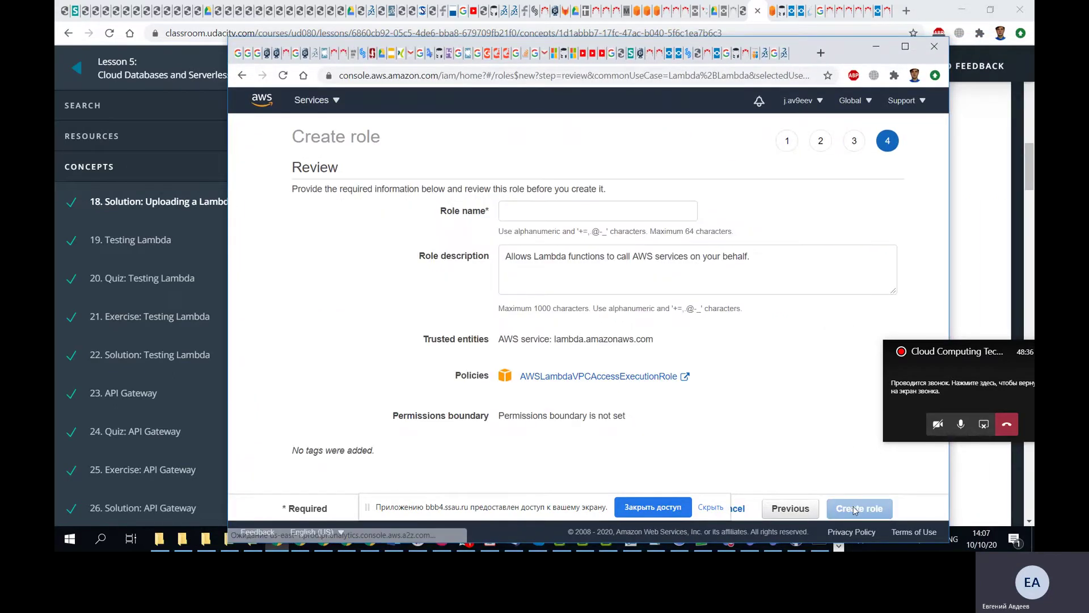
pyautogui.moveTo(383, 39)
pyautogui.mouseDown()
pyautogui.moveTo(811, 52)
pyautogui.moveTo(400, 51)
pyautogui.mouseUp()
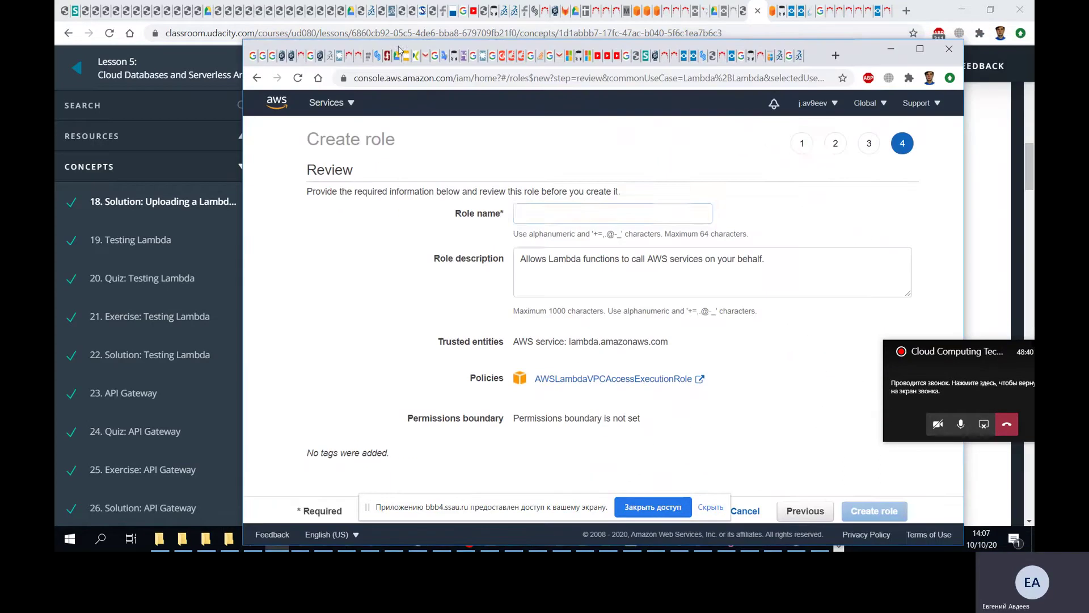
pyautogui.click(547, 223)
pyautogui.write('lambda_')
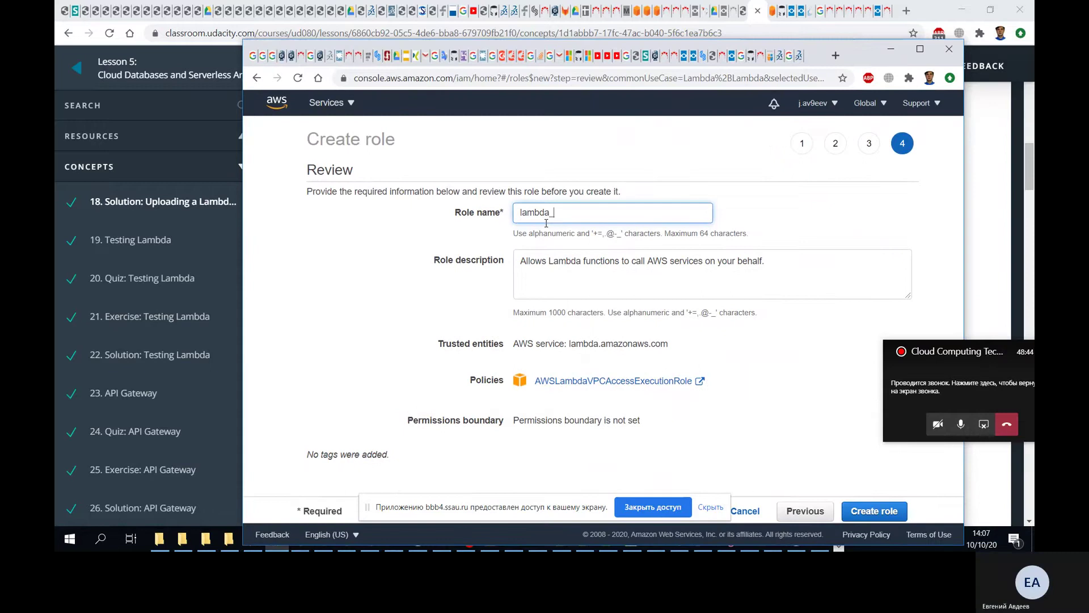
pyautogui.write('vpc_role')
# - Compare the lambda_vpc_role review page against the lesson's instructions
pyautogui.moveTo(341, 49); pyautogui.dragTo(877, 41)
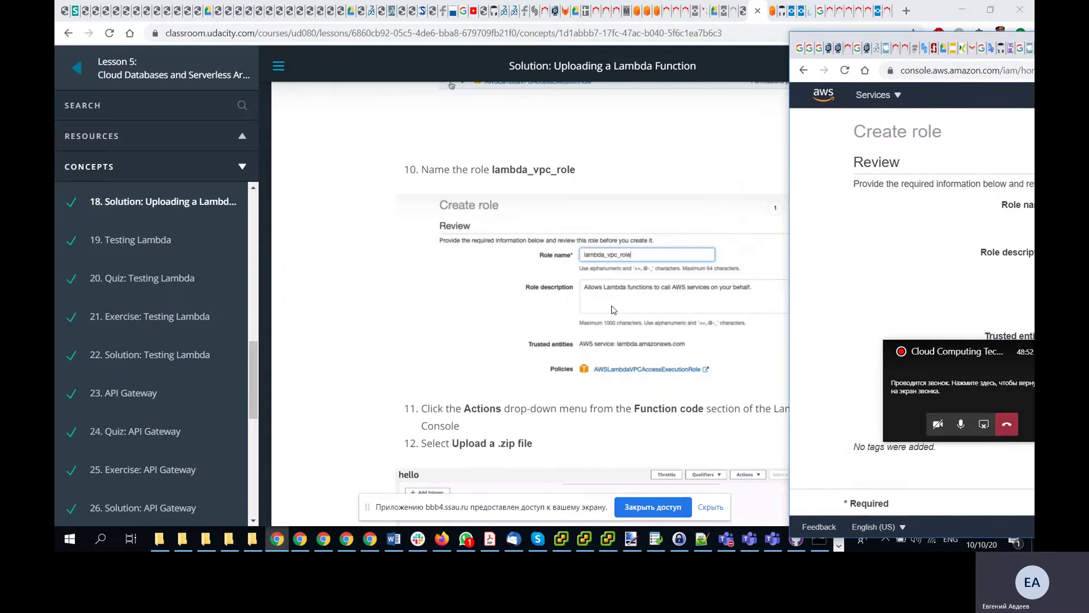
pyautogui.scroll(-1, 614, 307)
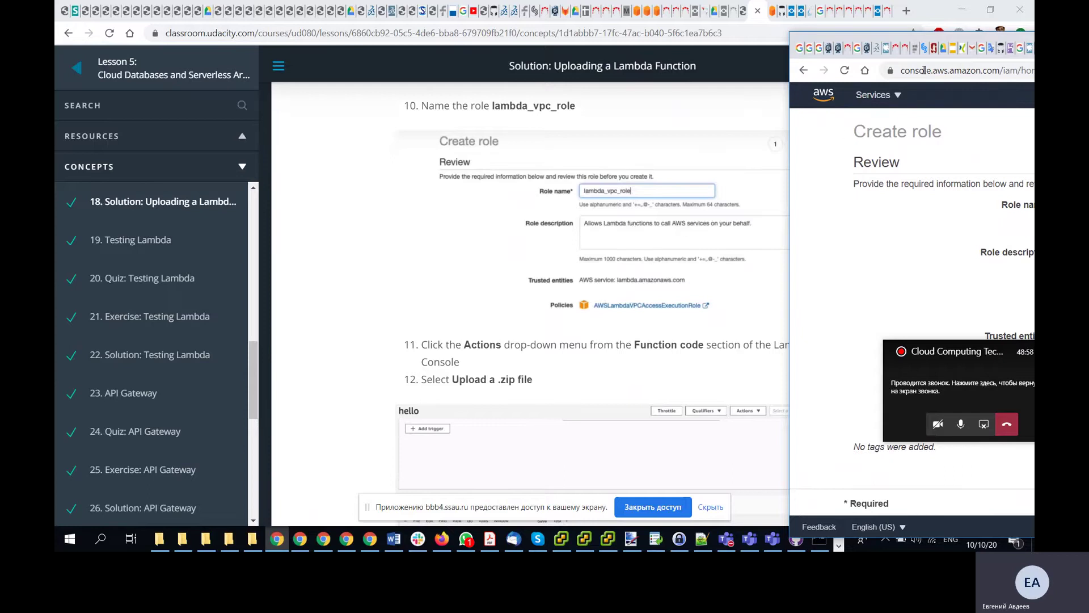
pyautogui.moveTo(900, 41)
pyautogui.mouseDown()
pyautogui.moveTo(448, 35)
pyautogui.moveTo(888, 36)
pyautogui.moveTo(475, 36)
pyautogui.moveTo(958, 22)
pyautogui.moveTo(897, 53)
pyautogui.mouseUp()
pyautogui.scroll(-3, 421, 354)
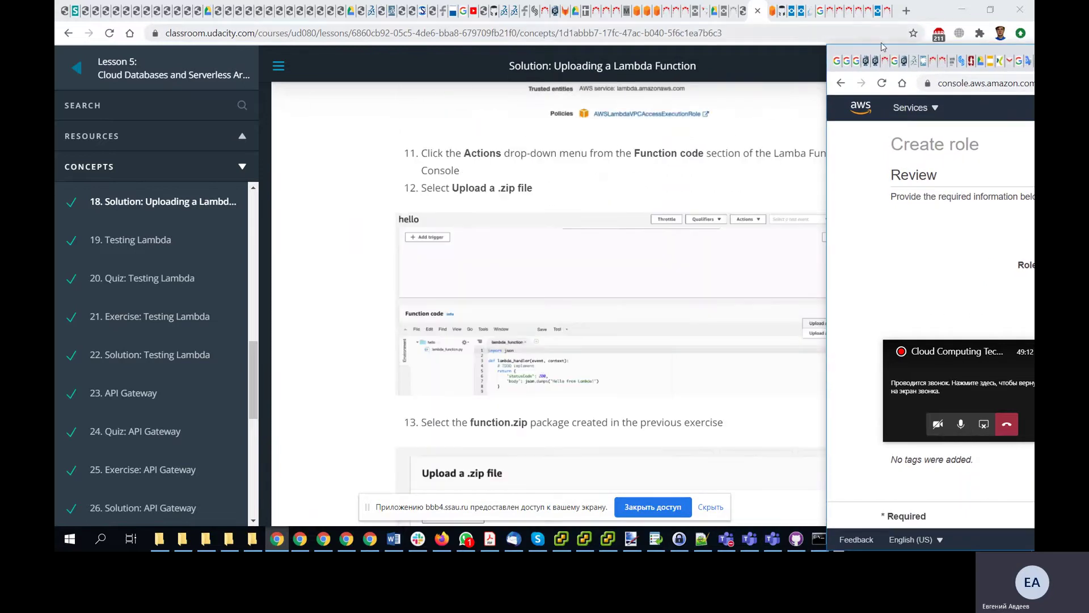
pyautogui.moveTo(883, 46); pyautogui.dragTo(371, 15)
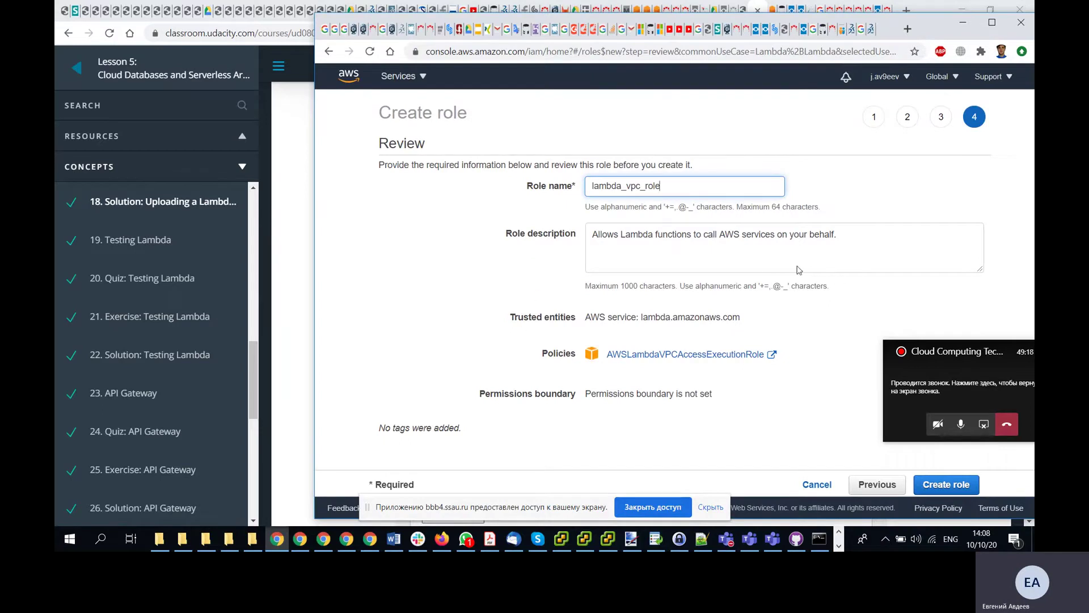
pyautogui.moveTo(344, 30); pyautogui.dragTo(909, 49)
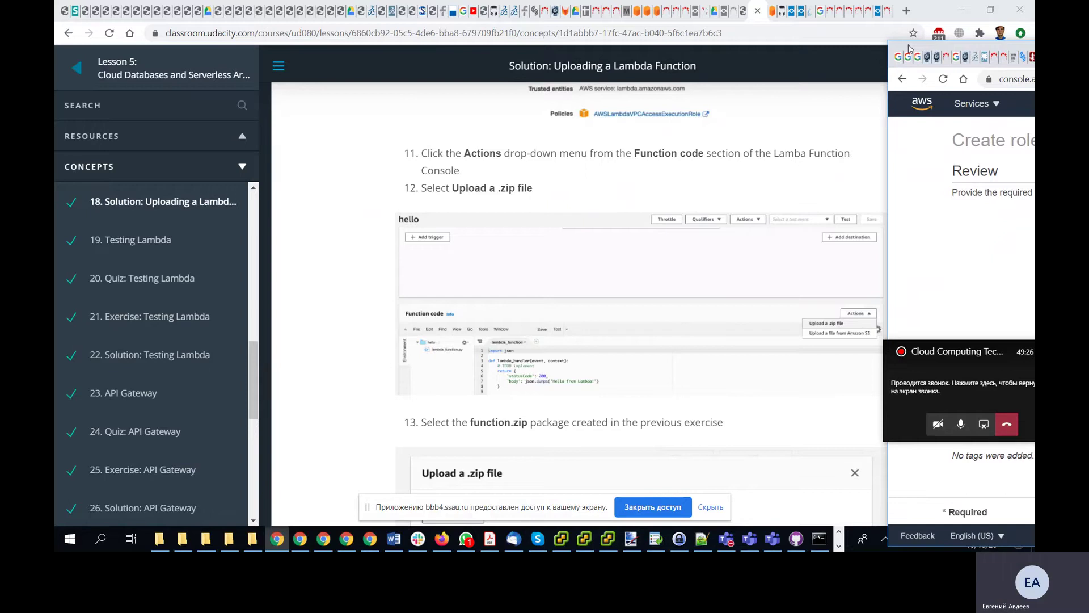
pyautogui.moveTo(909, 48); pyautogui.dragTo(211, 20)
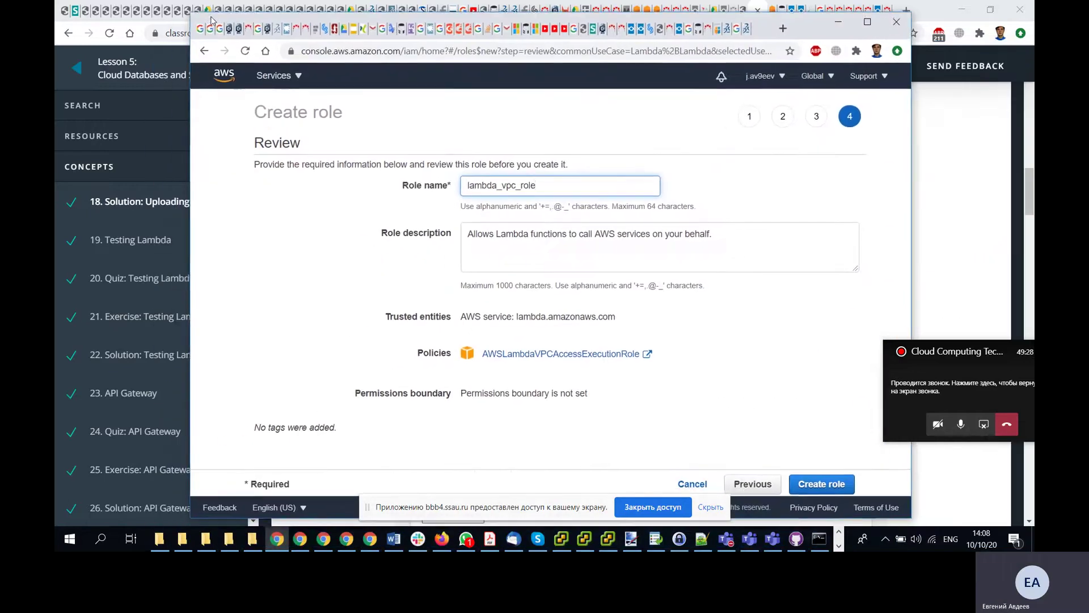
# - Create lambda_vpc_role and bring the IAM Roles list, now with 6 roles, into view
pyautogui.click(821, 483)
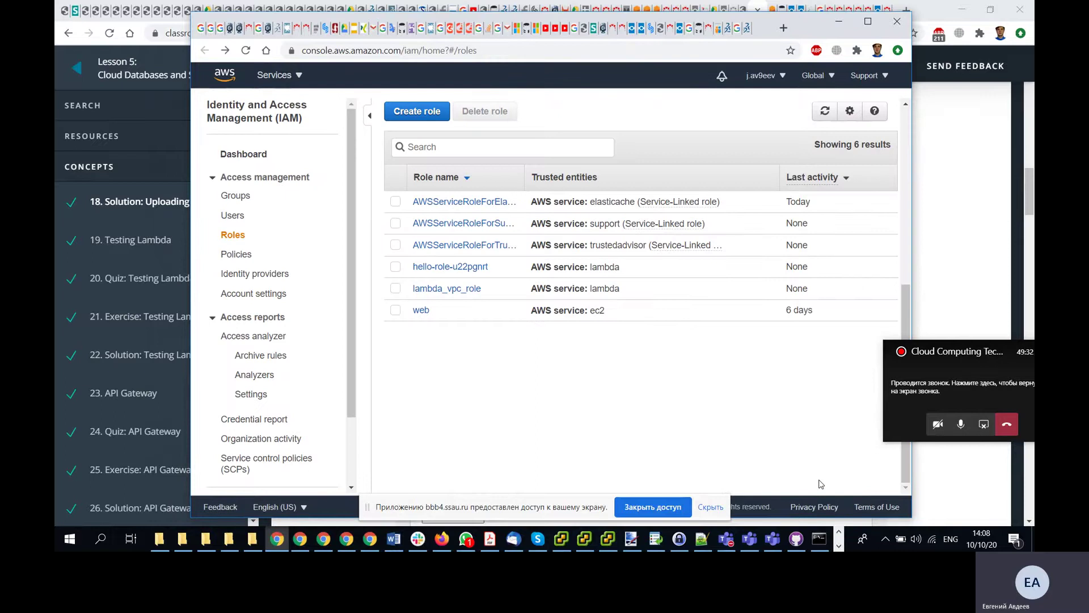
pyautogui.moveTo(227, 20); pyautogui.dragTo(852, 60)
pyautogui.scroll(1, 558, 267)
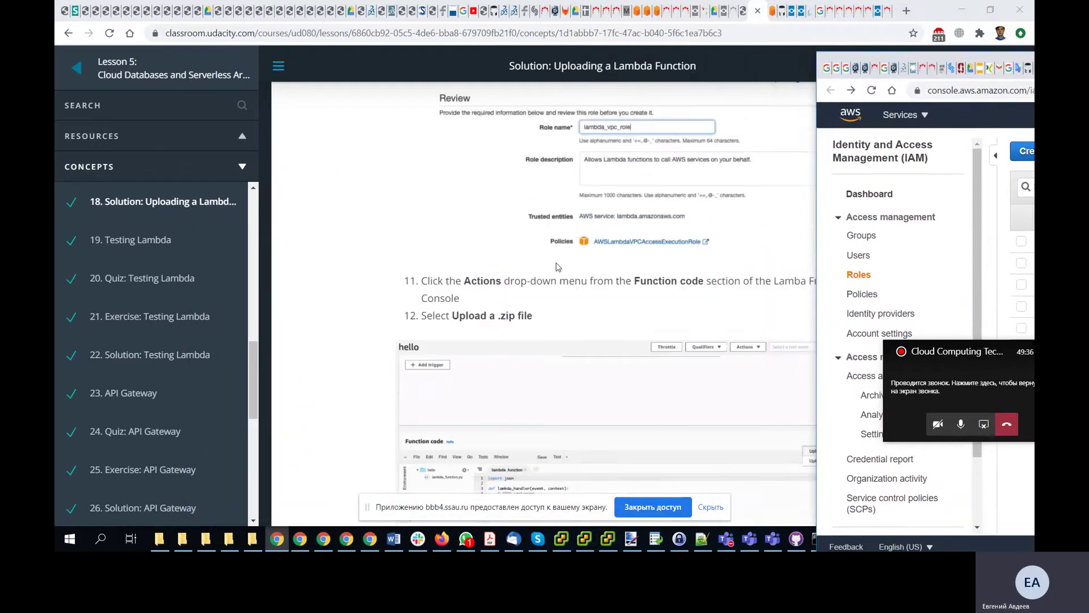
pyautogui.scroll(1, 558, 266)
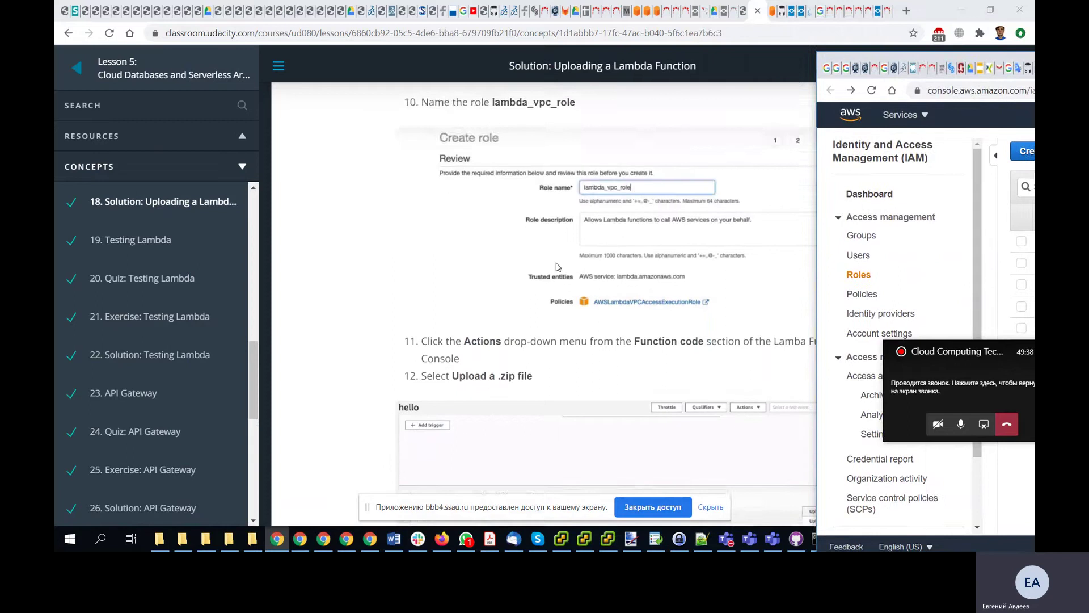
pyautogui.scroll(-1, 558, 267)
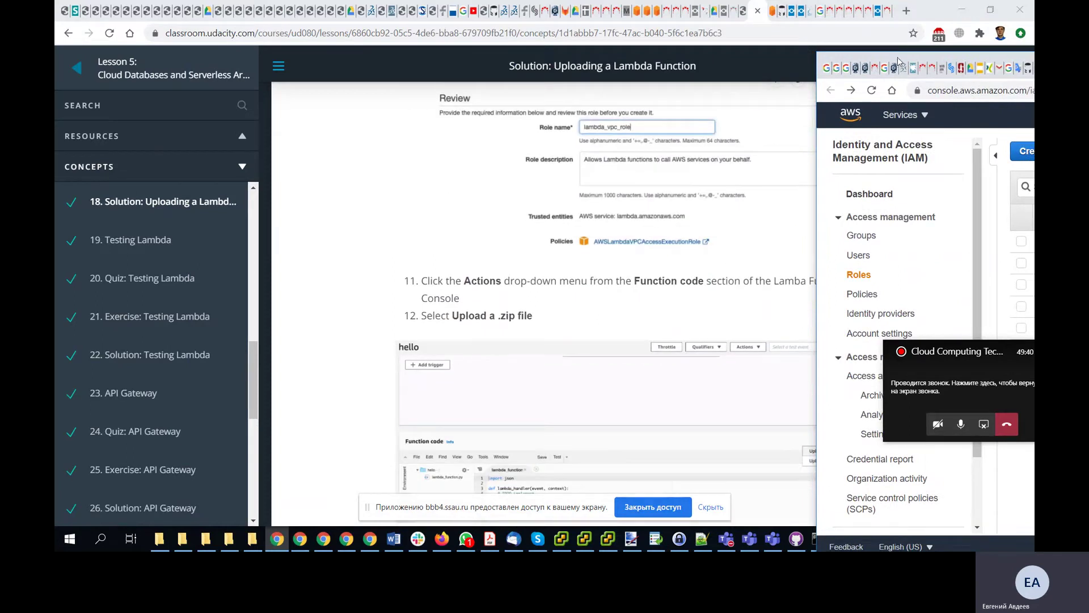
pyautogui.moveTo(898, 61); pyautogui.dragTo(300, 38)
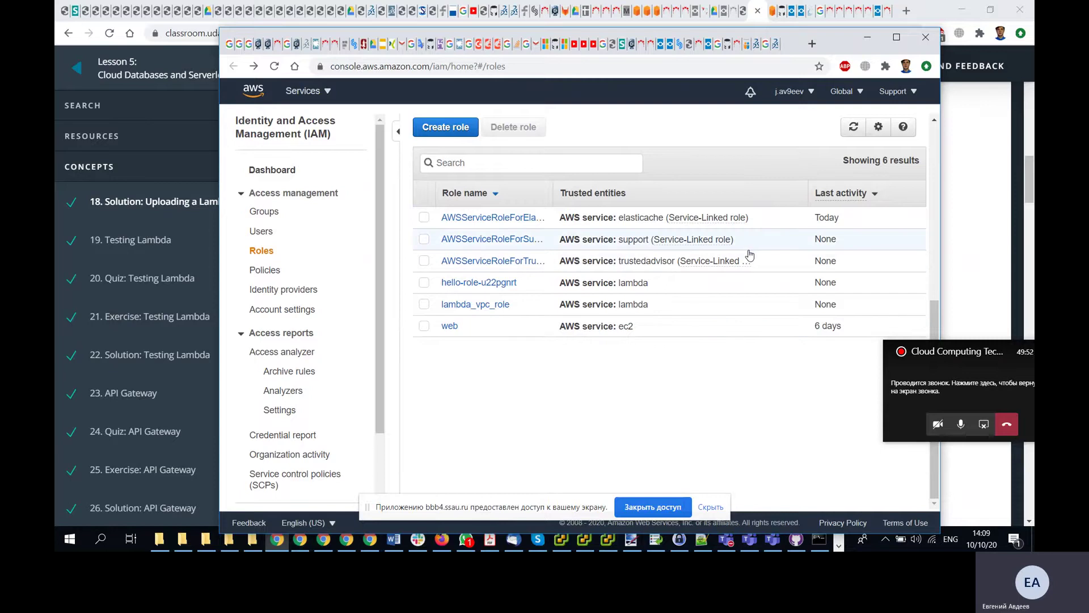
# - Maximize the IAM console, then switch to the Lambda create-function page beside the lesson
pyautogui.click(896, 36)
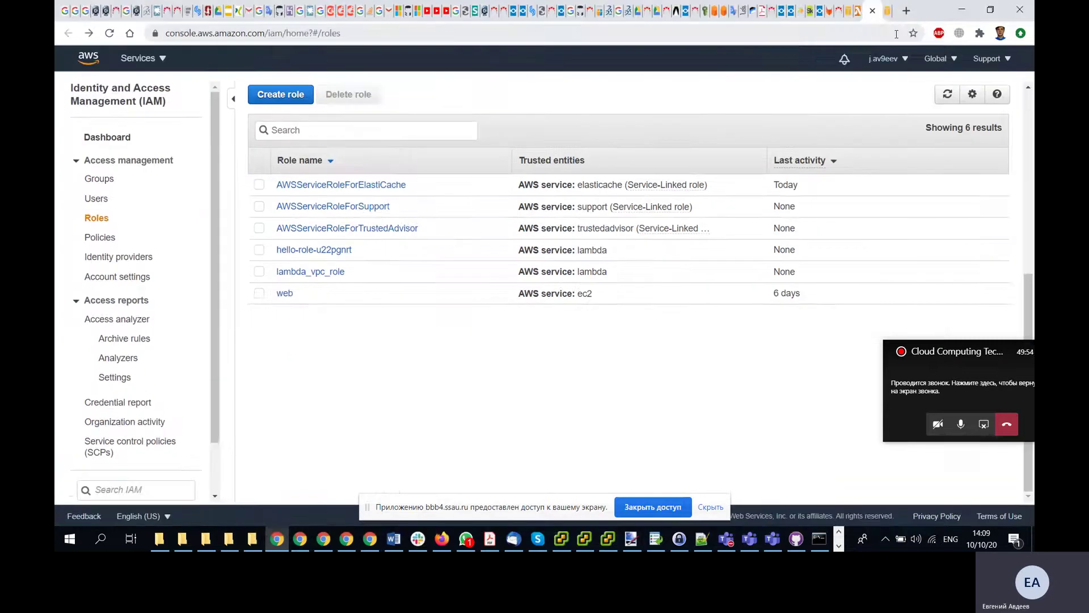
pyautogui.click(856, 23)
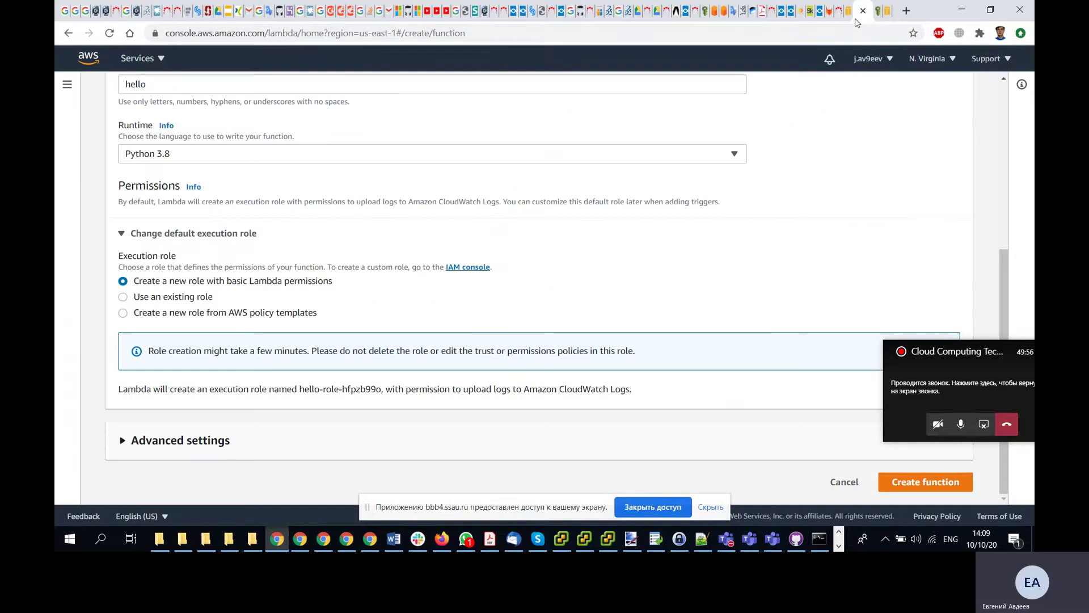
pyautogui.doubleClick(935, 14)
pyautogui.moveTo(384, 51); pyautogui.dragTo(237, 14)
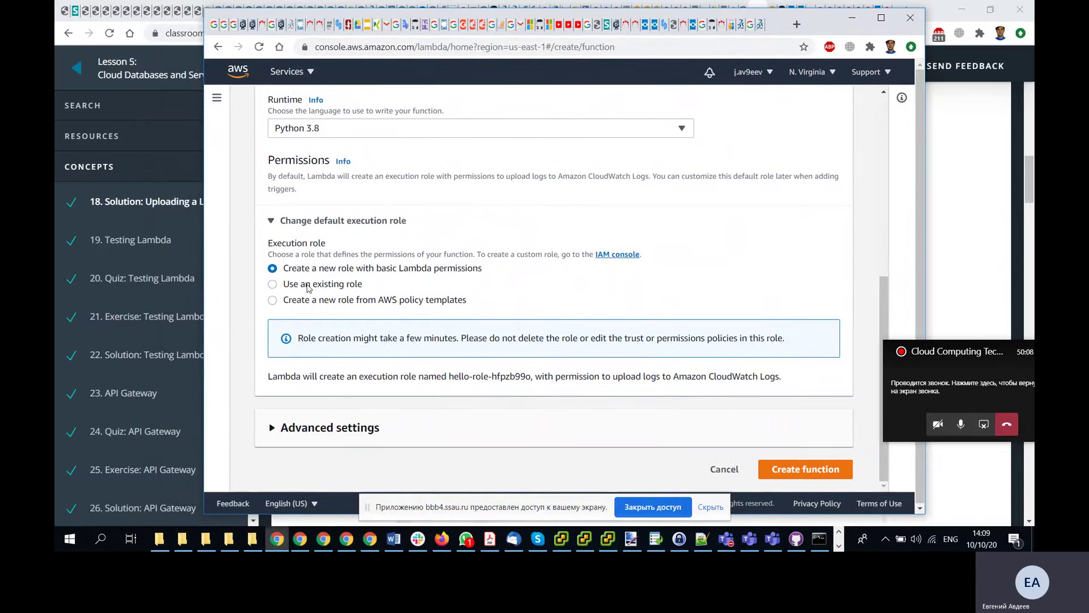
# - Set the execution role to 'Use an existing role', leaving the Existing role dropdown unchosen
pyautogui.click(307, 285)
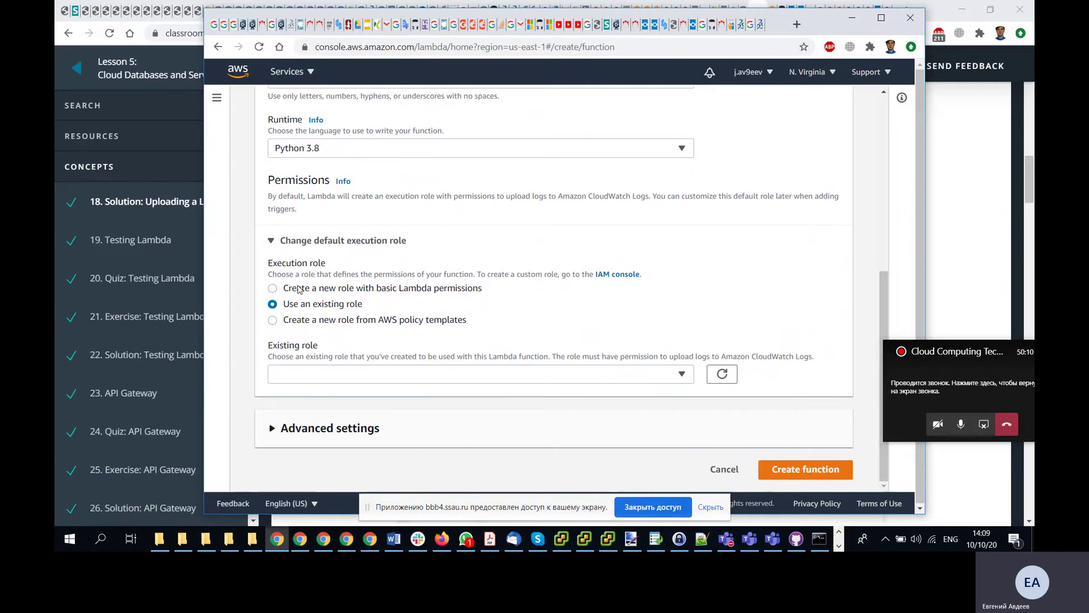
pyautogui.click(683, 379)
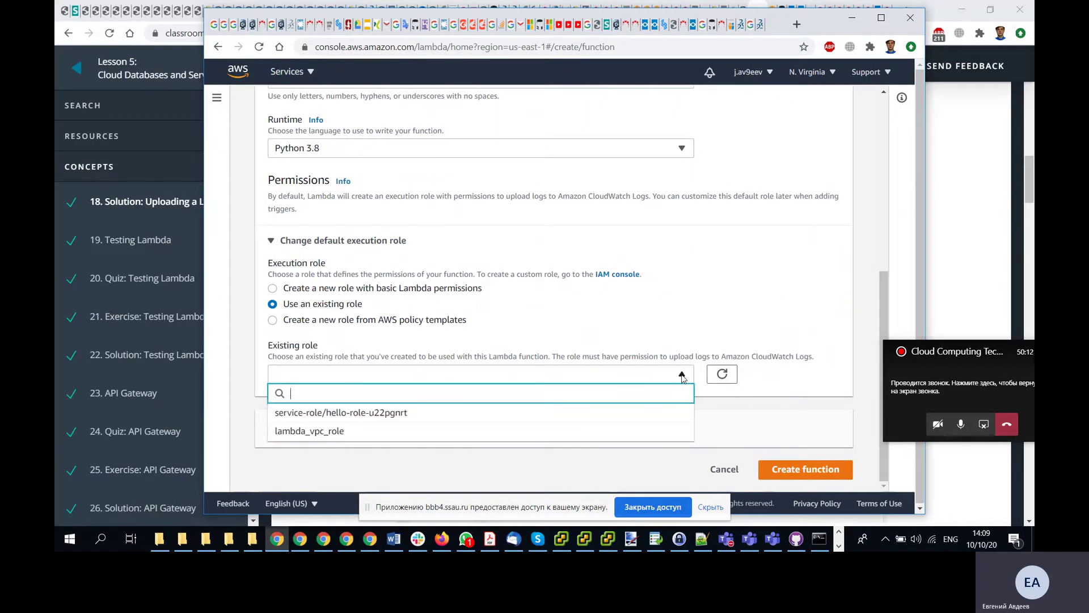
pyautogui.click(683, 376)
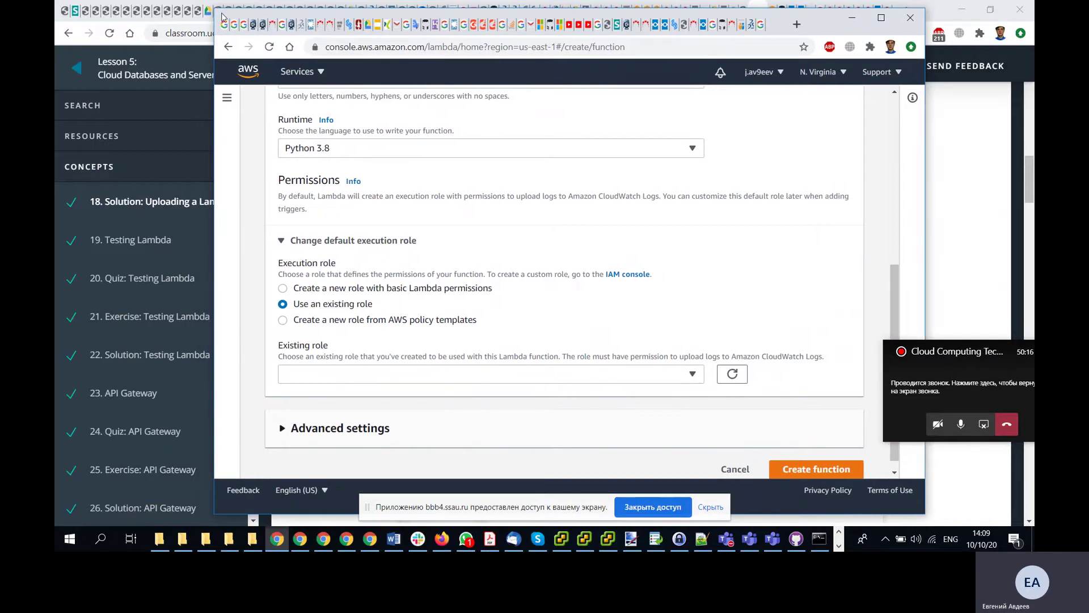
pyautogui.moveTo(208, 11); pyautogui.dragTo(888, 71)
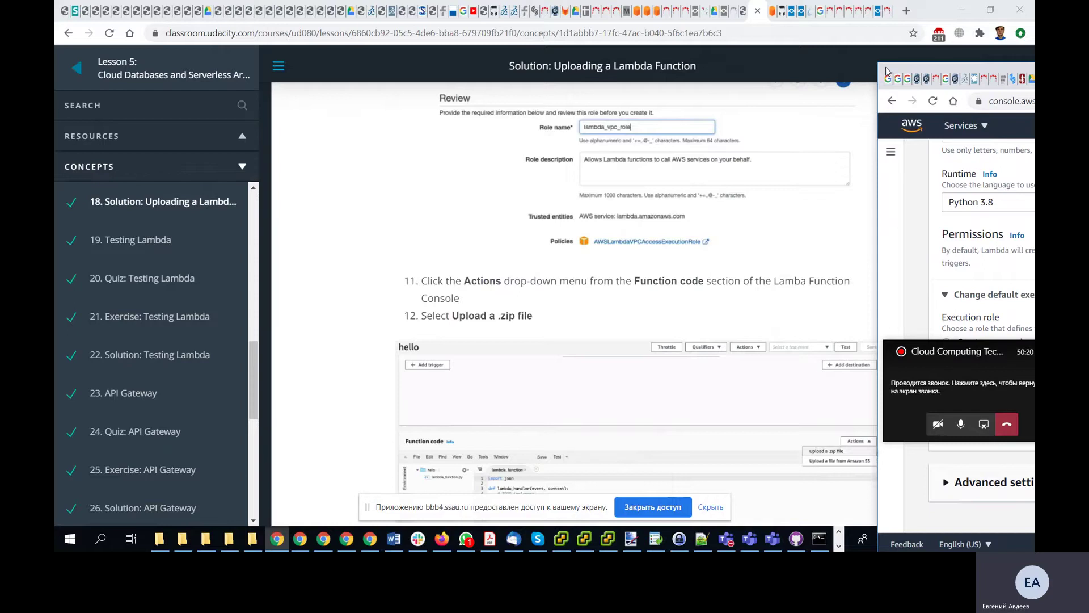
pyautogui.moveTo(888, 71); pyautogui.dragTo(885, 82)
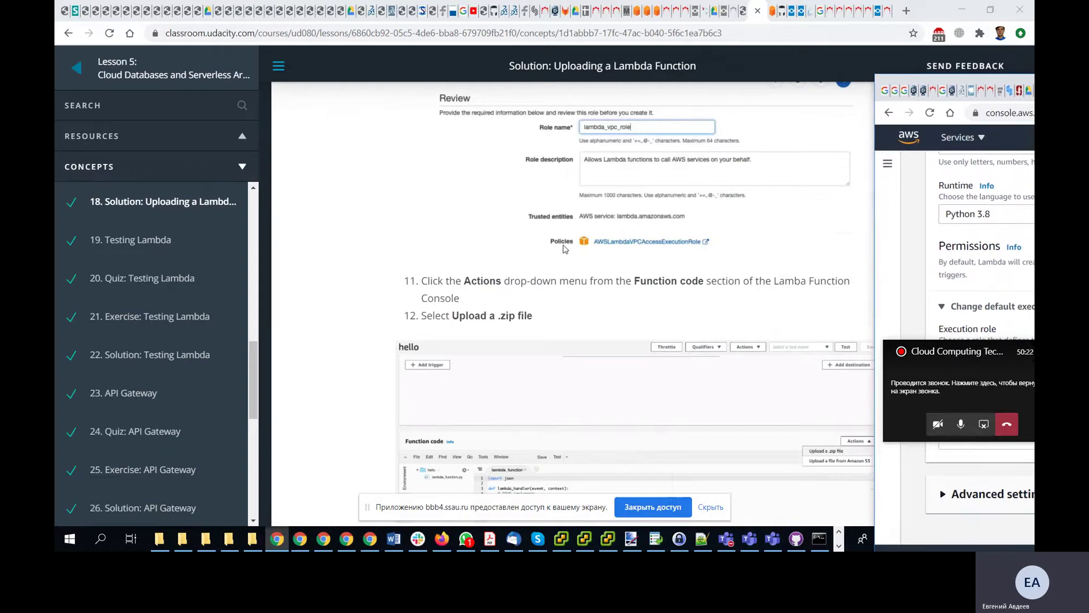
pyautogui.scroll(2, 560, 253)
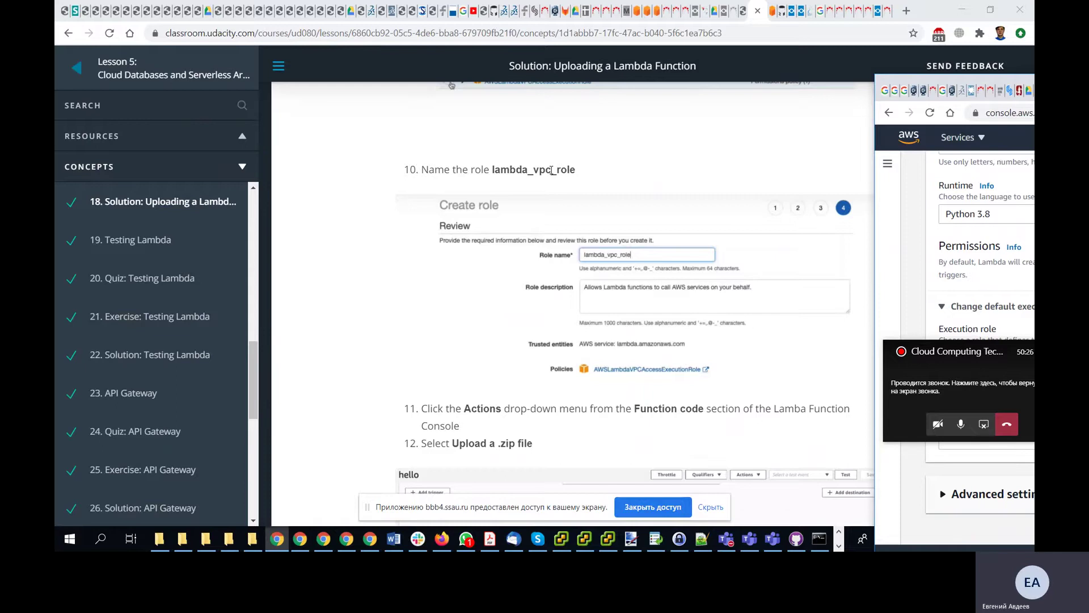
pyautogui.scroll(-2, 551, 171)
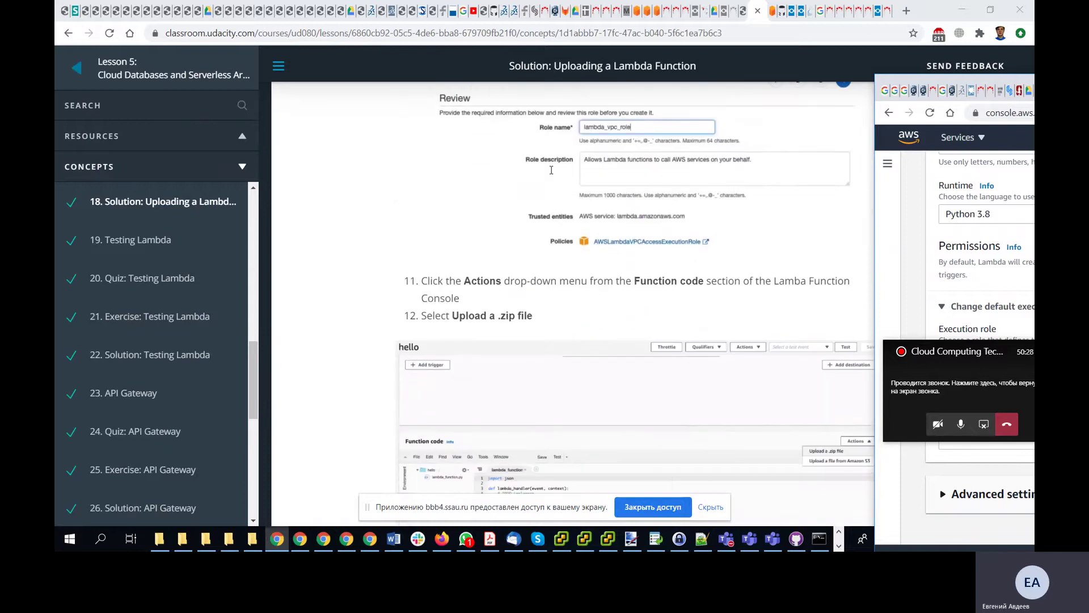
pyautogui.scroll(-6, 551, 171)
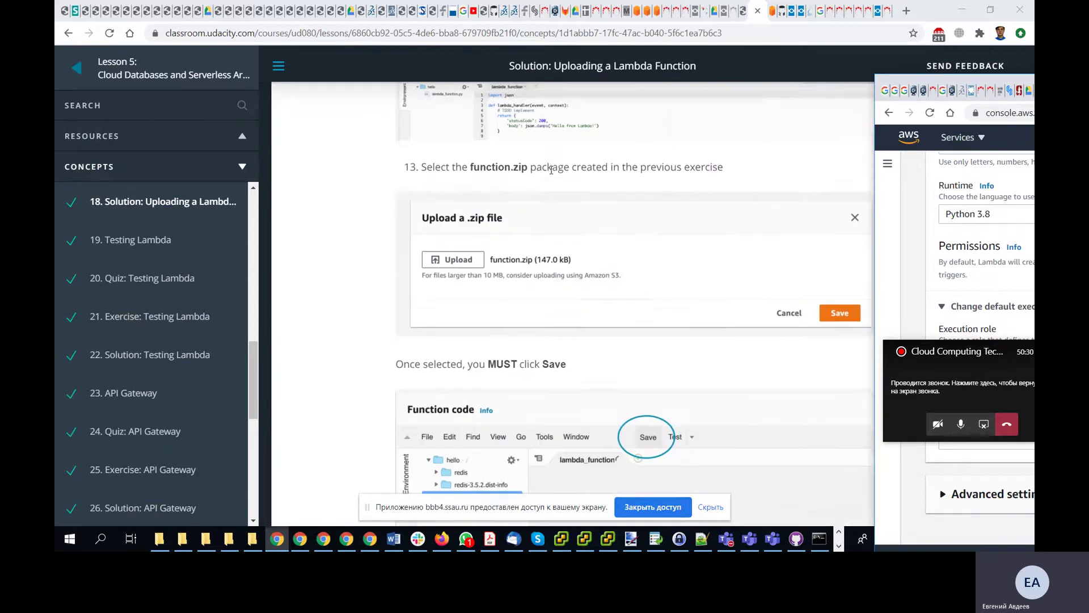
pyautogui.scroll(5, 551, 170)
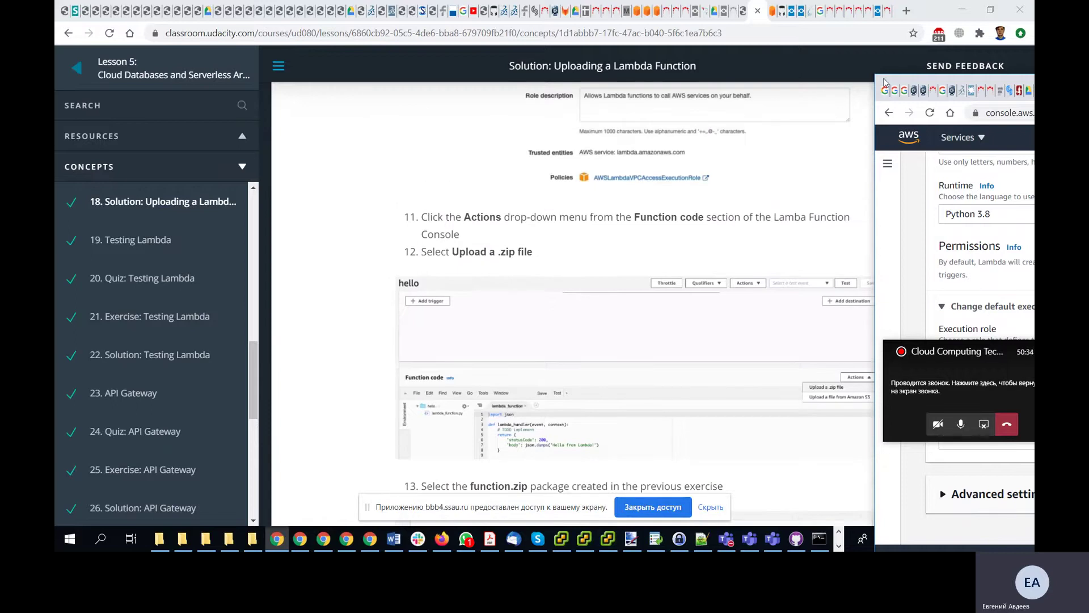
pyautogui.hotkey('alt', 'Tab')
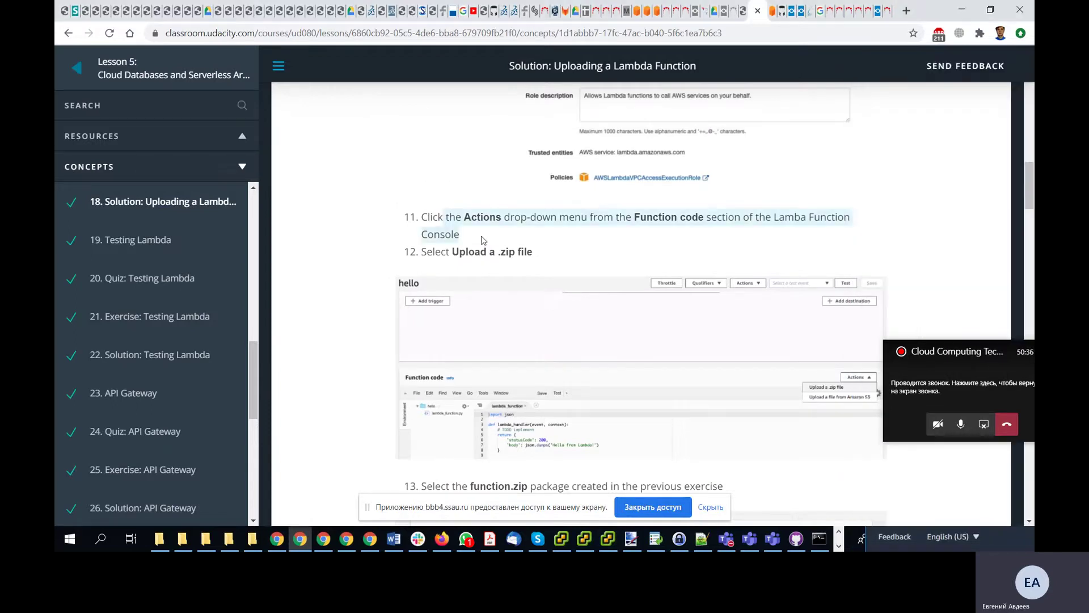
pyautogui.scroll(8, 483, 240)
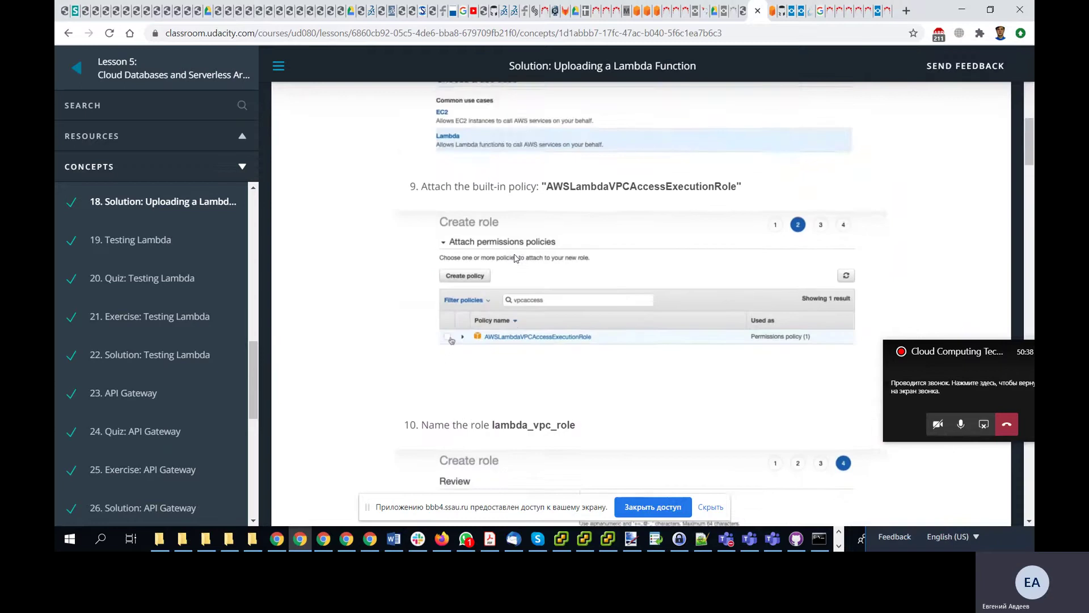
pyautogui.scroll(7, 514, 256)
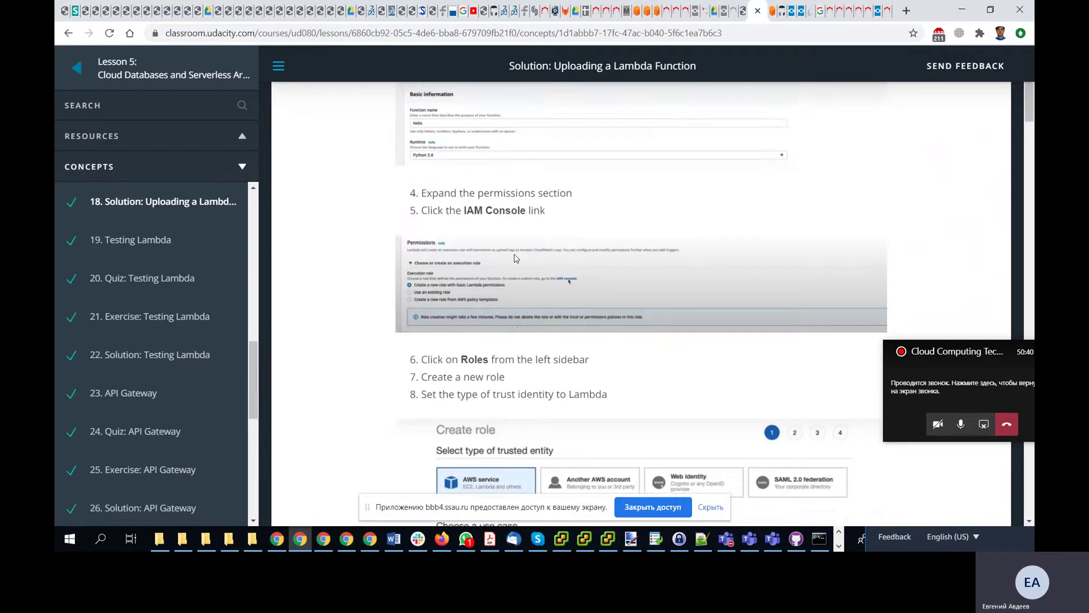
pyautogui.scroll(3, 515, 257)
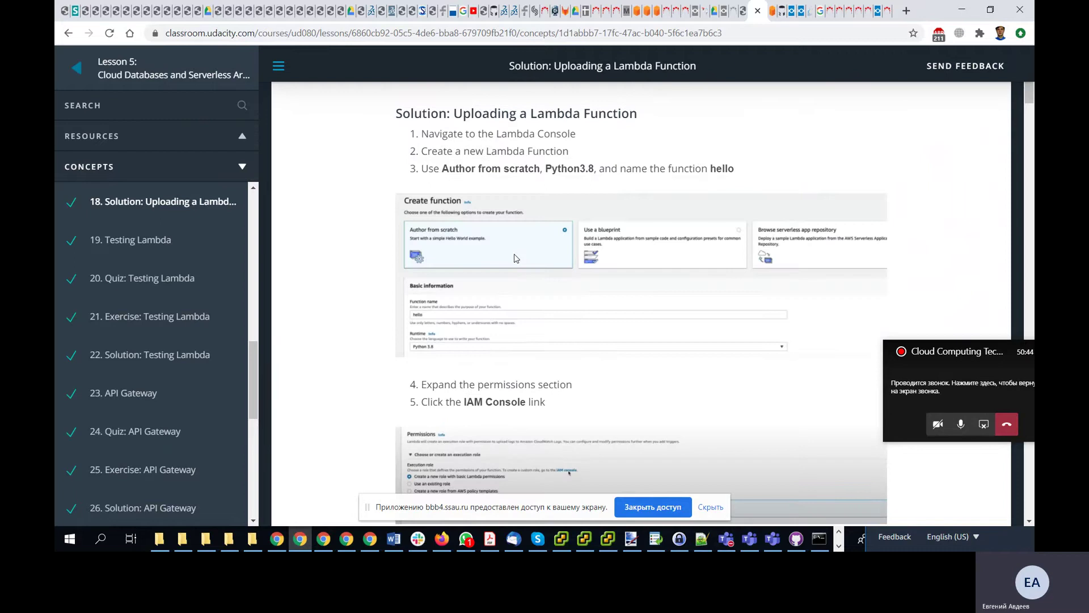
pyautogui.scroll(-5, 534, 277)
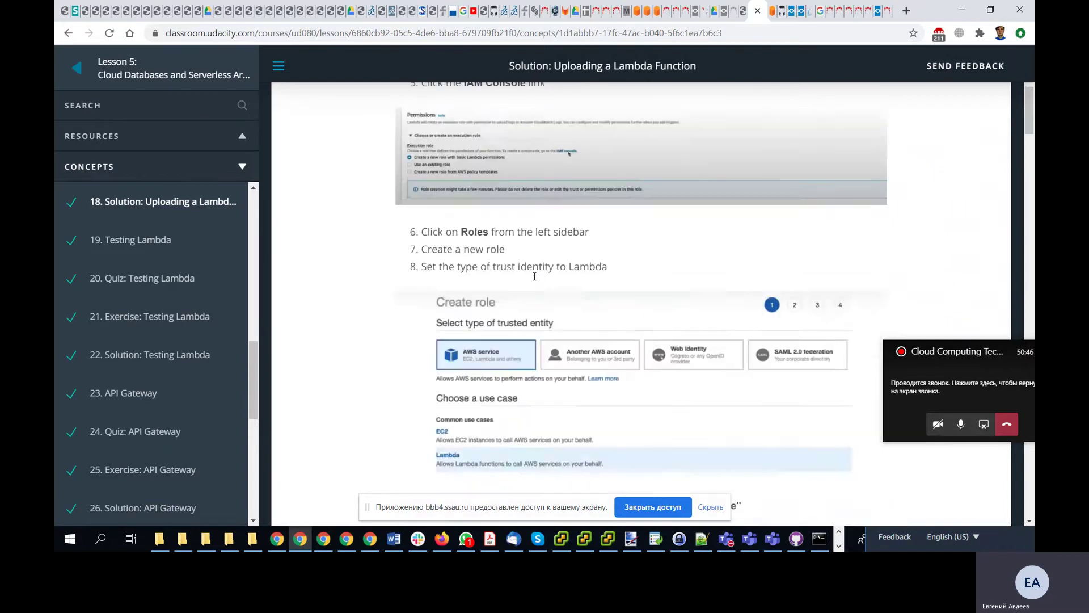
pyautogui.scroll(-11, 535, 276)
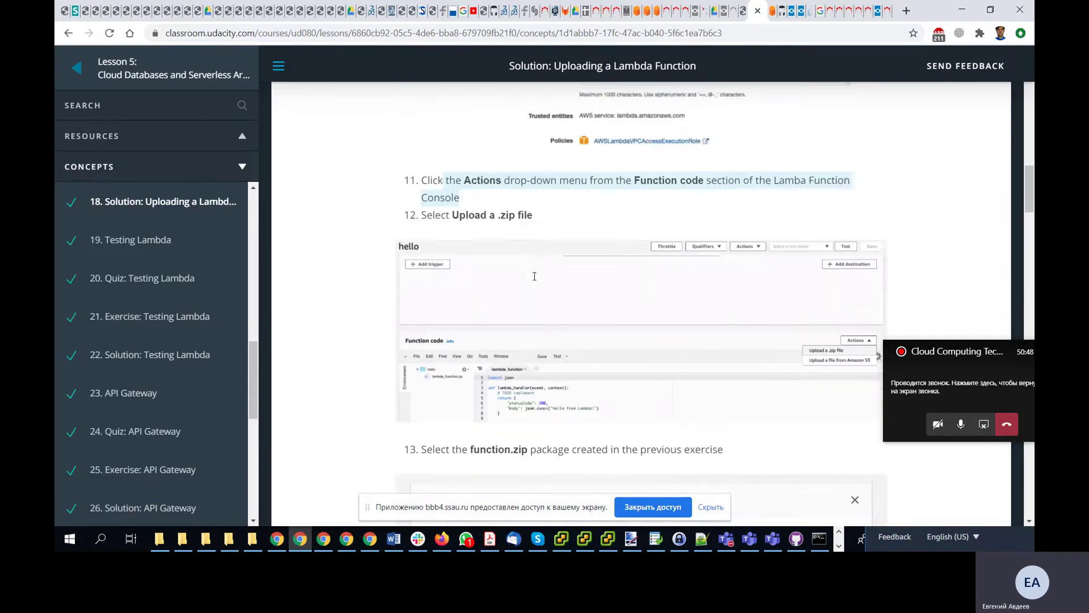
pyautogui.scroll(-2, 535, 276)
pyautogui.scroll(7, 535, 277)
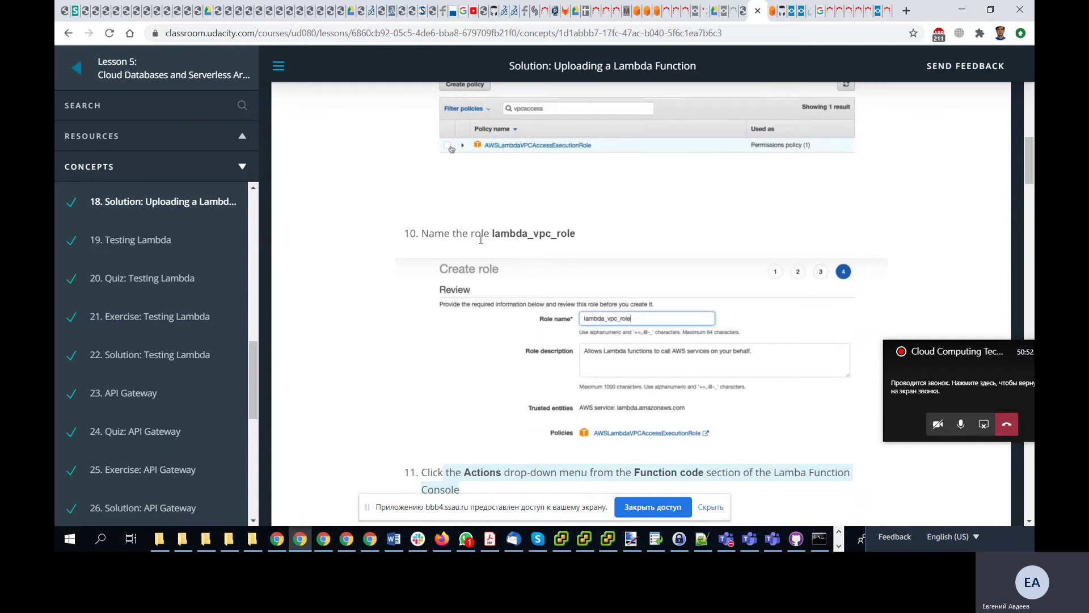
pyautogui.scroll(2, 481, 240)
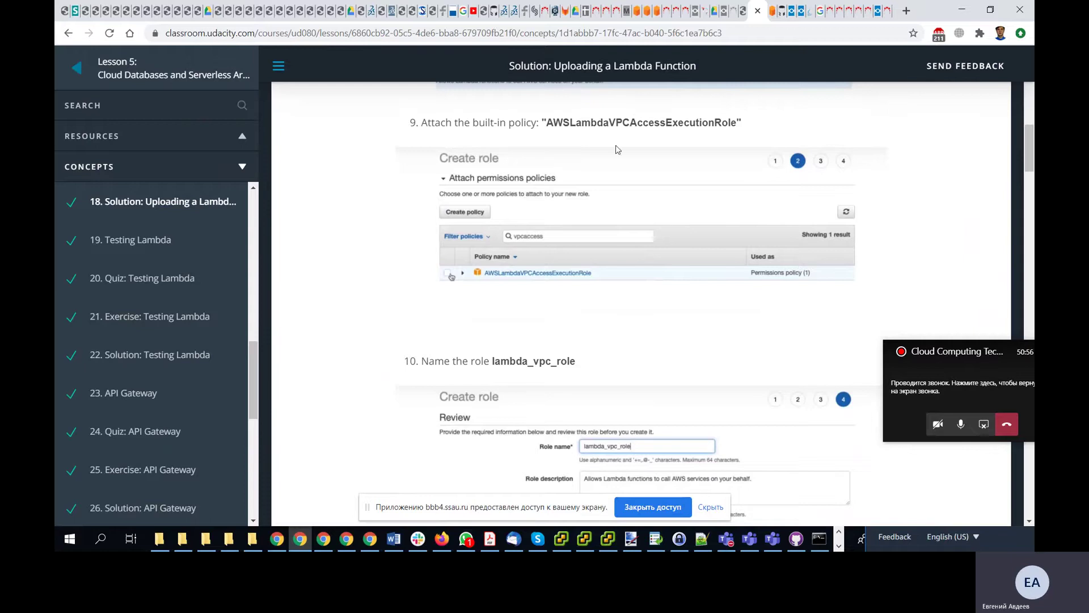
pyautogui.scroll(-3, 539, 358)
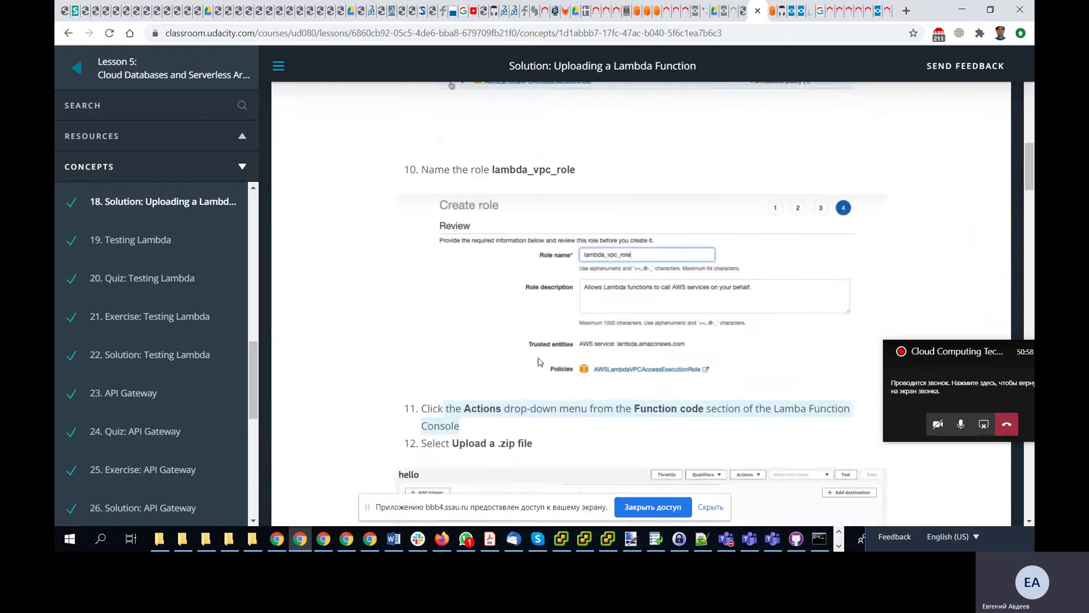
pyautogui.scroll(-4, 509, 302)
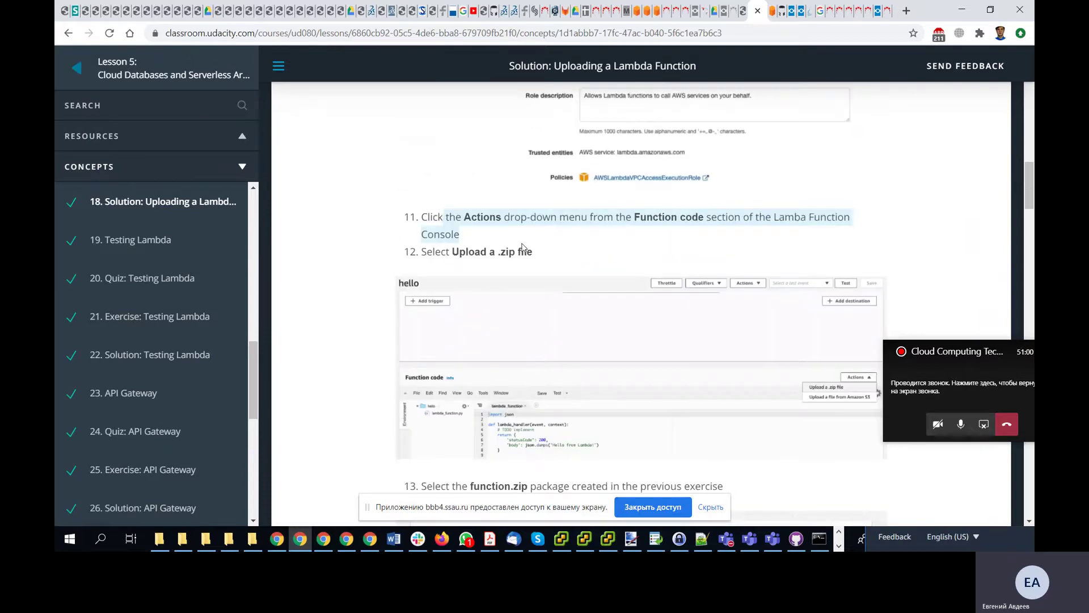
pyautogui.scroll(2, 522, 247)
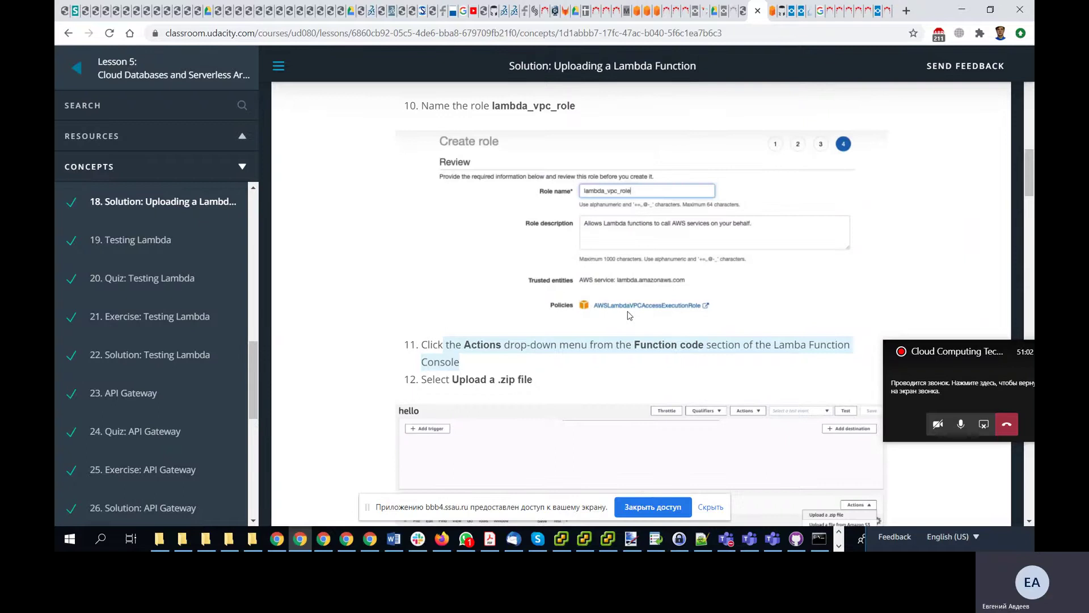
pyautogui.hotkey('alt', 'Tab')
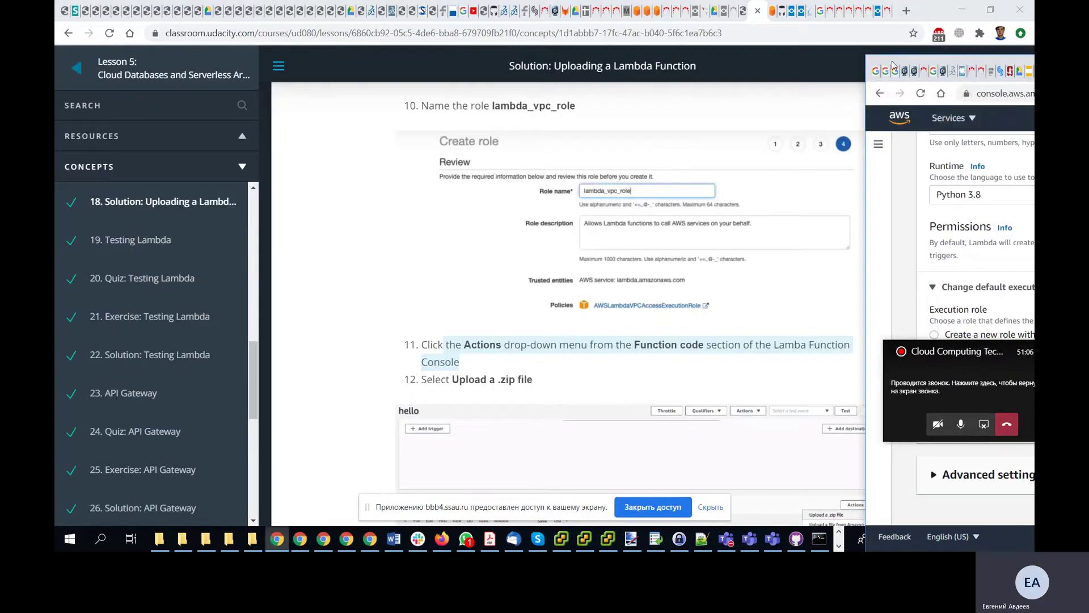
pyautogui.moveTo(894, 65); pyautogui.dragTo(502, 316)
pyautogui.scroll(6, 454, 230)
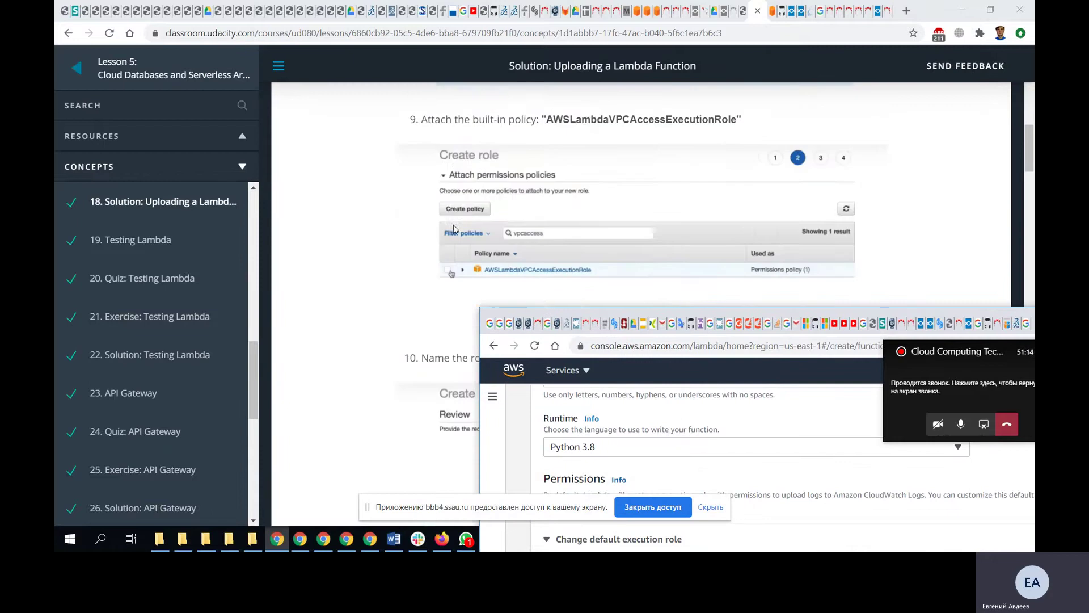
pyautogui.scroll(3, 454, 230)
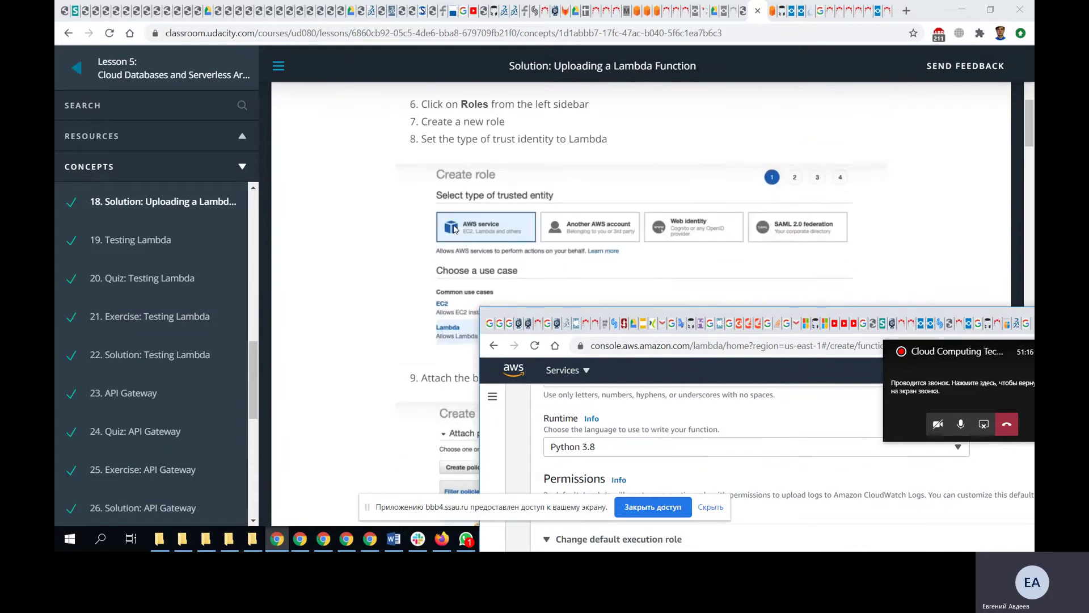
pyautogui.scroll(3, 454, 227)
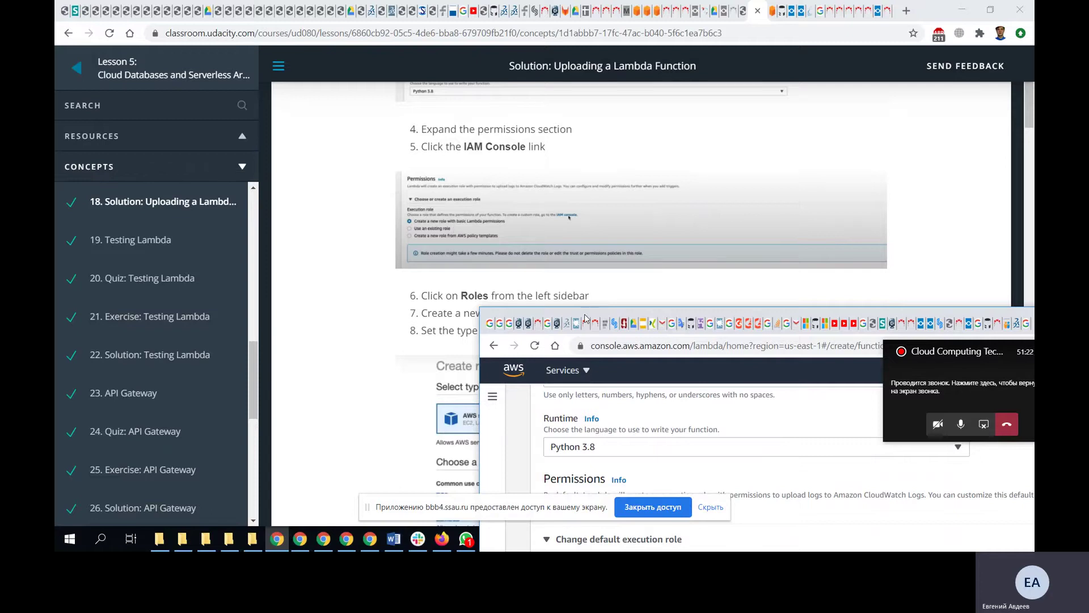
# - Create the hello function on Python 3.8 with a new basic-permissions execution role
pyautogui.moveTo(586, 318); pyautogui.dragTo(415, 16)
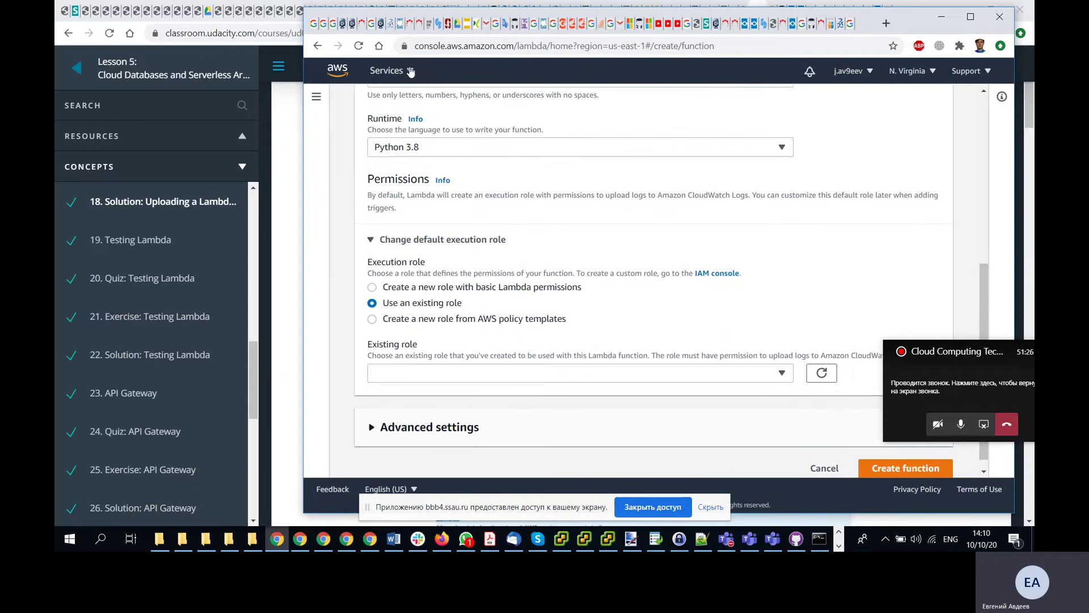
pyautogui.click(372, 288)
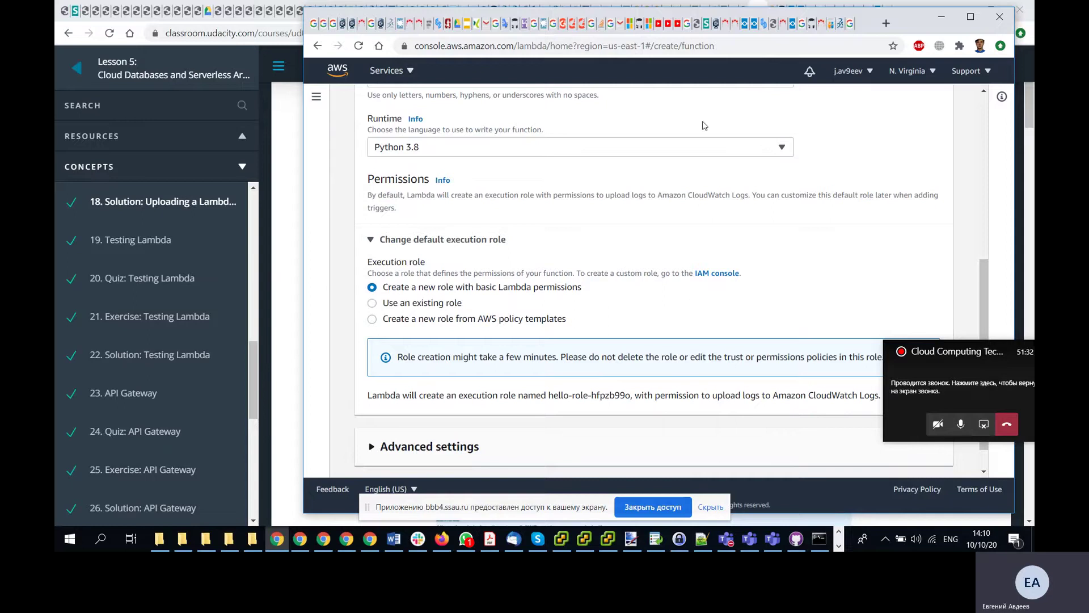
pyautogui.moveTo(676, 18); pyautogui.dragTo(537, 19)
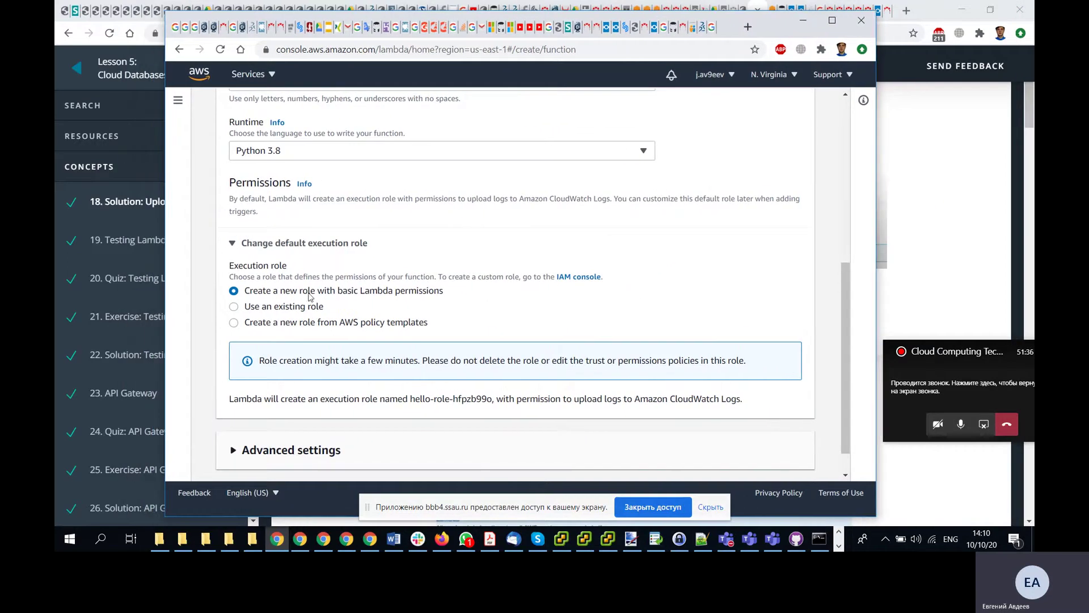
pyautogui.scroll(-1, 545, 327)
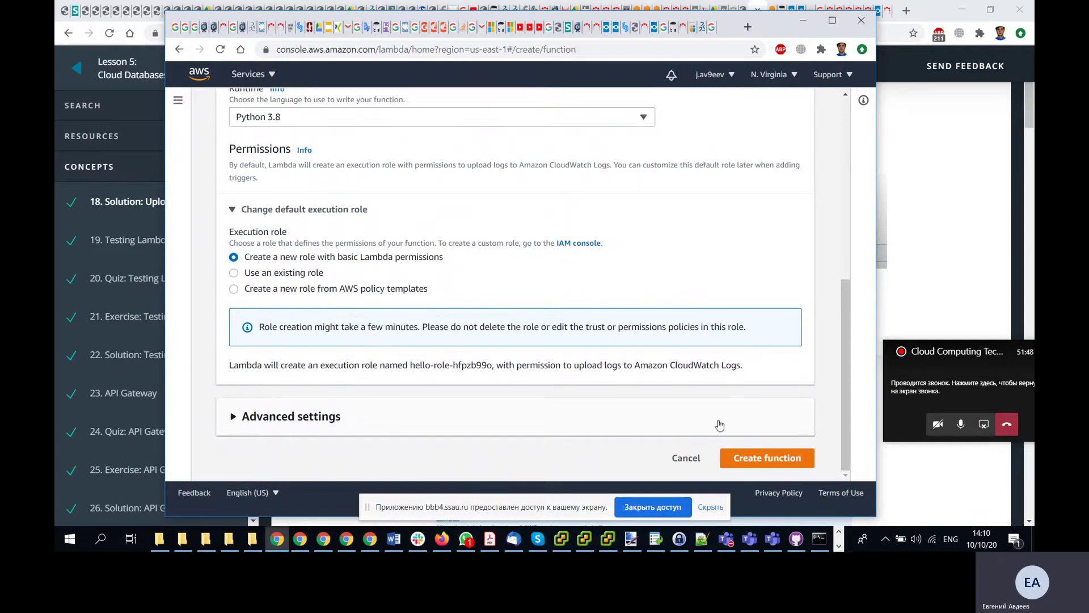
pyautogui.click(765, 460)
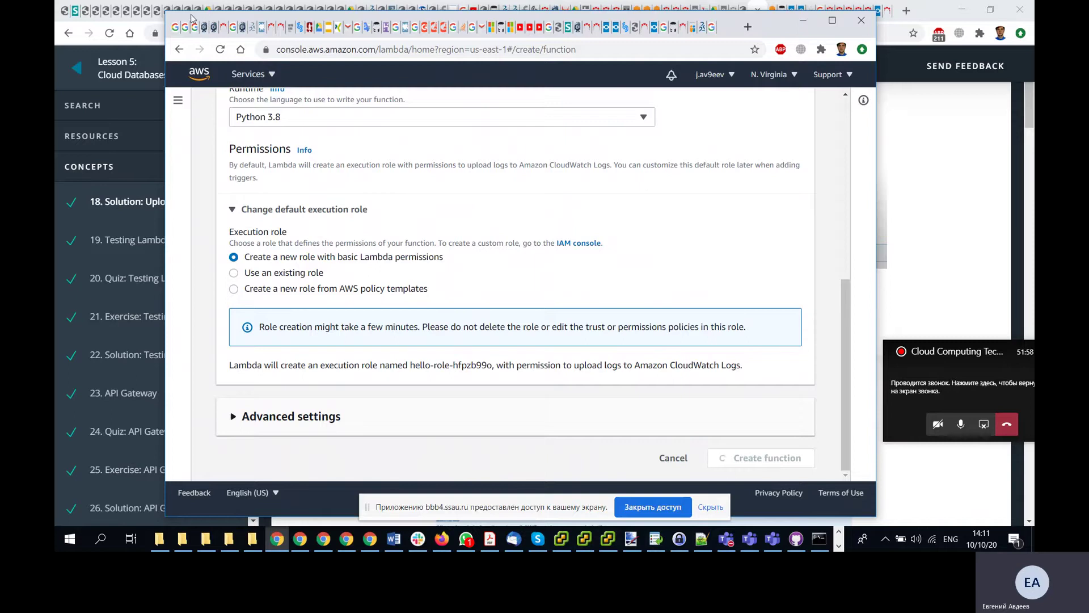
pyautogui.moveTo(191, 17); pyautogui.dragTo(868, 17)
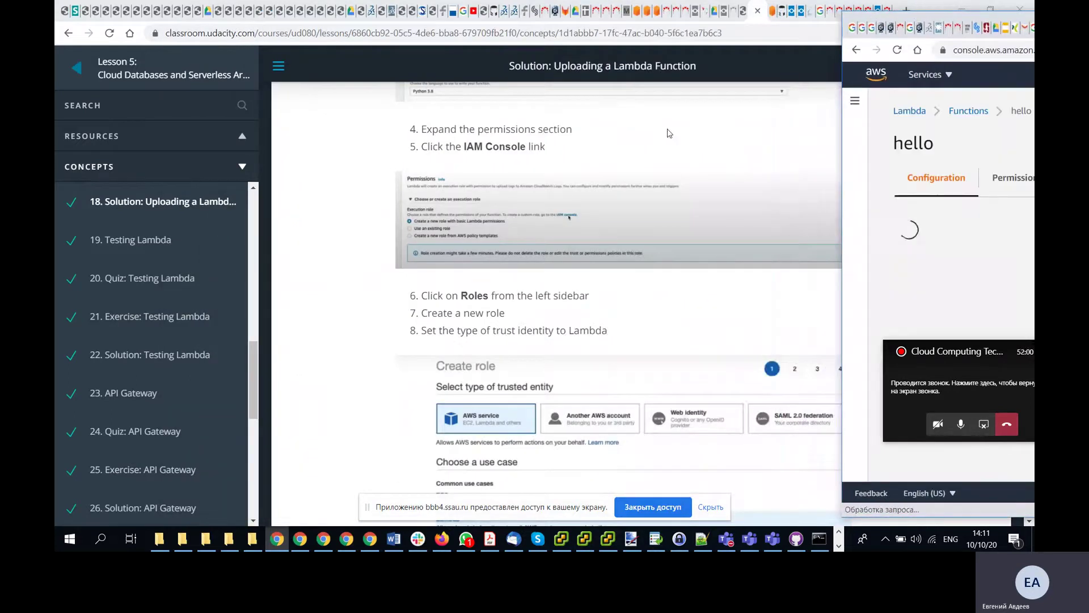
# - Maximize the console and open the Function code Actions menu to upload new code
pyautogui.scroll(-7, 547, 227)
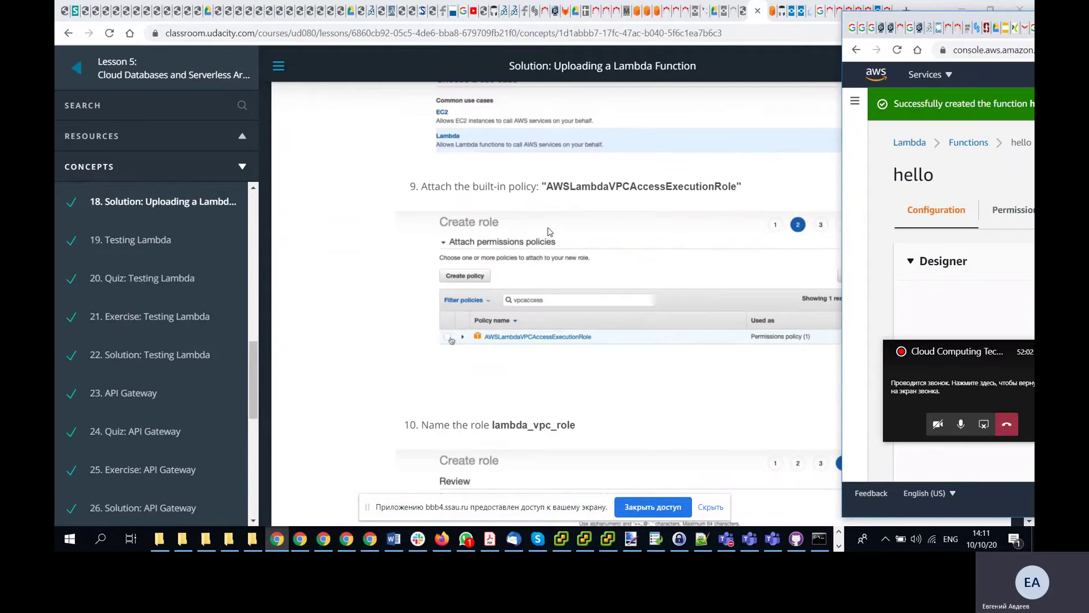
pyautogui.scroll(-5, 549, 231)
pyautogui.scroll(-5, 549, 231)
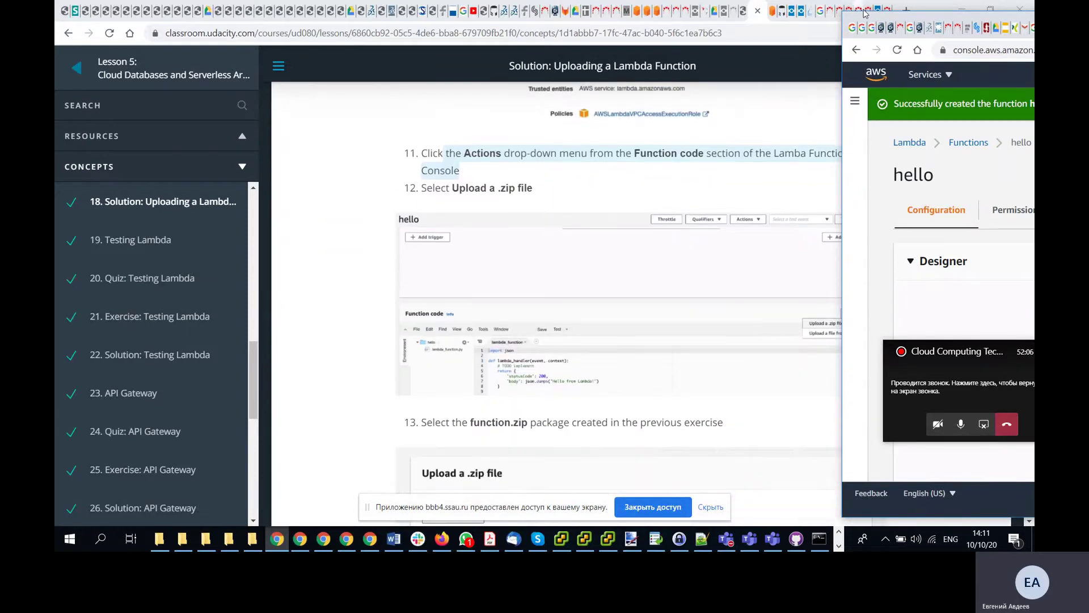
pyautogui.moveTo(876, 20); pyautogui.dragTo(242, 14)
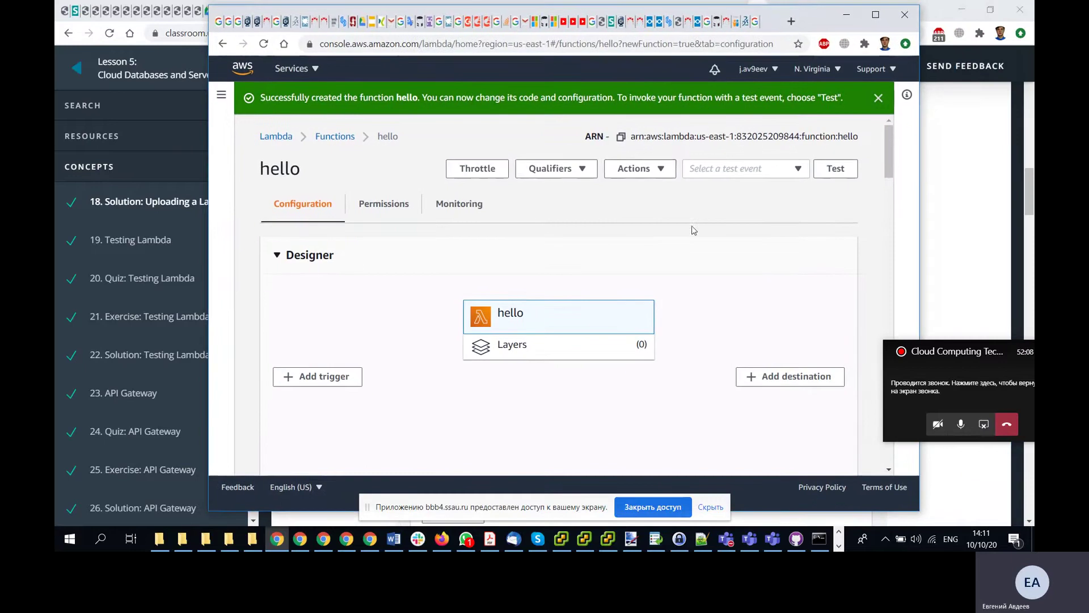
pyautogui.click(658, 167)
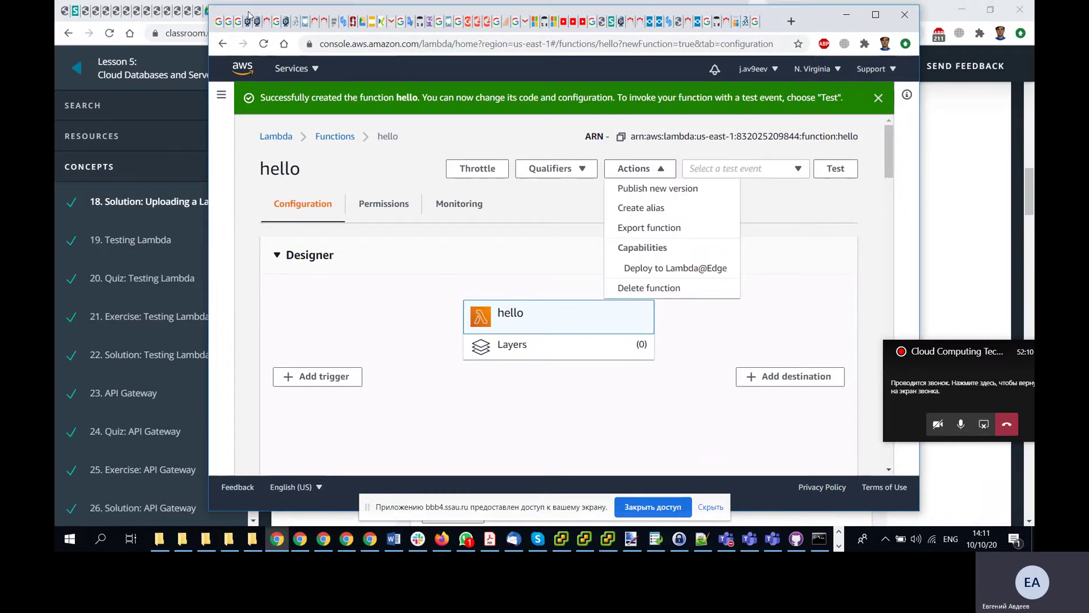
pyautogui.moveTo(248, 15); pyautogui.dragTo(295, 1)
pyautogui.click(899, 227)
pyautogui.scroll(-5, 895, 234)
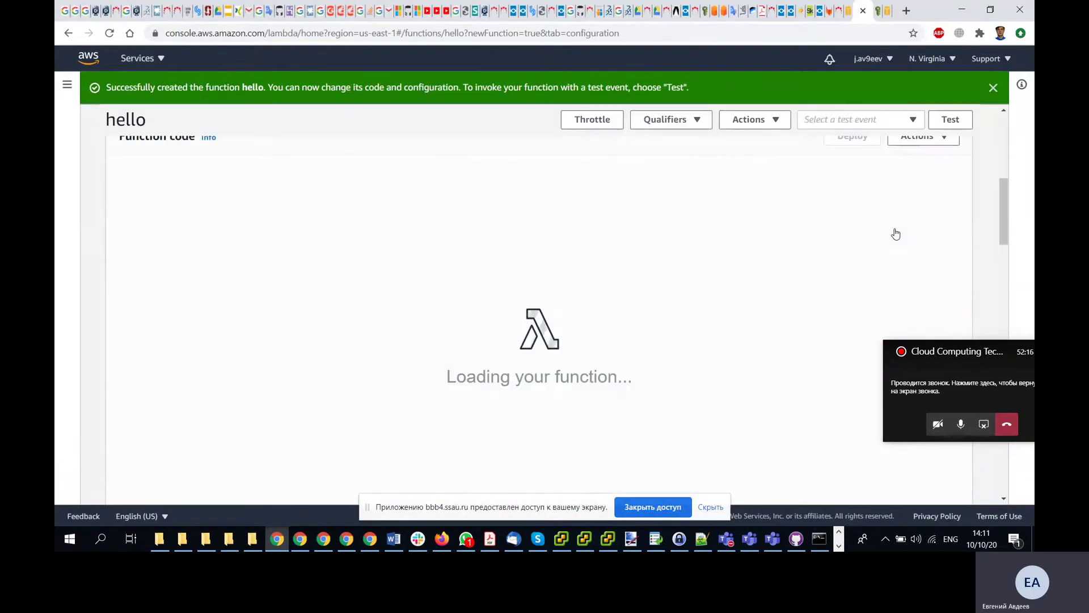
pyautogui.scroll(-5, 895, 234)
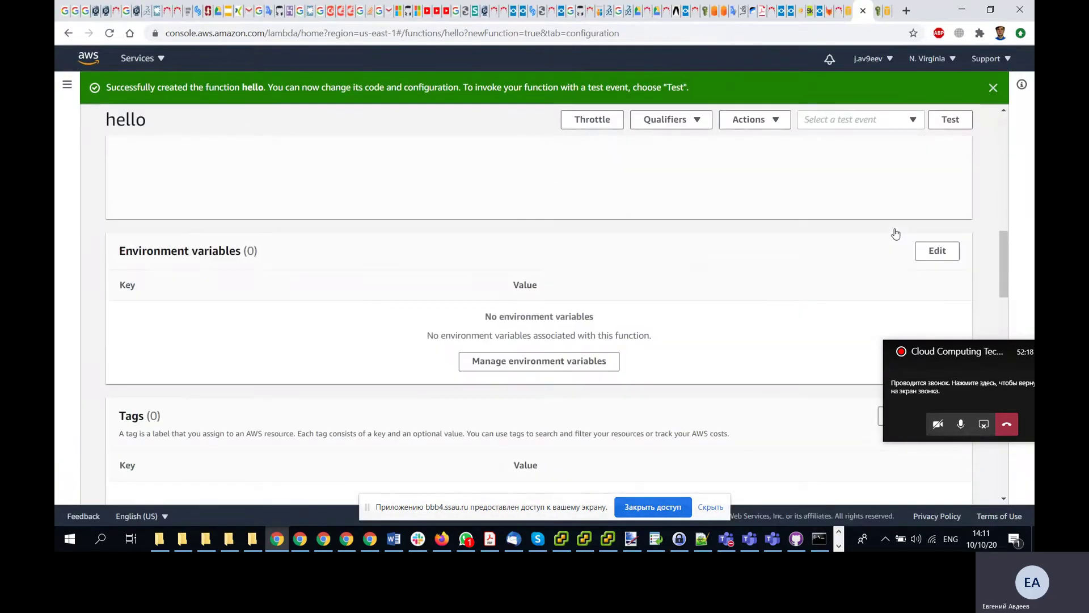
pyautogui.scroll(5, 896, 234)
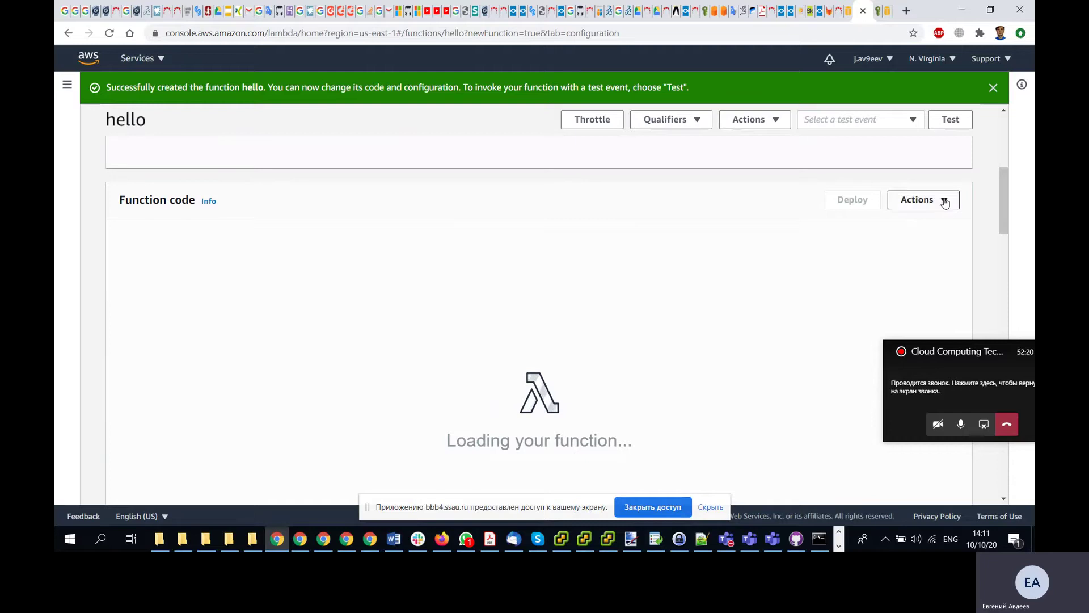
pyautogui.click(944, 201)
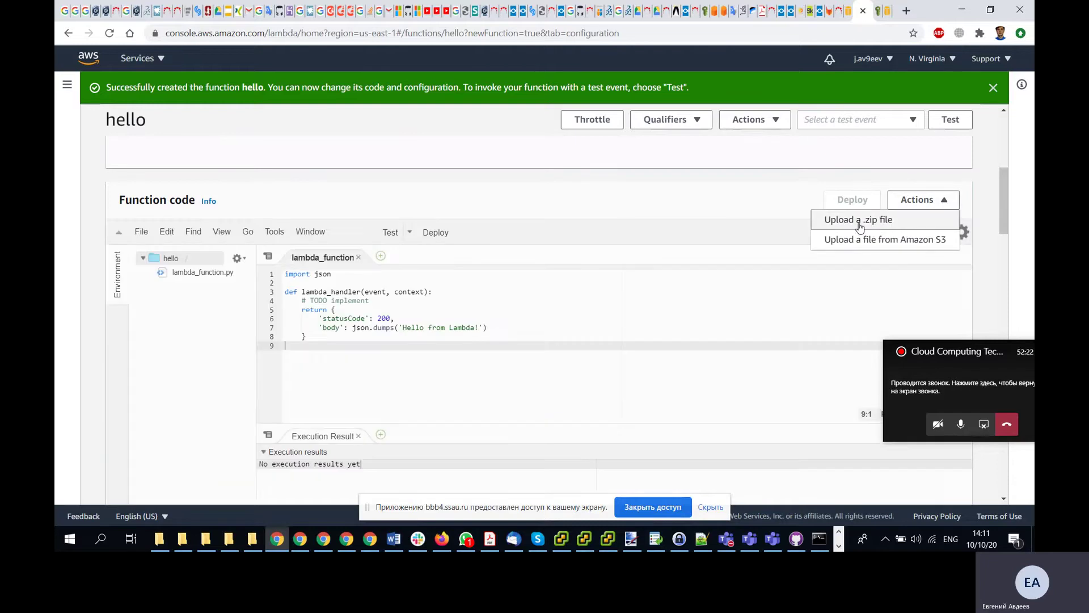
# - Choose Upload a .zip file and try dropping functions.zip into the upload dialog
pyautogui.click(868, 220)
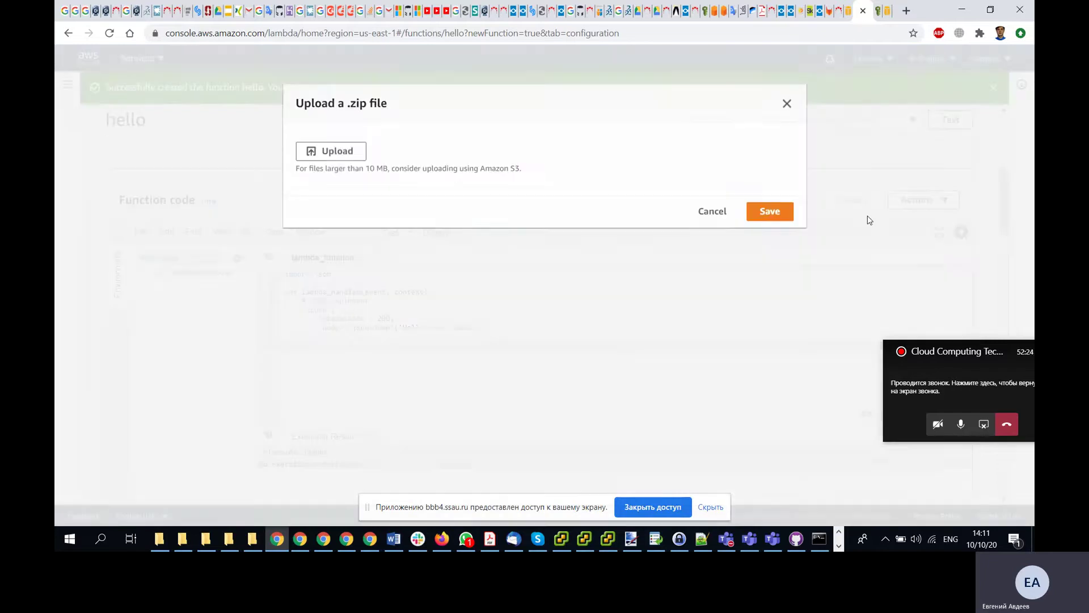
pyautogui.click(255, 544)
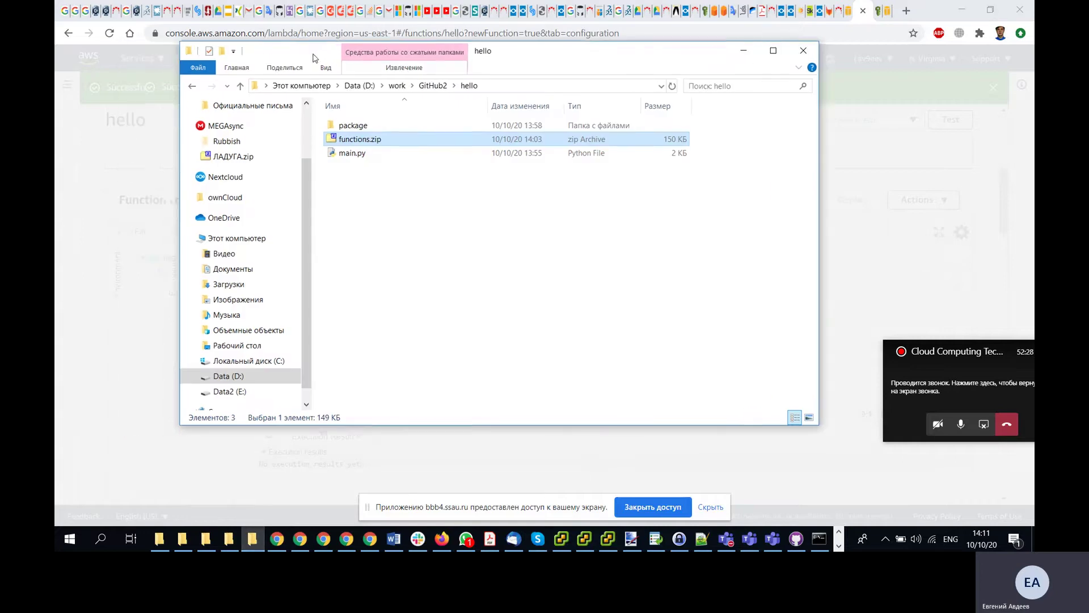
pyautogui.moveTo(483, 51); pyautogui.dragTo(1016, 59)
pyautogui.moveTo(842, 153); pyautogui.dragTo(335, 153)
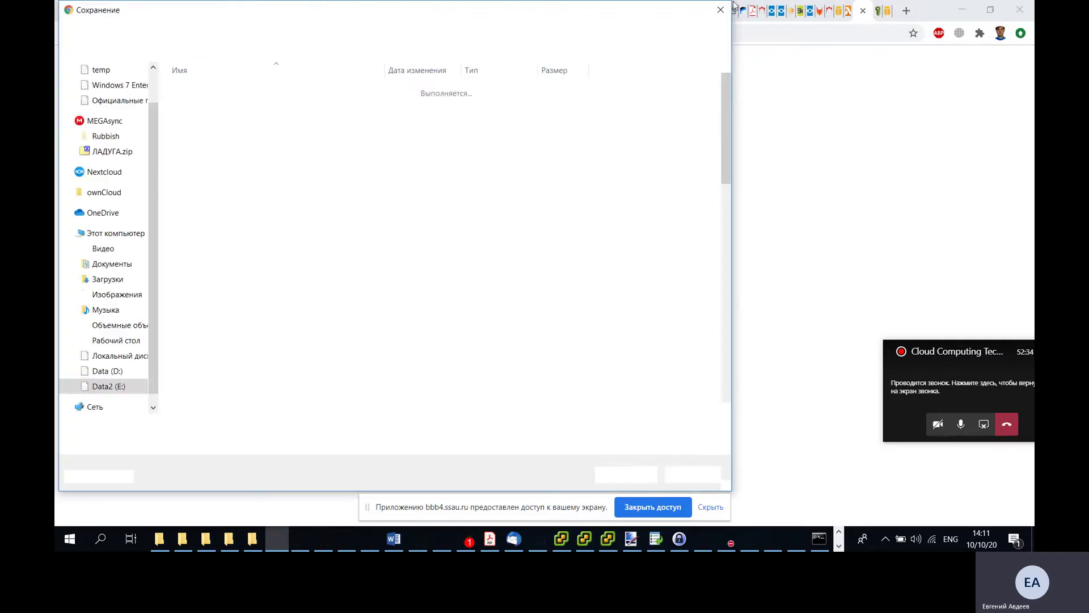
pyautogui.click(720, 10)
pyautogui.hotkey('ctrl', 'w')
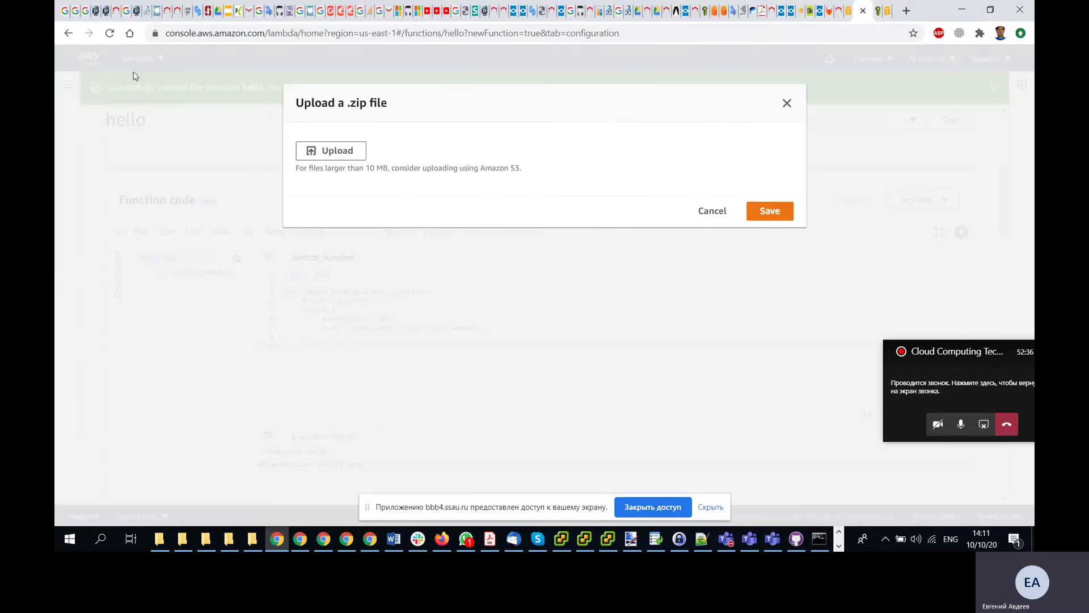
# - Pick functions.zip from D:\work\GitHub2\hello in the file picker and save it to the function
pyautogui.click(324, 151)
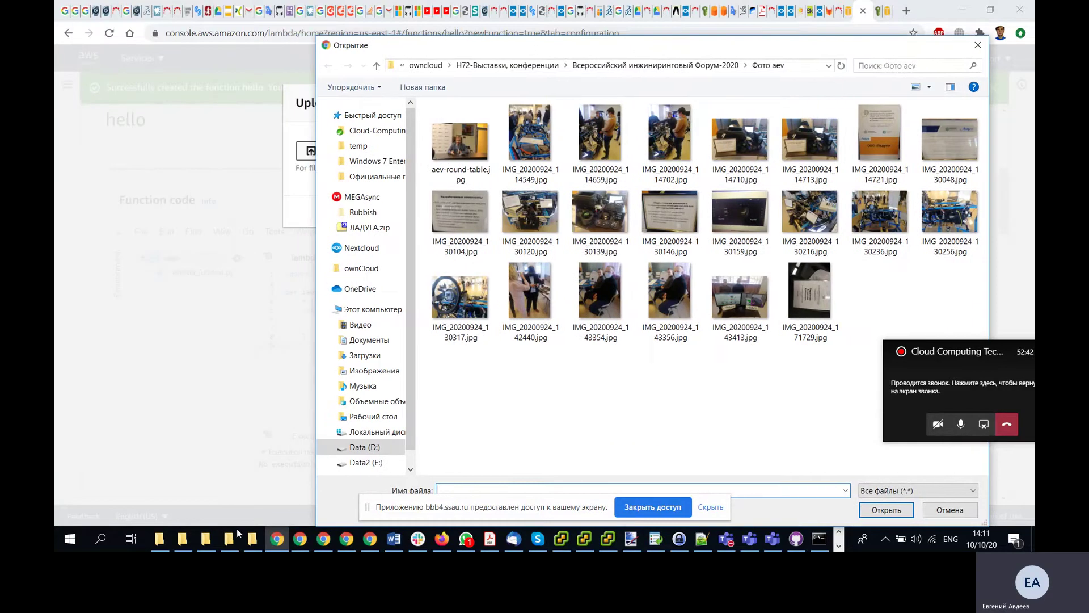
pyautogui.click(253, 538)
pyautogui.click(969, 95)
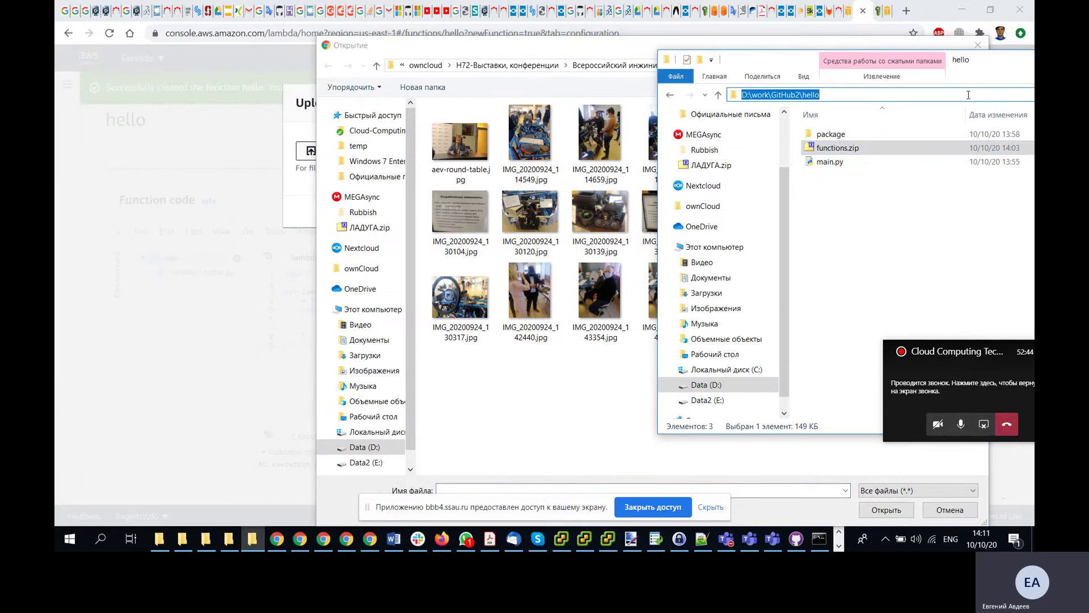
pyautogui.hotkey('ctrl', 'c')
pyautogui.click(610, 48)
pyautogui.click(800, 57)
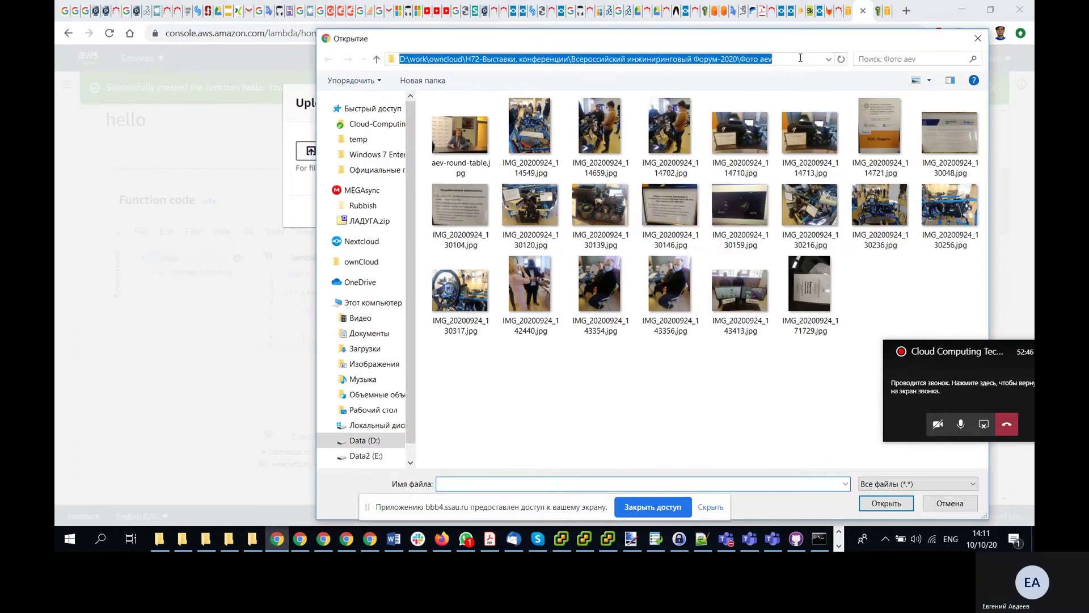
pyautogui.hotkey('ctrl', 'v')
pyautogui.press('Return')
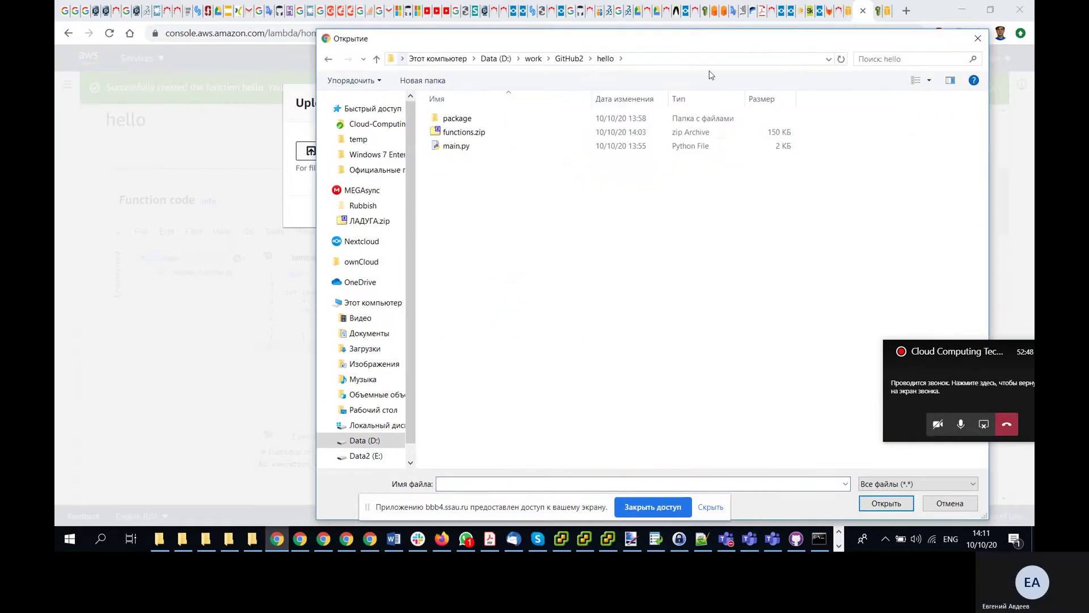
pyautogui.click(450, 136)
pyautogui.doubleClick(450, 136)
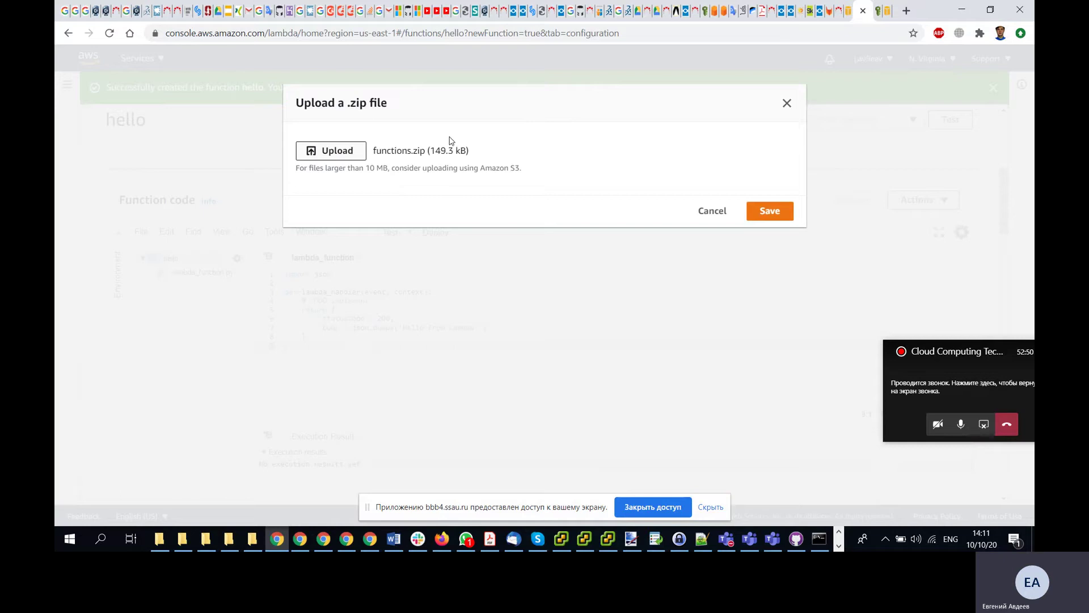
pyautogui.click(764, 213)
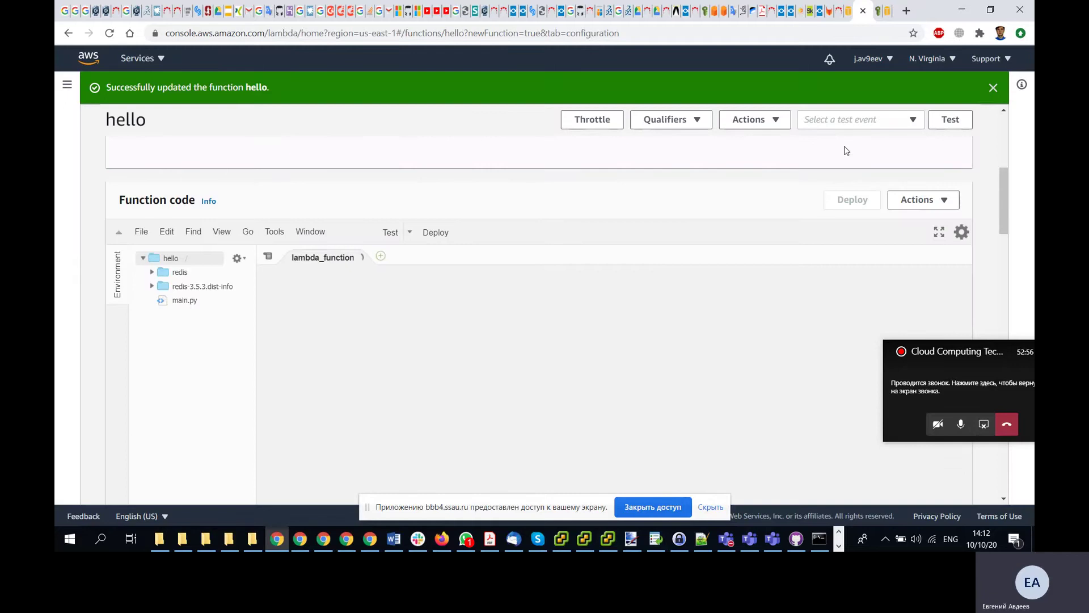
# - Read further down the Udacity lesson for the next steps
pyautogui.hotkey('alt', 'Tab')
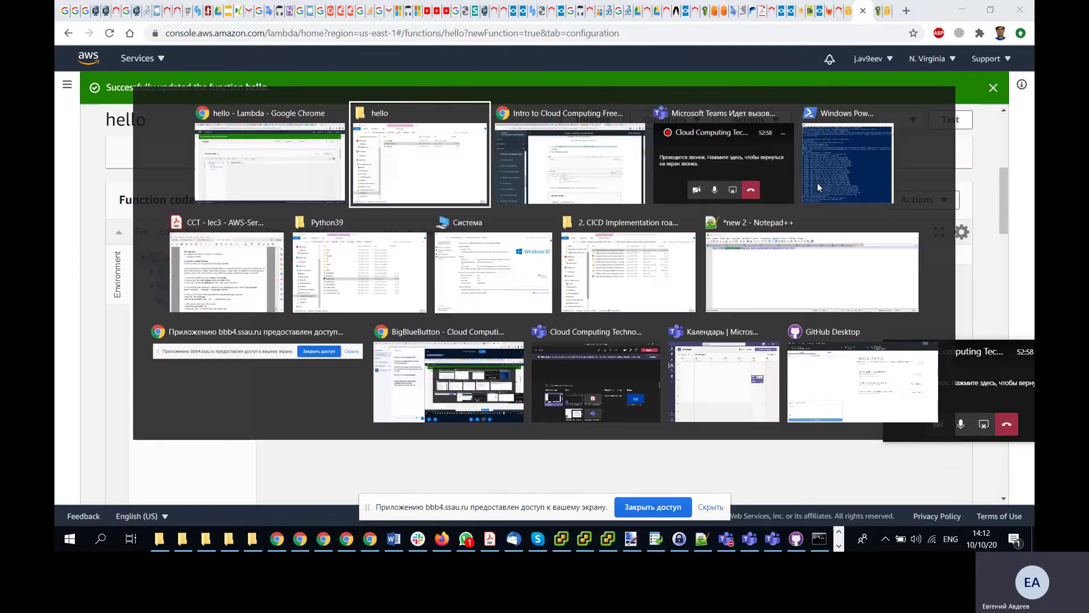
pyautogui.hotkey('alt', 'Tab')
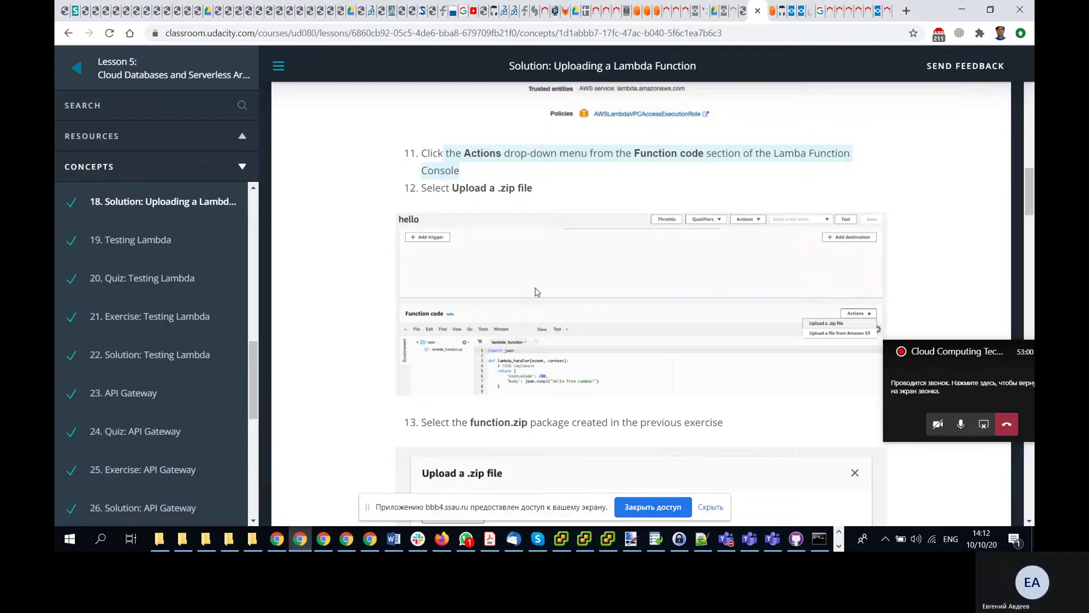
pyautogui.scroll(-2, 535, 292)
pyautogui.scroll(-1, 535, 291)
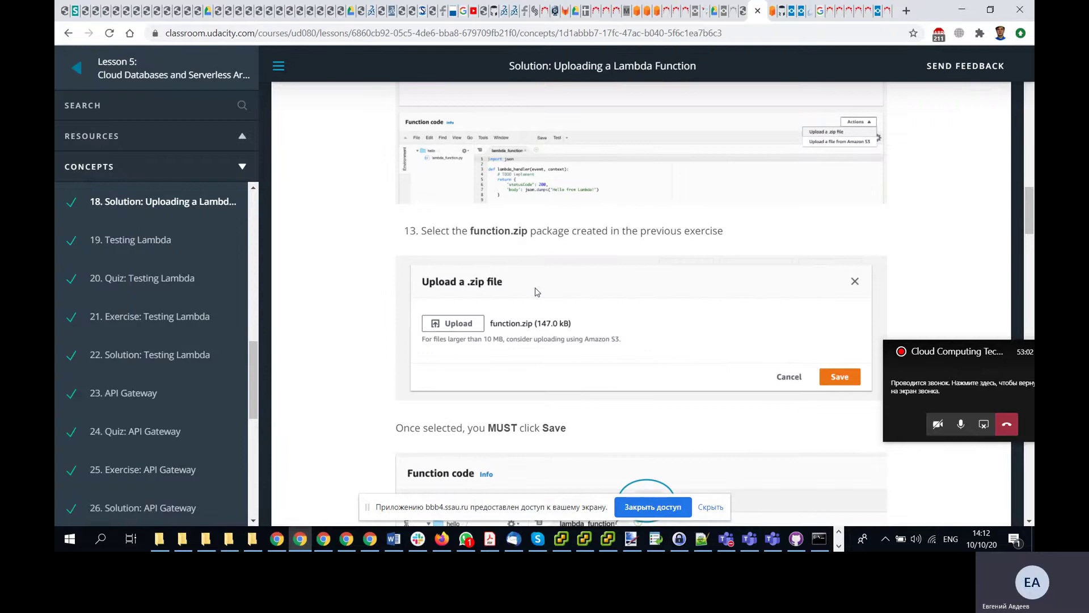
pyautogui.scroll(-3, 536, 292)
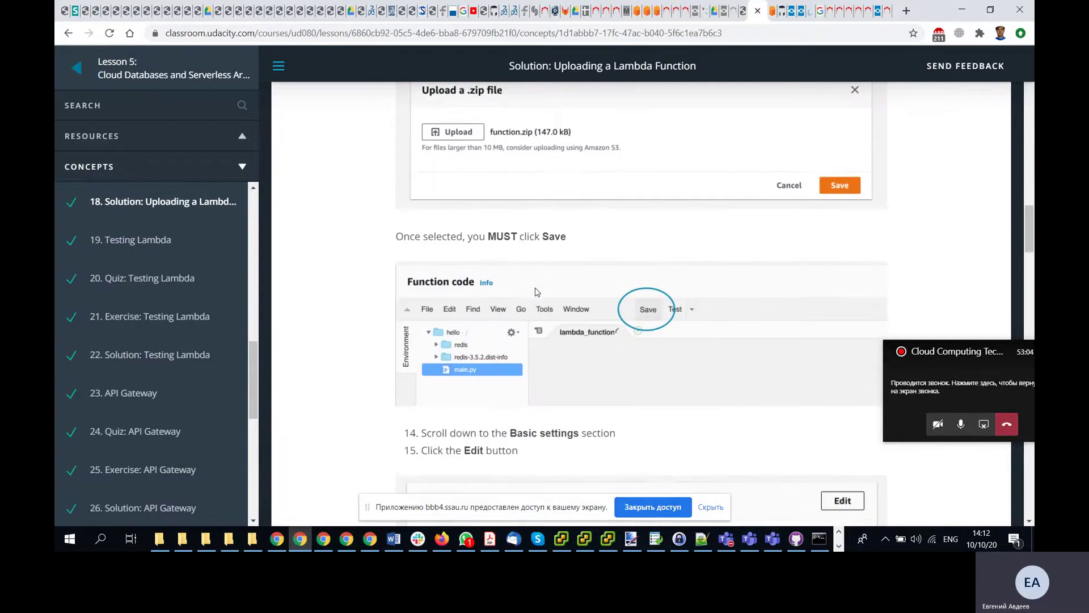
pyautogui.scroll(-1, 537, 293)
pyautogui.scroll(3, 537, 292)
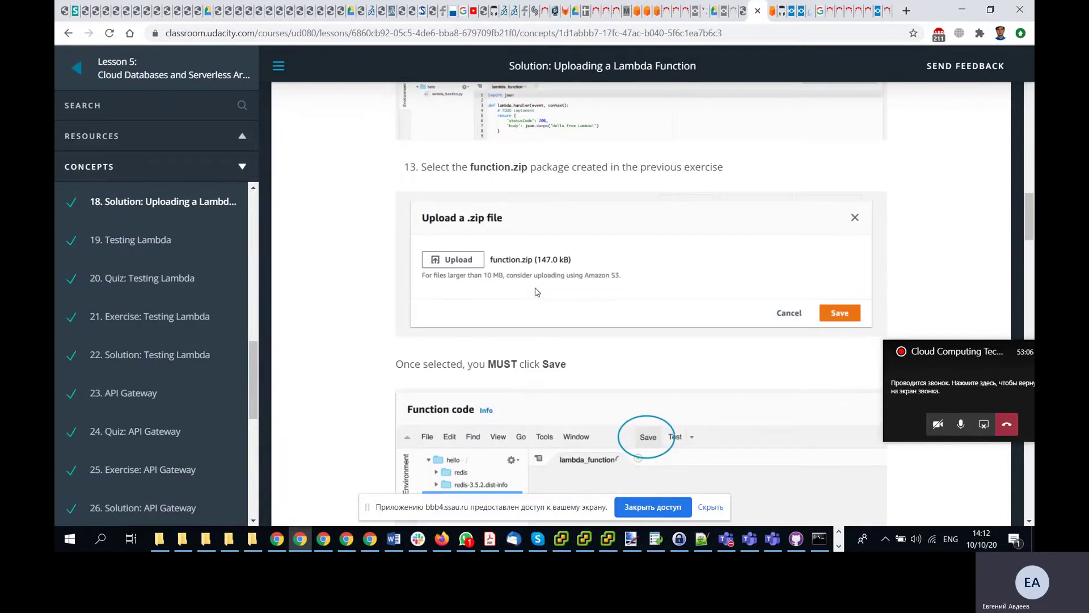
pyautogui.scroll(-2, 537, 292)
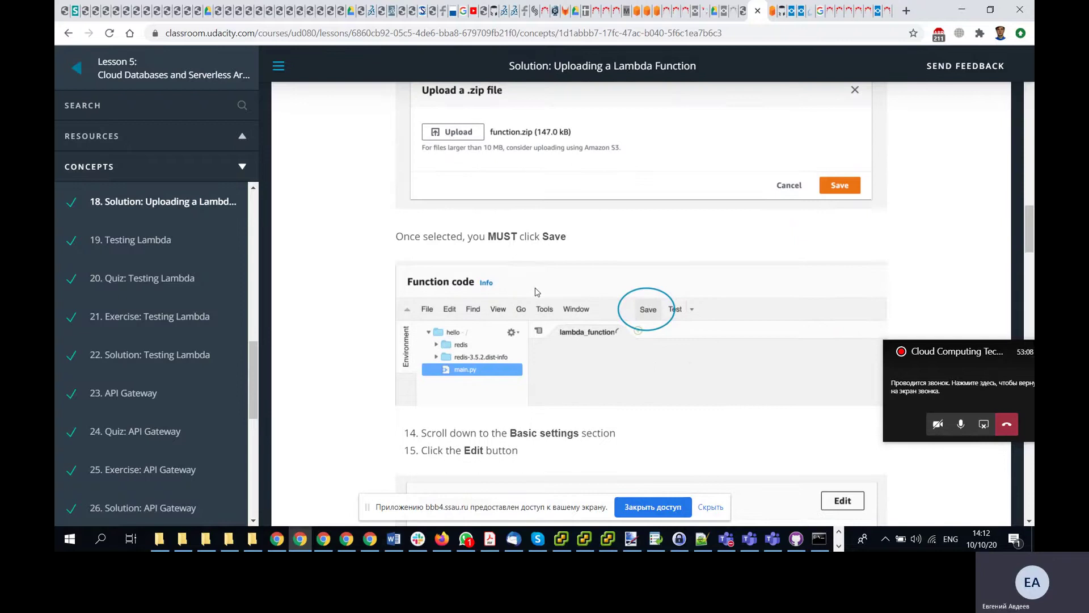
pyautogui.scroll(-1, 537, 293)
pyautogui.scroll(-1, 537, 292)
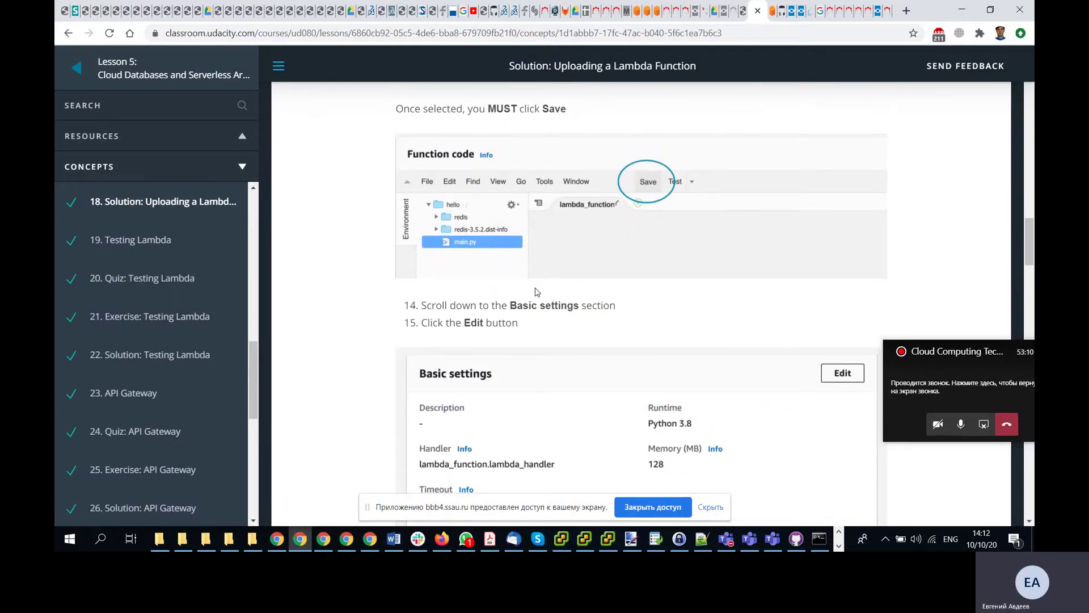
# - Select main.py in the hello function's code tree, then return to the lesson
pyautogui.hotkey('alt', 'Tab')
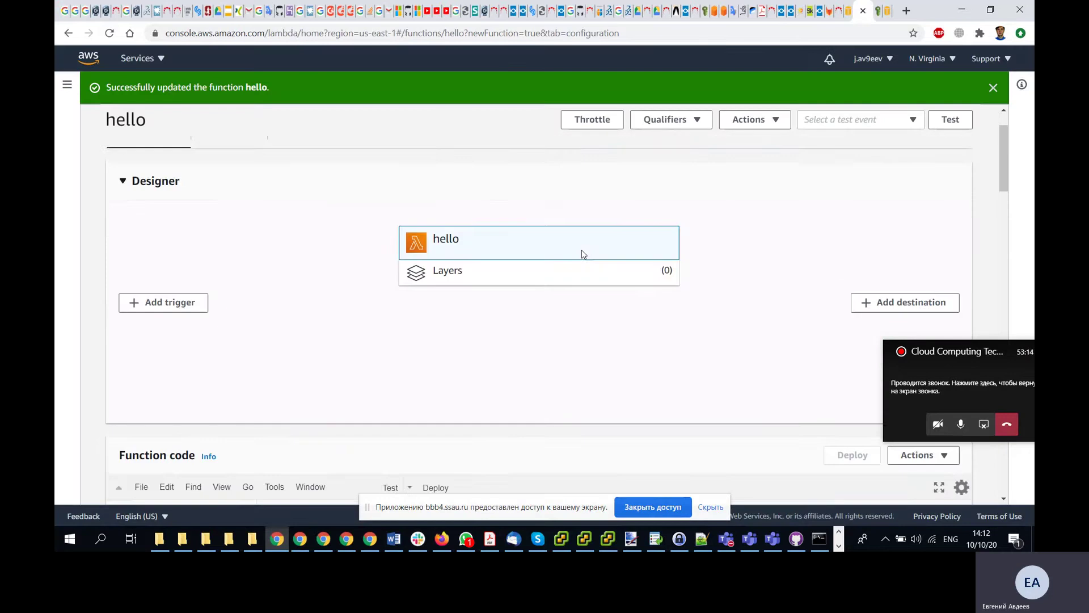
pyautogui.scroll(-5, 582, 254)
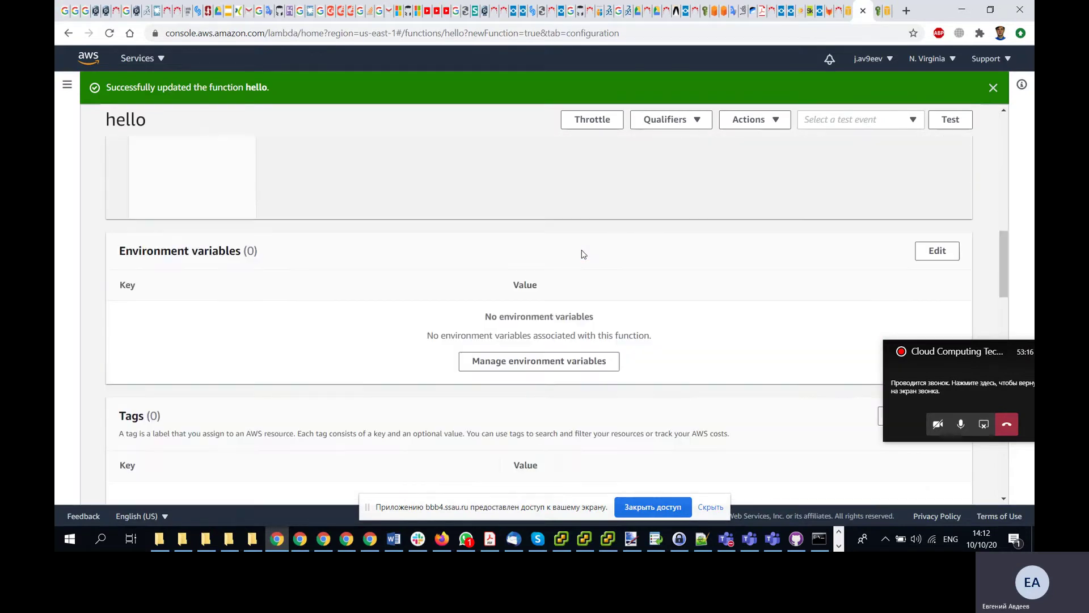
pyautogui.scroll(-5, 584, 254)
pyautogui.scroll(9, 584, 254)
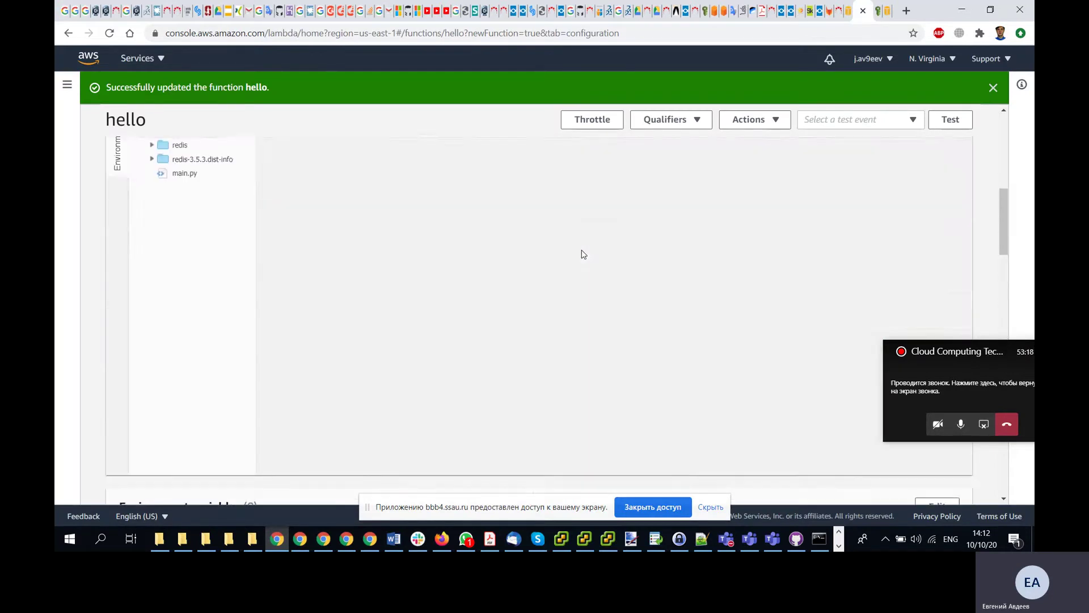
pyautogui.scroll(3, 584, 253)
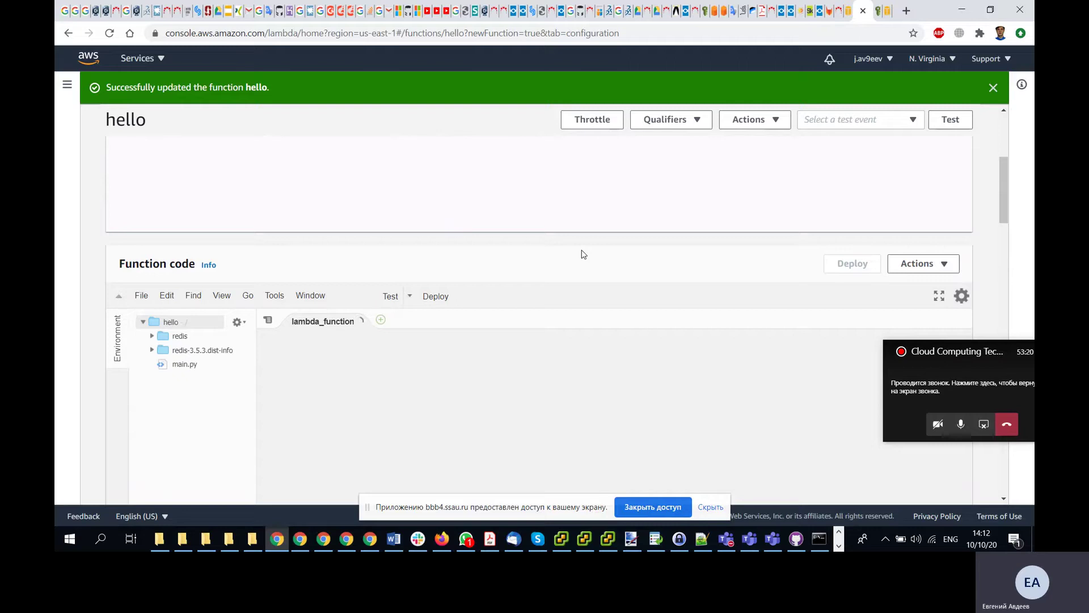
pyautogui.click(186, 364)
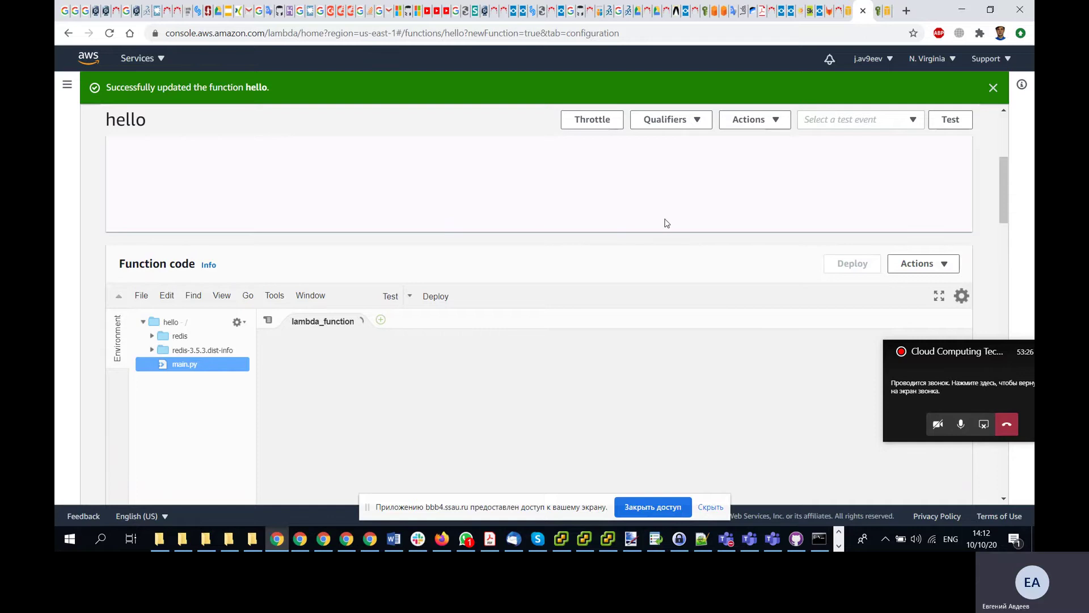
pyautogui.hotkey('alt', 'Tab')
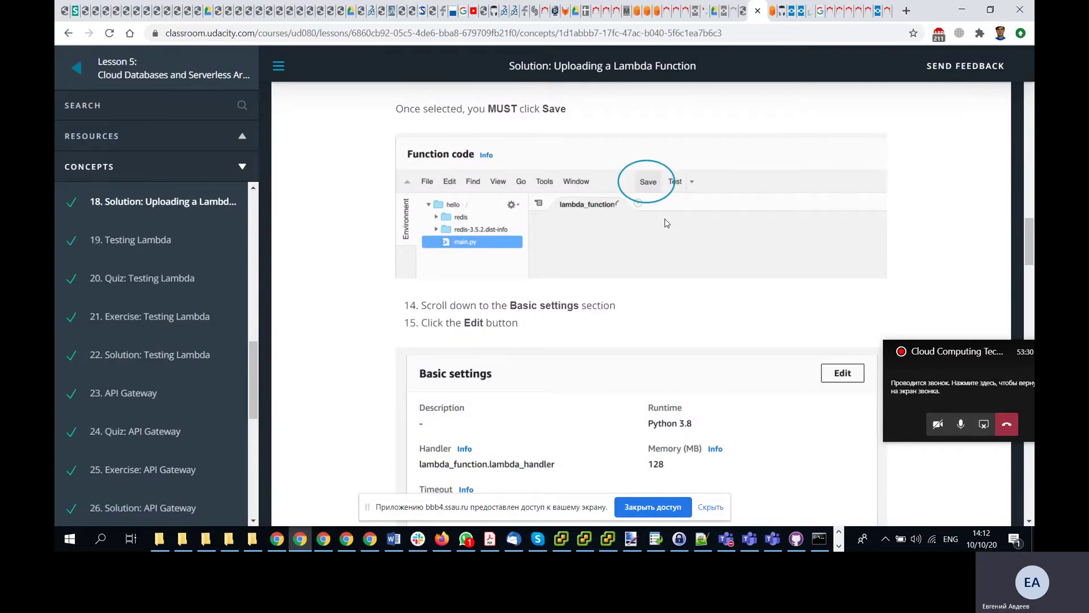
# - Read lesson steps 14–16 on changing the function's handler
pyautogui.scroll(-1, 667, 223)
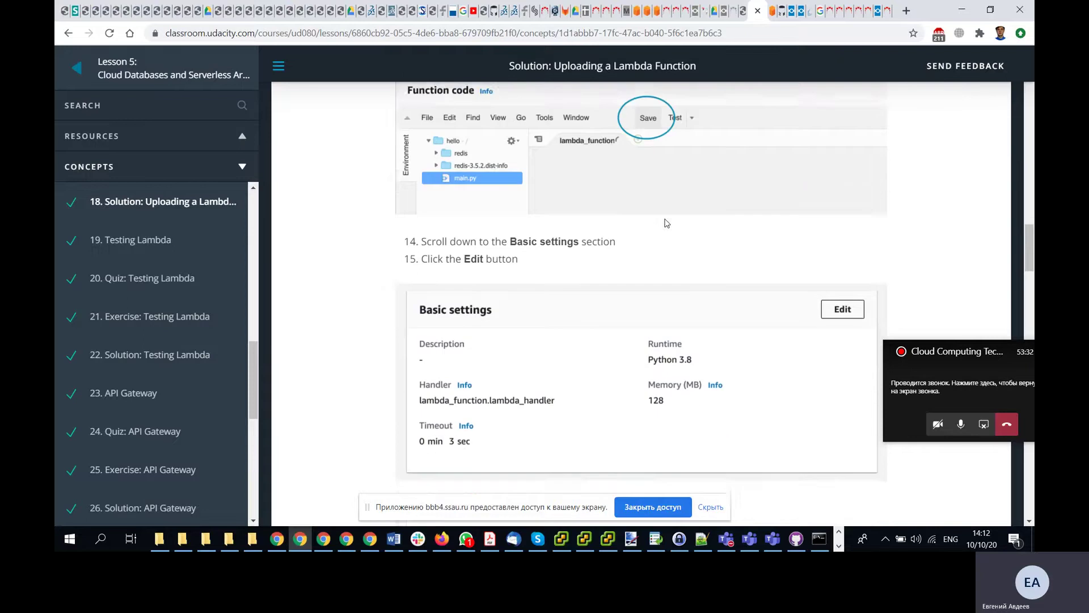
pyautogui.scroll(-3, 667, 223)
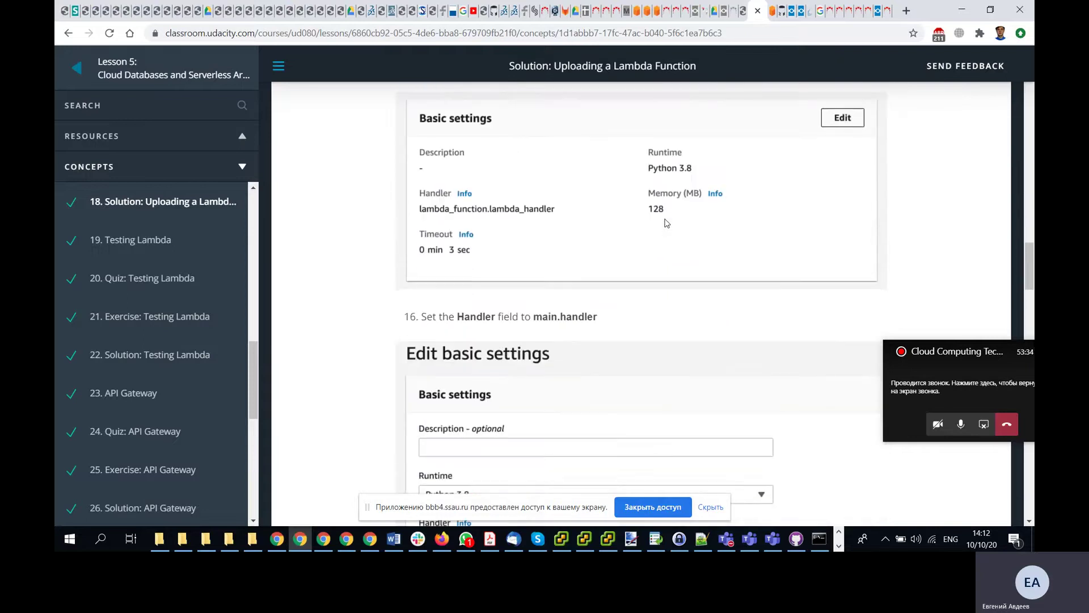
pyautogui.scroll(-2, 666, 223)
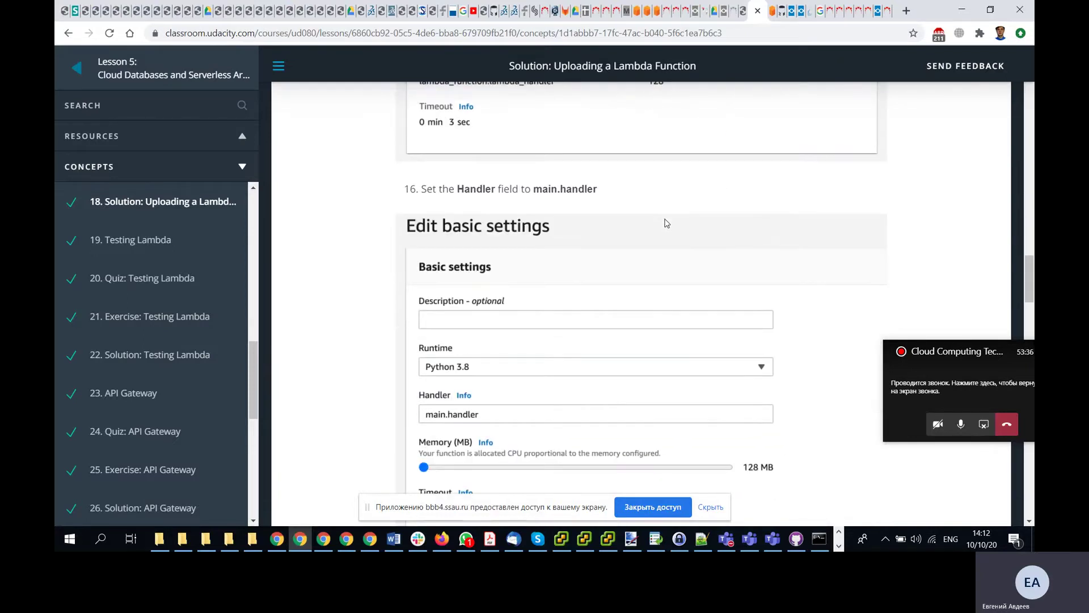
pyautogui.scroll(3, 666, 223)
pyautogui.scroll(4, 667, 223)
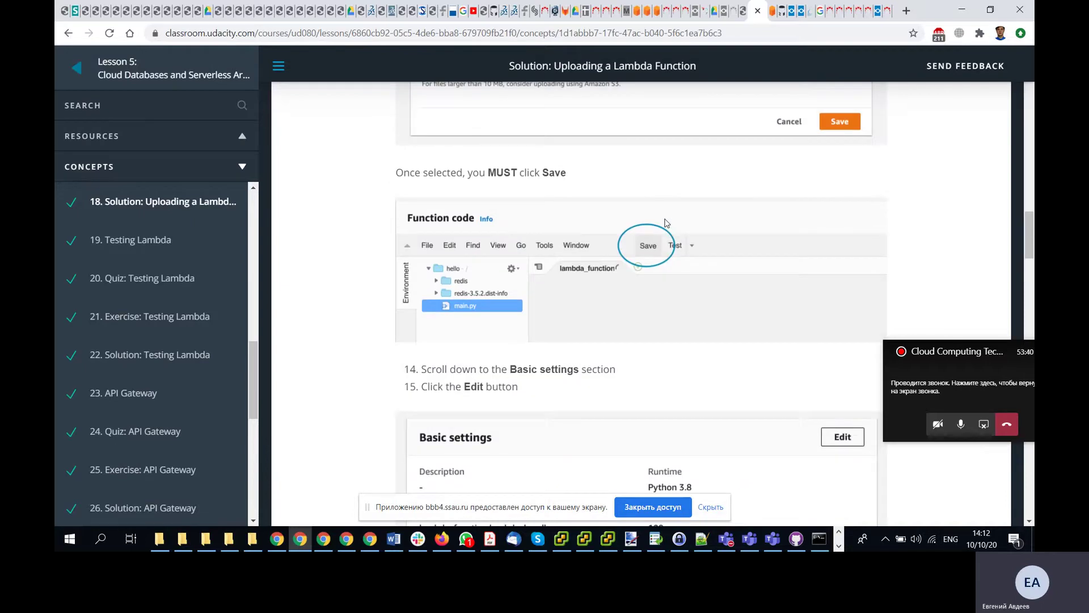
pyautogui.scroll(-2, 667, 223)
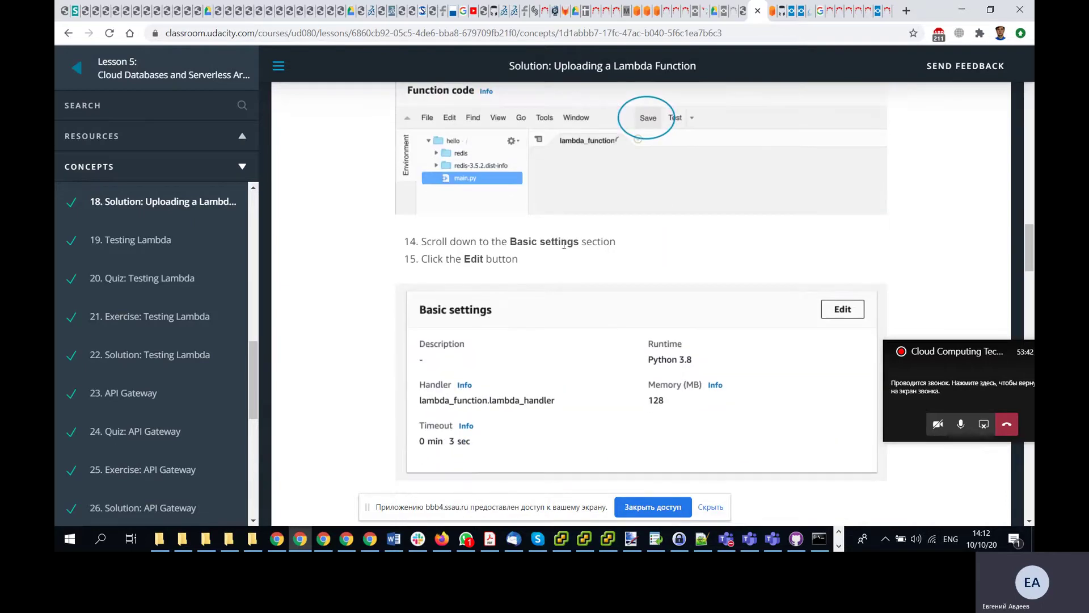
# - Scroll the hello function page down to Basic settings, showing handler lambda_function.lambda_handler
pyautogui.hotkey('alt', 'Tab')
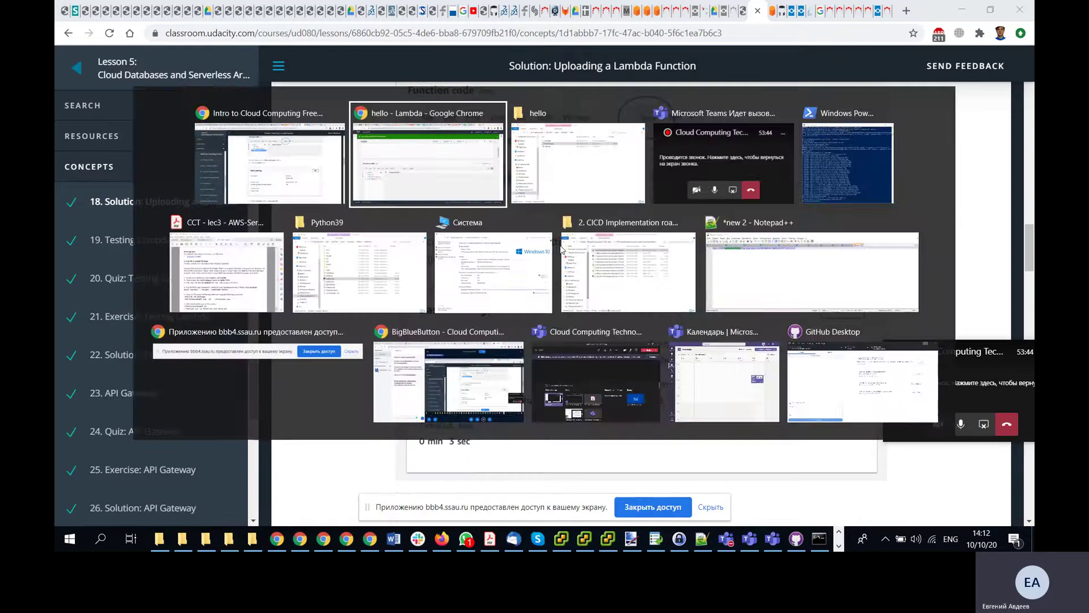
pyautogui.scroll(-10, 562, 249)
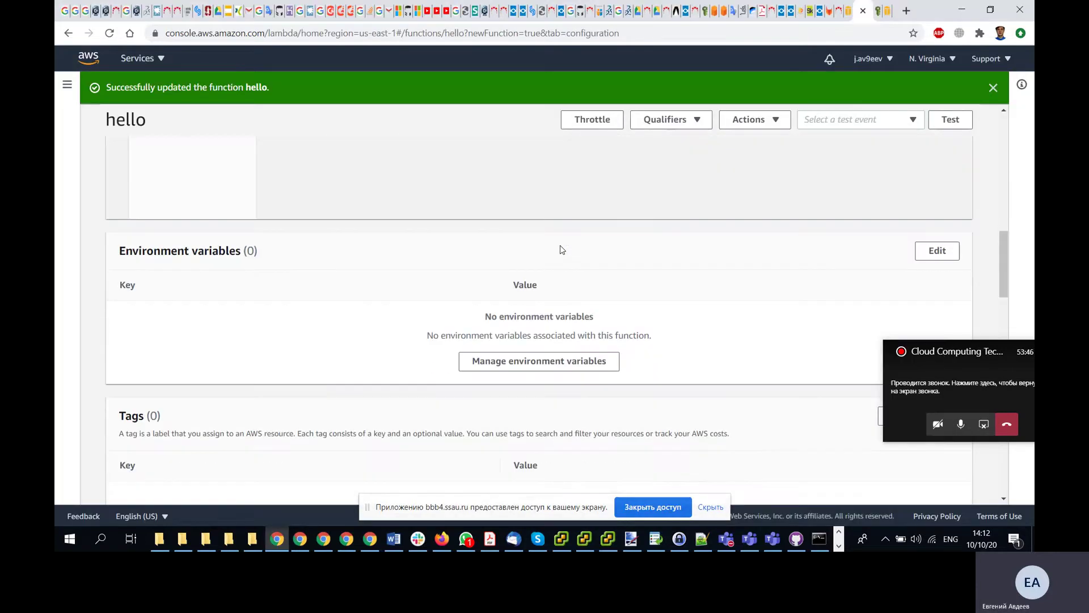
pyautogui.scroll(-3, 561, 249)
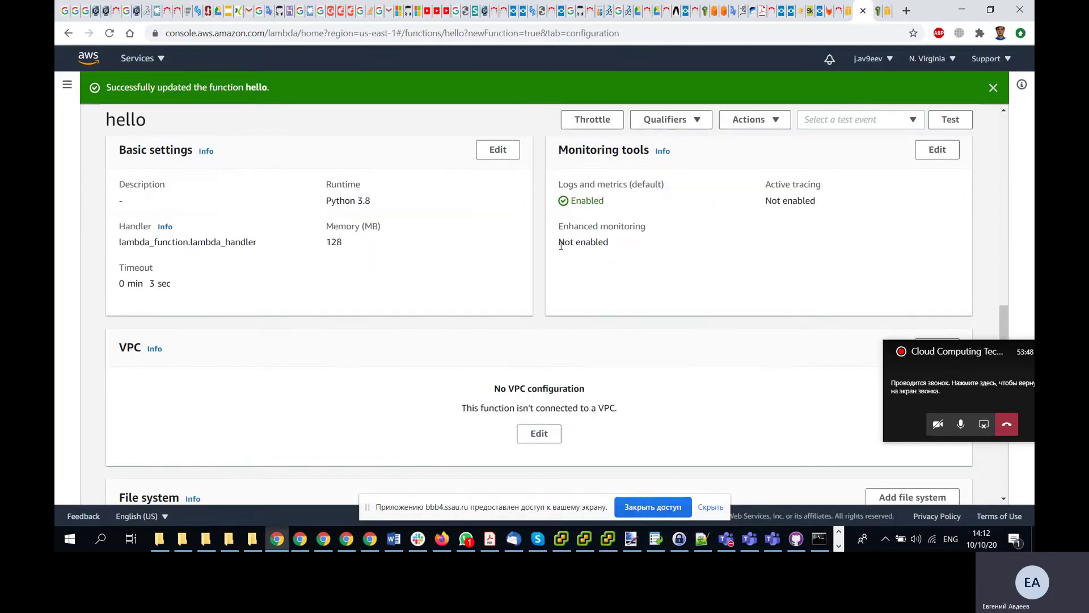
pyautogui.hotkey('alt', 'Tab')
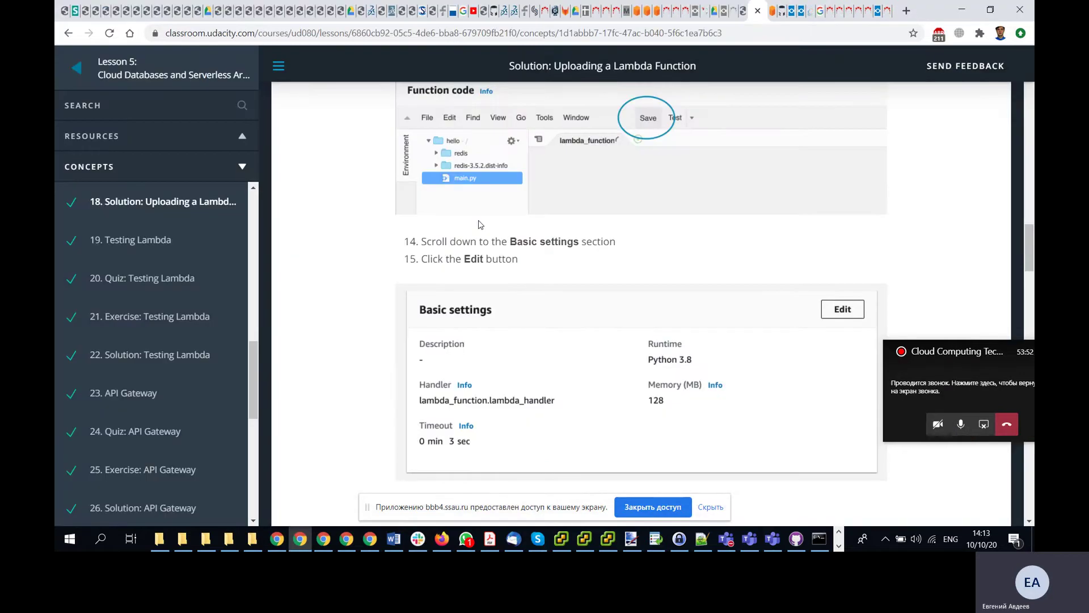
pyautogui.scroll(-2, 479, 224)
pyautogui.hotkey('alt', 'Tab')
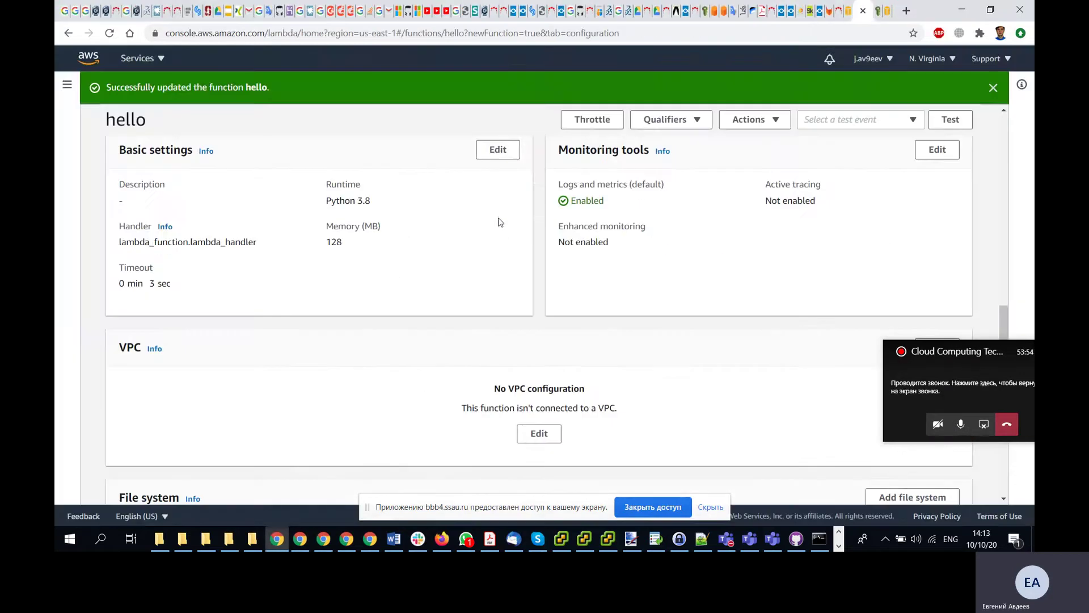
# - Edit hello's basic settings and replace the handler with main.handler
pyautogui.click(498, 150)
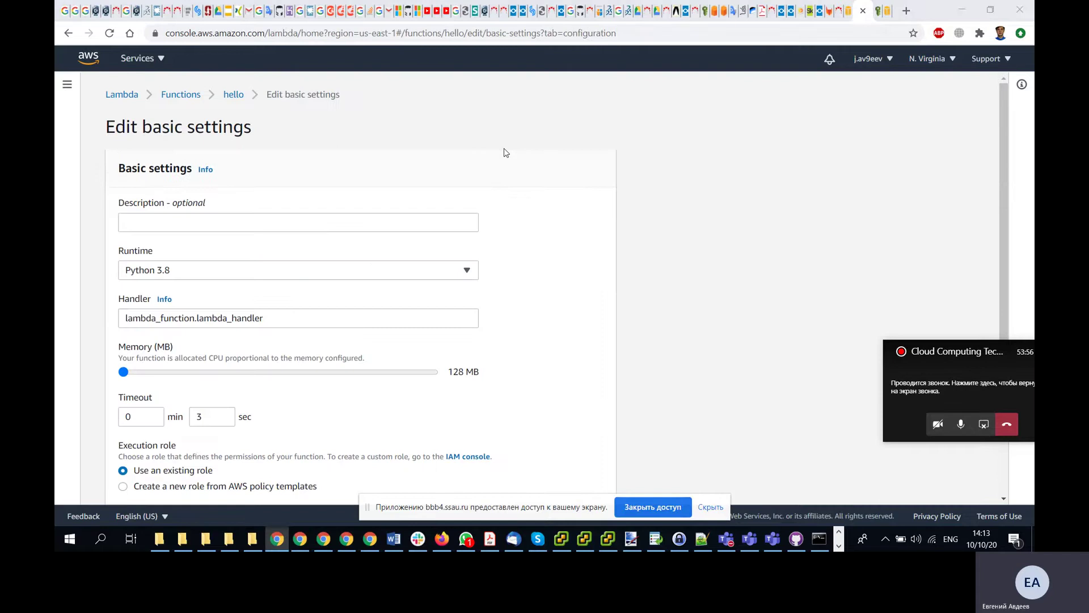
pyautogui.hotkey('alt', 'Tab')
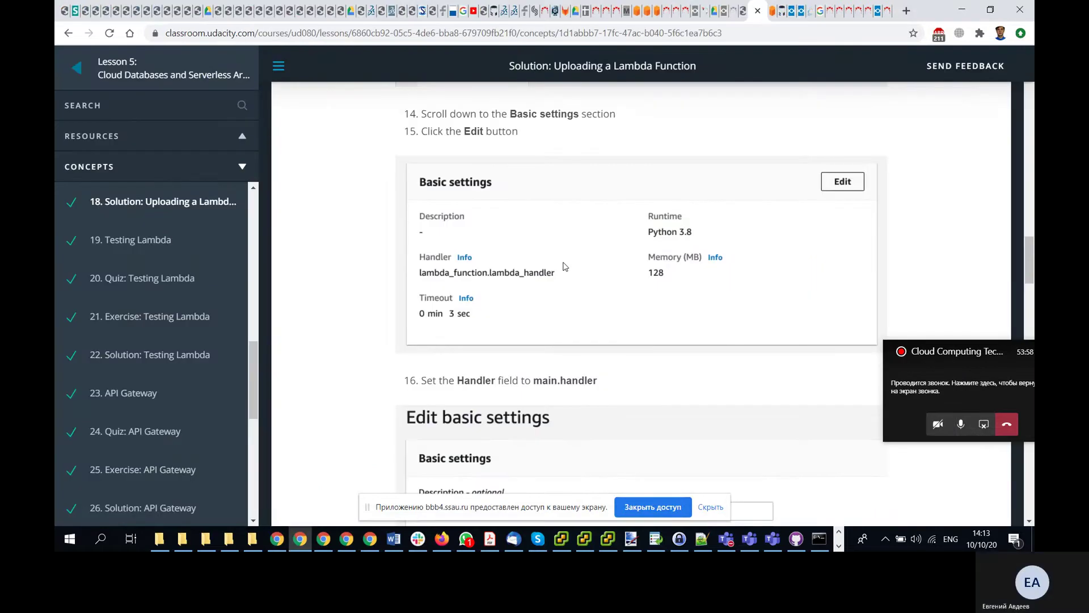
pyautogui.scroll(-3, 564, 266)
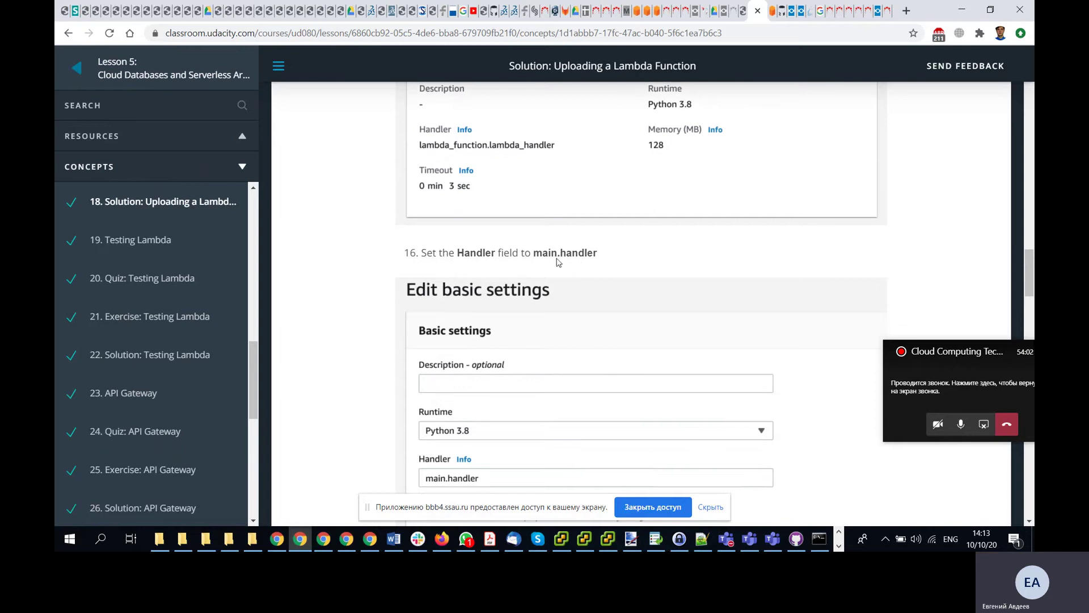
pyautogui.scroll(3, 553, 260)
pyautogui.scroll(-3, 542, 259)
pyautogui.scroll(-3, 542, 258)
pyautogui.hotkey('alt', 'Tab')
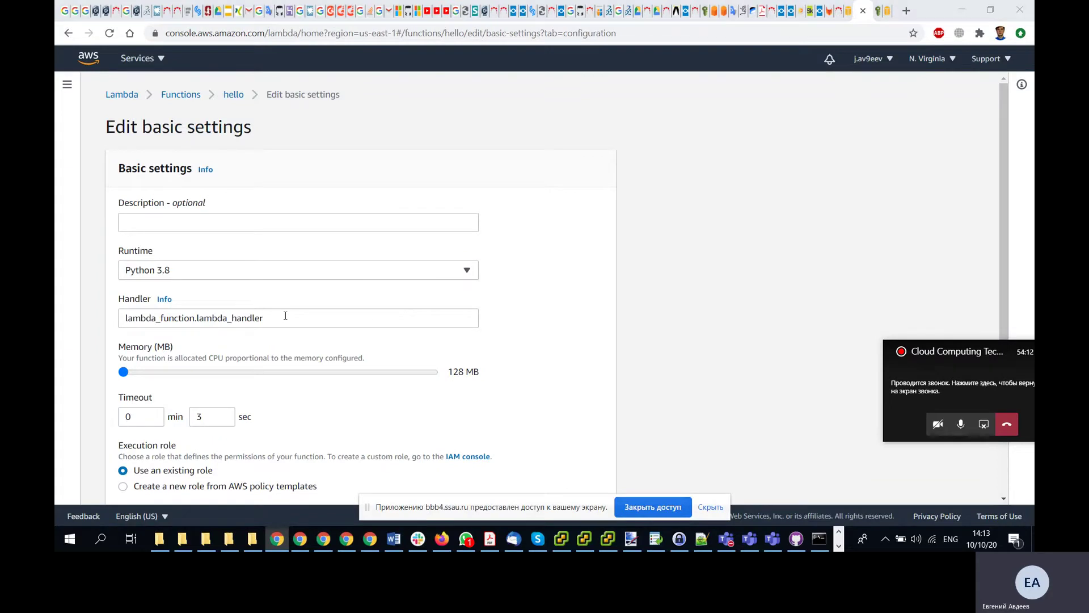
pyautogui.hotkey('alt', 'Tab')
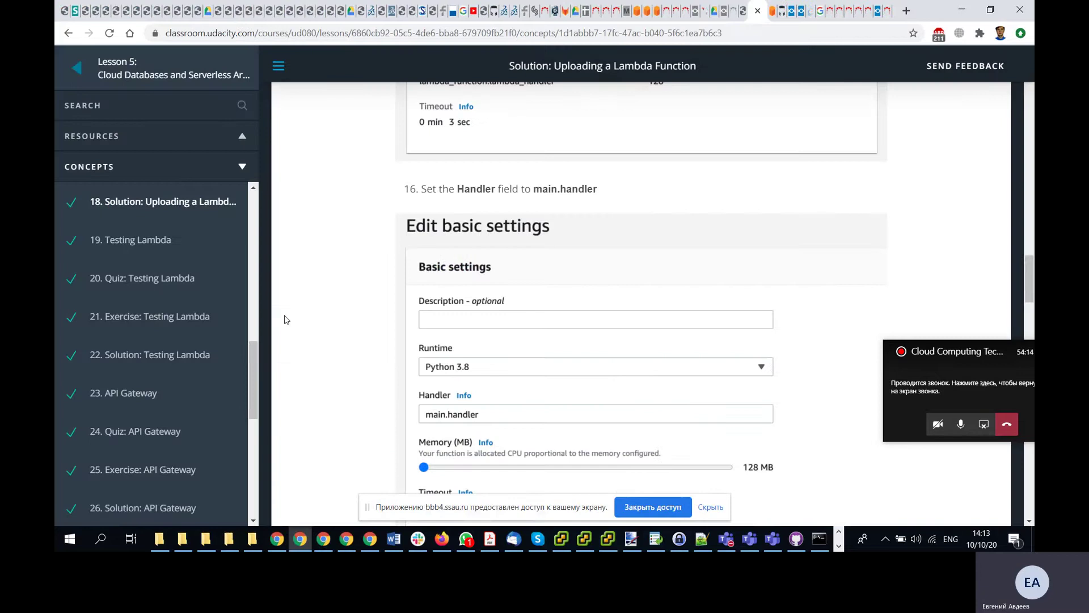
pyautogui.scroll(3, 287, 319)
pyautogui.scroll(-5, 286, 320)
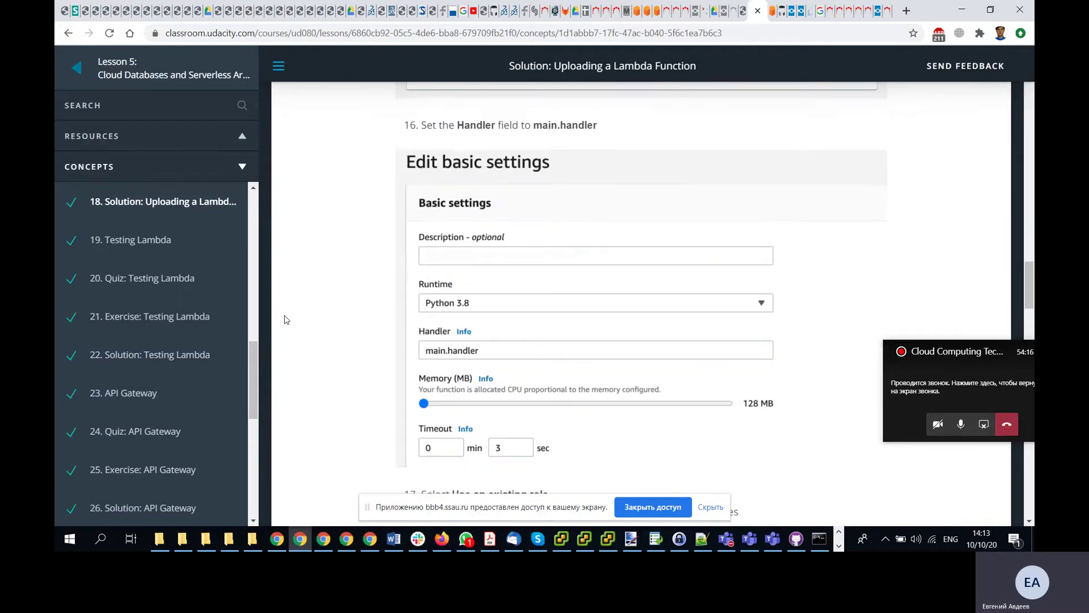
pyautogui.scroll(-5, 287, 320)
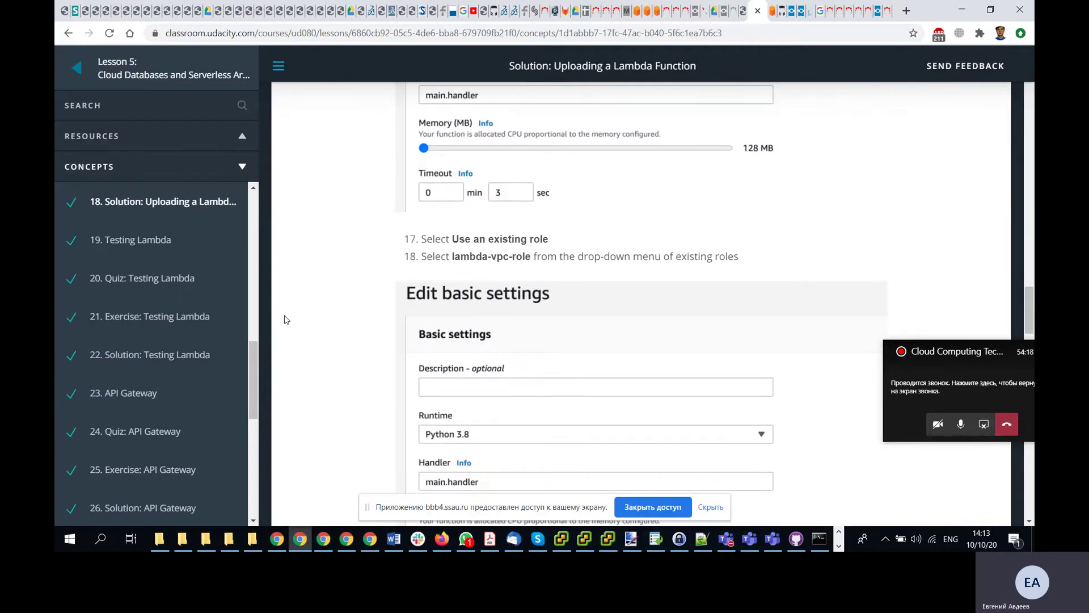
pyautogui.scroll(-1, 287, 319)
pyautogui.scroll(2, 286, 320)
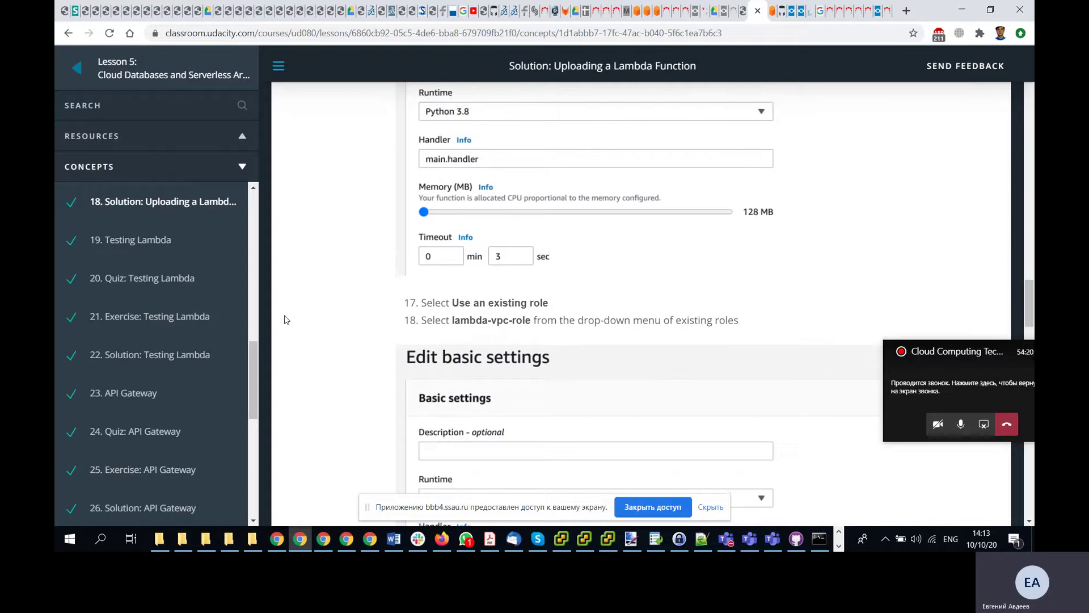
pyautogui.scroll(1, 286, 320)
pyautogui.hotkey('alt', 'Tab')
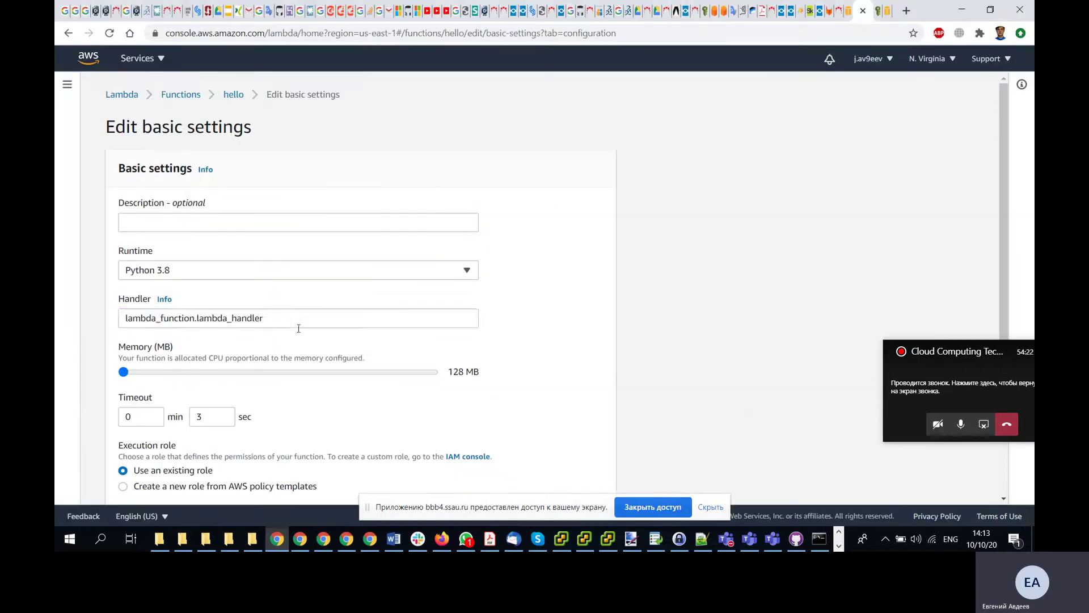
pyautogui.moveTo(281, 321); pyautogui.dragTo(69, 316)
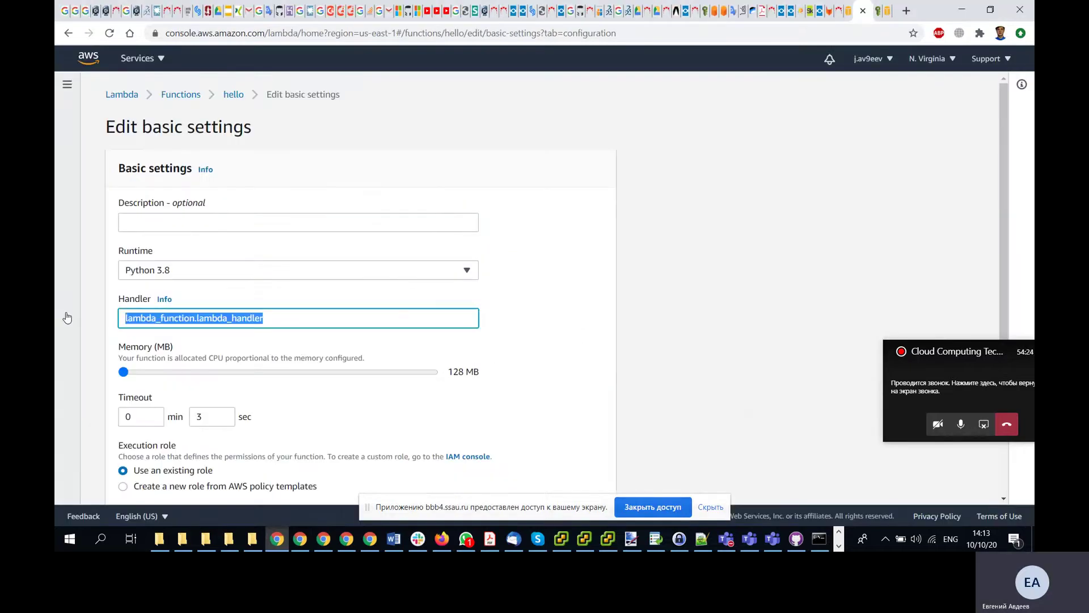
pyautogui.write('main.ha')
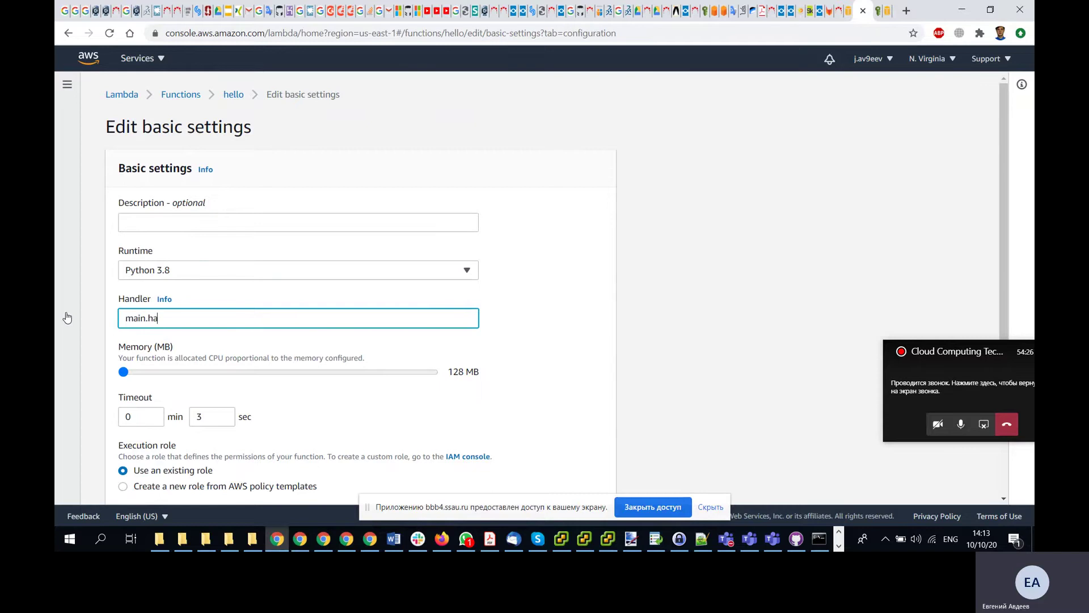
pyautogui.write('ndler')
# - Set the existing execution role to lambda_vpc_role
pyautogui.hotkey('alt', 'Tab')
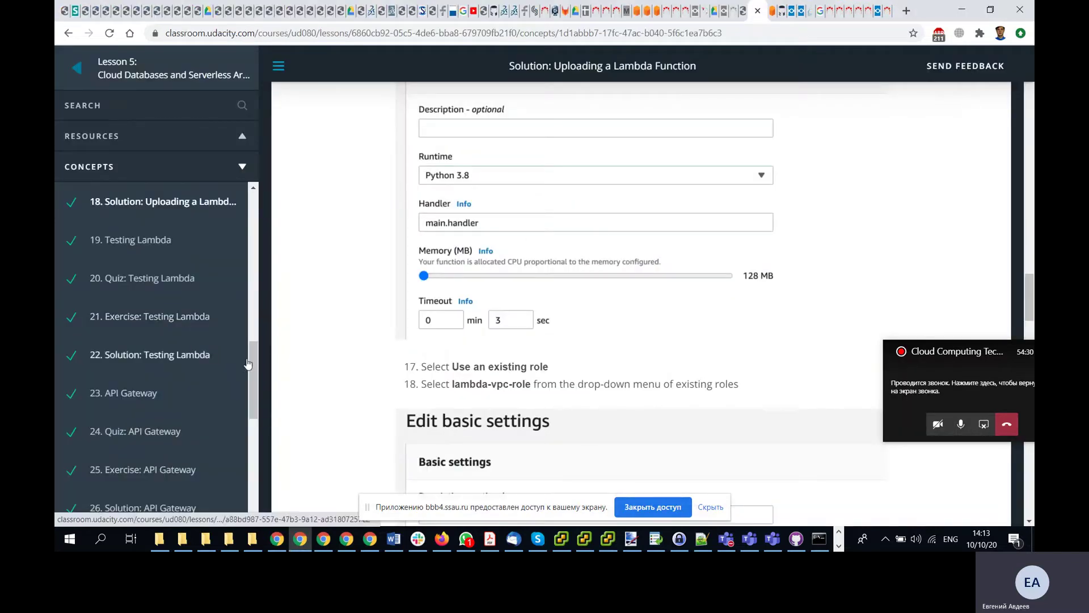
pyautogui.scroll(-2, 311, 311)
pyautogui.hotkey('alt', 'Tab')
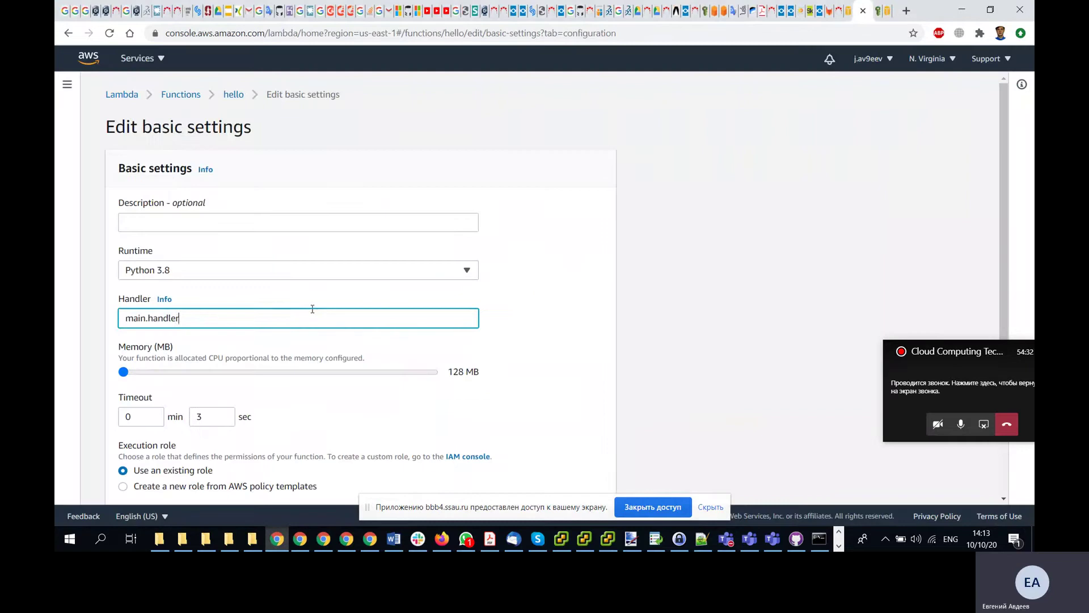
pyautogui.scroll(-3, 312, 309)
pyautogui.hotkey('alt', 'Tab')
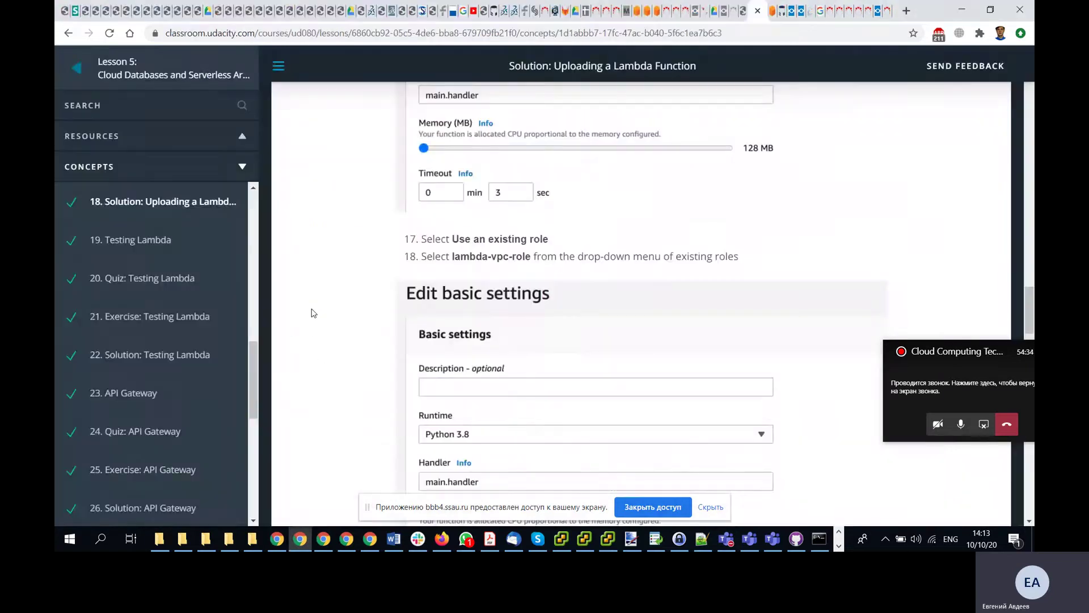
pyautogui.scroll(-1, 311, 313)
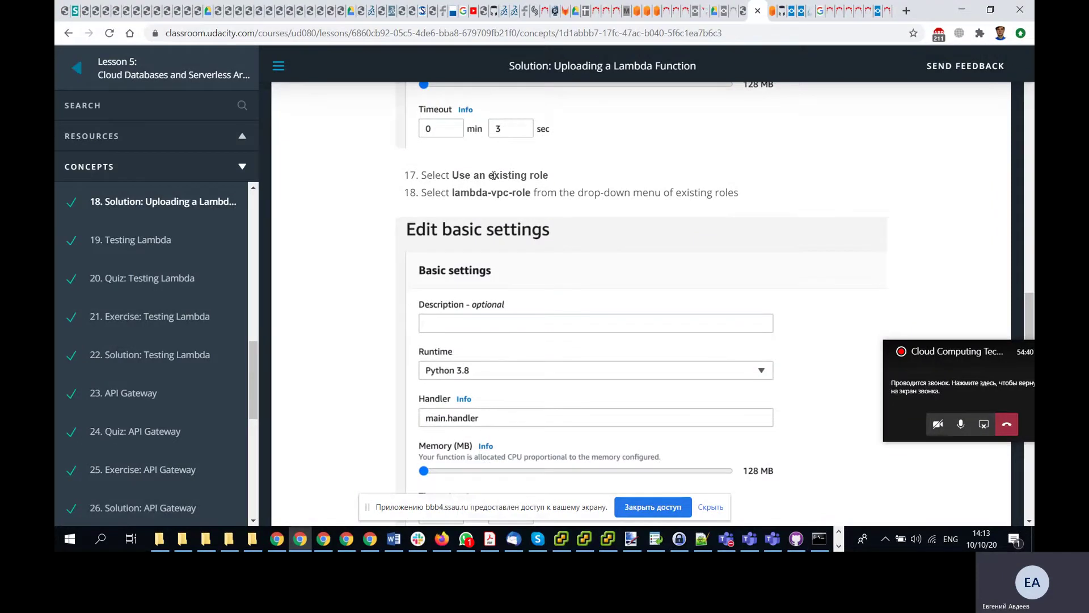
pyautogui.hotkey('alt', 'Tab')
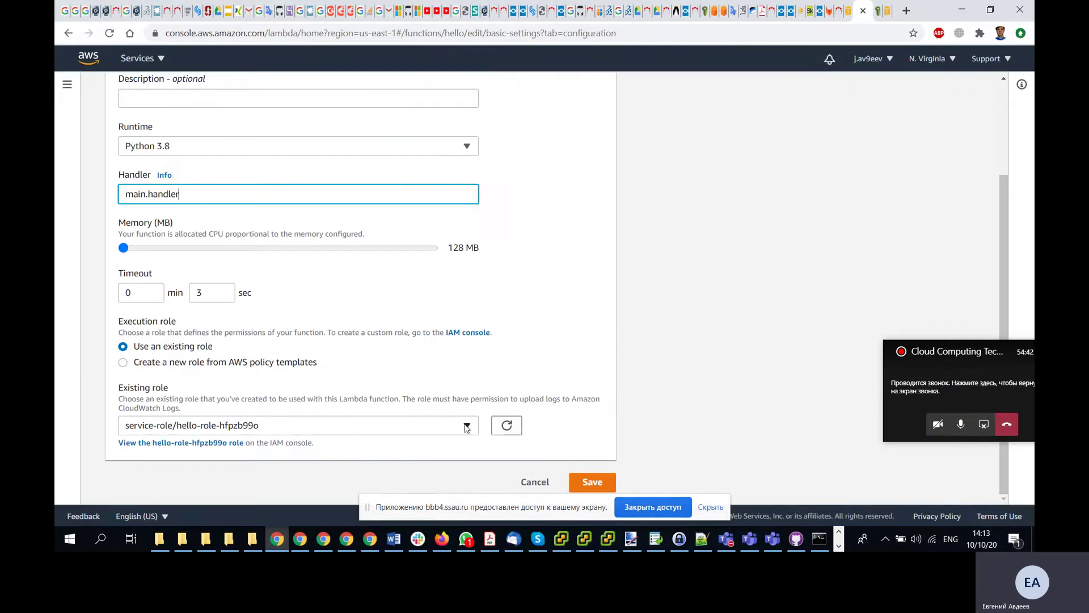
pyautogui.click(466, 427)
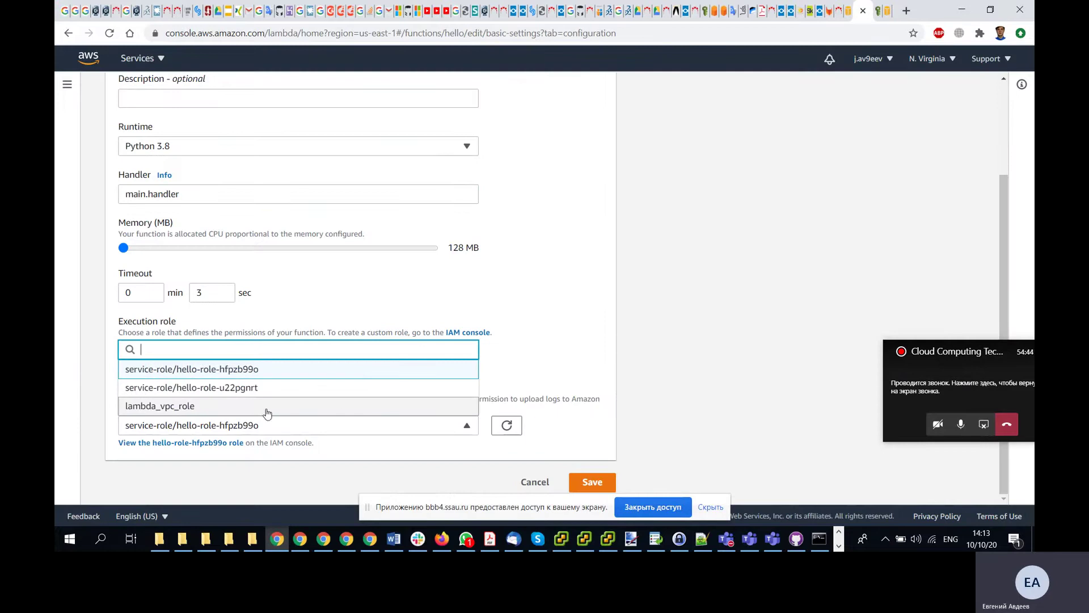
pyautogui.click(241, 406)
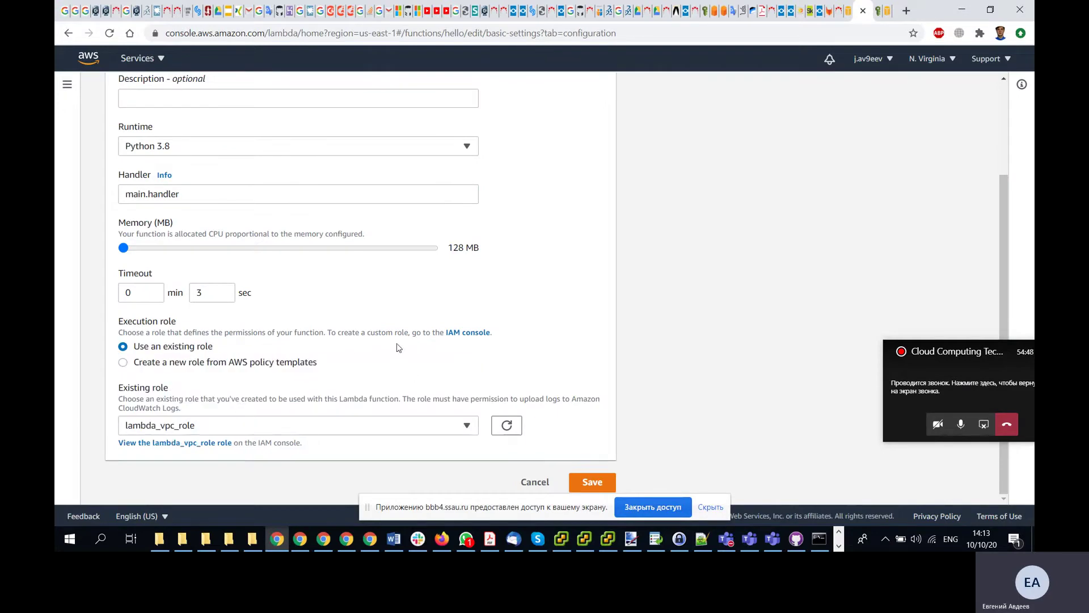
# - Check the lesson steps, then save the basic settings
pyautogui.hotkey('alt', 'Tab')
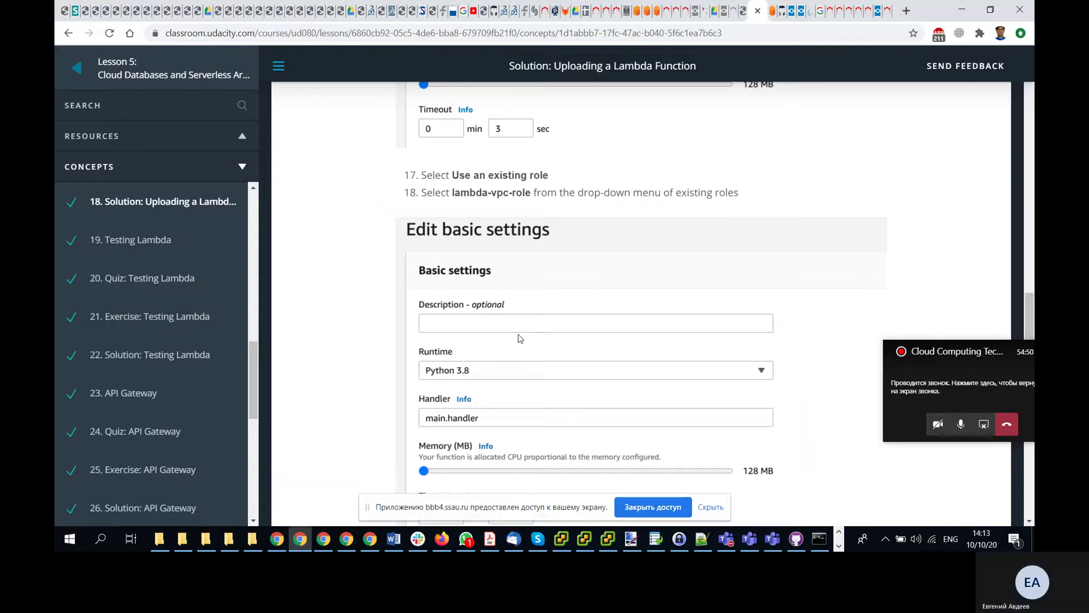
pyautogui.scroll(-4, 521, 339)
pyautogui.scroll(-3, 520, 339)
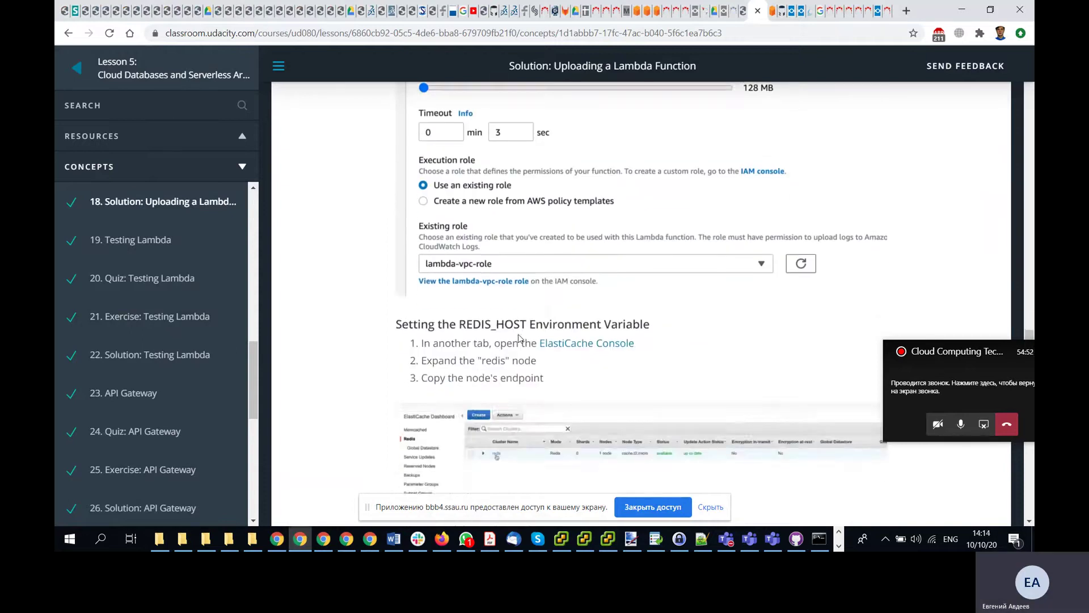
pyautogui.scroll(3, 520, 339)
pyautogui.scroll(-3, 521, 339)
pyautogui.scroll(6, 518, 339)
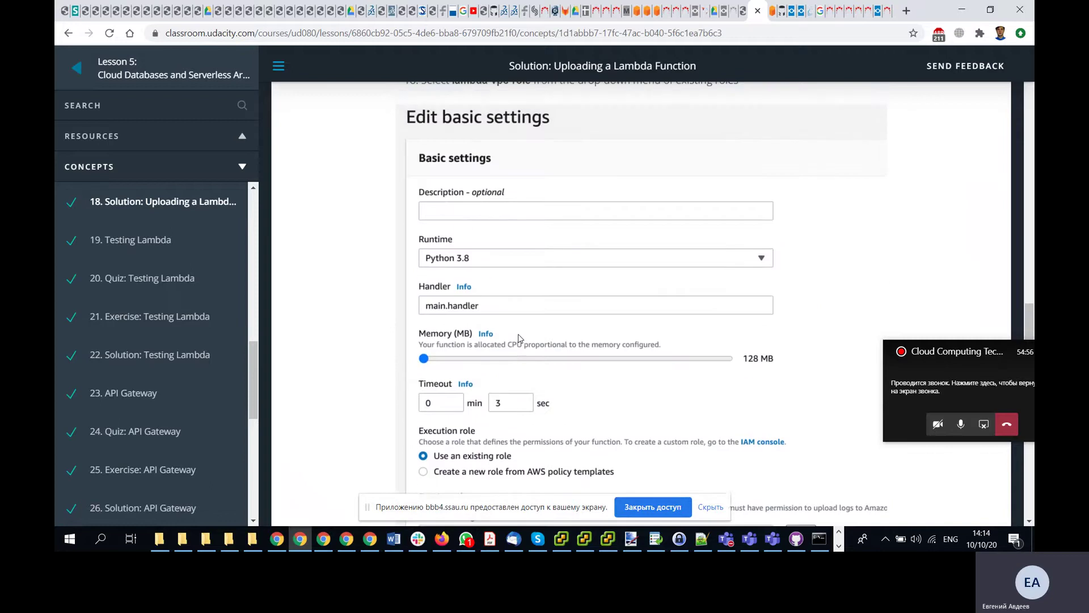
pyautogui.scroll(-6, 520, 339)
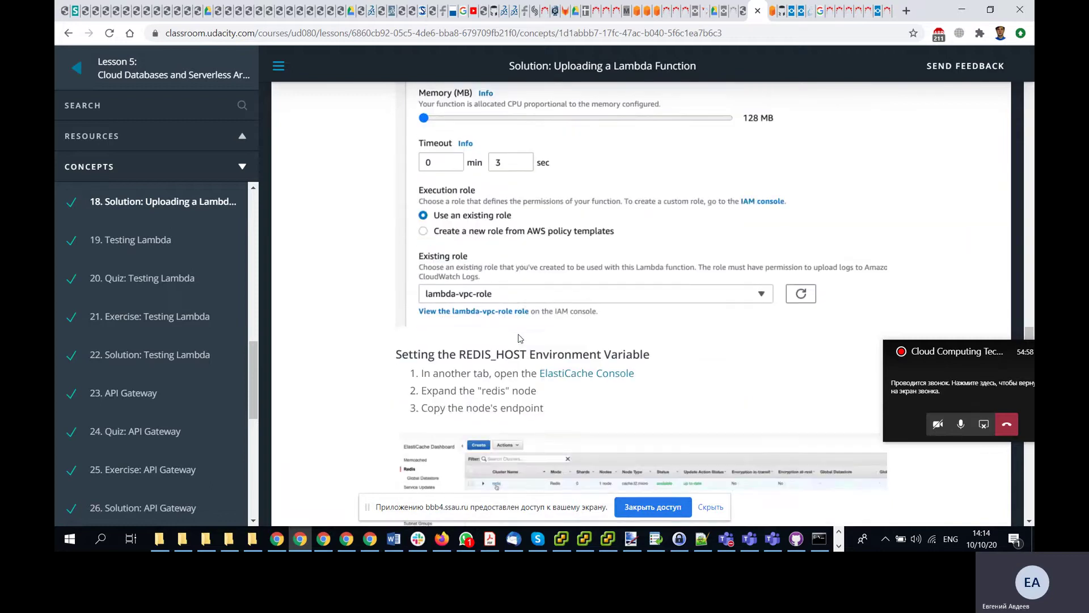
pyautogui.scroll(-1, 520, 339)
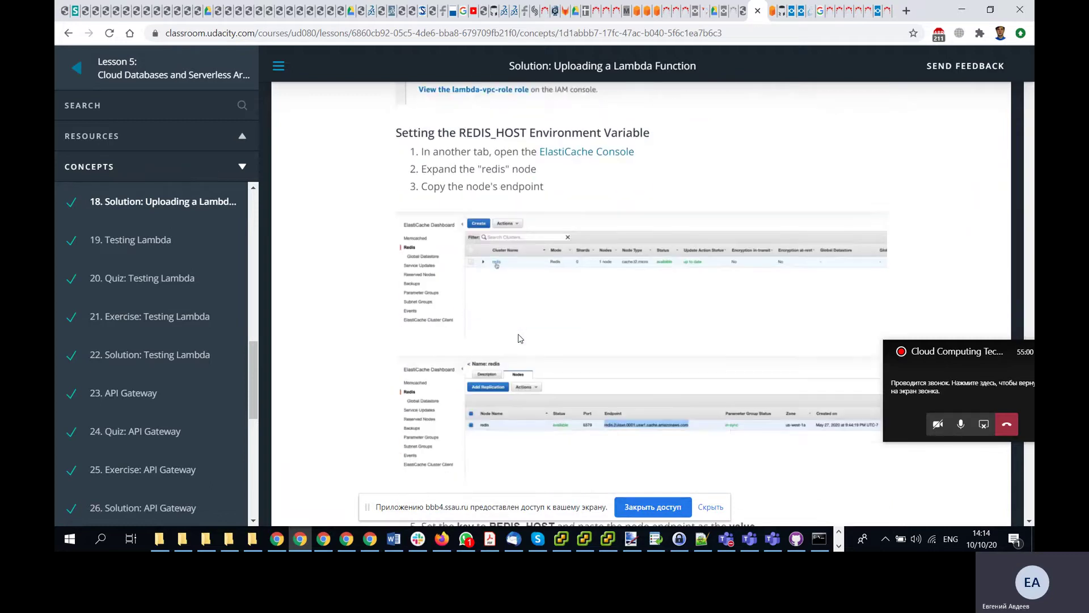
pyautogui.hotkey('alt', 'Tab')
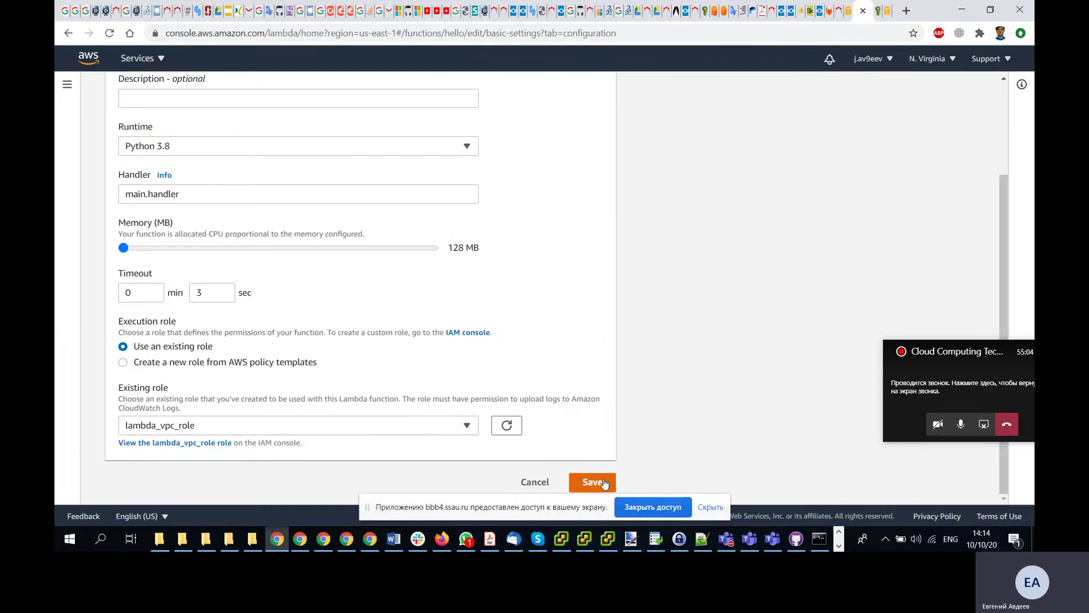
pyautogui.click(604, 483)
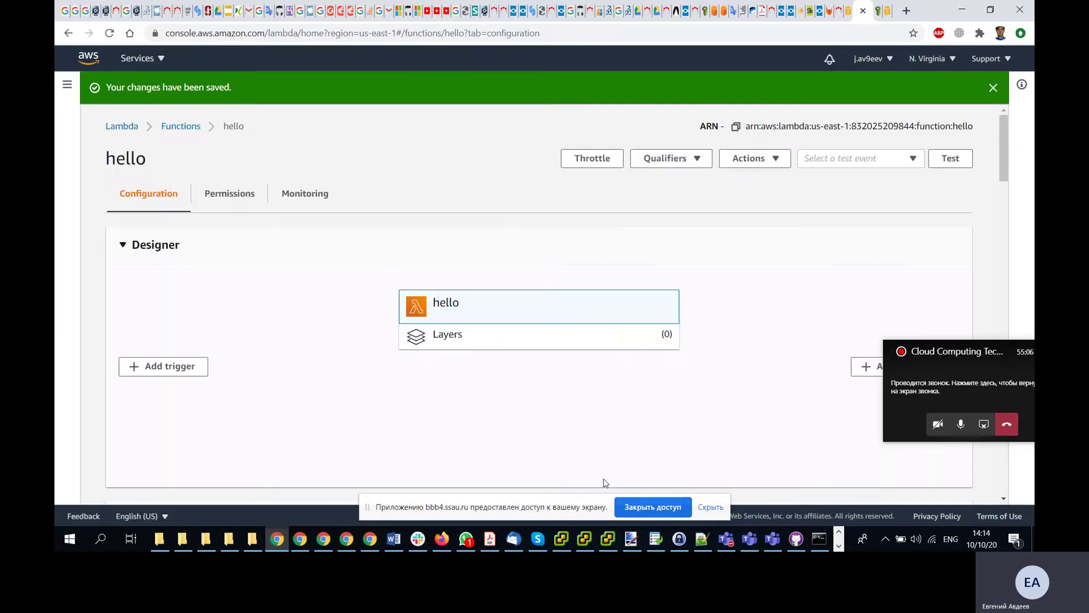
# - Leave the saved hello function page for the Ohio-region VPC Dashboard tab
pyautogui.scroll(-10, 499, 319)
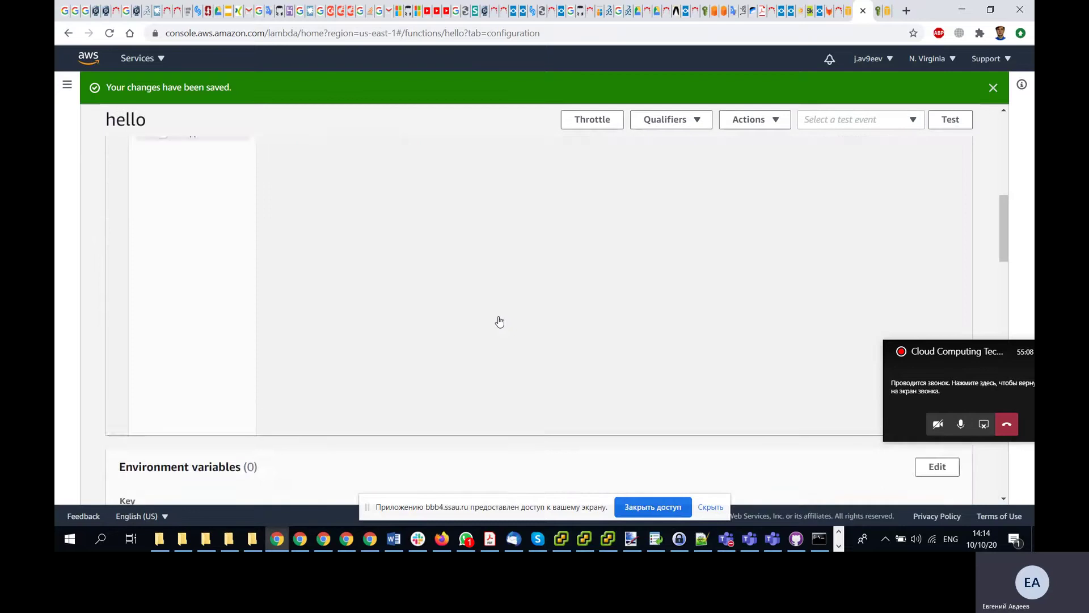
pyautogui.scroll(2, 499, 322)
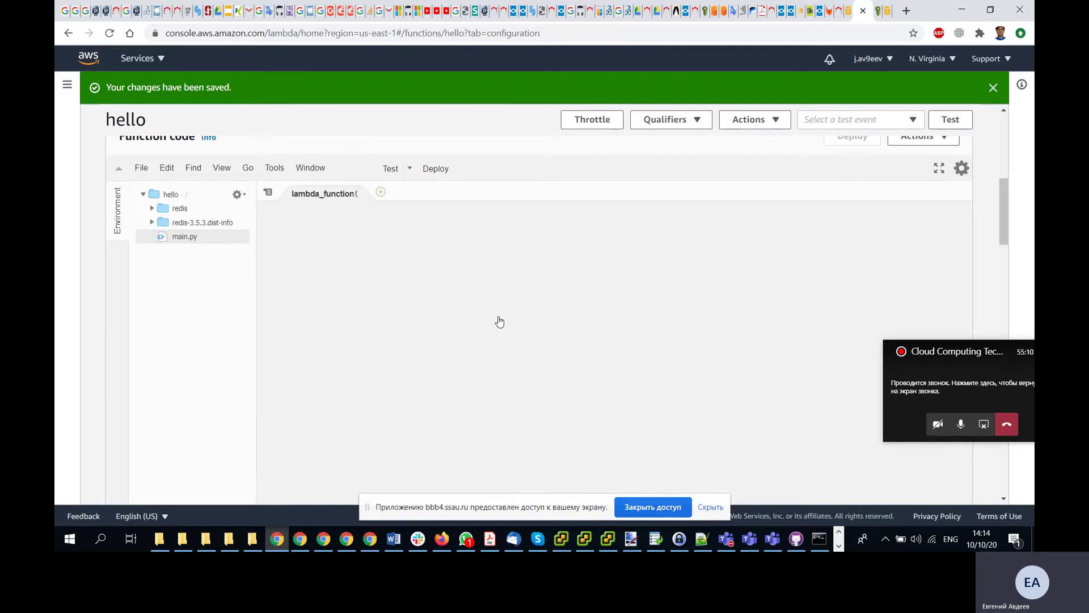
pyautogui.hotkey('alt', 'Tab')
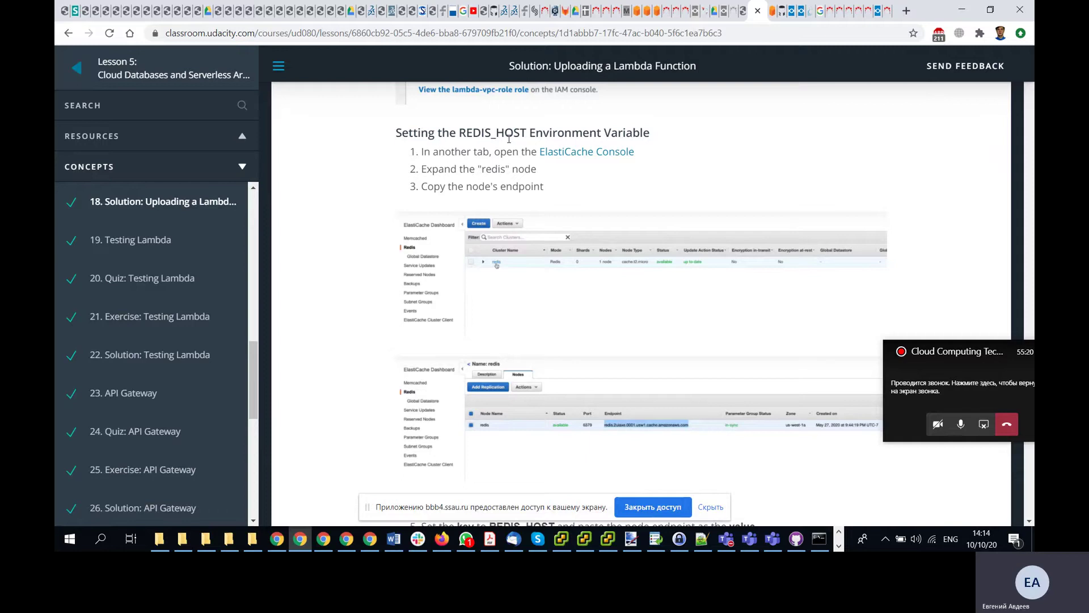
pyautogui.hotkey('alt', 'Tab')
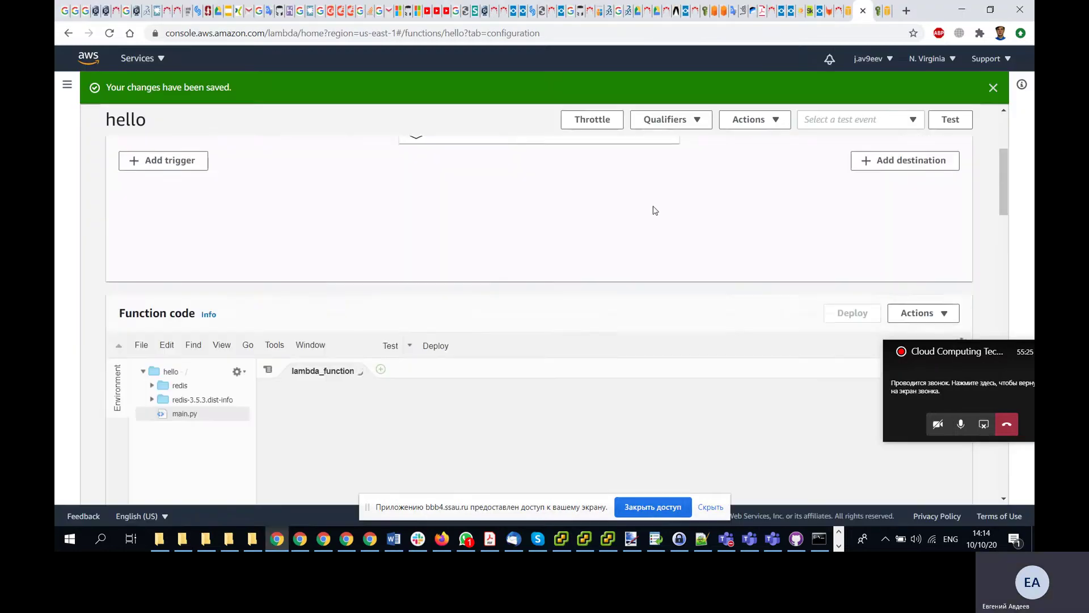
pyautogui.scroll(3, 651, 209)
pyautogui.click(848, 21)
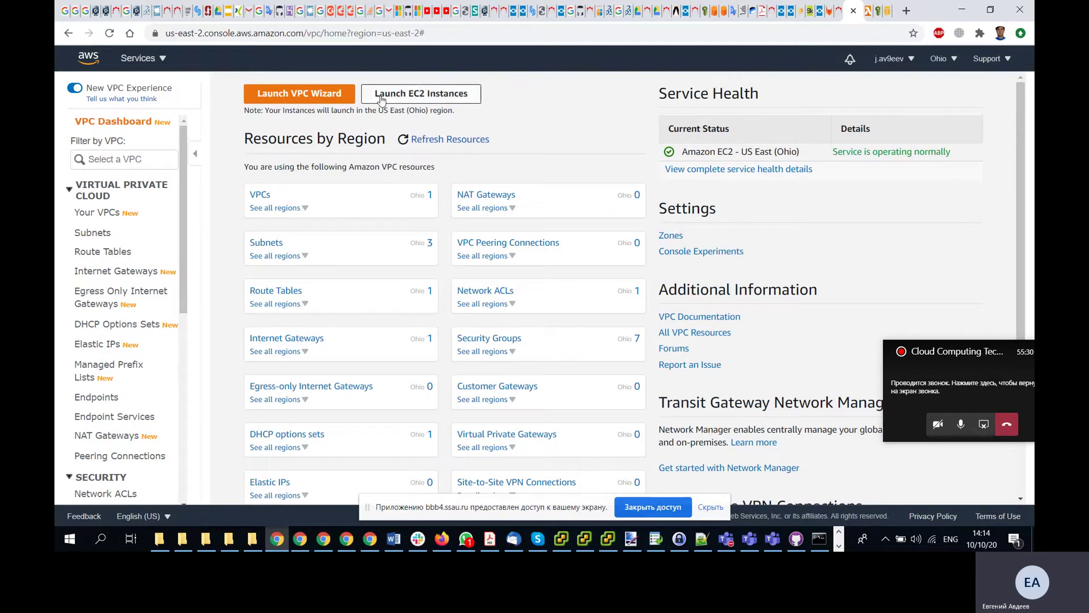
# - After a brief look at the VPC list, search services for 'ela' and open ElastiCache
pyautogui.click(158, 66)
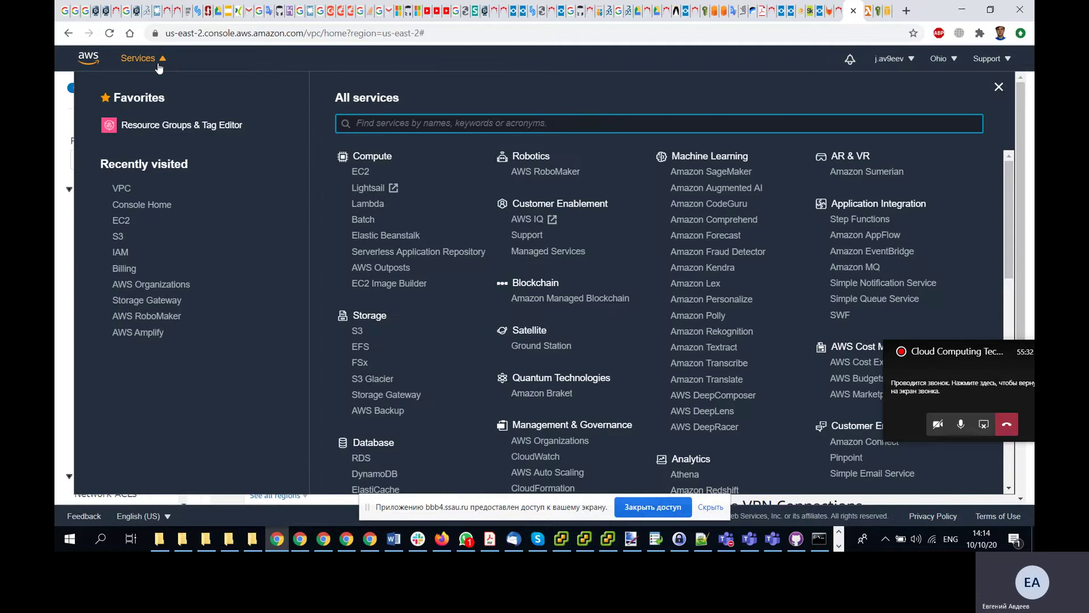
pyautogui.click(158, 66)
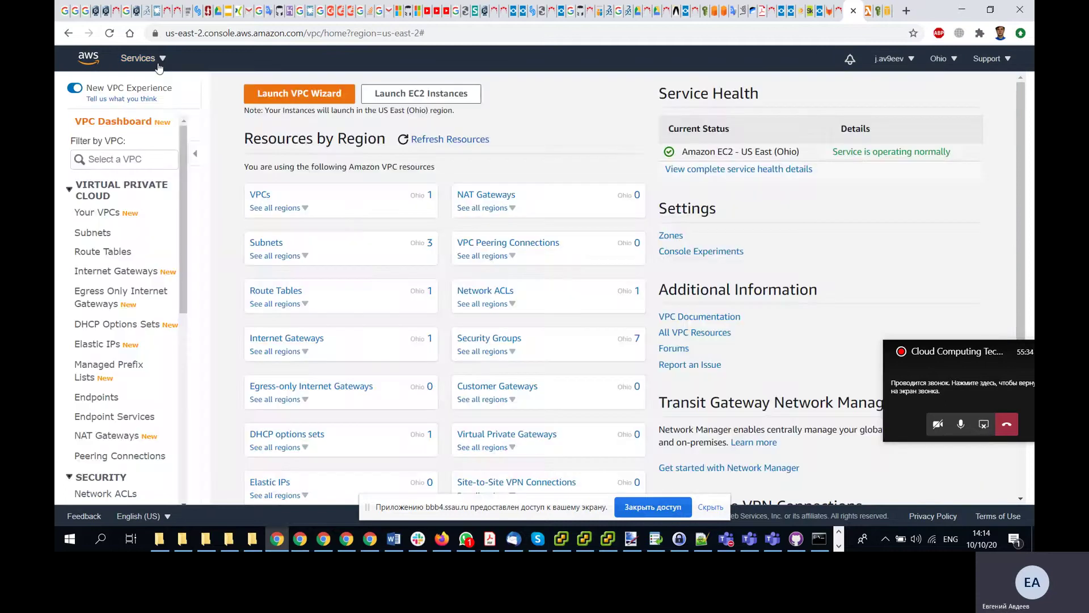
pyautogui.click(95, 213)
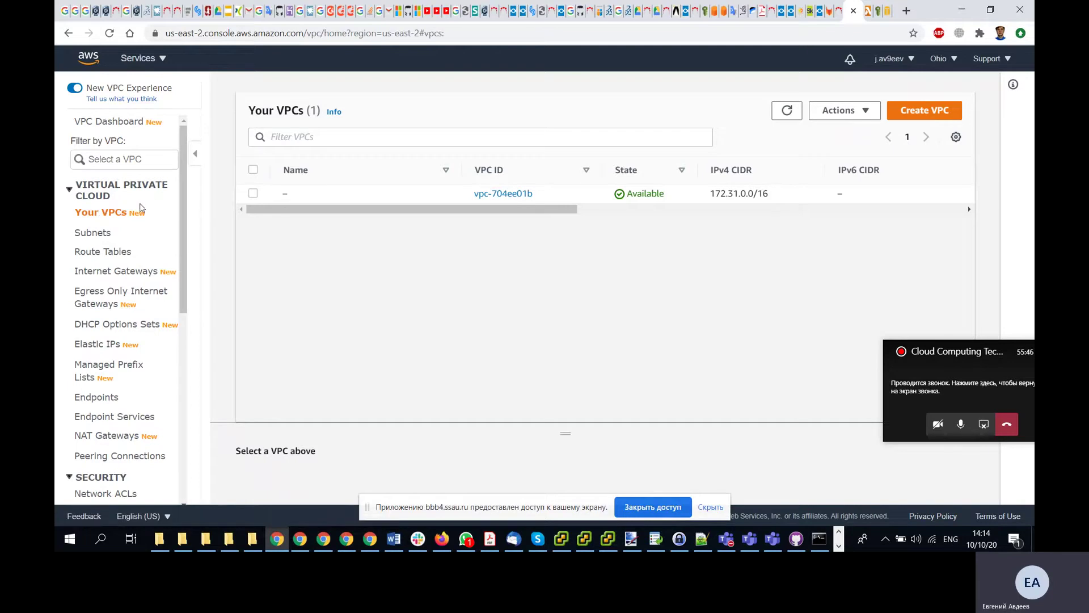
pyautogui.click(309, 138)
pyautogui.write('r')
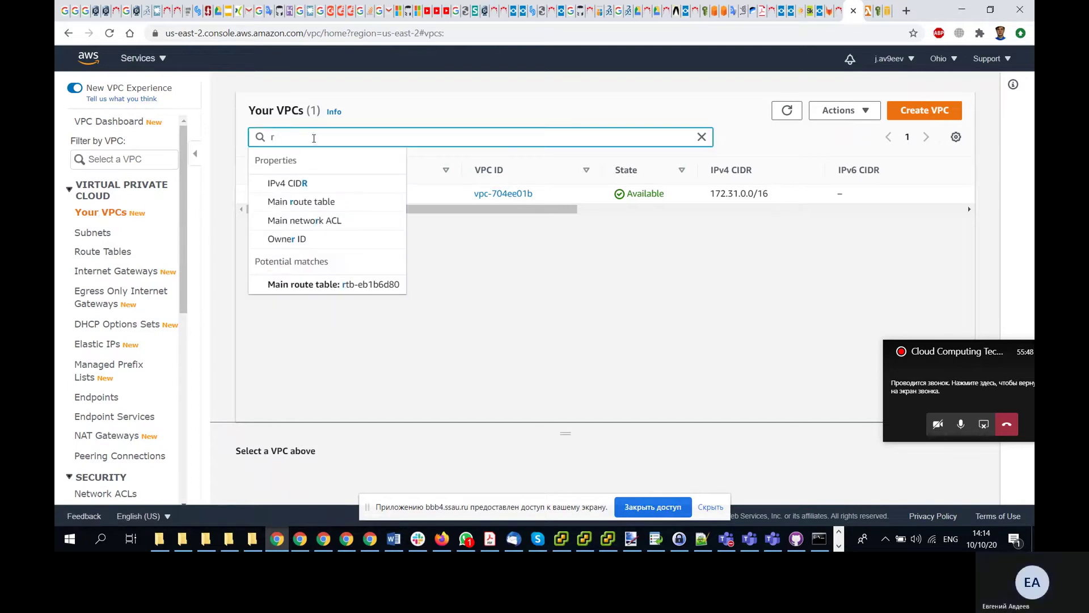
pyautogui.press('BackSpace')
pyautogui.click(157, 64)
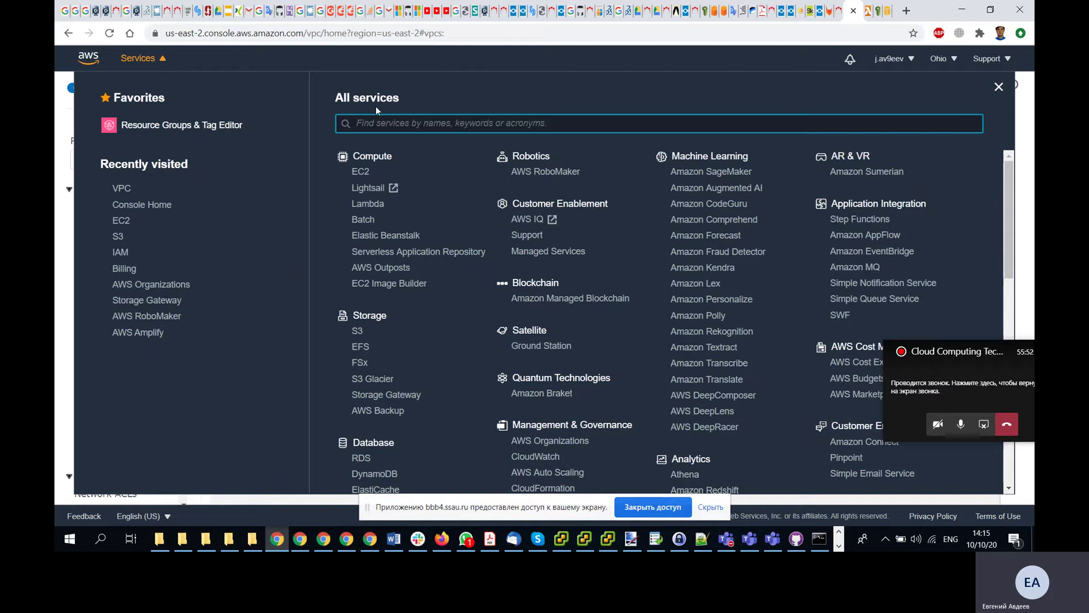
pyautogui.write('ela')
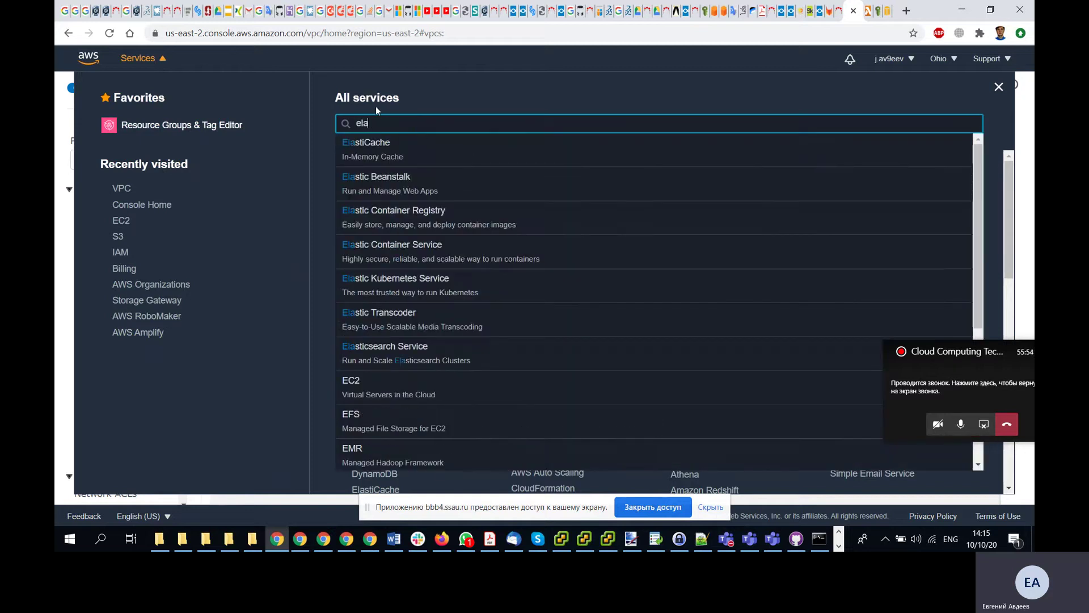
pyautogui.click(379, 155)
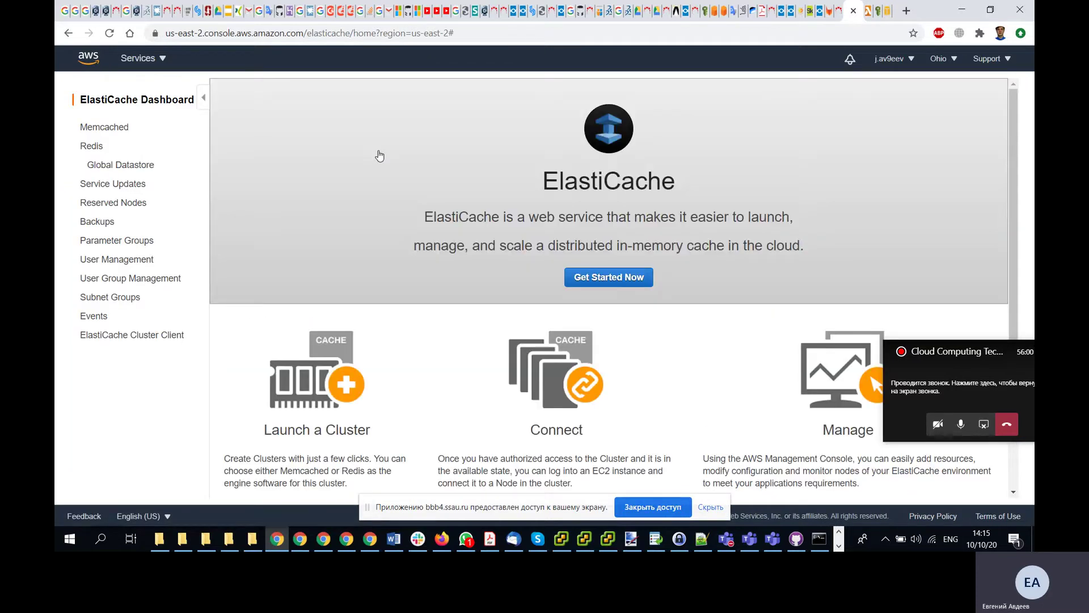
# - Refresh the Redis cluster list, check Global Datastore and Memcached, and confirm no Redis clusters exist
pyautogui.click(91, 146)
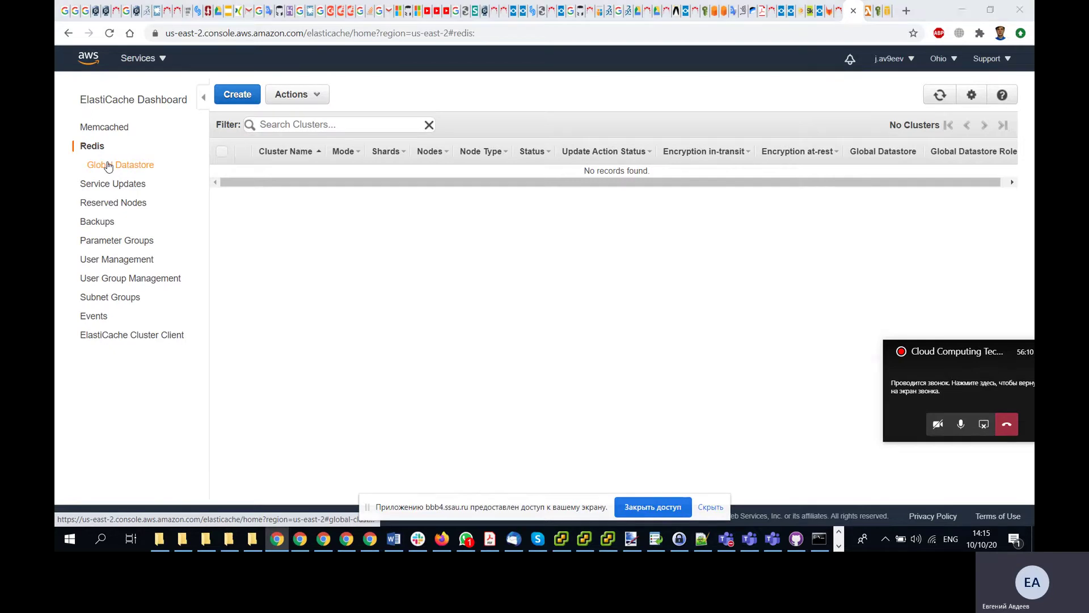
pyautogui.hotkey('alt', 'Tab')
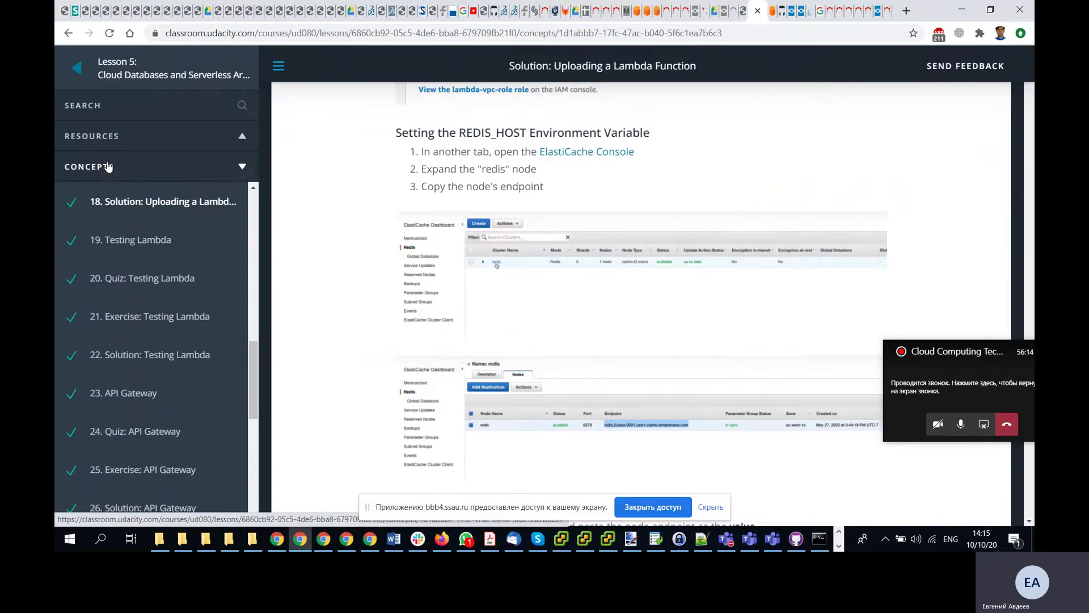
pyautogui.hotkey('alt', 'Tab')
pyautogui.click(941, 95)
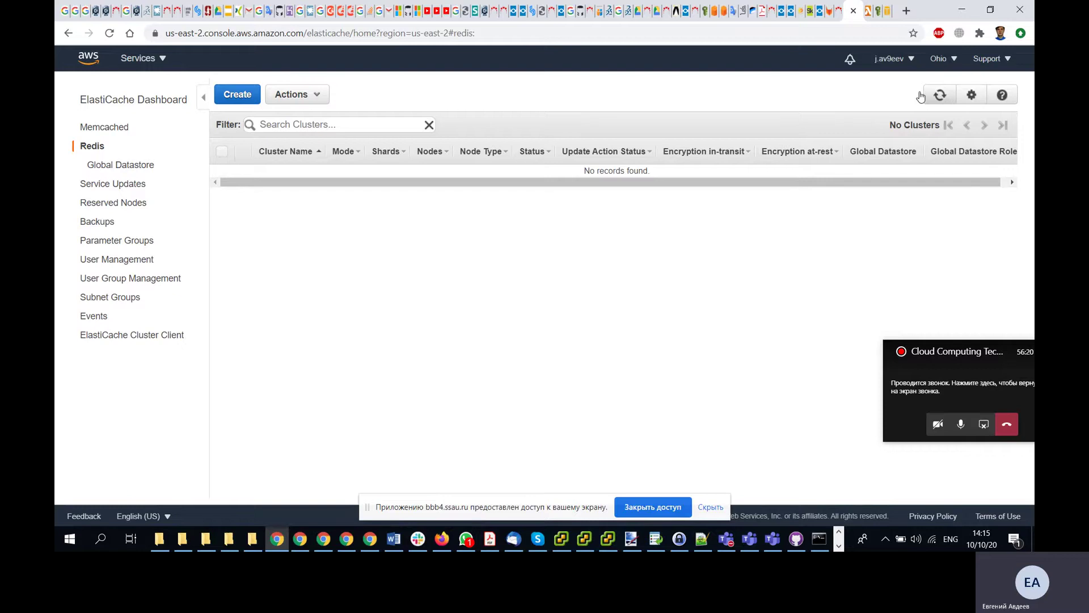
pyautogui.click(119, 166)
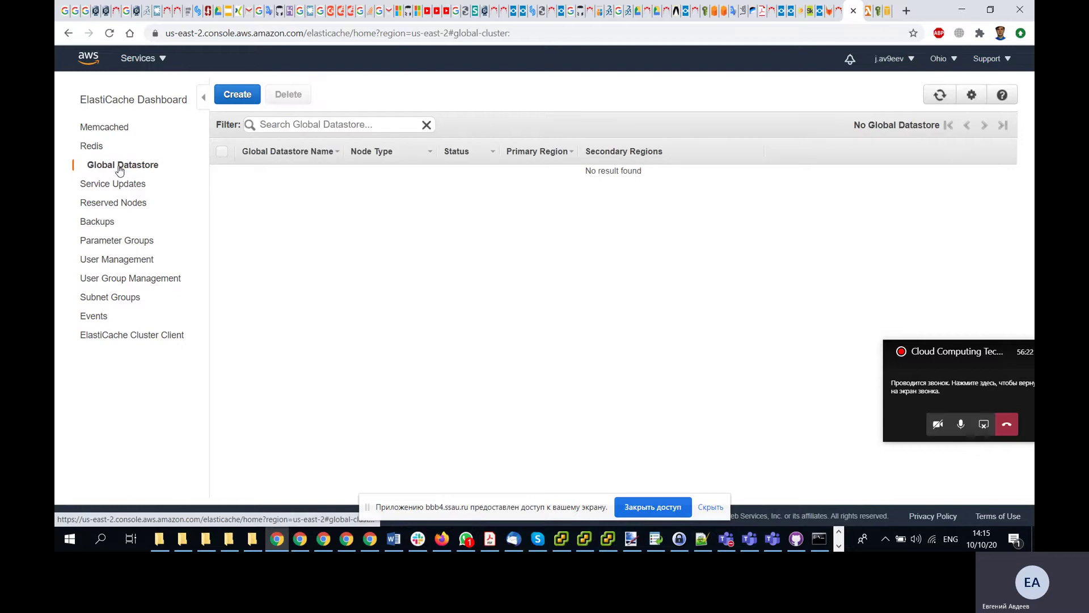
pyautogui.click(100, 149)
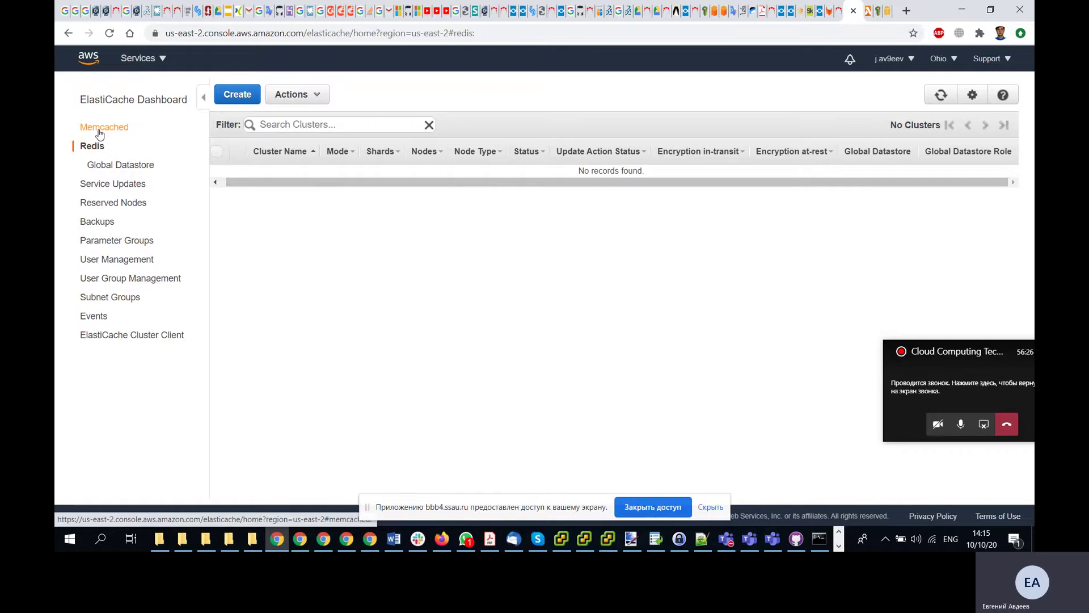
pyautogui.click(100, 127)
pyautogui.click(91, 147)
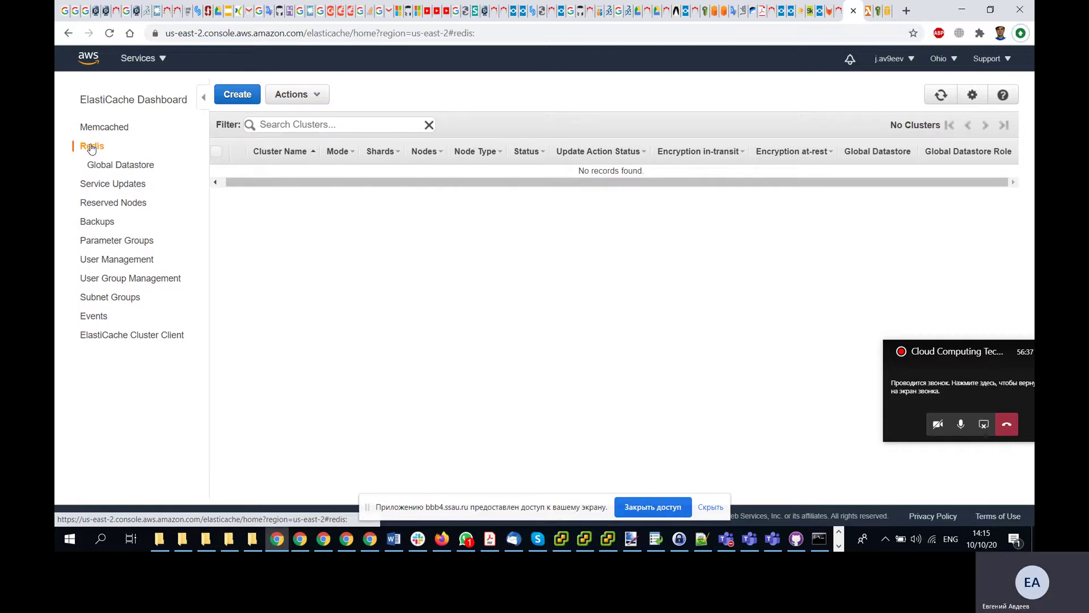
# - Glance at the Lambda hello page, then start a new Redis cluster from the ElastiCache dashboard
pyautogui.click(868, 10)
pyautogui.scroll(-5, 664, 267)
pyautogui.scroll(5, 663, 264)
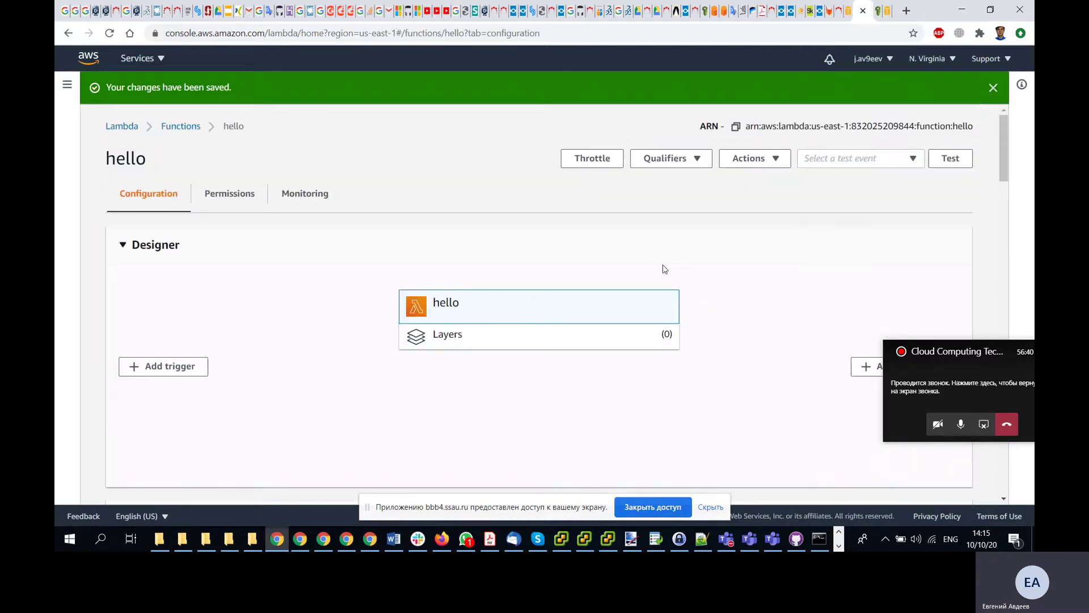
pyautogui.click(849, 22)
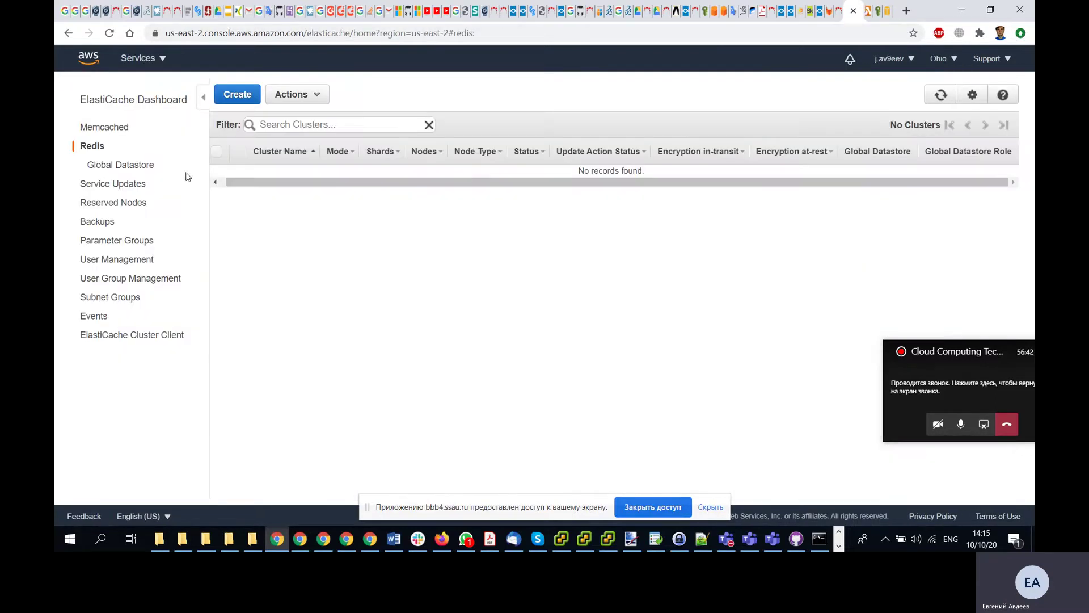
pyautogui.click(241, 97)
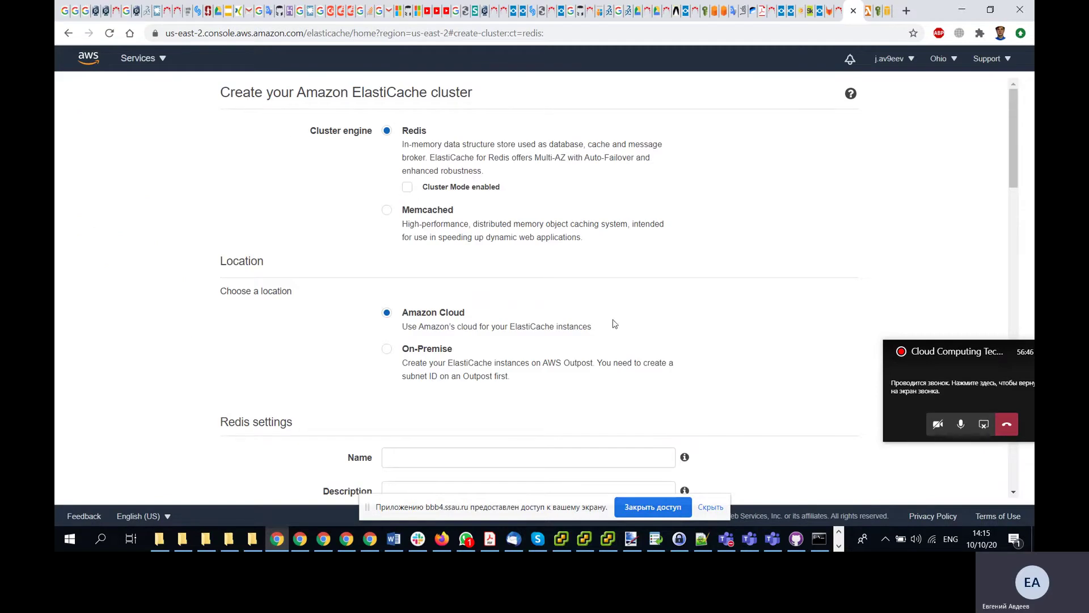
# - Name the cluster redis and set Number of replicas to 0
pyautogui.scroll(-3, 665, 359)
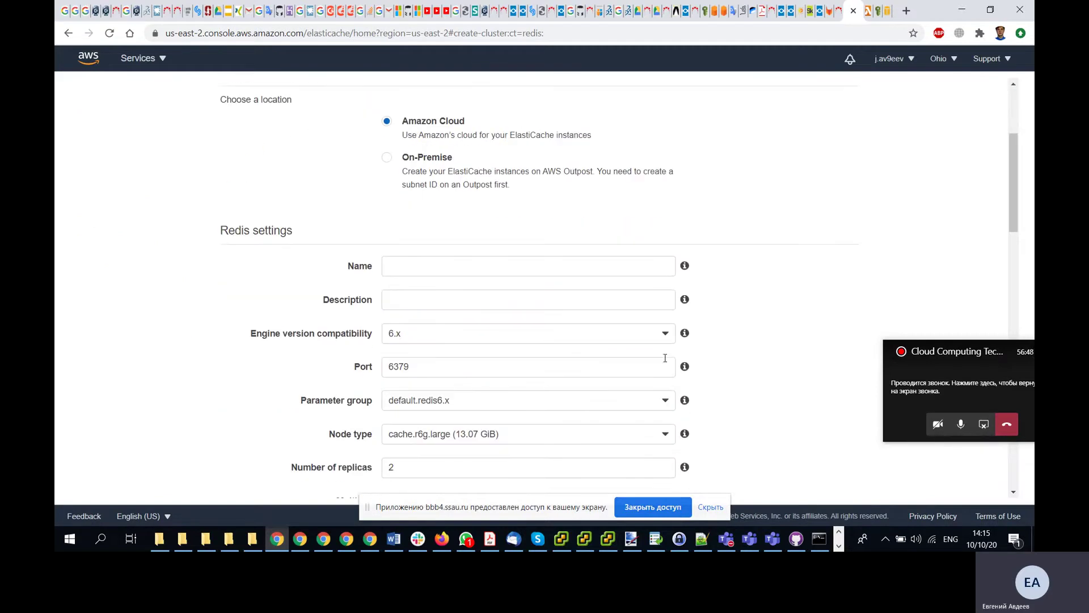
pyautogui.click(435, 271)
pyautogui.write('redis')
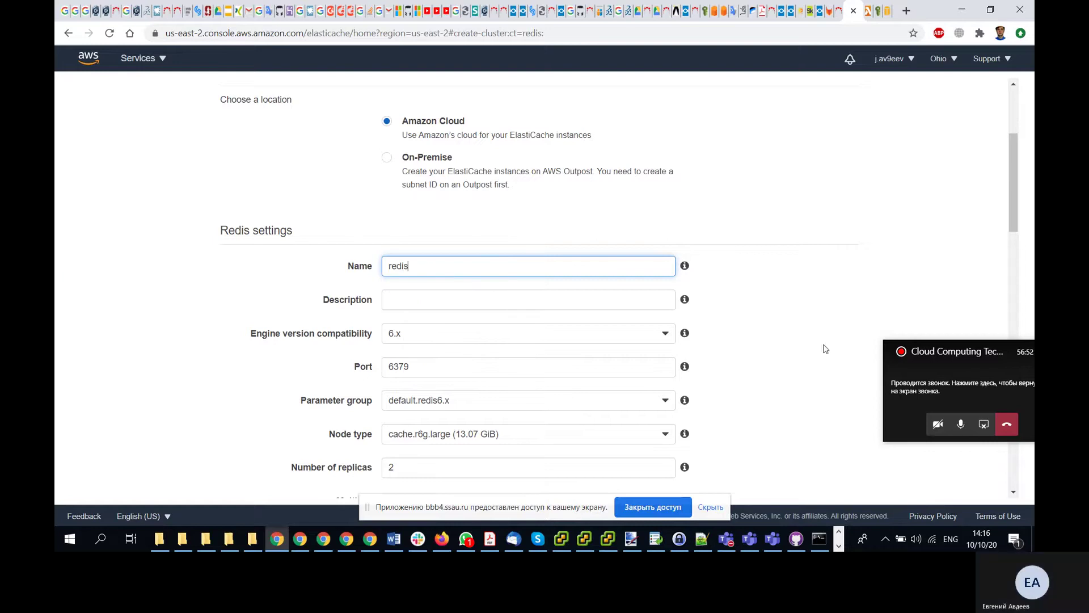
pyautogui.click(834, 312)
pyautogui.scroll(-4, 835, 312)
pyautogui.scroll(1, 804, 294)
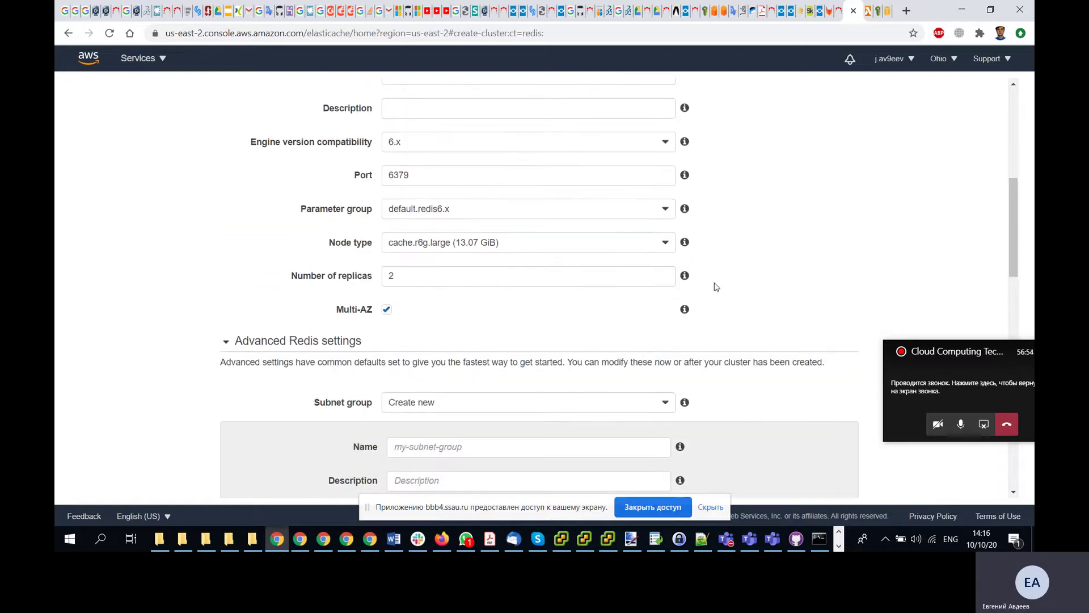
pyautogui.doubleClick(504, 282)
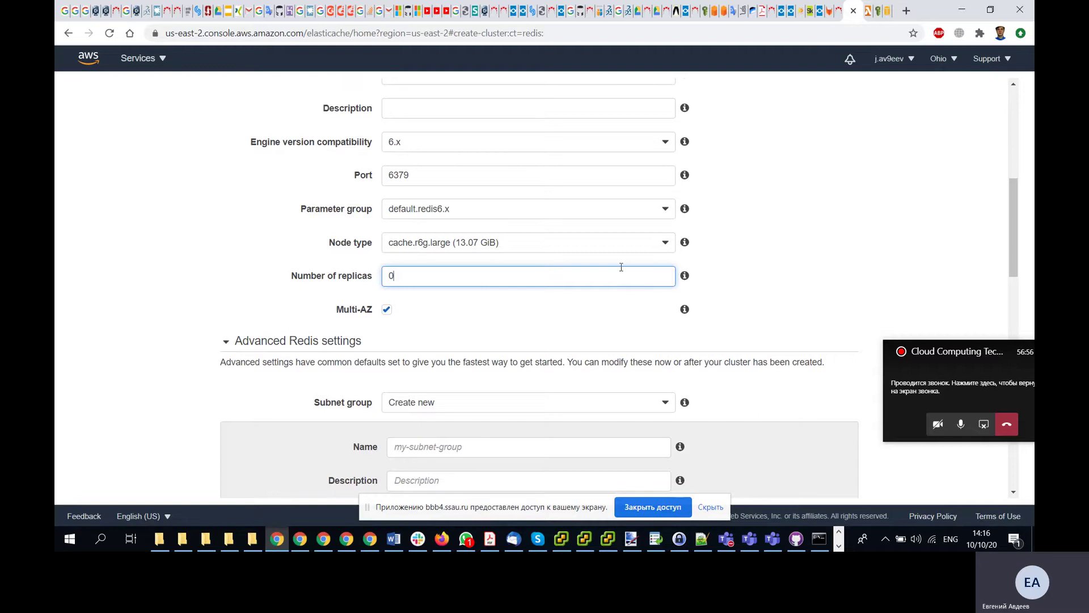
pyautogui.write('0')
# - Scroll down to the Subnet group options and bring the lecture PDF forward
pyautogui.scroll(-4, 837, 247)
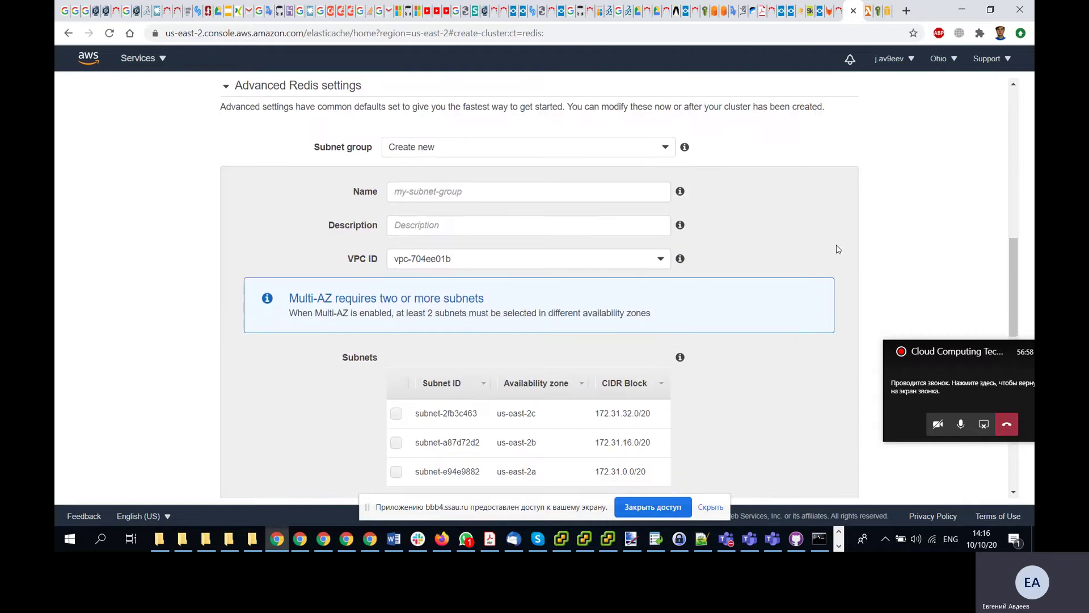
pyautogui.scroll(-1, 839, 249)
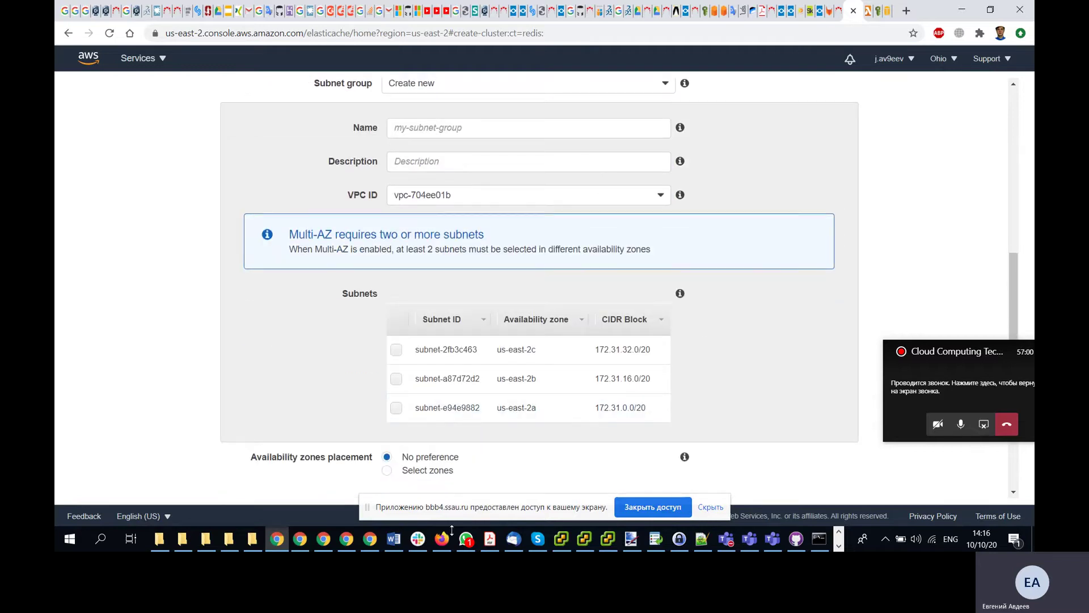
pyautogui.click(490, 539)
# - Find page 4's Create the ElastiCache Redis Instance steps and move the PDF to the right edge
pyautogui.scroll(15, 624, 394)
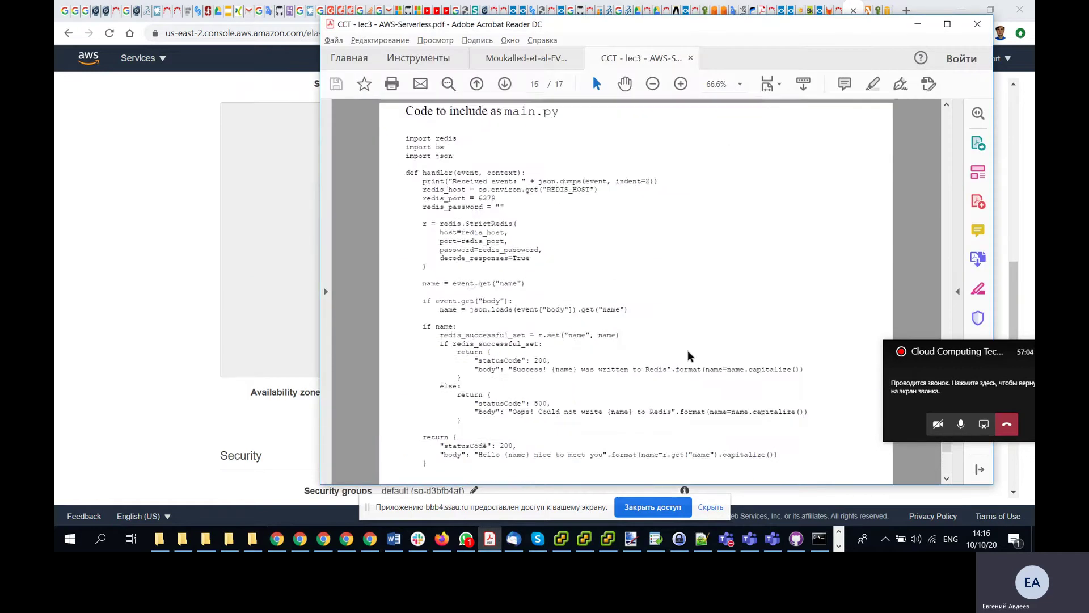
pyautogui.scroll(20, 688, 351)
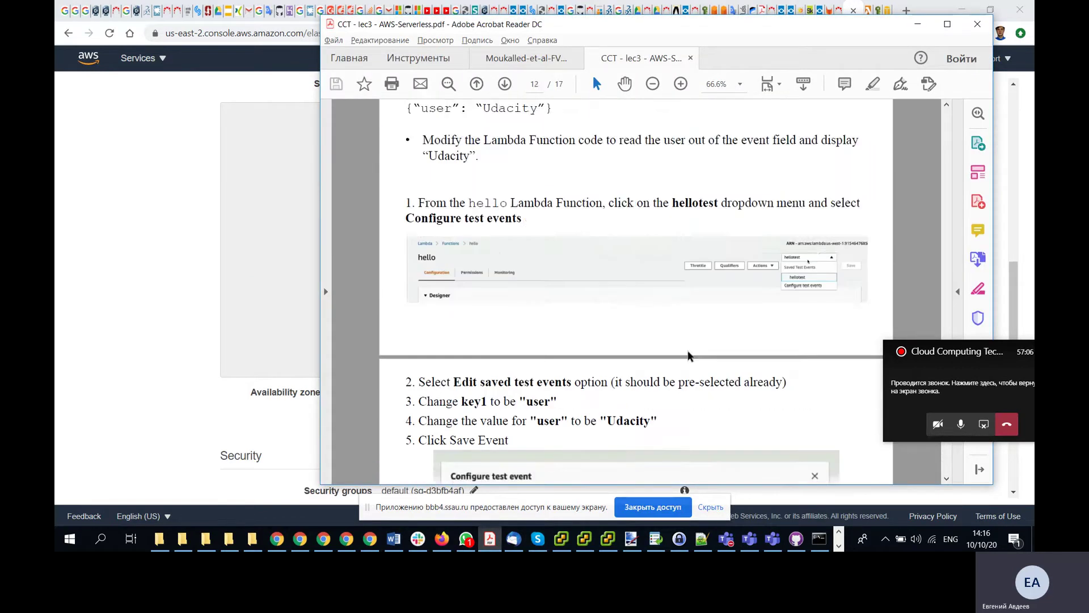
pyautogui.scroll(12, 690, 356)
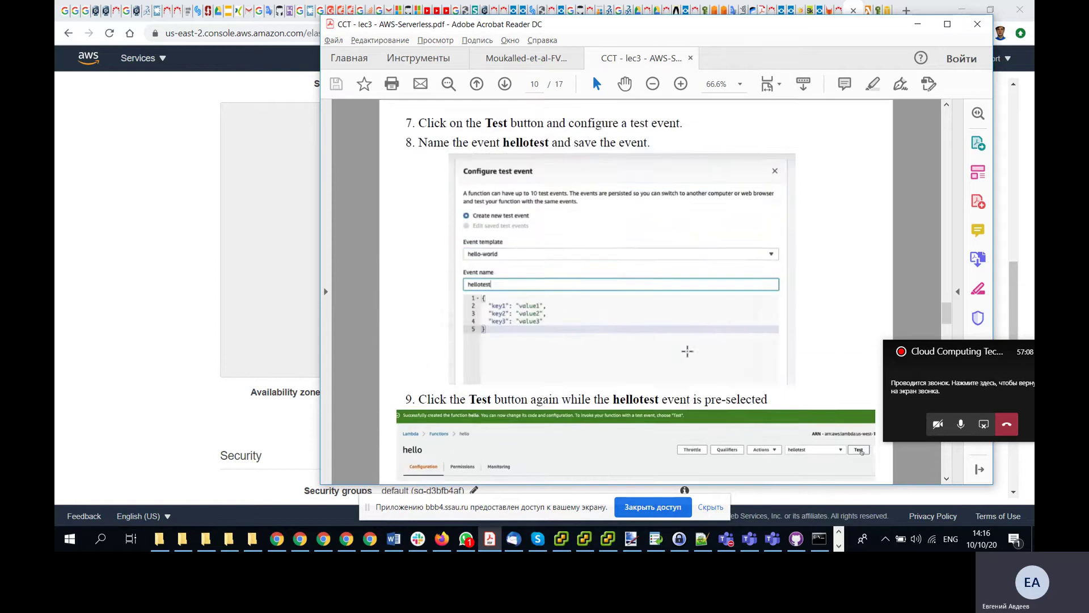
pyautogui.scroll(15, 687, 351)
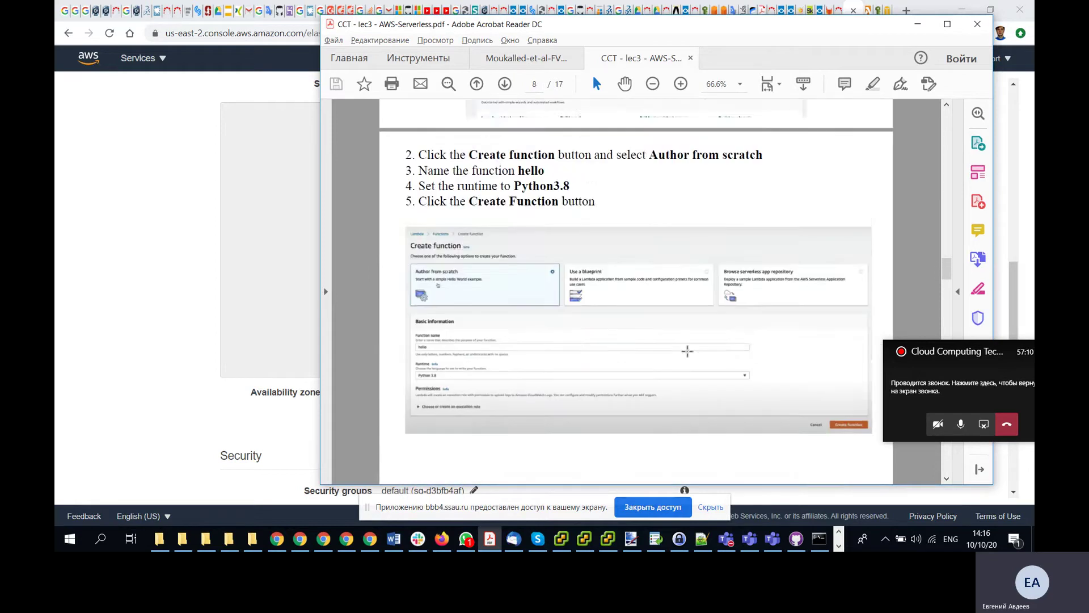
pyautogui.scroll(10, 689, 356)
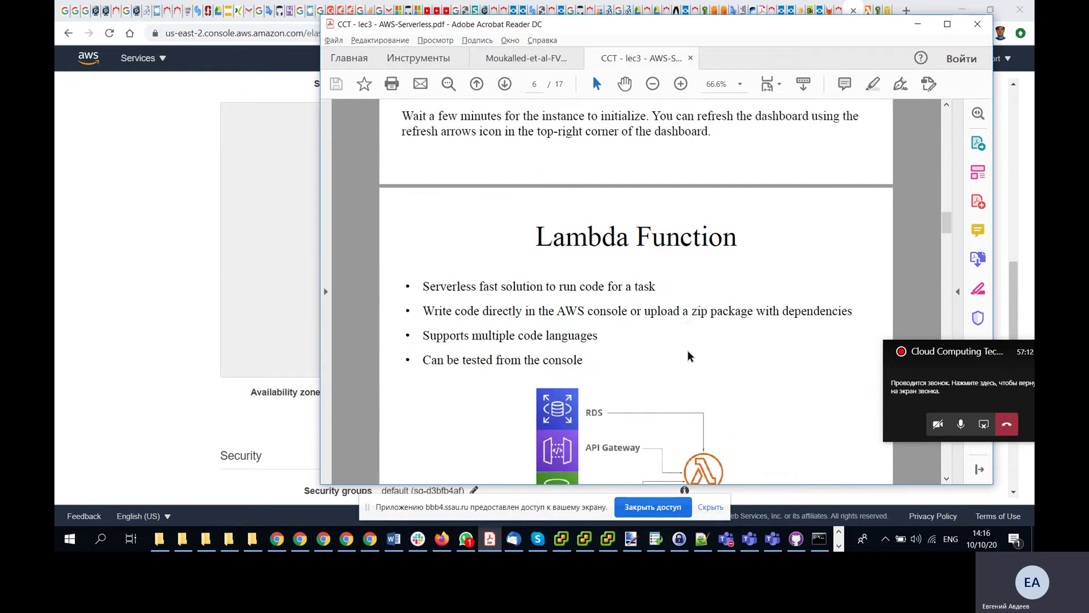
pyautogui.scroll(8, 688, 351)
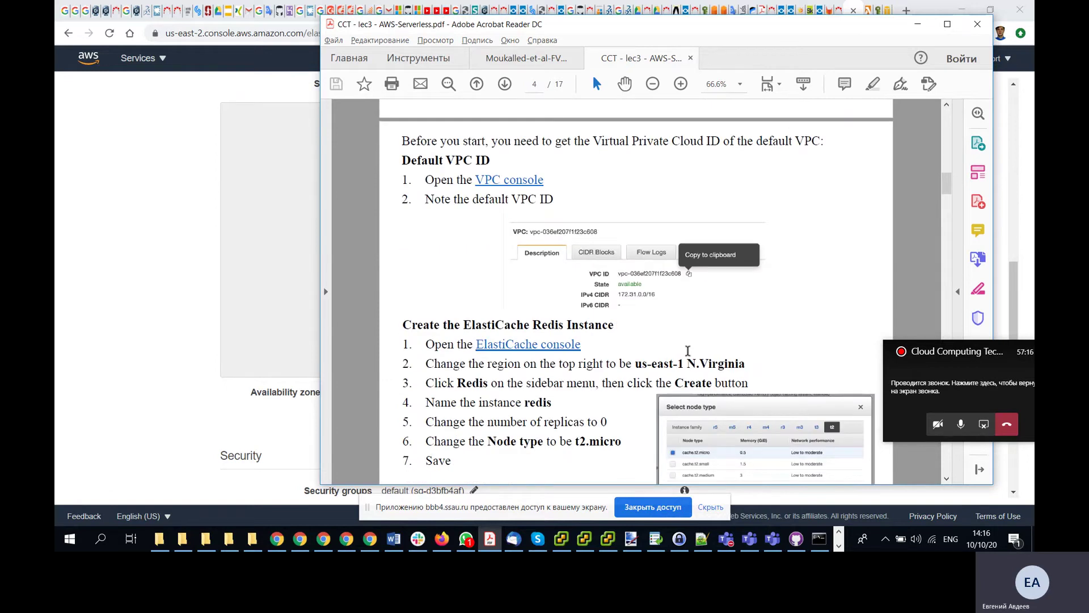
pyautogui.scroll(-8, 688, 351)
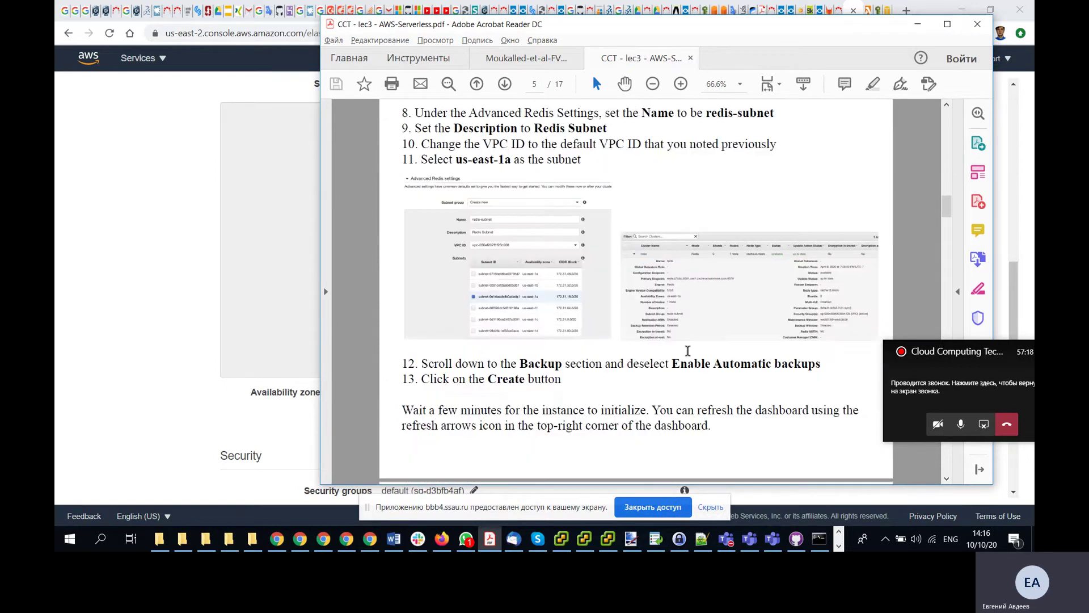
pyautogui.scroll(2, 687, 350)
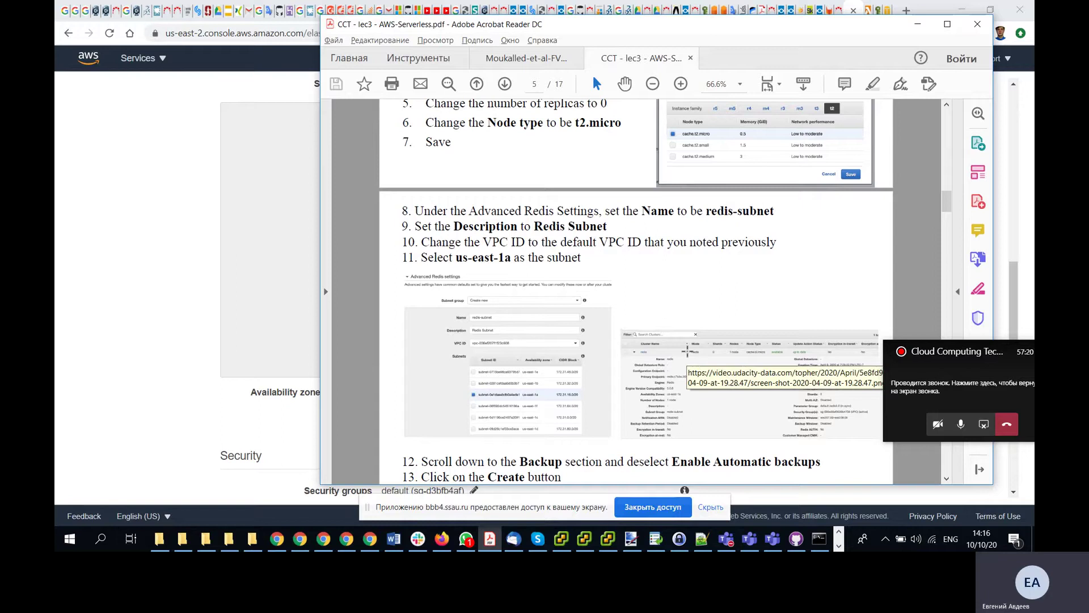
pyautogui.scroll(2, 688, 350)
pyautogui.scroll(2, 688, 352)
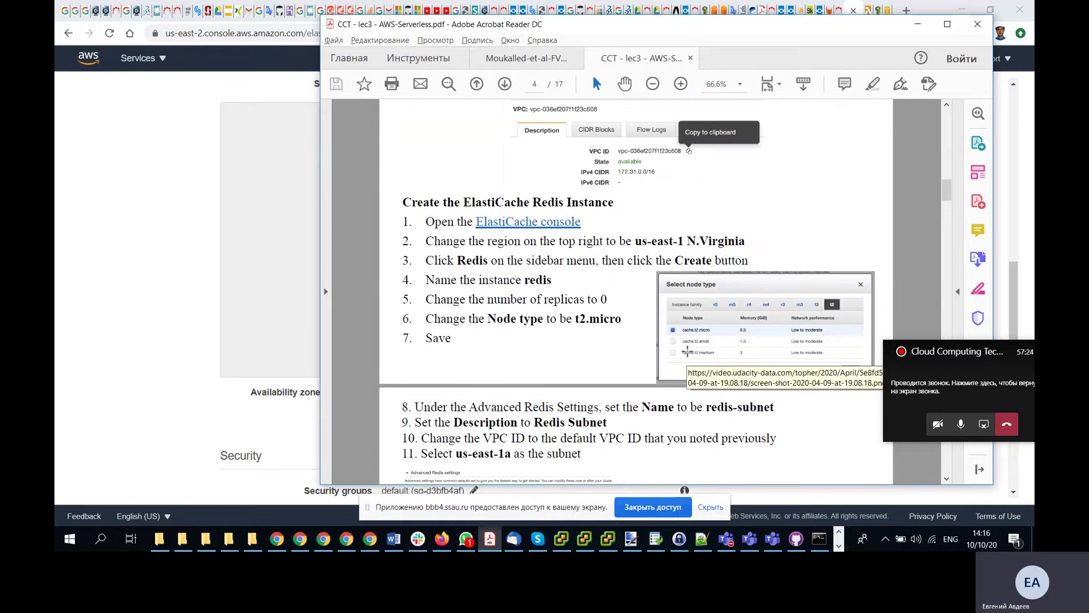
pyautogui.scroll(-2, 688, 351)
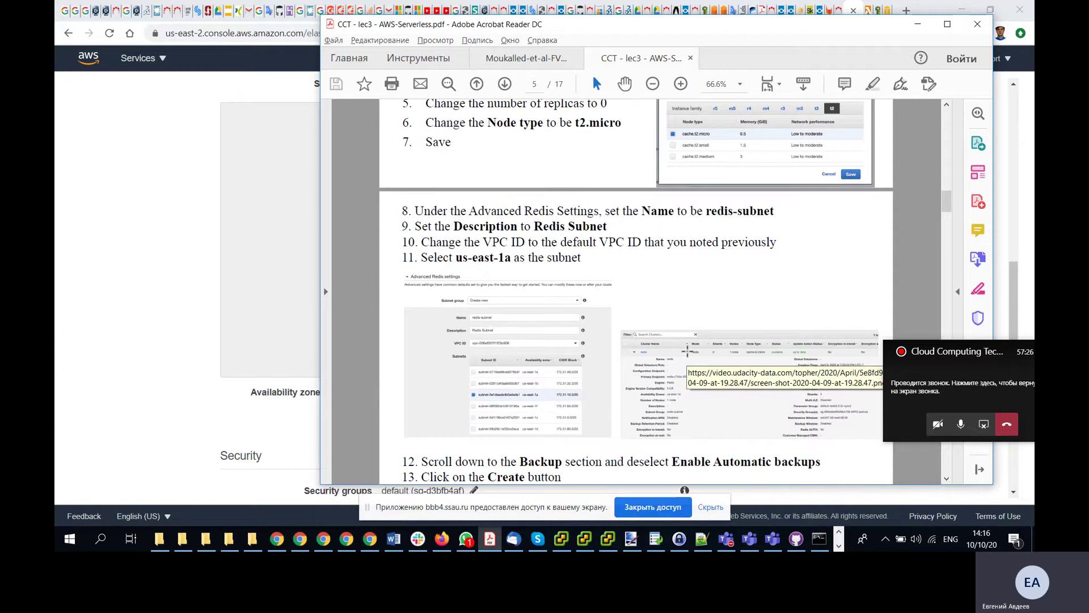
pyautogui.scroll(-2, 688, 350)
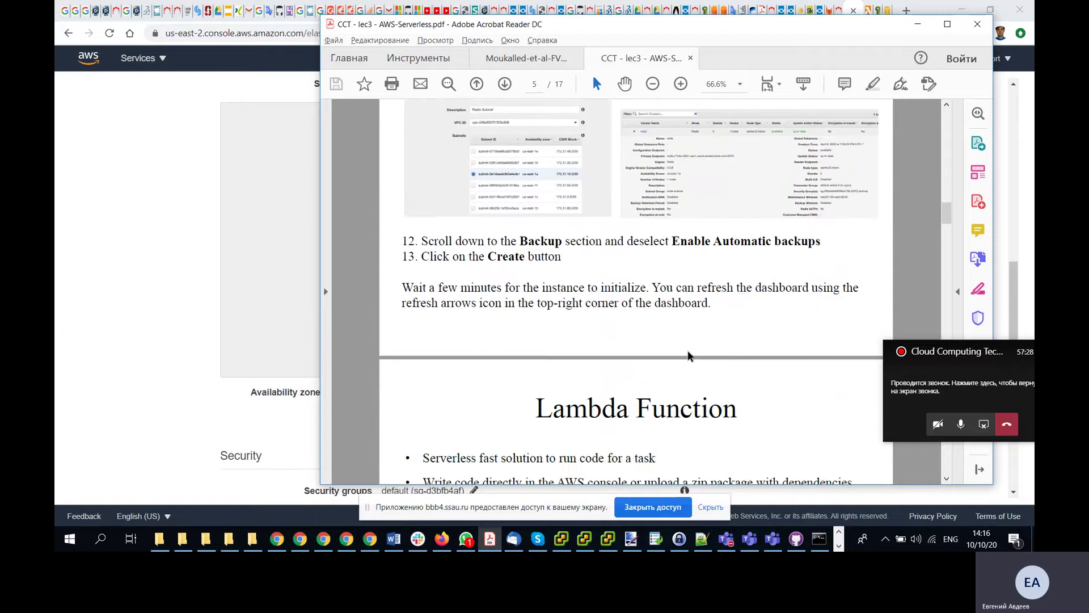
pyautogui.scroll(5, 687, 355)
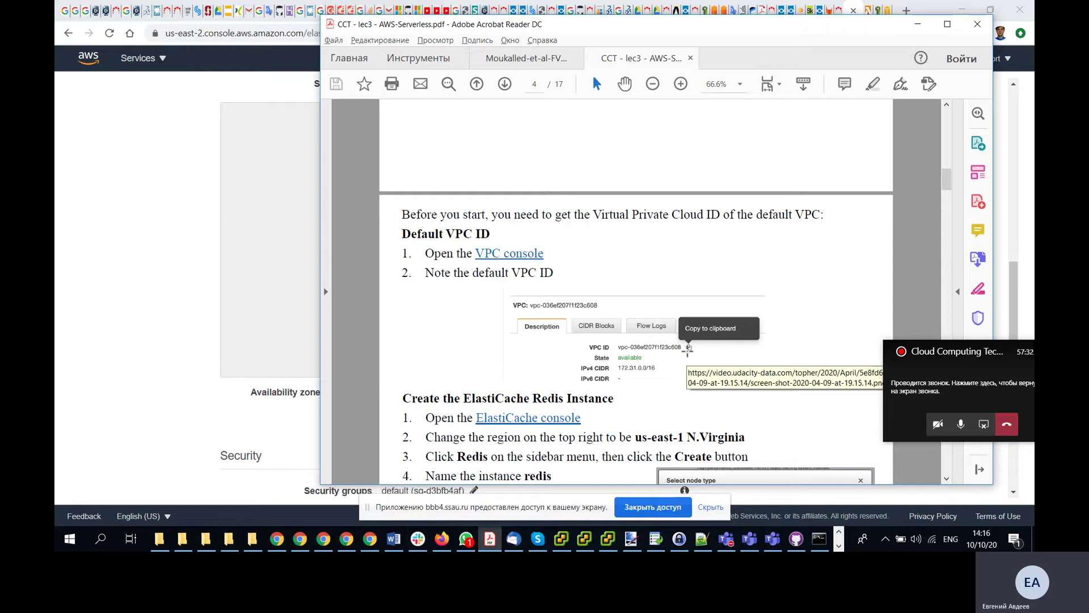
pyautogui.scroll(-1, 687, 351)
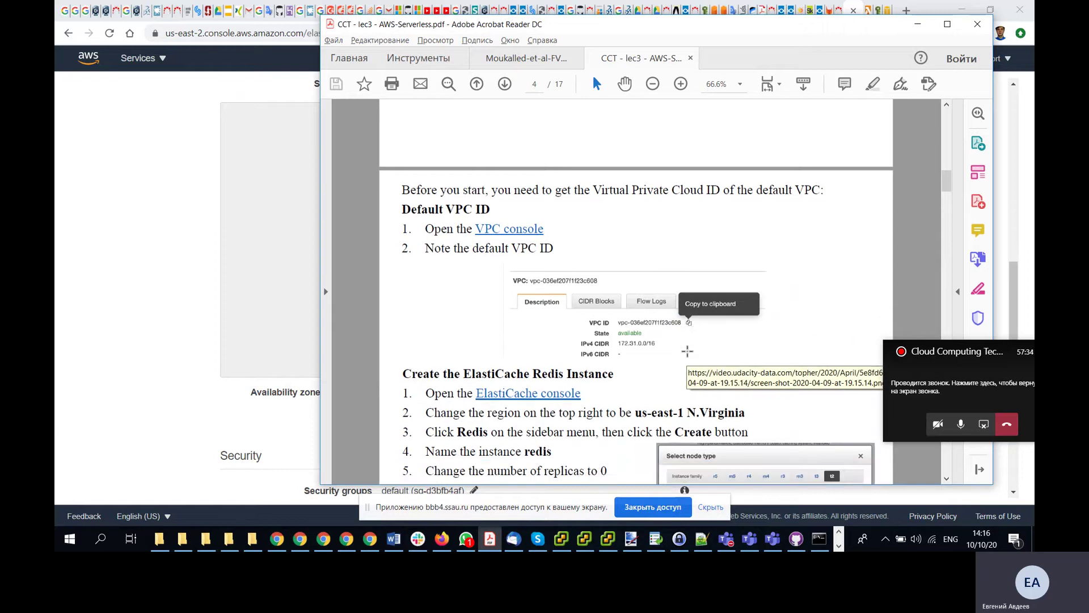
pyautogui.scroll(4, 688, 351)
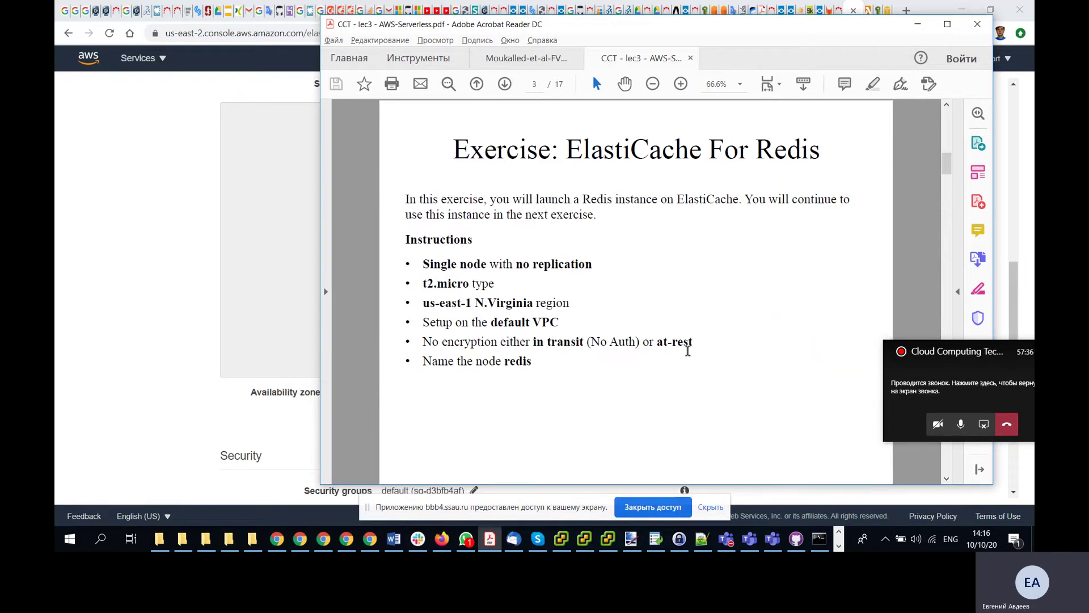
pyautogui.scroll(-5, 687, 350)
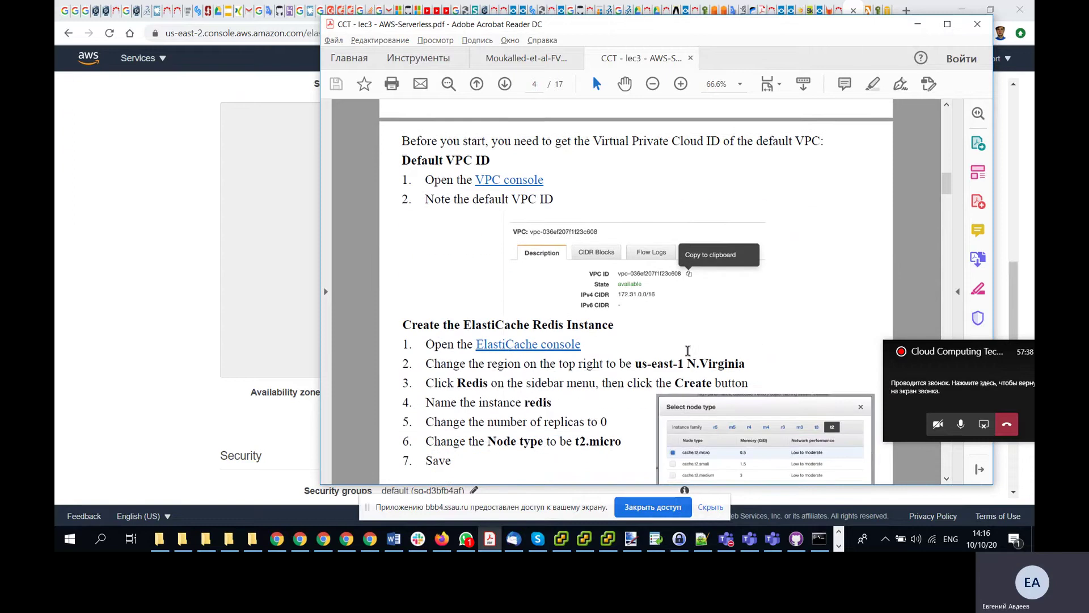
pyautogui.scroll(-5, 688, 351)
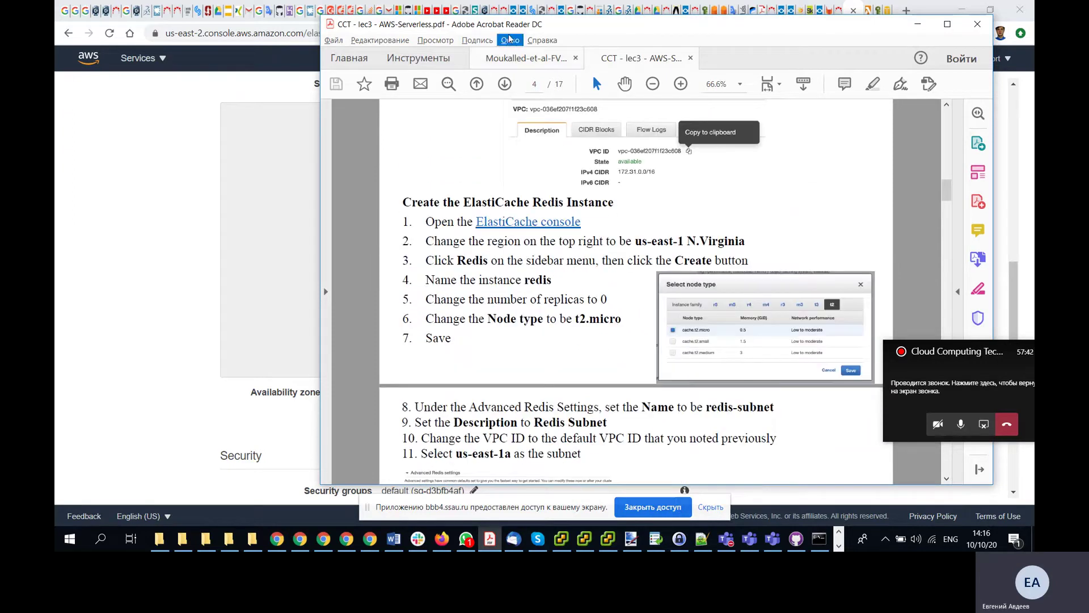
pyautogui.moveTo(515, 31); pyautogui.dragTo(901, 31)
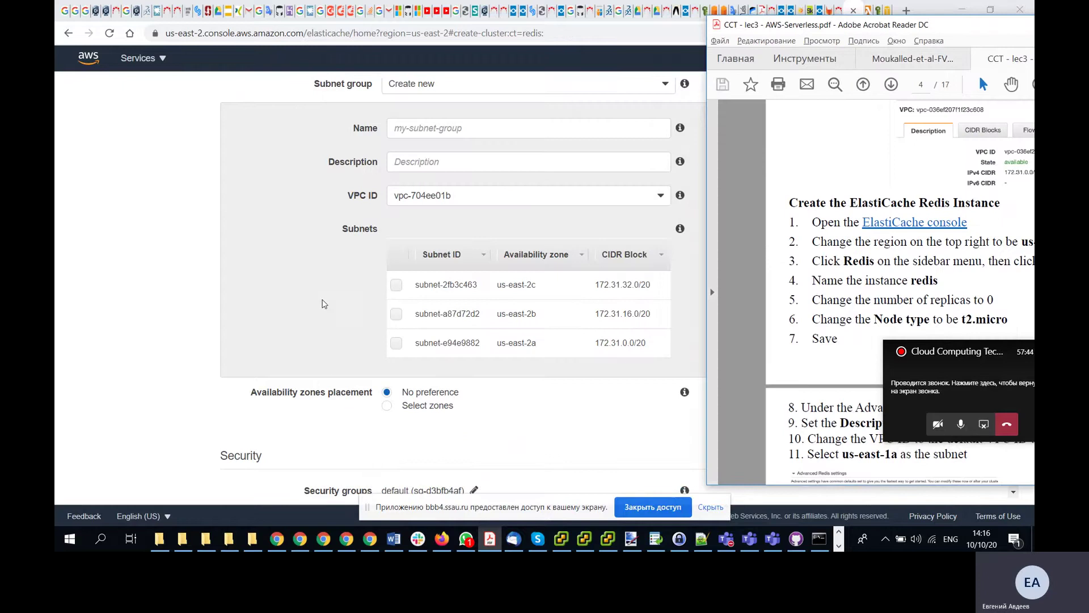
# - Back on the cluster form, set Node type to cache.t2.micro from the t2 family
pyautogui.scroll(-5, 324, 304)
pyautogui.scroll(-5, 324, 304)
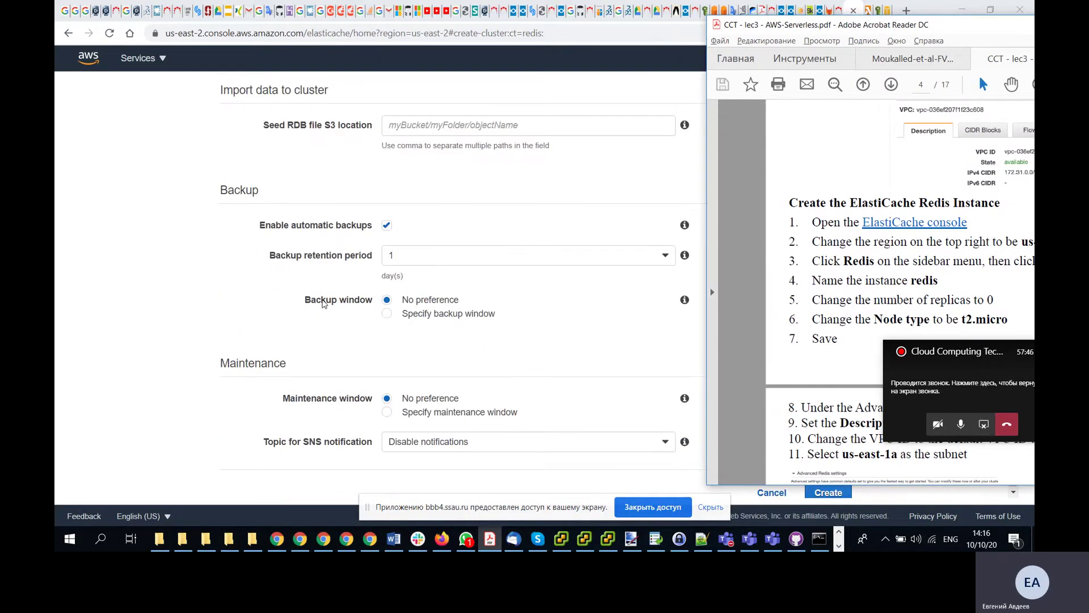
pyautogui.click(225, 292)
pyautogui.hotkey('ctrl', 'f')
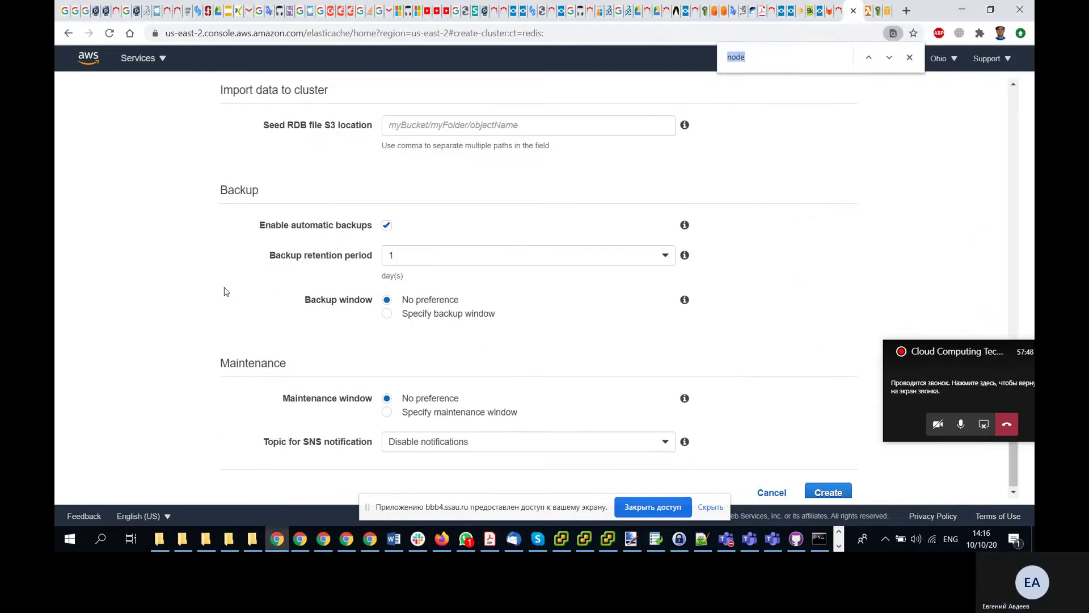
pyautogui.write('nod')
pyautogui.press('Return')
pyautogui.click(667, 288)
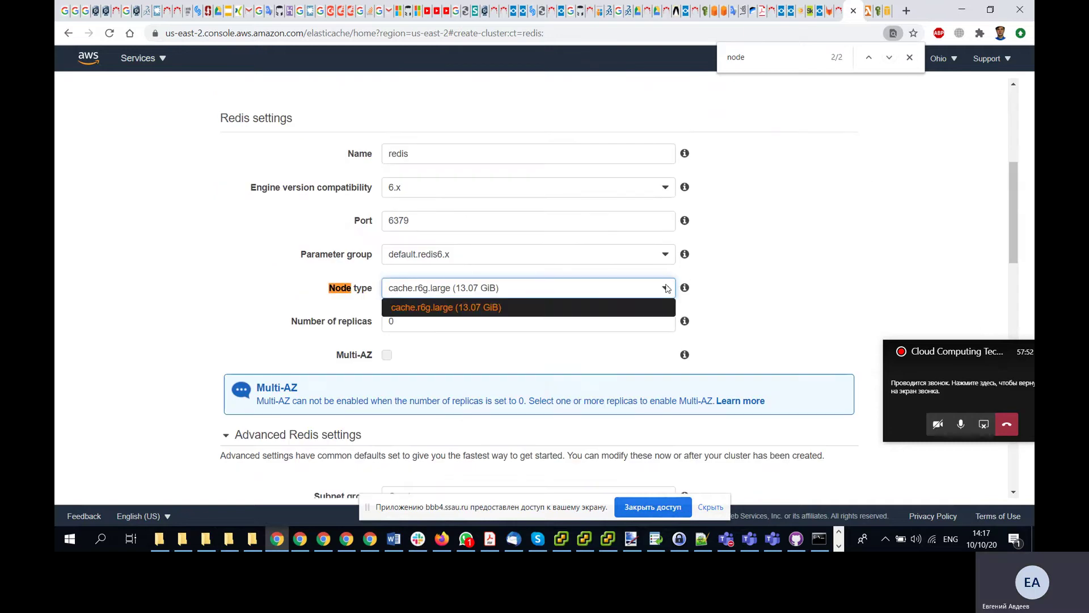
pyautogui.click(720, 195)
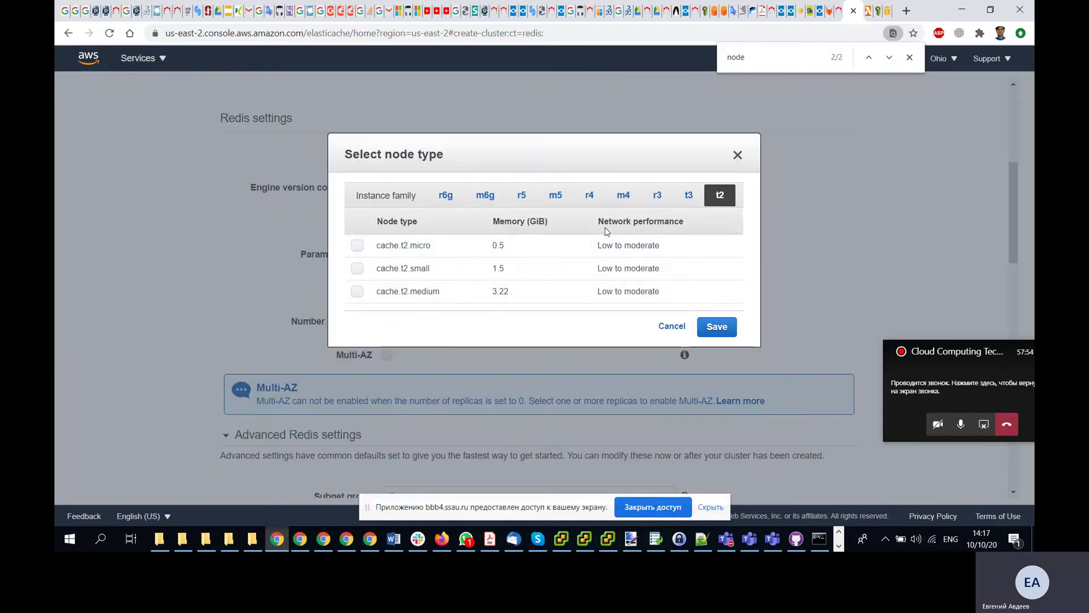
pyautogui.click(357, 245)
pyautogui.click(716, 328)
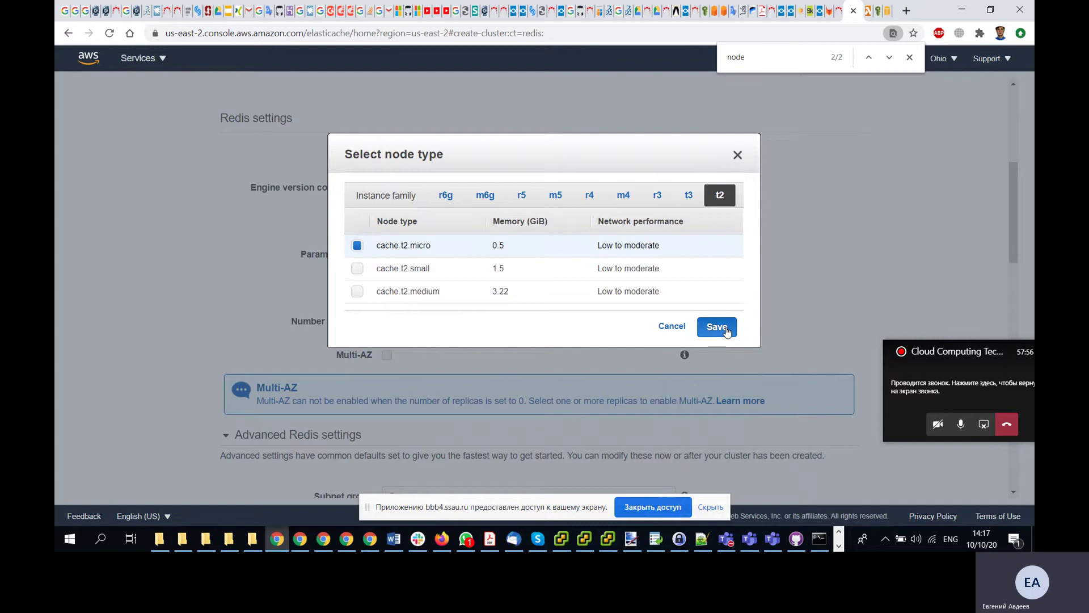
# - Reposition the lab PDF to read further instructions, then return to the ElastiCache form
pyautogui.hotkey('alt', 'Tab')
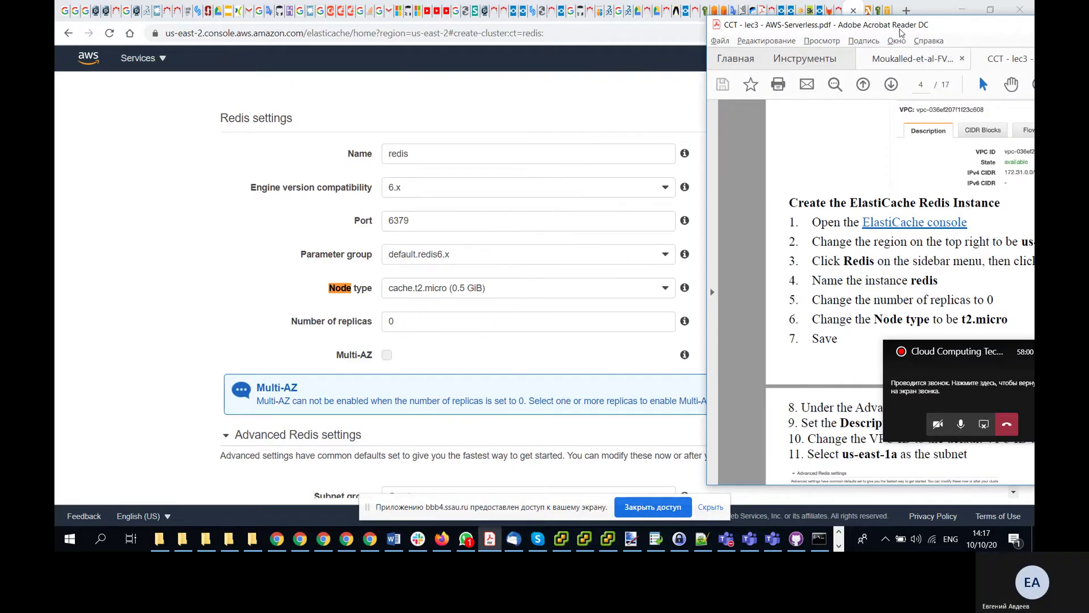
pyautogui.moveTo(901, 31); pyautogui.dragTo(646, 17)
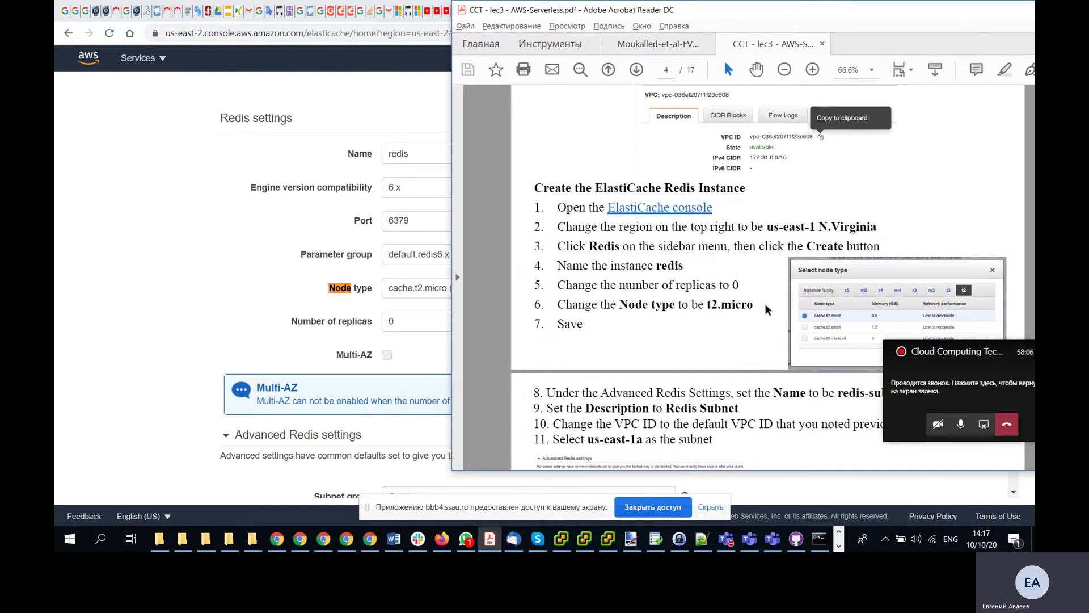
pyautogui.scroll(-1, 765, 309)
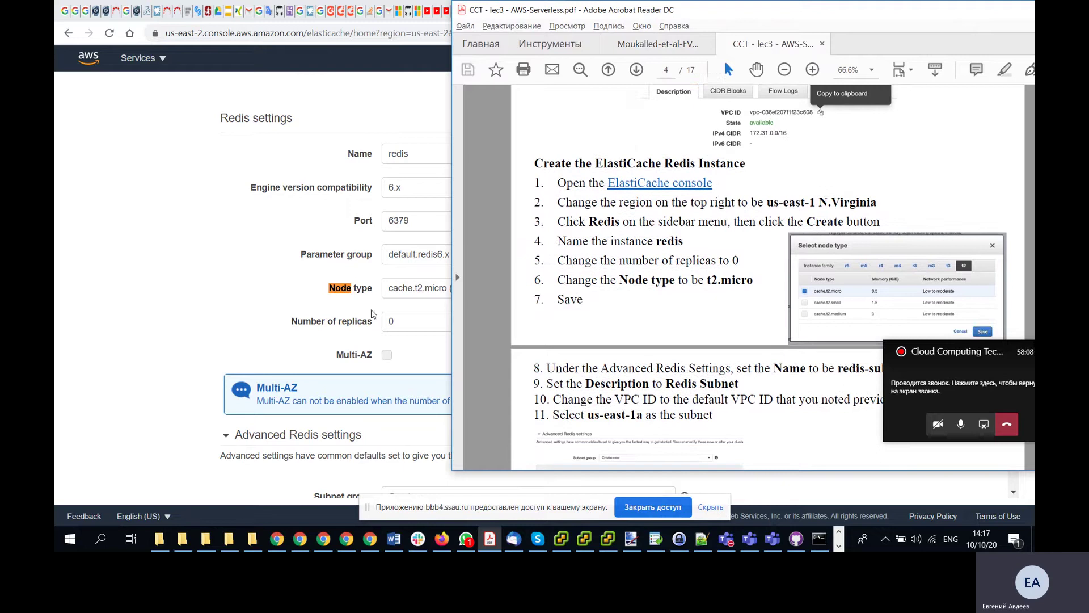
pyautogui.click(227, 290)
pyautogui.scroll(5, 692, 315)
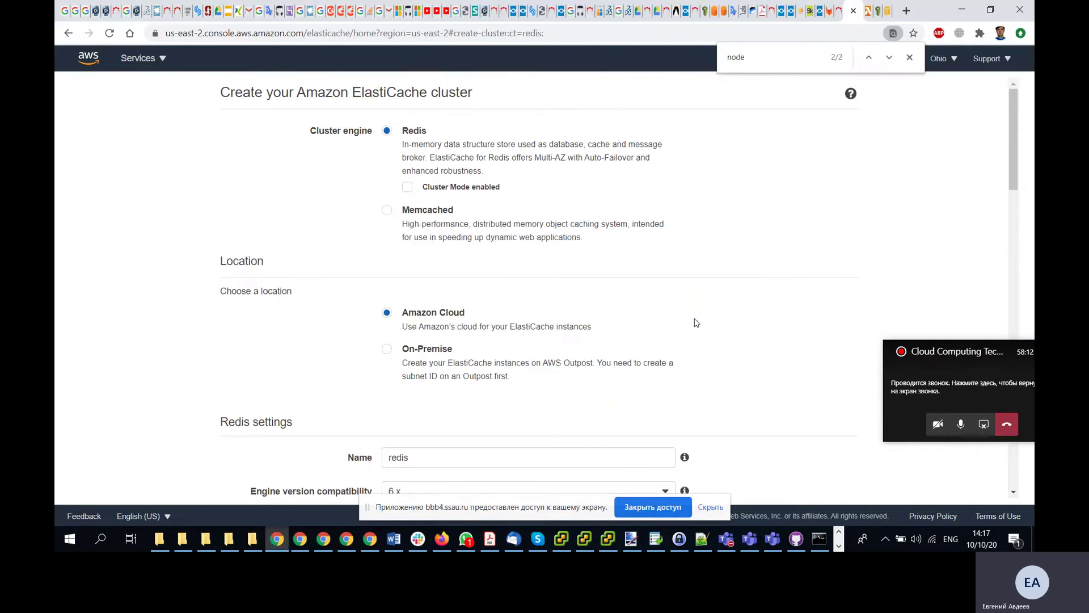
# - Check the lab PDF and enter redis-subnet as the new subnet group name
pyautogui.scroll(-10, 696, 322)
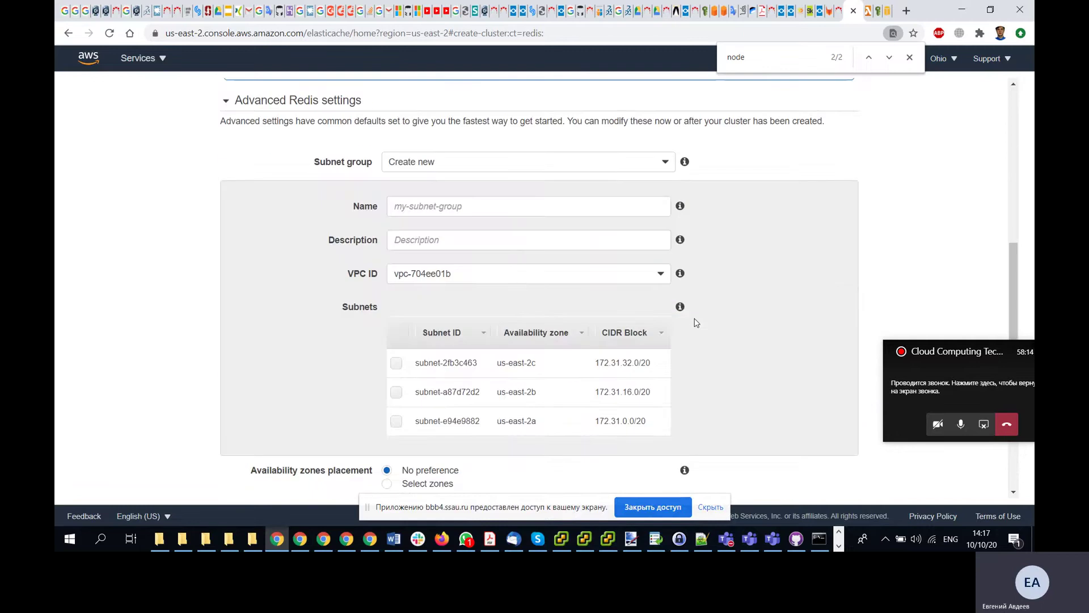
pyautogui.scroll(1, 697, 322)
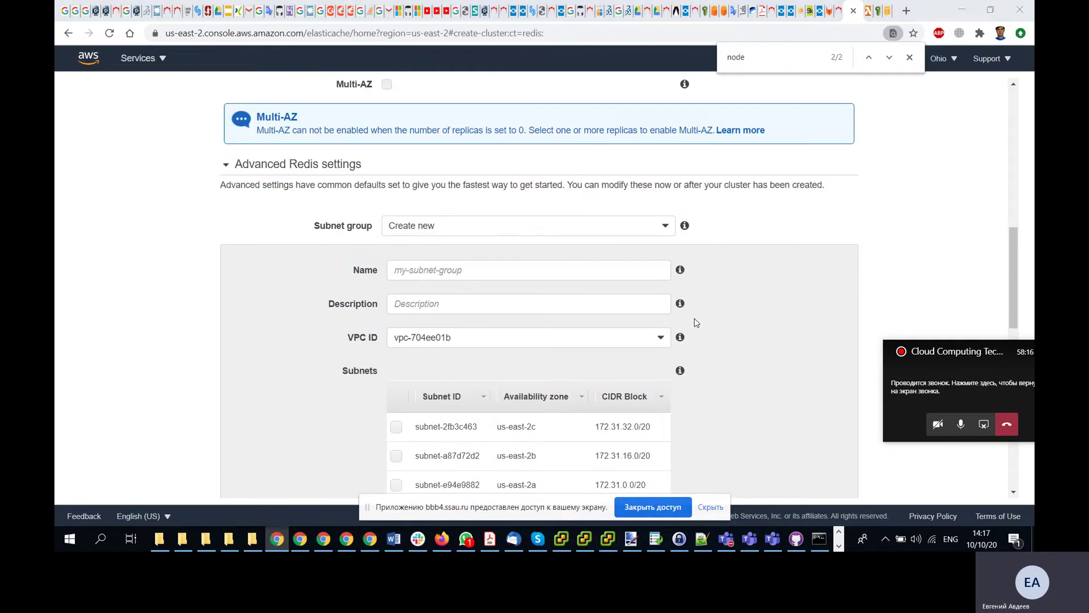
pyautogui.hotkey('alt', 'Tab')
pyautogui.scroll(-5, 737, 328)
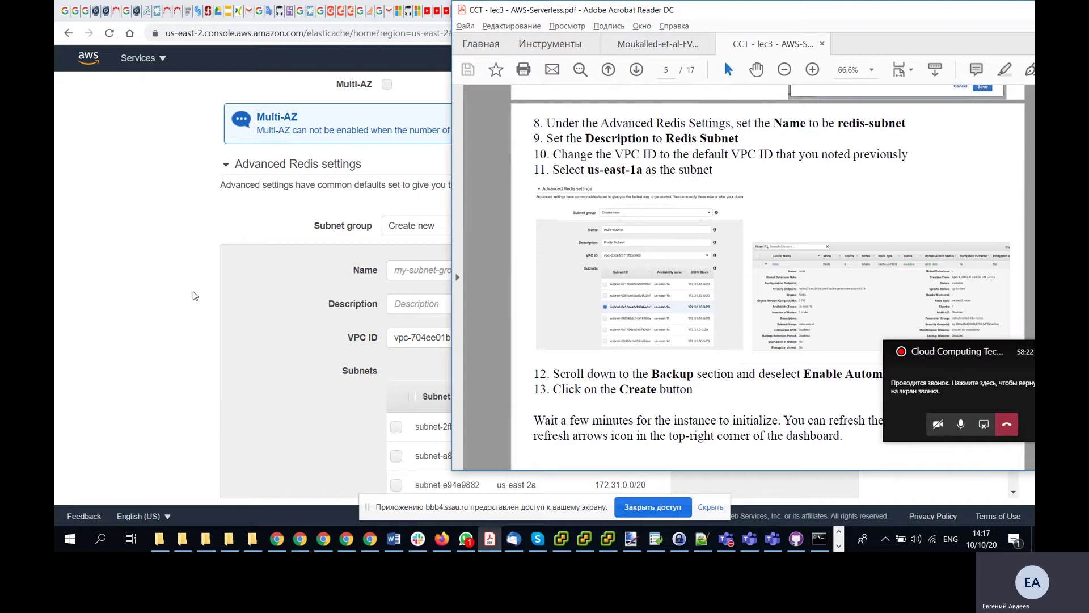
pyautogui.click(426, 275)
pyautogui.write('re')
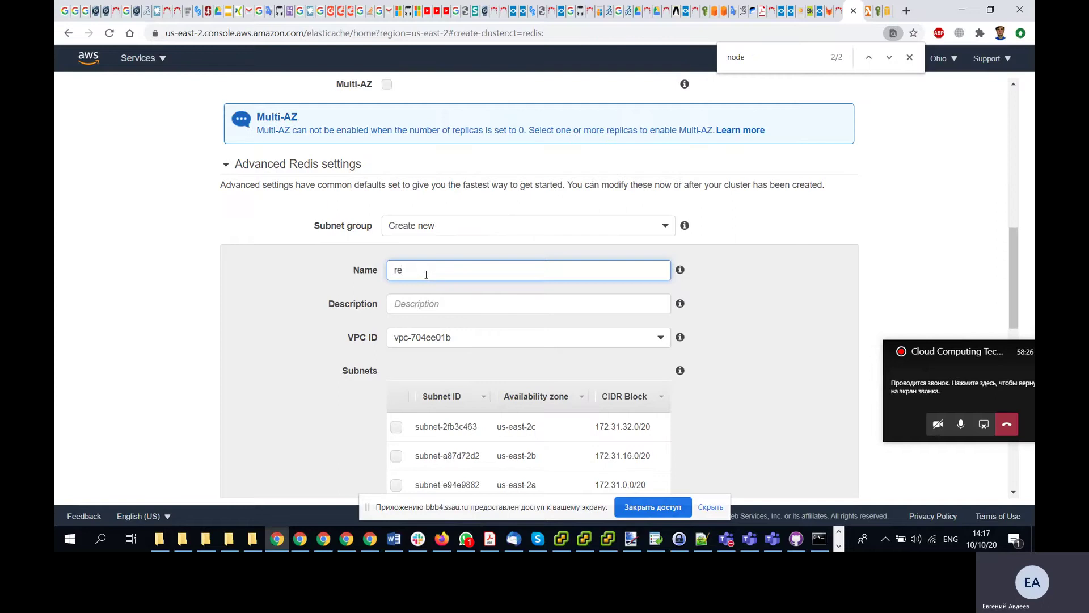
pyautogui.write('dis-subnet')
# - Describe the subnet group as 'Redis Subnet' and keep VPC ID vpc-704ee01b
pyautogui.hotkey('alt', 'Tab')
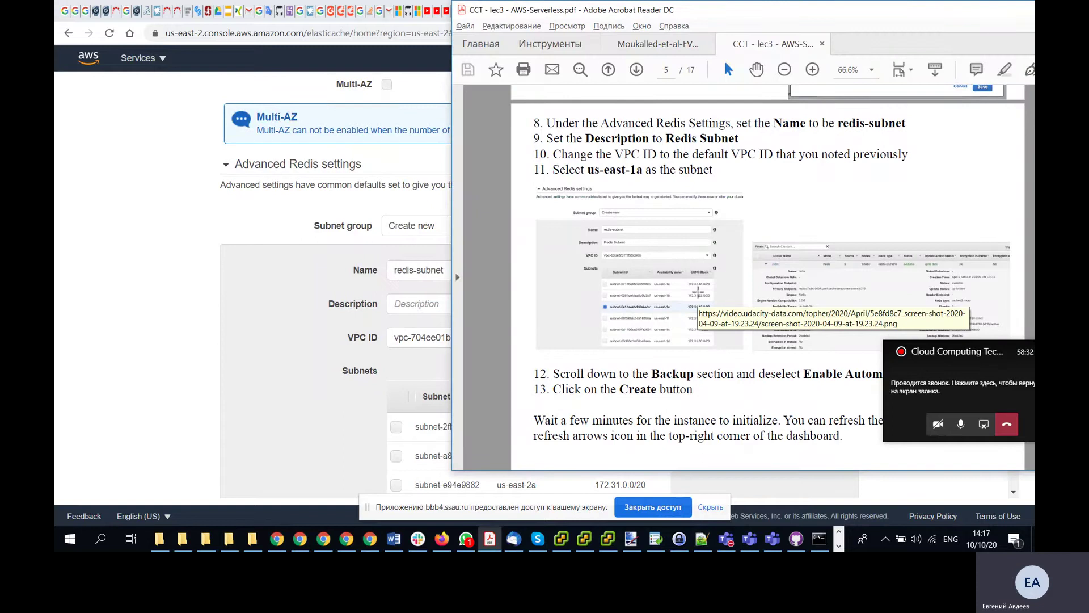
pyautogui.click(406, 302)
pyautogui.write('Re')
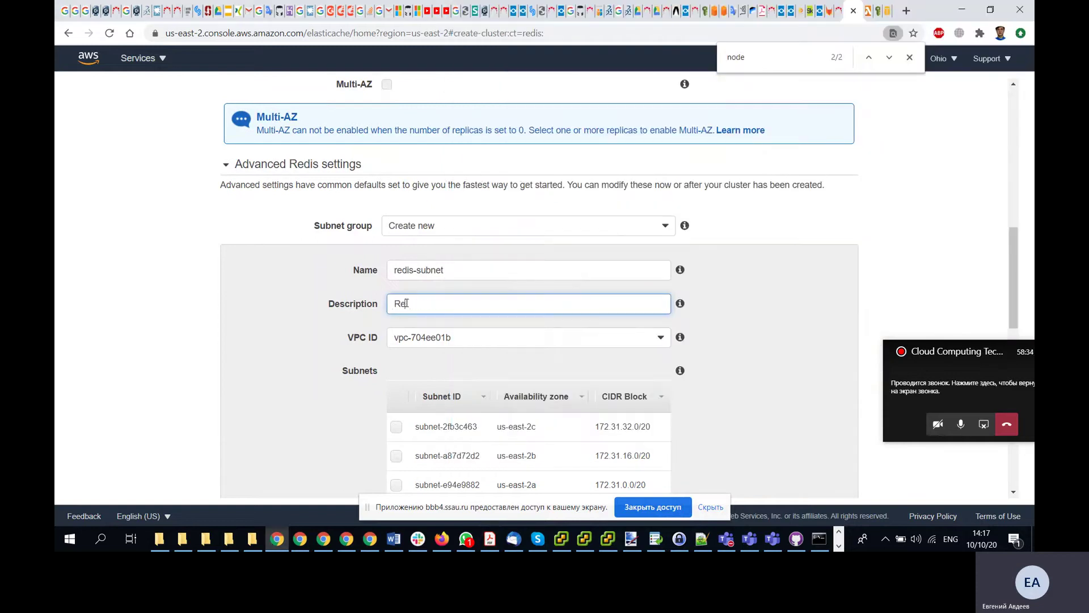
pyautogui.write('dis Subnet')
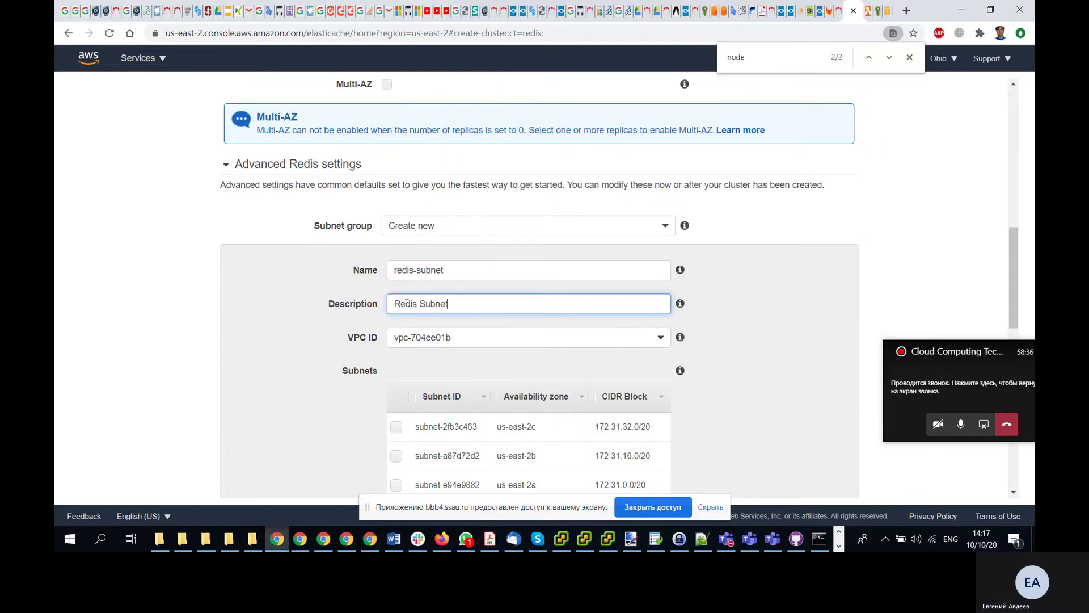
pyautogui.hotkey('alt', 'Tab')
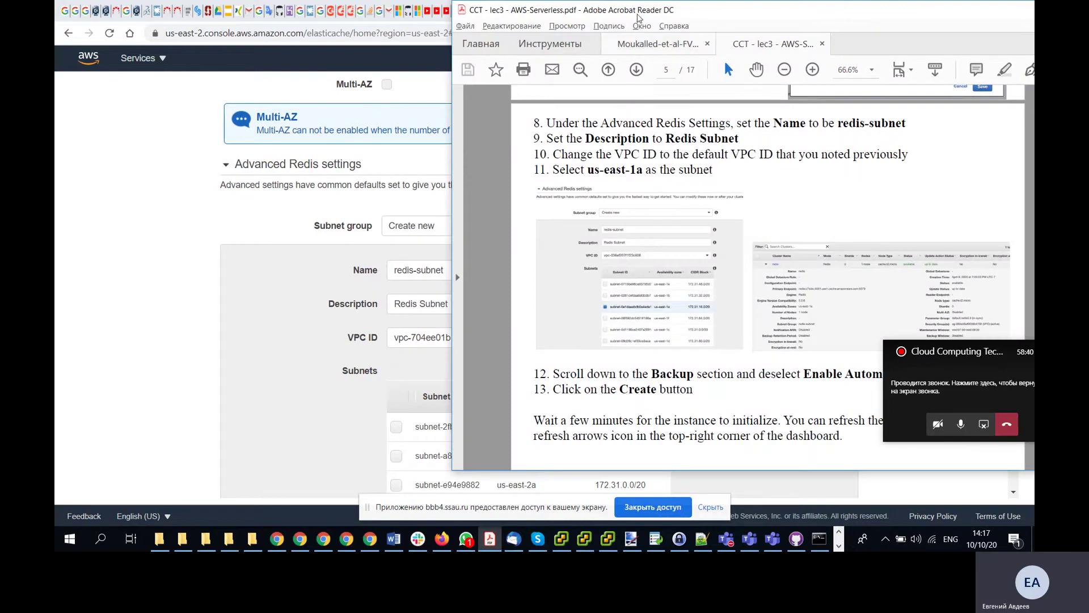
pyautogui.moveTo(635, 16); pyautogui.dragTo(742, 22)
pyautogui.click(483, 343)
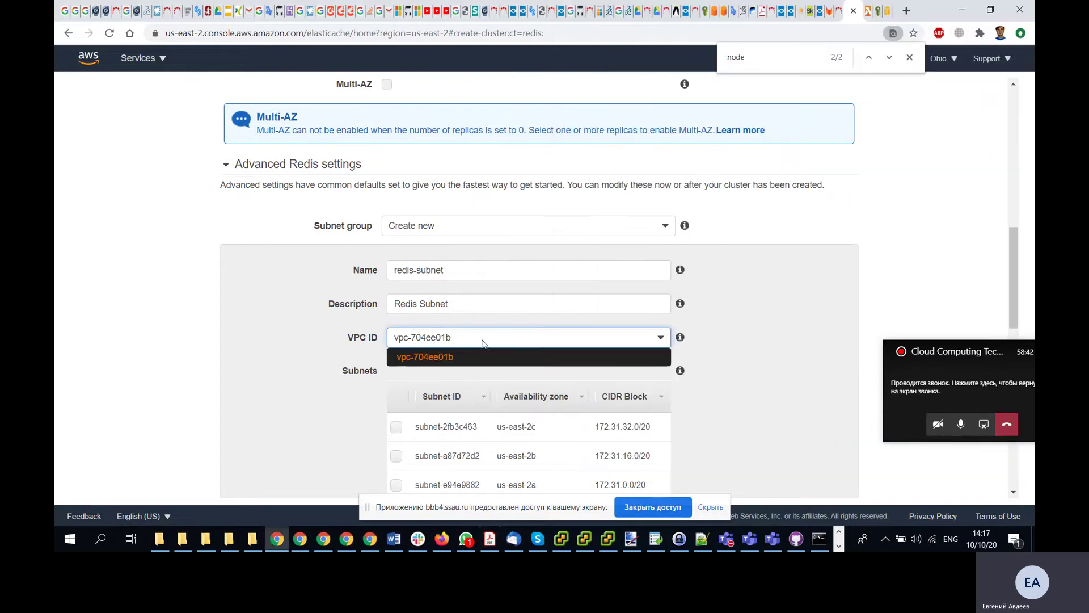
pyautogui.click(764, 335)
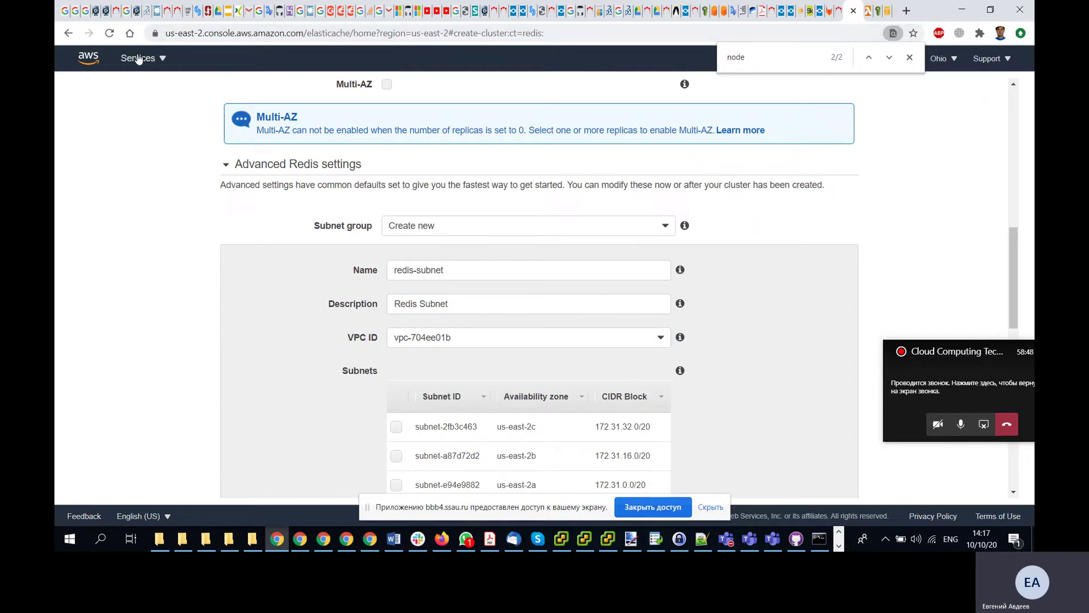
# - Open vpc-704ee01b under Your VPCs in the VPC service to verify it's the default VPC
pyautogui.click(162, 59)
pyautogui.write('vpc')
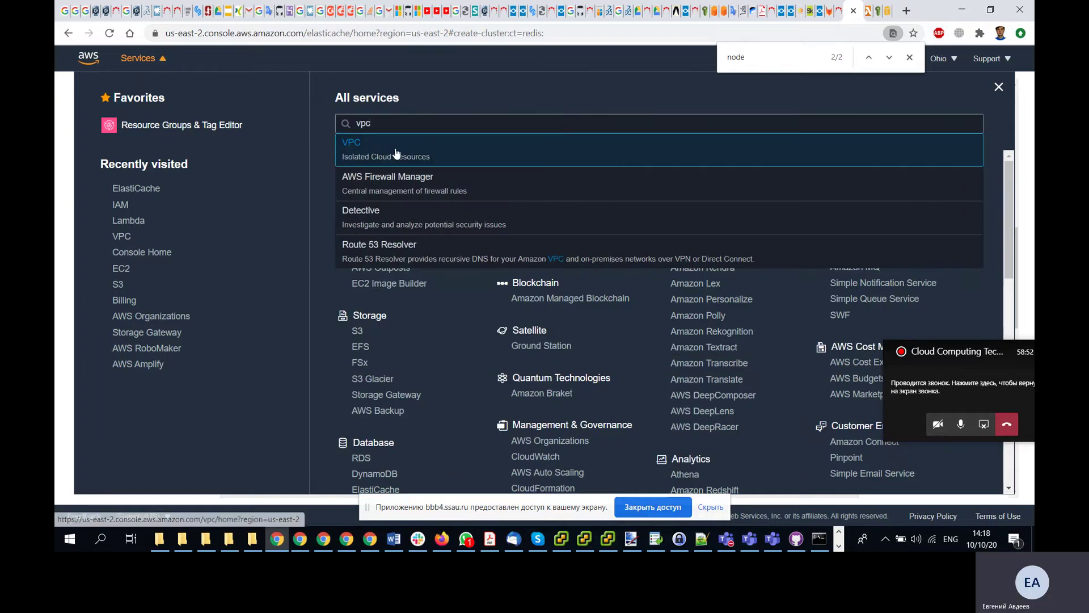
pyautogui.press('Return')
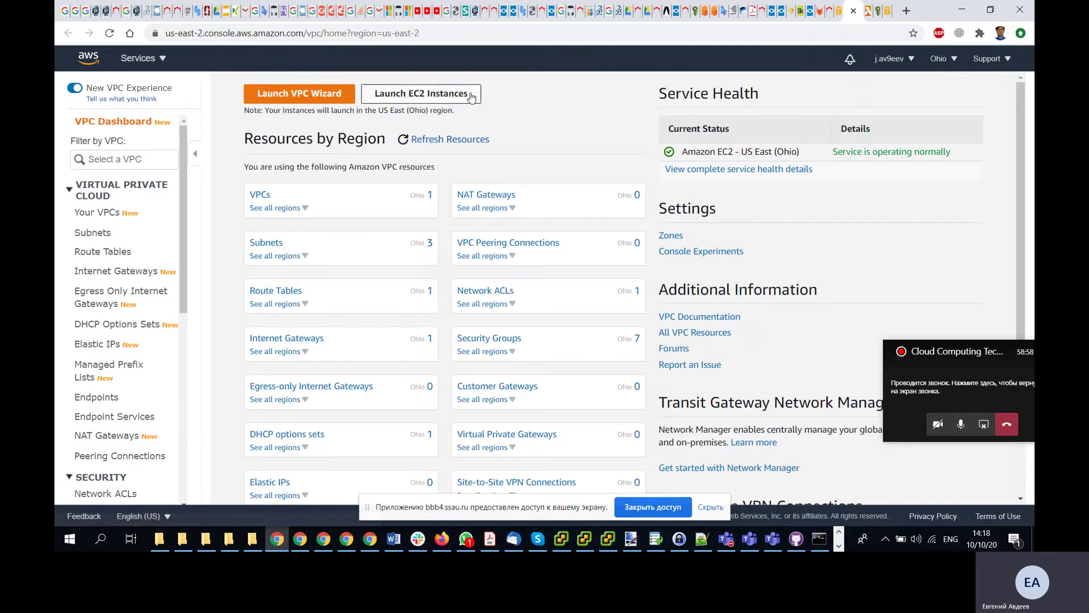
pyautogui.click(101, 214)
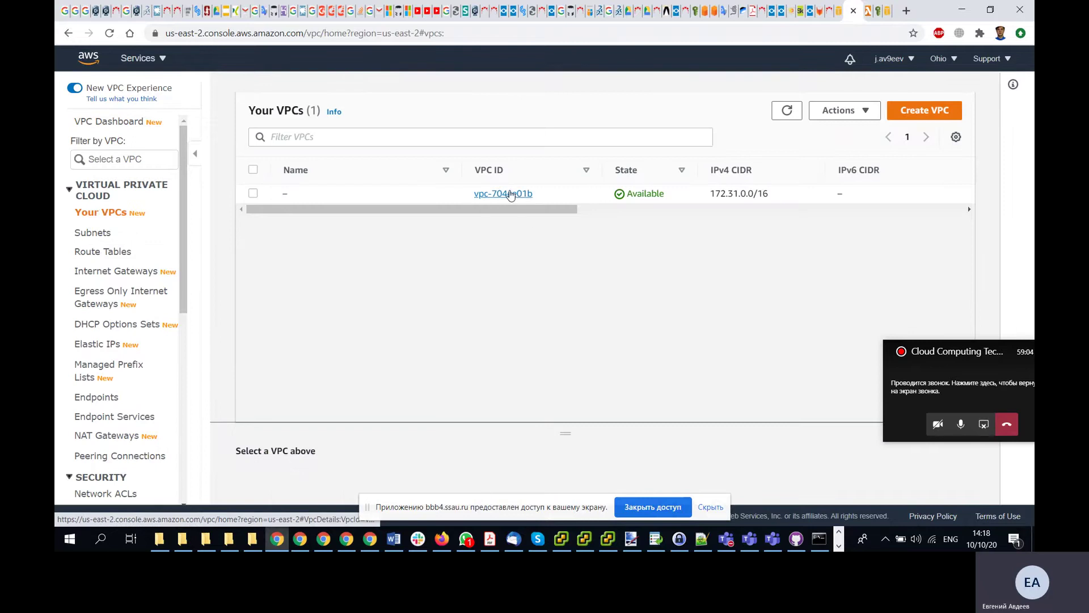
pyautogui.click(503, 193)
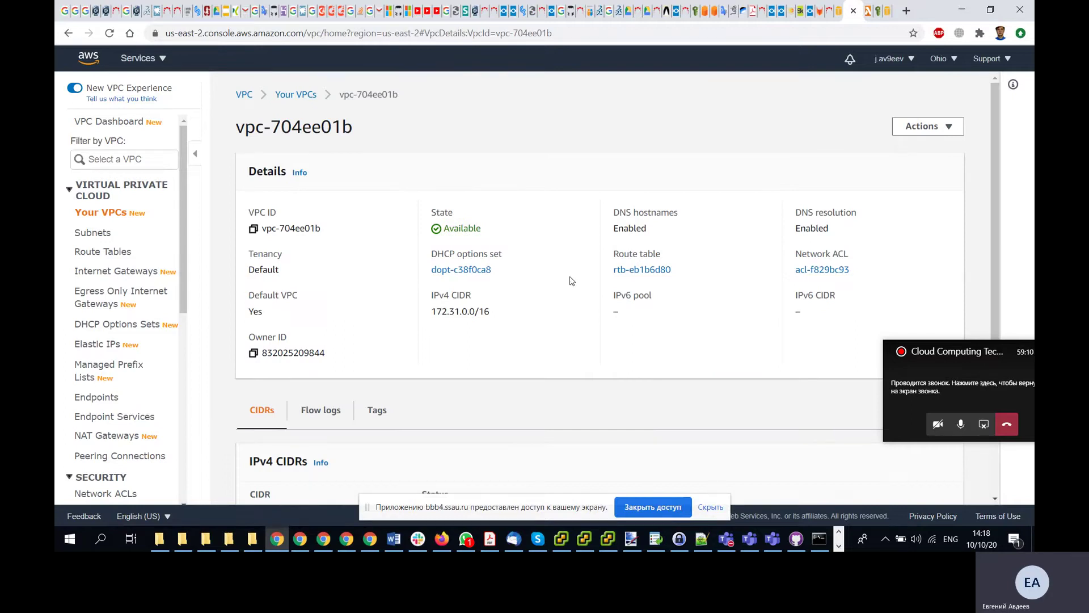
pyautogui.scroll(-3, 571, 280)
pyautogui.scroll(3, 572, 281)
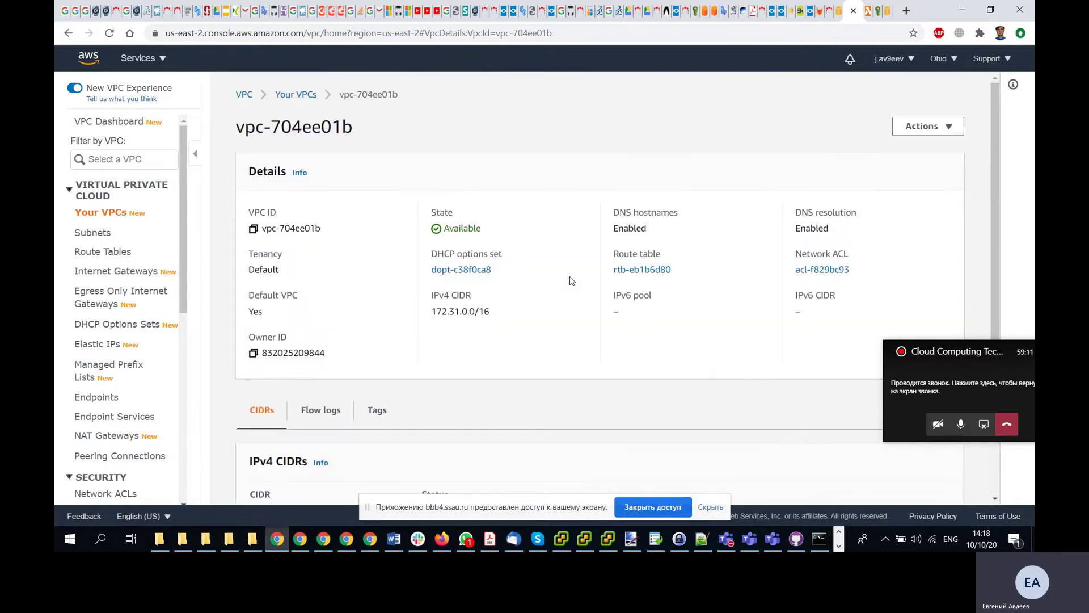
# - Back on the ElastiCache form, select subnet-a87d72d2 for the subnet group
pyautogui.click(838, 21)
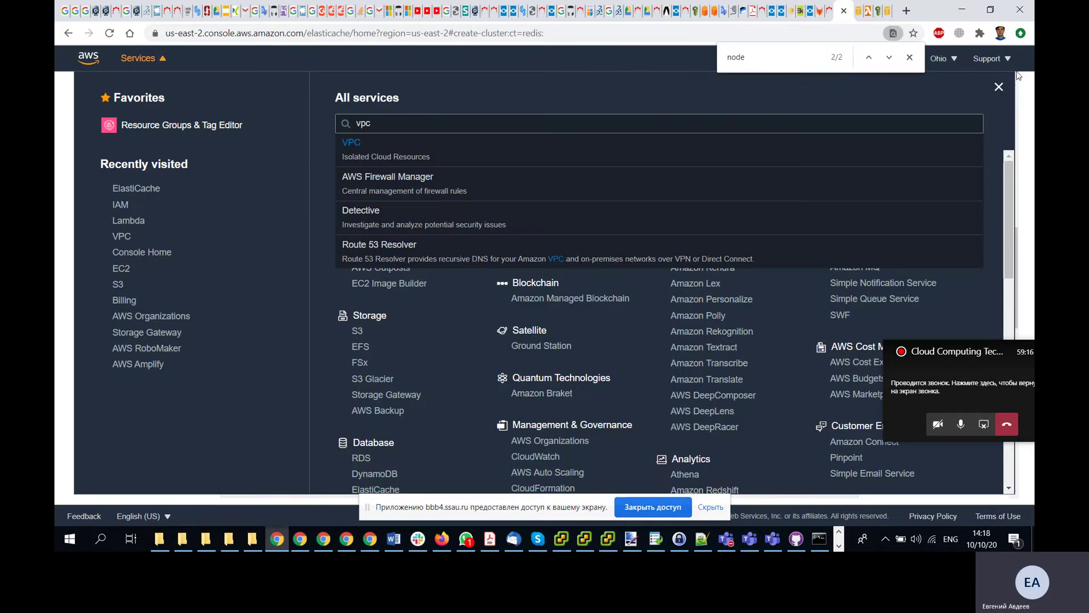
pyautogui.click(999, 86)
pyautogui.scroll(-5, 769, 362)
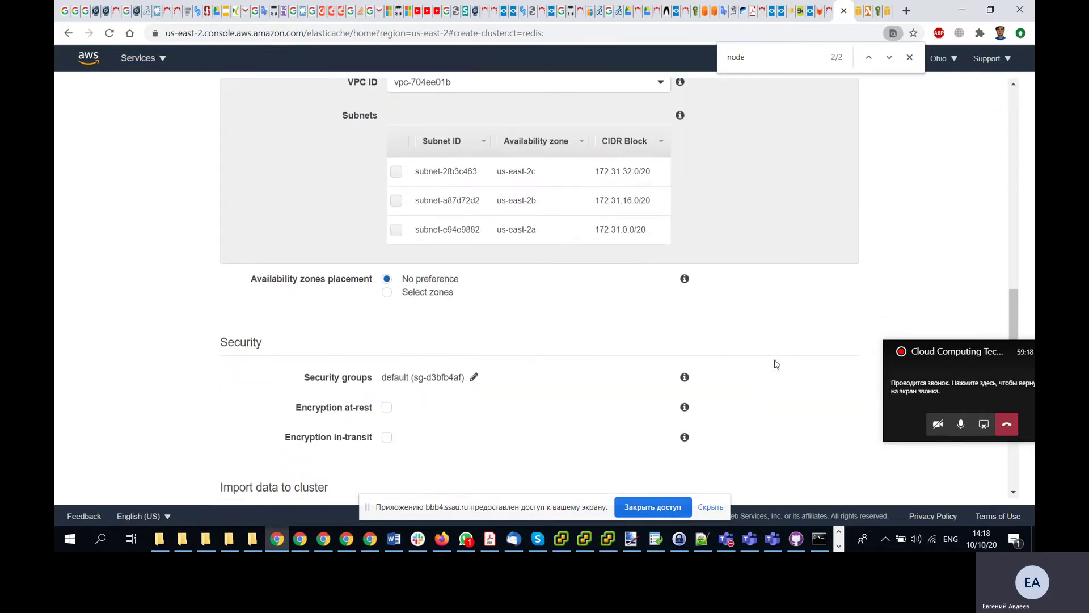
pyautogui.scroll(3, 777, 364)
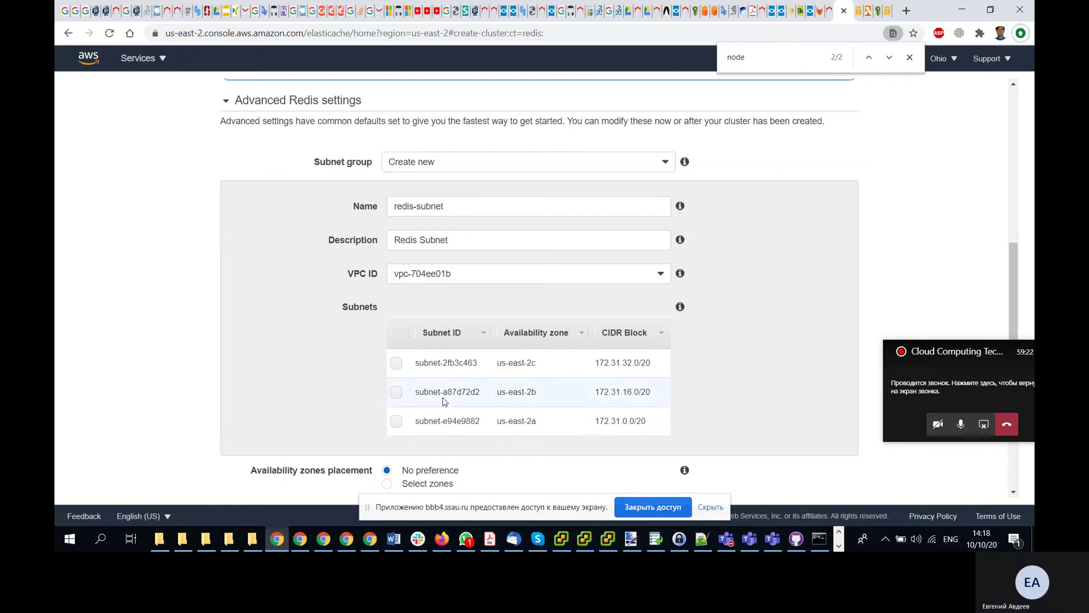
pyautogui.click(396, 392)
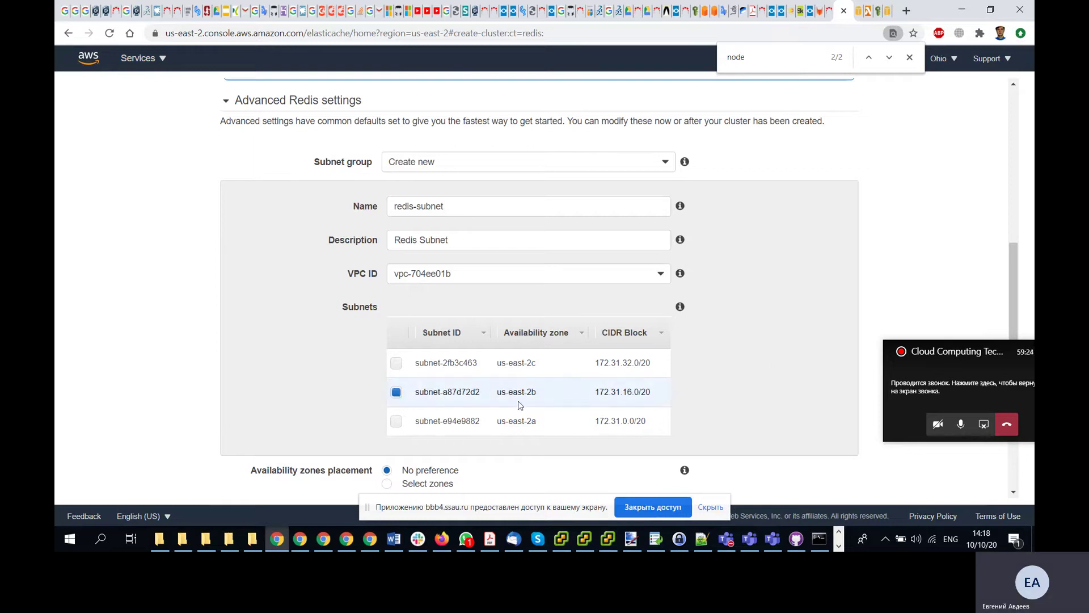
pyautogui.scroll(4, 706, 382)
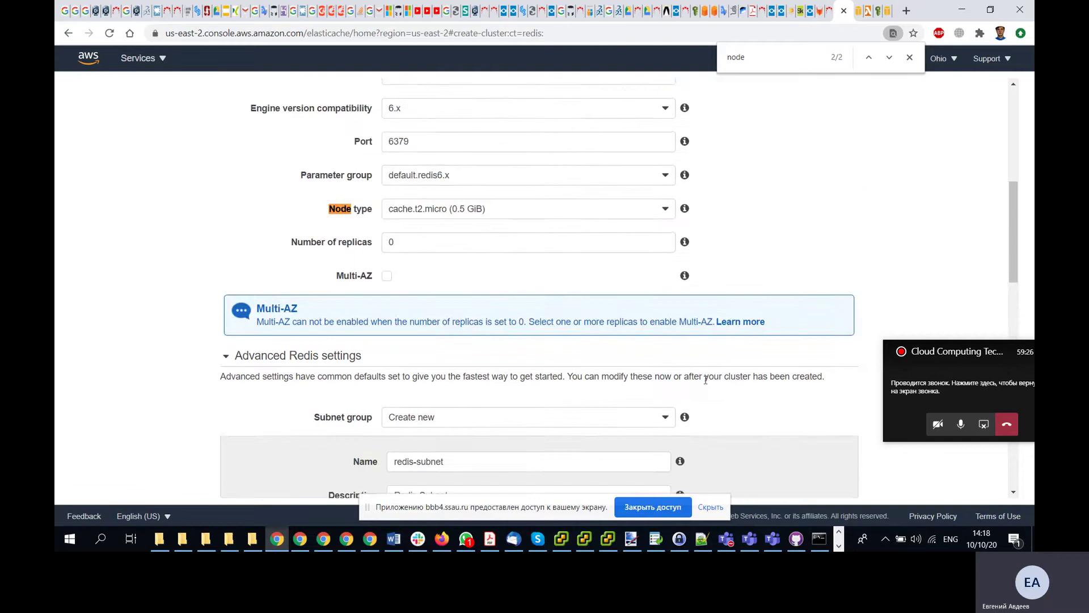
pyautogui.scroll(-4, 705, 380)
# - After checking the lab PDF, switch the subnet selection to subnet-e94e9882 (us-east-2a)
pyautogui.hotkey('alt', 'Tab')
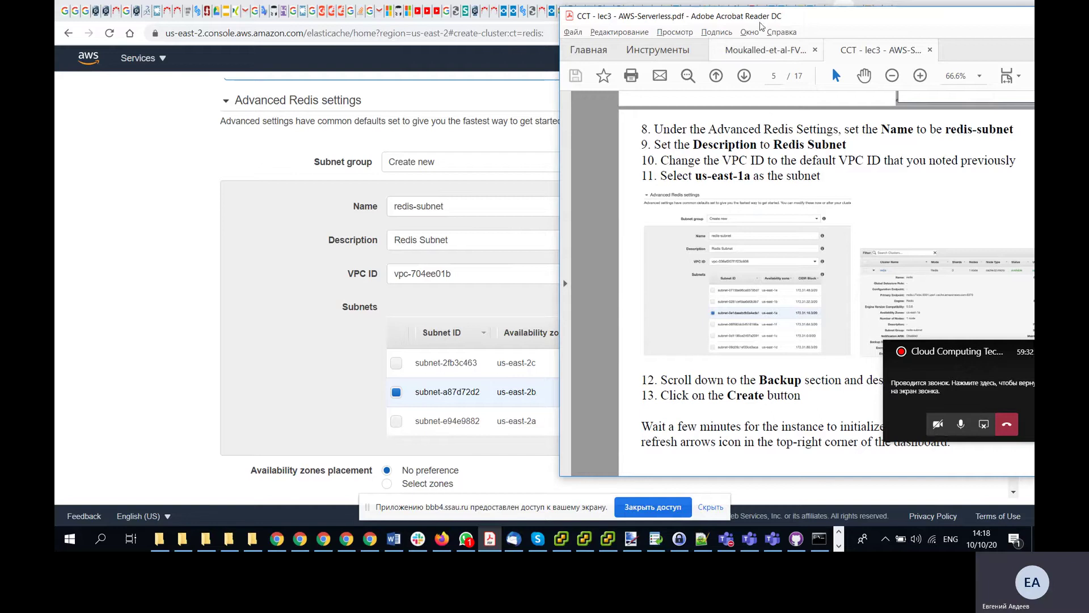
pyautogui.moveTo(759, 23); pyautogui.dragTo(798, 32)
pyautogui.click(396, 421)
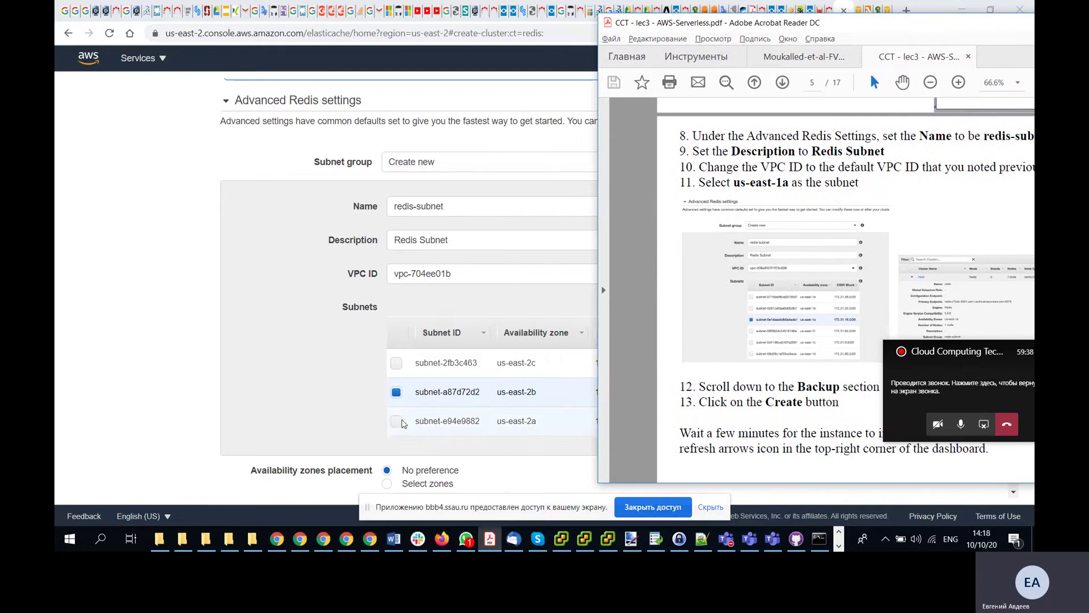
pyautogui.click(396, 392)
pyautogui.scroll(-2, 836, 292)
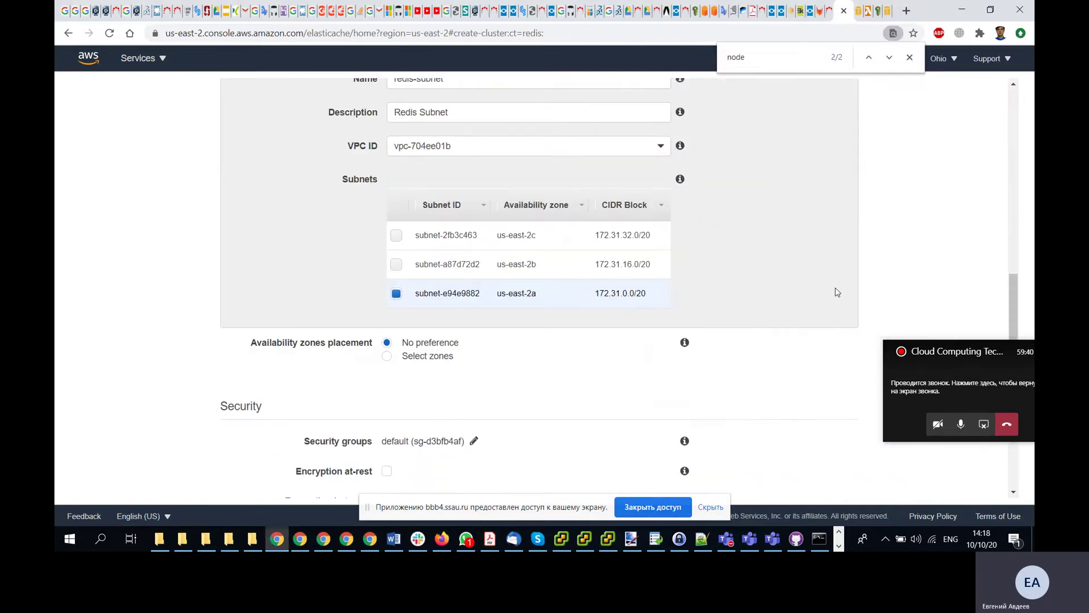
# - Turn off Enable automatic backups, cross-checking against the lab PDF
pyautogui.hotkey('alt', 'Tab')
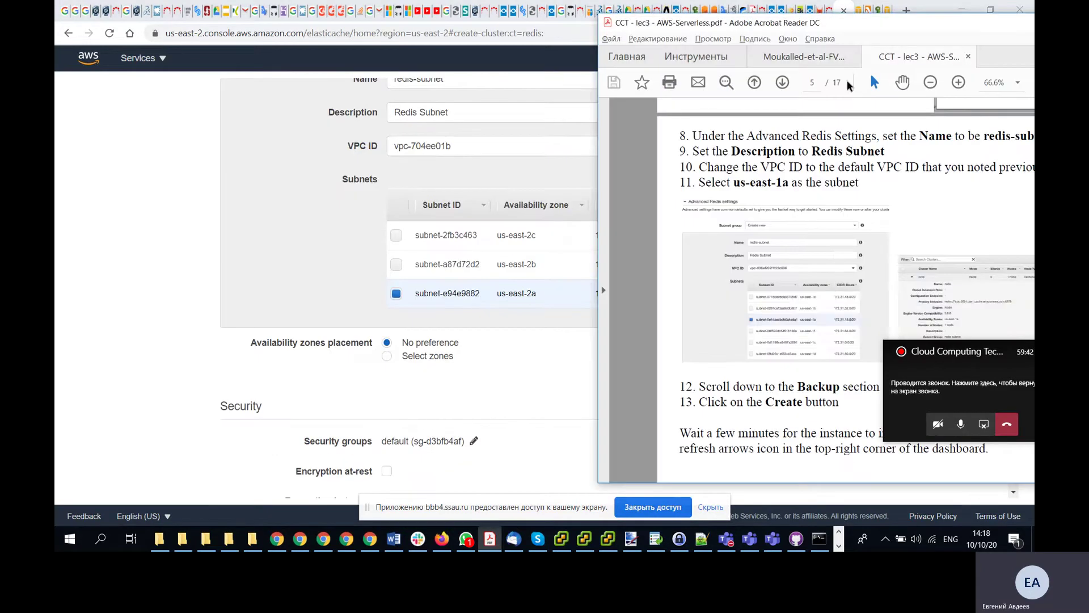
pyautogui.moveTo(845, 26); pyautogui.dragTo(784, 17)
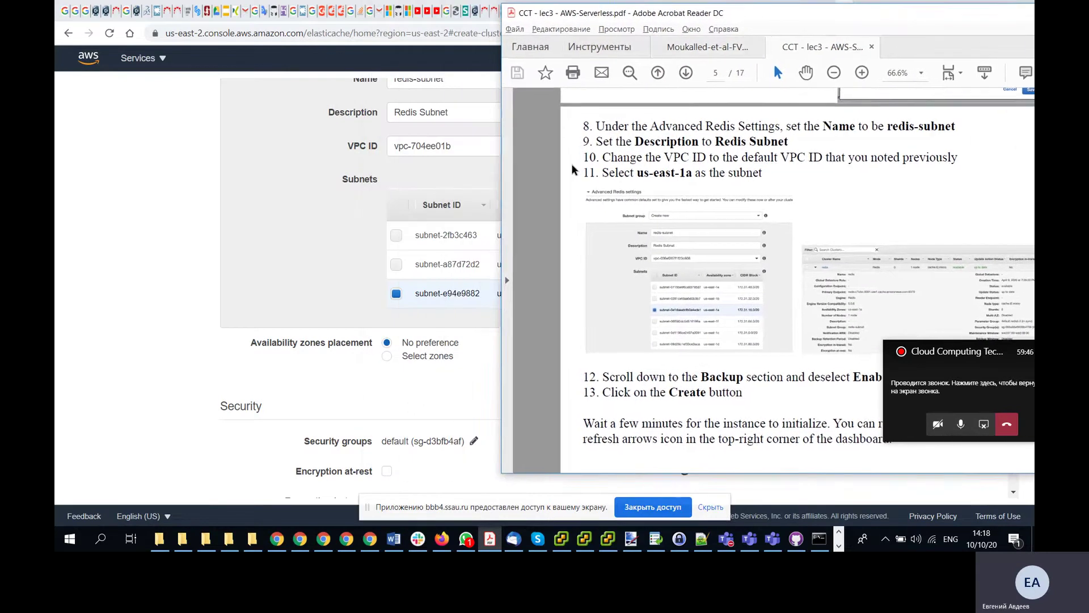
pyautogui.click(274, 379)
pyautogui.scroll(-5, 274, 379)
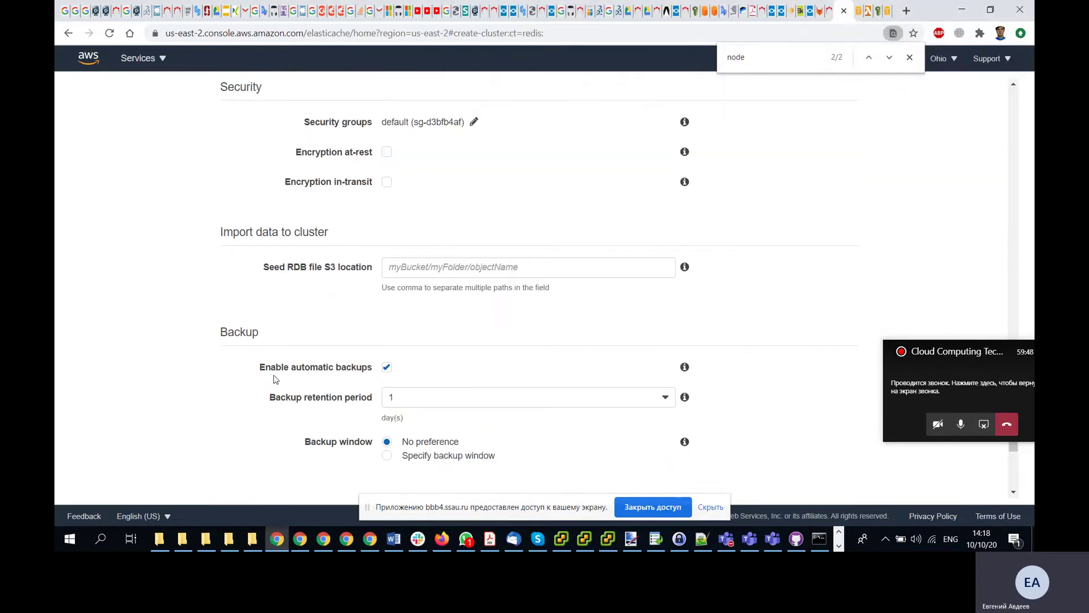
pyautogui.click(387, 367)
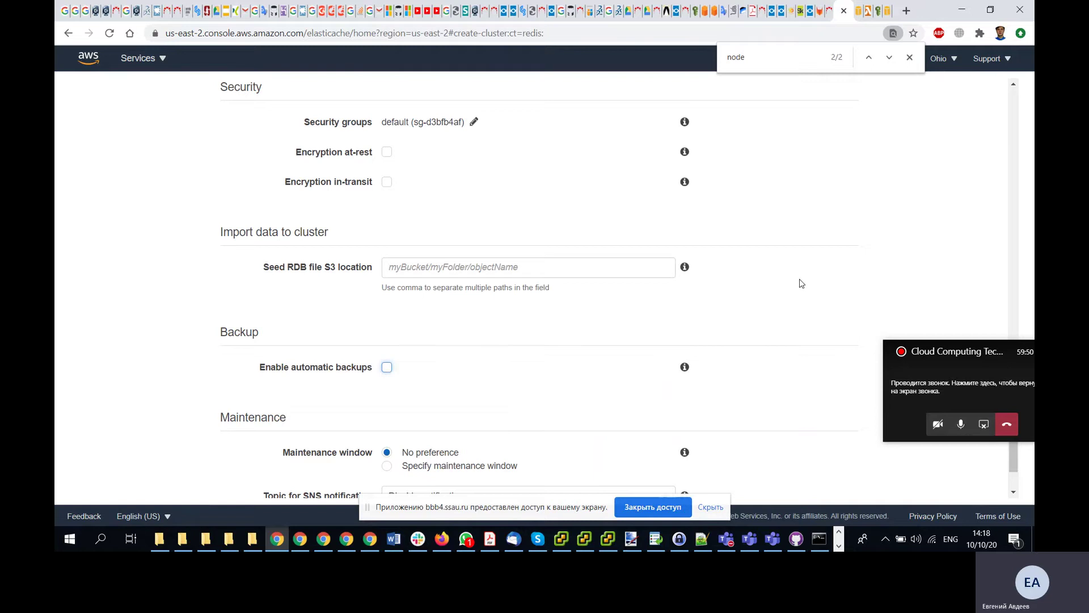
pyautogui.scroll(-2, 801, 282)
pyautogui.hotkey('alt', 'Tab')
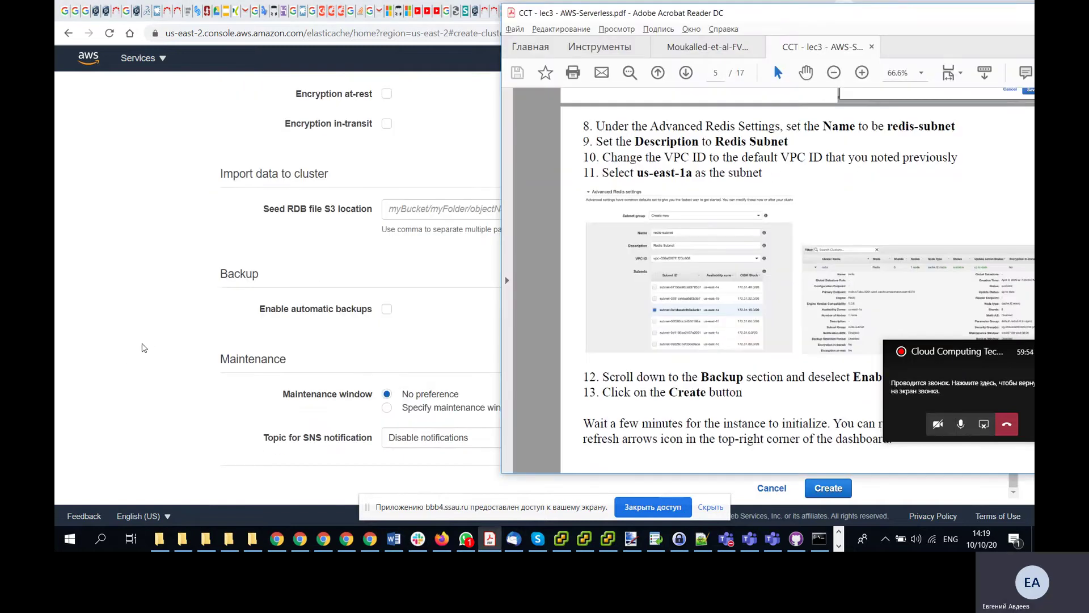
pyautogui.hotkey('alt', 'Tab')
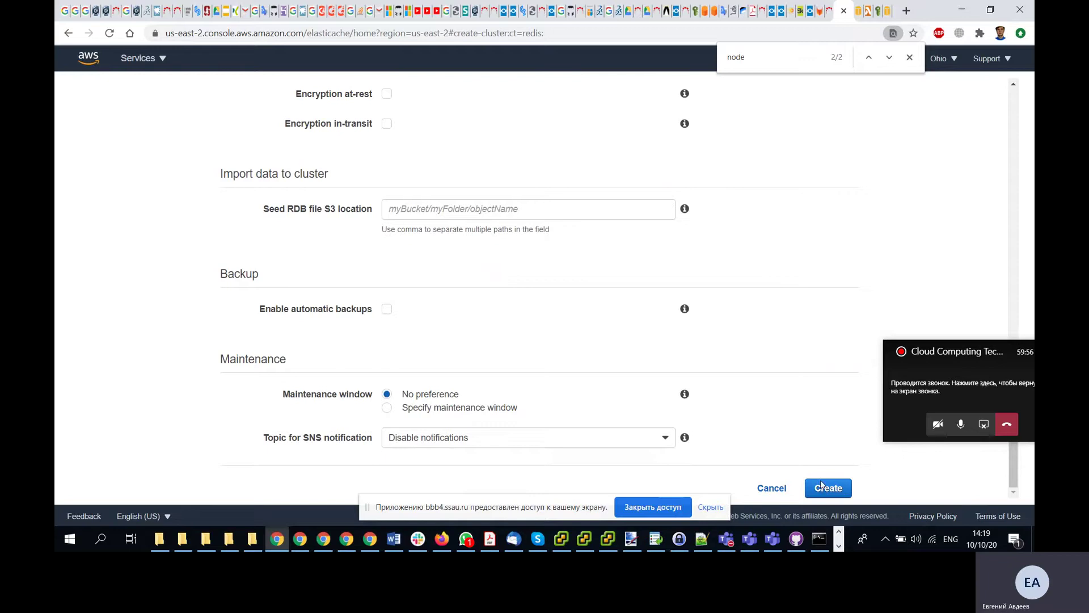
# - Create the redis cluster and review the remaining steps in the lab PDF
pyautogui.click(834, 488)
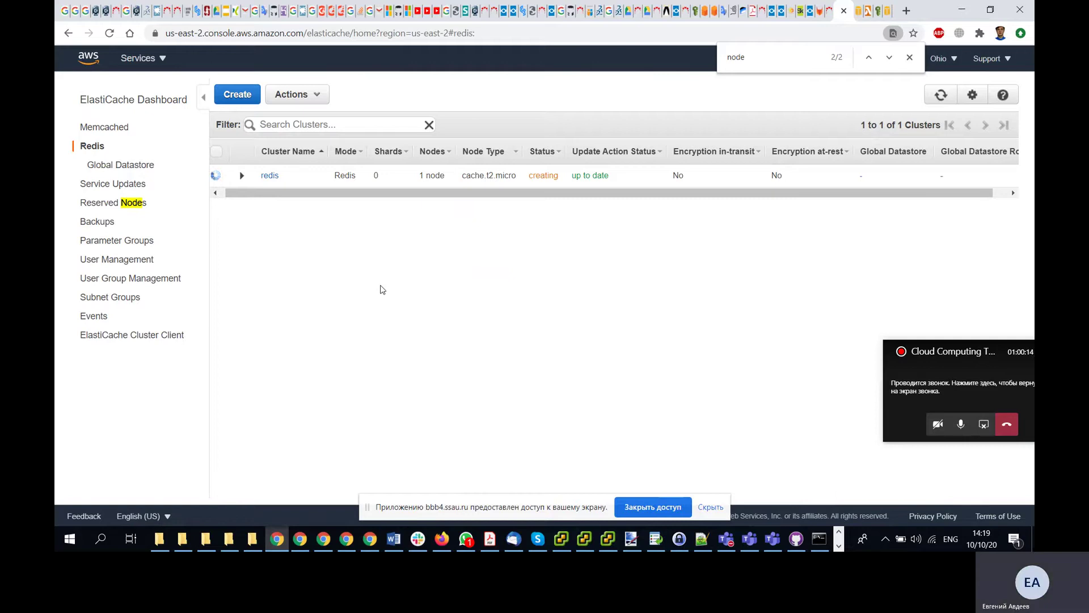
pyautogui.hotkey('alt', 'Tab')
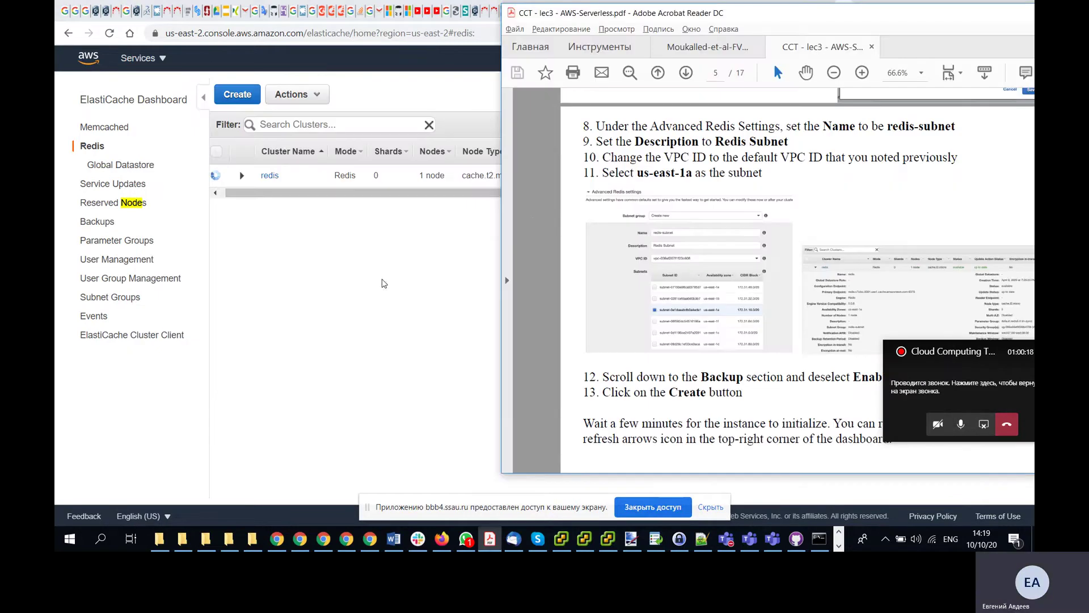
pyautogui.moveTo(784, 15); pyautogui.dragTo(674, 14)
pyautogui.scroll(-20, 732, 277)
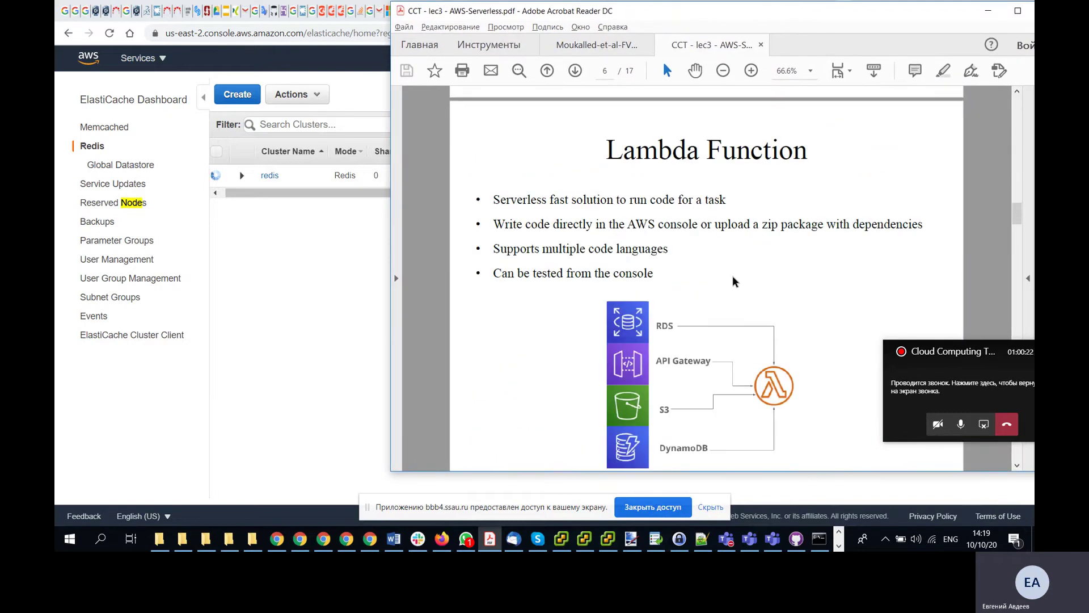
pyautogui.scroll(-12, 732, 276)
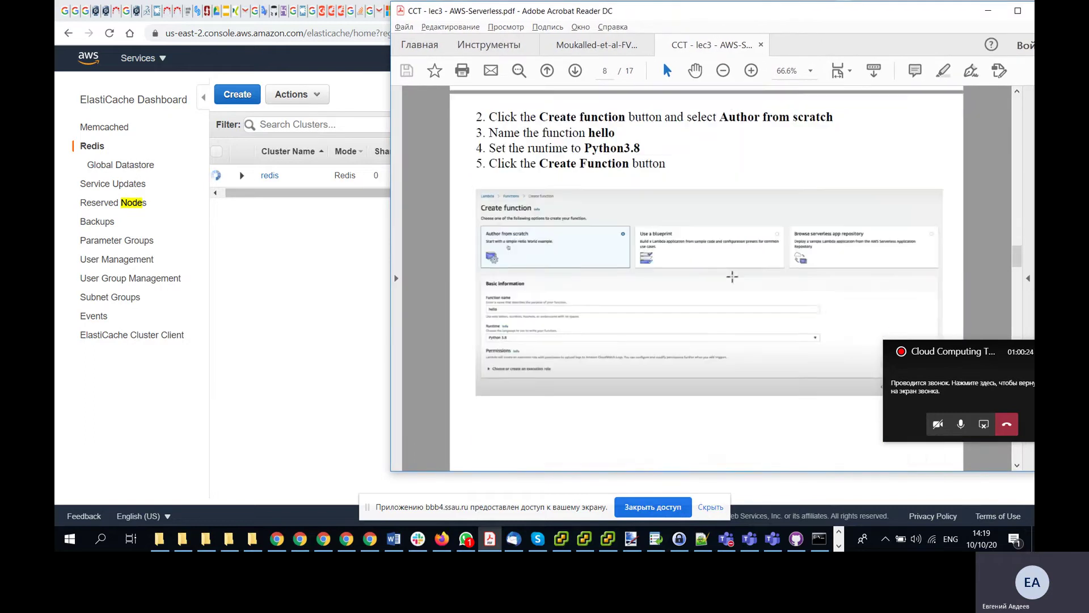
# - Minimize the PDF and bring up the Udacity lesson window
pyautogui.click(987, 11)
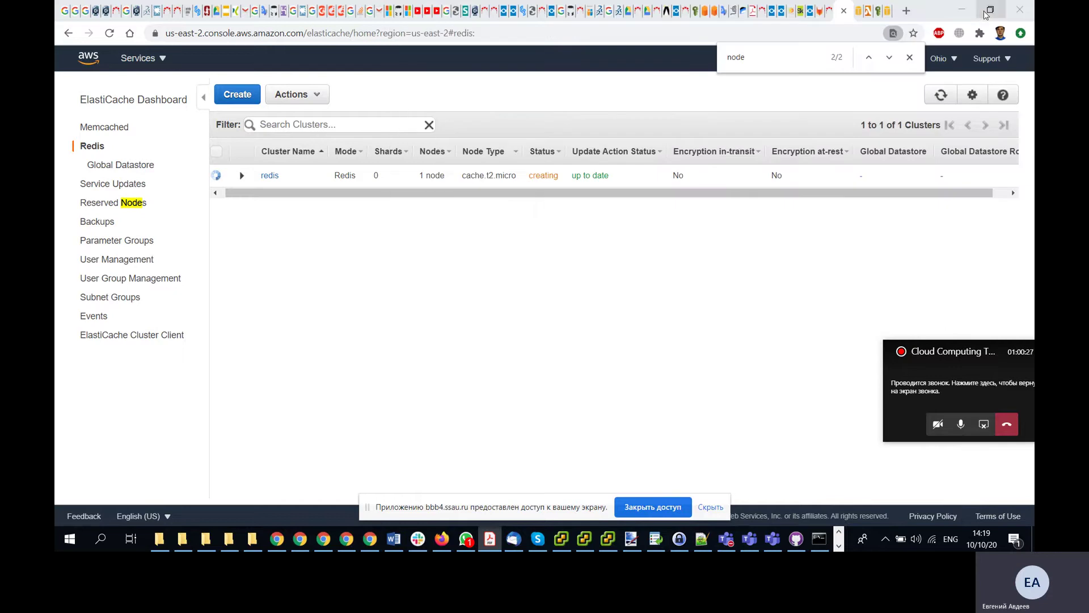
pyautogui.click(347, 539)
pyautogui.click(348, 542)
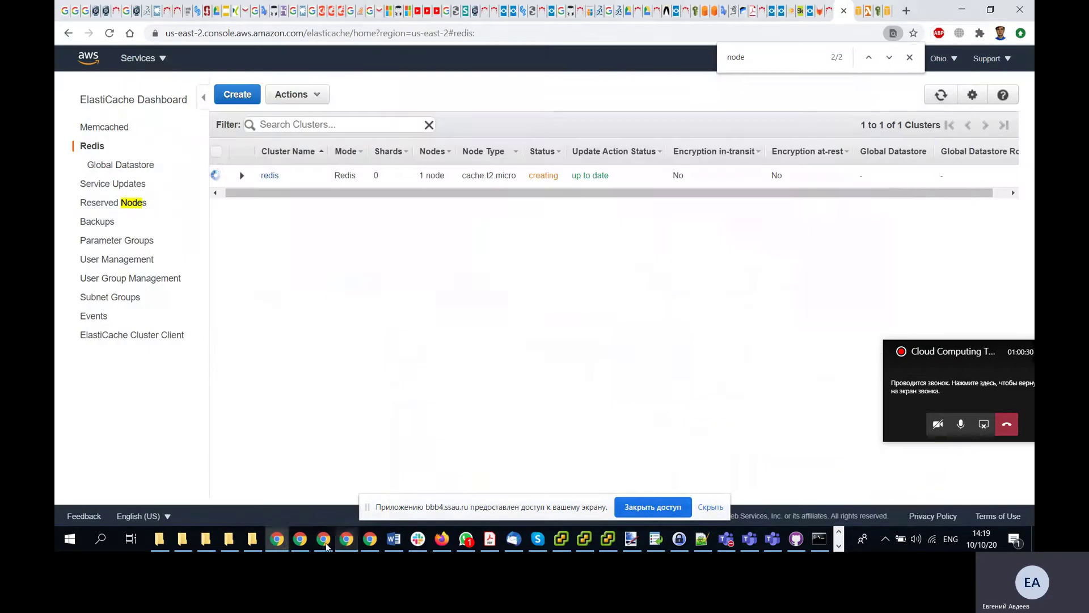
pyautogui.click(298, 541)
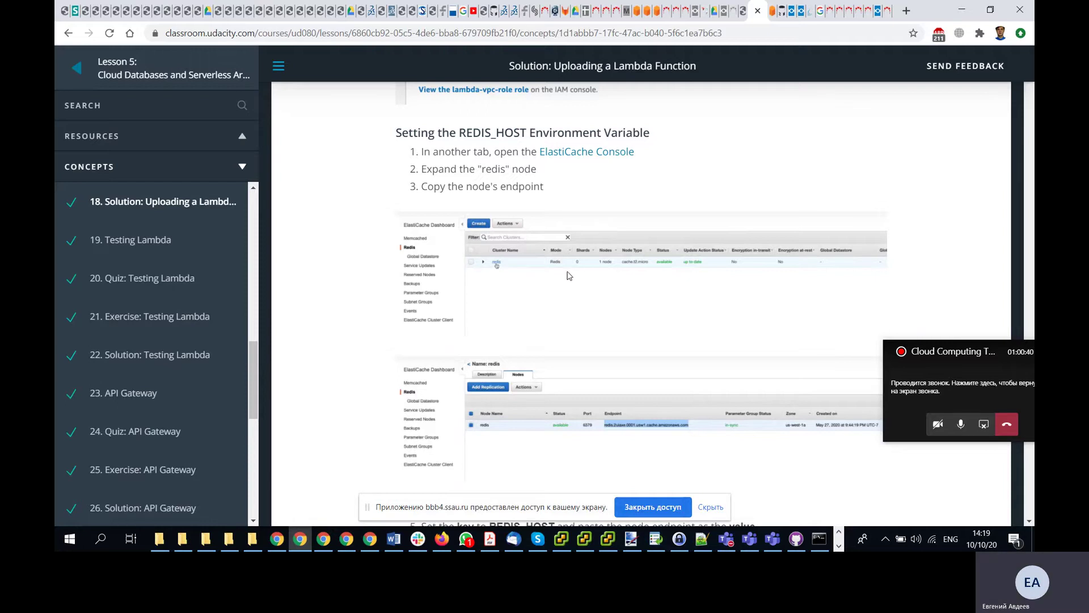
# - Check and minimize the Teams call window, then switch back to the ElastiCache console
pyautogui.click(757, 541)
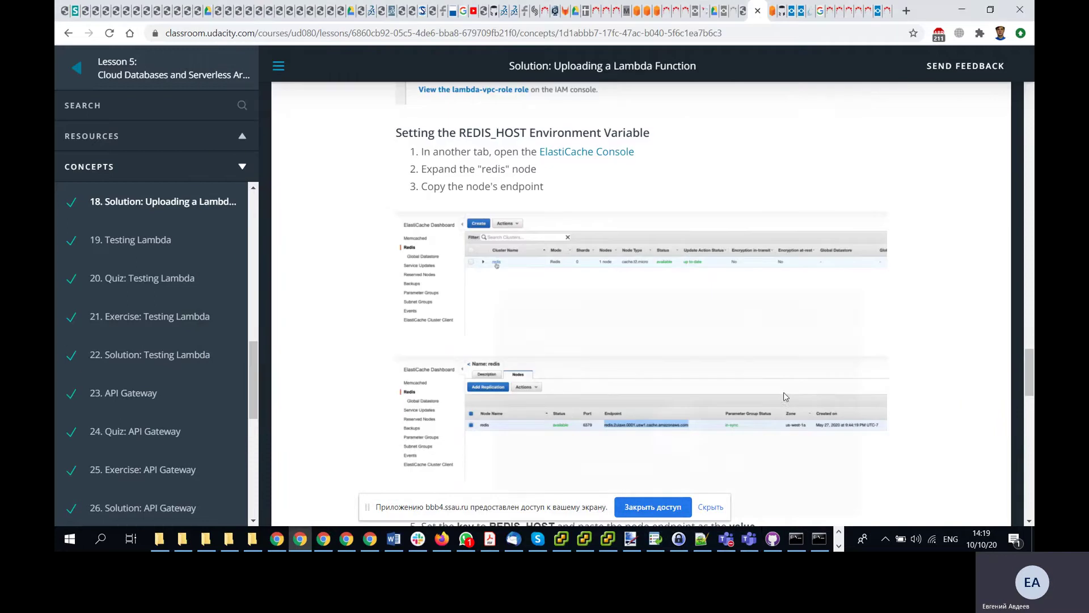
pyautogui.click(783, 499)
pyautogui.click(757, 535)
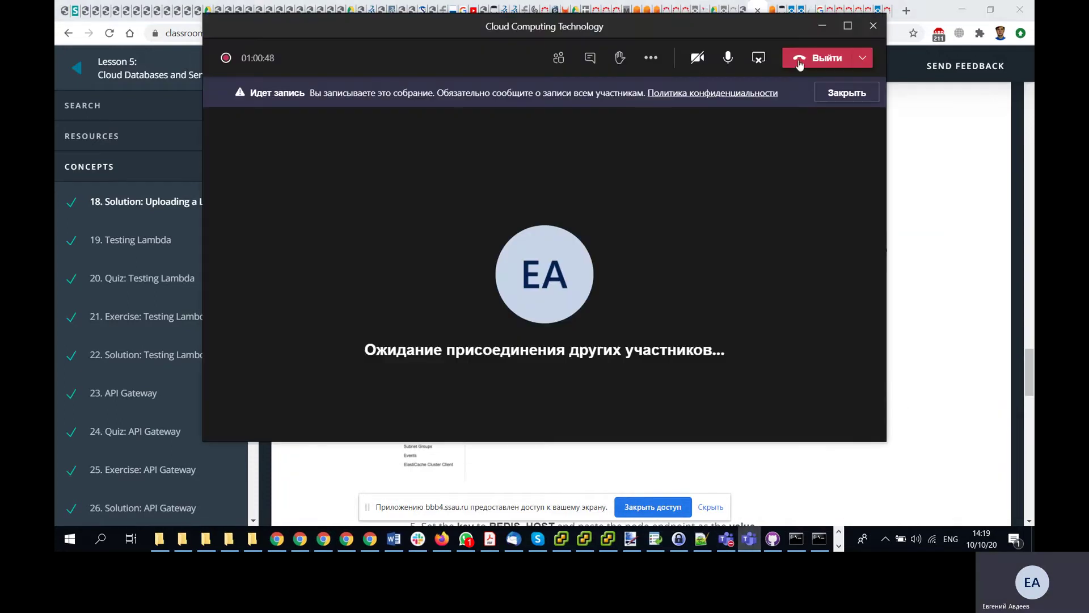
pyautogui.click(823, 30)
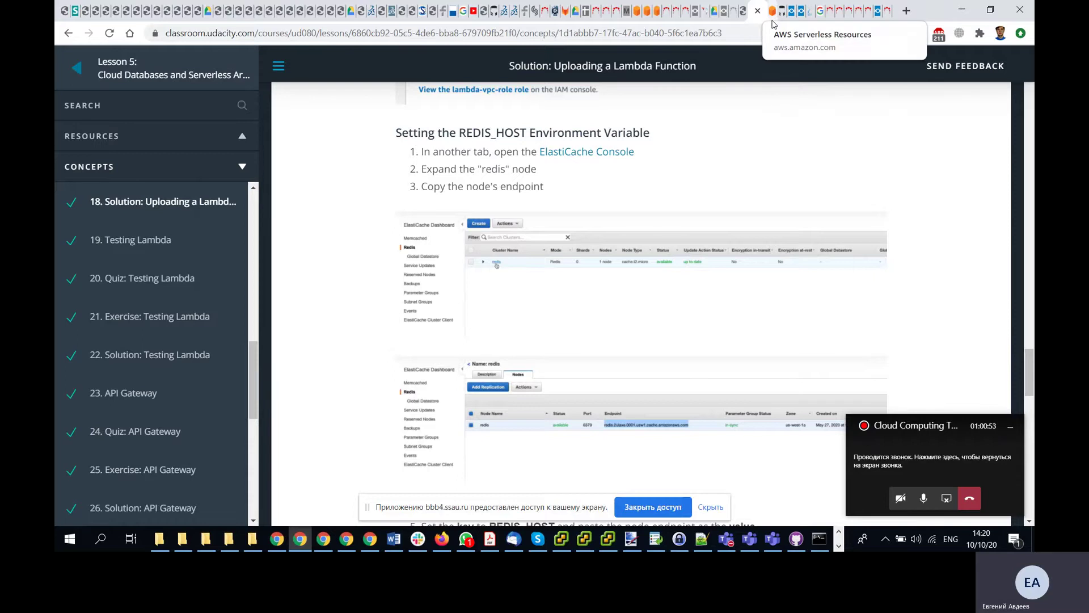
pyautogui.hotkey('alt', 'Tab')
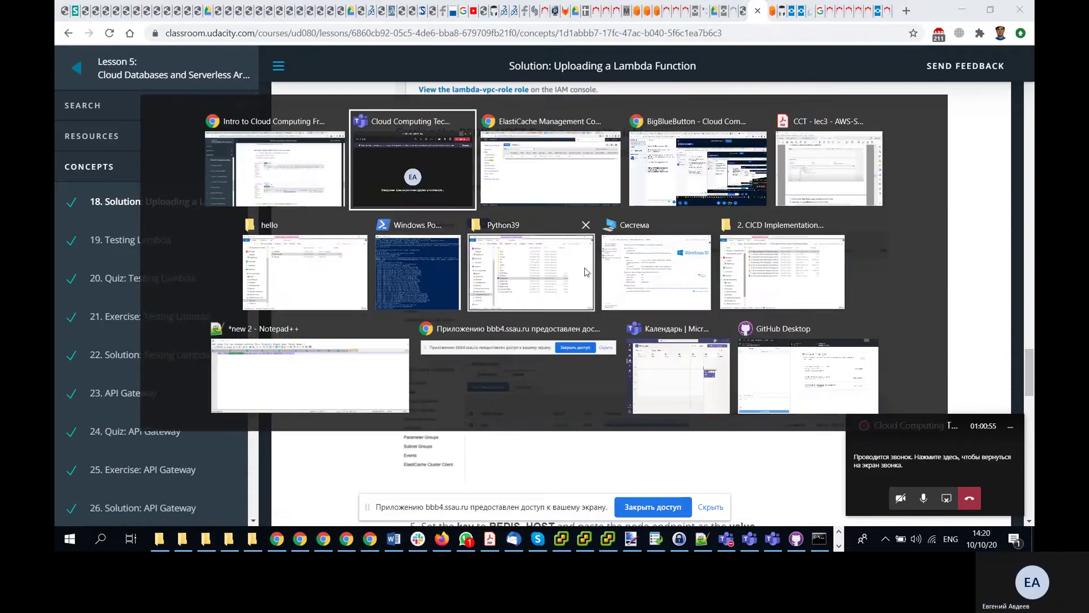
pyautogui.click(533, 185)
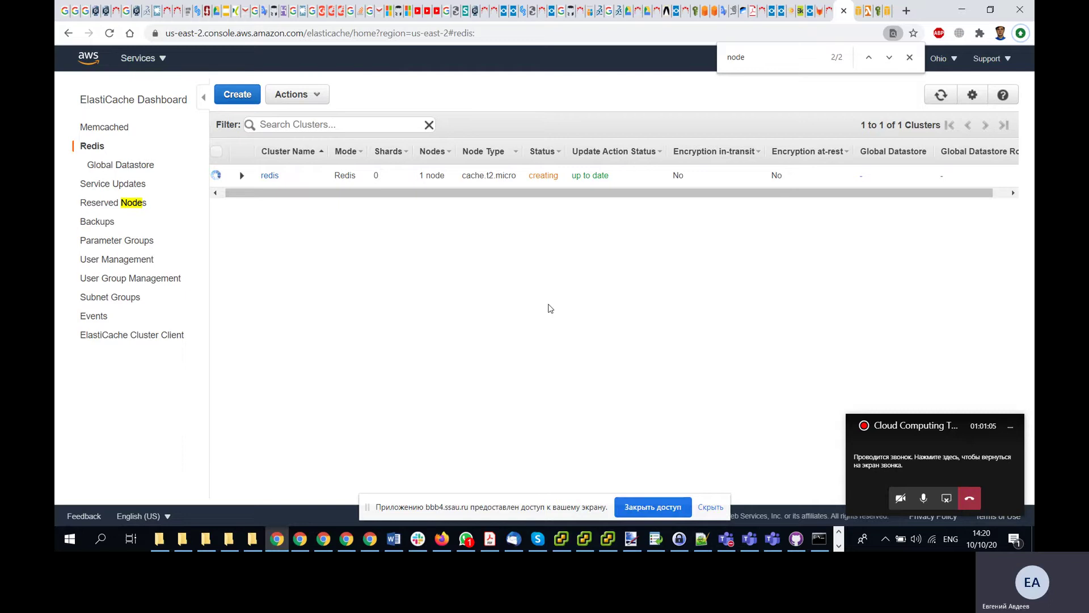
# - Refresh until redis shows available, open its node list, and return to the lesson
pyautogui.click(940, 96)
pyautogui.click(941, 95)
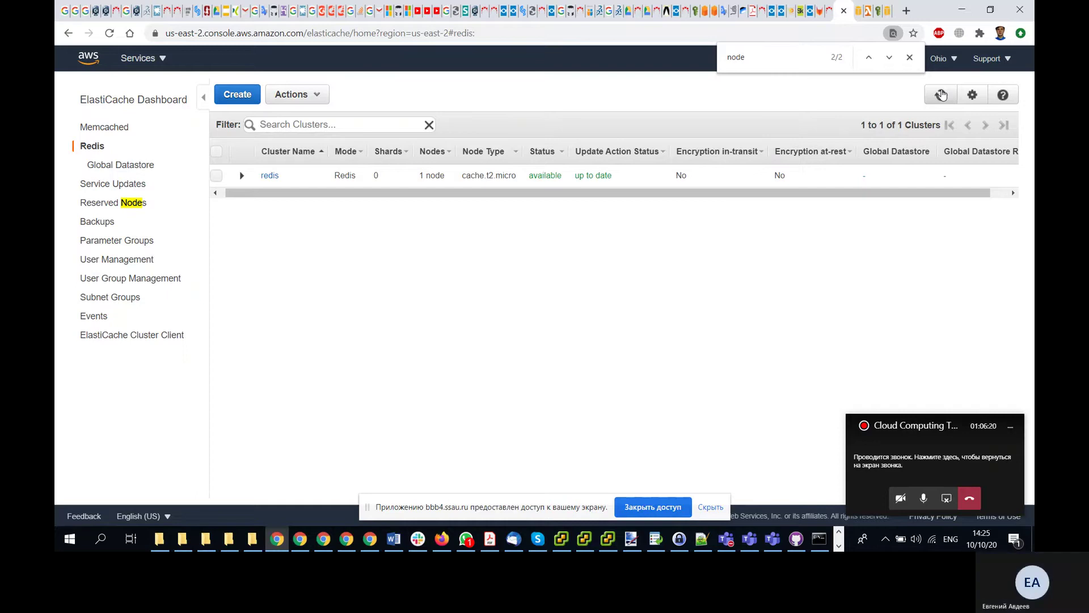
pyautogui.click(271, 176)
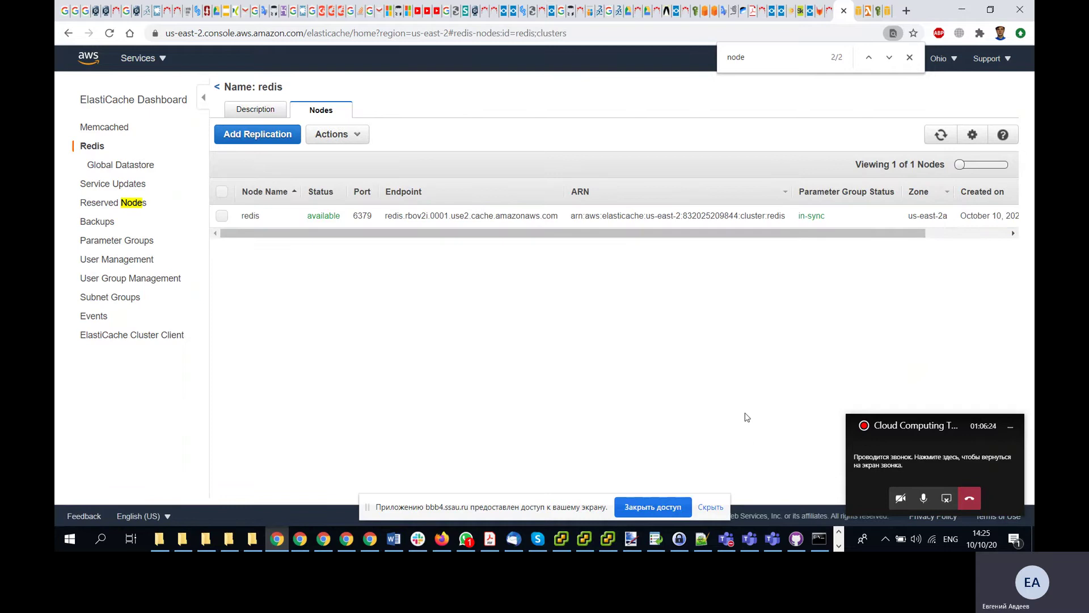
pyautogui.hotkey('alt', 'Tab')
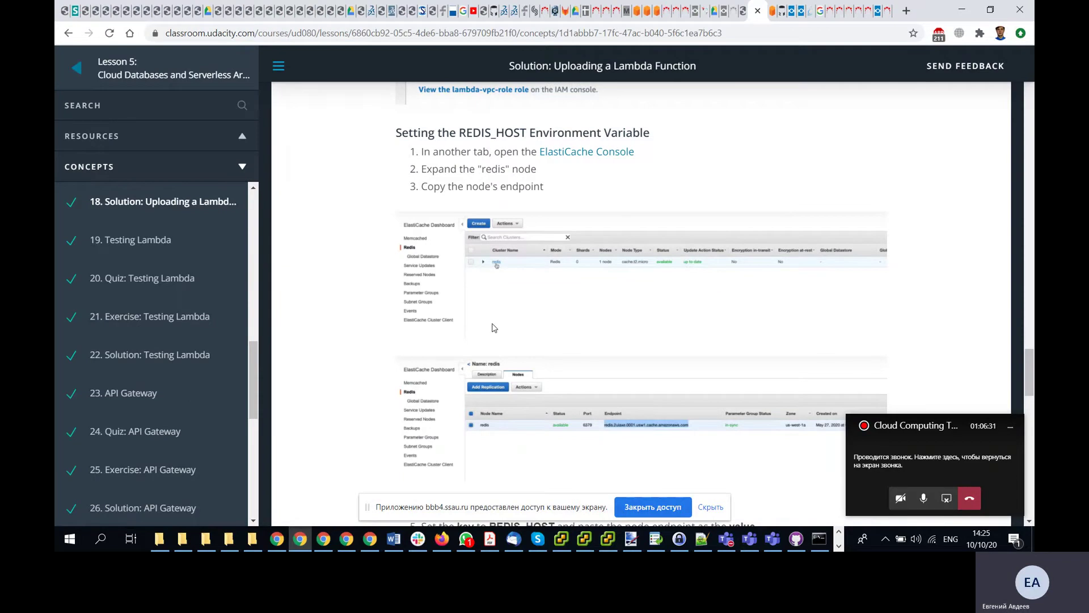
# - Read the lesson's REDIS_HOST environment-variable steps, then switch back to the redis node list
pyautogui.scroll(-3, 494, 327)
pyautogui.scroll(2, 609, 313)
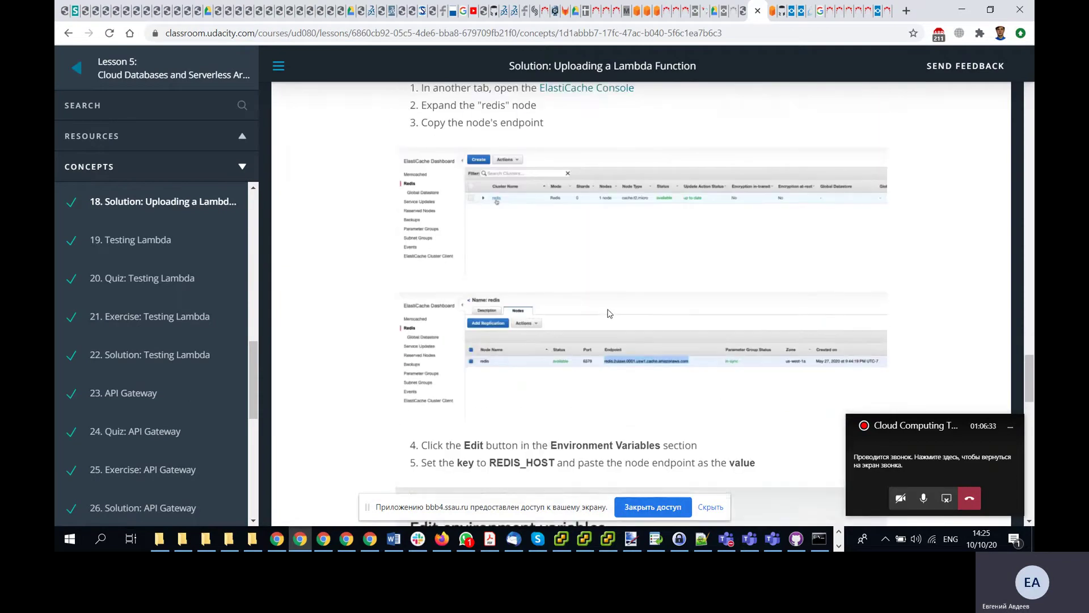
pyautogui.scroll(1, 609, 313)
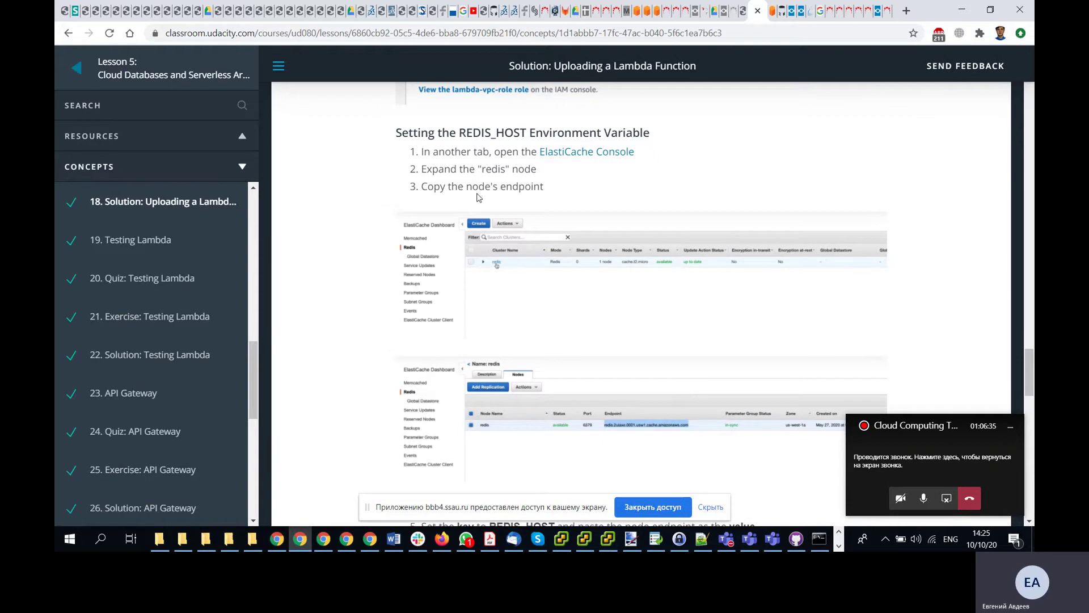
pyautogui.scroll(-2, 590, 315)
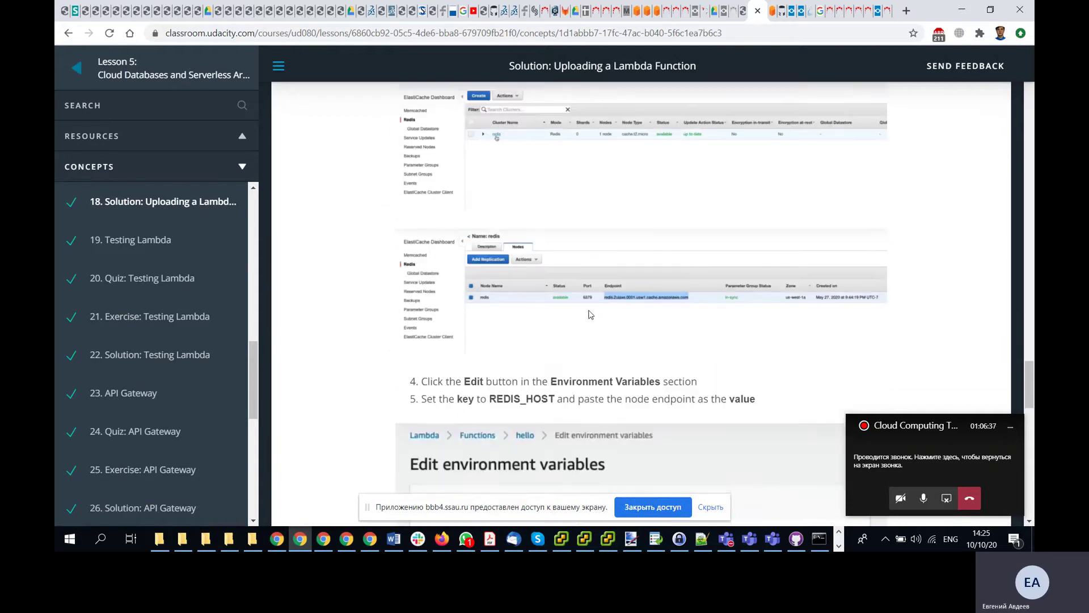
pyautogui.scroll(-1, 591, 315)
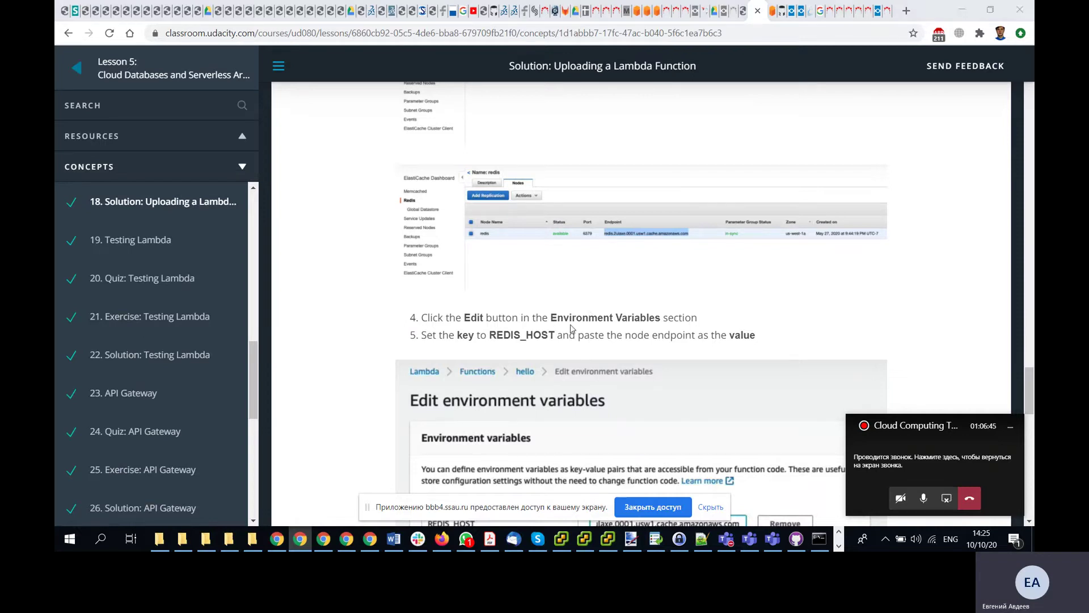
pyautogui.hotkey('alt', 'Tab')
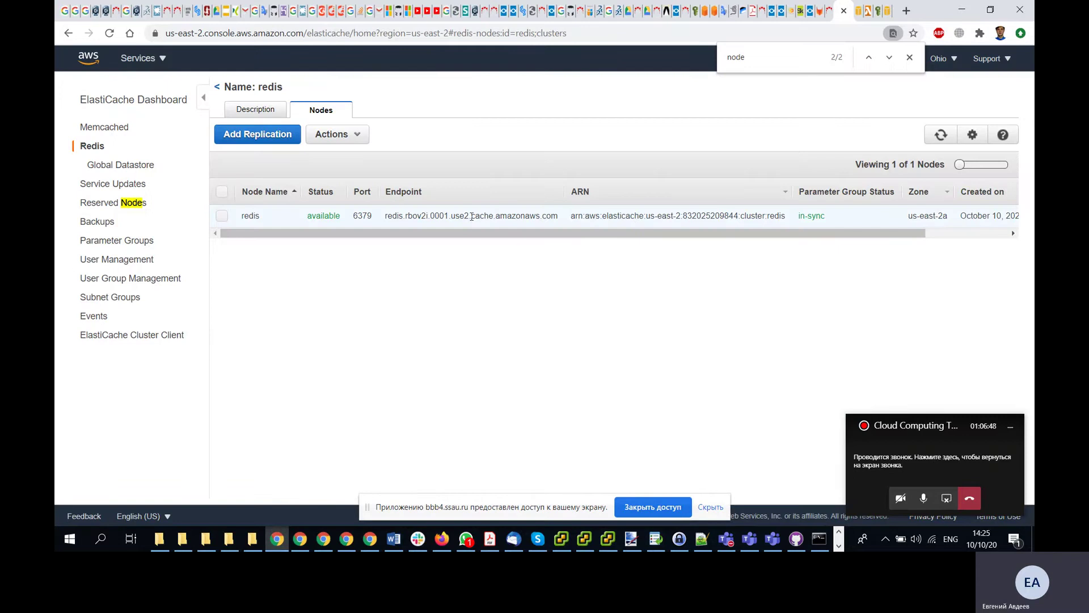
# - Select the redis node and copy its endpoint redis.rbov2i.0001.use2.cache.amazonaws.com
pyautogui.click(386, 215)
pyautogui.doubleClick(398, 215)
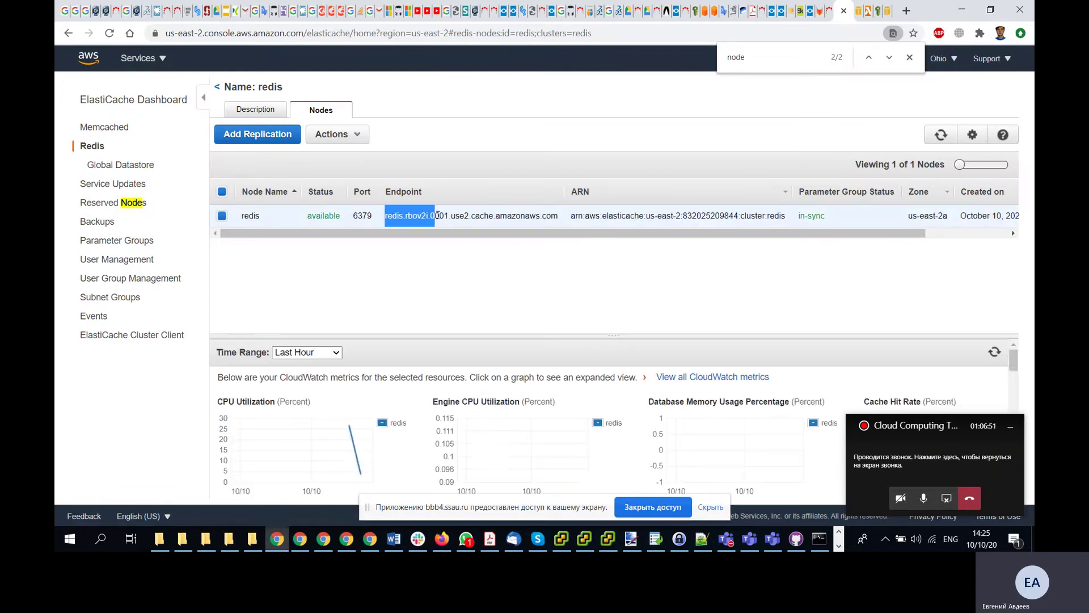
pyautogui.click(452, 216)
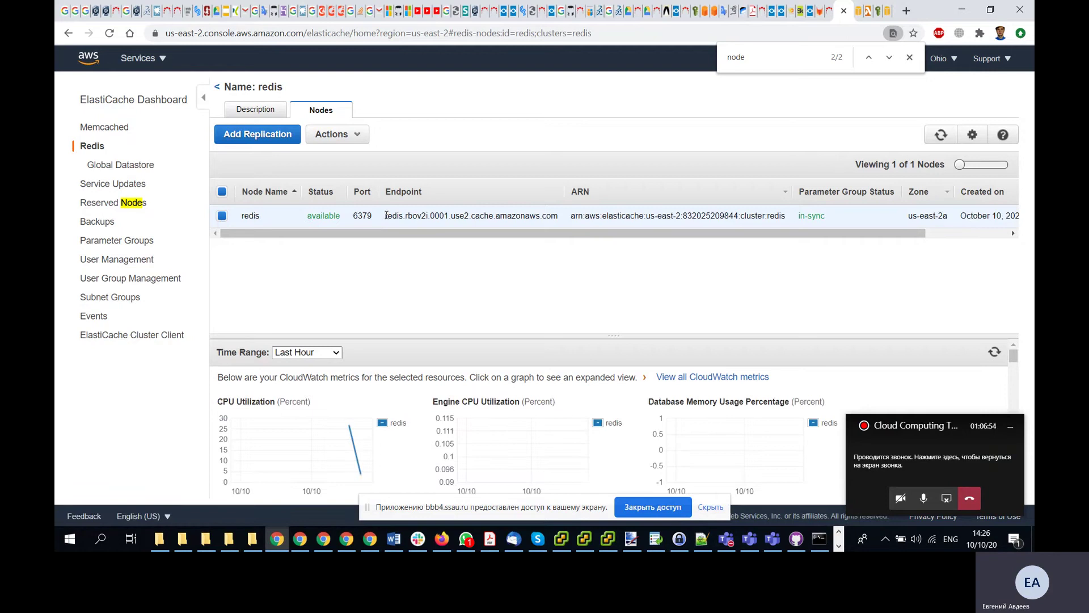
pyautogui.moveTo(386, 215); pyautogui.dragTo(544, 218)
pyautogui.rightClick(543, 217)
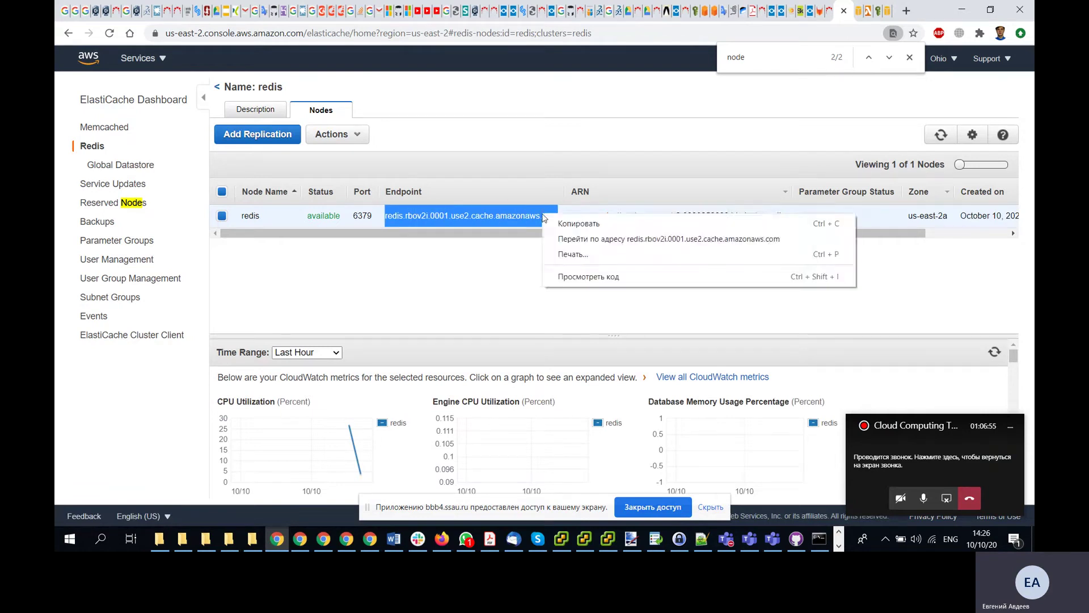
pyautogui.click(561, 223)
pyautogui.click(435, 261)
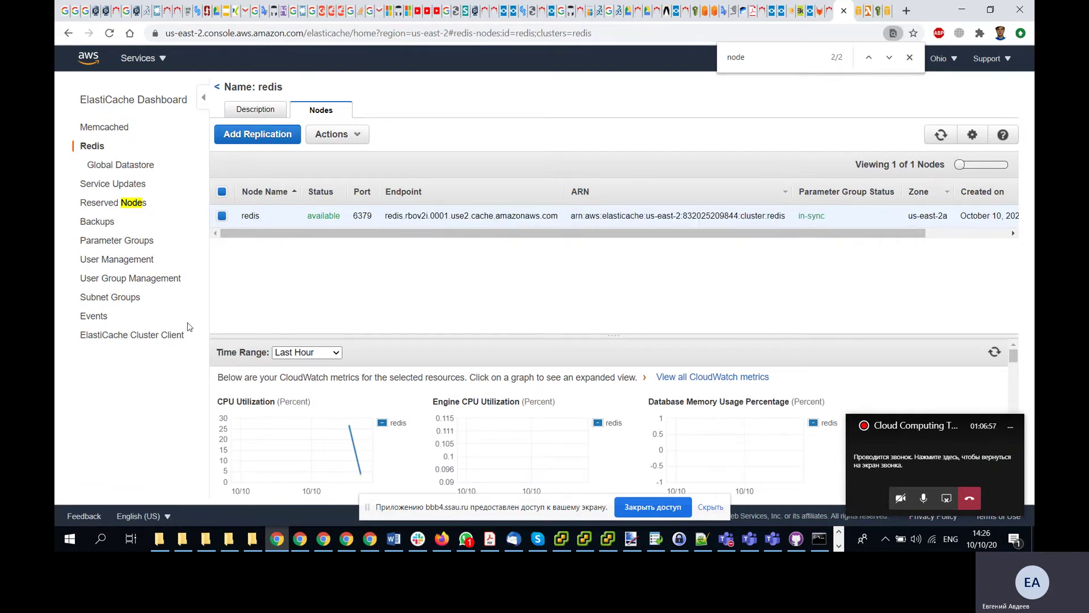
# - Check the cluster's description and node actions, consult the lesson, then return to the node list
pyautogui.click(276, 111)
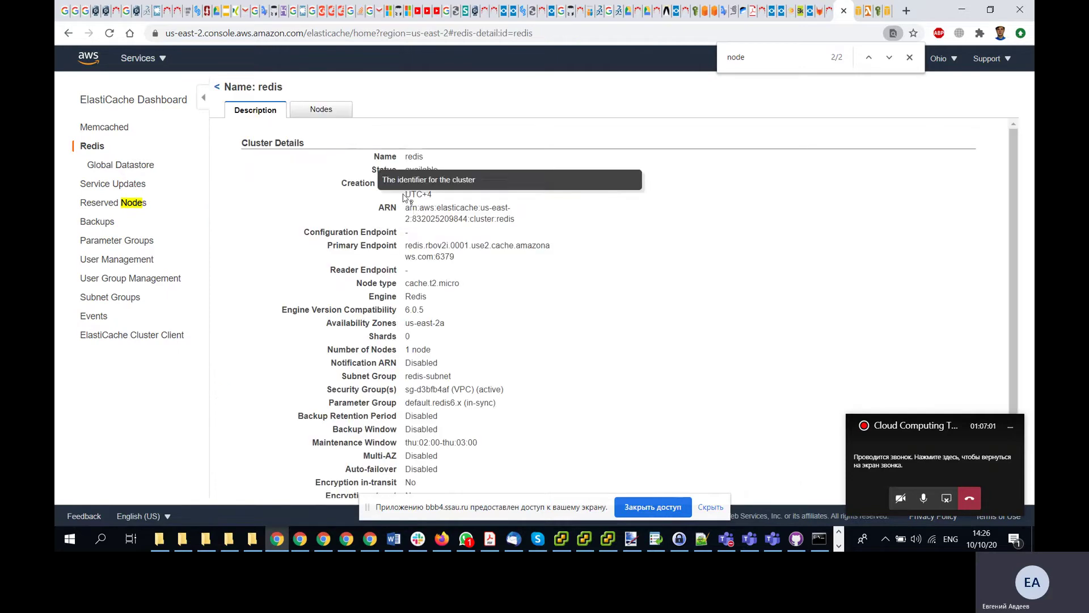
pyautogui.scroll(-1, 414, 211)
pyautogui.scroll(1, 413, 211)
pyautogui.click(321, 109)
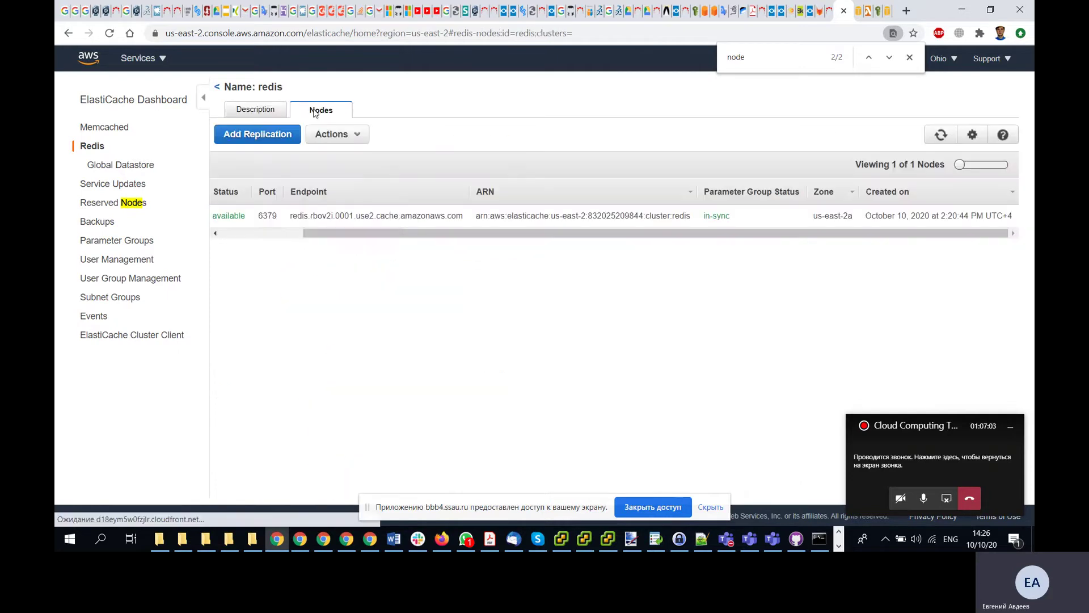
pyautogui.click(357, 135)
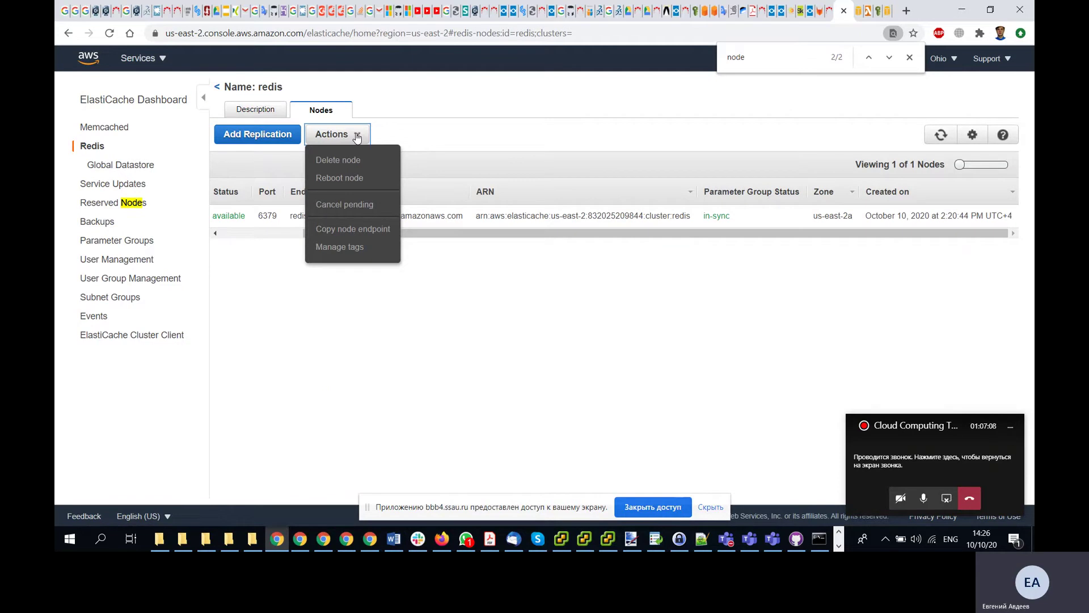
pyautogui.click(561, 386)
pyautogui.hotkey('alt', 'Tab')
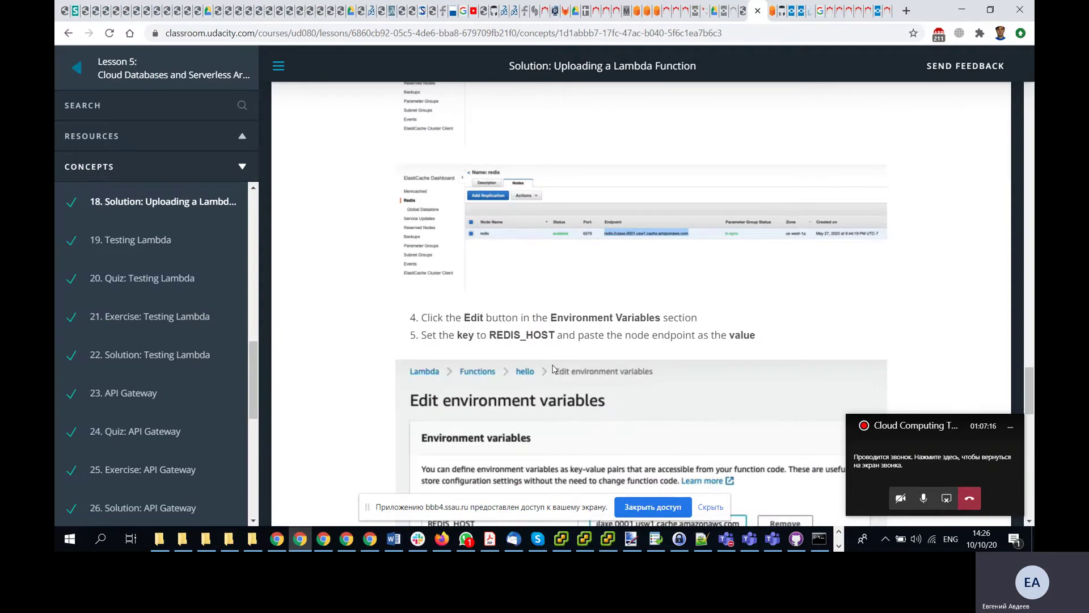
pyautogui.scroll(-1, 554, 369)
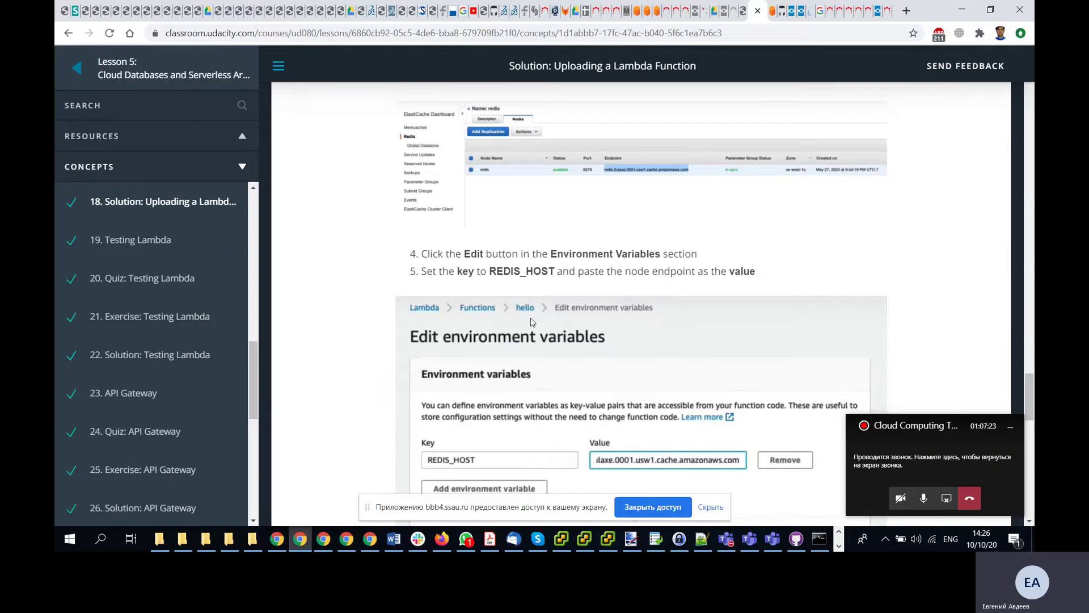
pyautogui.hotkey('alt', 'Tab')
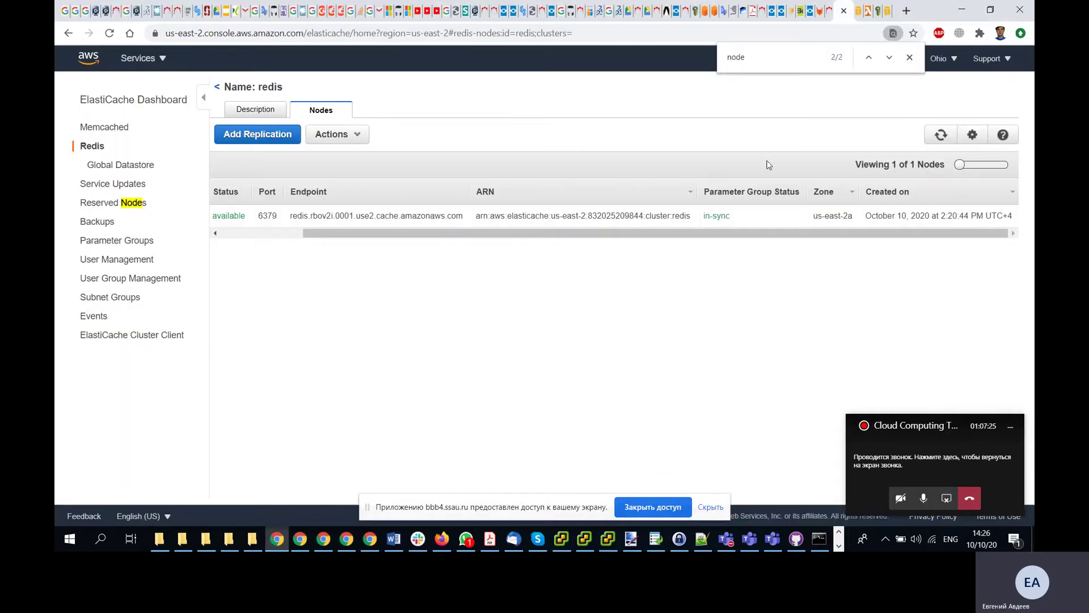
pyautogui.click(869, 13)
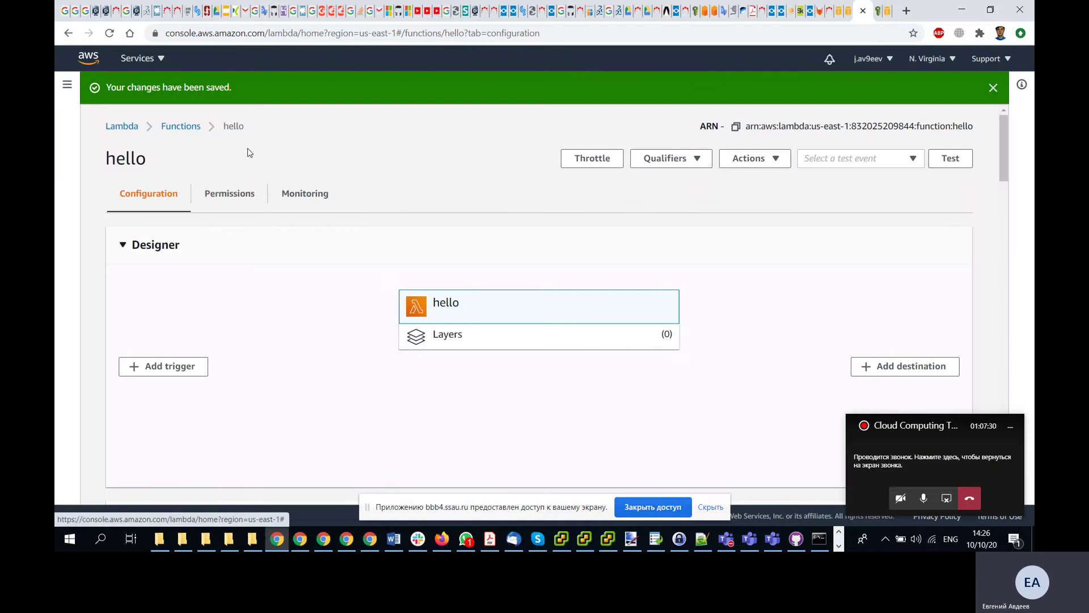
pyautogui.scroll(-6, 265, 159)
pyautogui.scroll(1, 265, 158)
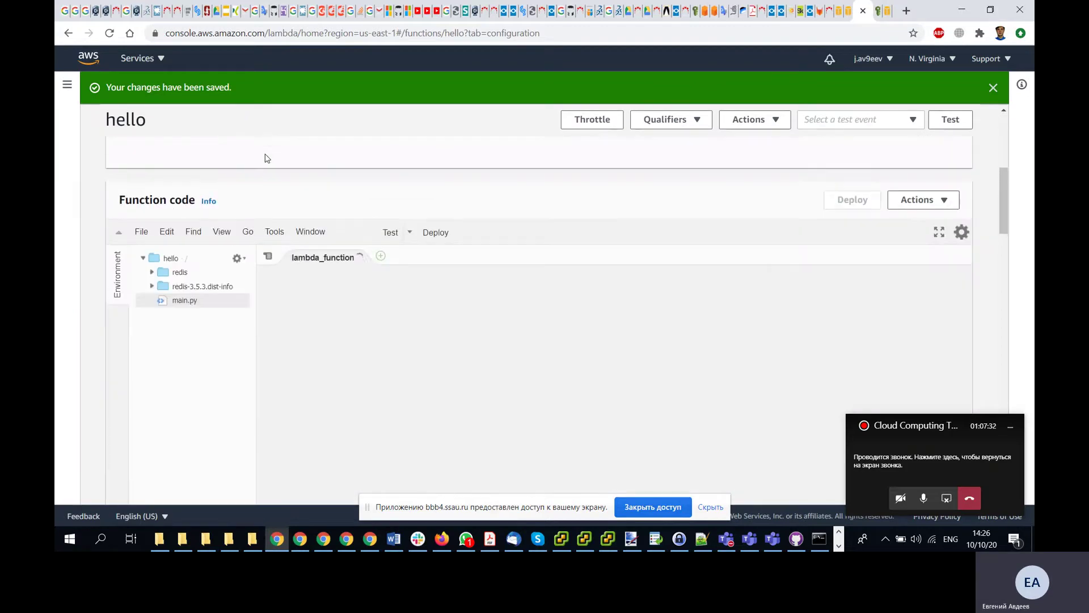
pyautogui.scroll(-2, 265, 155)
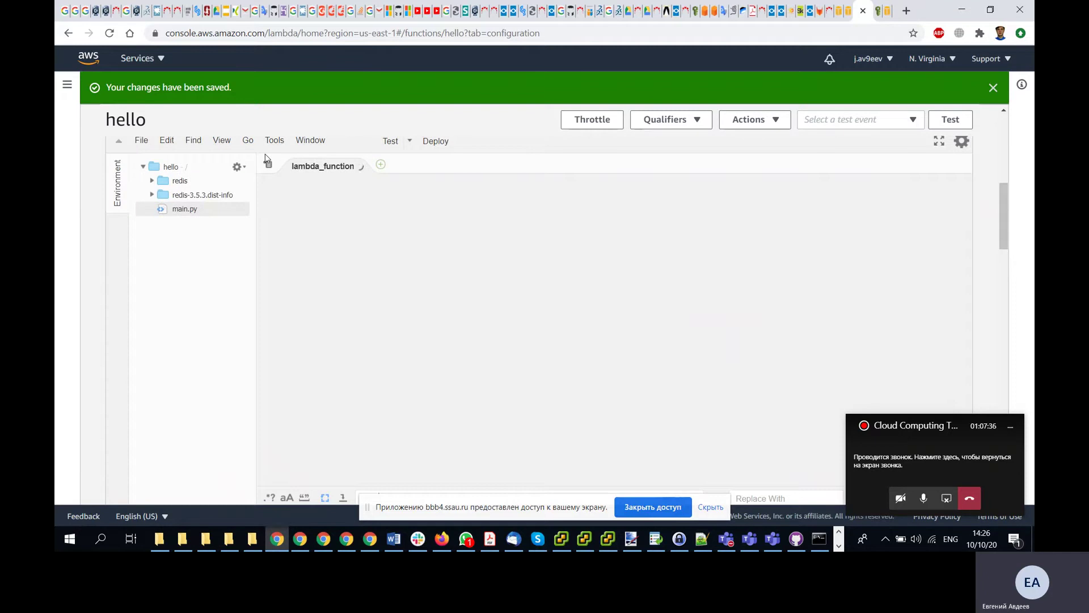
pyautogui.click(70, 86)
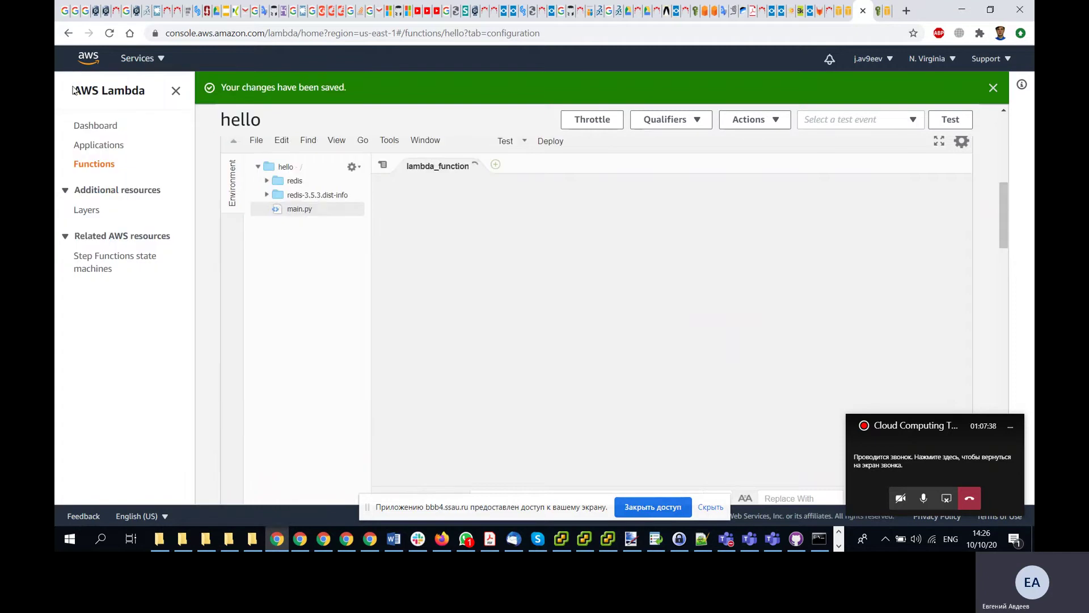
pyautogui.click(176, 91)
pyautogui.scroll(-5, 235, 267)
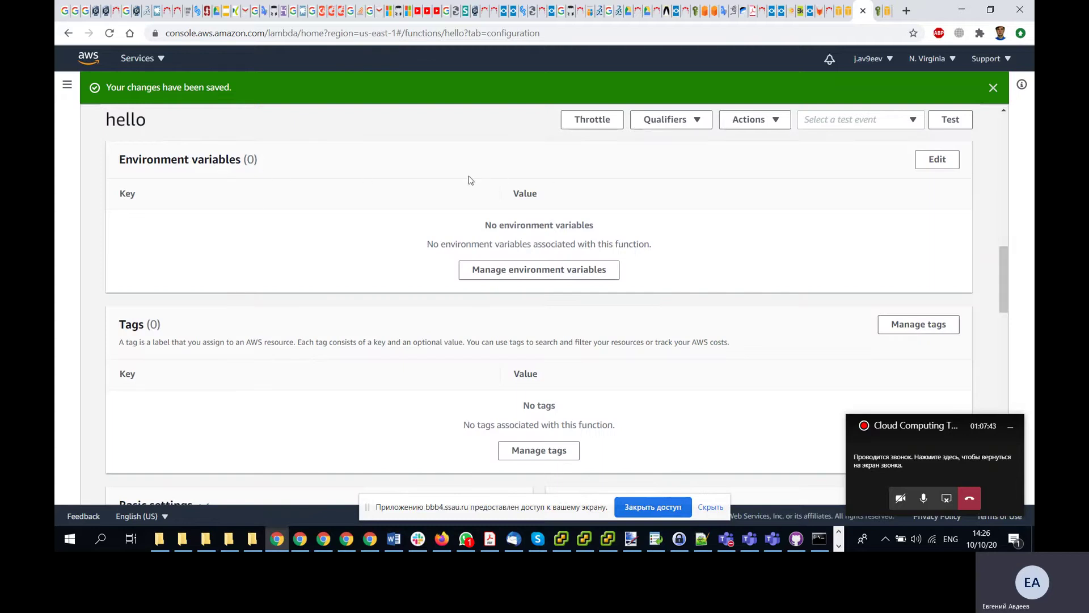
# - Start editing hello's environment variables and add an empty key/value row
pyautogui.click(937, 160)
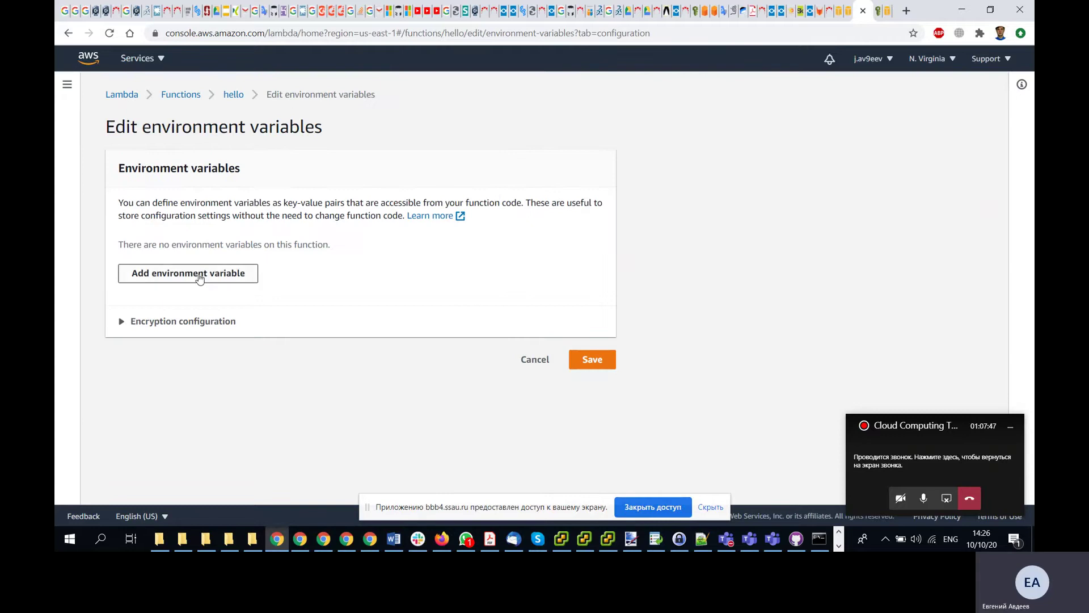
pyautogui.click(201, 277)
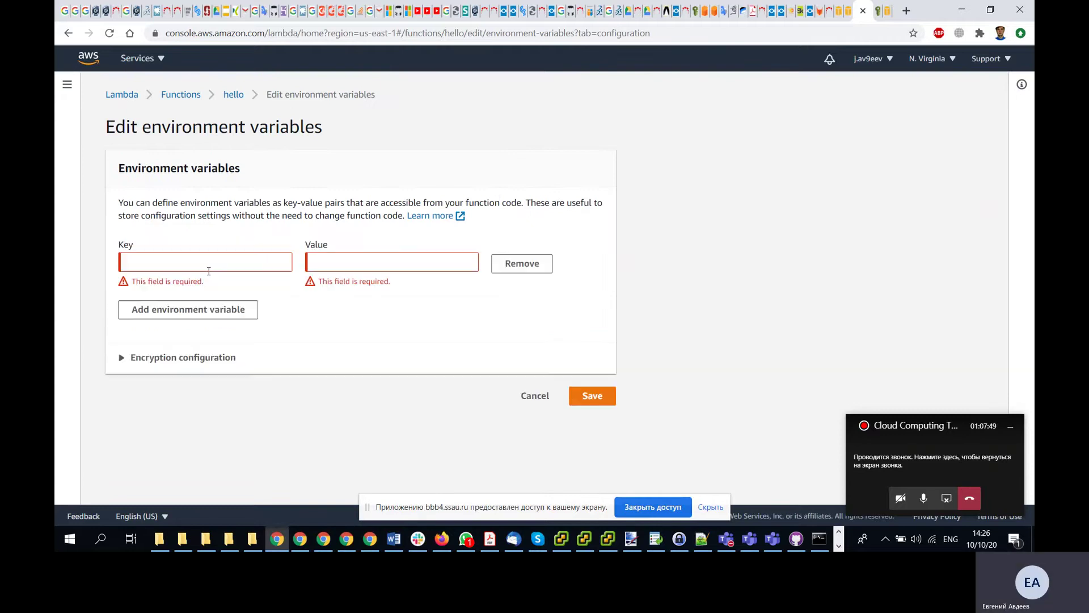
pyautogui.hotkey('alt', 'Tab')
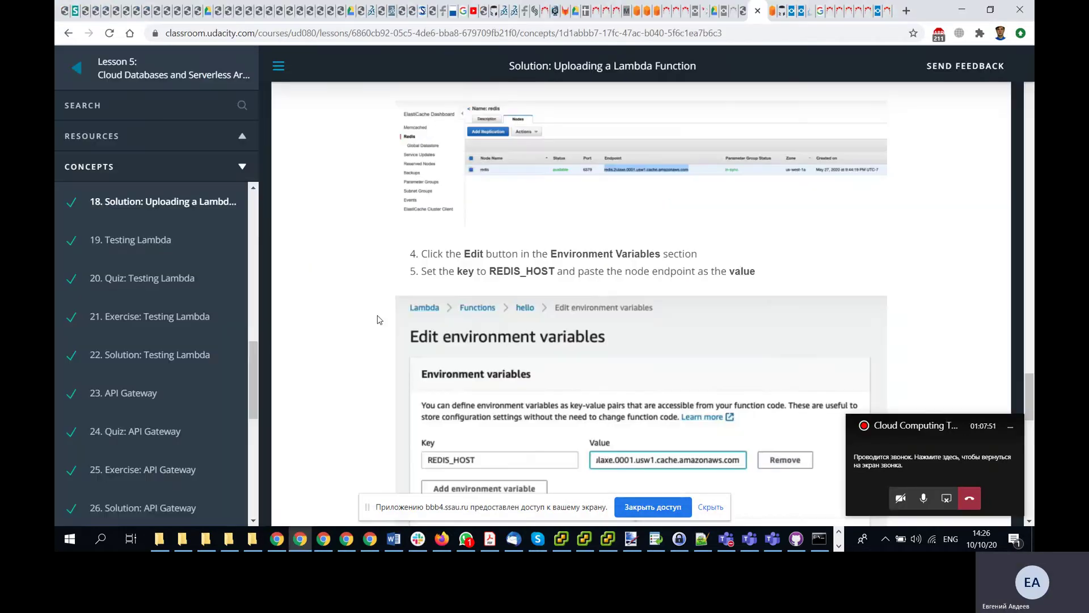
pyautogui.scroll(-2, 543, 343)
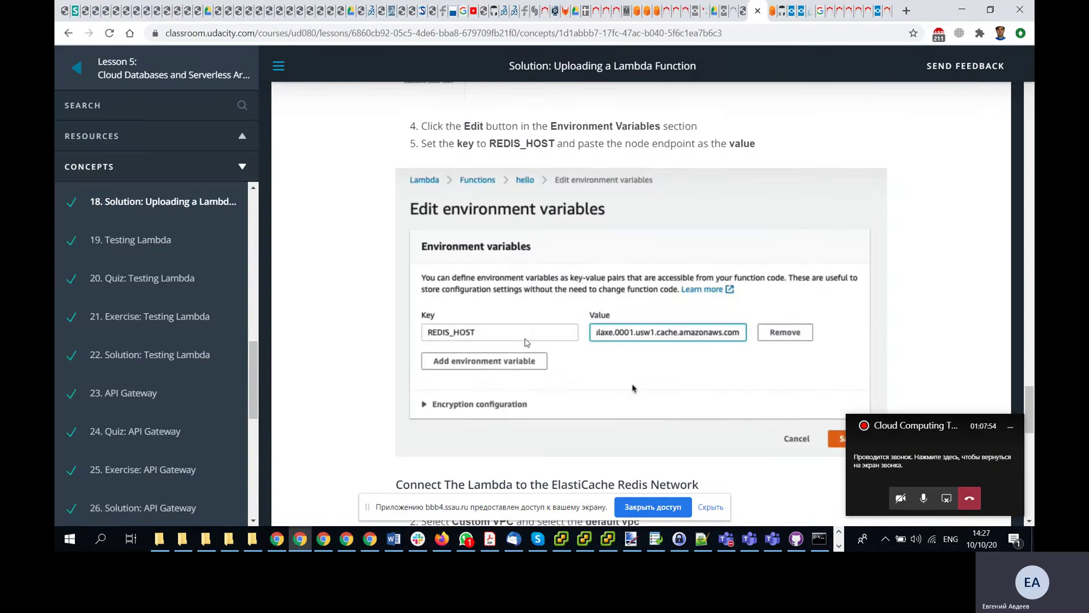
pyautogui.hotkey('alt', 'Tab')
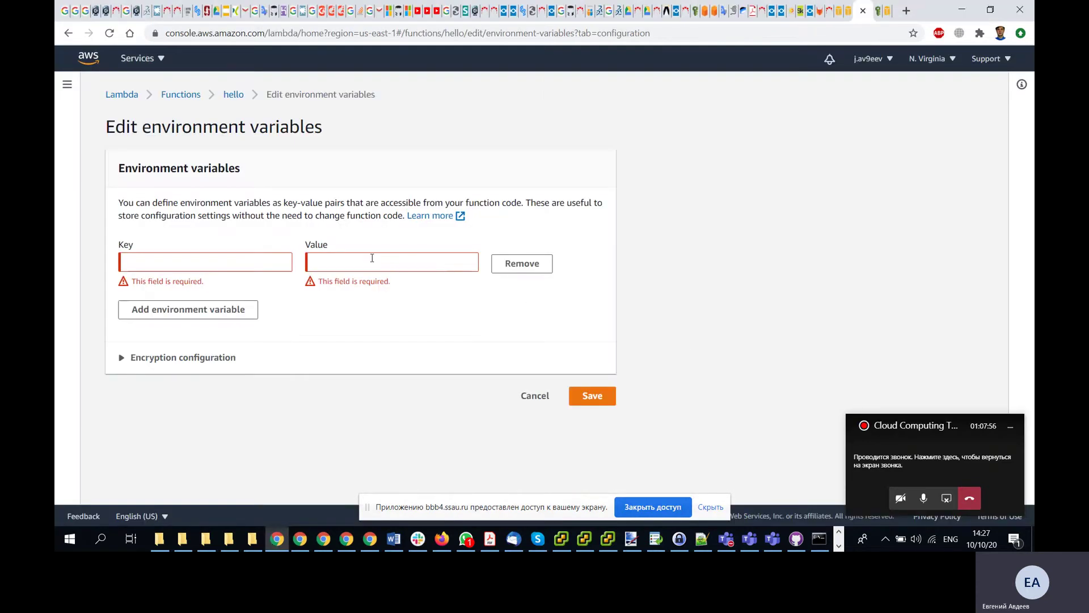
# - Paste the Redis node endpoint as the value and enter REDIS_HOST as the key
pyautogui.click(369, 262)
pyautogui.hotkey('ctrl', 'v')
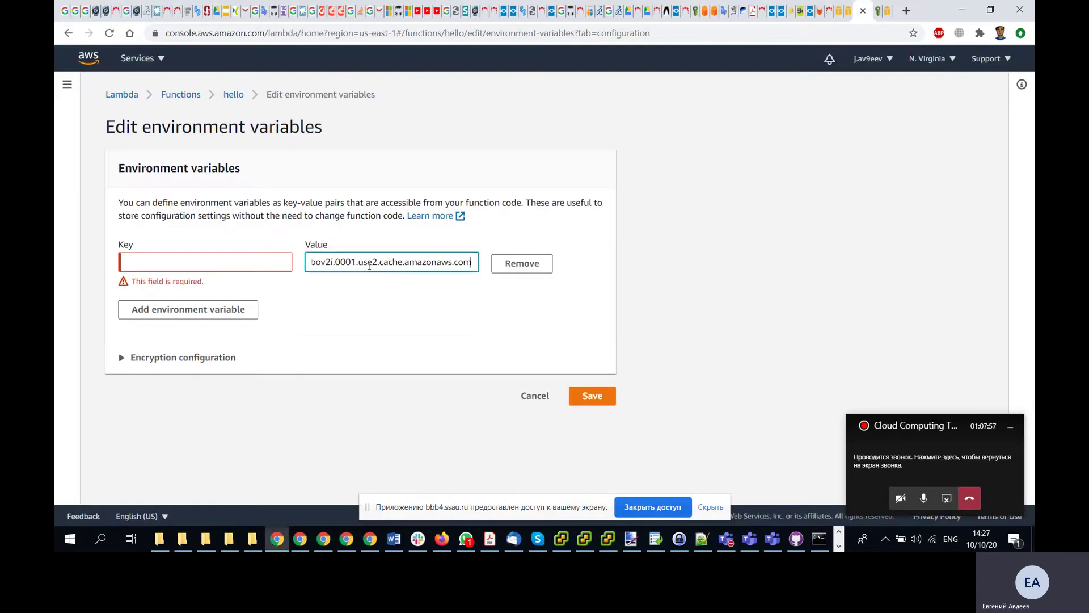
pyautogui.moveTo(430, 263); pyautogui.dragTo(182, 248)
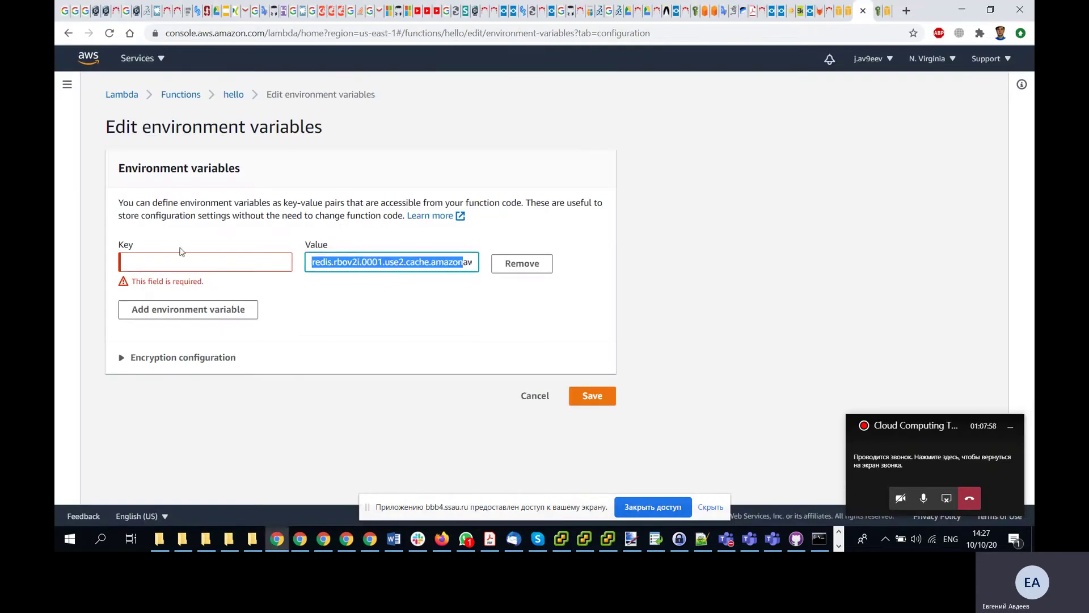
pyautogui.click(210, 266)
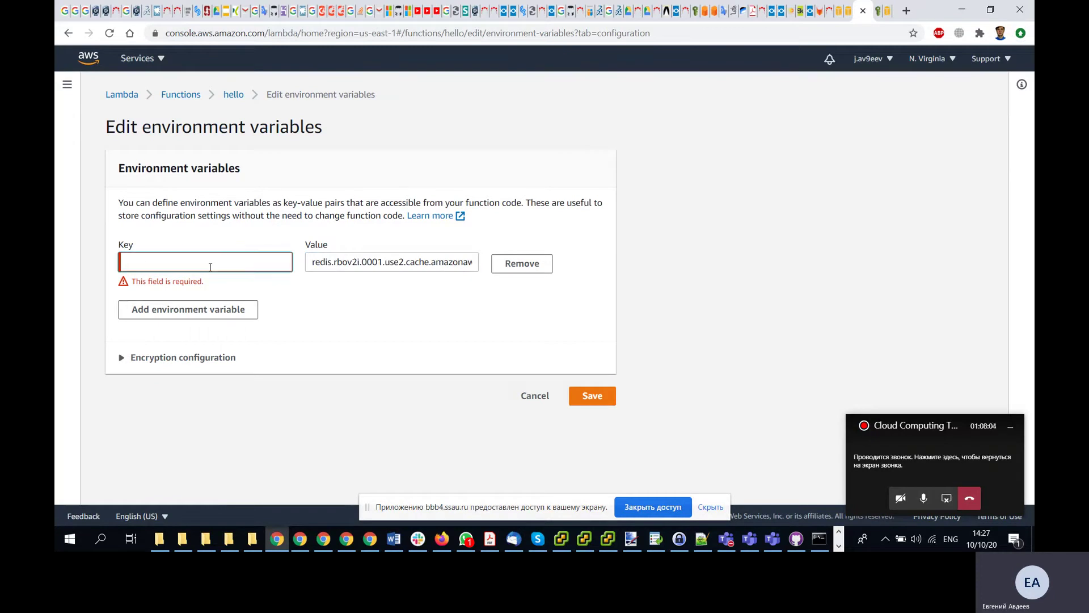
pyautogui.write('REDIS_')
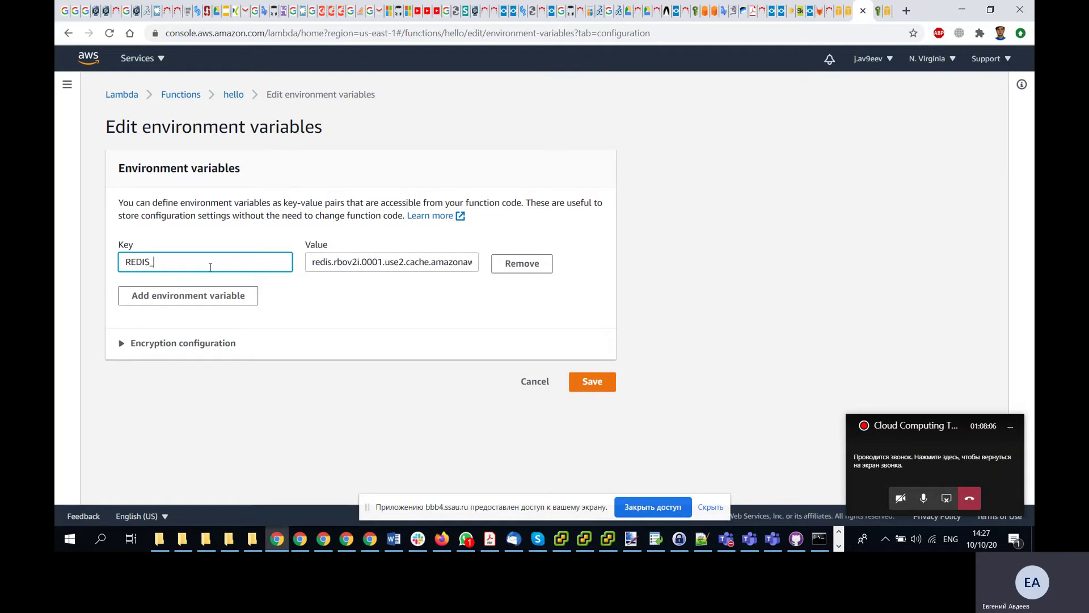
pyautogui.write('HOST')
pyautogui.hotkey('alt', 'Tab')
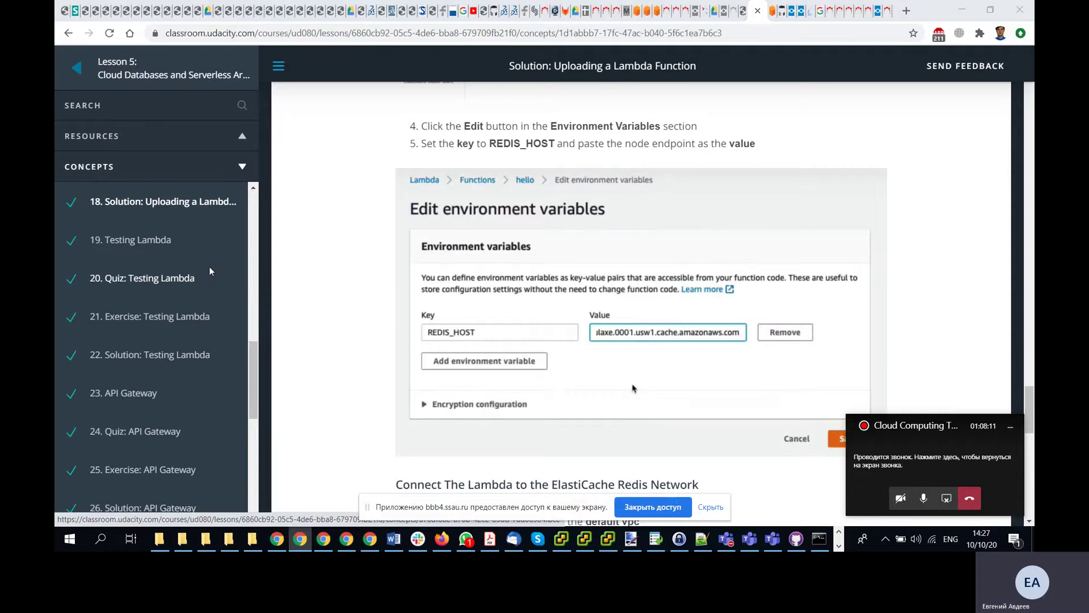
pyautogui.hotkey('alt', 'Tab')
# - Save the REDIS_HOST environment variable and check the saved entry
pyautogui.click(593, 383)
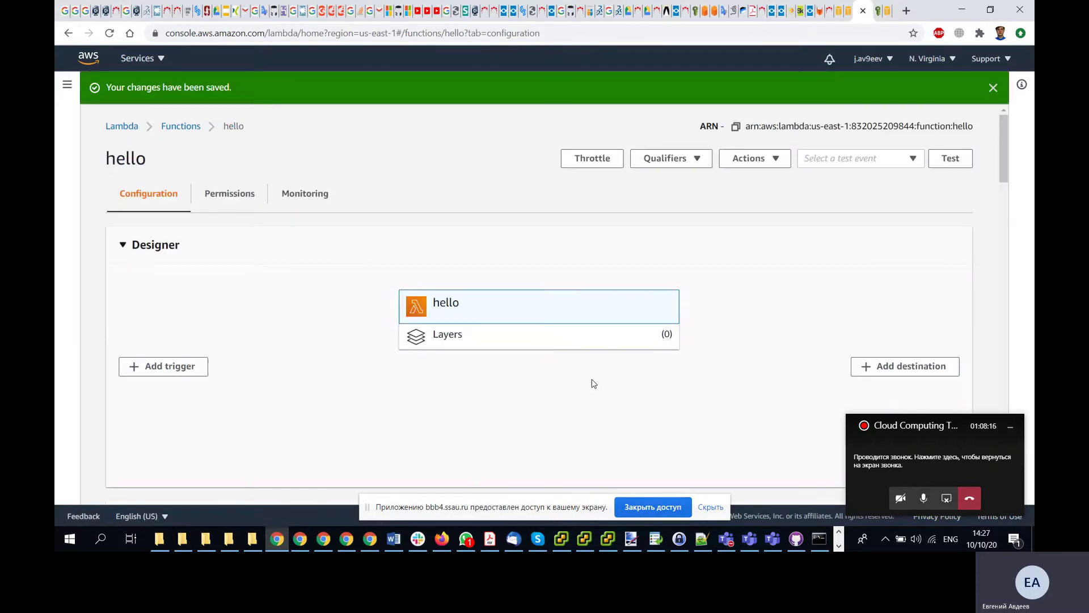
pyautogui.scroll(-15, 593, 384)
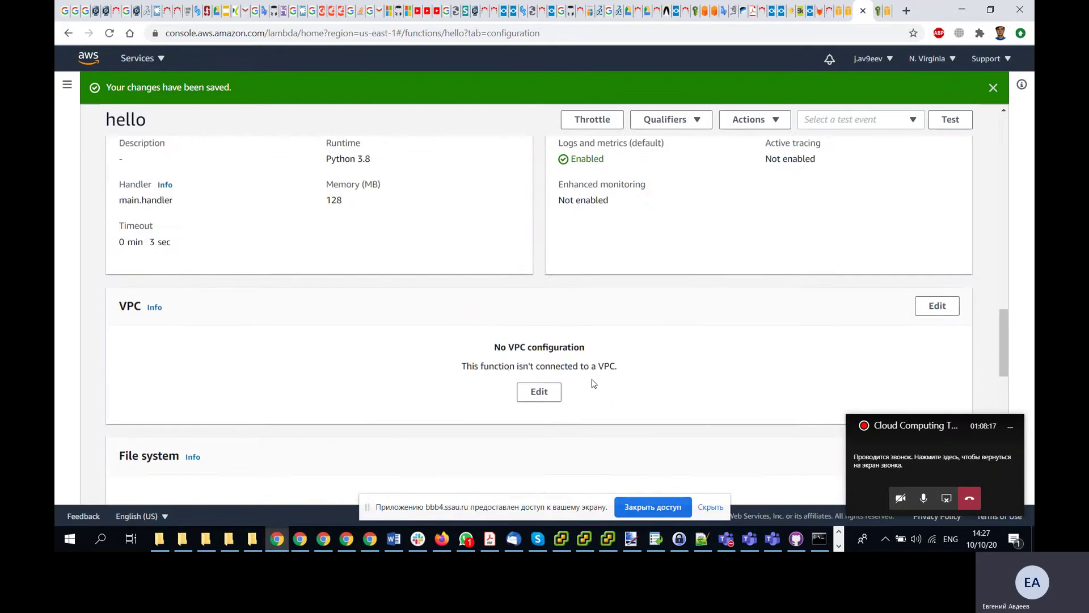
pyautogui.scroll(4, 593, 384)
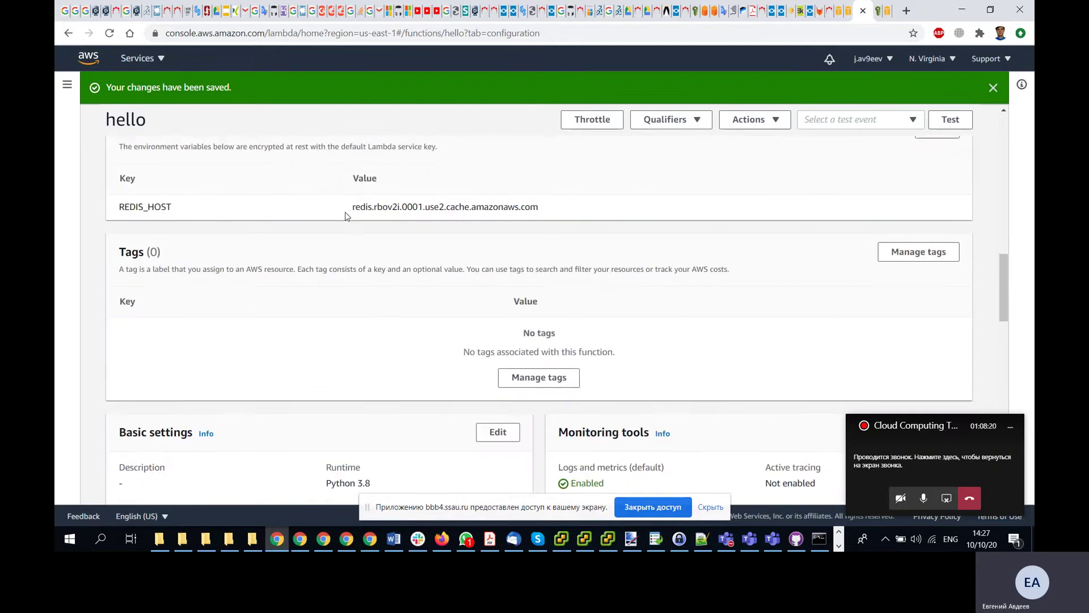
pyautogui.scroll(1, 228, 208)
# - Read the lesson's VPC connection steps, then scroll hello's page down to the VPC section
pyautogui.hotkey('alt', 'Tab')
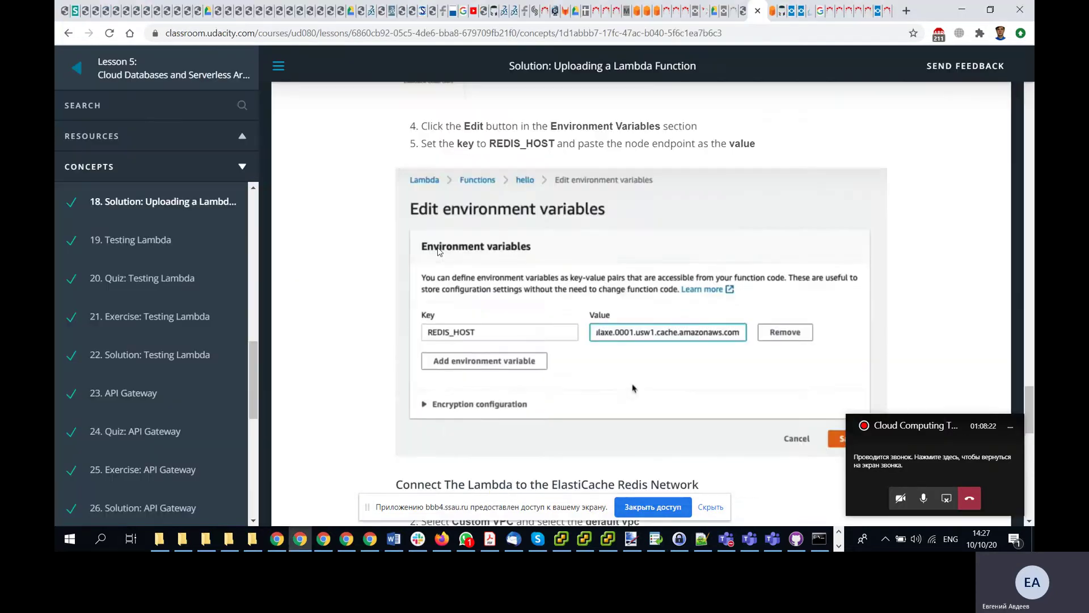
pyautogui.scroll(-3, 439, 251)
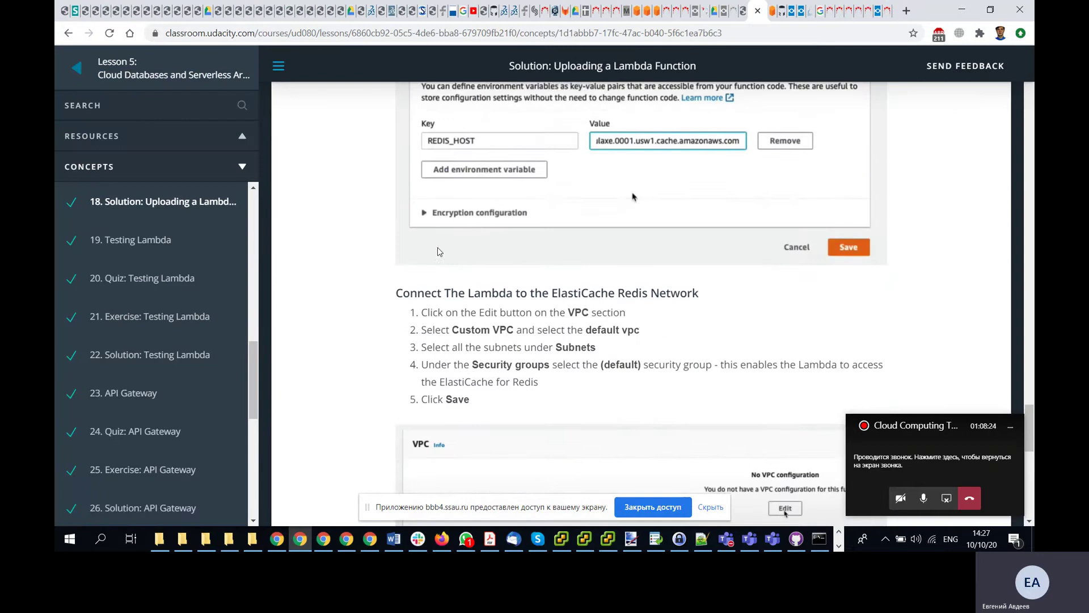
pyautogui.scroll(-1, 439, 251)
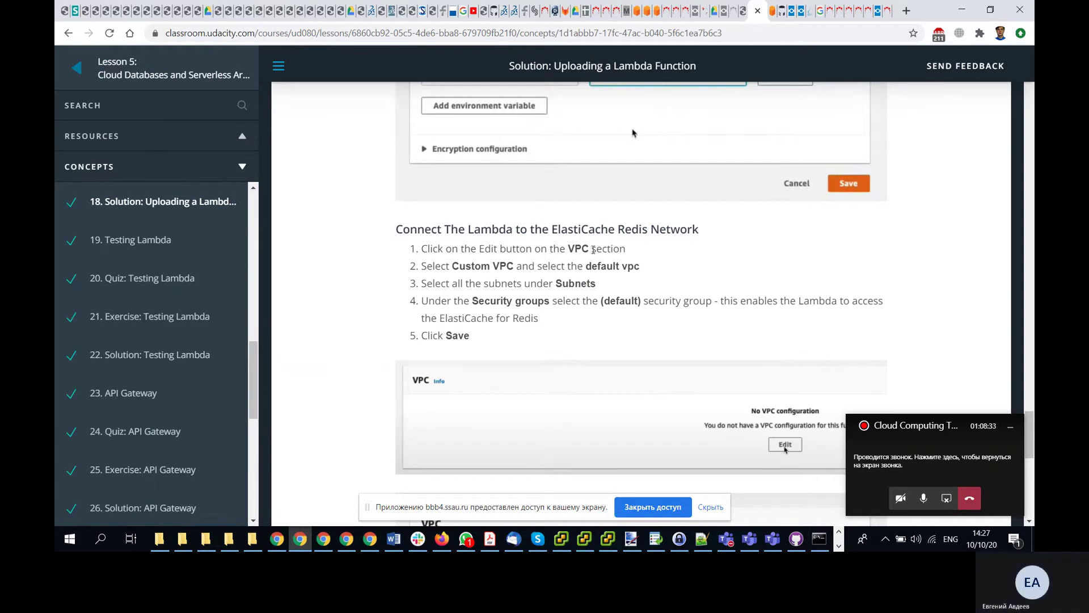
pyautogui.hotkey('alt', 'Tab')
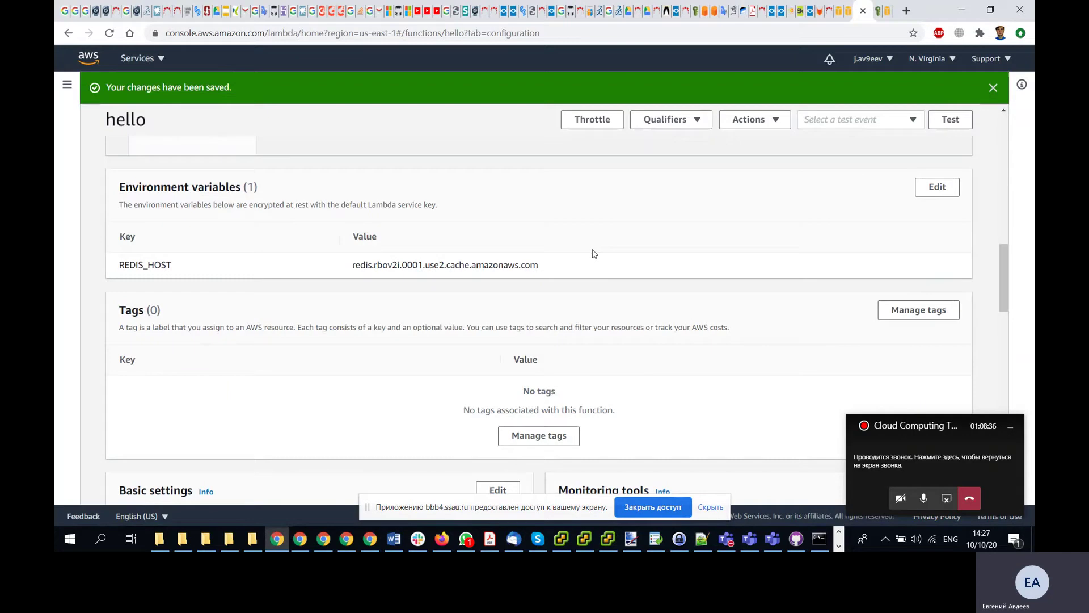
pyautogui.scroll(-8, 594, 254)
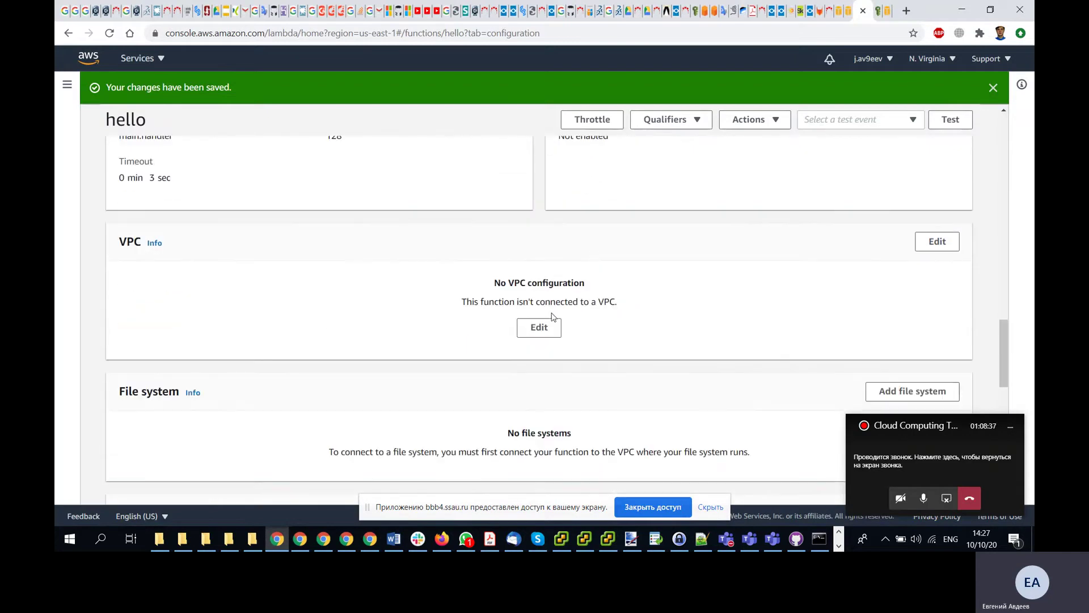
# - Open hello's VPC editor and choose vpc-ec36f691, checking the lesson's VPC steps
pyautogui.click(539, 329)
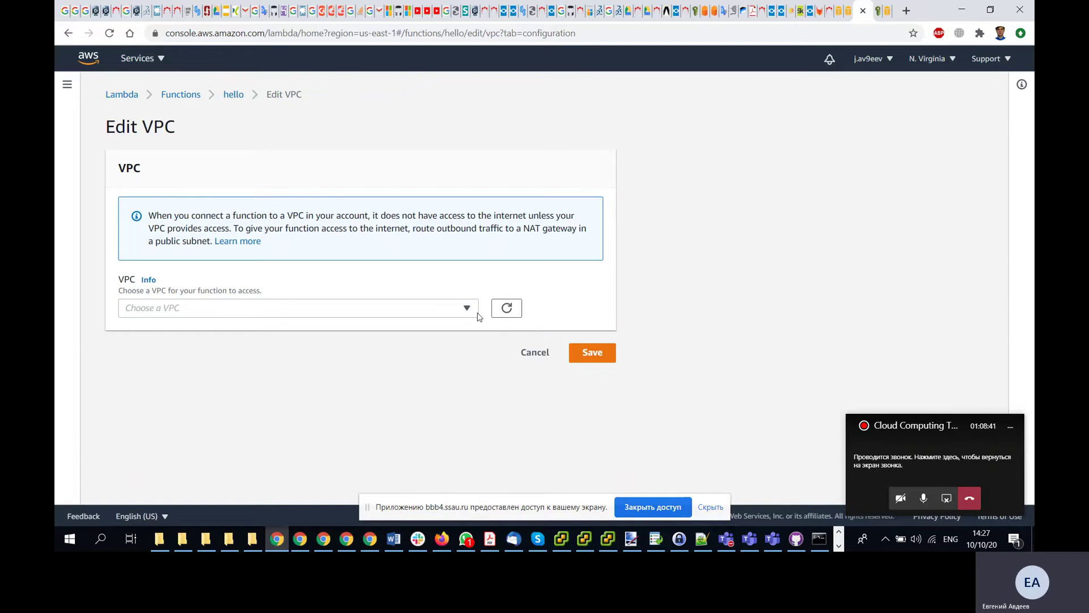
pyautogui.click(467, 308)
pyautogui.click(421, 368)
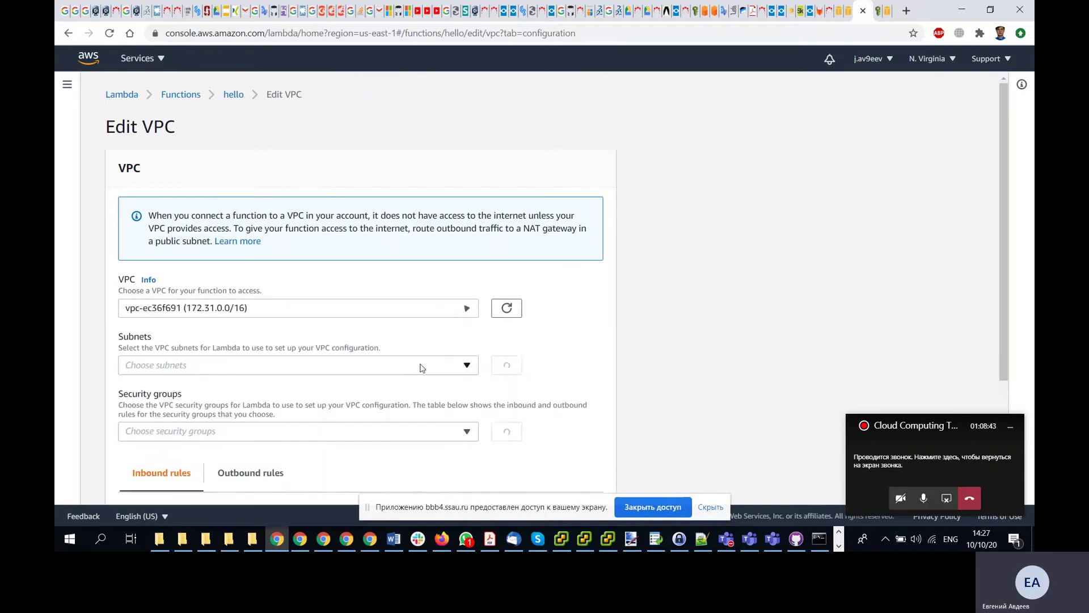
pyautogui.hotkey('alt', 'Tab')
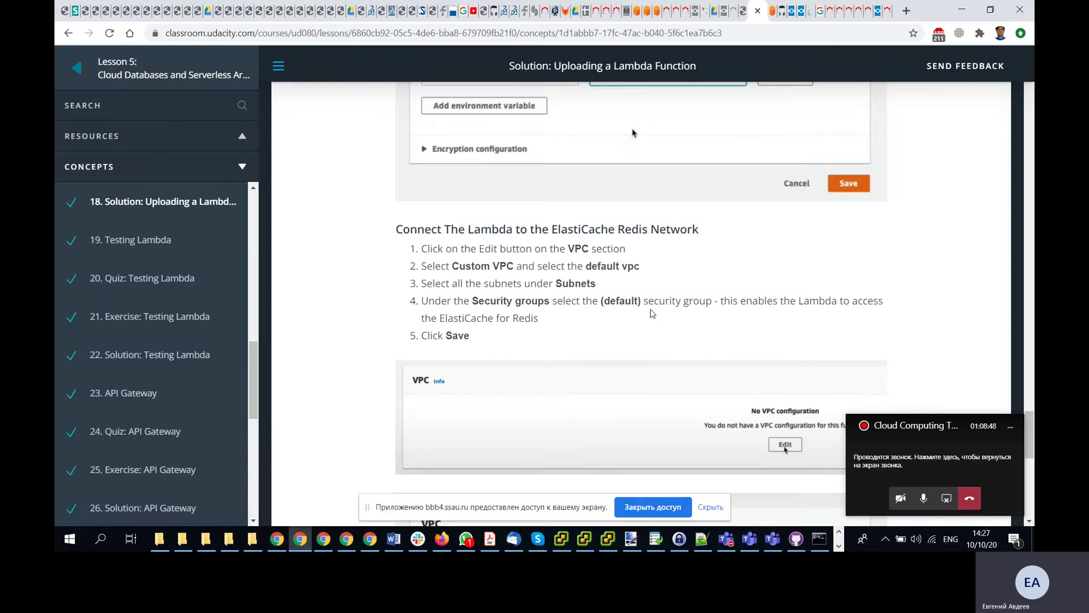
pyautogui.scroll(-1, 652, 313)
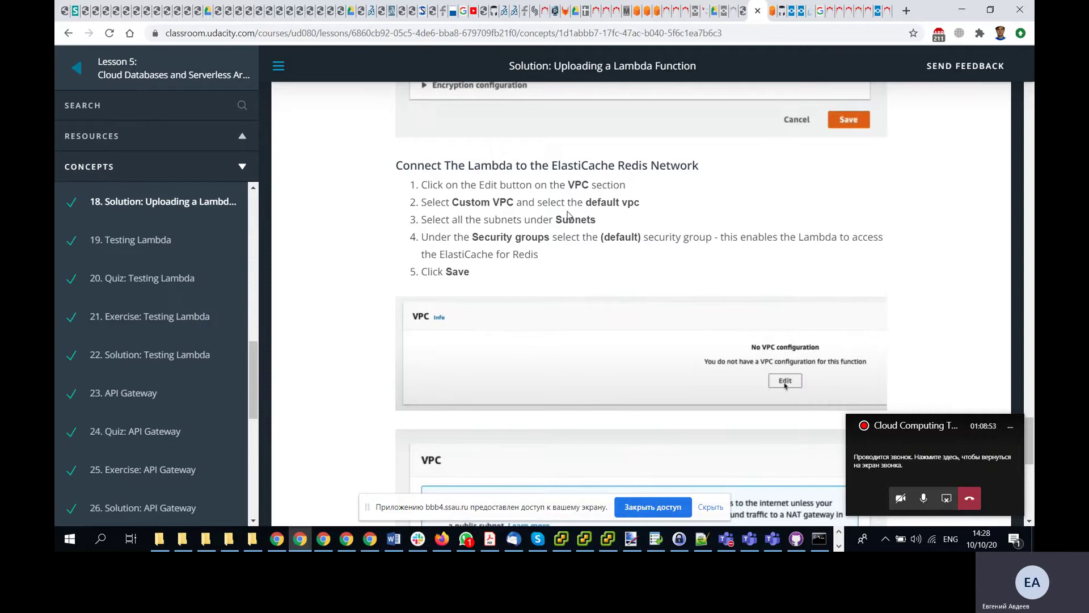
pyautogui.hotkey('alt', 'Tab')
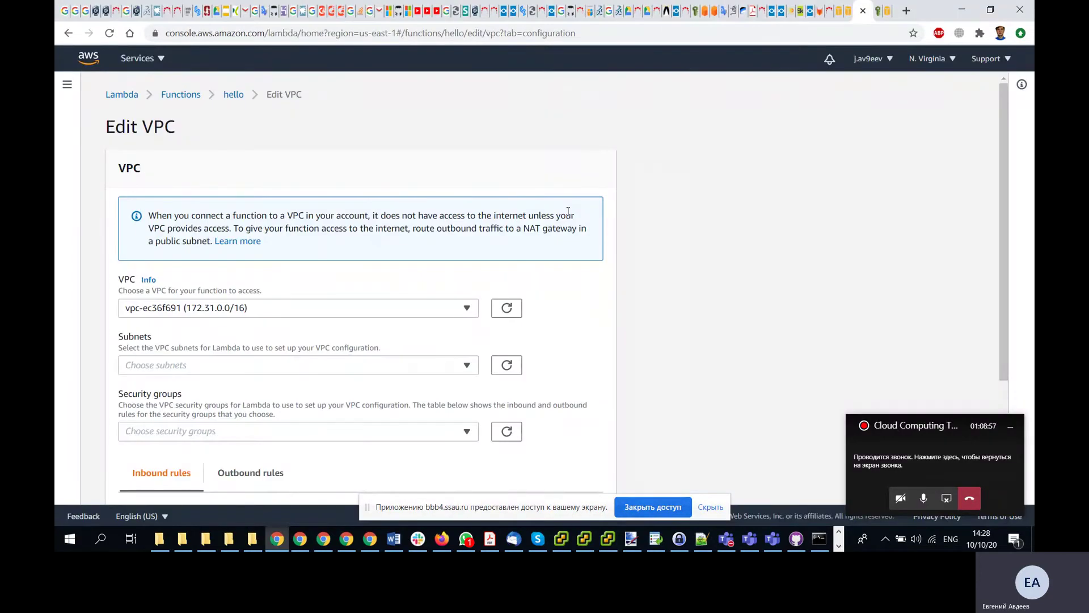
# - Reopen the VPC dropdown and refresh the list of available VPCs
pyautogui.scroll(-1, 568, 212)
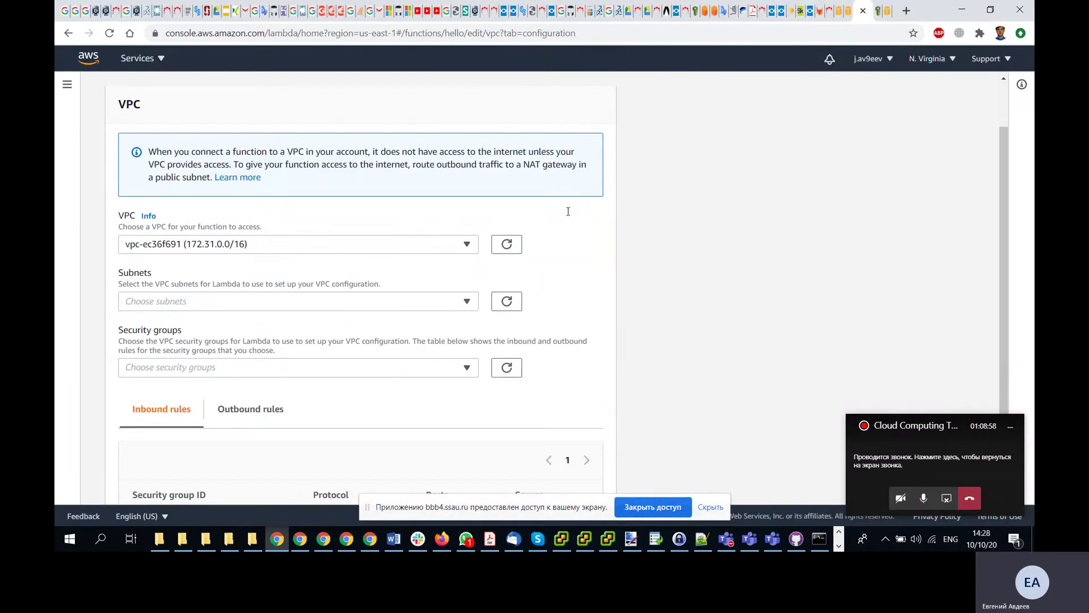
pyautogui.click(469, 250)
pyautogui.click(469, 249)
pyautogui.click(467, 245)
pyautogui.click(509, 253)
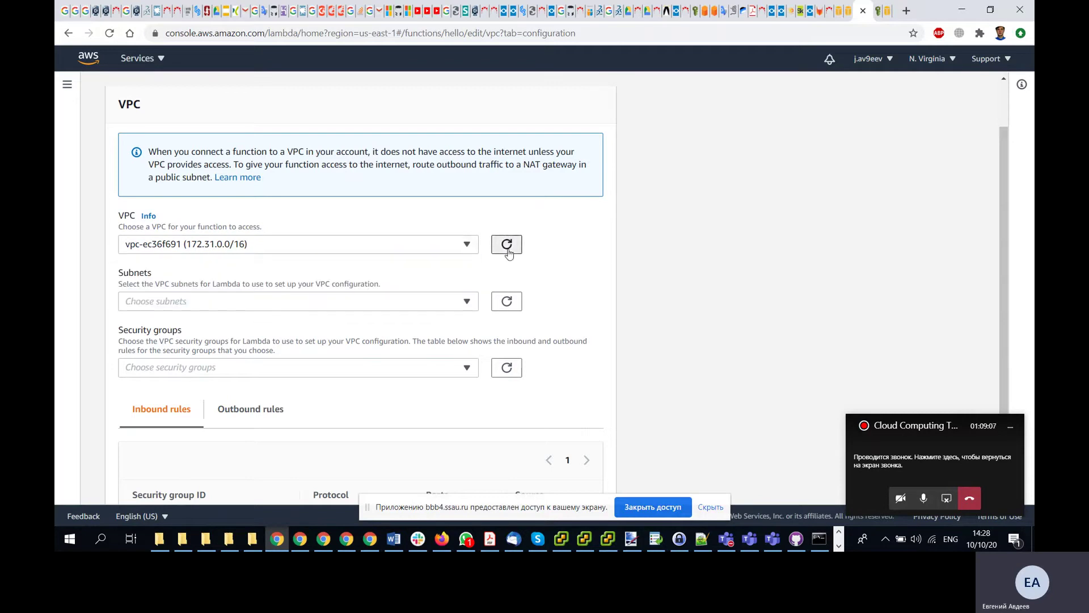
pyautogui.click(468, 245)
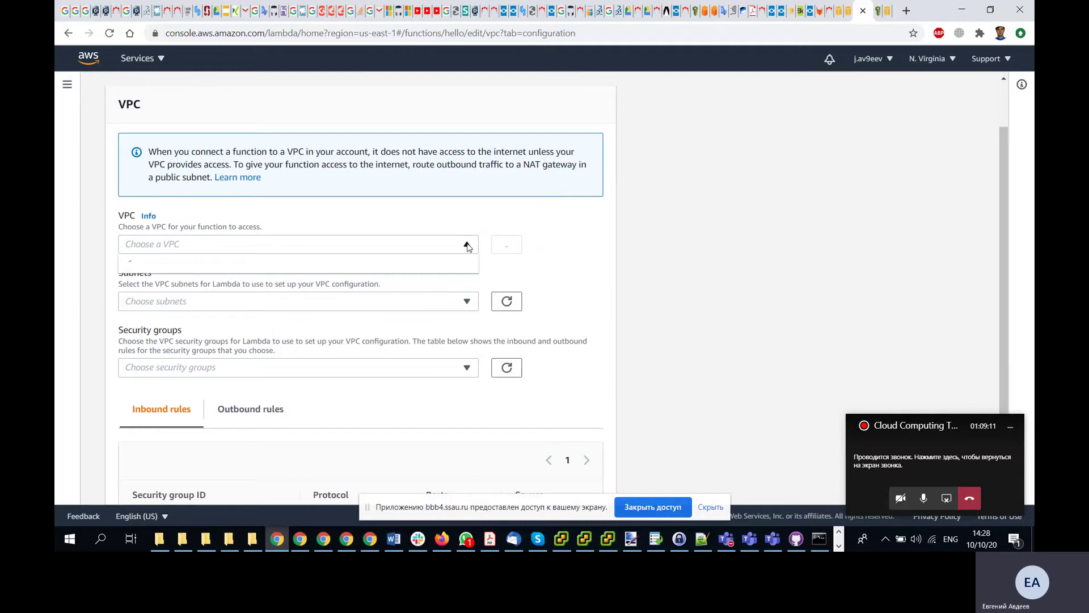
# - Go to the VPC console's Your VPCs list and refresh it
pyautogui.click(836, 19)
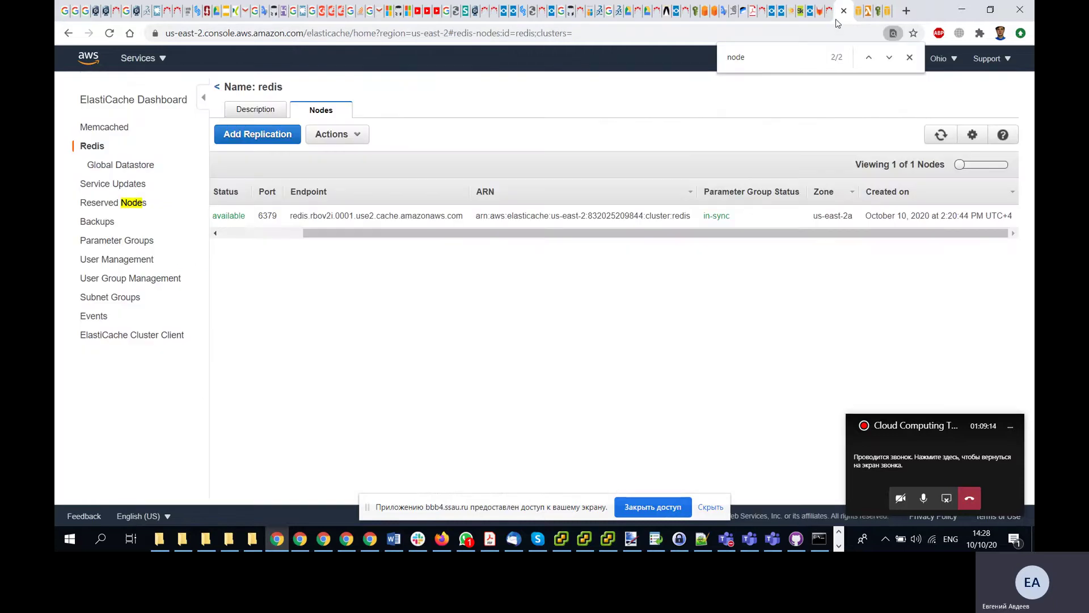
pyautogui.click(858, 11)
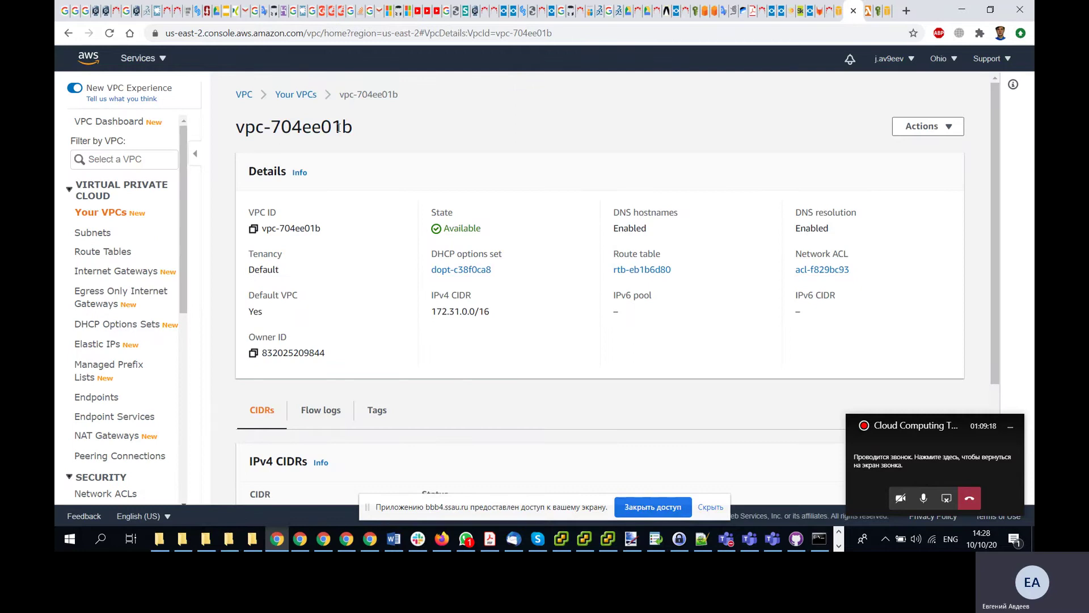
pyautogui.click(301, 96)
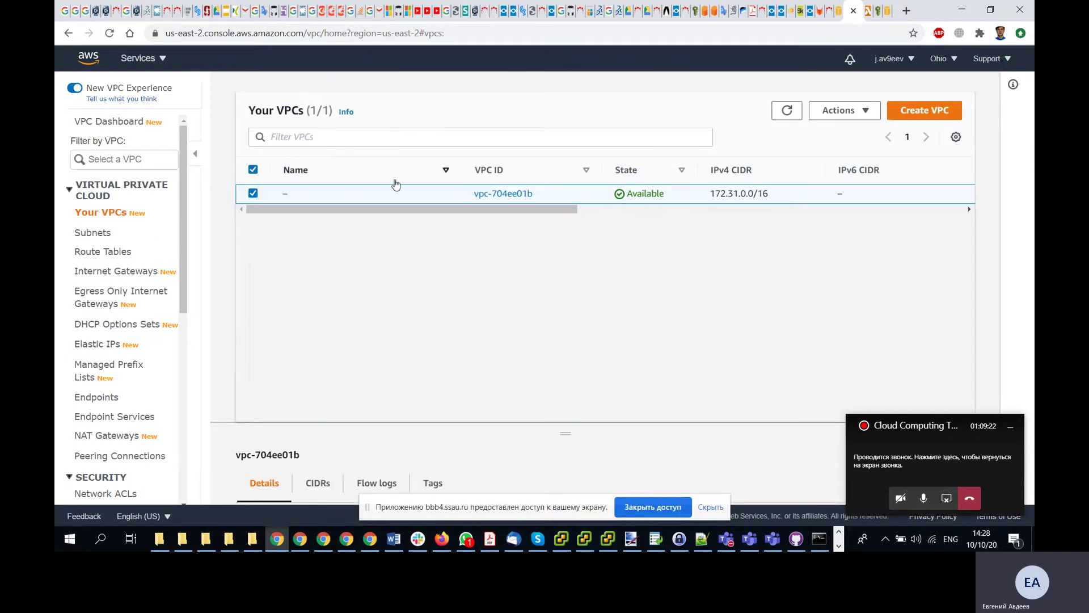
pyautogui.click(791, 112)
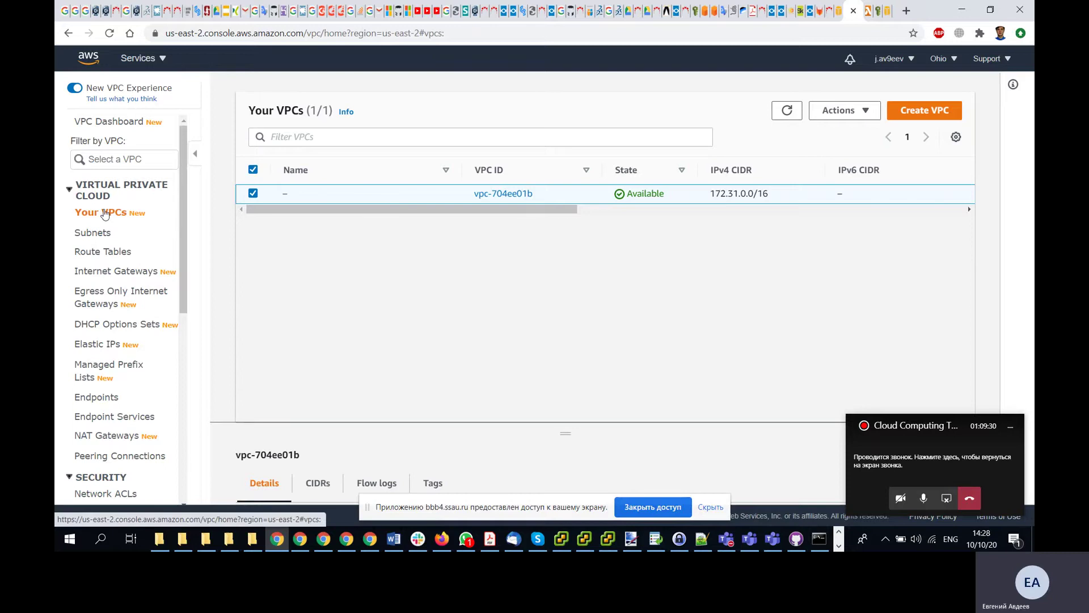
# - Find hello's VPC list still empty, then select the default VPC ID vpc-704ee01b
pyautogui.click(867, 16)
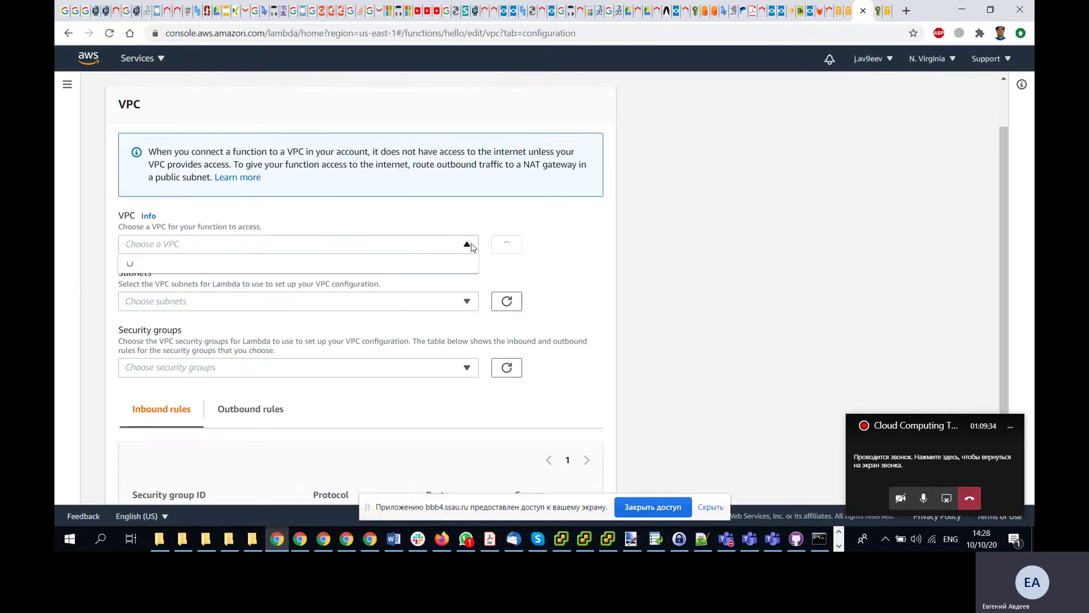
pyautogui.click(467, 245)
pyautogui.click(466, 246)
pyautogui.click(434, 247)
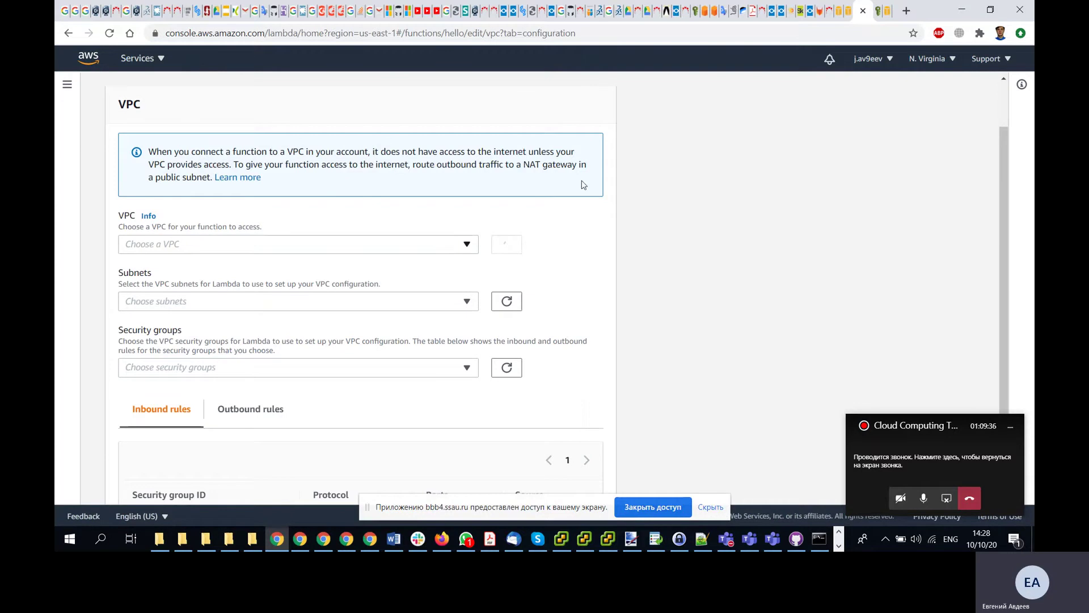
pyautogui.click(846, 14)
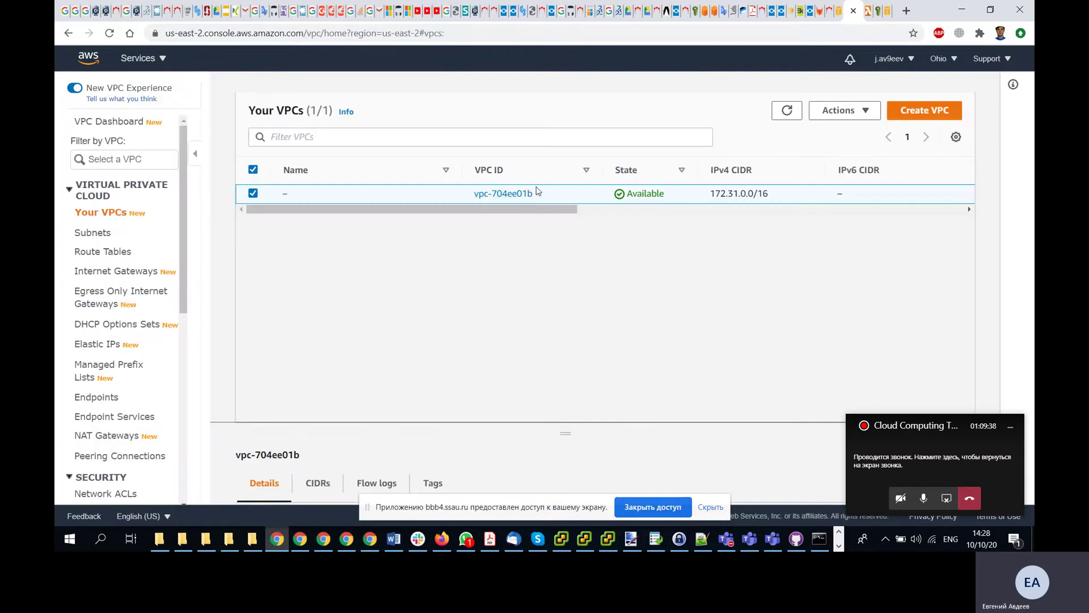
pyautogui.moveTo(536, 193); pyautogui.dragTo(474, 196)
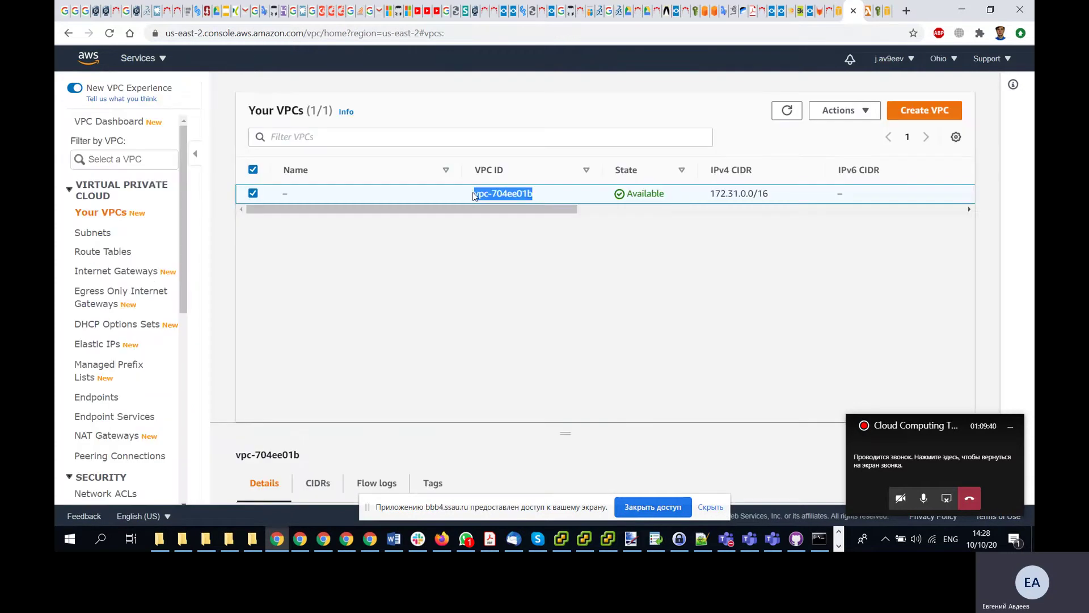
# - Check hello's empty VPC and Subnets dropdowns against the Udacity steps, then go to the VPC list
pyautogui.click(864, 19)
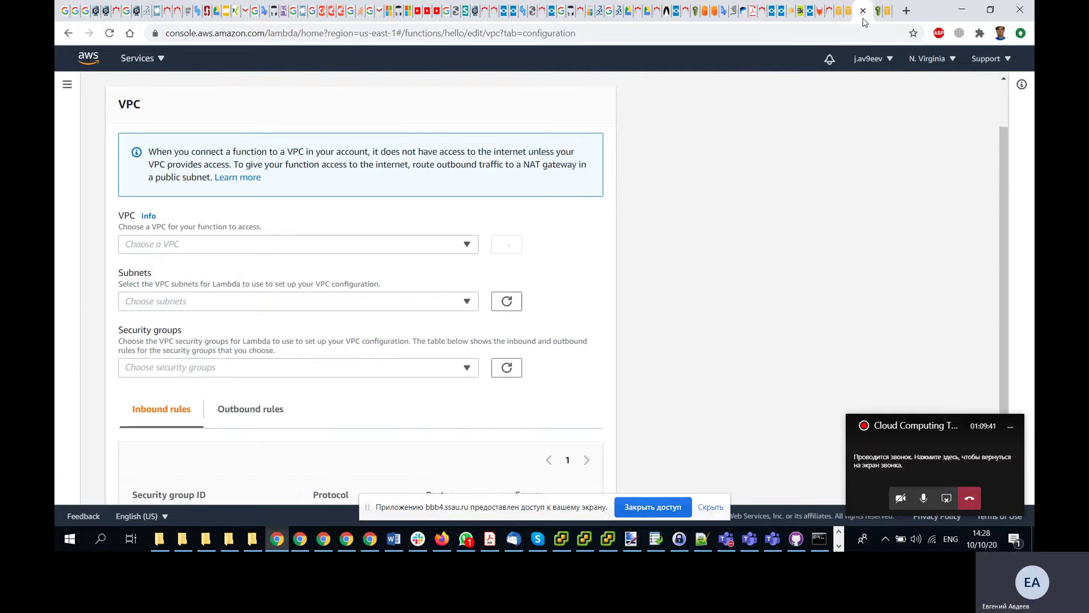
pyautogui.click(273, 248)
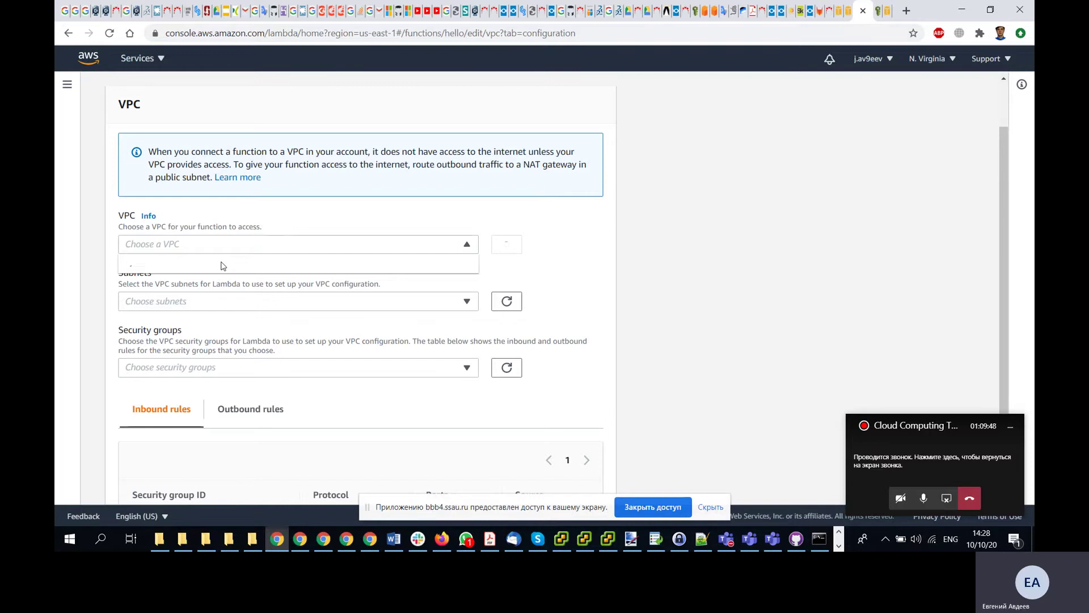
pyautogui.hotkey('alt', 'Tab')
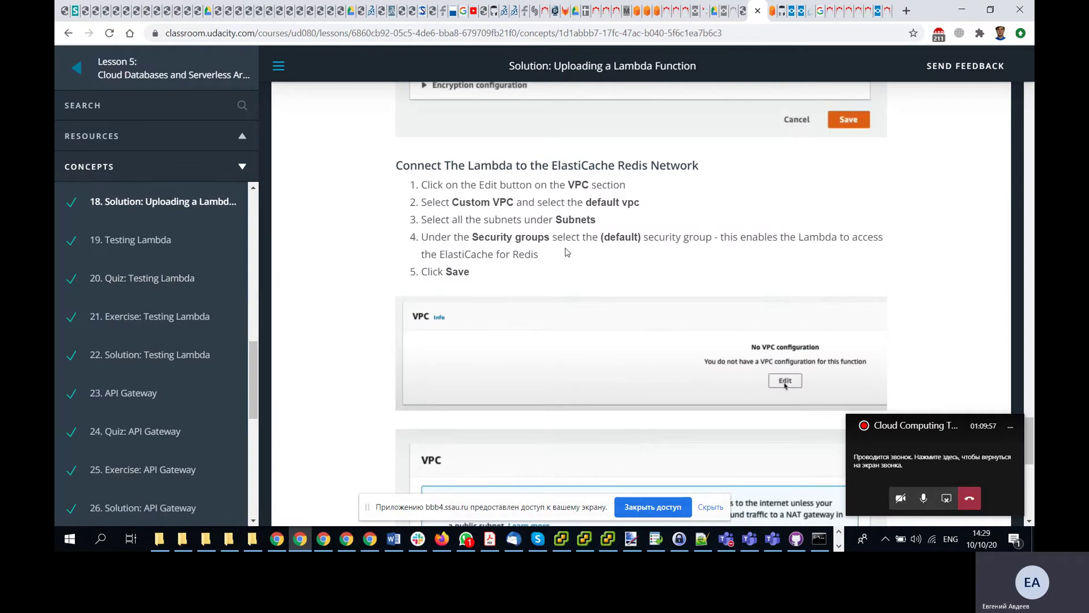
pyautogui.hotkey('alt', 'Tab')
pyautogui.click(468, 301)
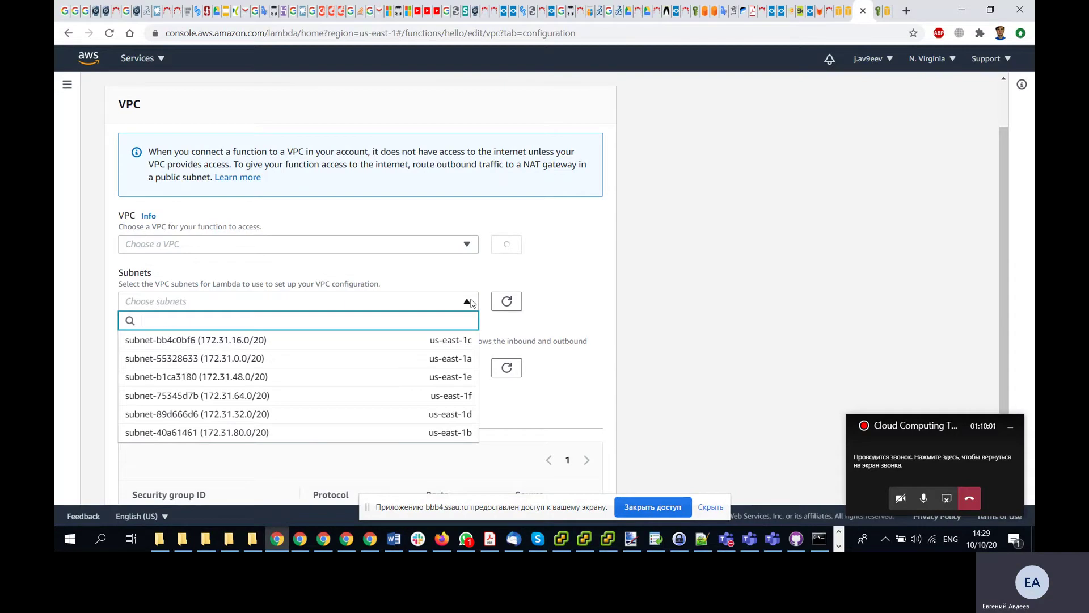
pyautogui.click(469, 301)
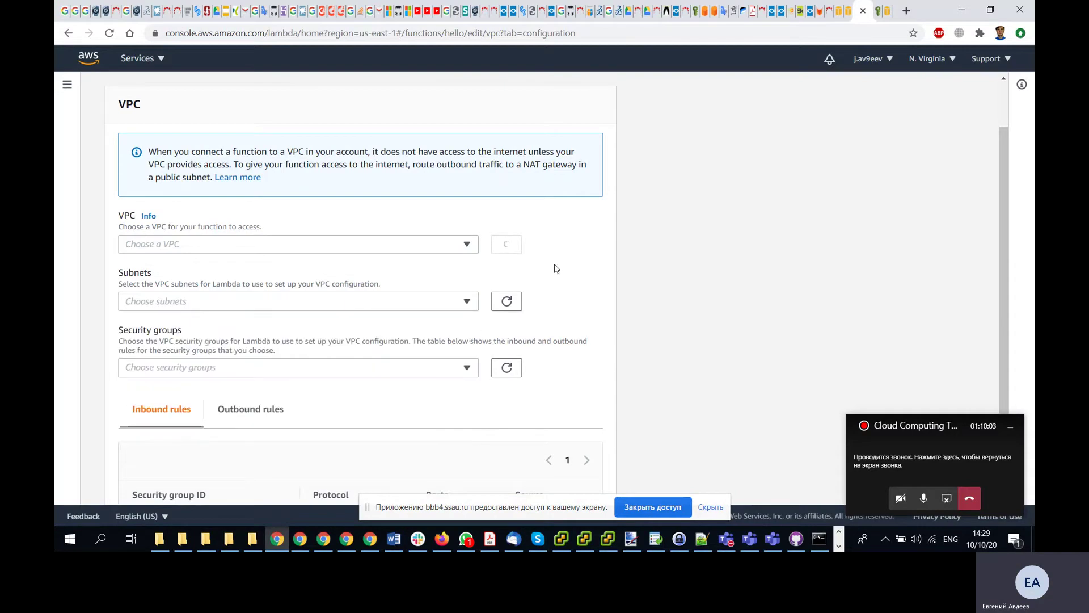
pyautogui.scroll(2, 556, 268)
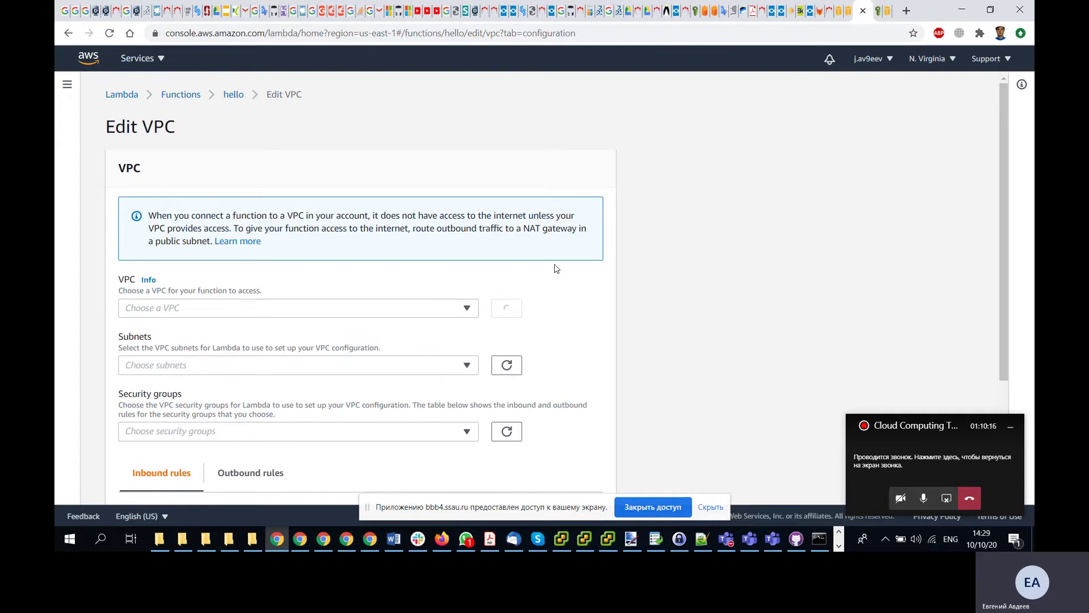
pyautogui.click(848, 15)
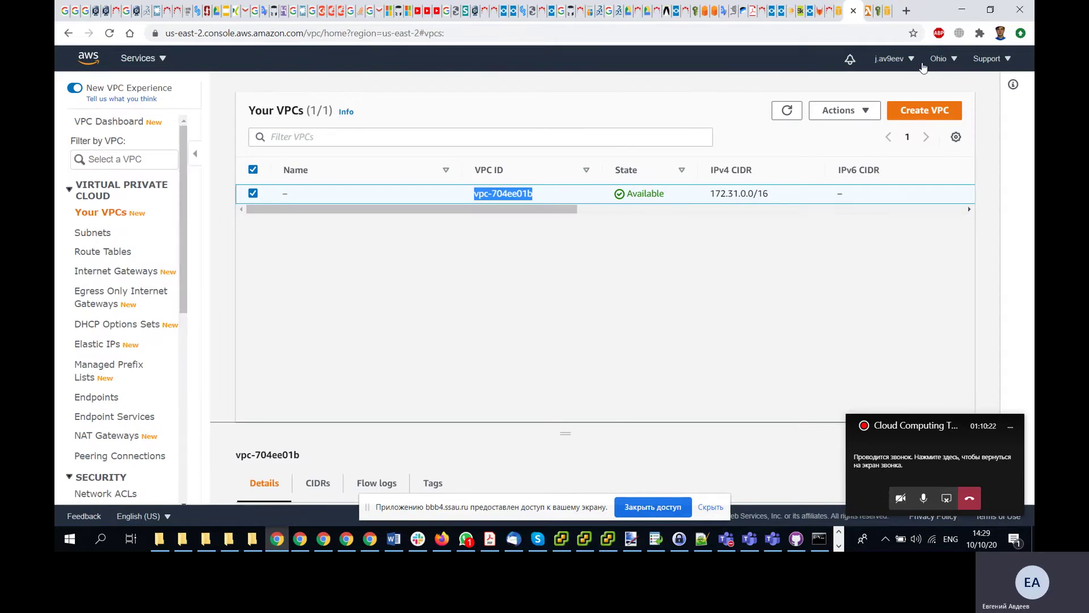
# - Switch the console region to N. Virginia and back to Ohio
pyautogui.click(952, 60)
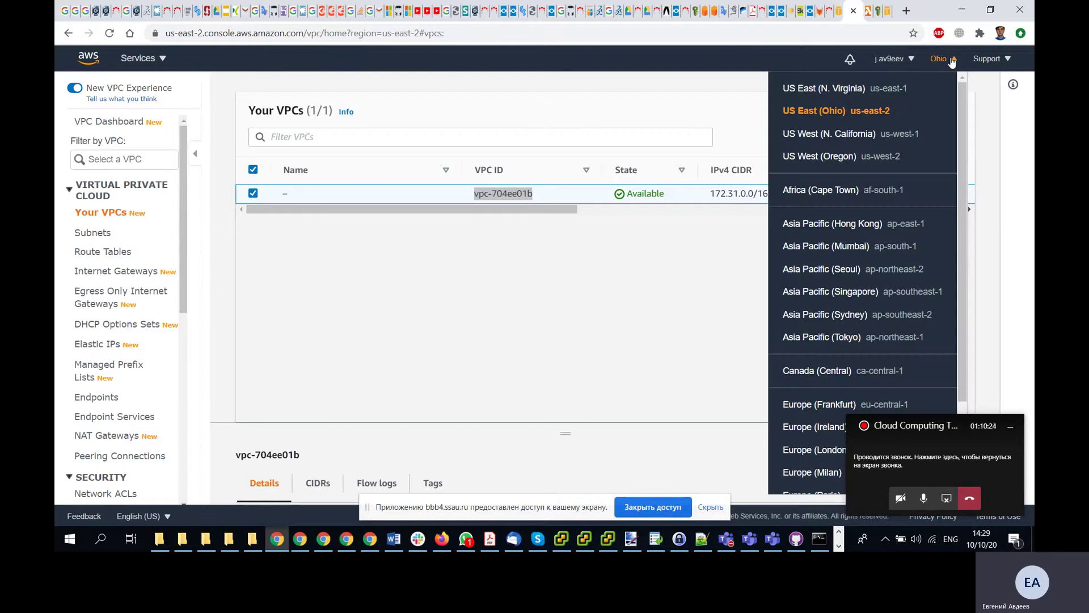
pyautogui.click(833, 92)
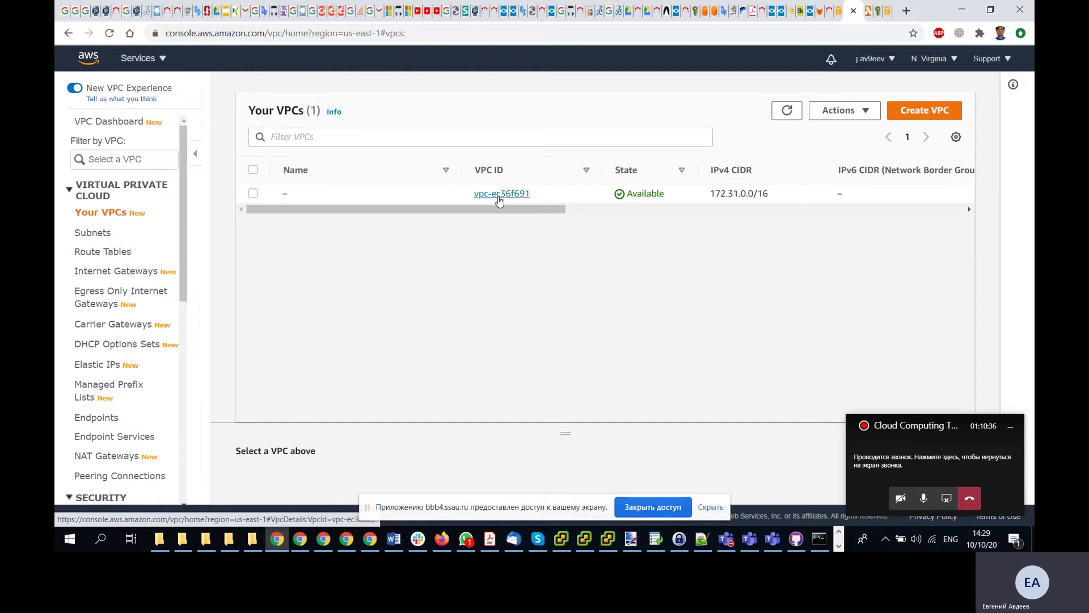
pyautogui.click(936, 59)
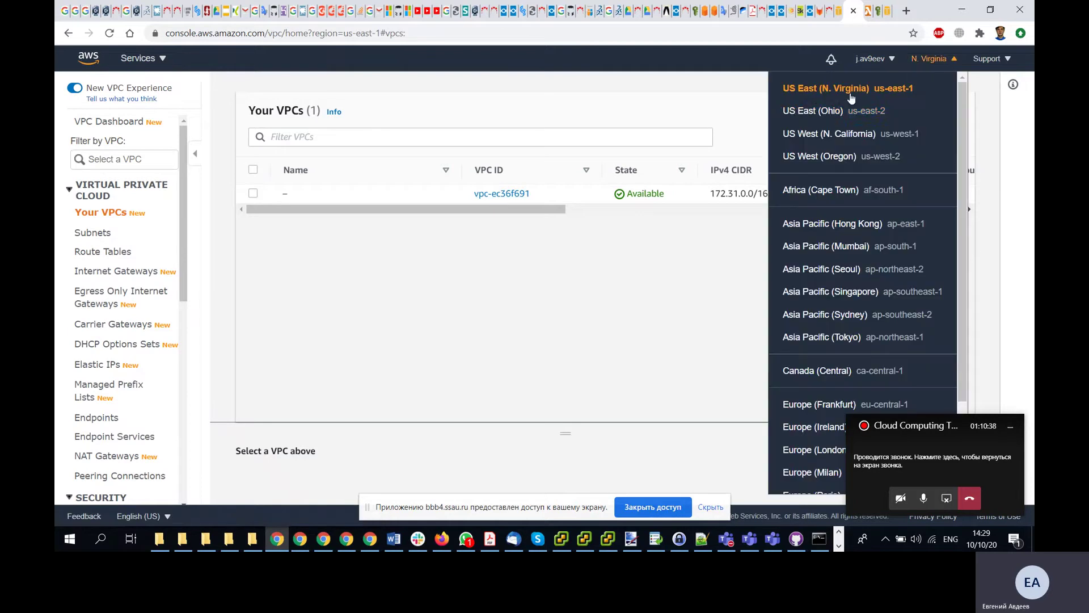
pyautogui.click(822, 111)
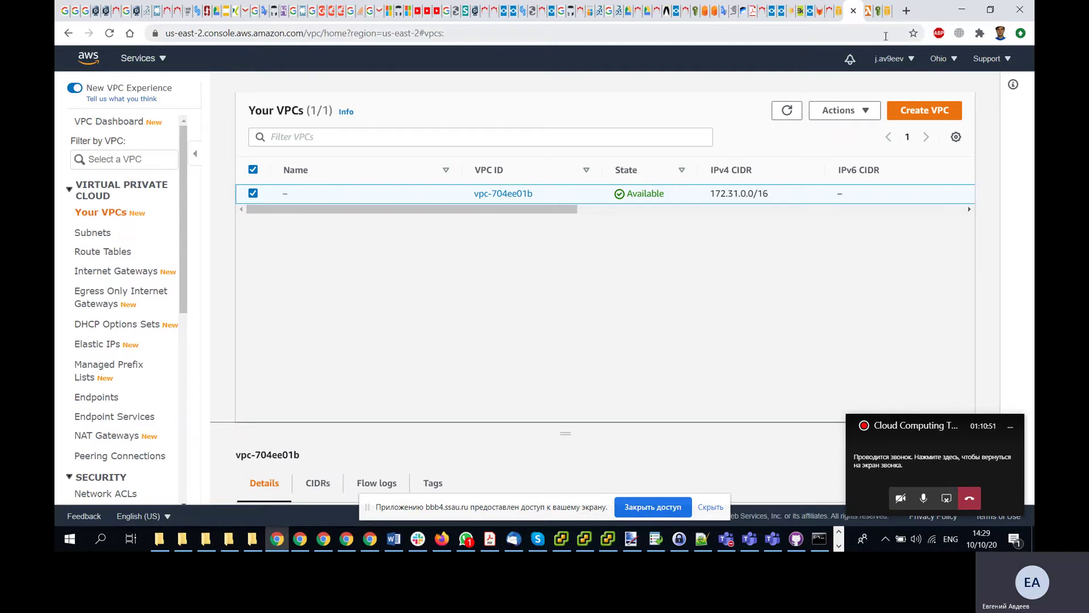
# - Inspect the Redis node's ARN and zone details in Ohio, leaving the region unchanged
pyautogui.click(868, 17)
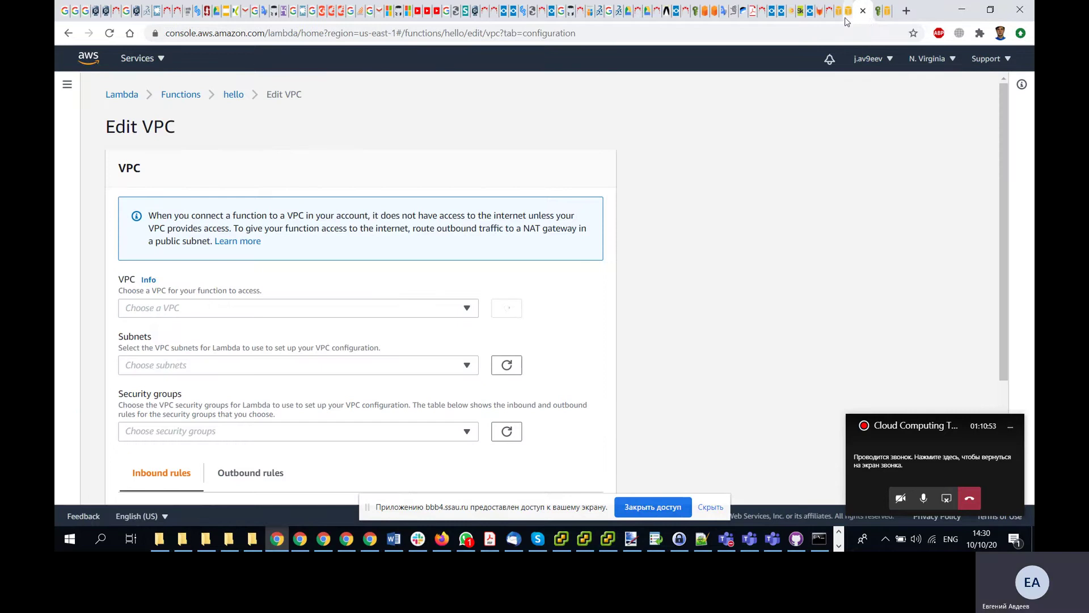
pyautogui.click(838, 12)
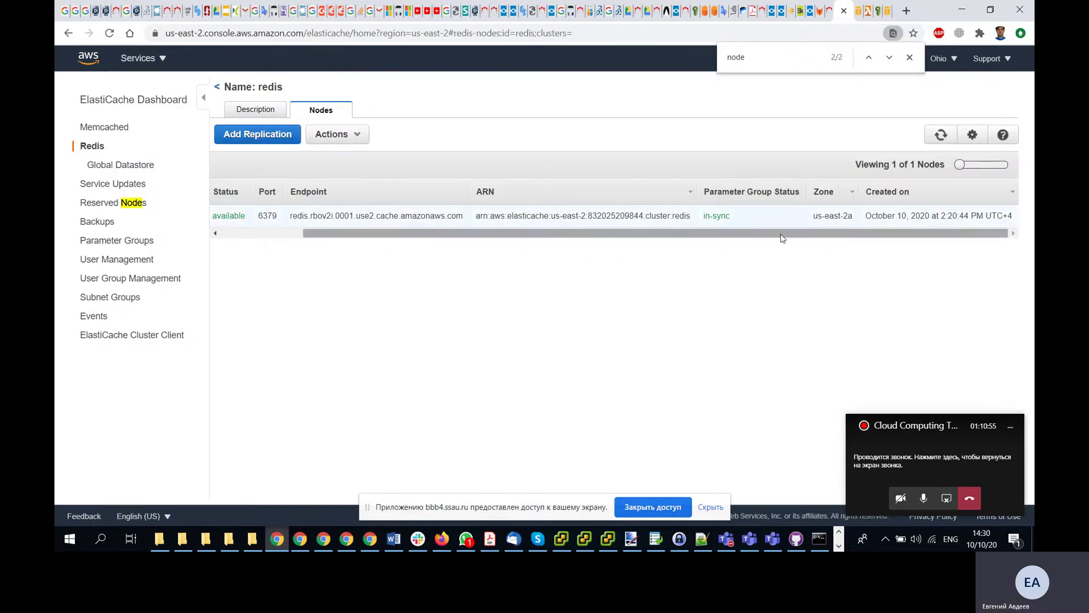
pyautogui.moveTo(801, 223); pyautogui.dragTo(471, 240)
pyautogui.click(595, 276)
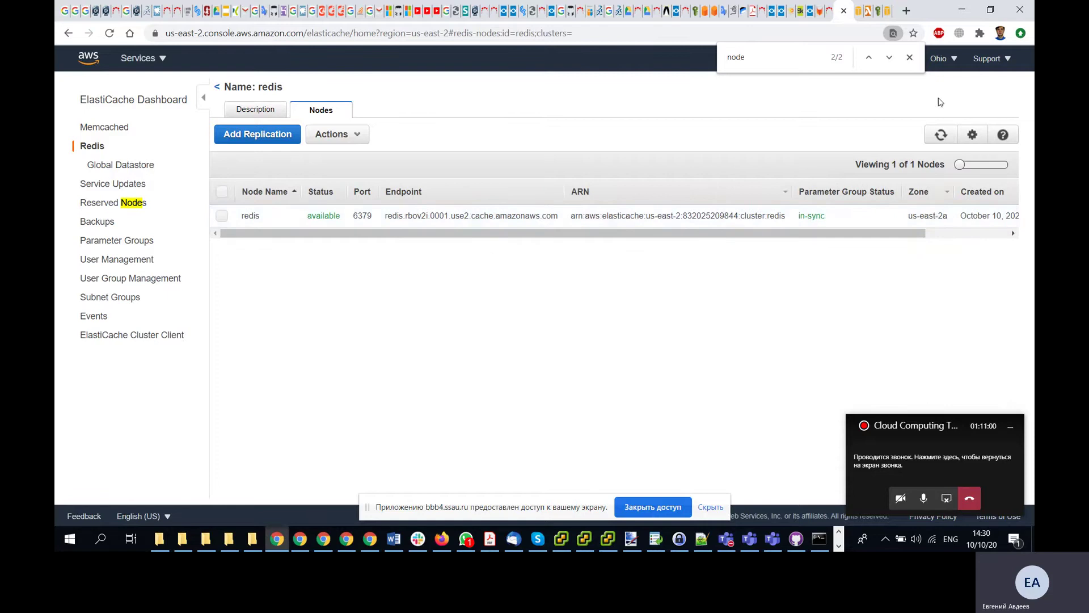
pyautogui.click(910, 57)
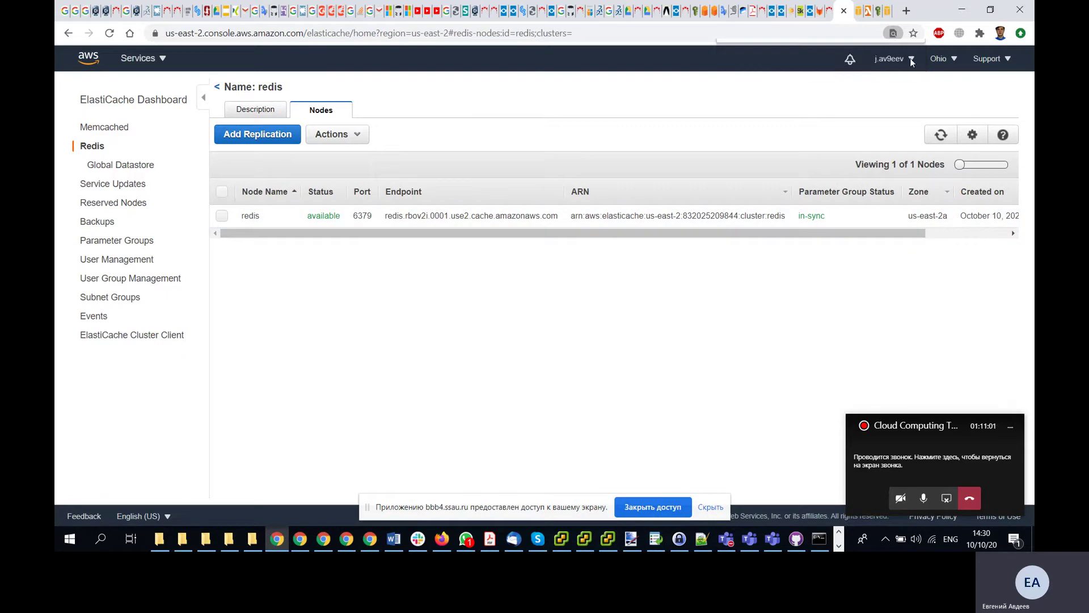
pyautogui.click(952, 60)
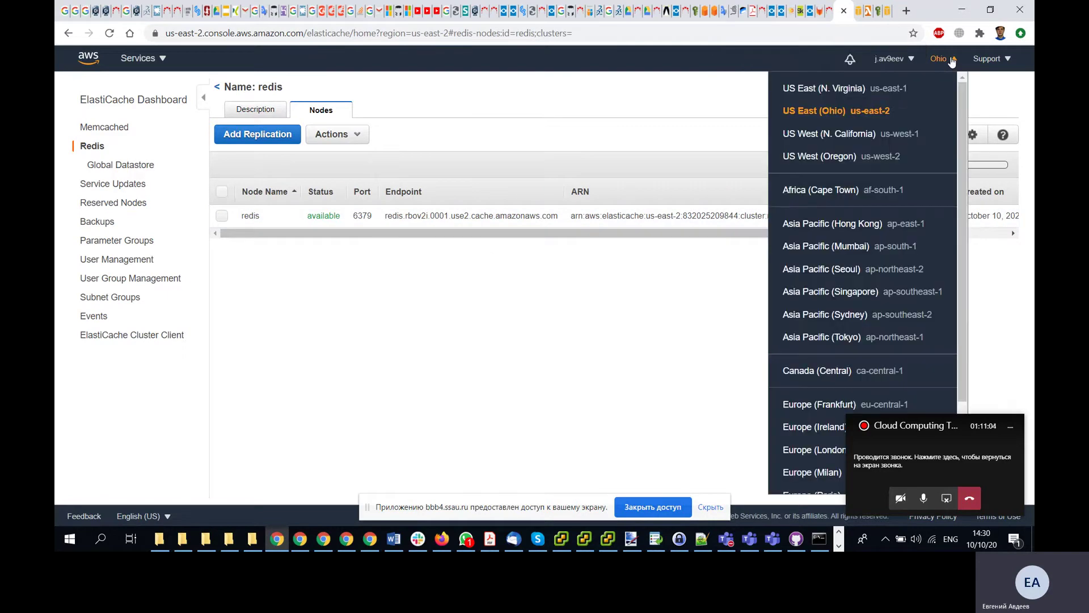
pyautogui.click(688, 98)
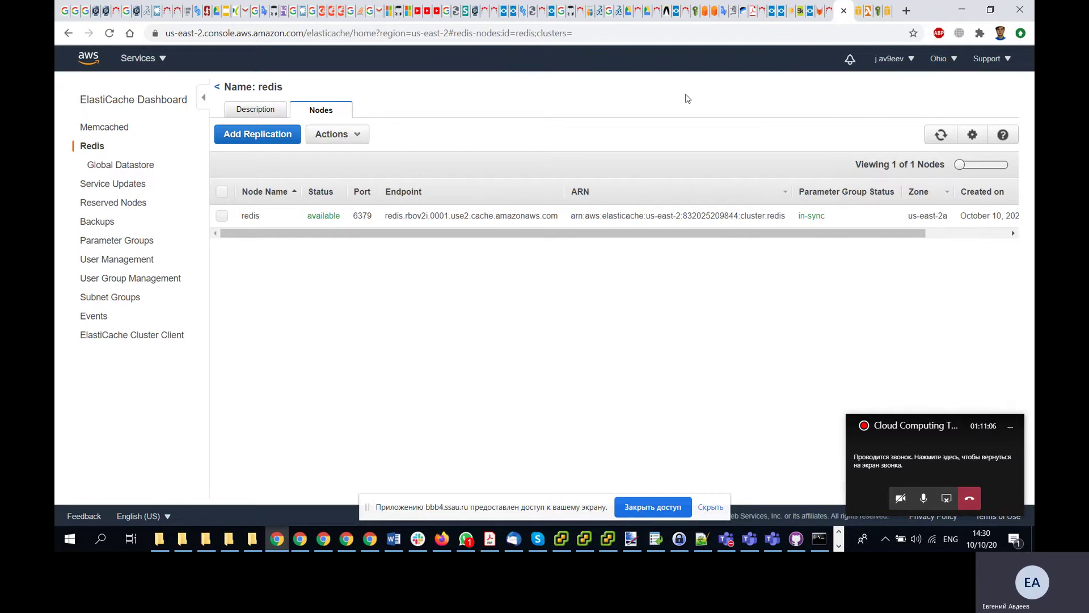
# - Compare the VPC list and Redis nodes tabs, ending on hello's VPC settings
pyautogui.click(858, 17)
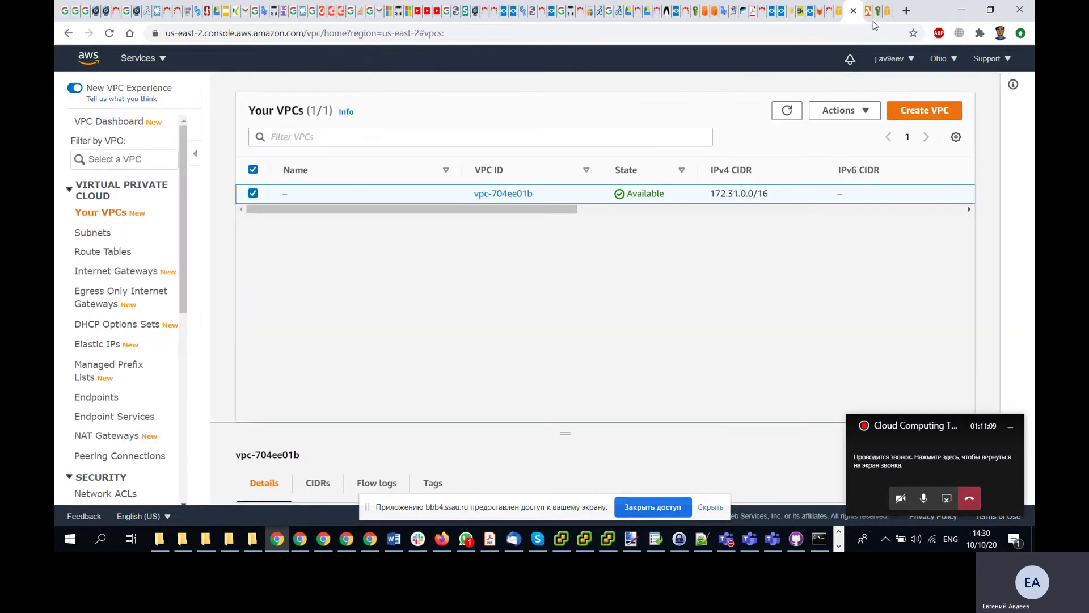
pyautogui.click(869, 12)
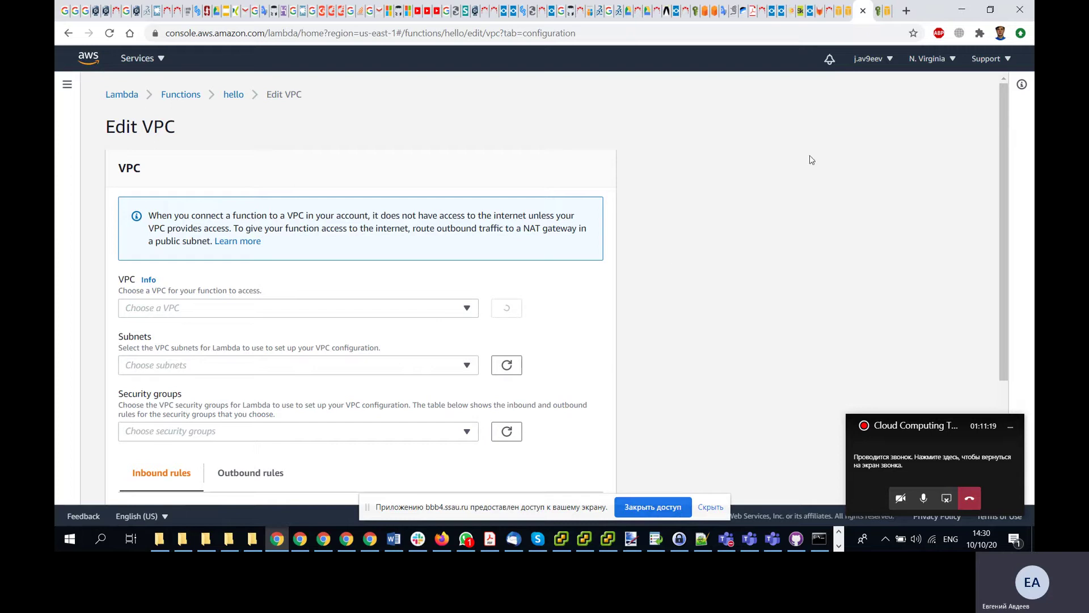
pyautogui.click(840, 14)
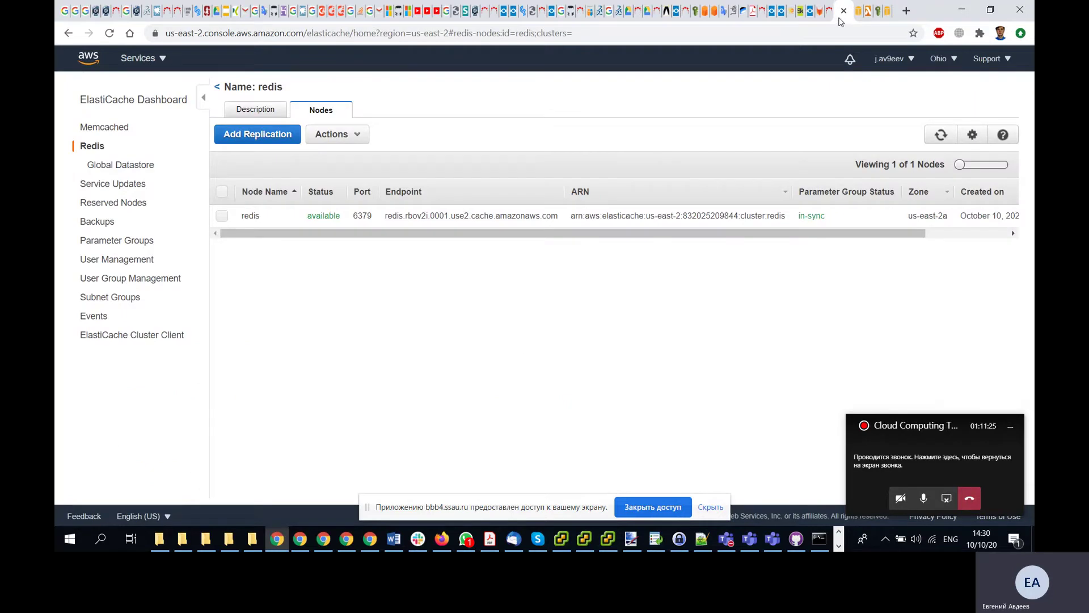
pyautogui.click(857, 17)
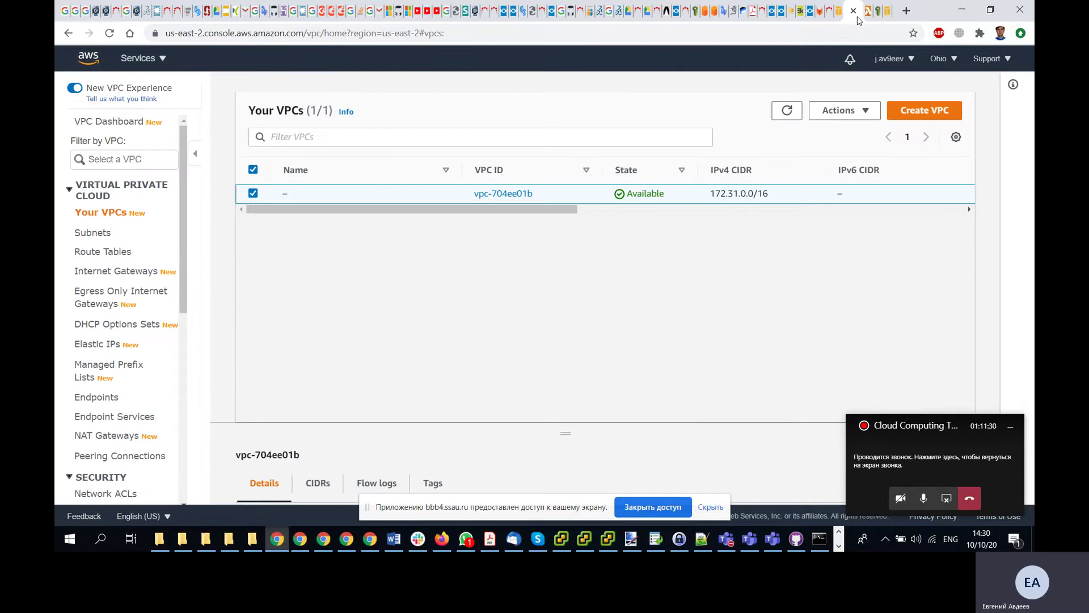
pyautogui.click(841, 21)
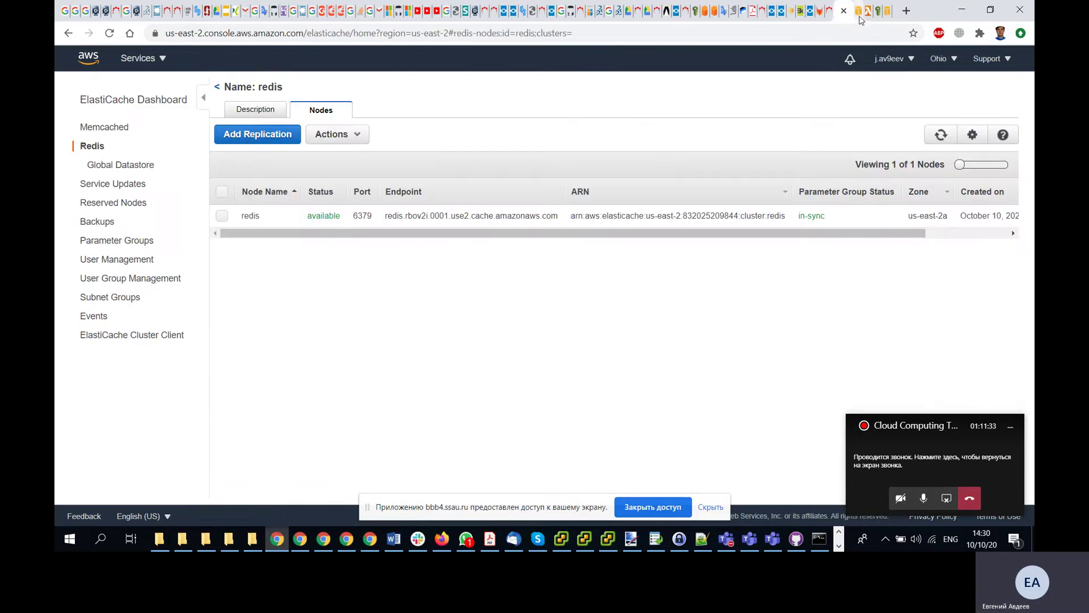
pyautogui.click(858, 20)
pyautogui.click(867, 20)
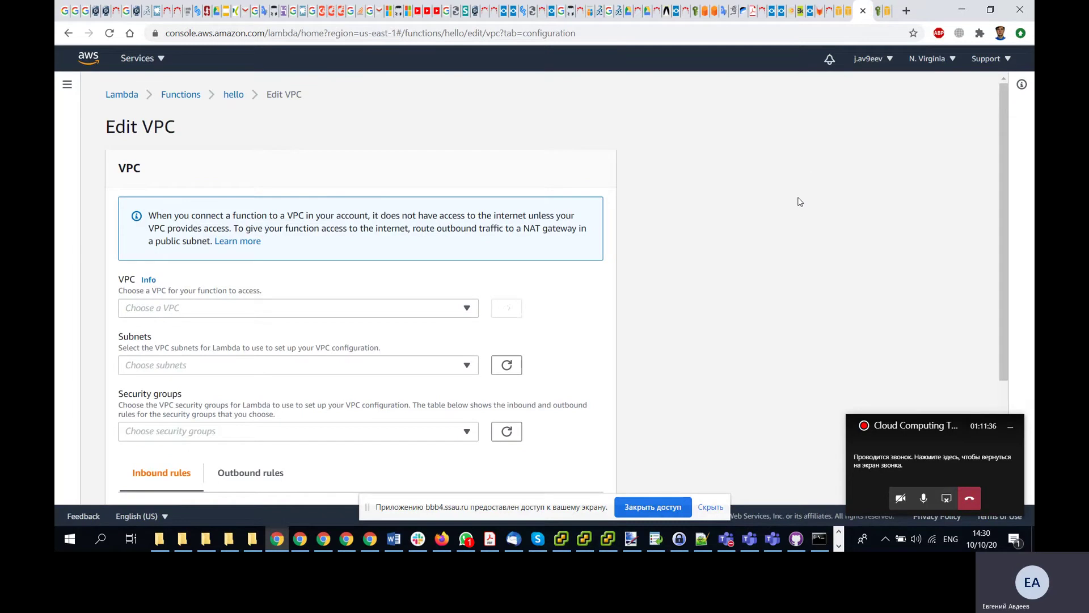
pyautogui.scroll(-3, 800, 202)
pyautogui.scroll(3, 800, 202)
# - Leave VPC editing and scroll hello's configuration page down to its empty VPC panel
pyautogui.click(233, 94)
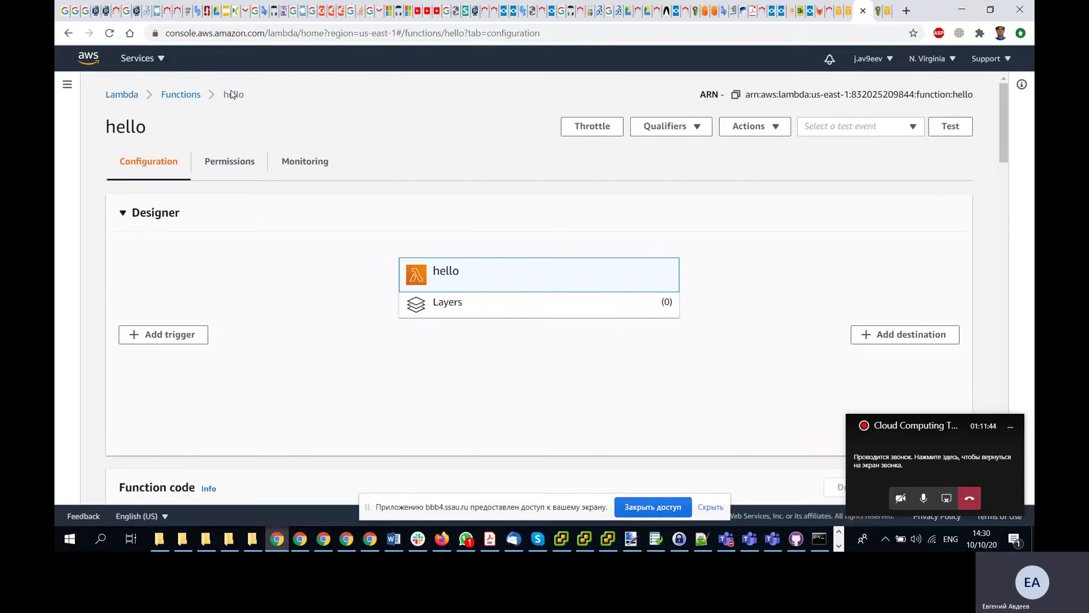
pyautogui.scroll(-5, 448, 117)
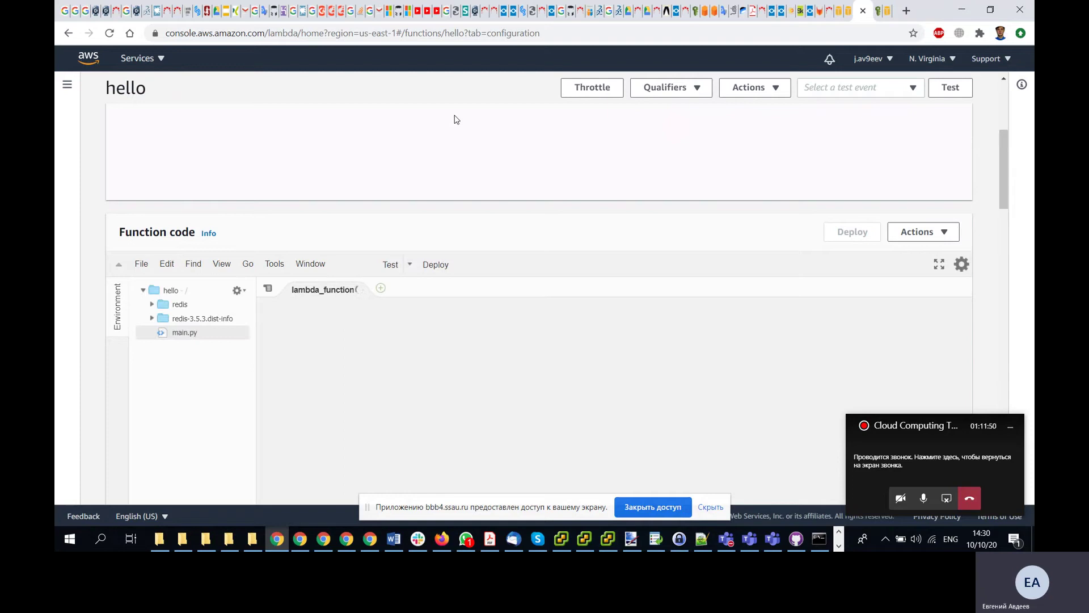
pyautogui.scroll(5, 456, 119)
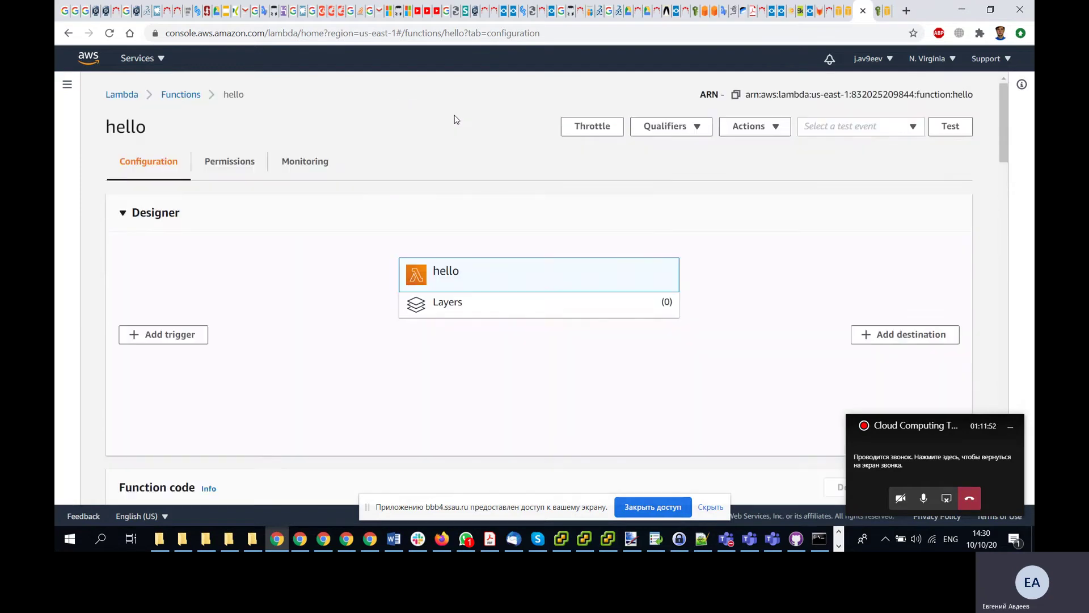
pyautogui.click(844, 17)
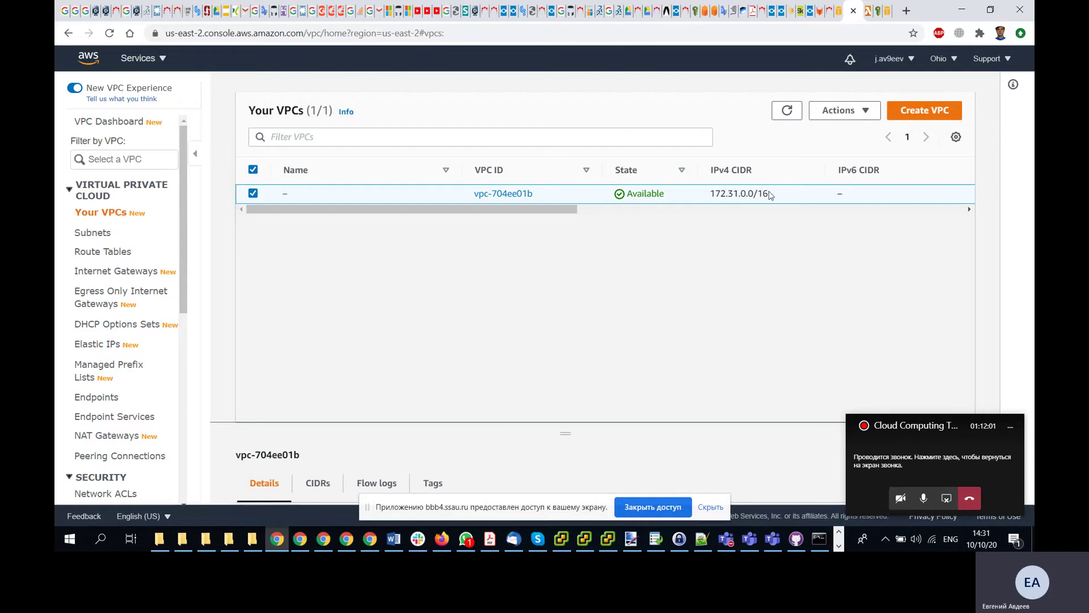
pyautogui.click(868, 13)
pyautogui.scroll(-20, 316, 301)
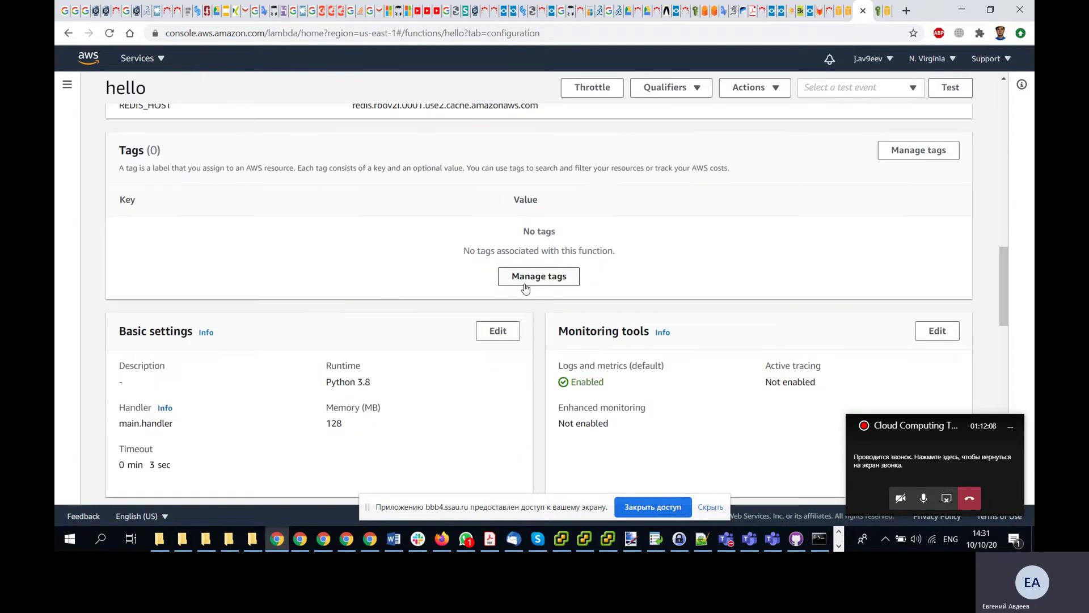
pyautogui.scroll(-5, 523, 278)
# - Choose vpc-ec36f691 (Default) in hello's VPC editor, then bring up the Ohio Redis node tab
pyautogui.click(539, 359)
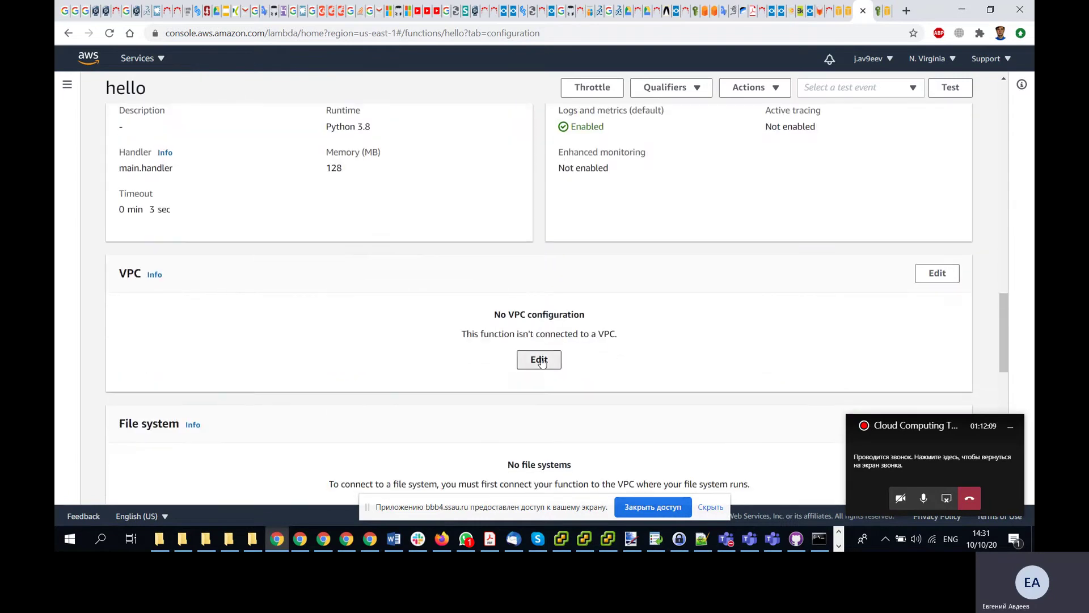
pyautogui.click(467, 310)
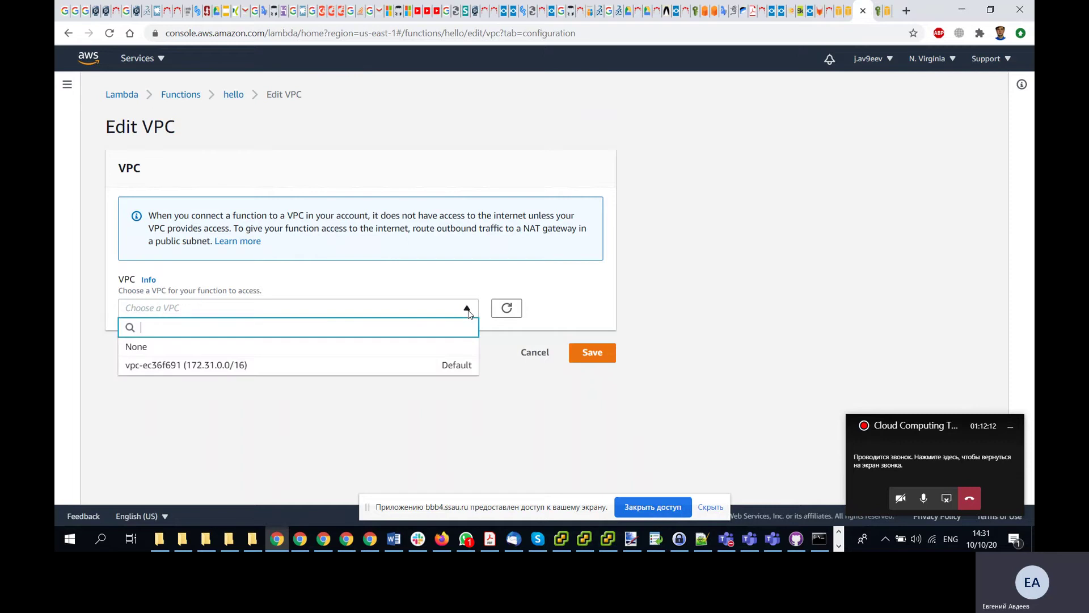
pyautogui.click(396, 366)
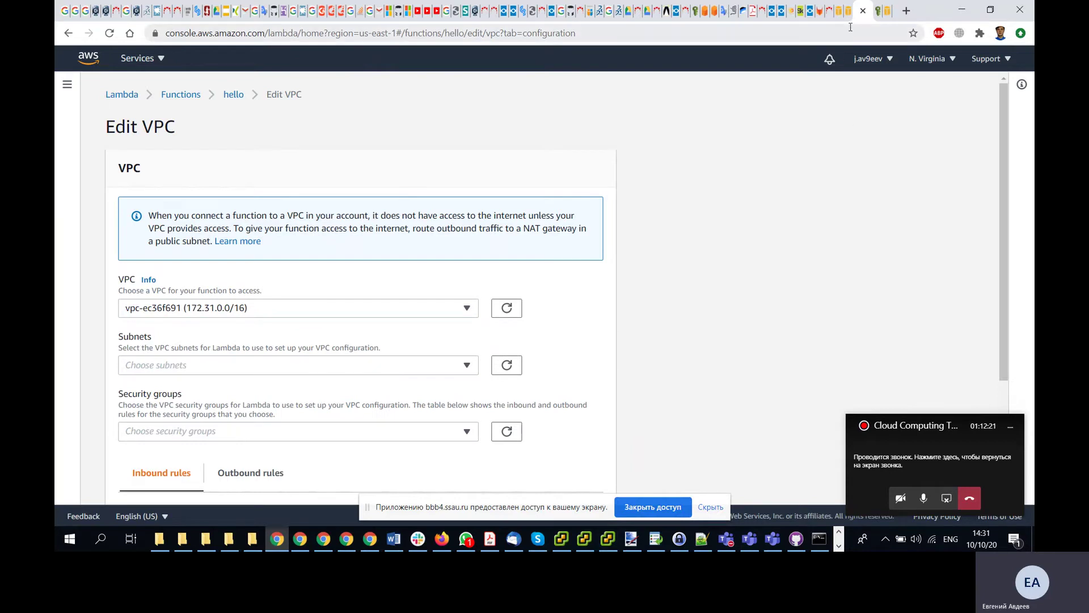
pyautogui.click(848, 10)
pyautogui.click(838, 10)
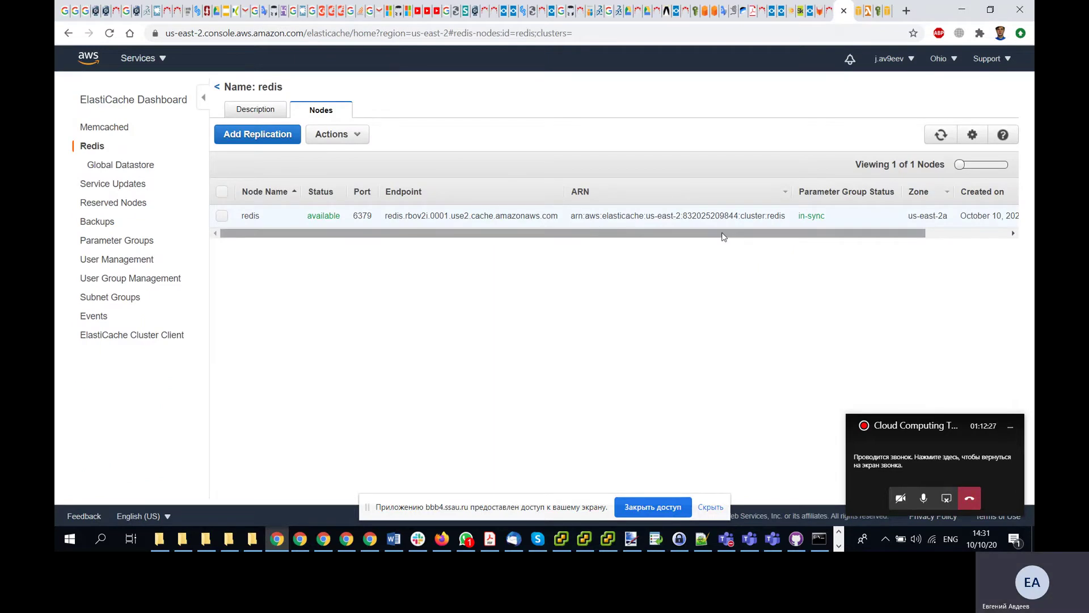
# - Switch the console region to N. Virginia and back to Ohio
pyautogui.click(946, 64)
pyautogui.click(849, 91)
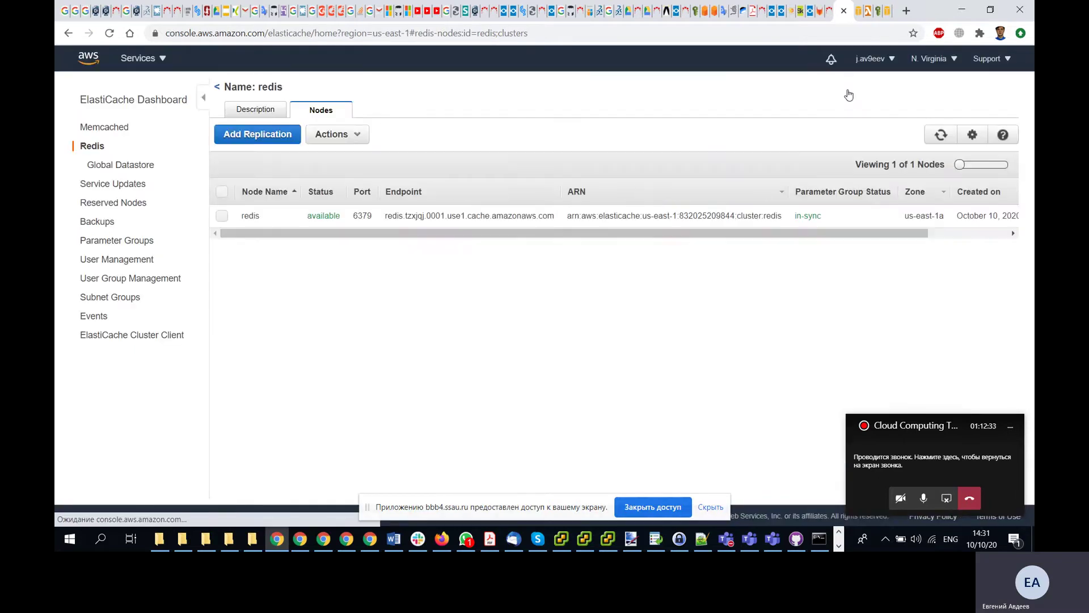
pyautogui.click(944, 62)
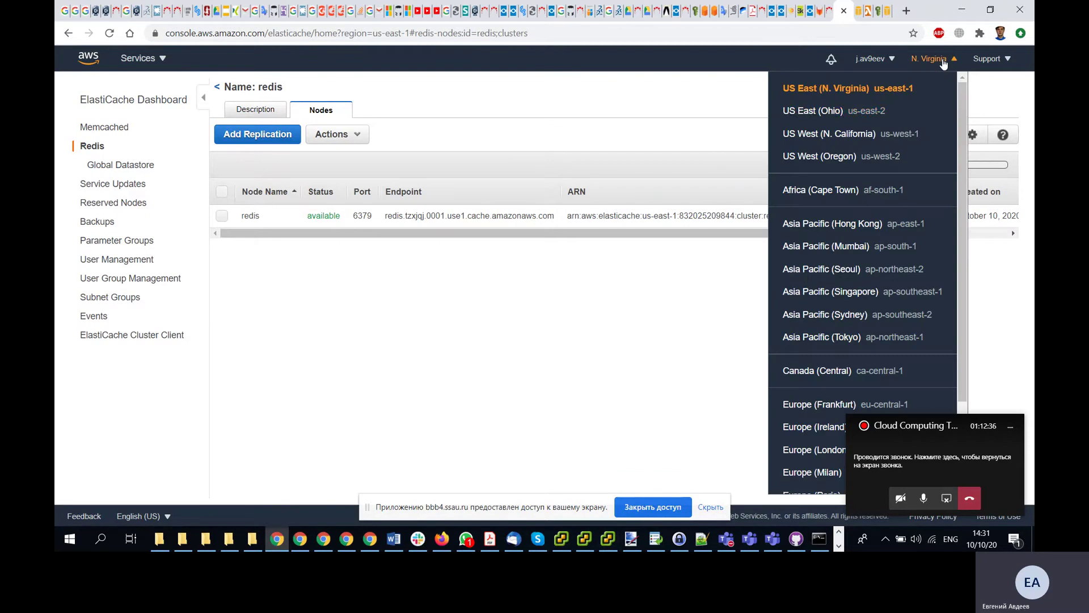
pyautogui.click(845, 110)
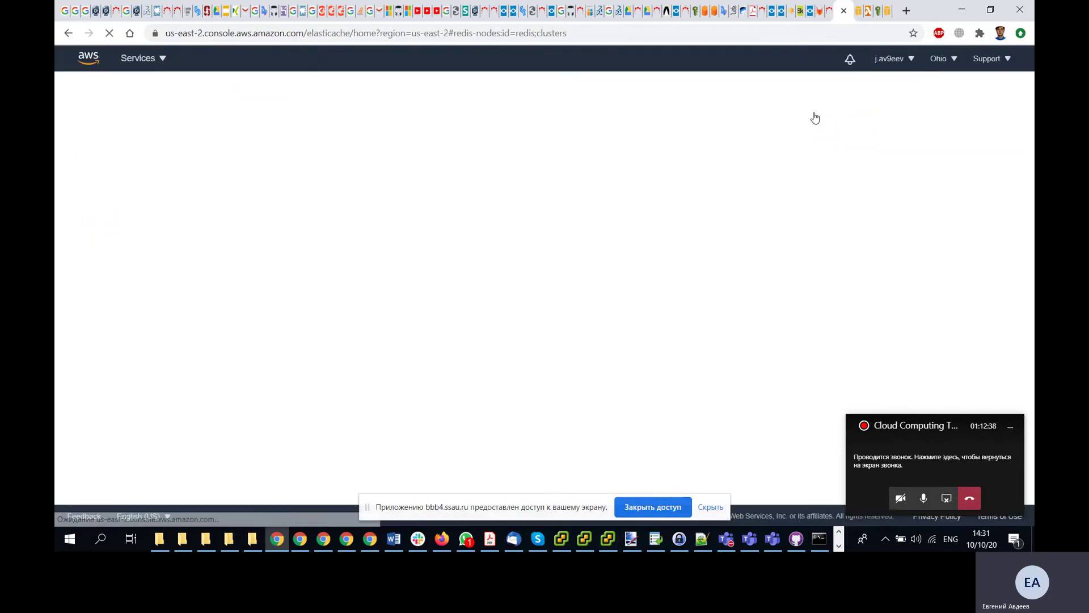
# - Inspect the redis node's details, its actions list and column settings without changing anything
pyautogui.click(223, 216)
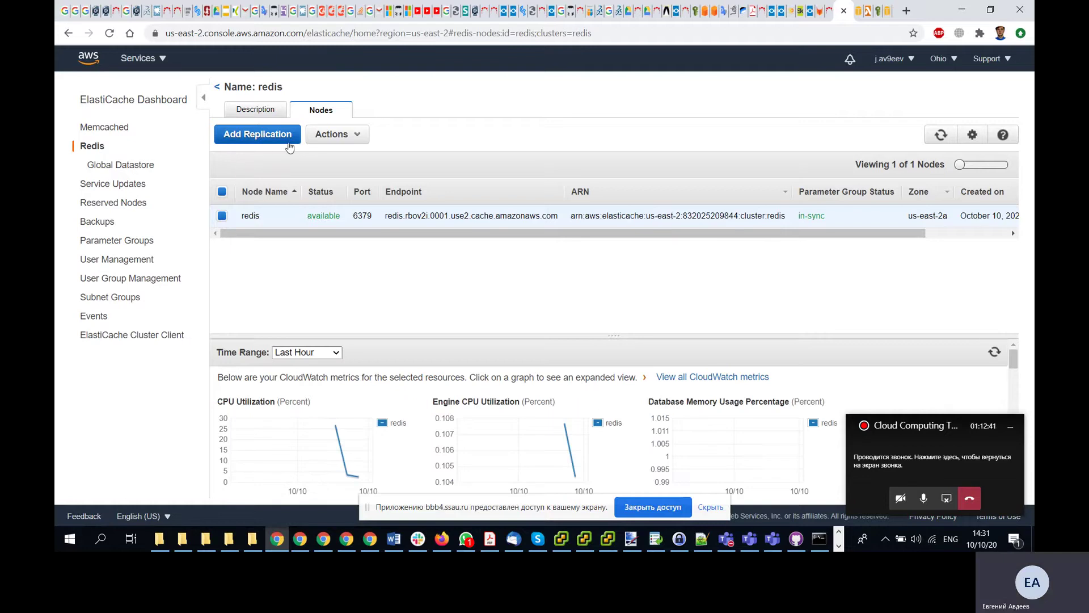
pyautogui.click(352, 136)
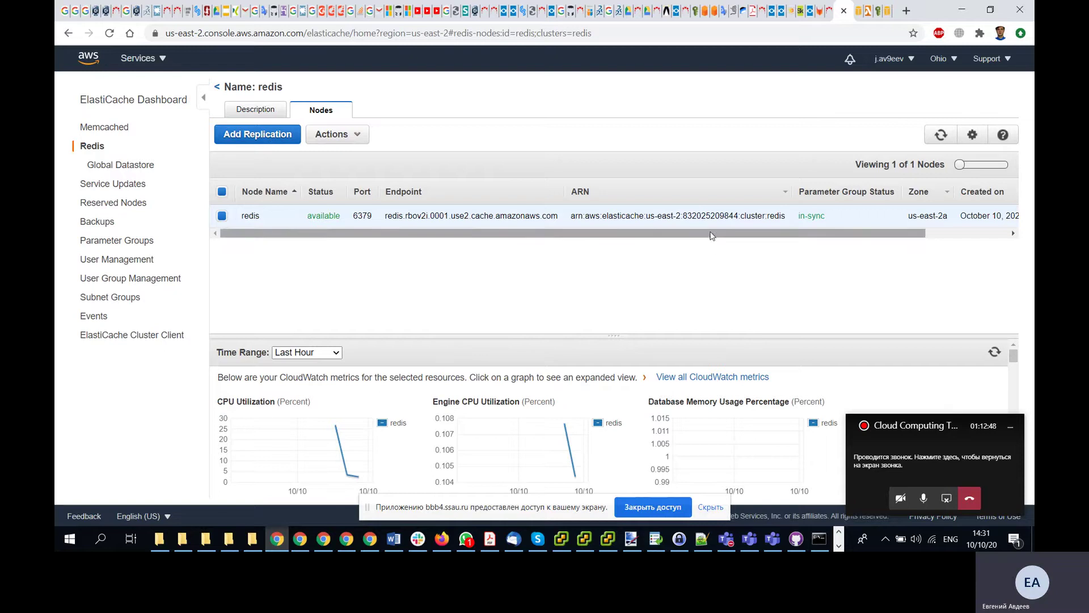
pyautogui.moveTo(324, 235); pyautogui.dragTo(408, 234)
pyautogui.click(971, 137)
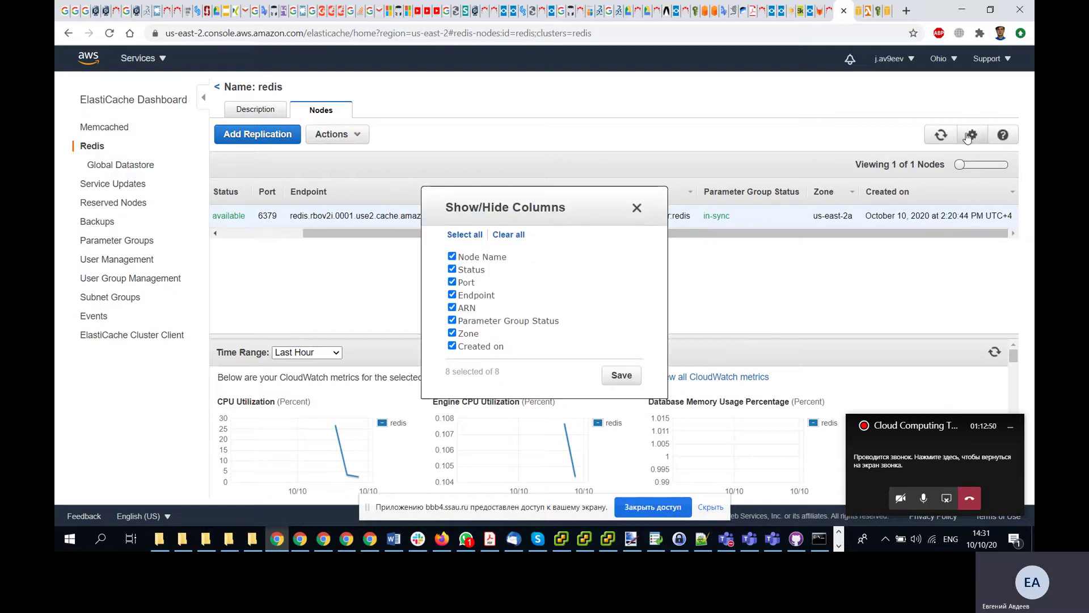
pyautogui.click(637, 207)
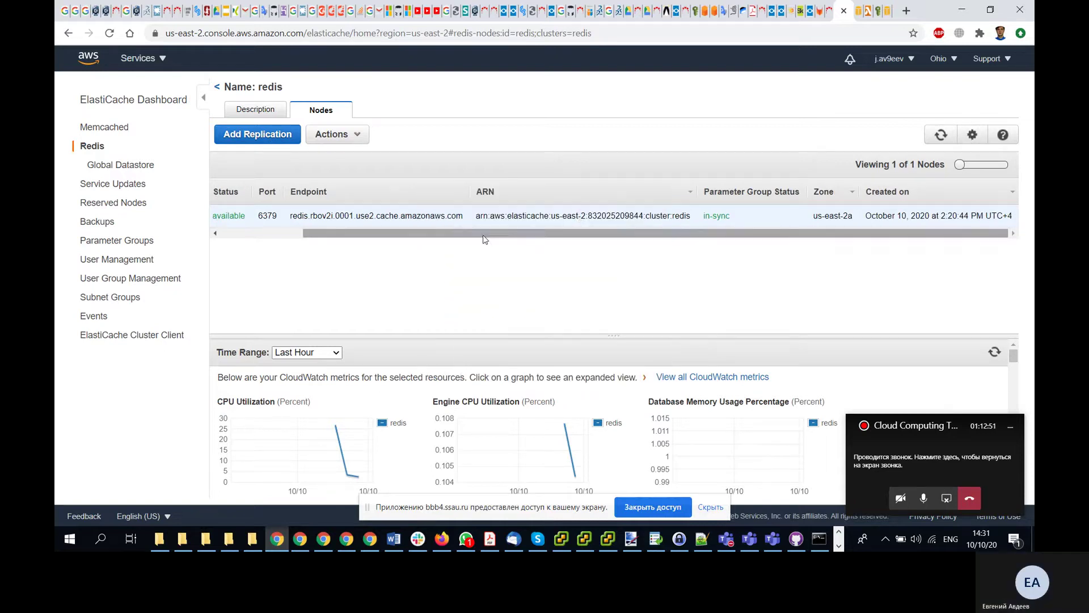
pyautogui.moveTo(484, 234); pyautogui.dragTo(264, 250)
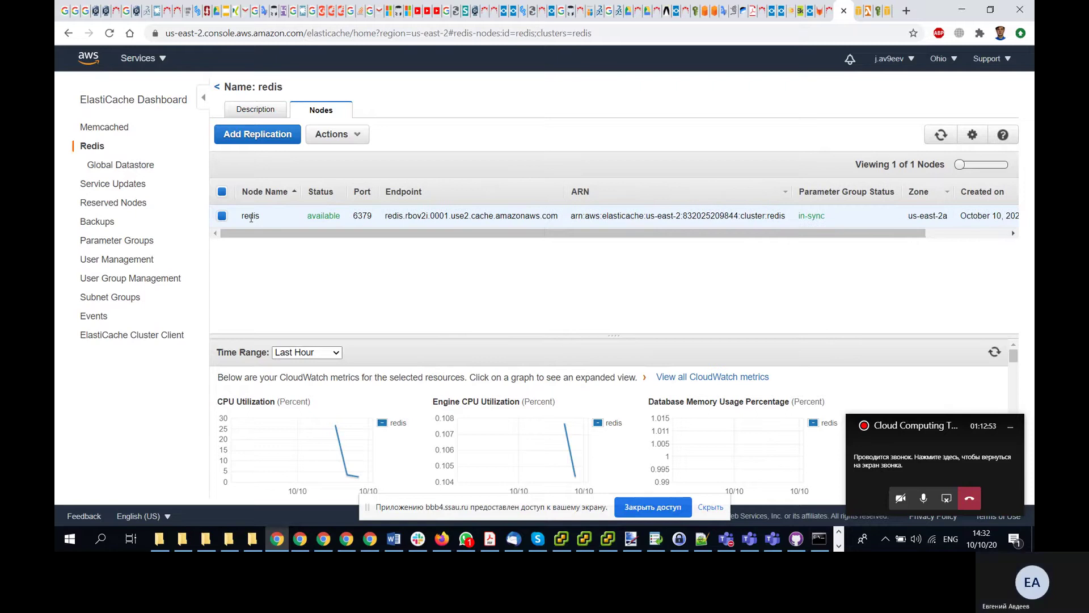
pyautogui.click(339, 138)
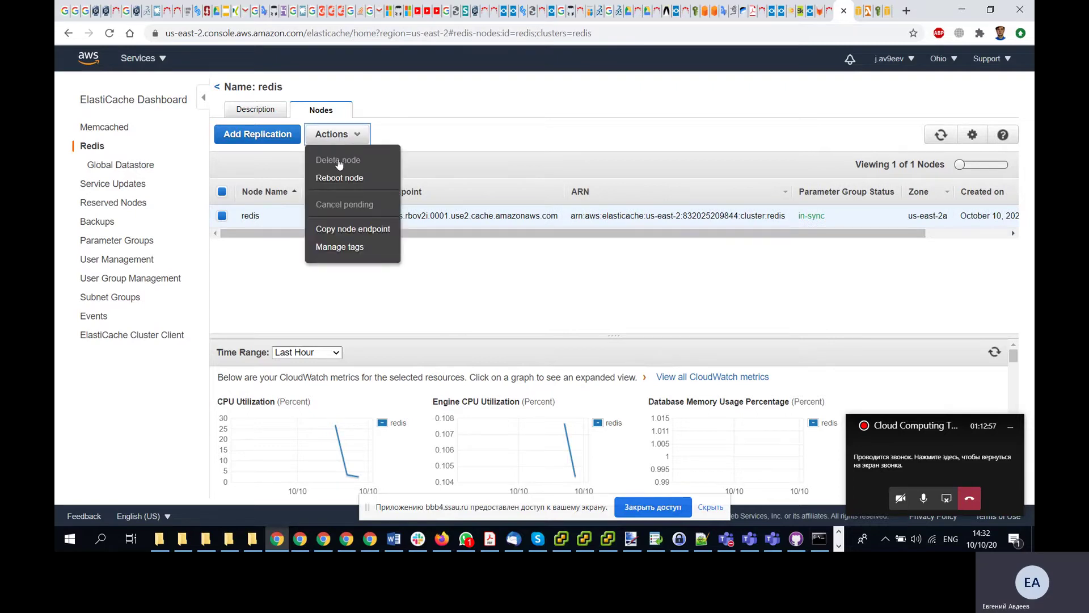
pyautogui.click(262, 212)
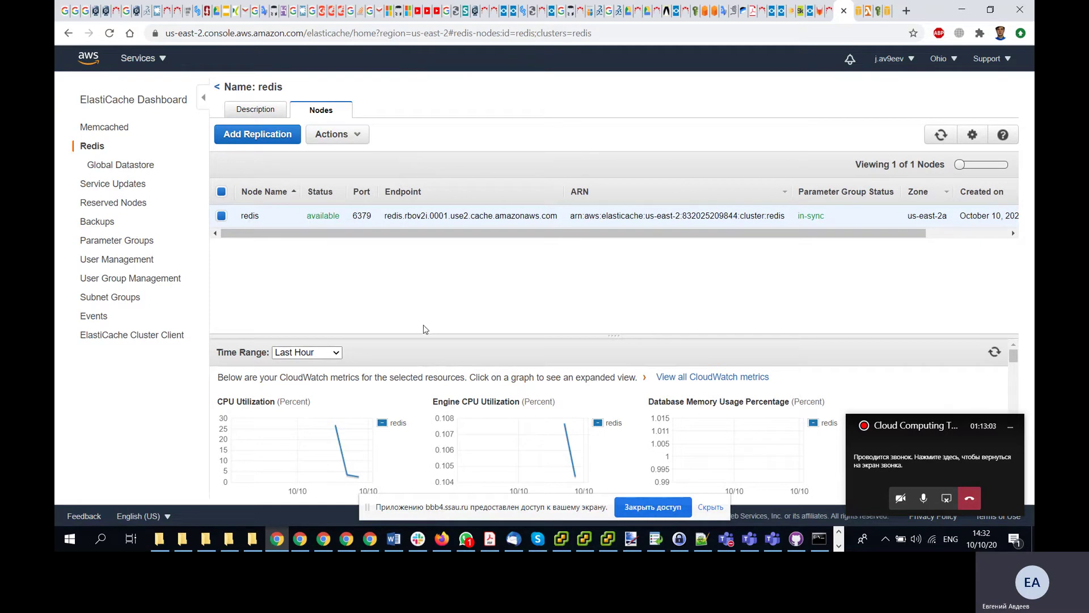
# - Go to the Redis clusters list and open the cluster actions
pyautogui.click(126, 170)
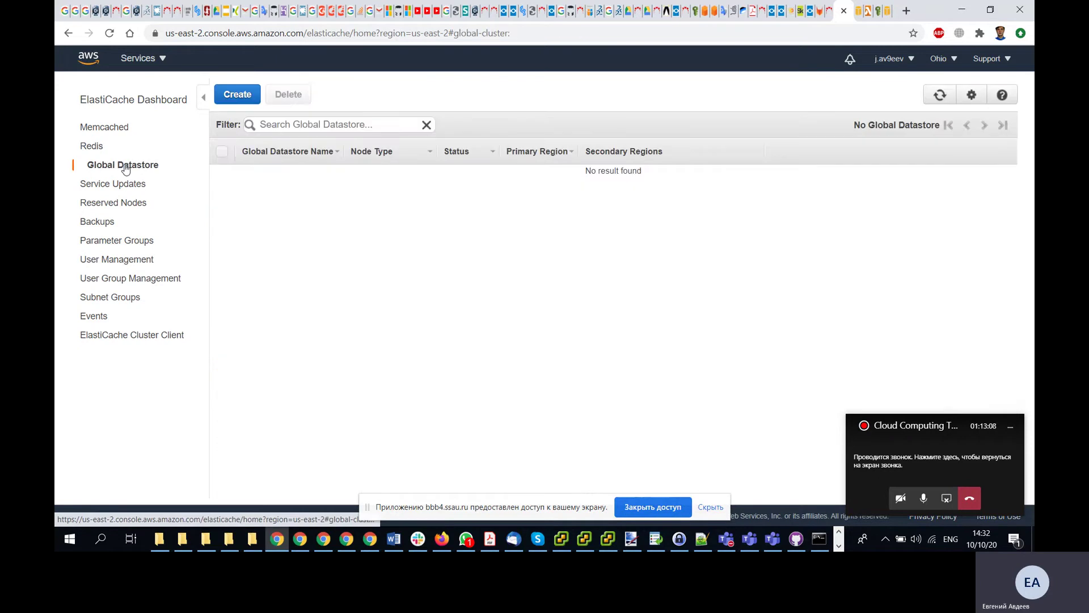
pyautogui.click(90, 147)
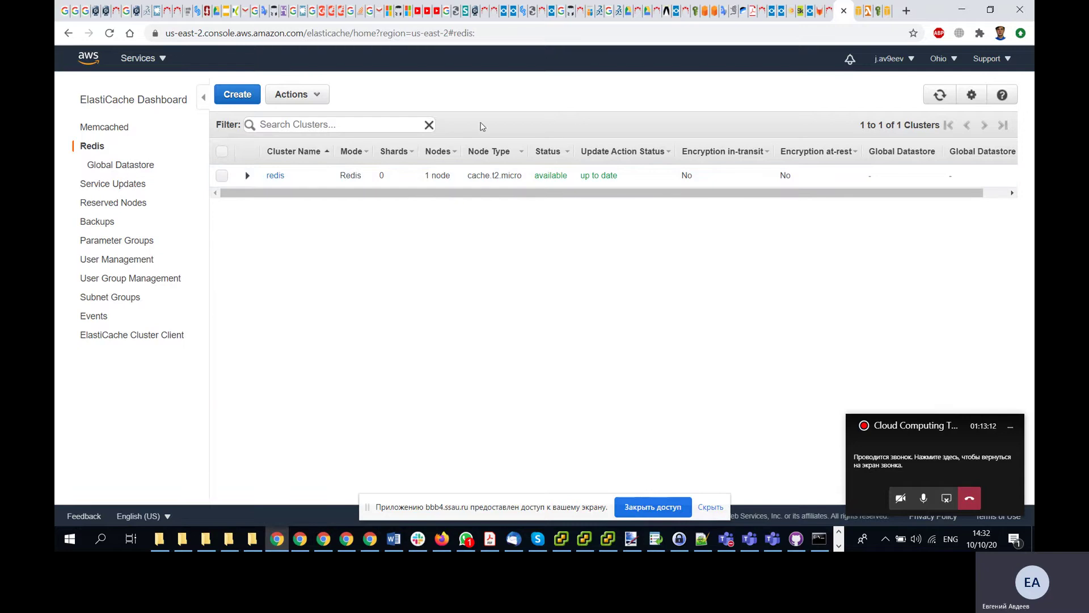
pyautogui.click(311, 100)
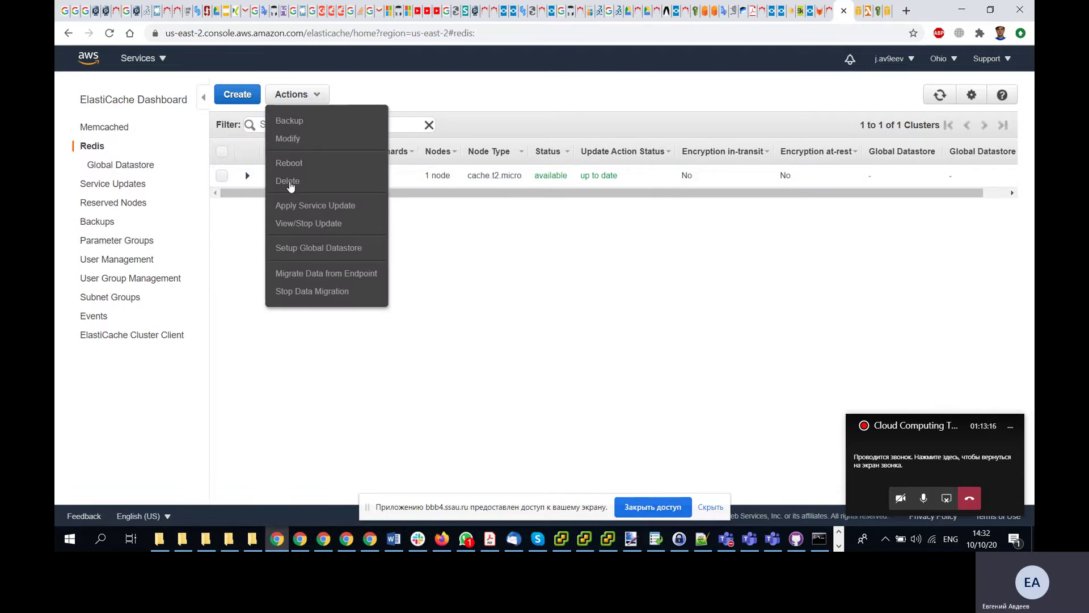
# - Delete the Ohio redis cluster through Actions > Delete and confirm the deletion
pyautogui.click(493, 252)
pyautogui.click(221, 178)
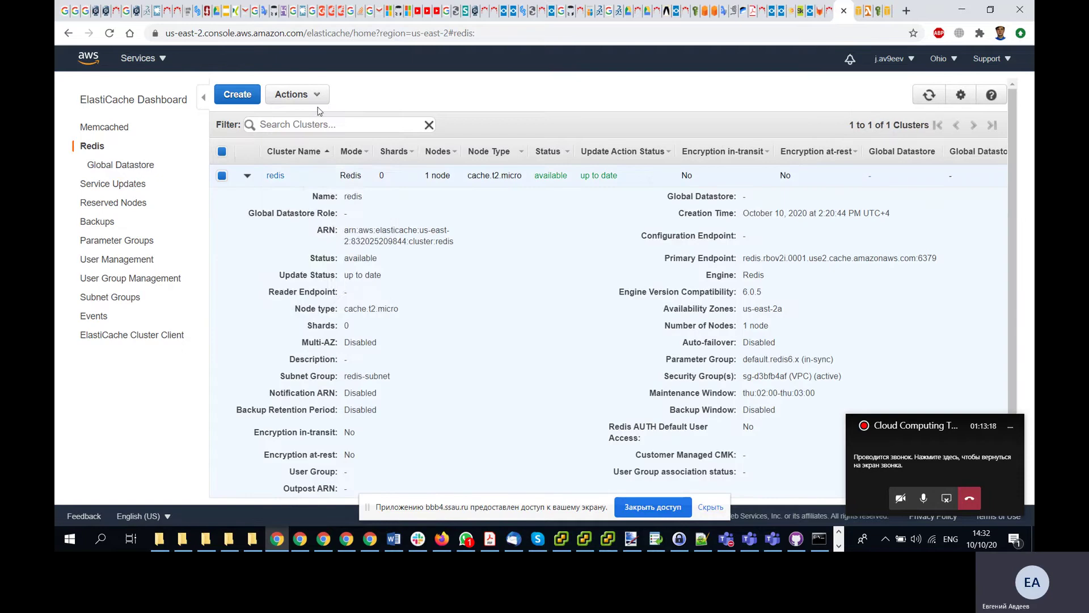
pyautogui.click(296, 94)
pyautogui.click(288, 181)
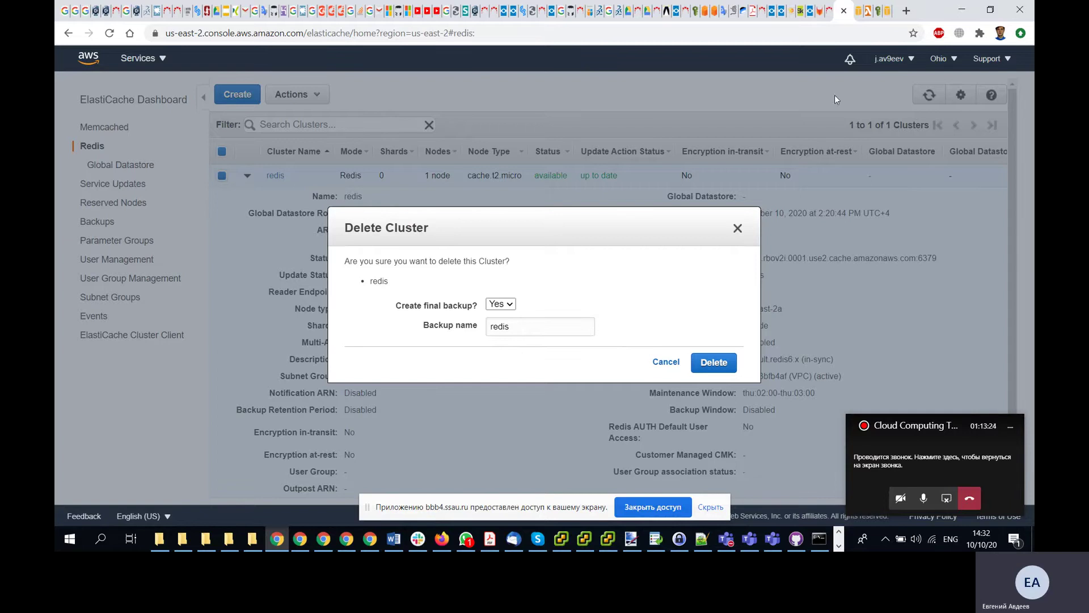
pyautogui.click(723, 361)
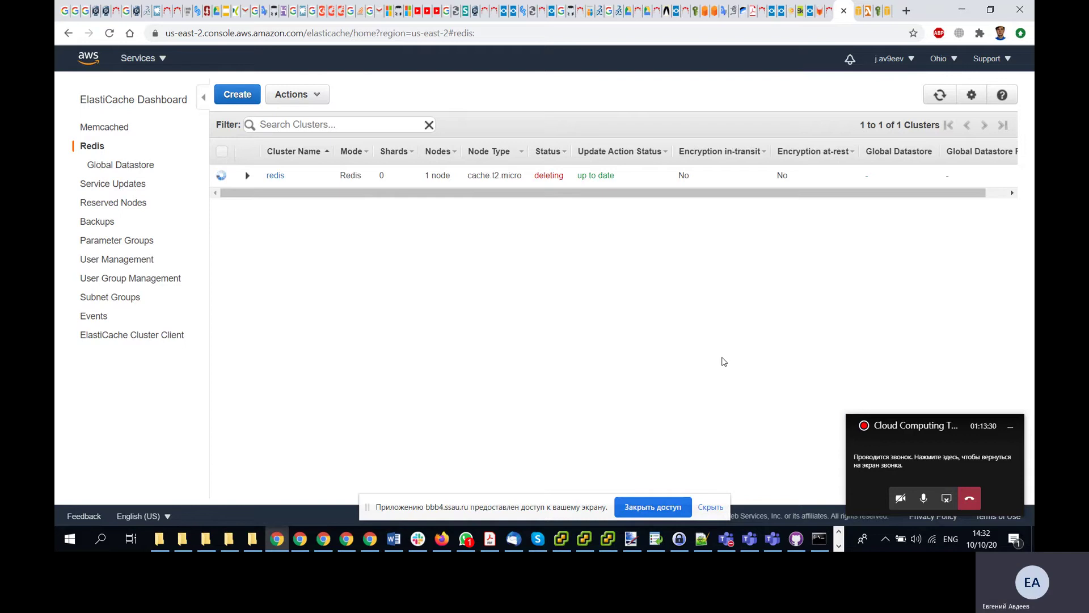
pyautogui.click(950, 60)
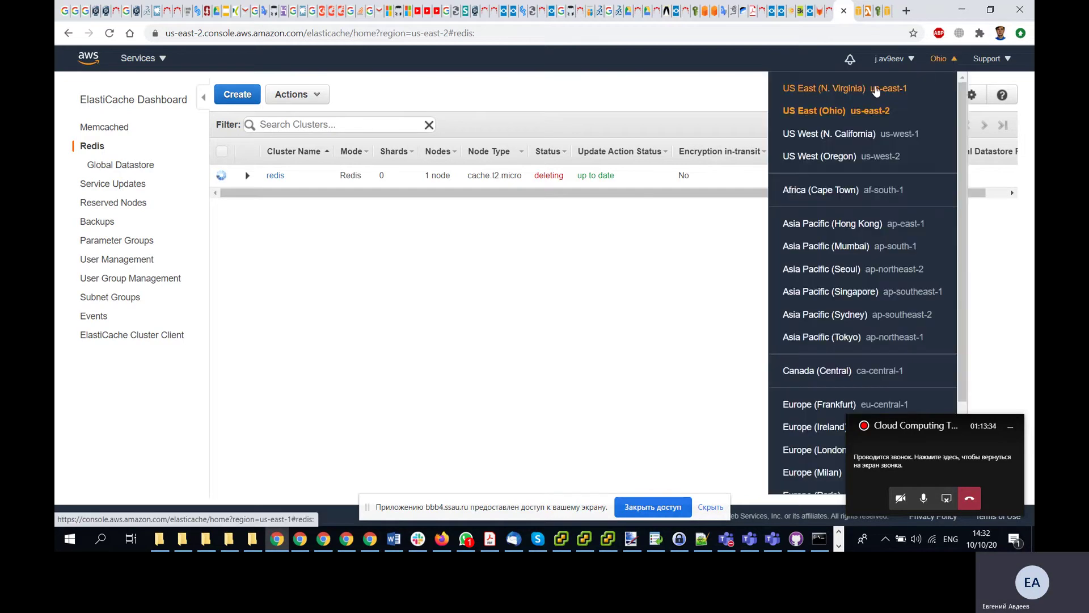
# - In N. Virginia, copy the redis node's endpoint address and return to the VPC console tab
pyautogui.click(808, 90)
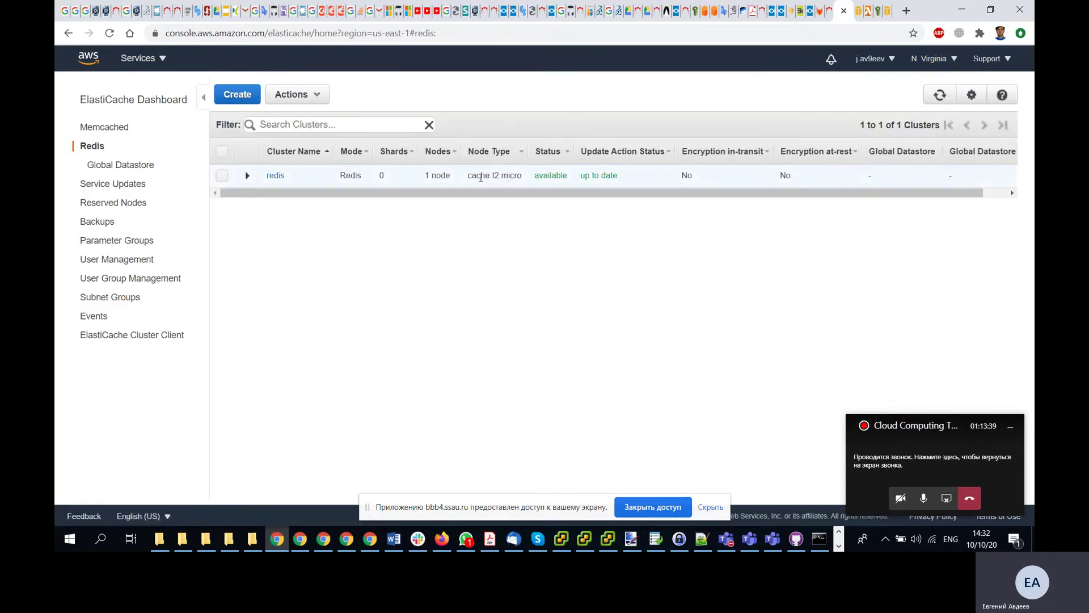
pyautogui.click(275, 176)
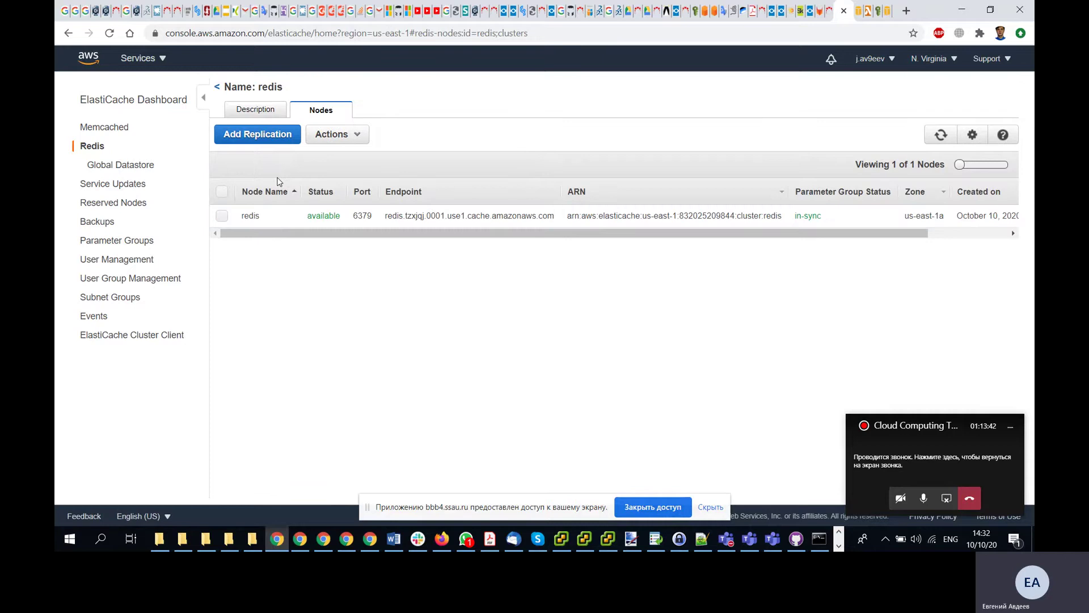
pyautogui.moveTo(555, 220); pyautogui.dragTo(385, 218)
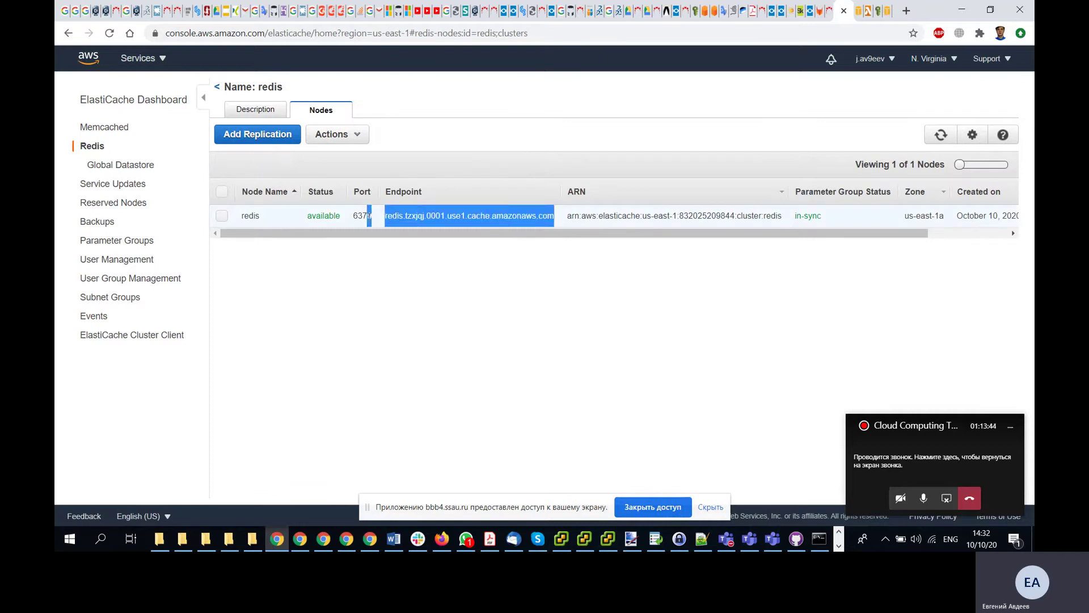
pyautogui.click(391, 217)
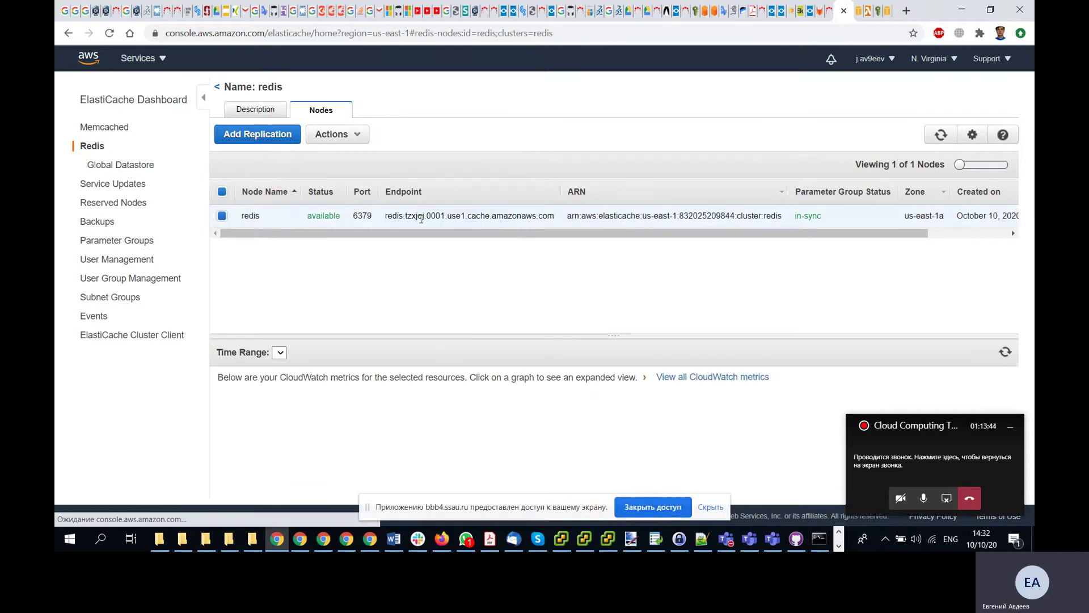
pyautogui.doubleClick(388, 215)
pyautogui.click(390, 215)
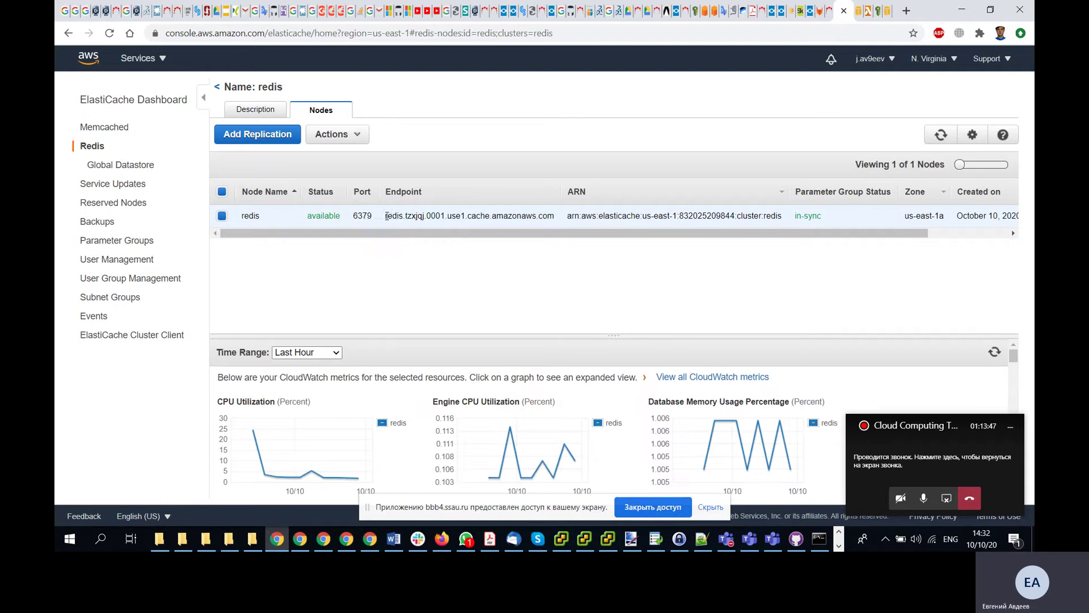
pyautogui.moveTo(386, 216); pyautogui.dragTo(528, 216)
pyautogui.rightClick(528, 216)
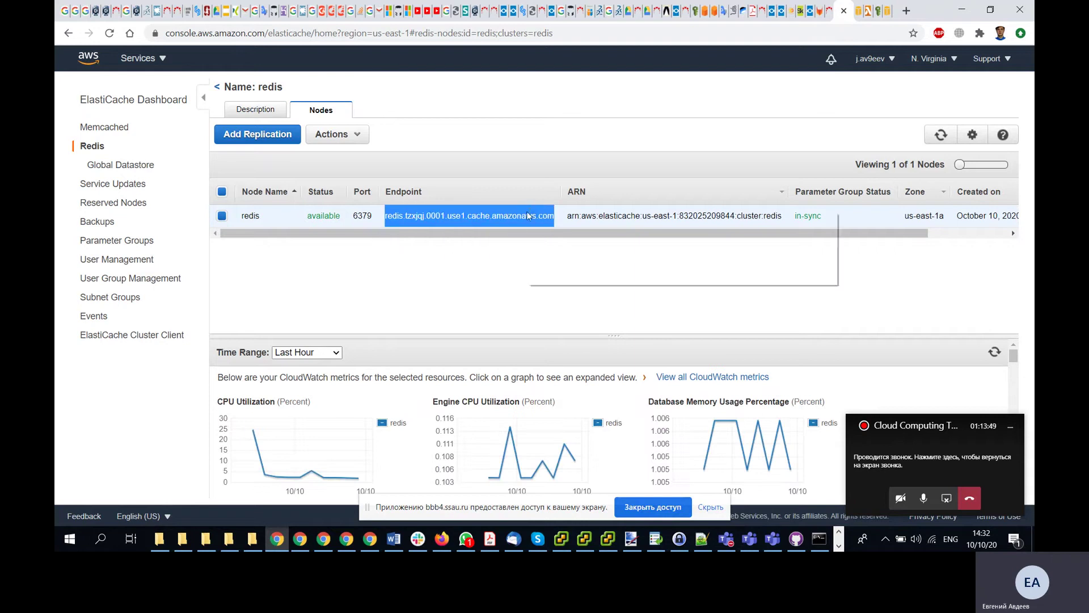
pyautogui.click(546, 222)
pyautogui.click(858, 17)
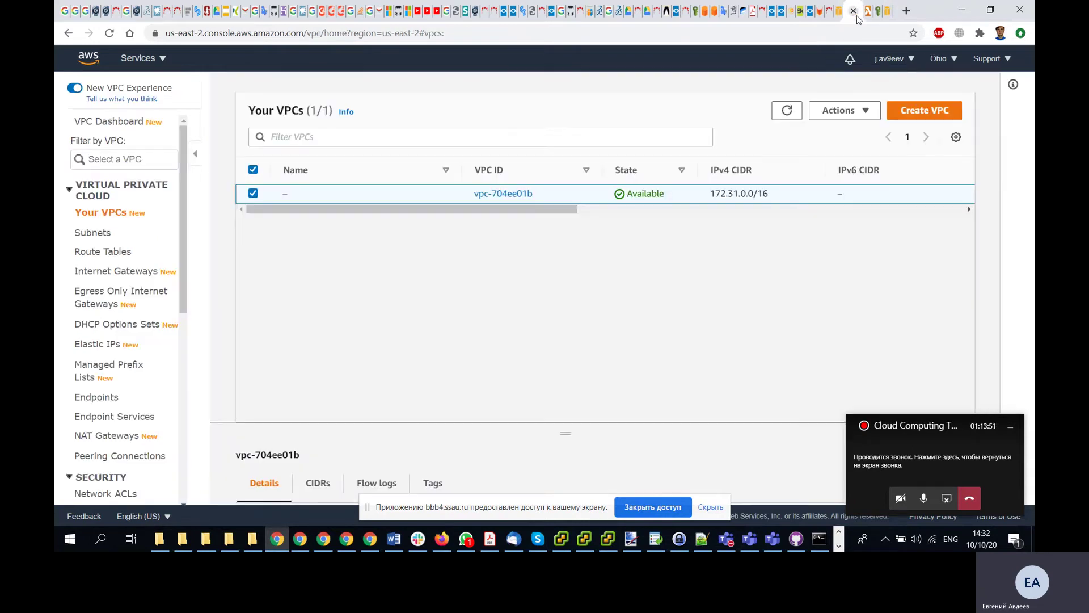
# - Replace hello's REDIS_HOST value with redis.tzxjqj.0001.use1.cache.amazonaws.com and save the environment variables
pyautogui.click(867, 20)
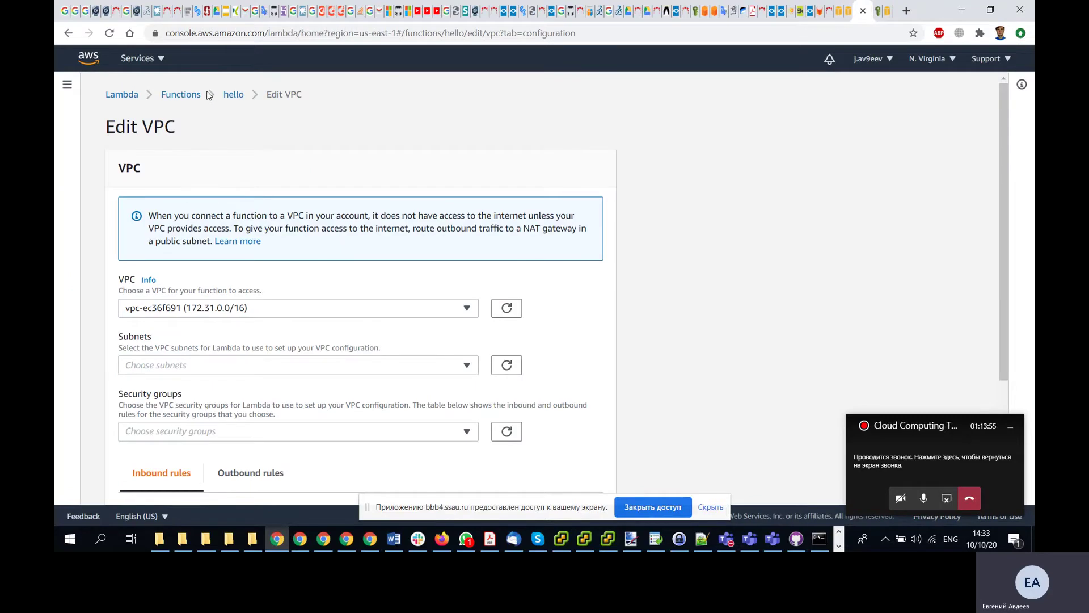
pyautogui.click(233, 95)
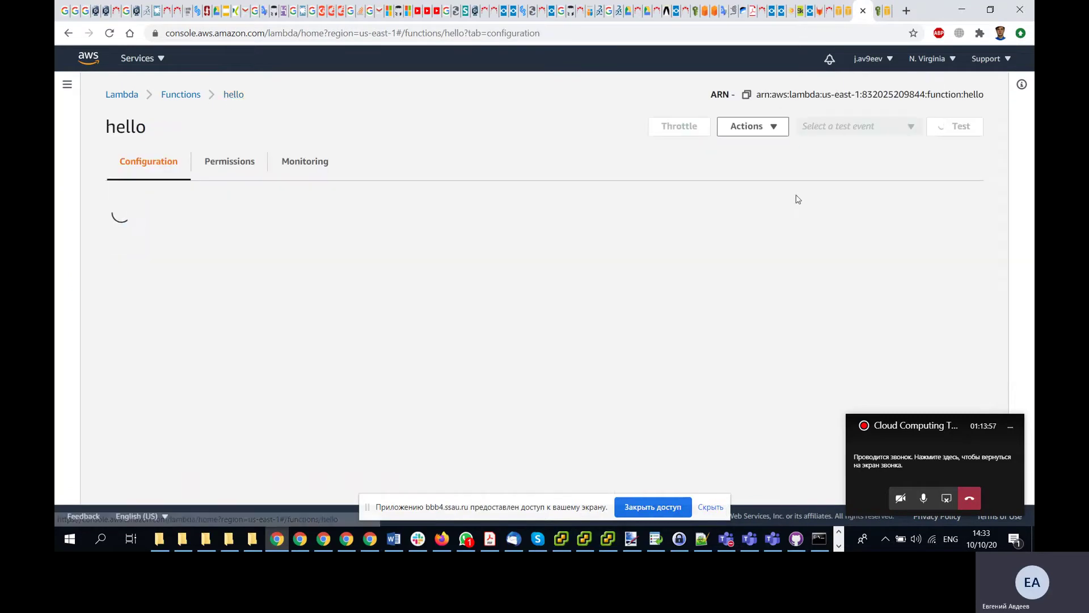
pyautogui.scroll(-9, 566, 223)
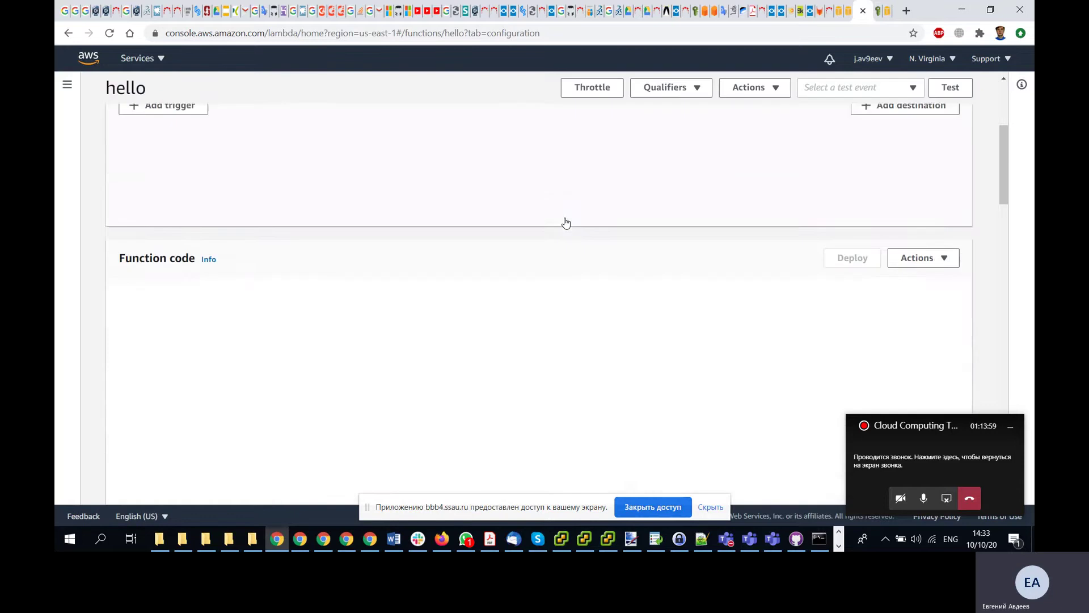
pyautogui.scroll(-4, 565, 222)
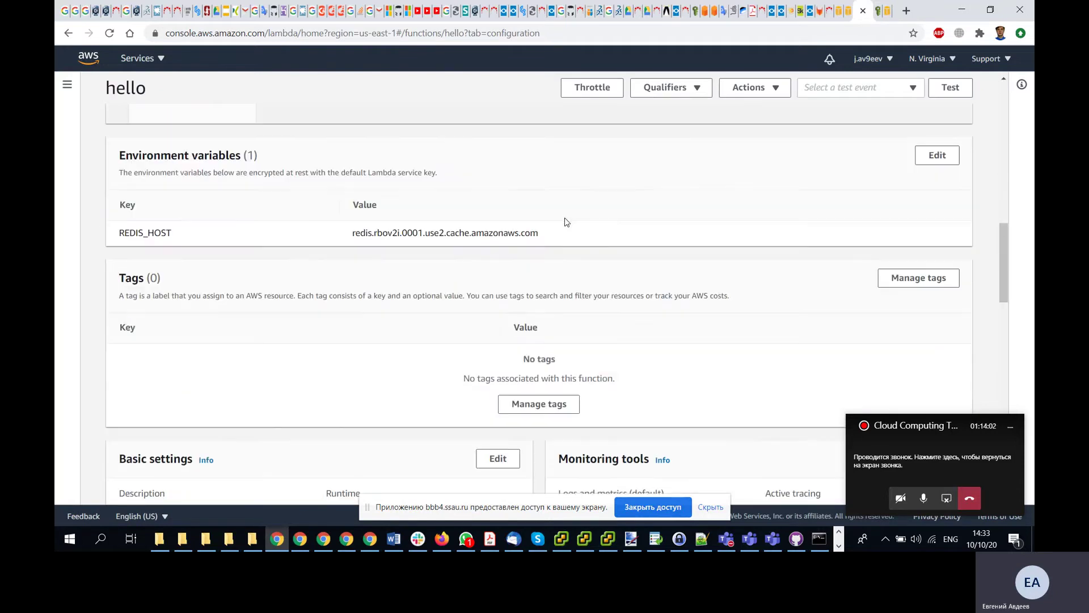
pyautogui.click(937, 155)
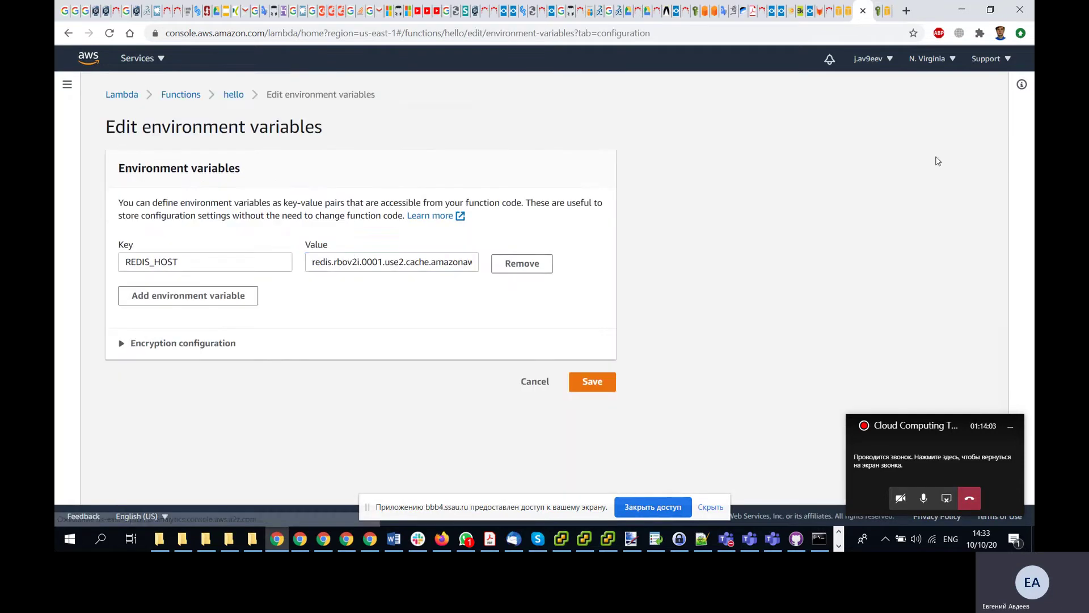
pyautogui.click(353, 262)
pyautogui.hotkey('ctrl', 'a')
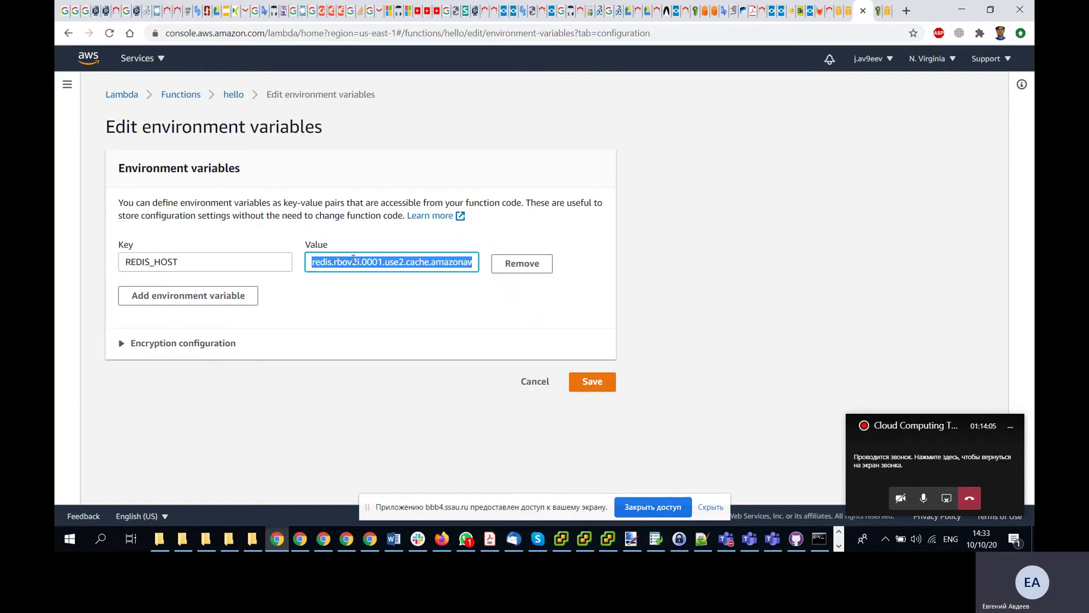
pyautogui.hotkey('ctrl', 'v')
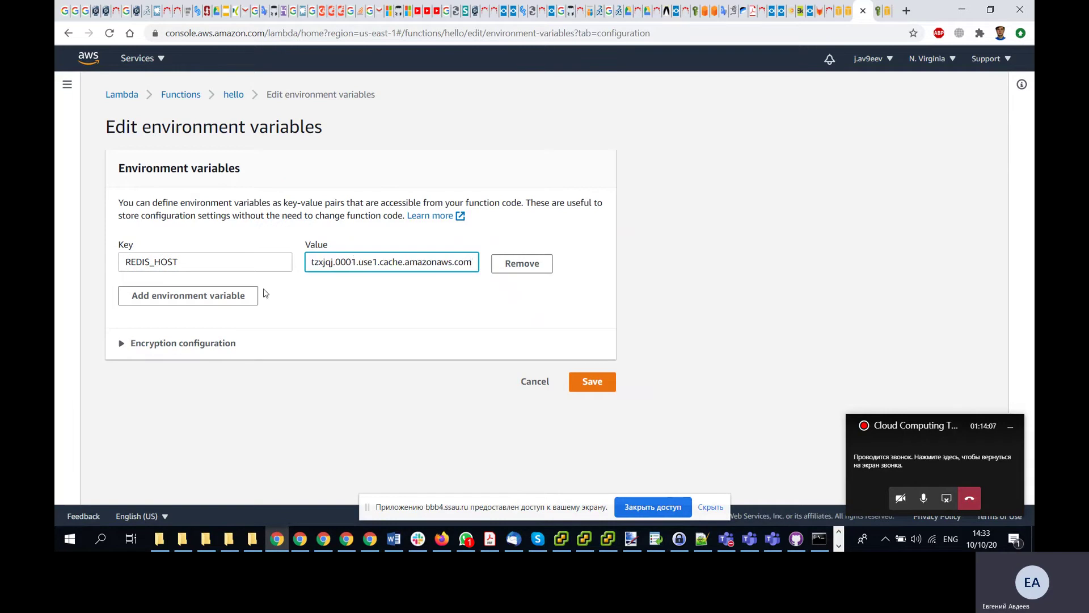
pyautogui.click(592, 383)
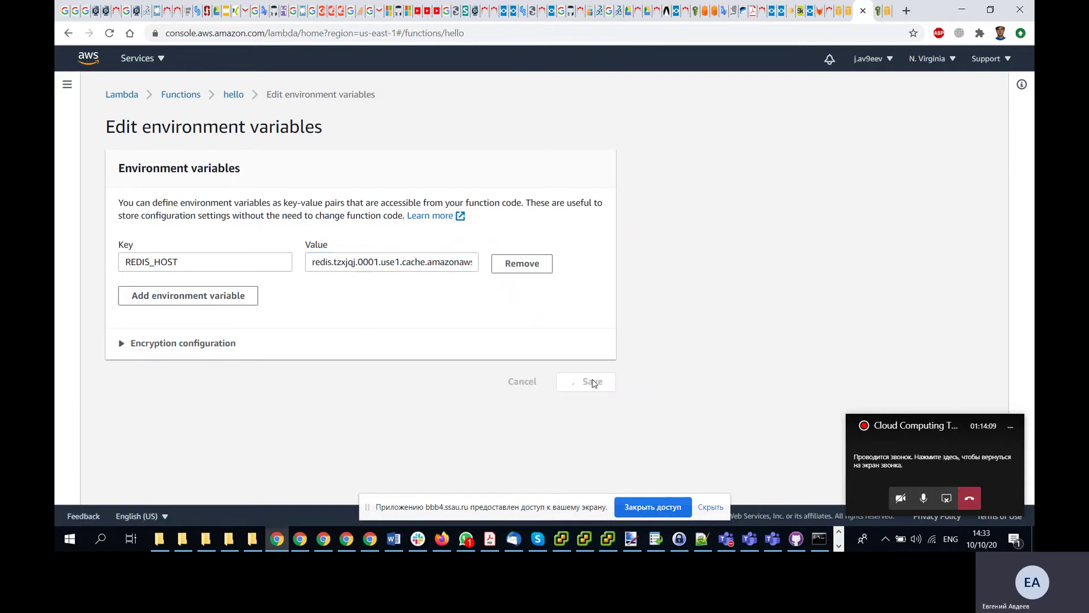
pyautogui.scroll(-15, 382, 317)
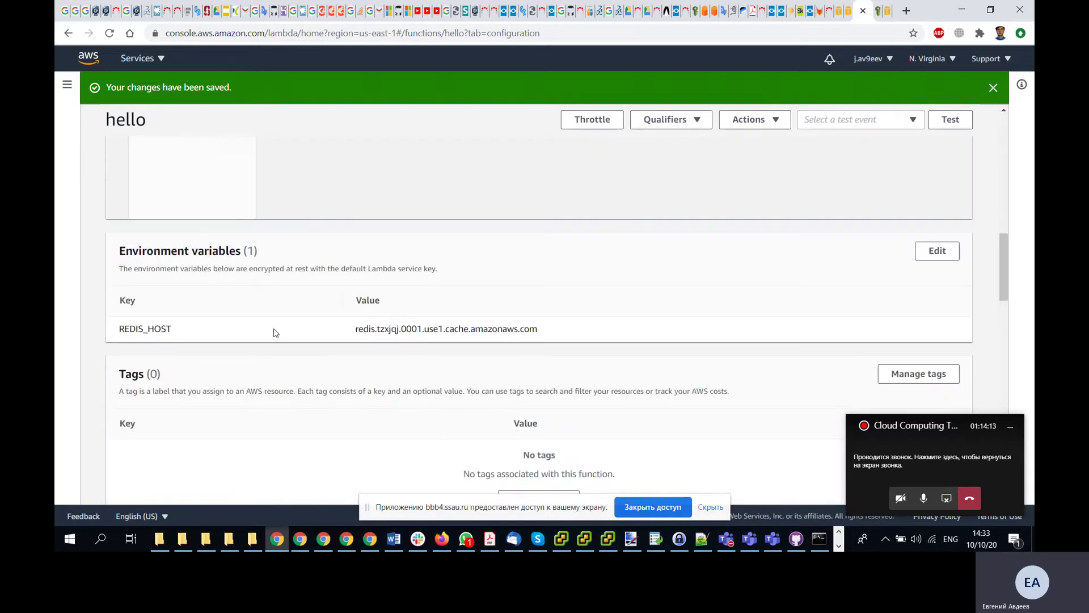
pyautogui.click(850, 17)
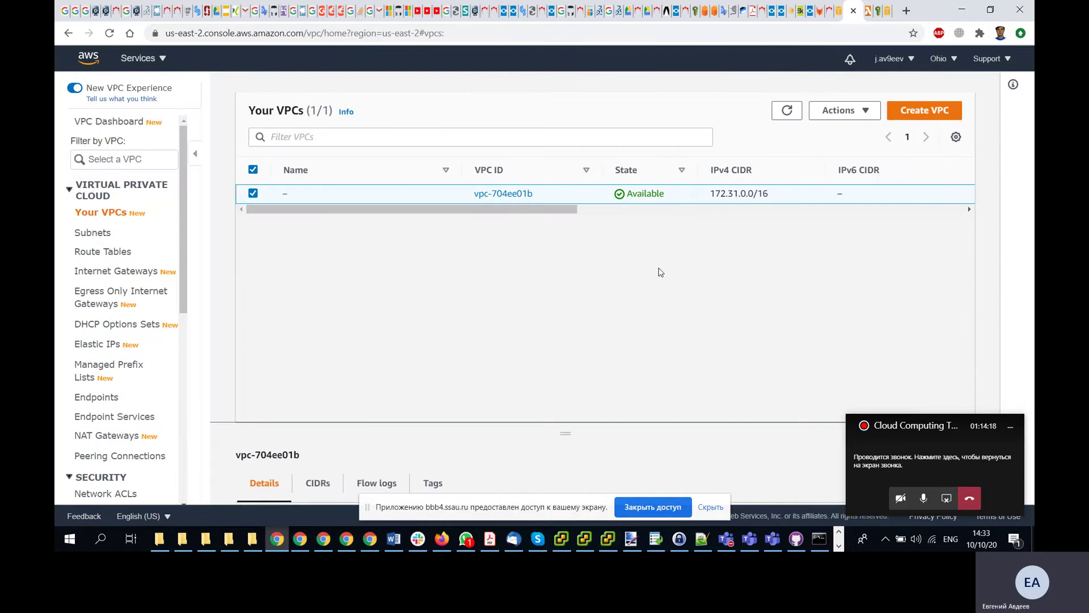
pyautogui.click(831, 9)
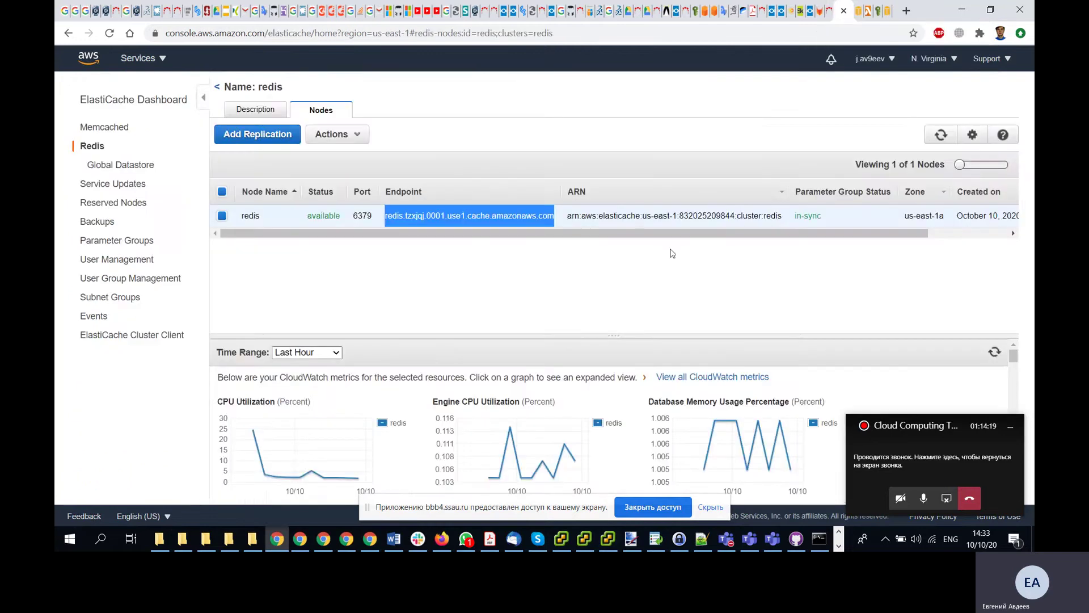
pyautogui.click(634, 277)
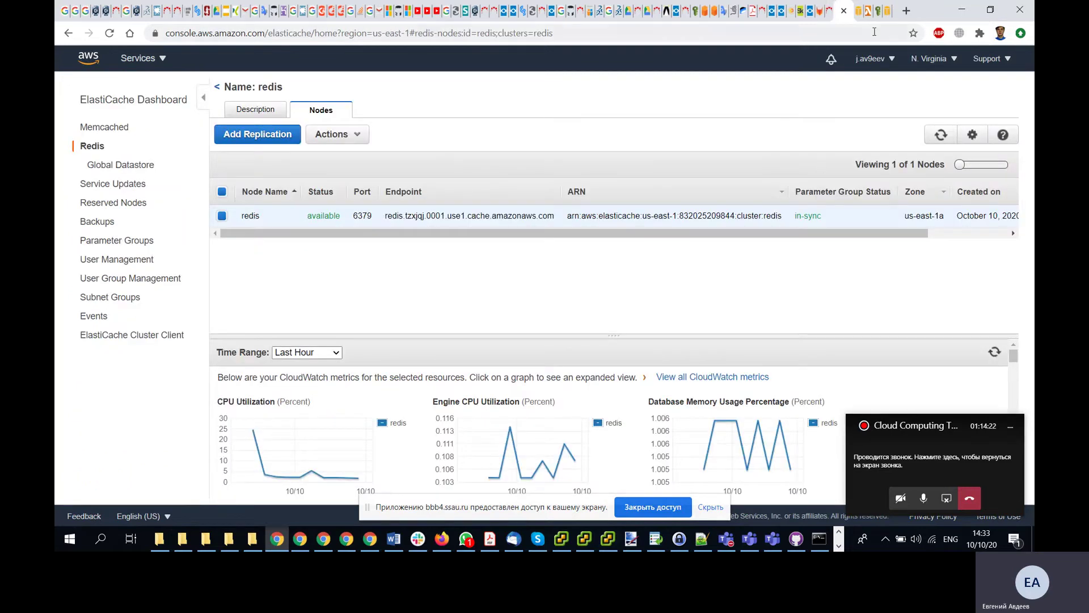
pyautogui.click(869, 10)
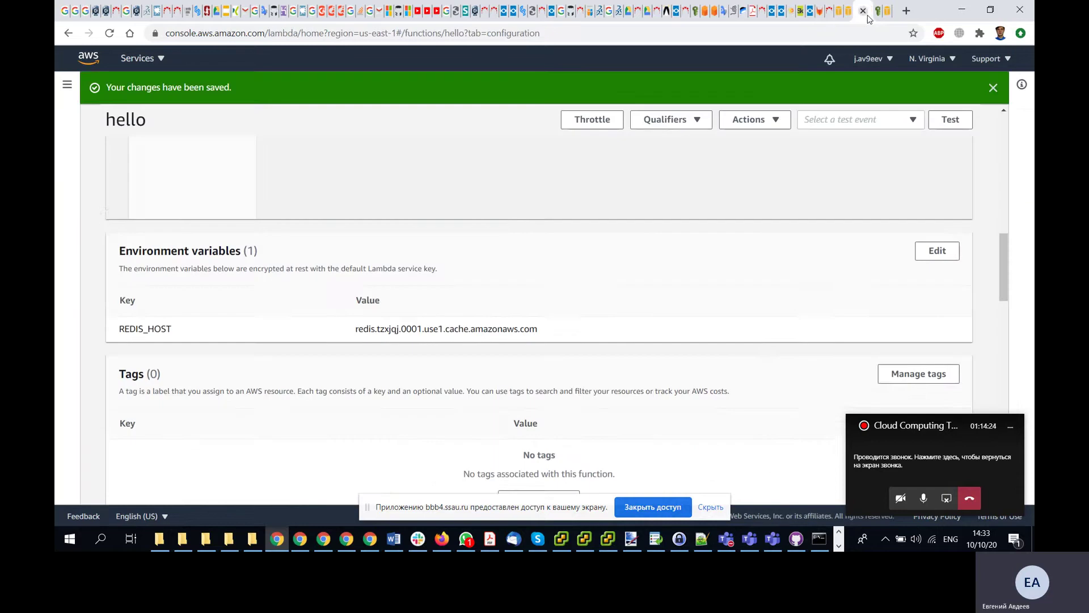
pyautogui.scroll(-3, 741, 323)
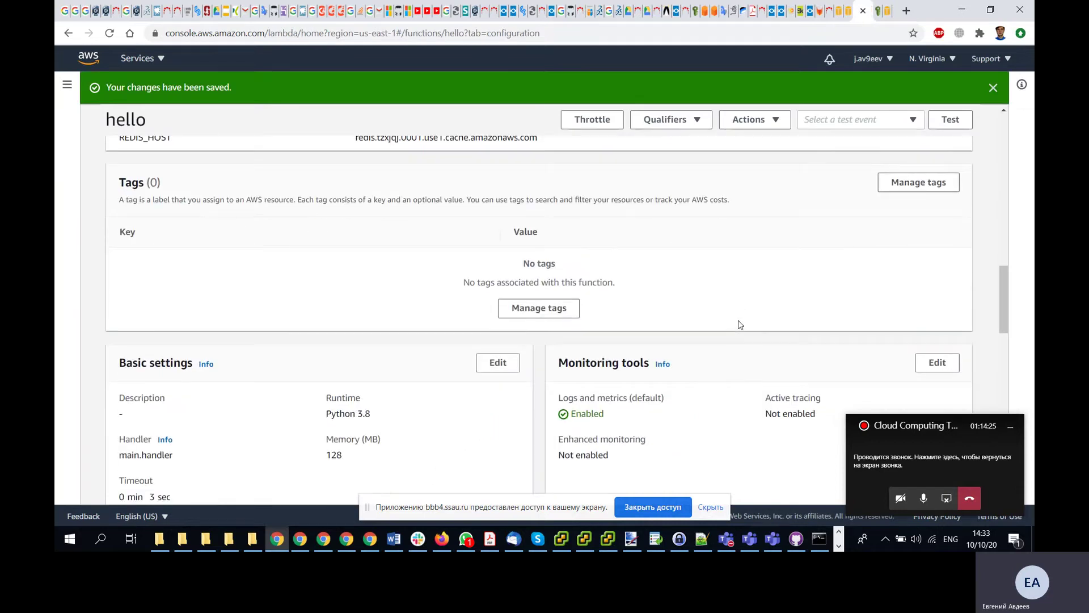
pyautogui.scroll(-5, 738, 324)
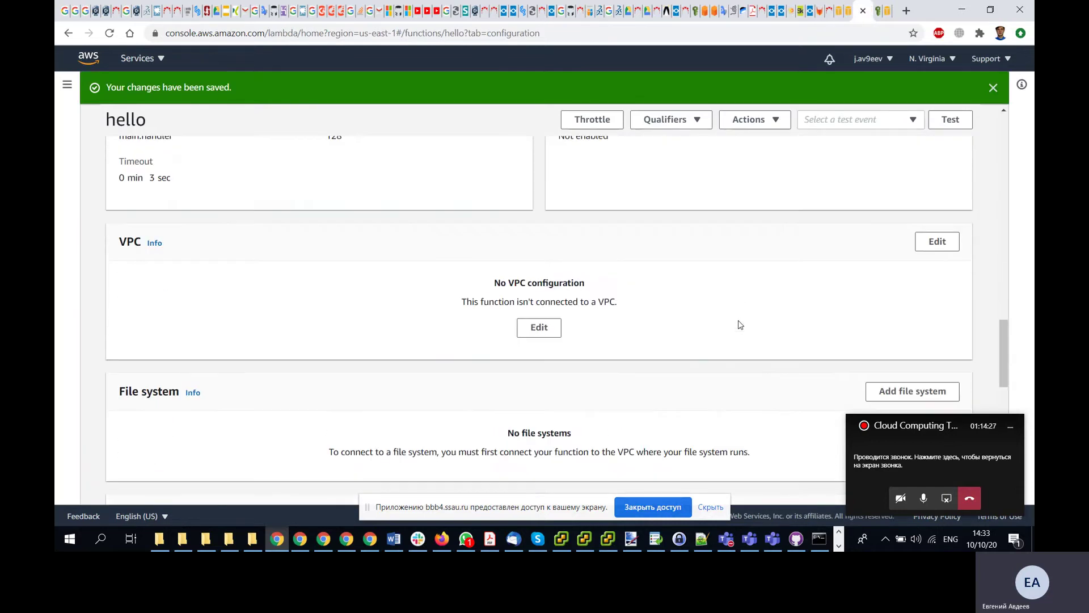
pyautogui.click(544, 330)
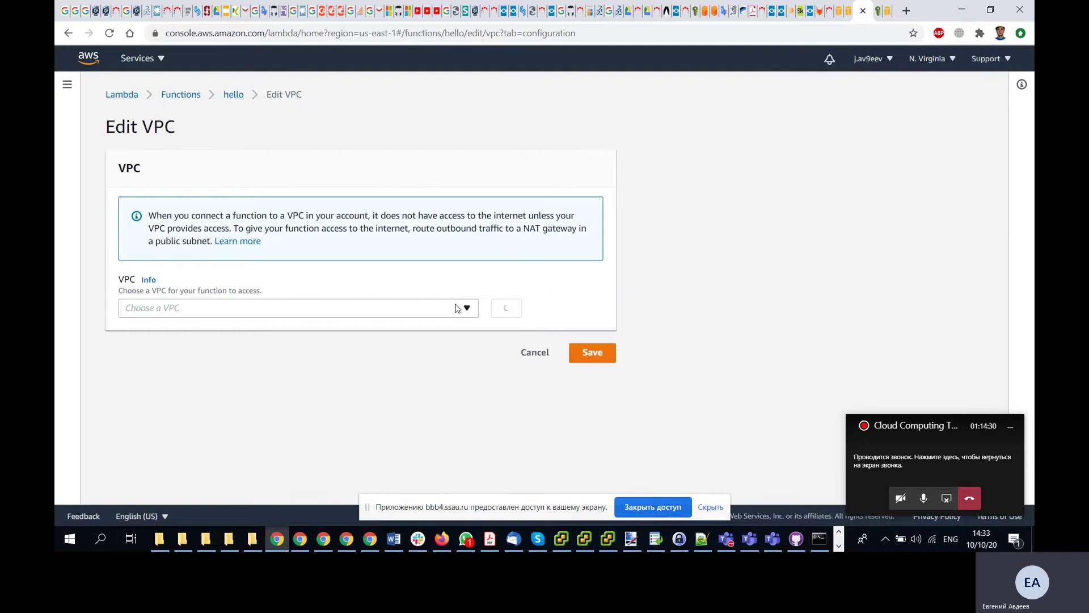
pyautogui.click(467, 308)
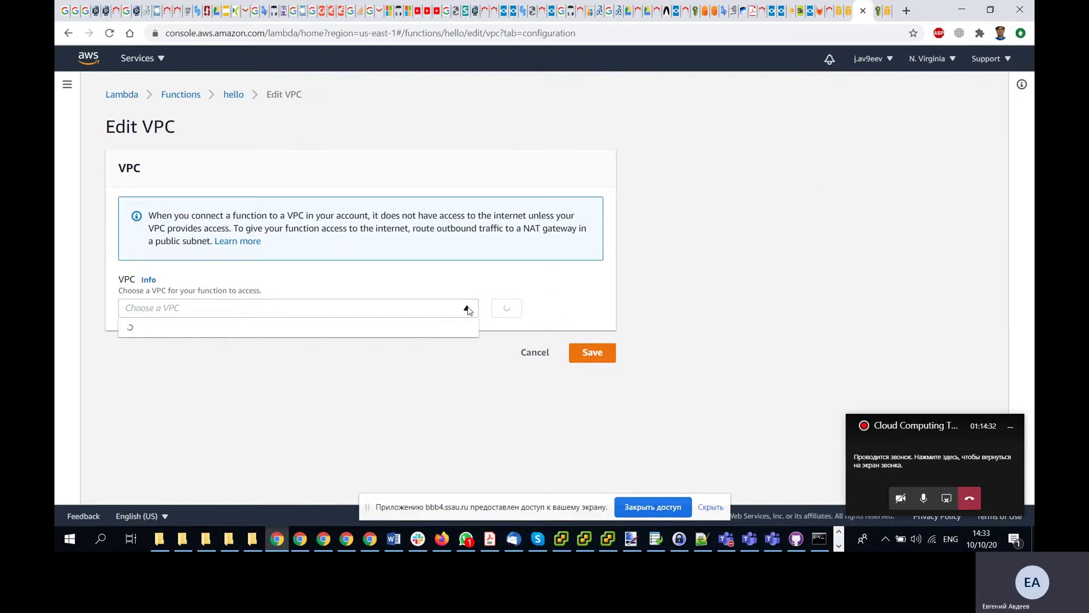
pyautogui.click(468, 309)
pyautogui.click(540, 355)
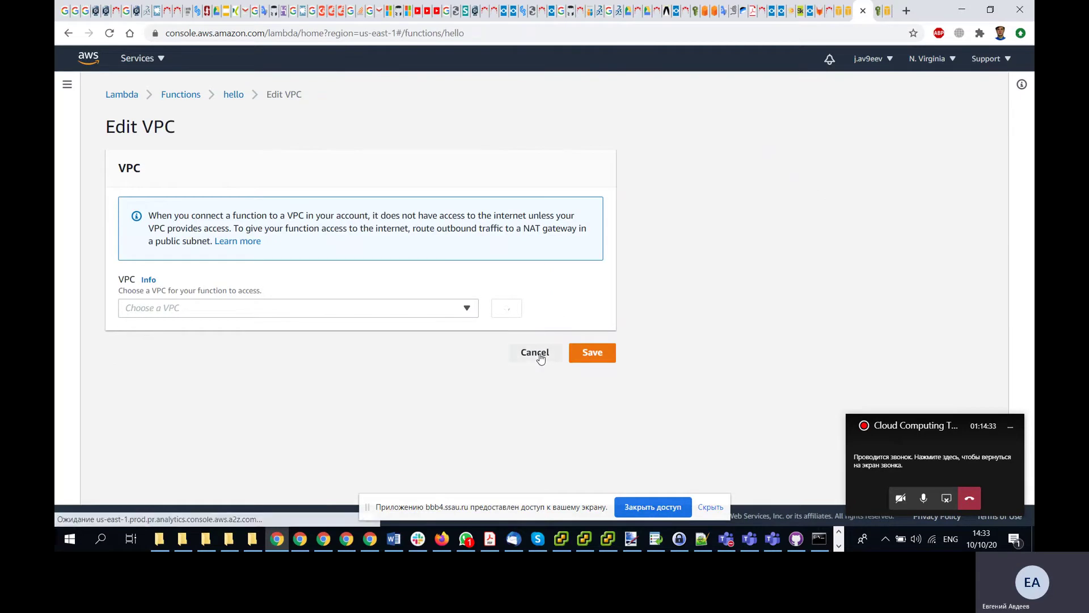
pyautogui.scroll(-7, 693, 294)
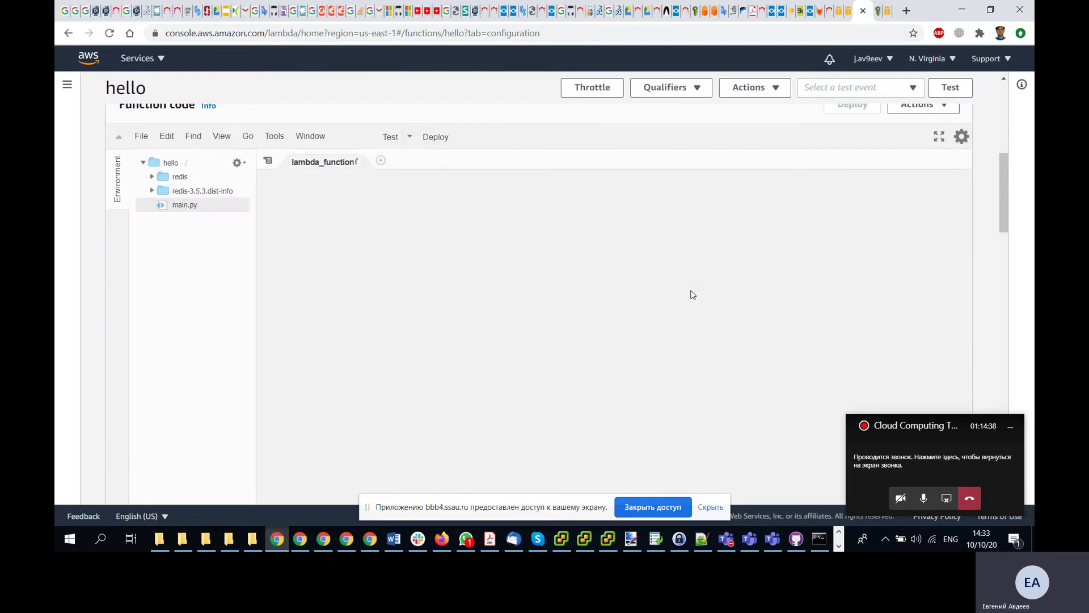
pyautogui.scroll(-5, 693, 295)
pyautogui.scroll(-2, 693, 294)
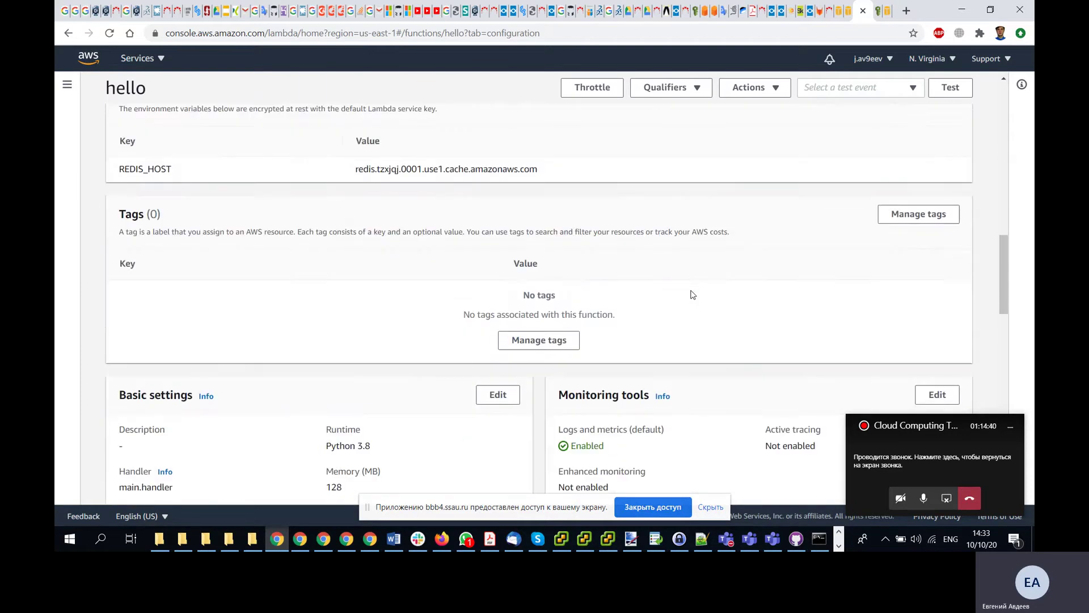
pyautogui.scroll(-6, 693, 294)
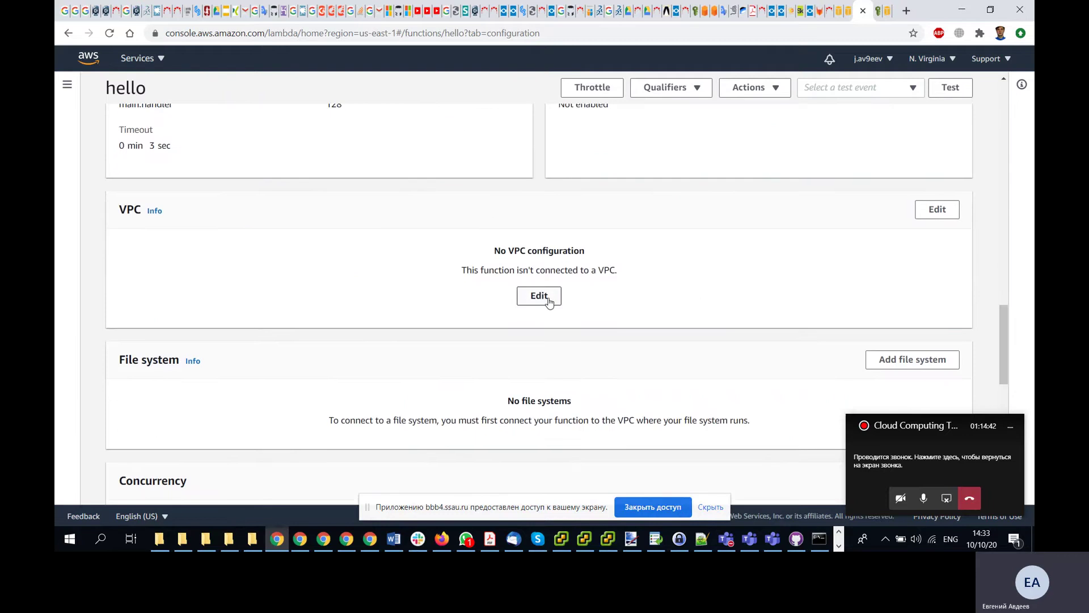
# - In hello's VPC settings, choose the default VPC vpc-ec36f691 and subnet-55328633 in us-east-1a
pyautogui.click(938, 209)
pyautogui.click(465, 308)
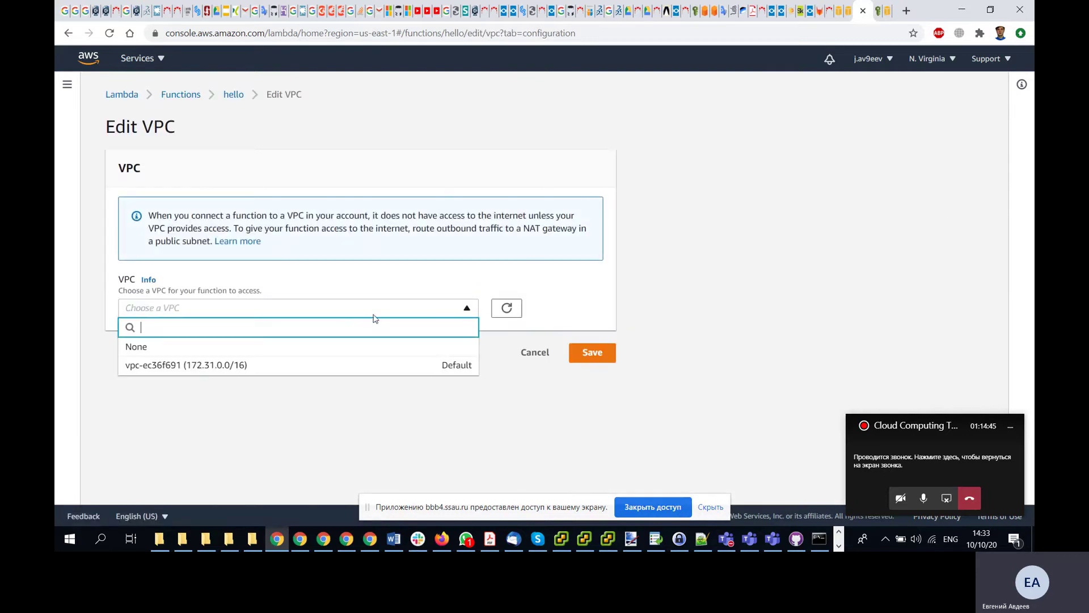
pyautogui.click(256, 366)
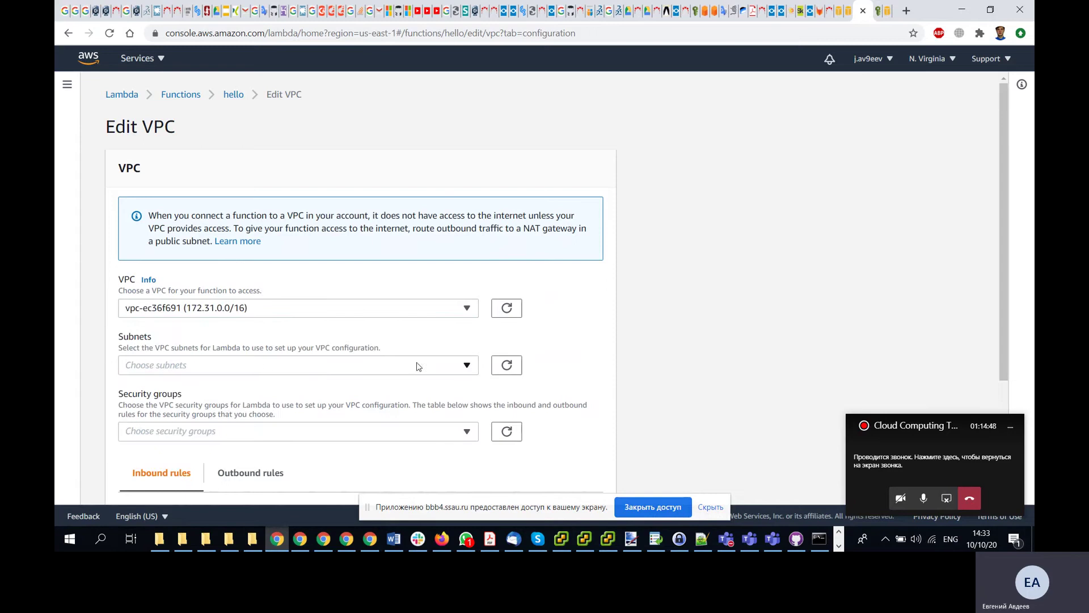
pyautogui.click(468, 365)
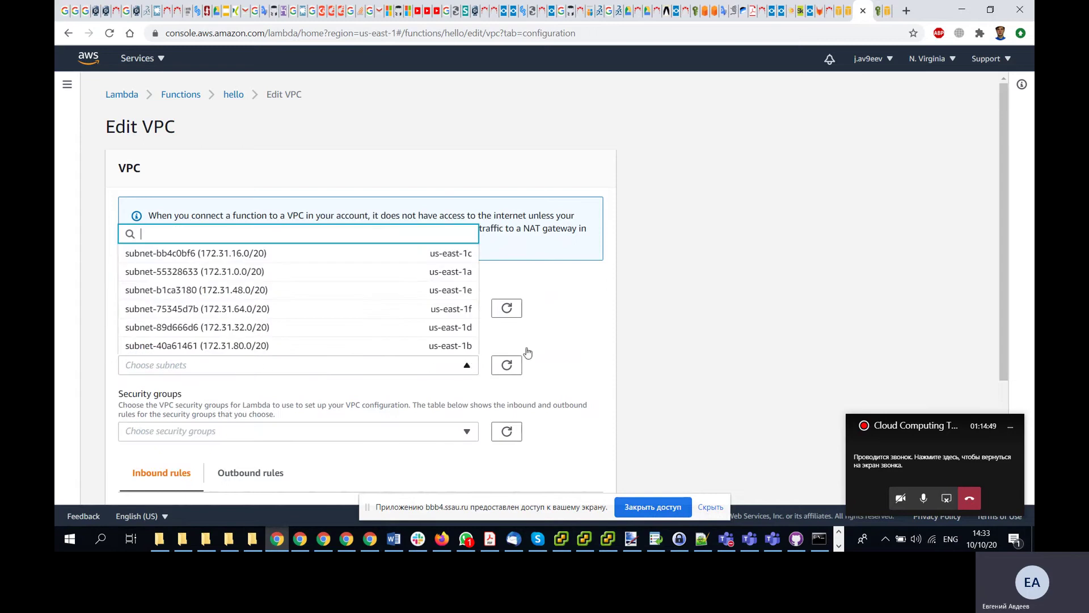
pyautogui.click(755, 276)
pyautogui.click(463, 369)
pyautogui.click(429, 271)
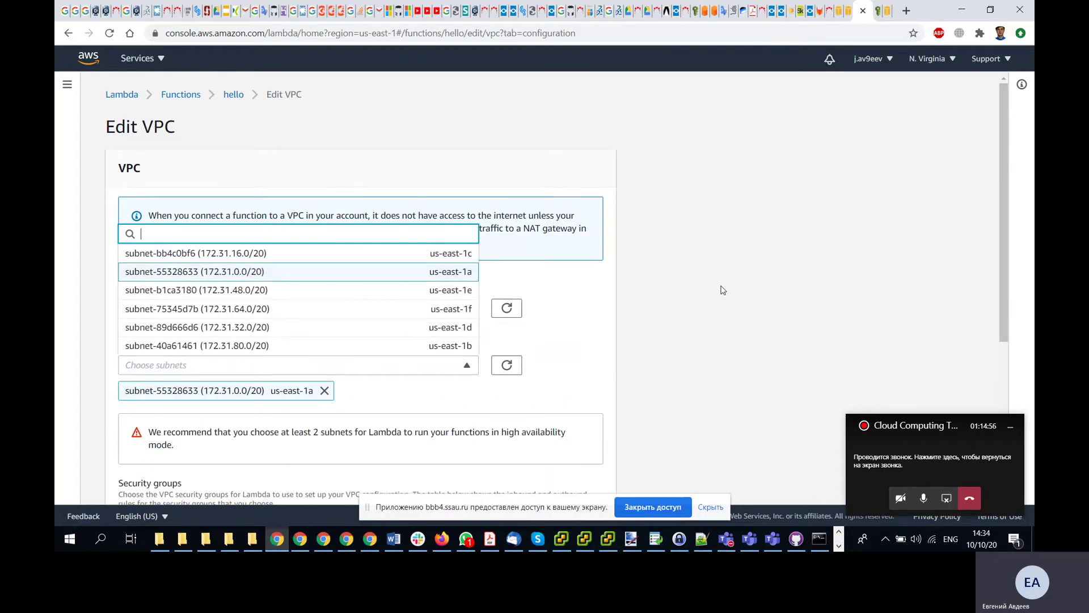
# - Check the lesson's VPC steps in the other window and return to the console
pyautogui.hotkey('alt', 'Tab')
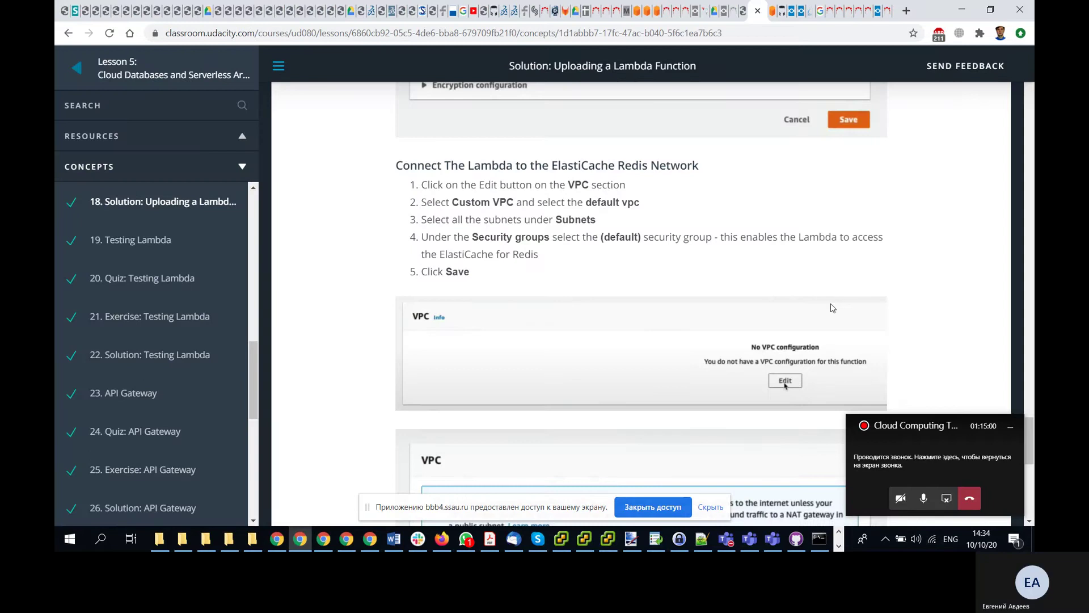
pyautogui.scroll(-7, 833, 308)
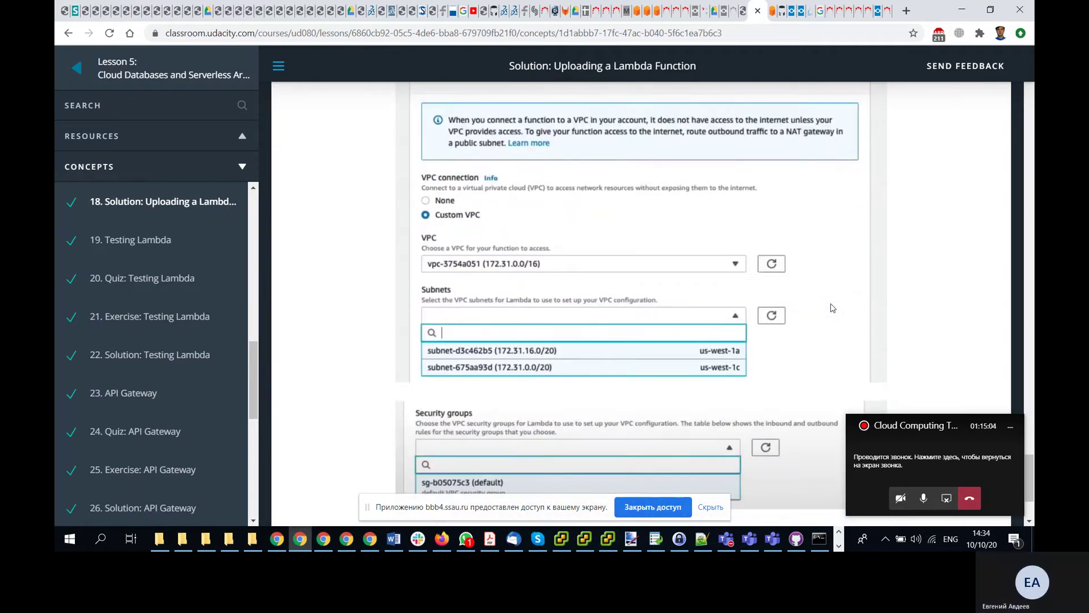
pyautogui.scroll(-3, 833, 309)
pyautogui.hotkey('alt', 'Tab')
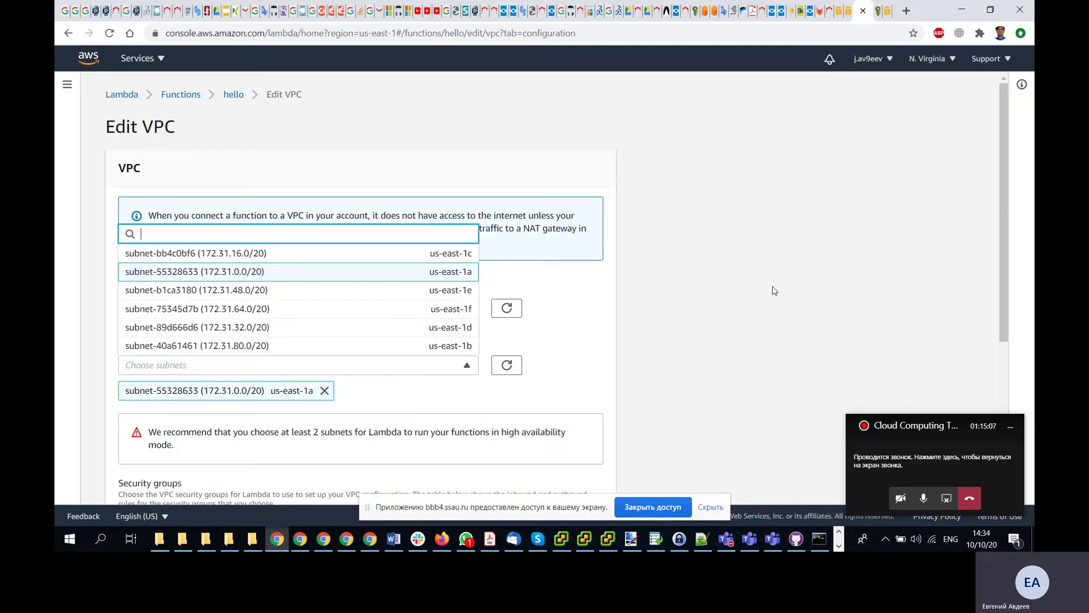
# - Pick the default security group sg-e28b6ad3 and save the VPC settings
pyautogui.click(774, 291)
pyautogui.scroll(-5, 624, 294)
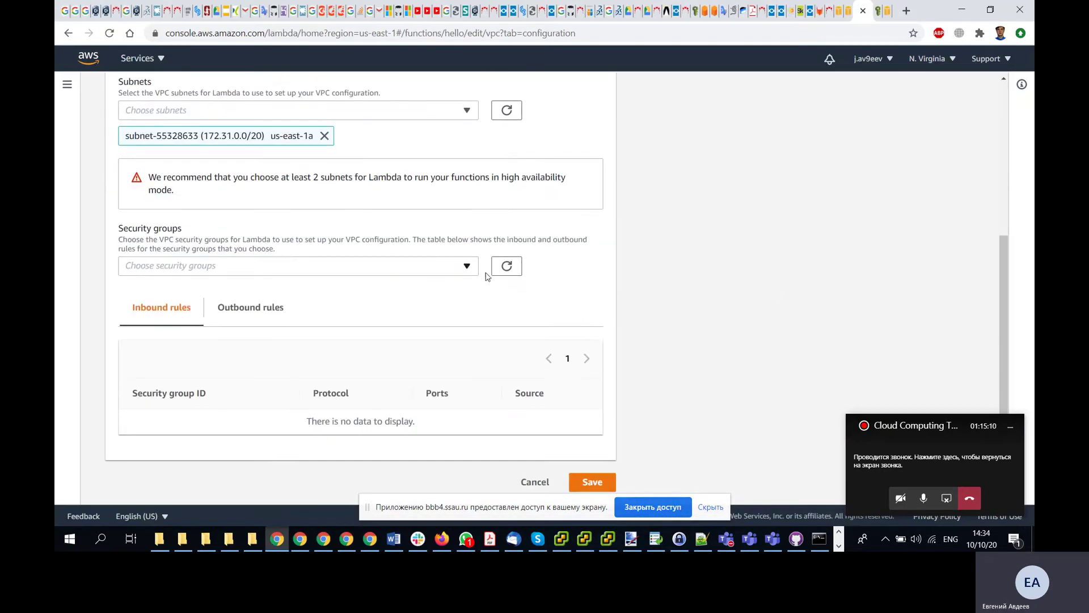
pyautogui.click(467, 271)
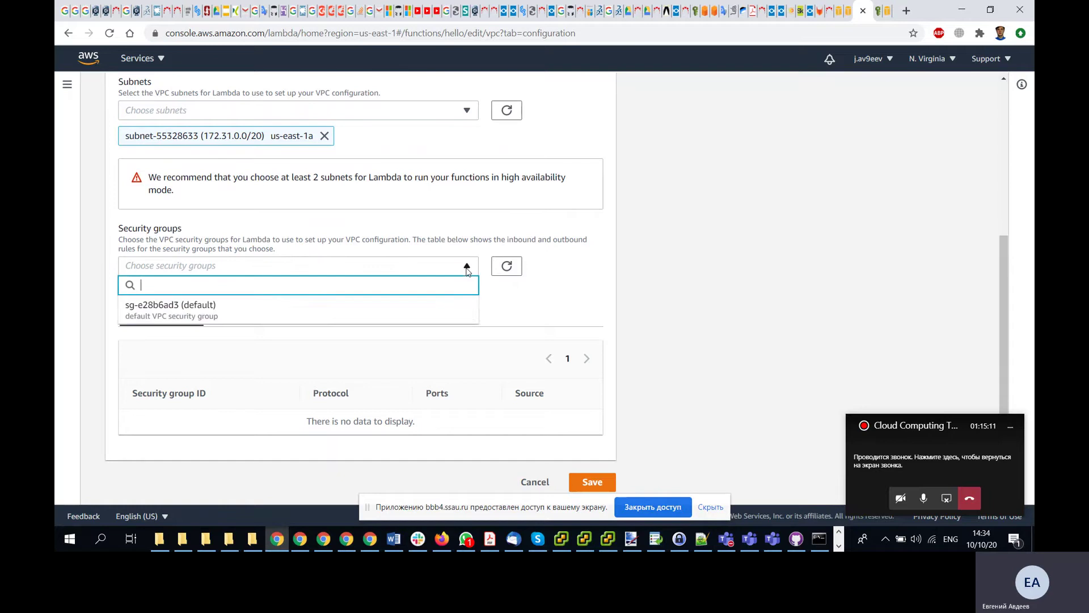
pyautogui.click(406, 309)
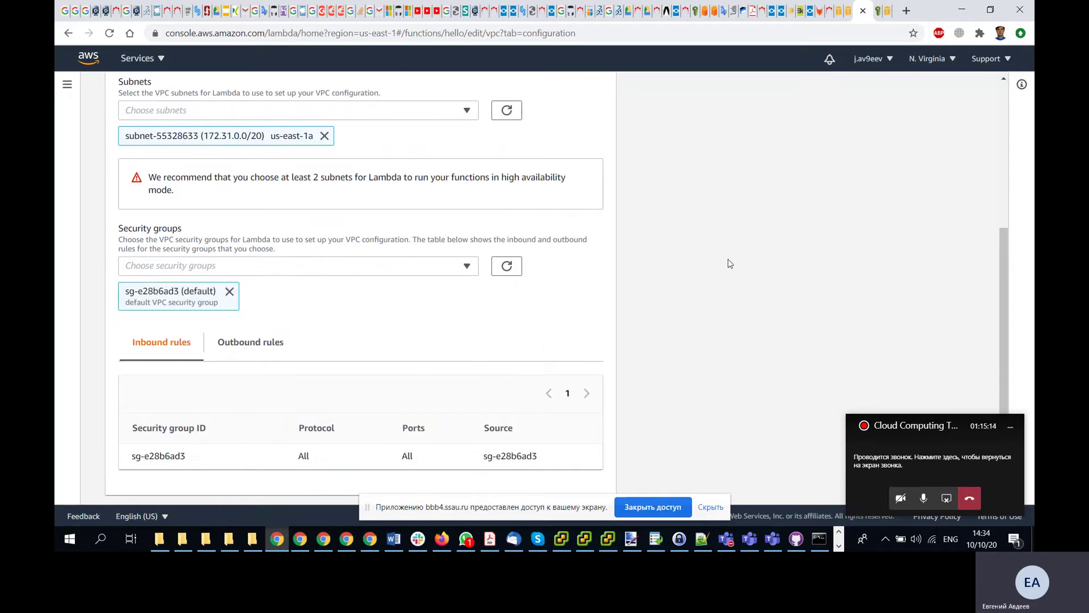
pyautogui.hotkey('alt', 'Tab')
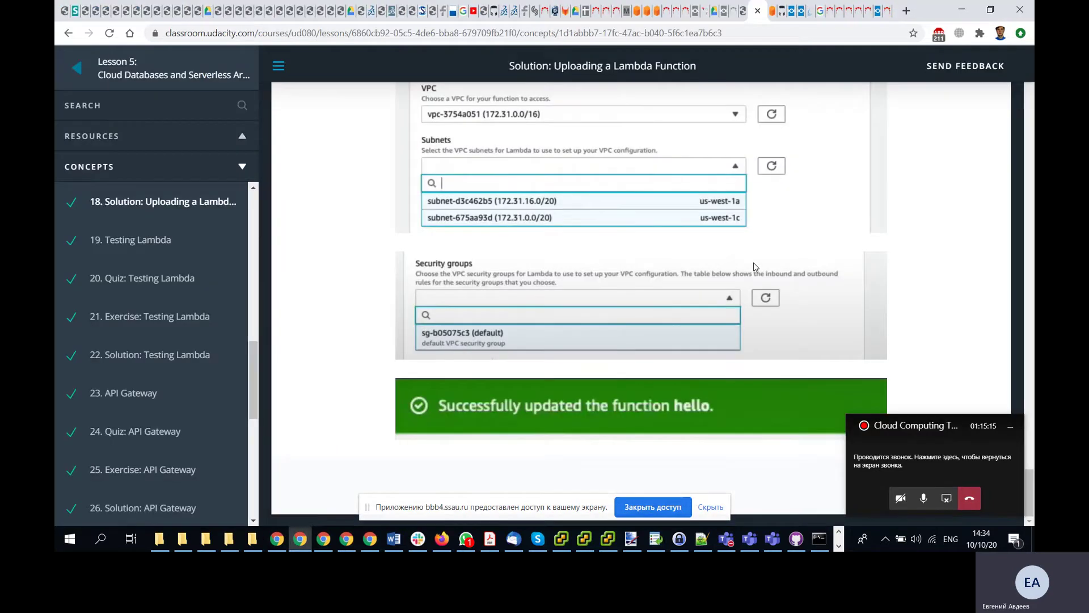
pyautogui.hotkey('alt', 'Tab')
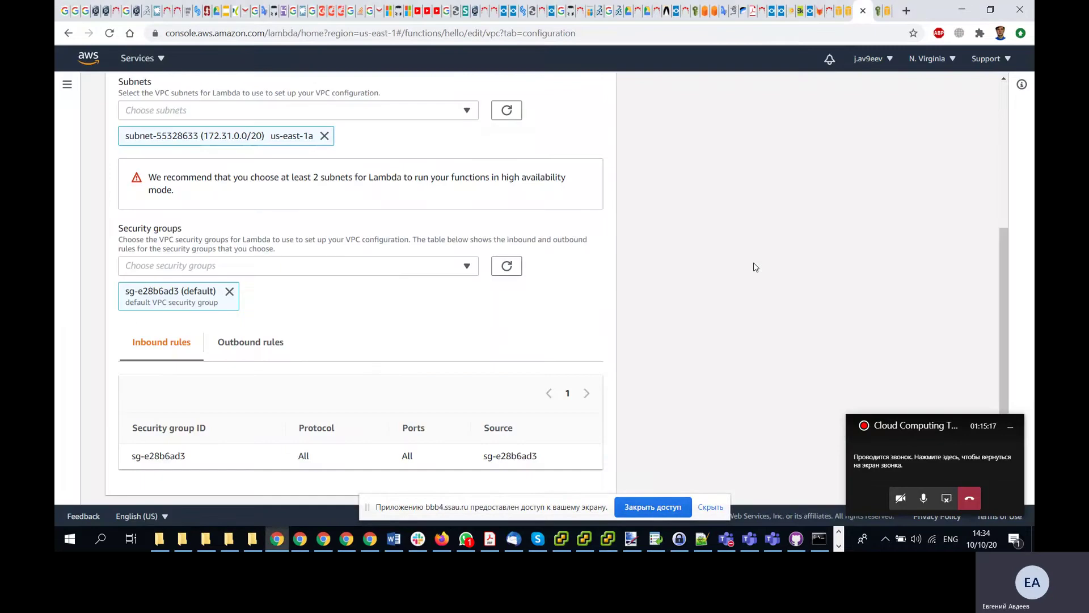
pyautogui.scroll(-1, 624, 271)
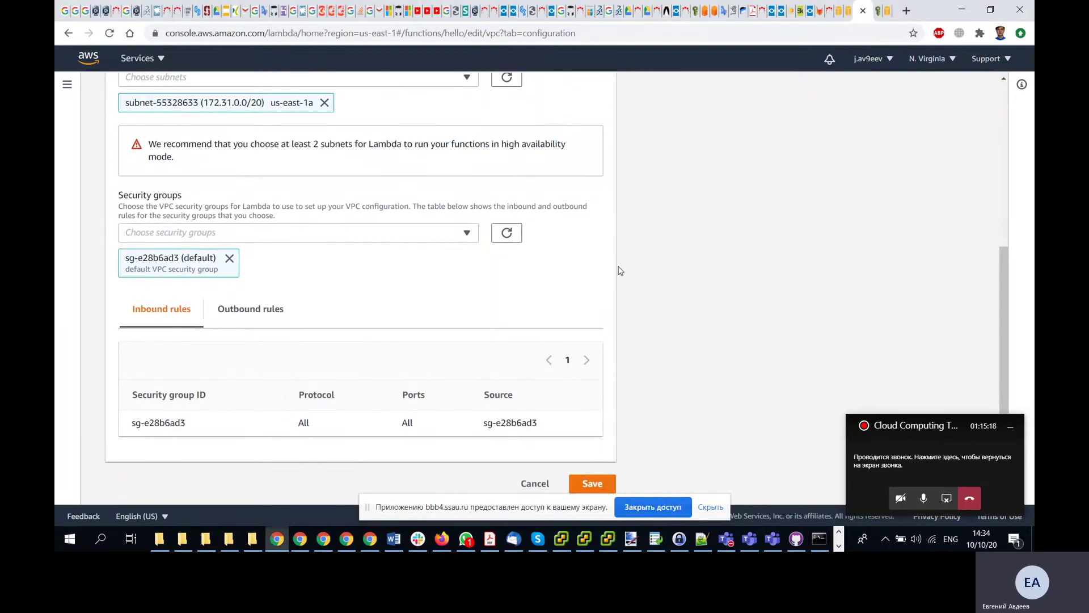
pyautogui.click(587, 484)
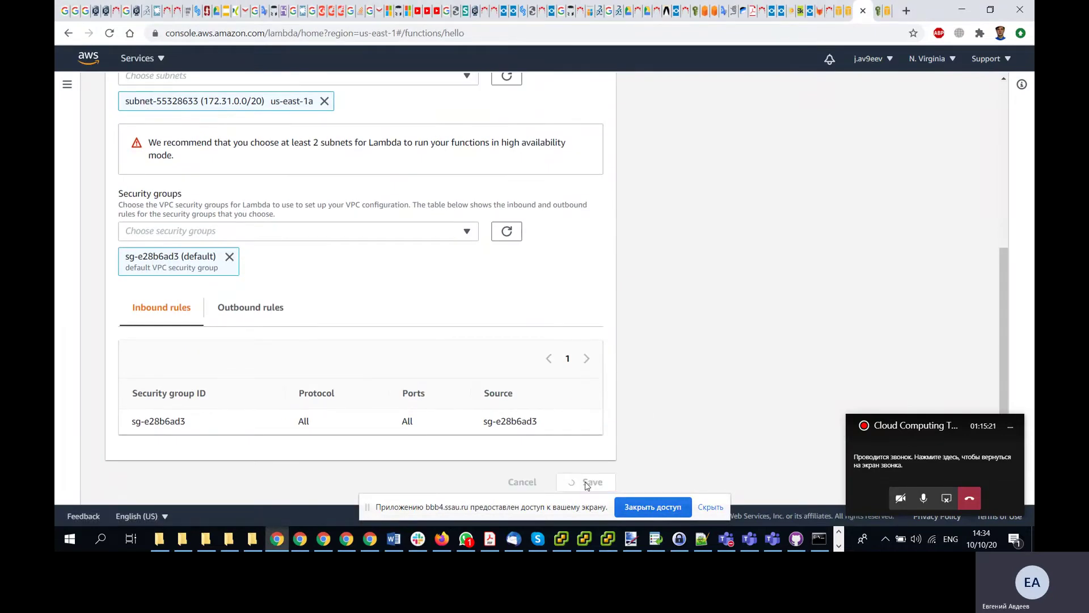
# - Review hello's configuration, now listing vpc-ec36f691, and switch back to the Udacity lesson
pyautogui.scroll(-6, 702, 314)
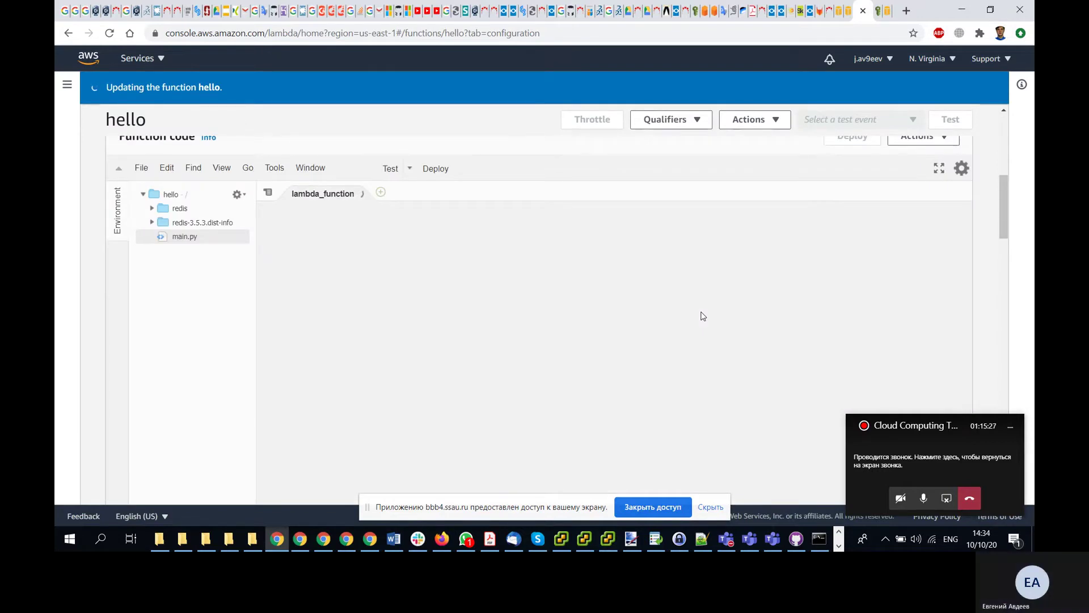
pyautogui.scroll(-5, 703, 316)
pyautogui.scroll(-8, 703, 316)
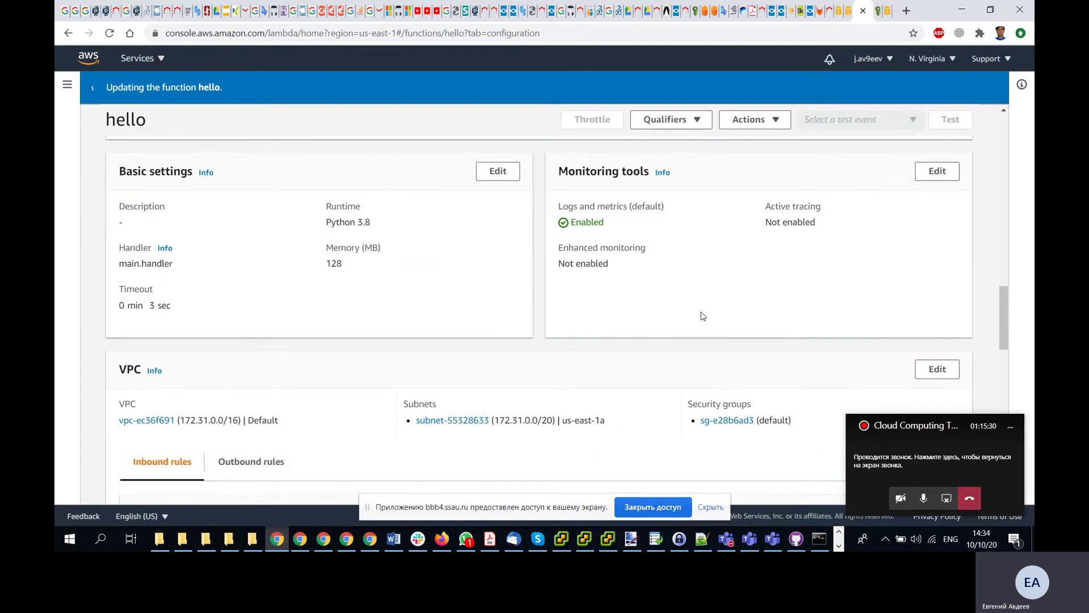
pyautogui.scroll(-2, 703, 316)
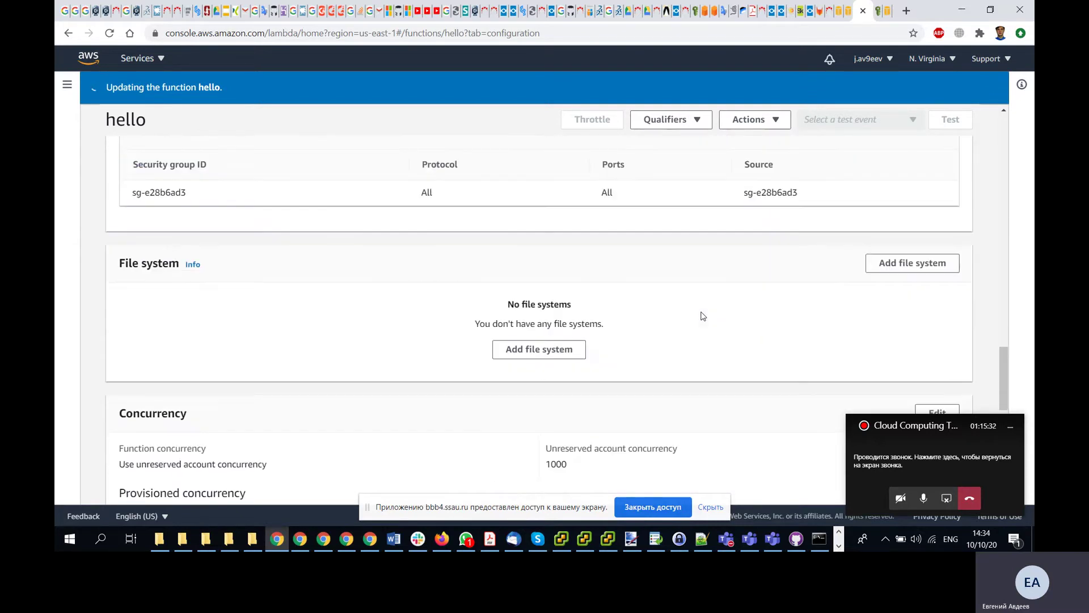
pyautogui.scroll(-4, 703, 316)
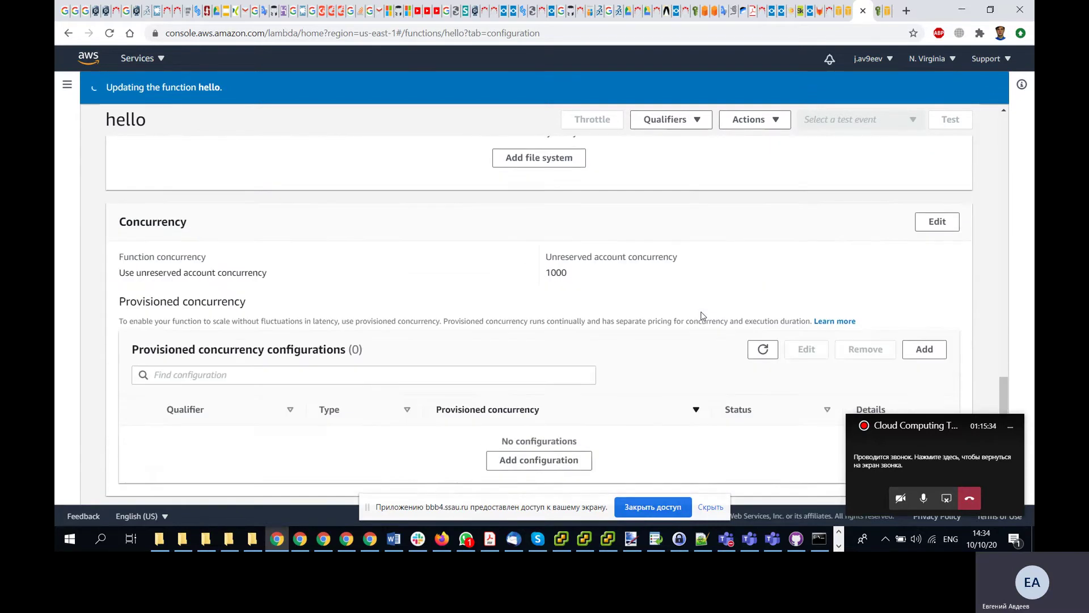
pyautogui.scroll(-6, 703, 316)
pyautogui.scroll(18, 703, 316)
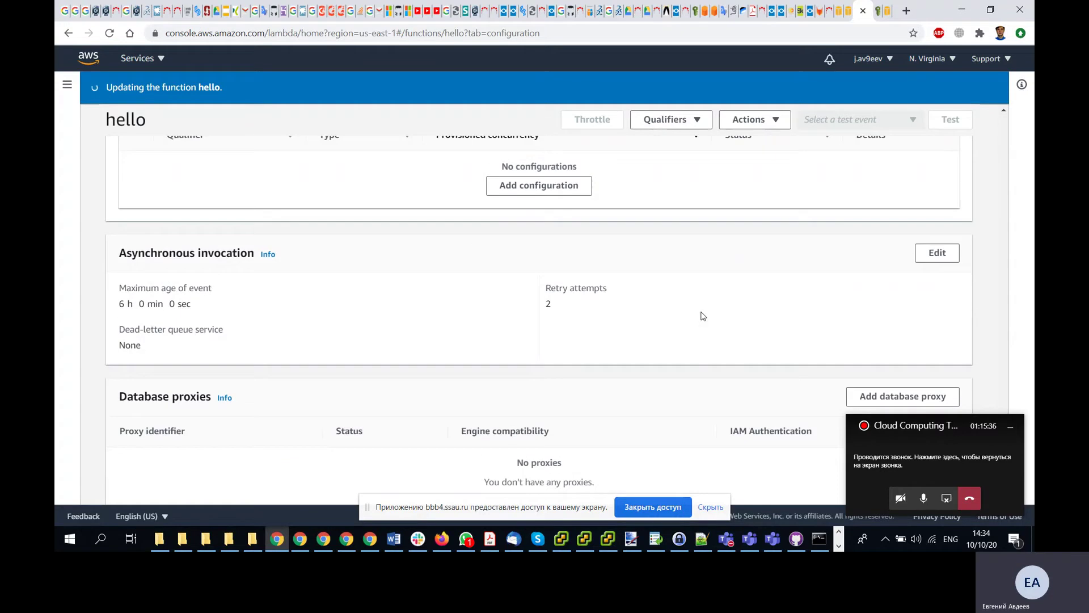
pyautogui.scroll(15, 703, 316)
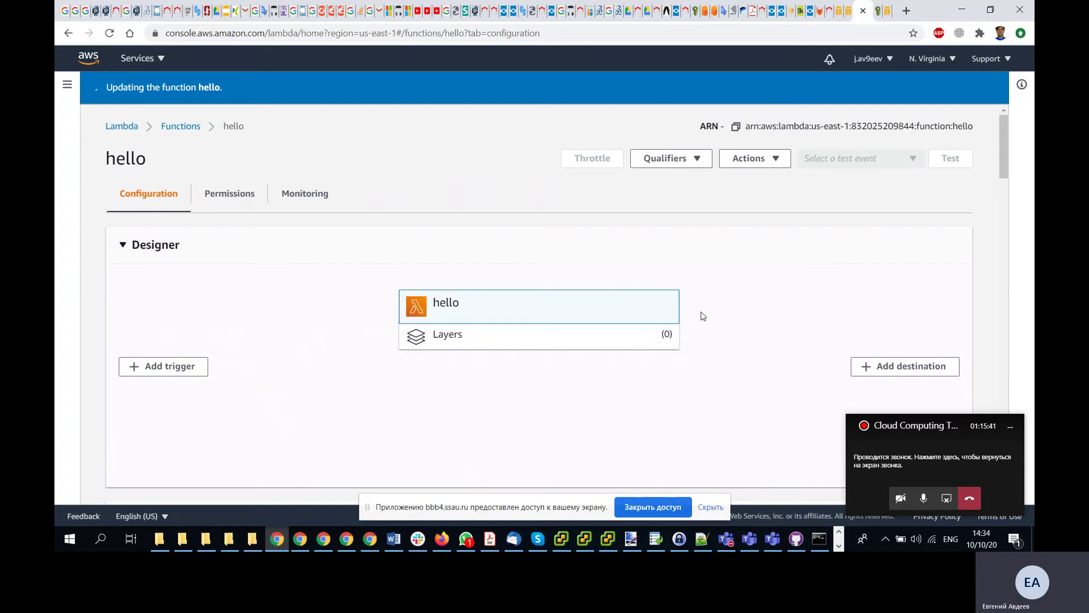
pyautogui.hotkey('alt', 'Tab')
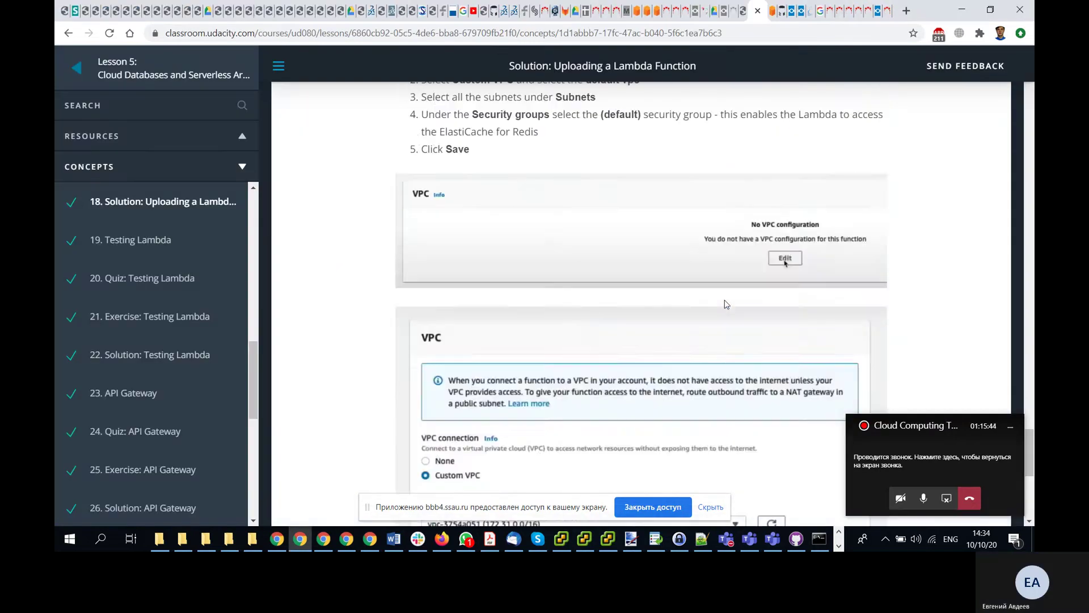
# - Read through the Lambda-upload solution lesson, moving the call window off the content
pyautogui.scroll(15, 726, 304)
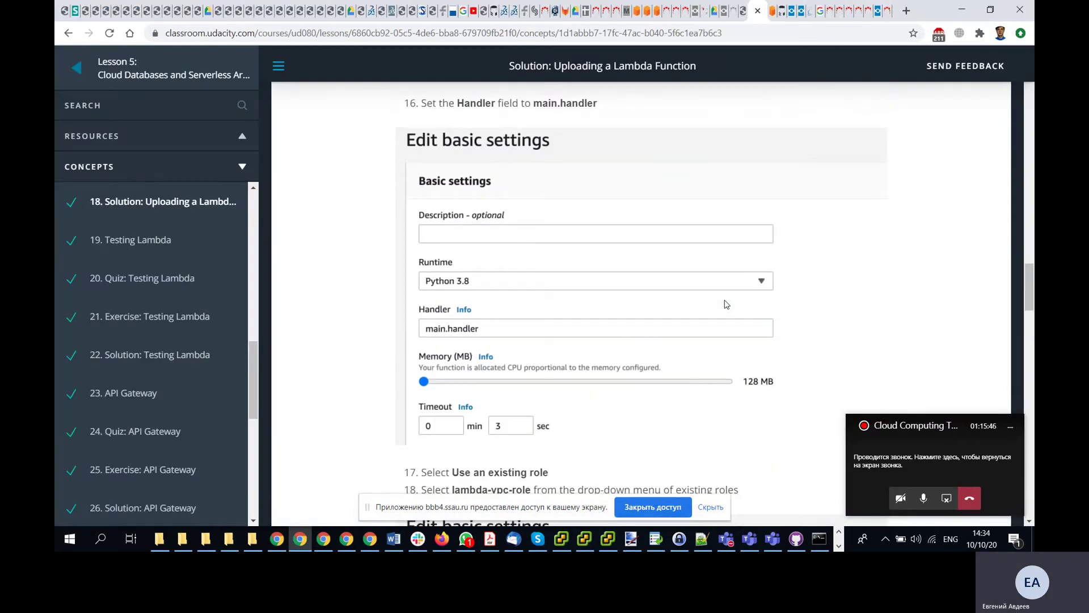
pyautogui.scroll(15, 726, 304)
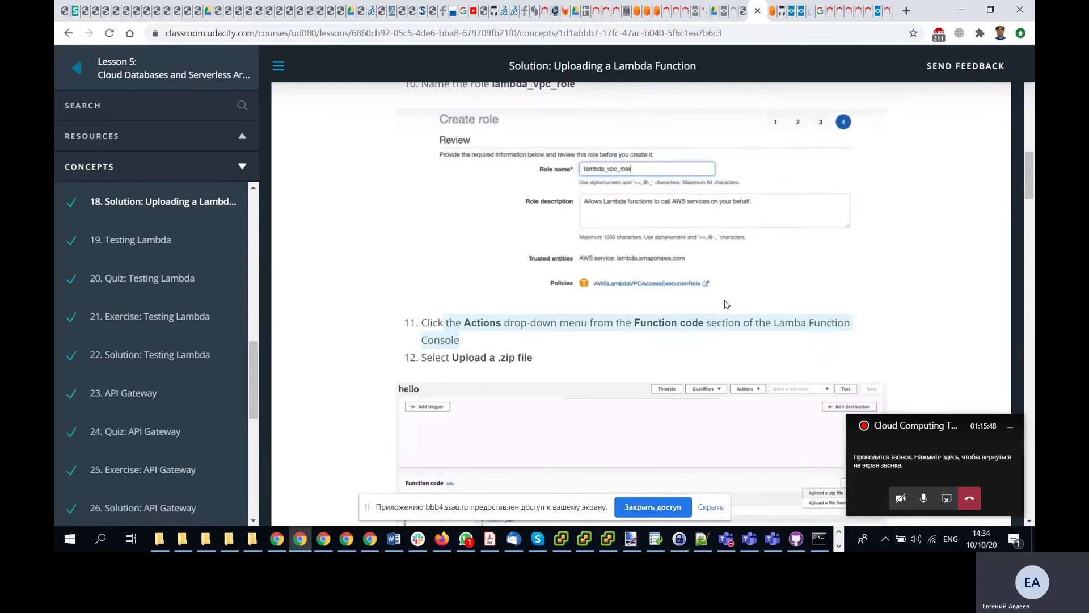
pyautogui.scroll(15, 727, 305)
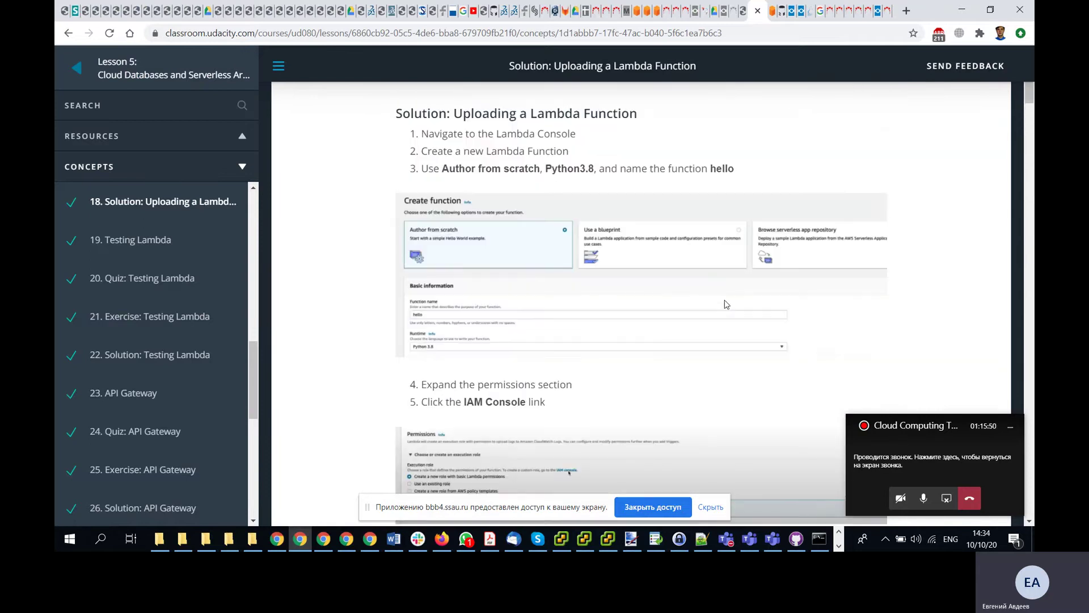
pyautogui.scroll(4, 176, 332)
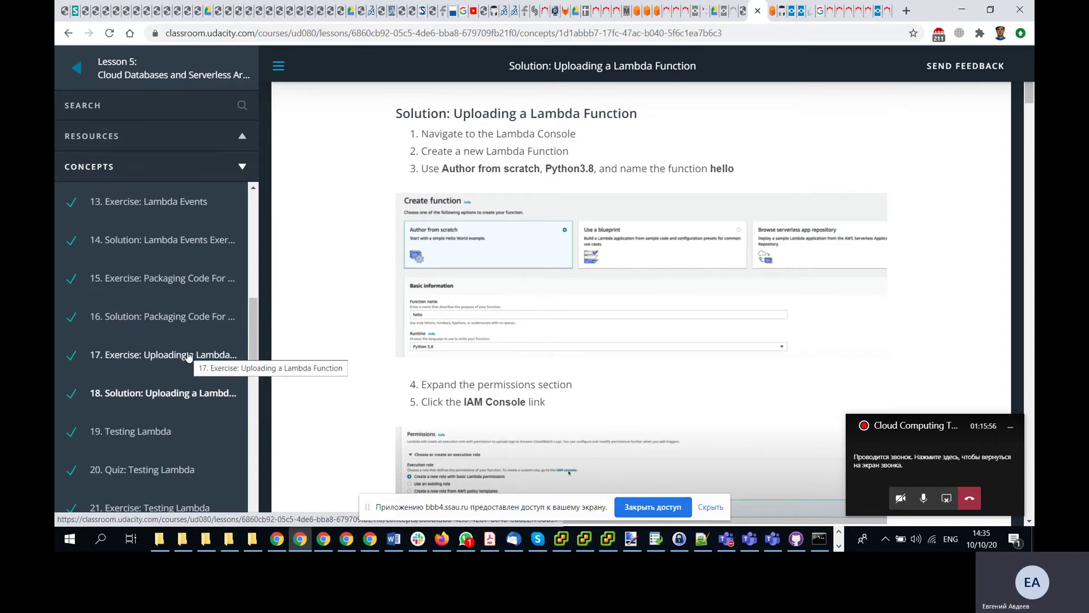
pyautogui.scroll(-3, 574, 343)
pyautogui.scroll(-4, 574, 343)
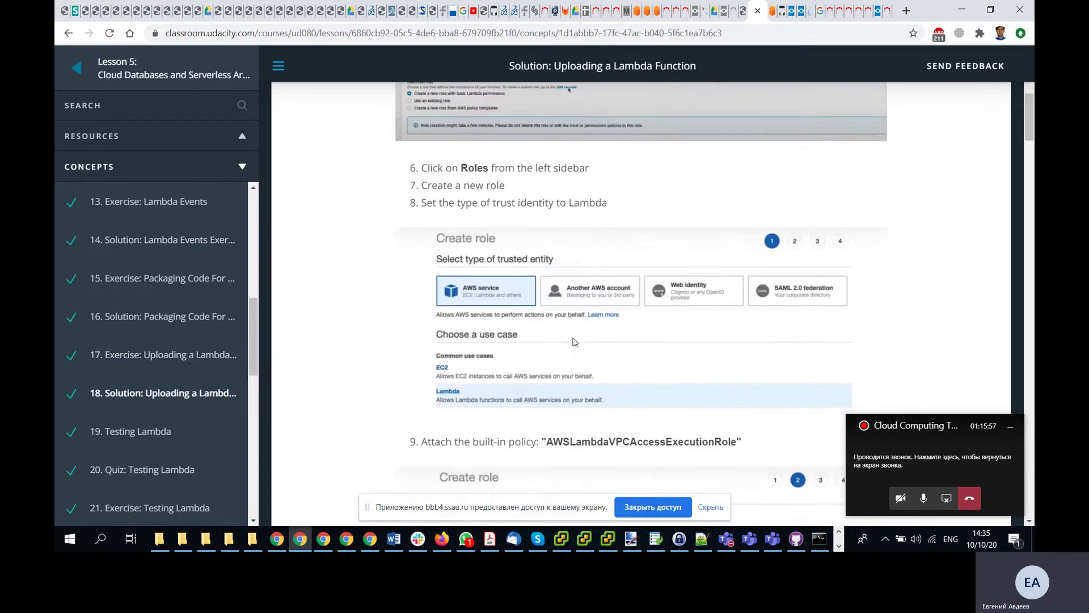
pyautogui.scroll(-2, 574, 342)
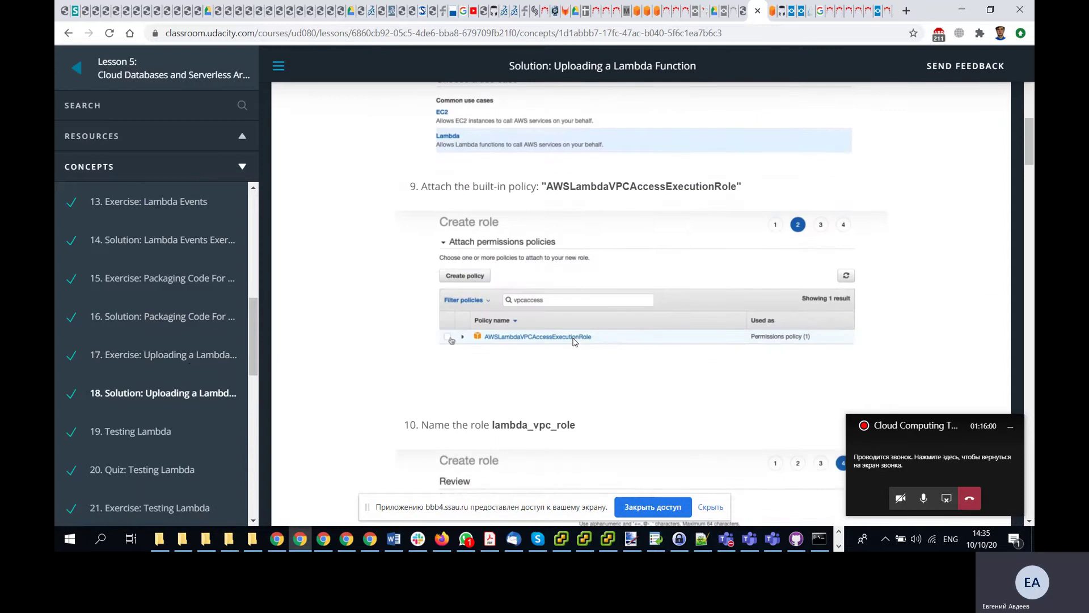
pyautogui.scroll(10, 574, 342)
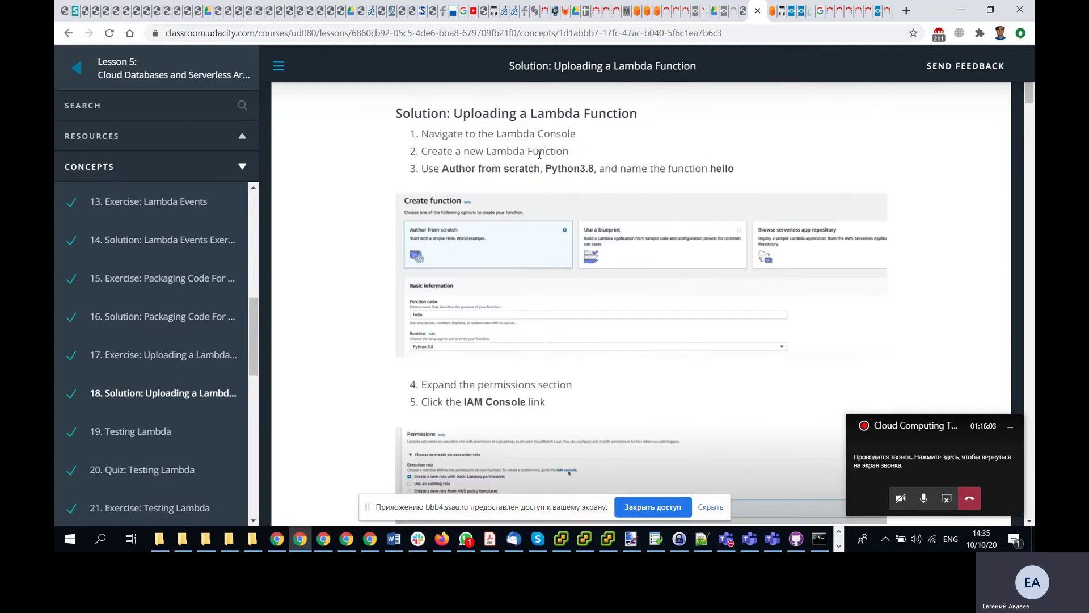
pyautogui.scroll(-10, 557, 291)
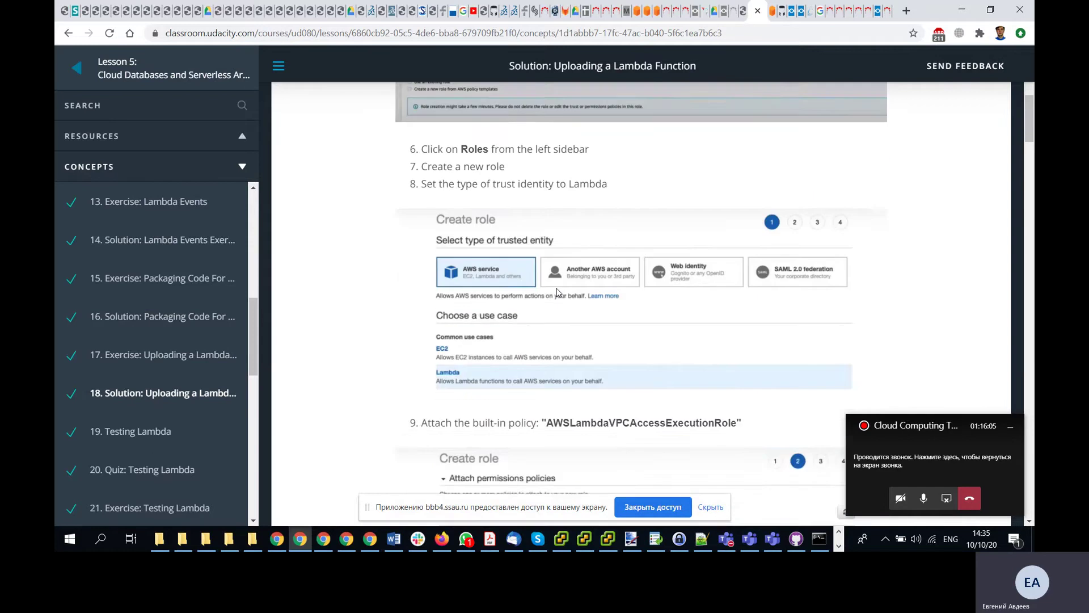
pyautogui.scroll(-6, 557, 291)
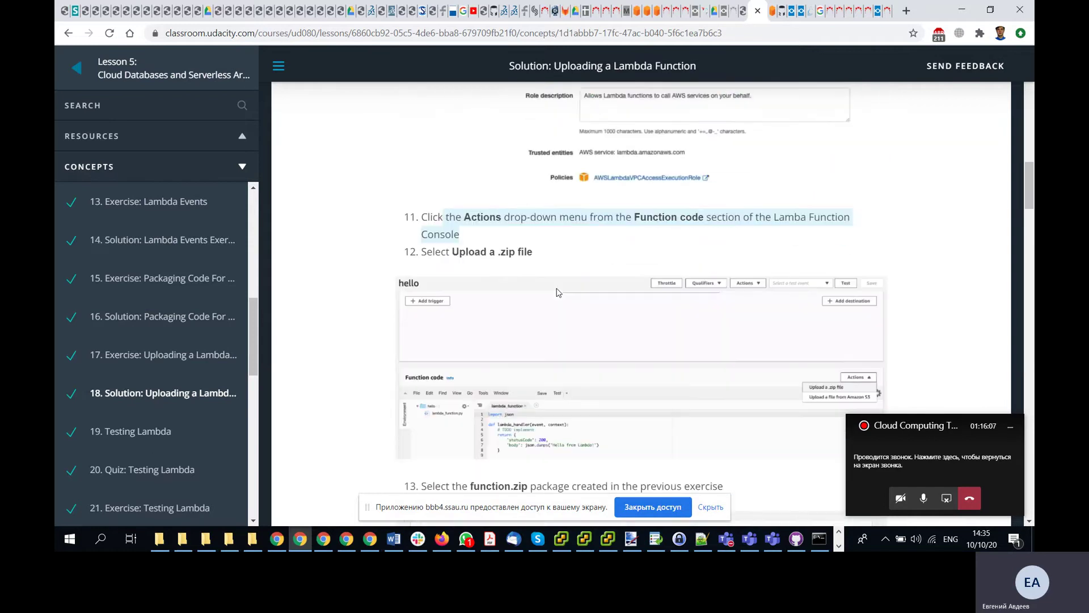
pyautogui.scroll(-7, 557, 292)
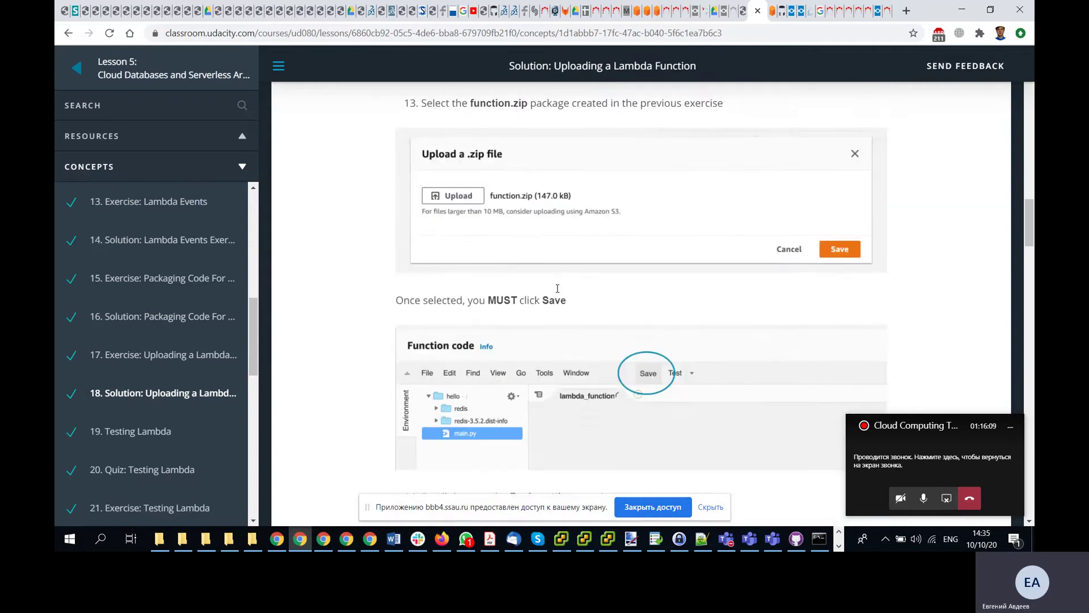
pyautogui.scroll(5, 557, 292)
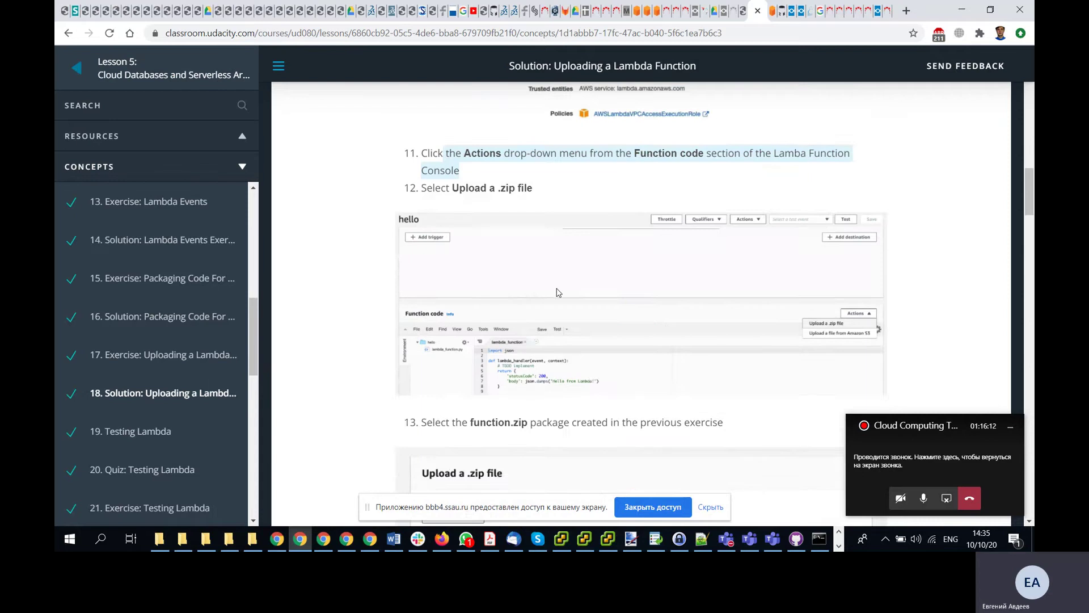
pyautogui.scroll(5, 556, 292)
pyautogui.scroll(-20, 556, 291)
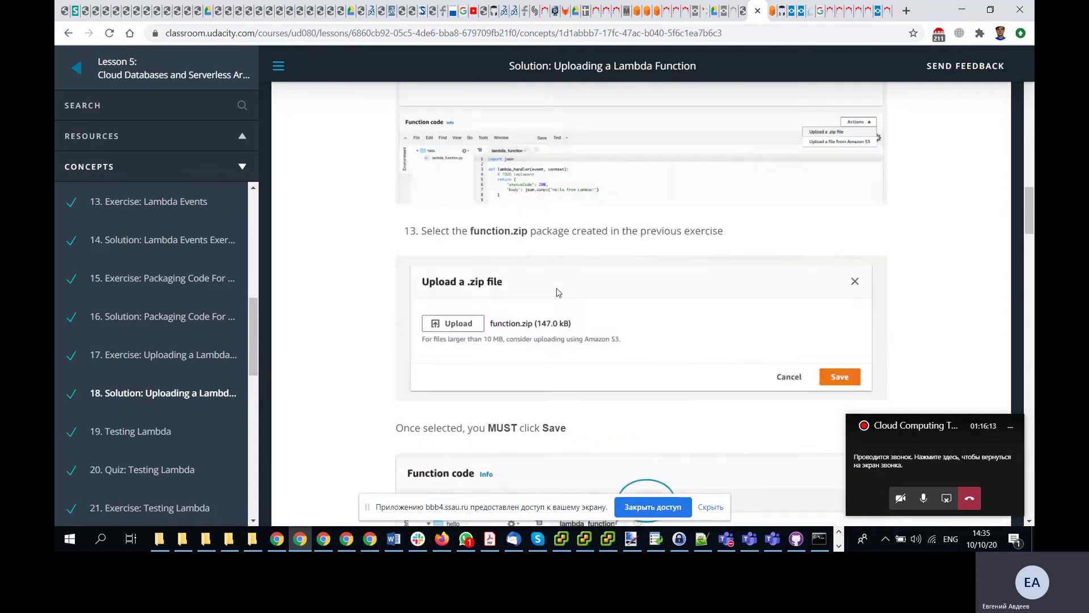
pyautogui.scroll(-7, 557, 292)
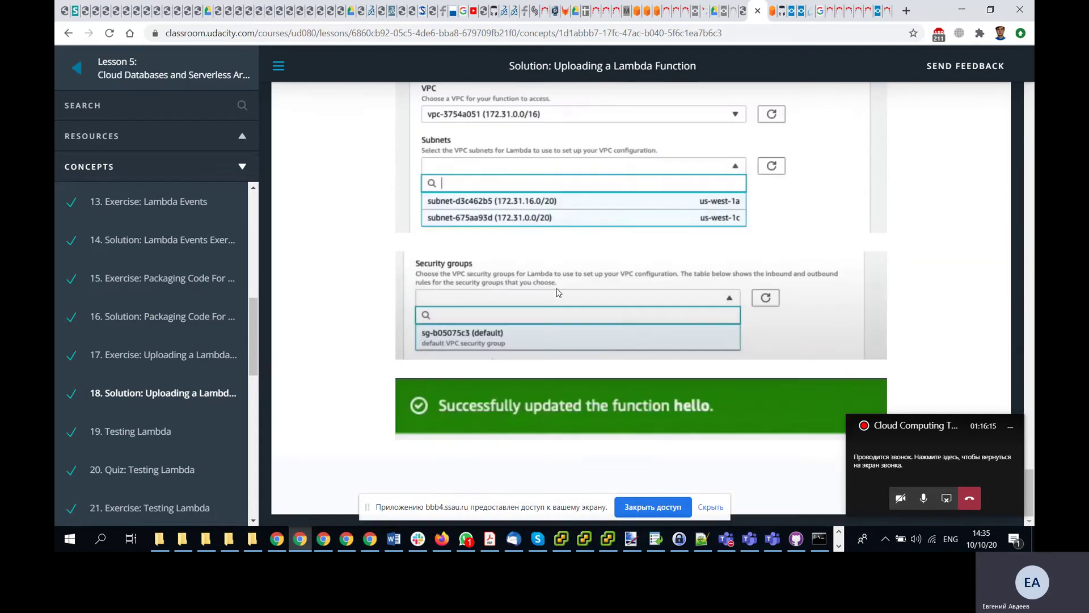
pyautogui.moveTo(924, 427); pyautogui.dragTo(939, 329)
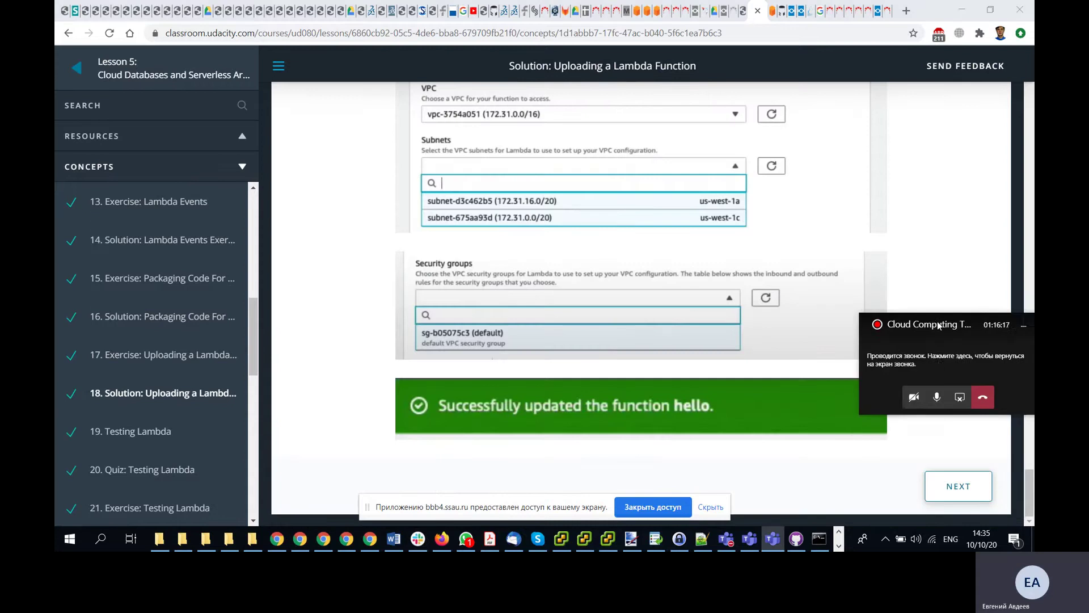
# - Advance past Testing Lambda, its quiz and exercise to Solution: Testing Lambda
pyautogui.click(957, 485)
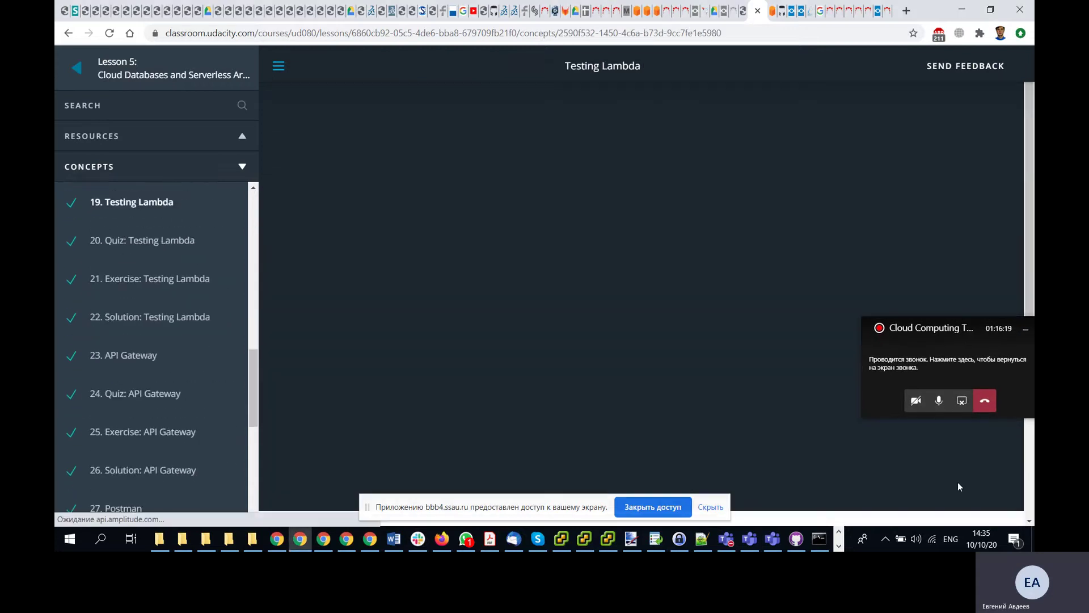
pyautogui.scroll(-4, 728, 362)
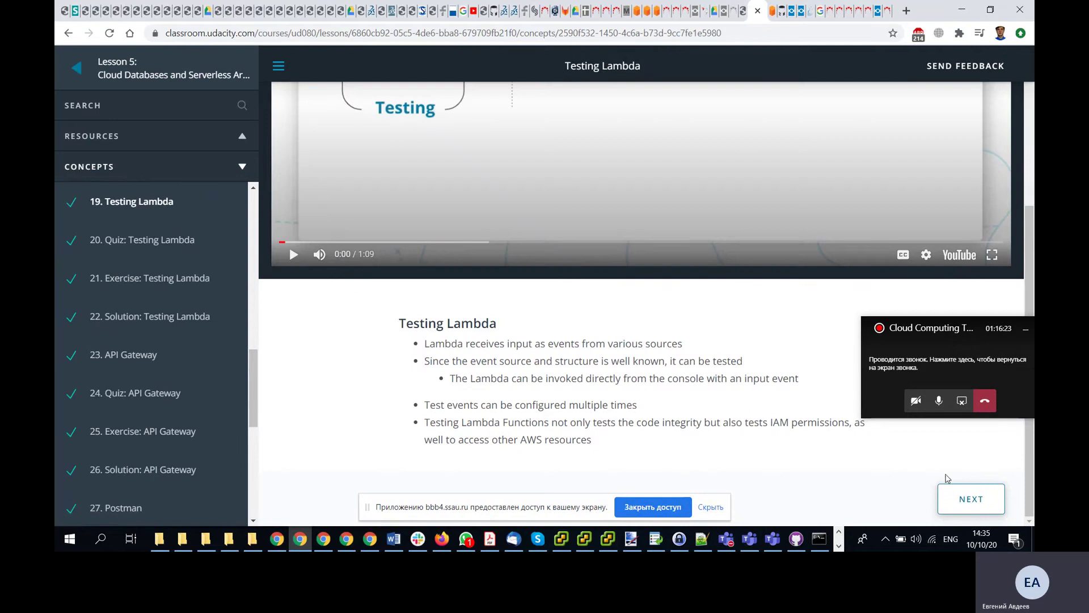
pyautogui.click(976, 502)
pyautogui.scroll(-5, 920, 473)
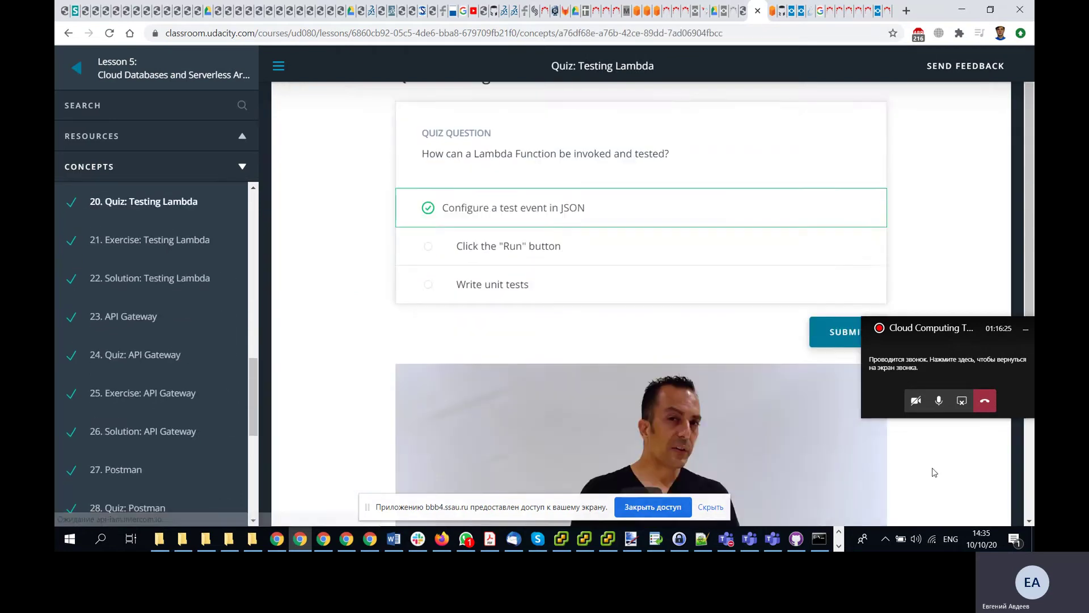
pyautogui.click(955, 486)
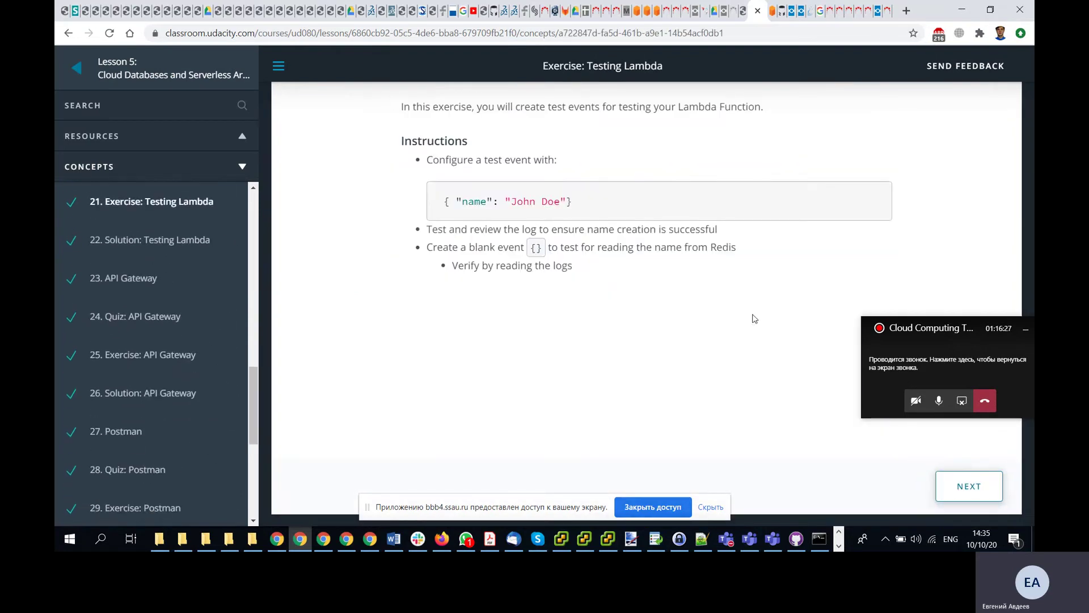
pyautogui.click(966, 487)
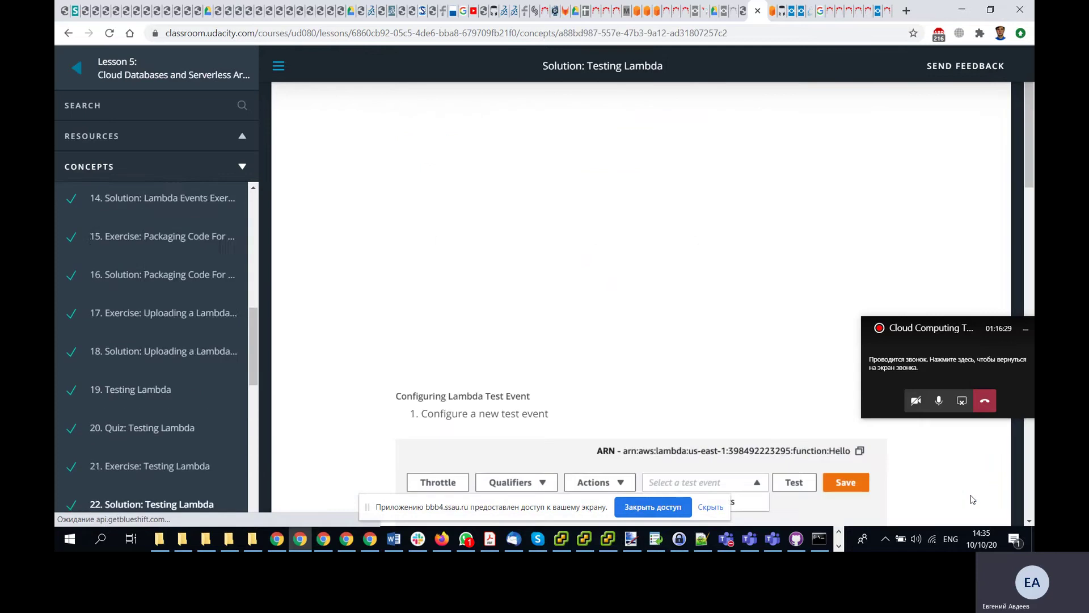
pyautogui.scroll(-2, 787, 317)
pyautogui.scroll(-3, 787, 317)
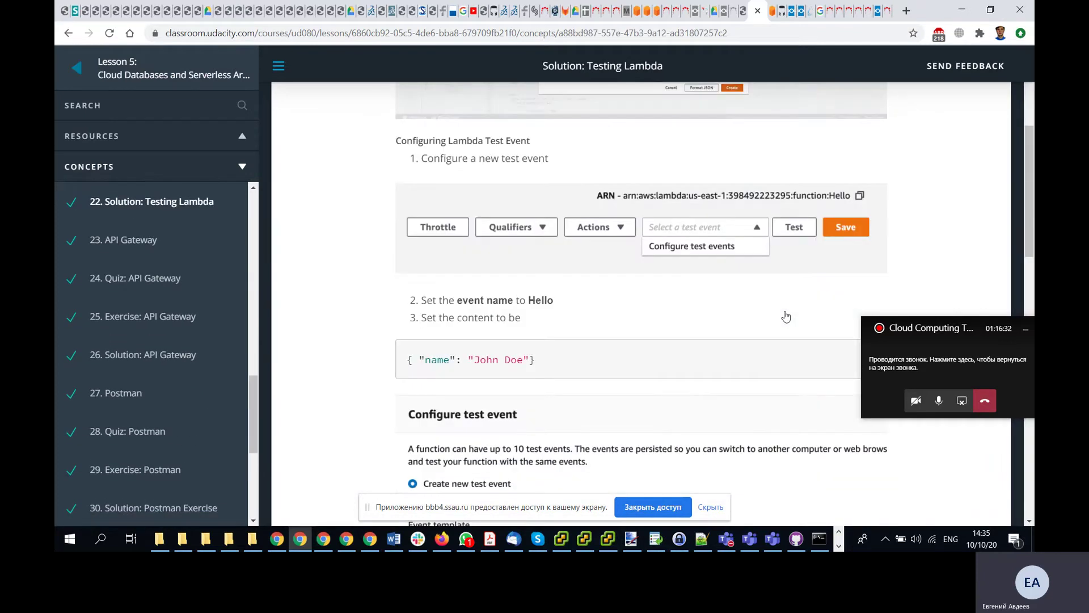
pyautogui.scroll(-1, 787, 317)
pyautogui.scroll(1, 787, 317)
# - Return to the hello console and look over the function's Actions and code upload options
pyautogui.hotkey('alt', 'Tab')
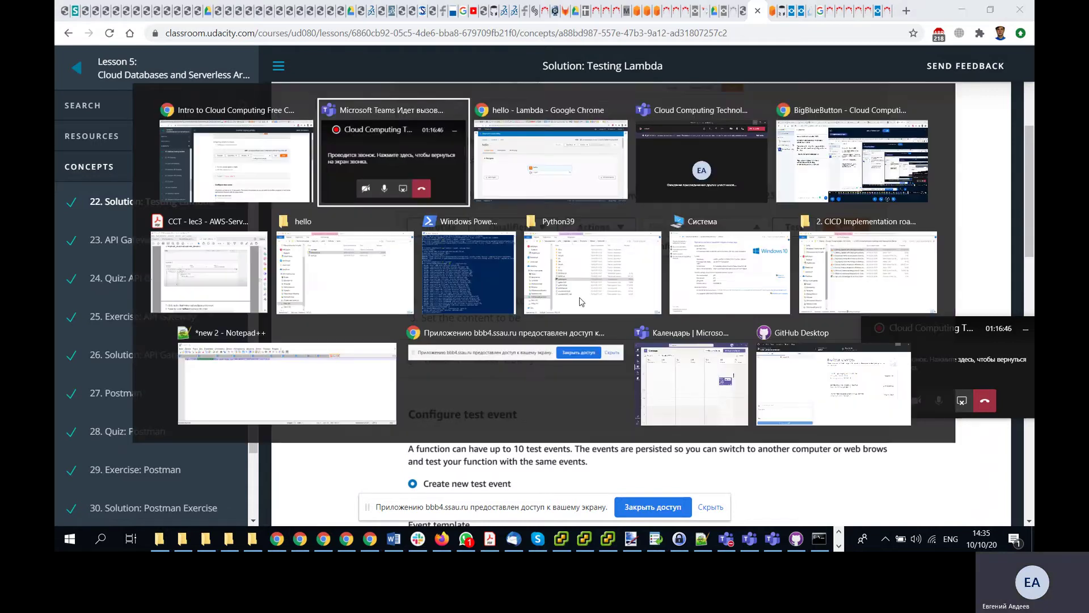
pyautogui.hotkey('alt', 'Tab')
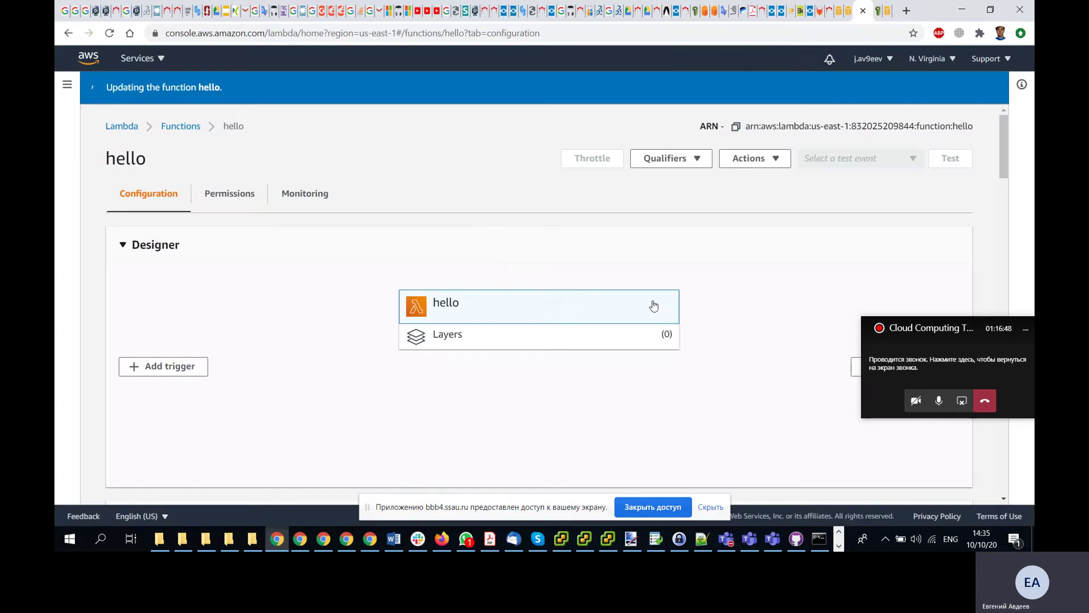
pyautogui.click(774, 161)
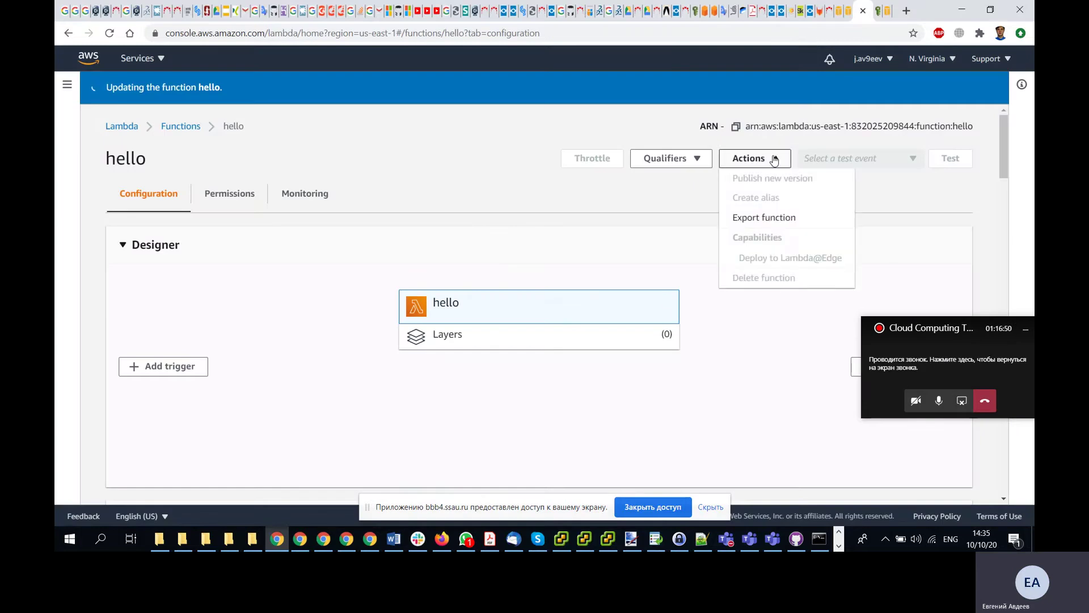
pyautogui.click(869, 246)
pyautogui.scroll(-6, 870, 246)
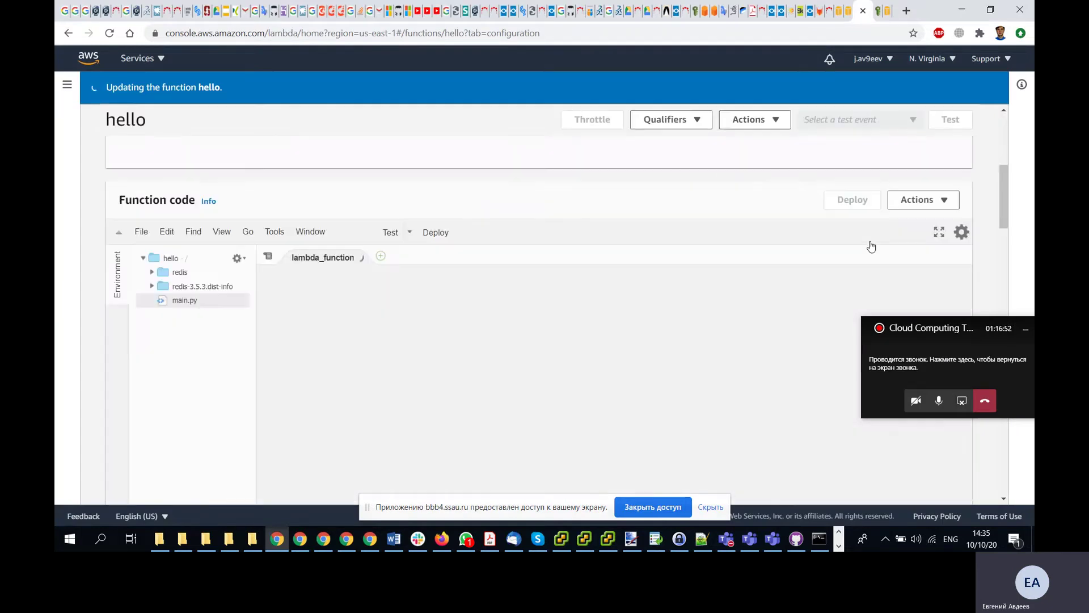
pyautogui.scroll(2, 871, 246)
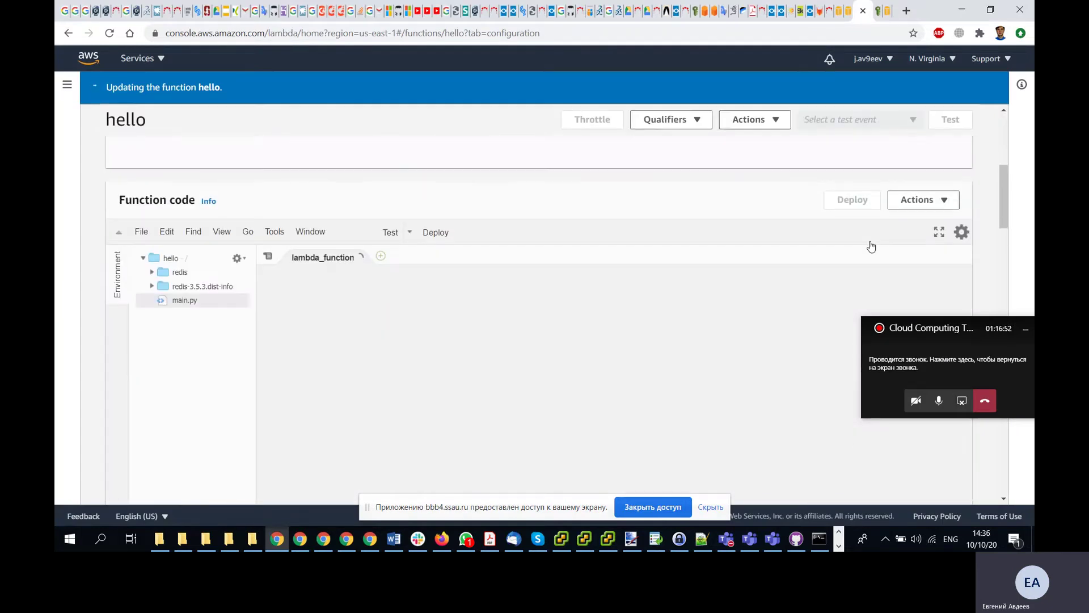
pyautogui.click(944, 205)
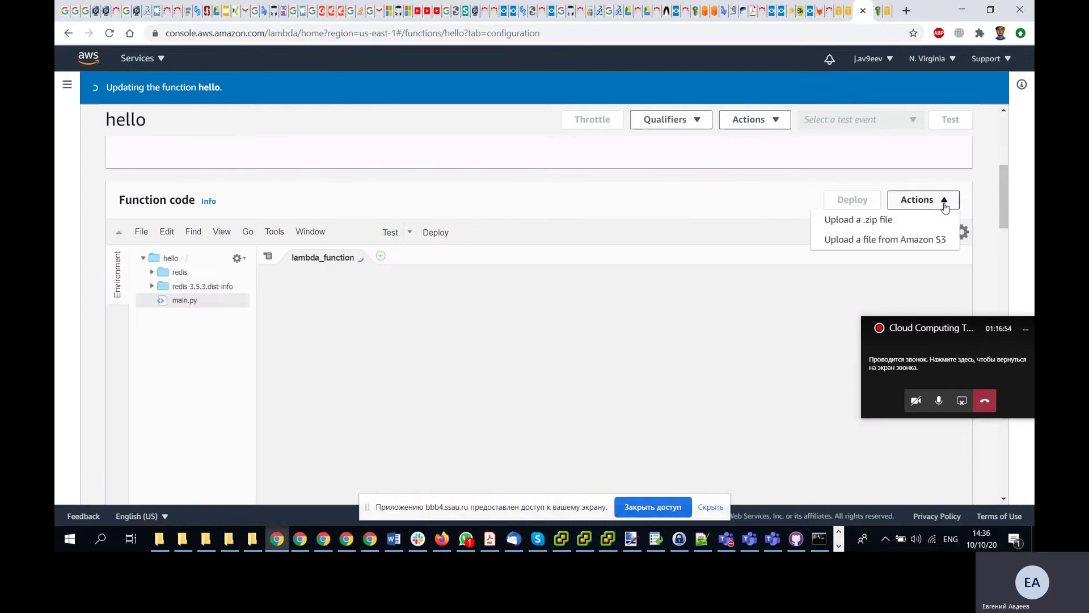
pyautogui.click(690, 195)
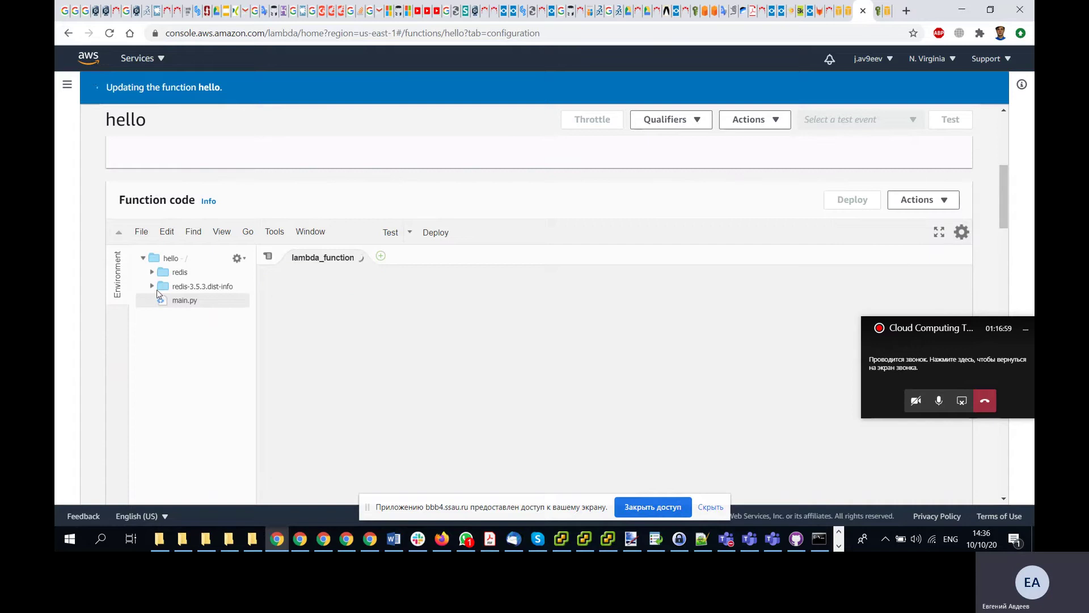
# - Select main.py in the file tree and choose Configure Events from the Test menu
pyautogui.click(186, 288)
pyautogui.click(180, 273)
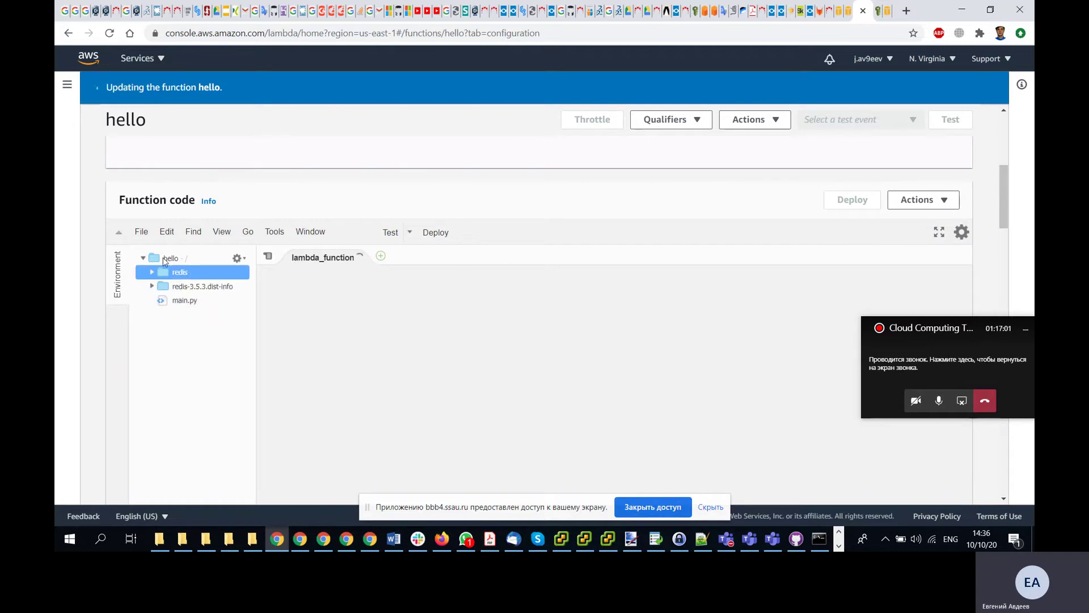
pyautogui.click(168, 259)
pyautogui.click(181, 301)
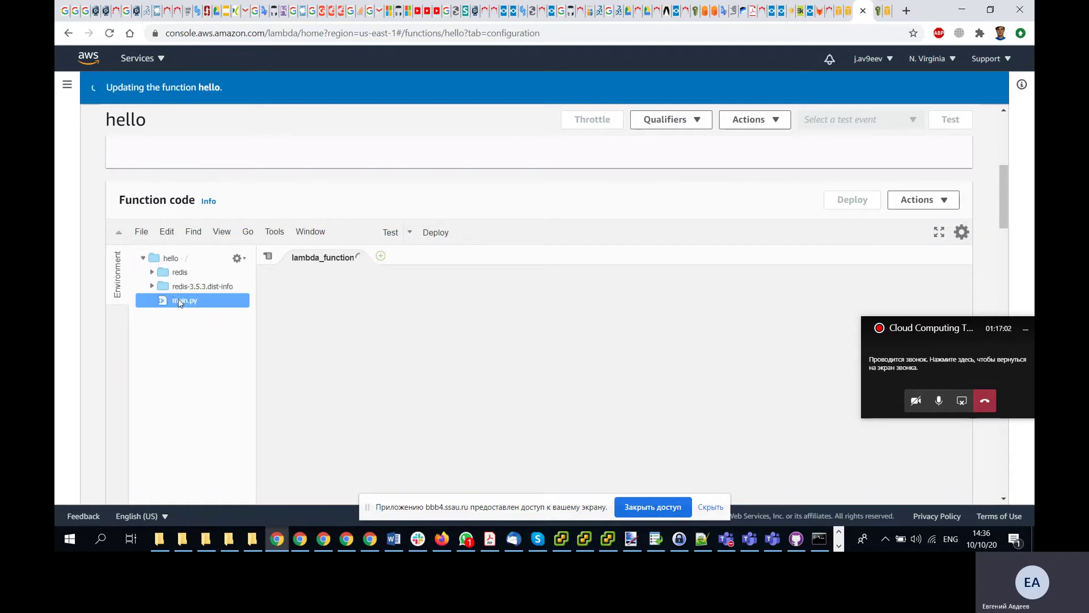
pyautogui.click(409, 233)
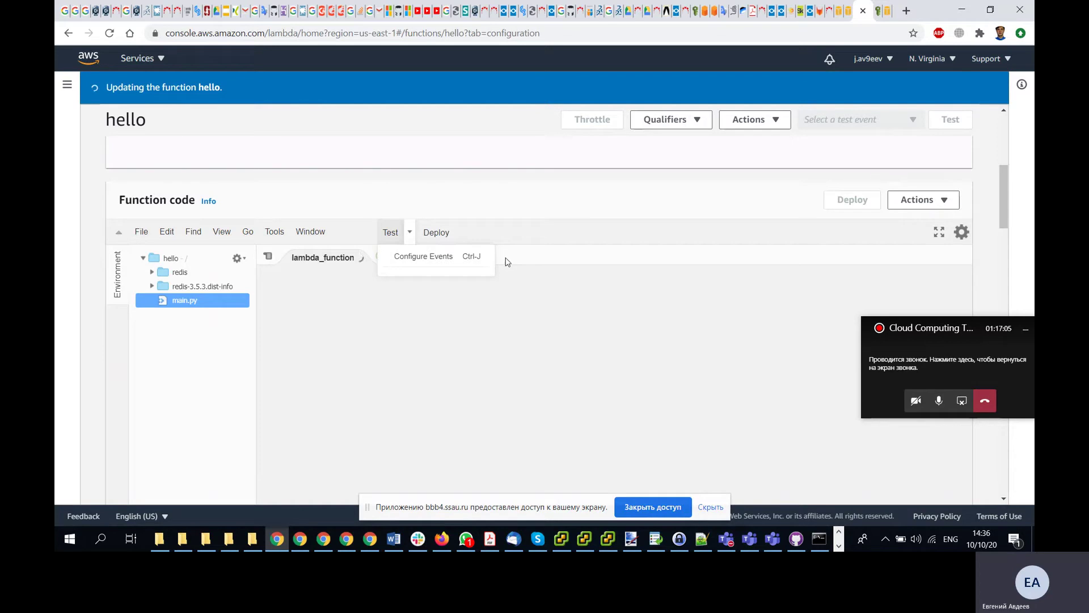
pyautogui.click(436, 255)
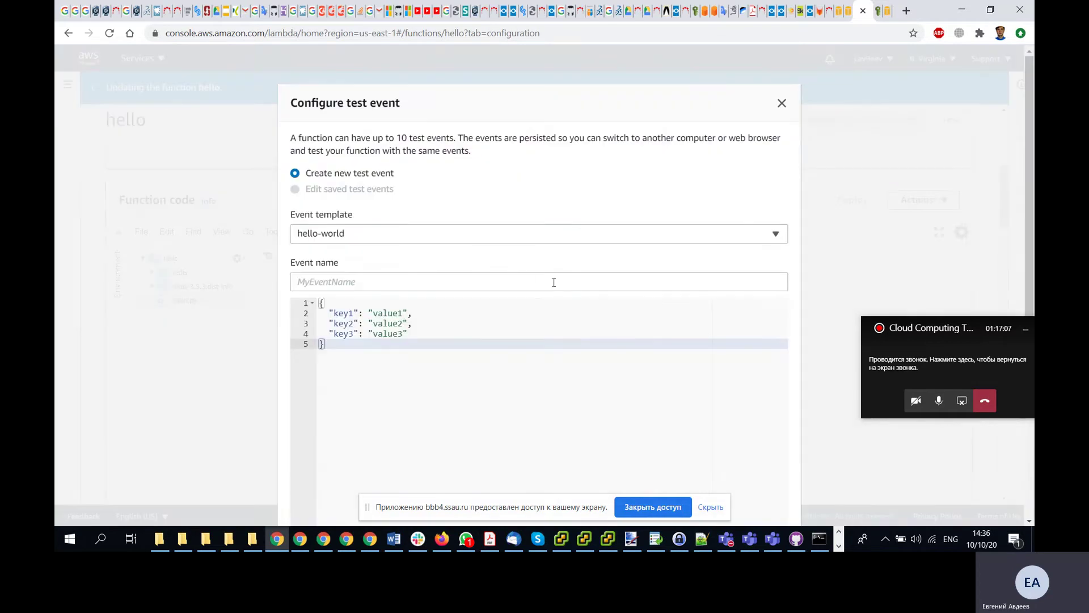
# - Check the lesson's test-event steps, then close the Configure test event dialog unsaved
pyautogui.scroll(-1, 653, 314)
pyautogui.hotkey('alt', 'Tab')
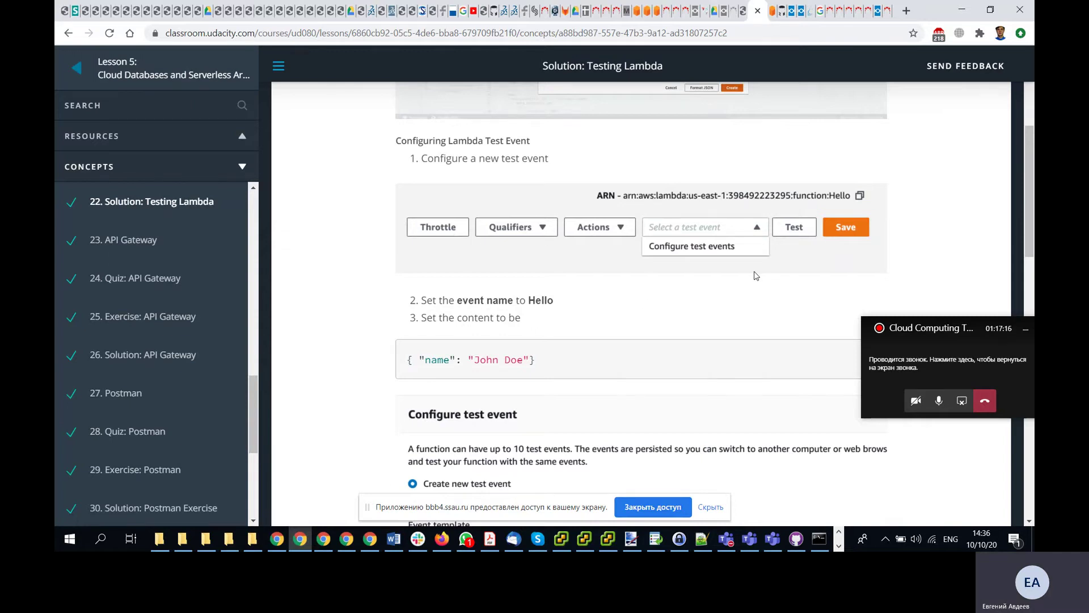
pyautogui.hotkey('alt', 'Tab')
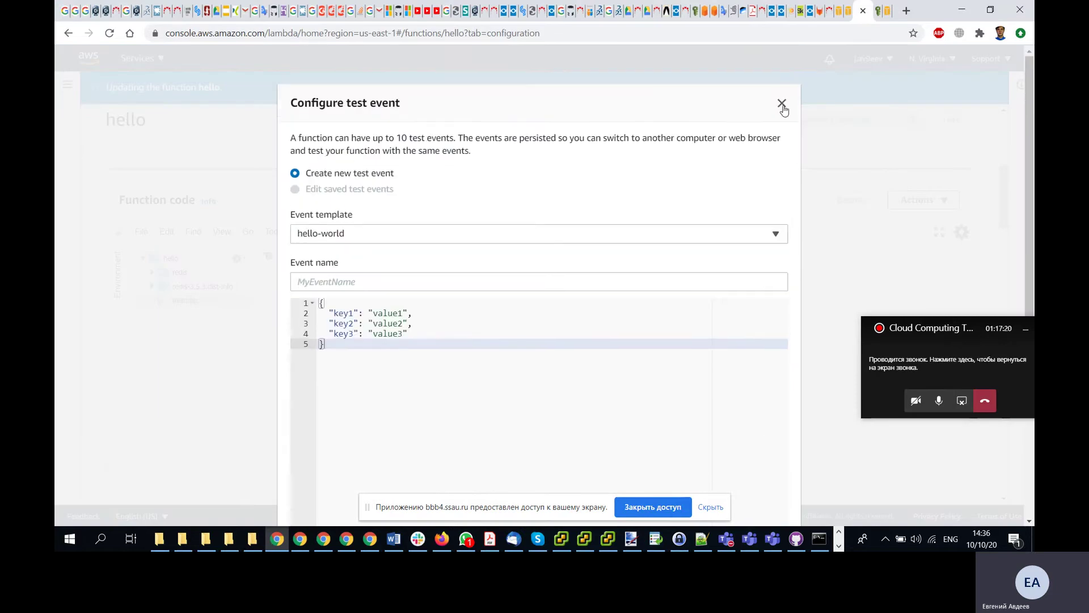
pyautogui.click(783, 105)
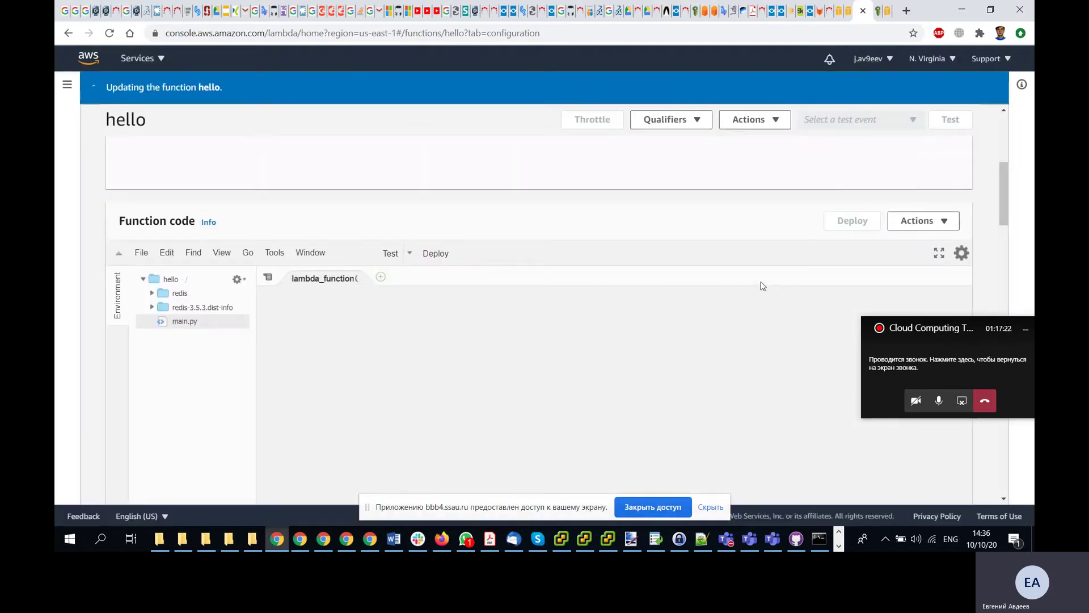
# - Open hello's main.py from the Environment file tree to show the Redis handler code
pyautogui.scroll(1, 761, 284)
pyautogui.doubleClick(953, 126)
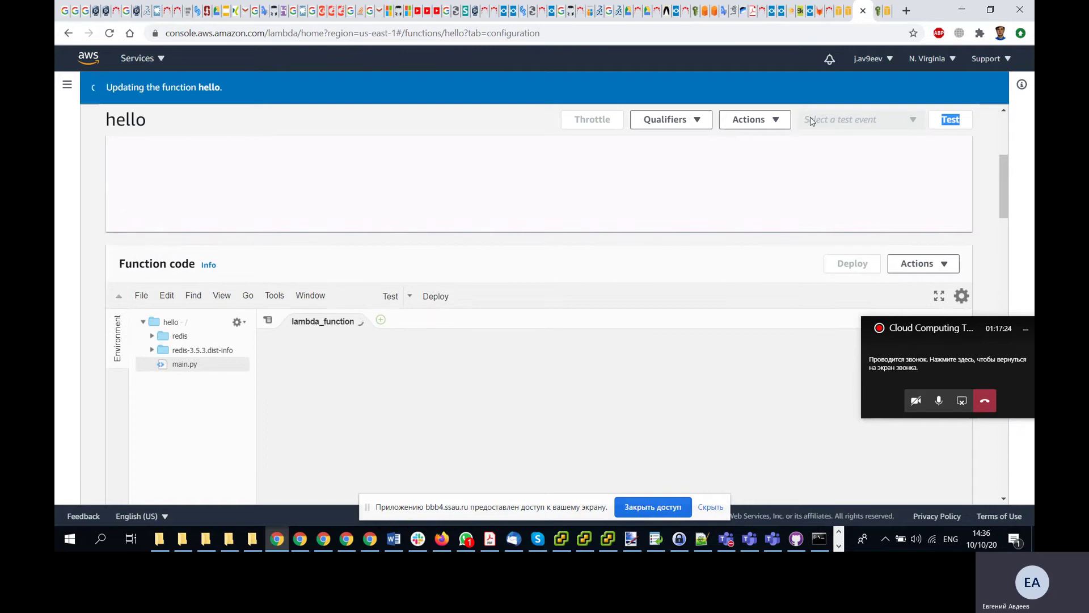
pyautogui.click(780, 120)
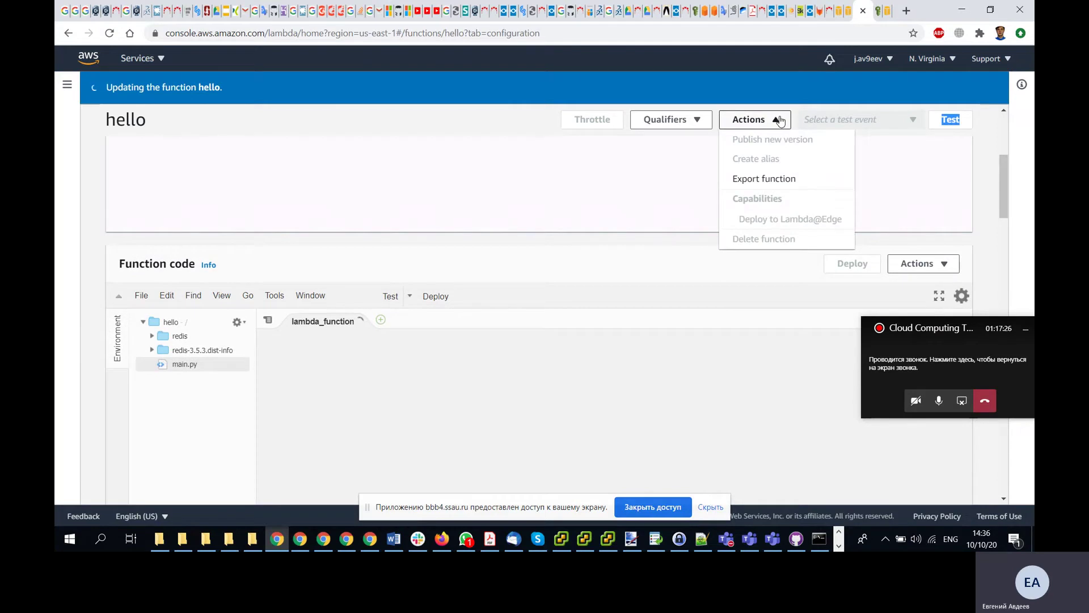
pyautogui.click(780, 120)
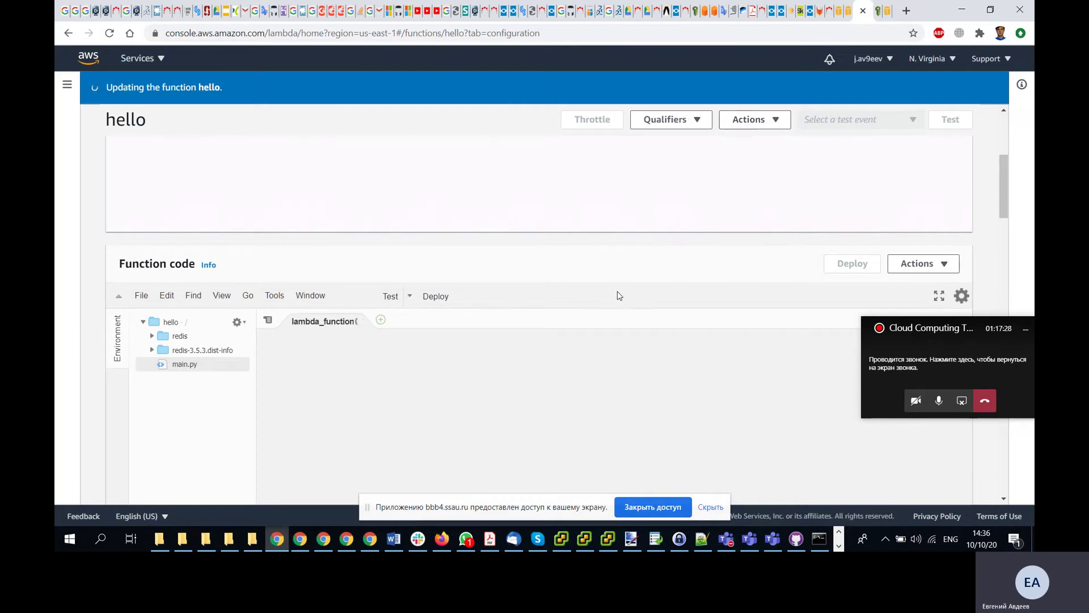
pyautogui.scroll(-2, 619, 296)
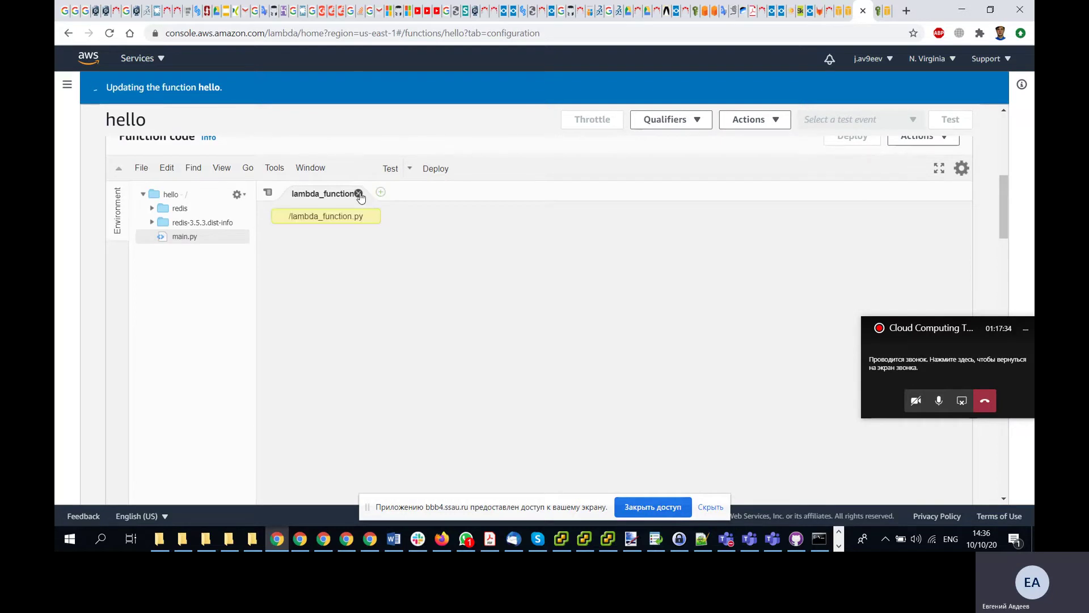
pyautogui.doubleClick(190, 238)
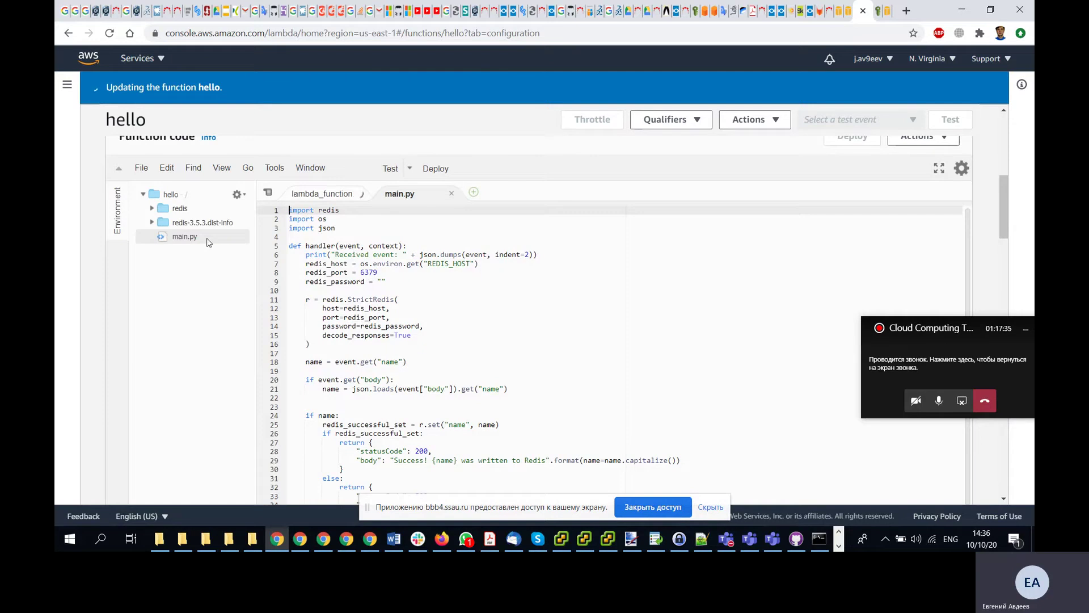
pyautogui.hotkey('alt', 'Tab')
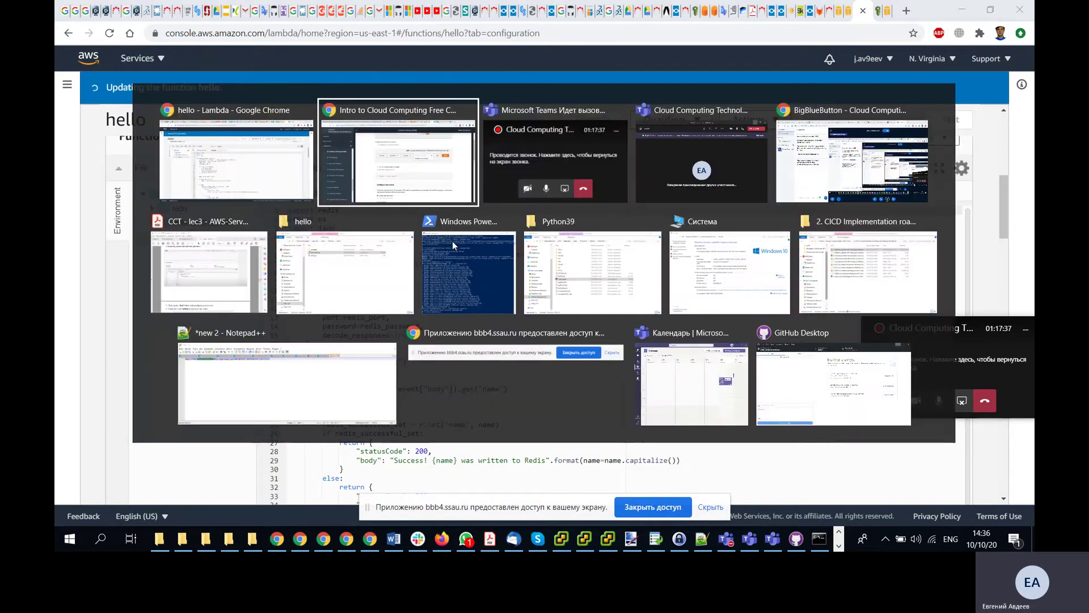
pyautogui.scroll(5, 507, 350)
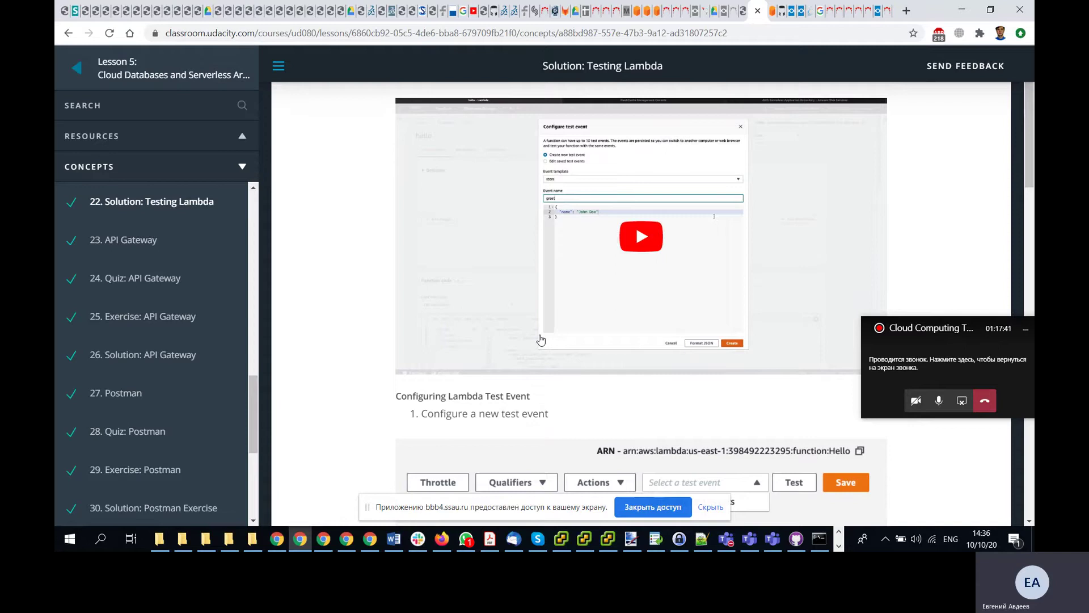
pyautogui.scroll(-1, 541, 335)
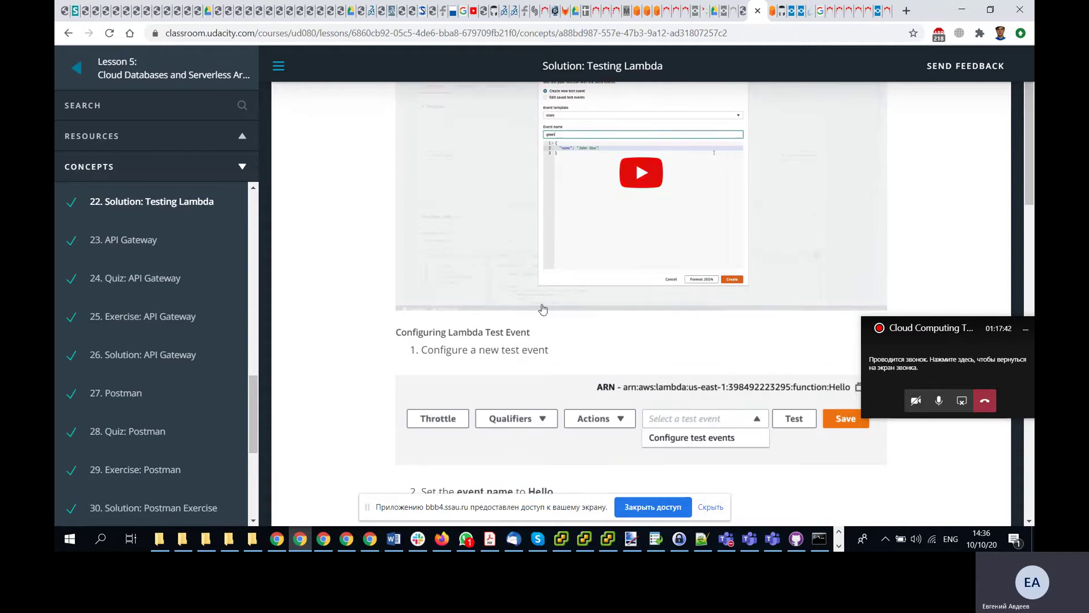
pyautogui.click(564, 235)
pyautogui.click(444, 297)
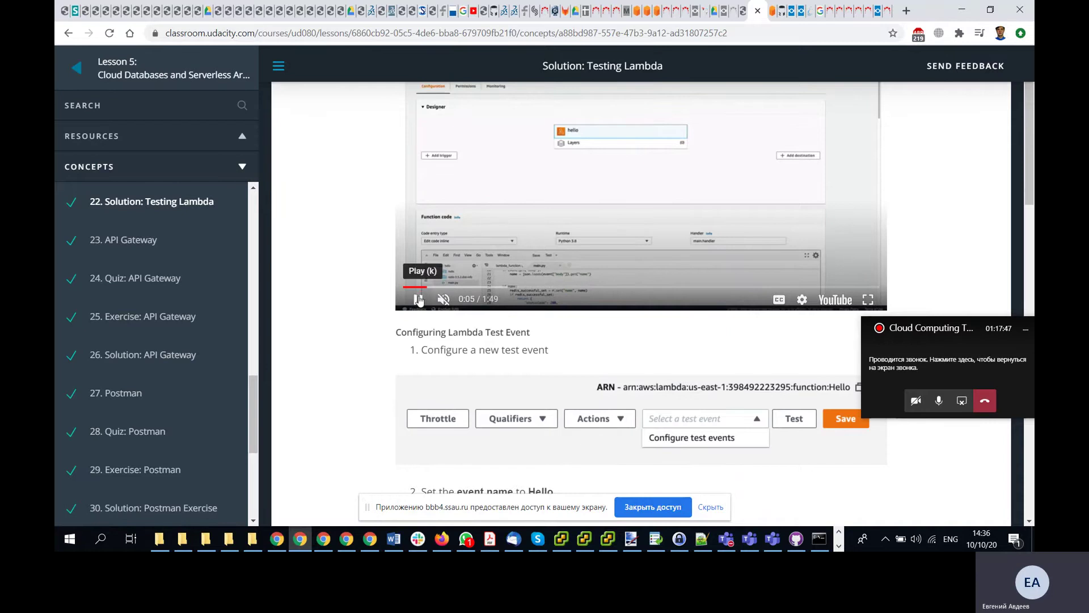
pyautogui.click(454, 266)
pyautogui.scroll(-3, 534, 351)
pyautogui.hotkey('alt', 'Tab')
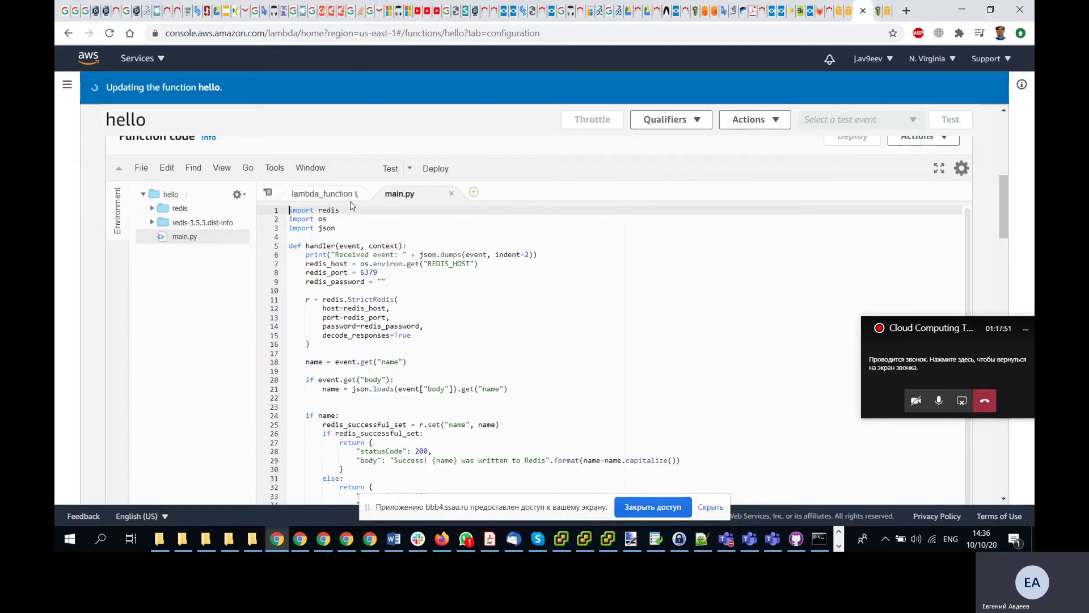
# - Deploy the hello function's code changes
pyautogui.scroll(-3, 481, 291)
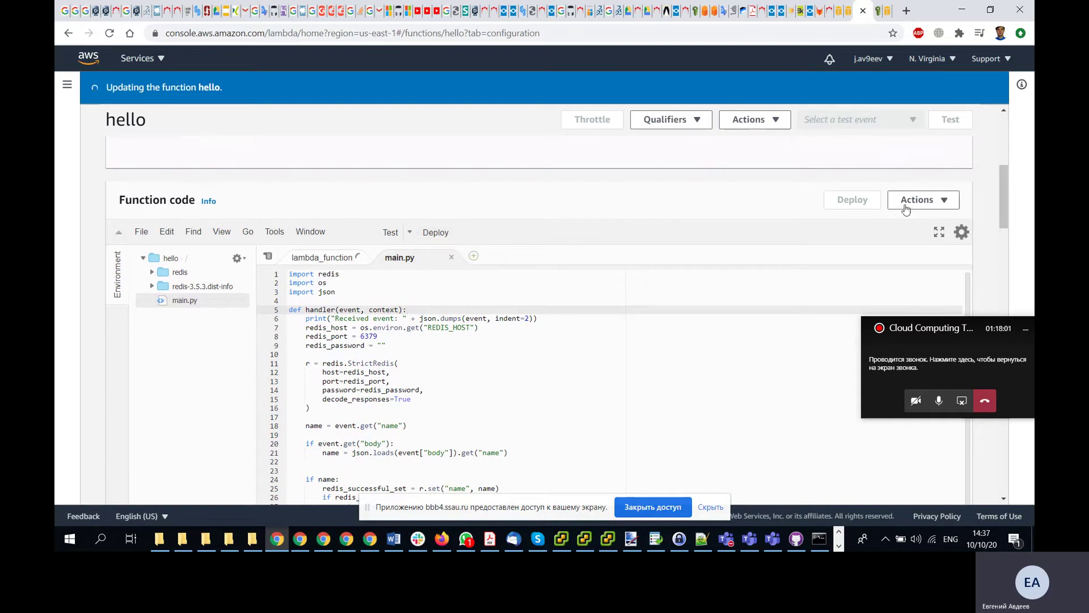
pyautogui.click(936, 201)
pyautogui.click(936, 201)
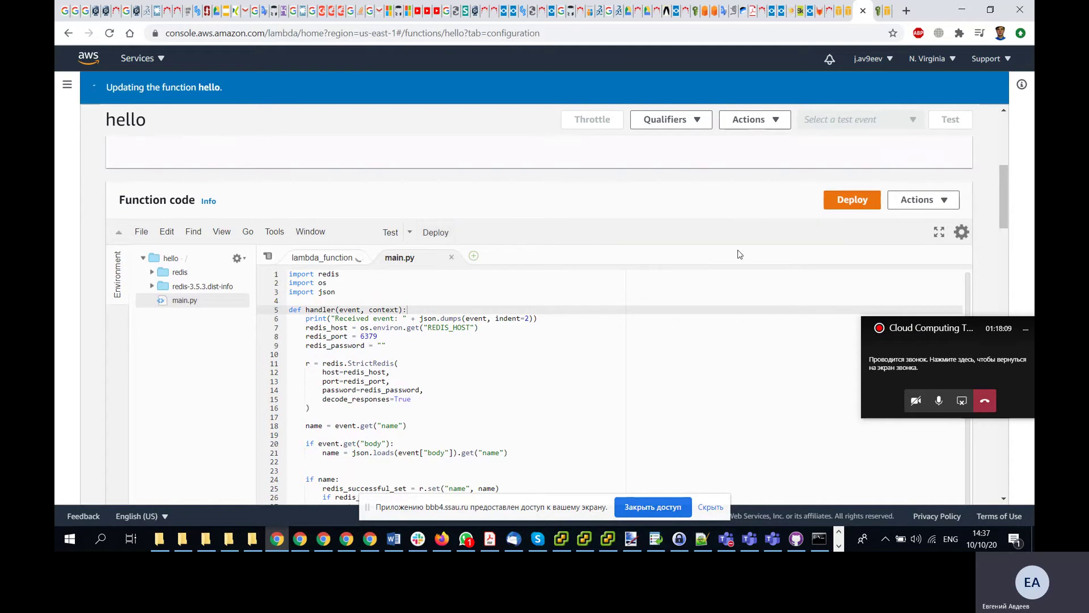
pyautogui.click(857, 203)
# - Refresh the function's file tree and bring main.py back into the editor
pyautogui.click(327, 260)
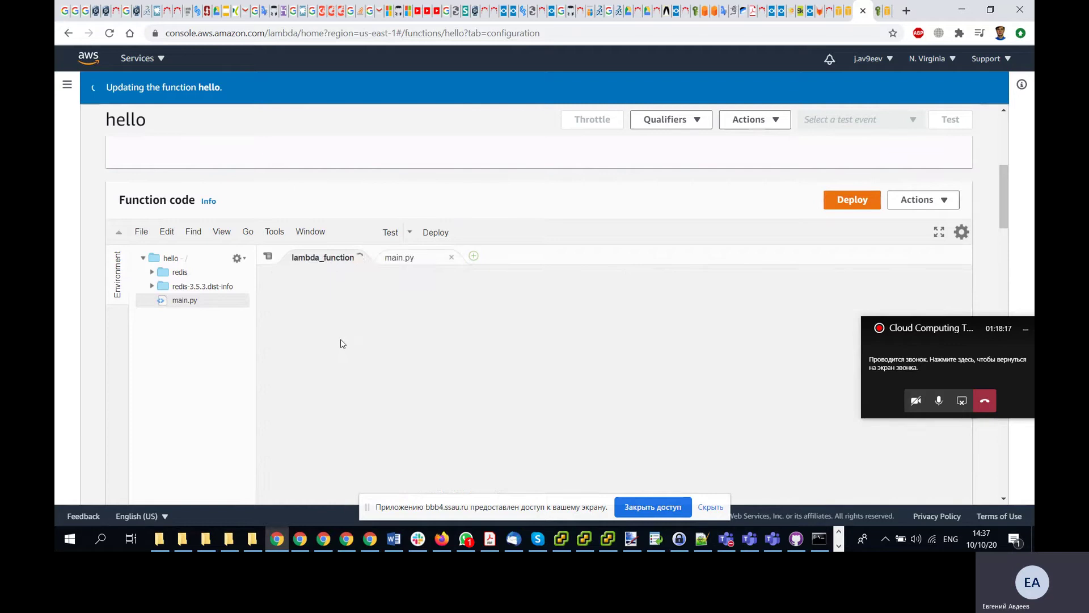
pyautogui.scroll(-5, 342, 344)
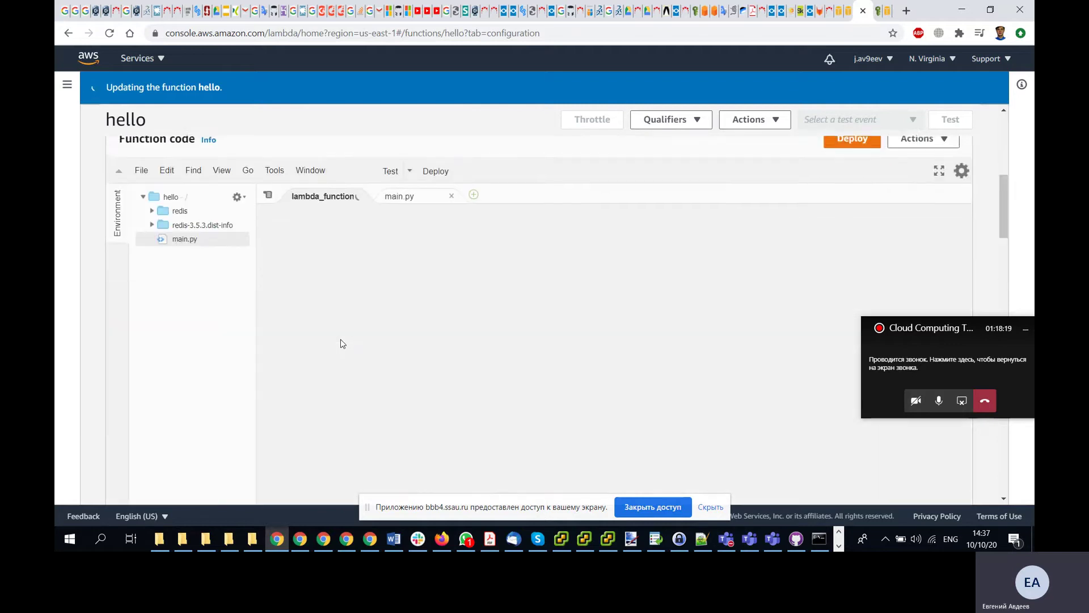
pyautogui.scroll(1, 343, 343)
pyautogui.click(245, 258)
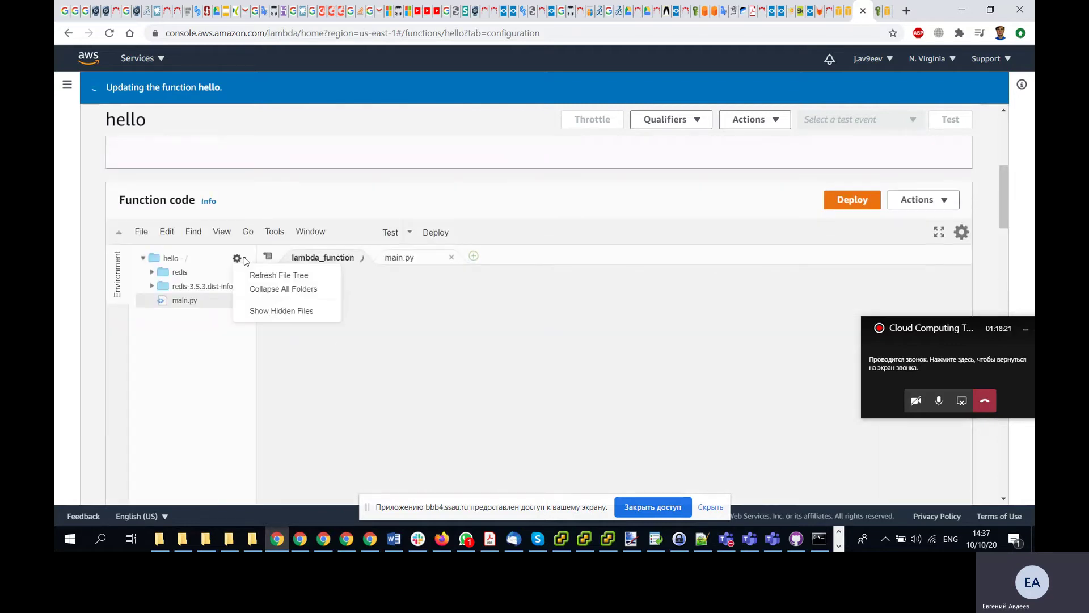
pyautogui.click(258, 275)
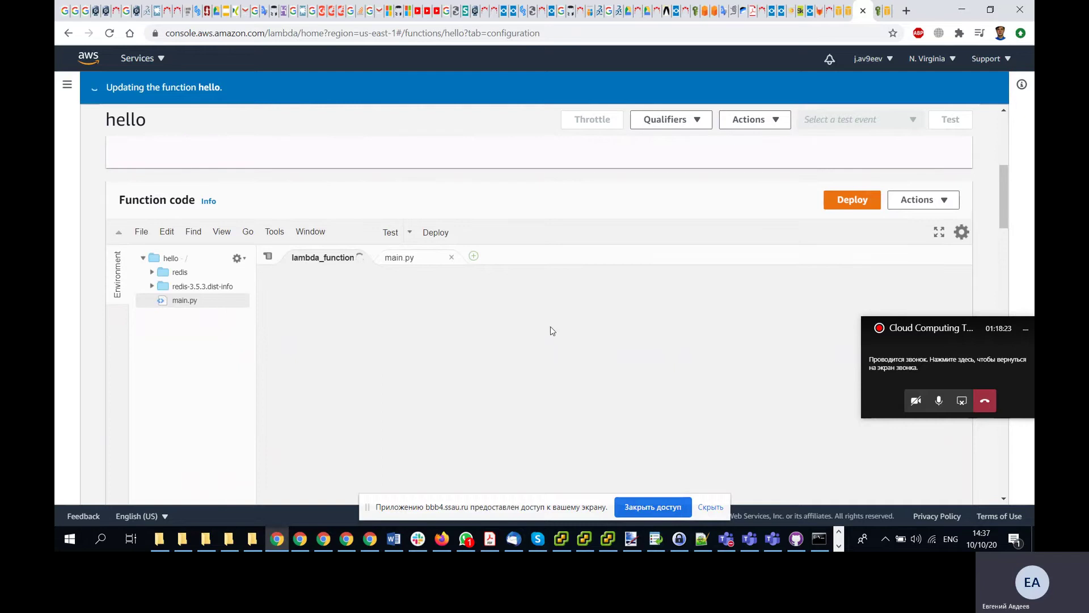
pyautogui.click(409, 258)
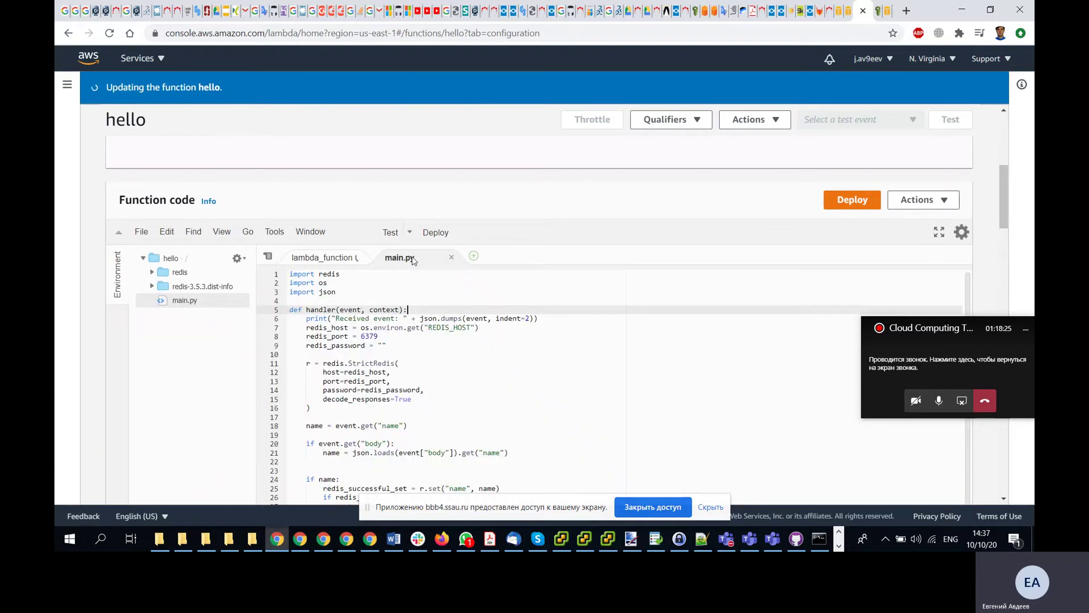
pyautogui.scroll(-5, 789, 315)
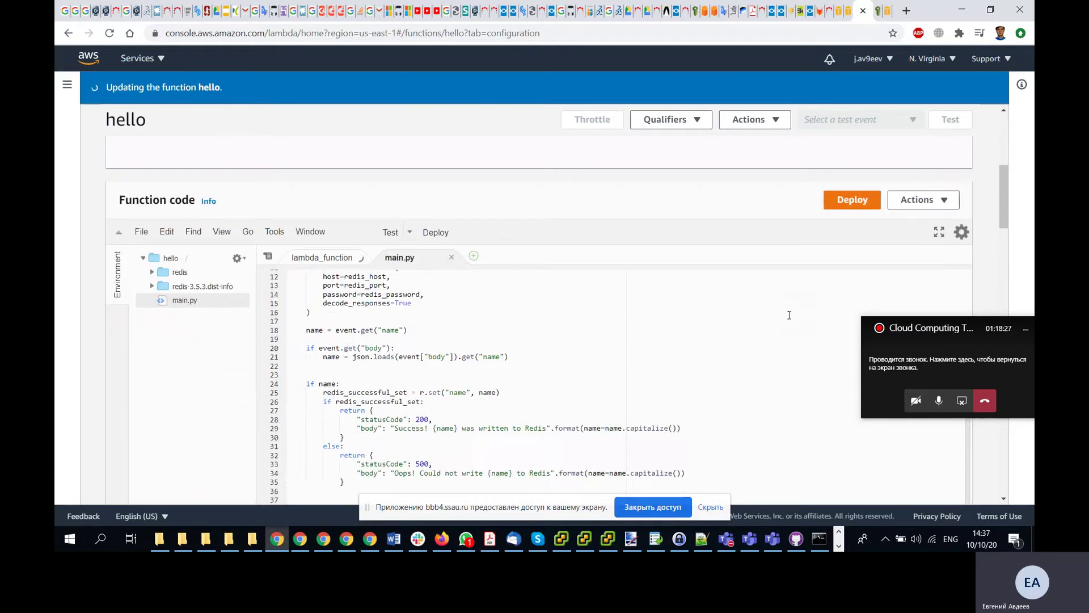
pyautogui.scroll(8, 789, 315)
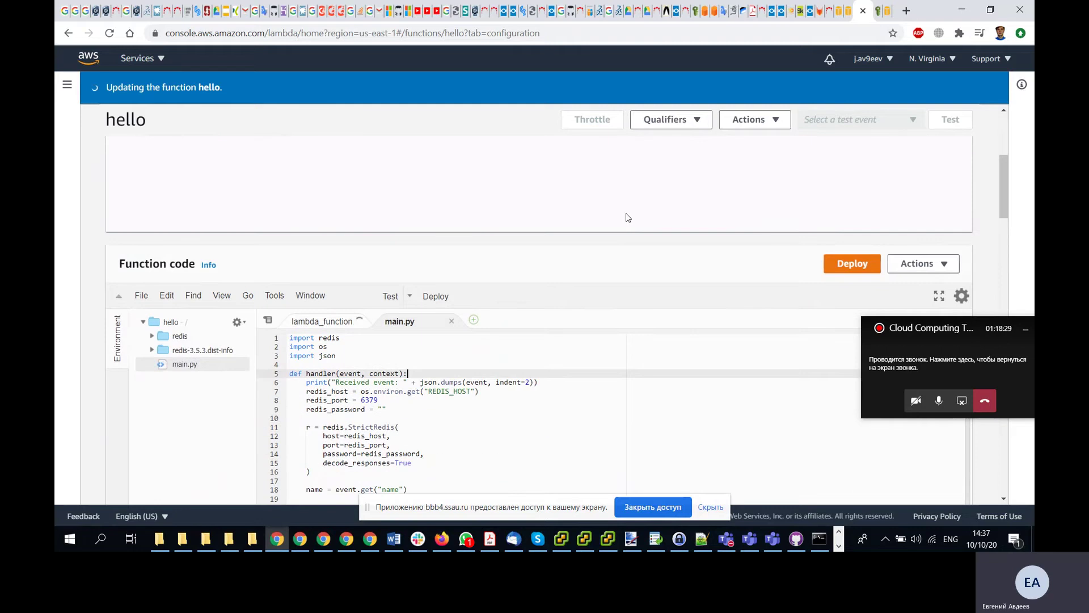
pyautogui.scroll(-3, 627, 216)
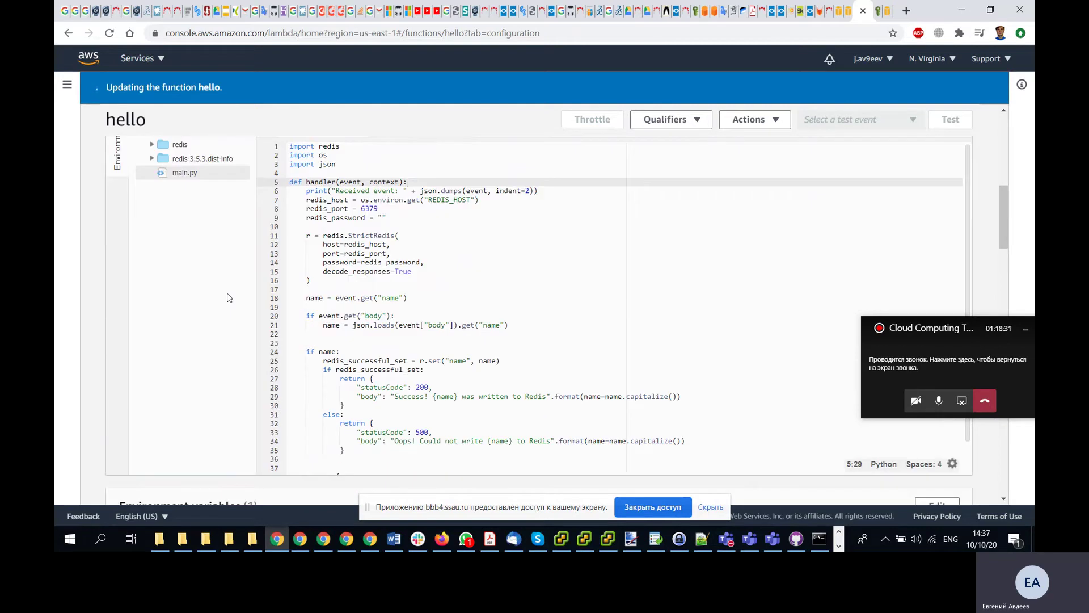
pyautogui.scroll(1, 228, 298)
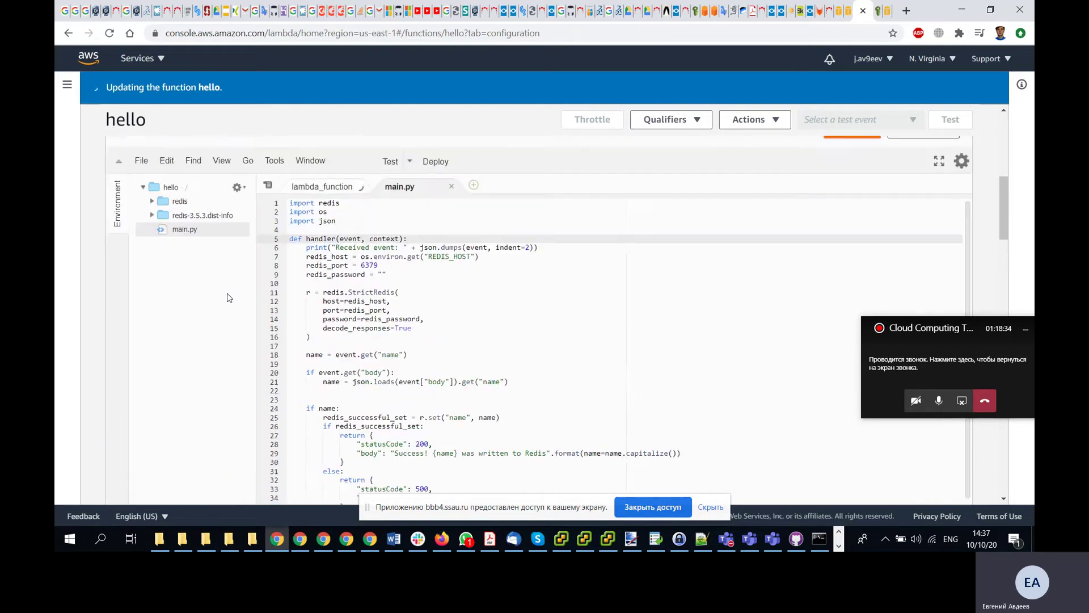
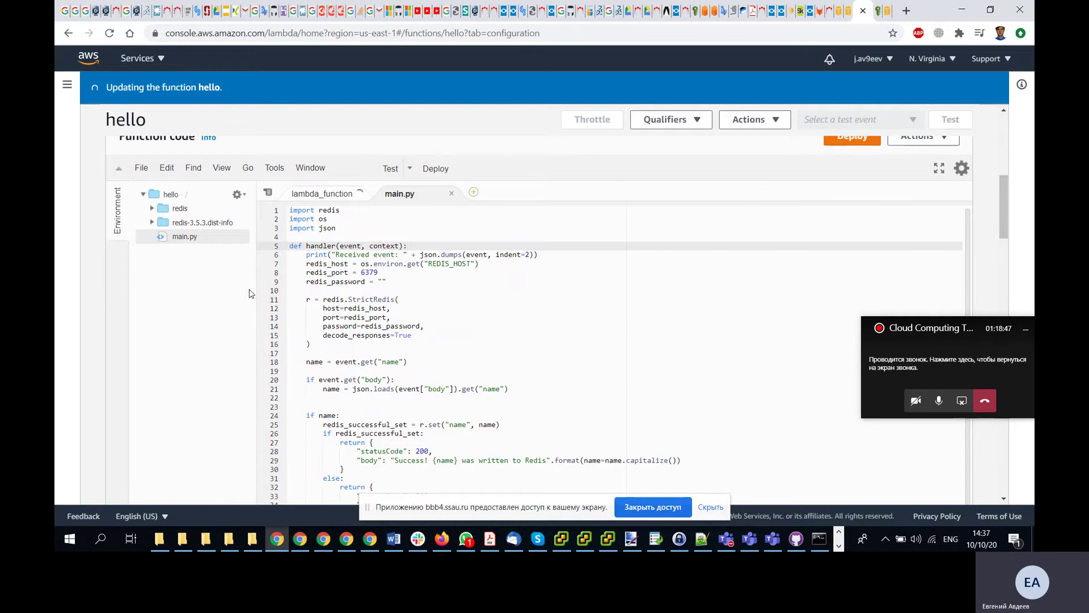
# - Check the Udacity lesson and the meeting window, then return to the hello function console
pyautogui.hotkey('alt', 'Tab')
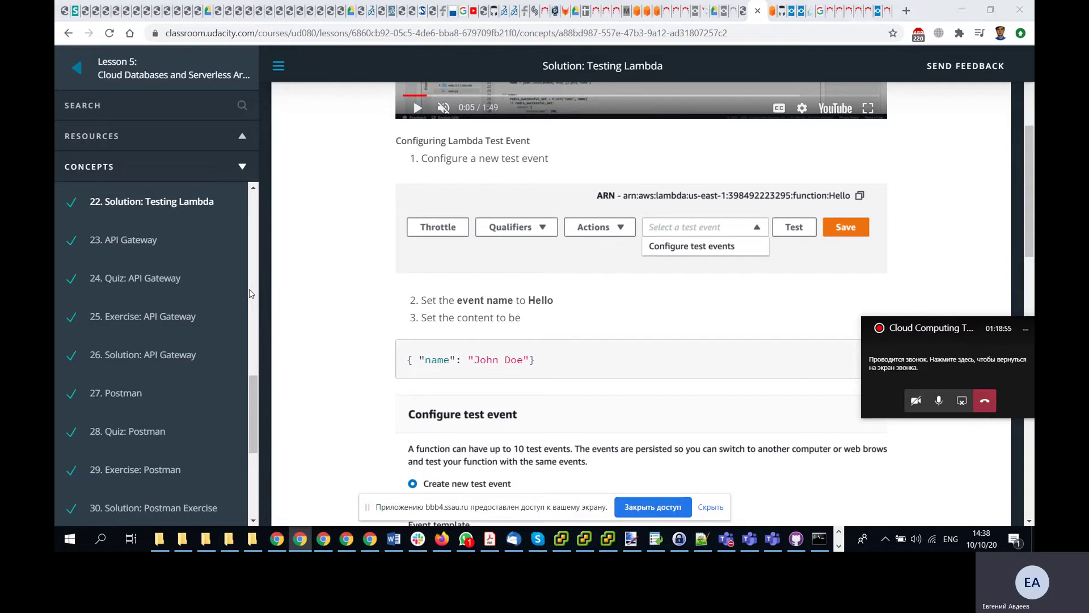
pyautogui.hotkey('alt', 'Tab')
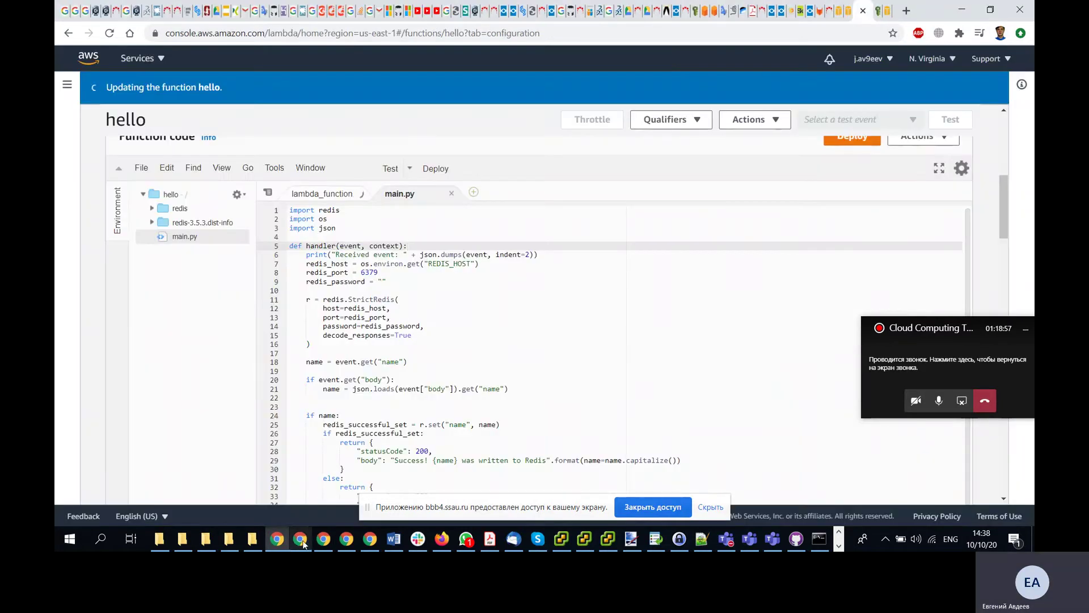
pyautogui.click(324, 546)
pyautogui.click(326, 543)
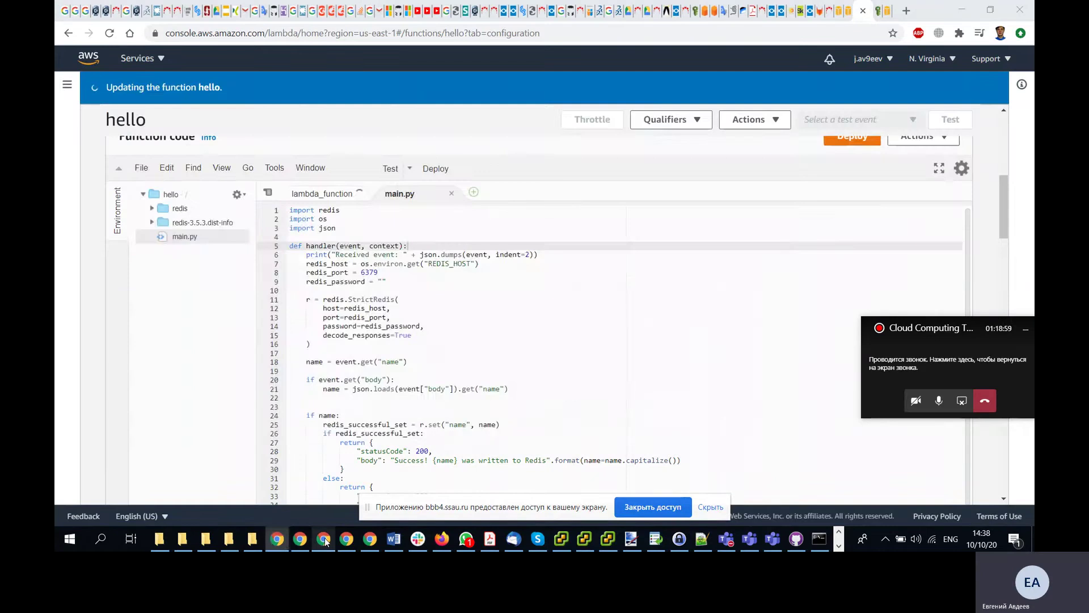
pyautogui.hotkey('alt', 'Tab')
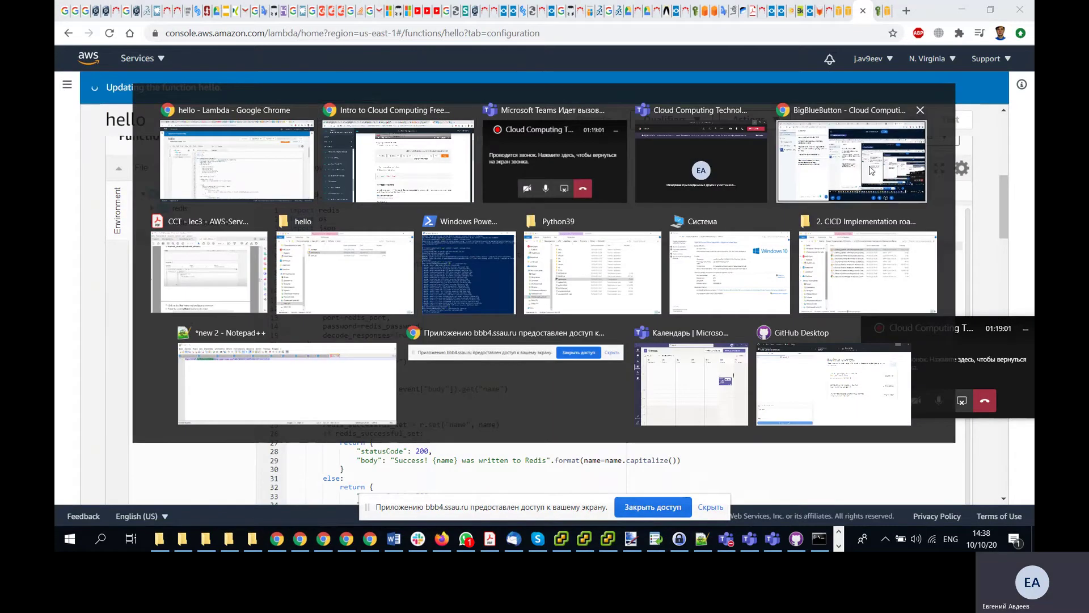
pyautogui.click(869, 165)
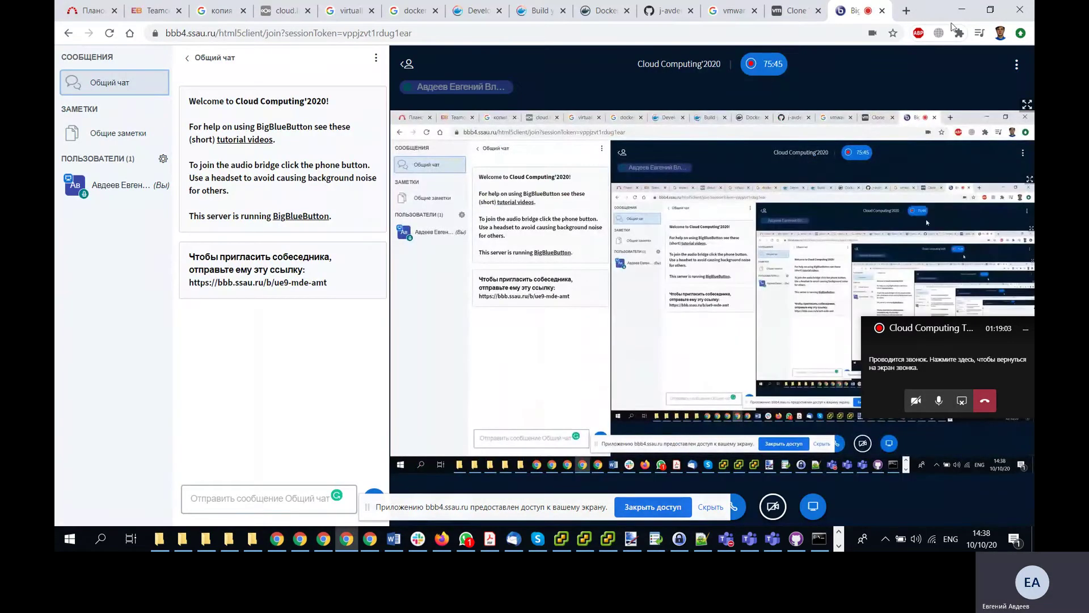
pyautogui.click(962, 10)
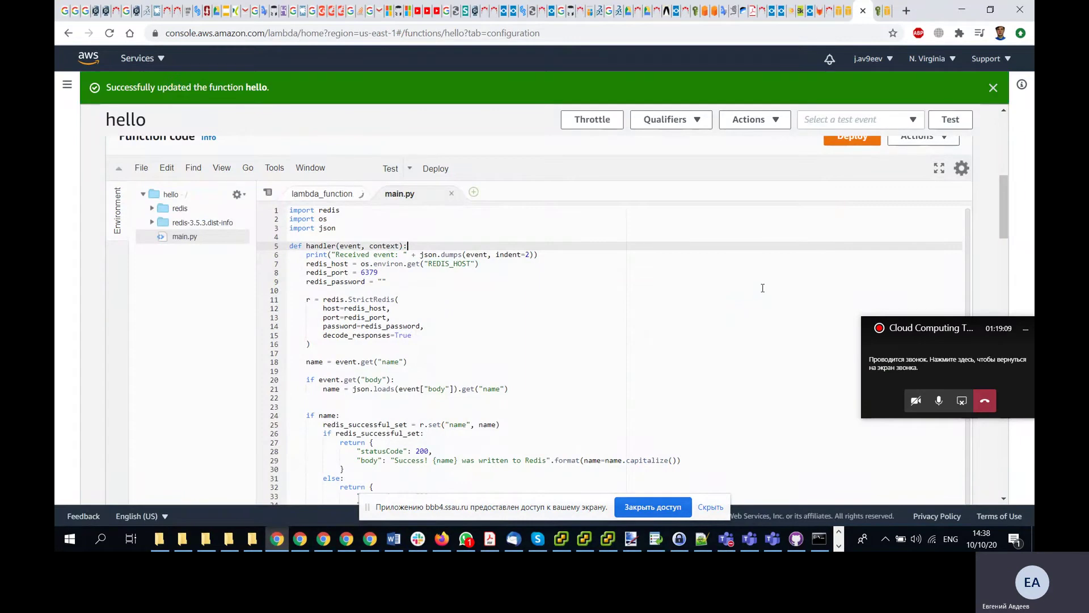
pyautogui.scroll(2, 760, 287)
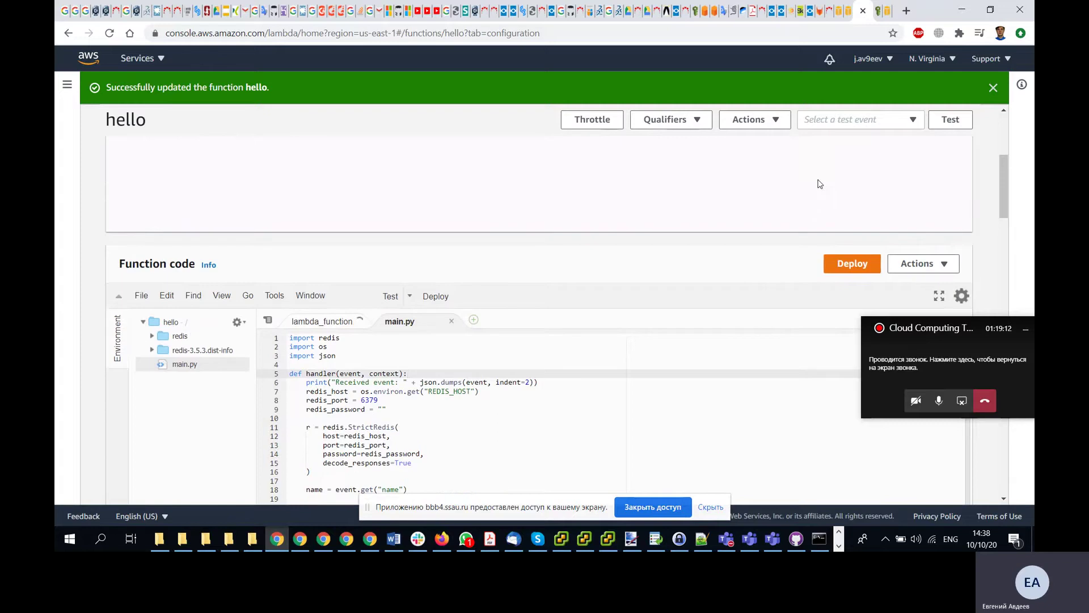
pyautogui.scroll(-1, 820, 183)
pyautogui.hotkey('alt', 'Tab')
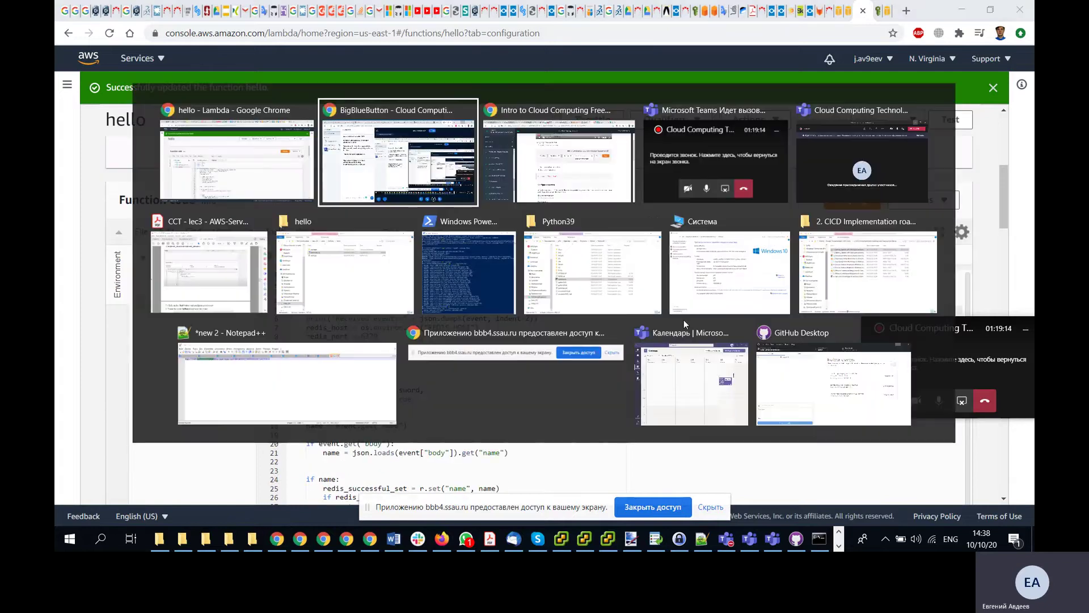
pyautogui.hotkey('alt', 'Tab')
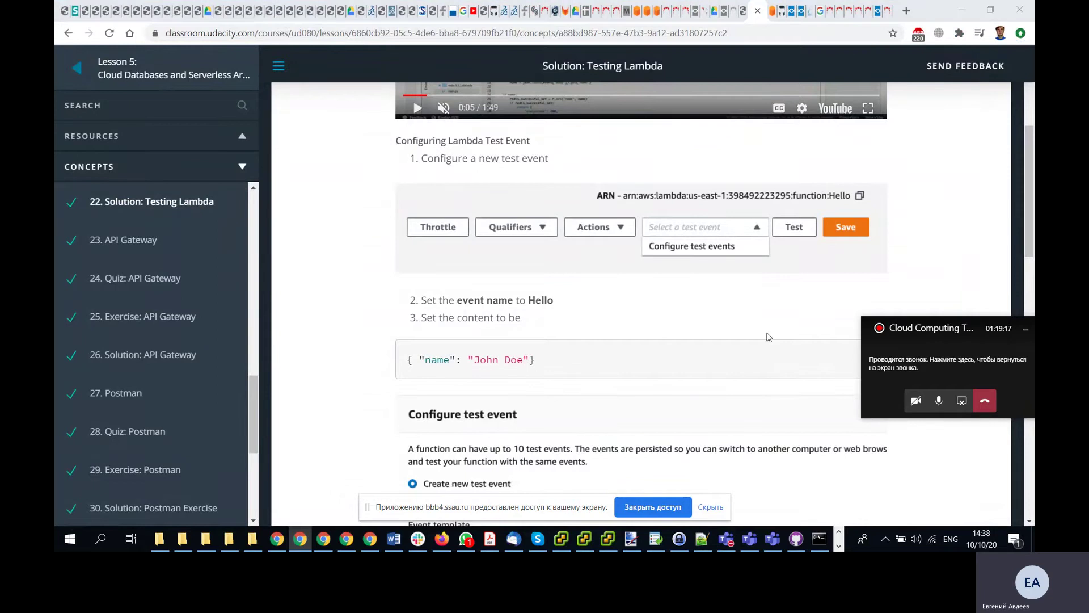
pyautogui.hotkey('alt', 'Tab')
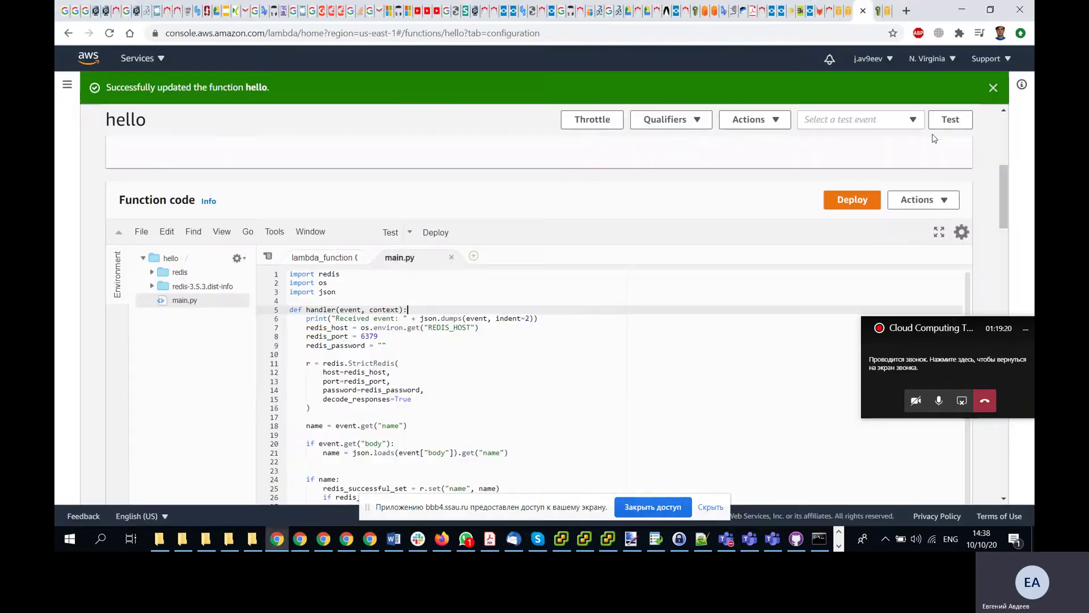
# - Start a new test event from the hello-world template and name it Hello
pyautogui.click(910, 119)
pyautogui.click(899, 138)
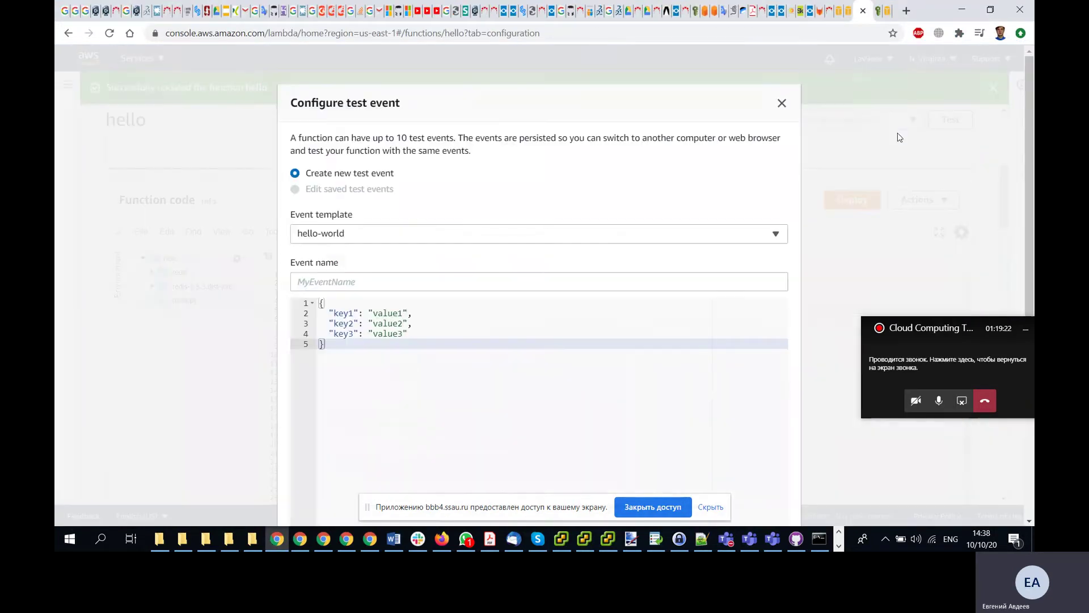
pyautogui.hotkey('alt', 'Tab')
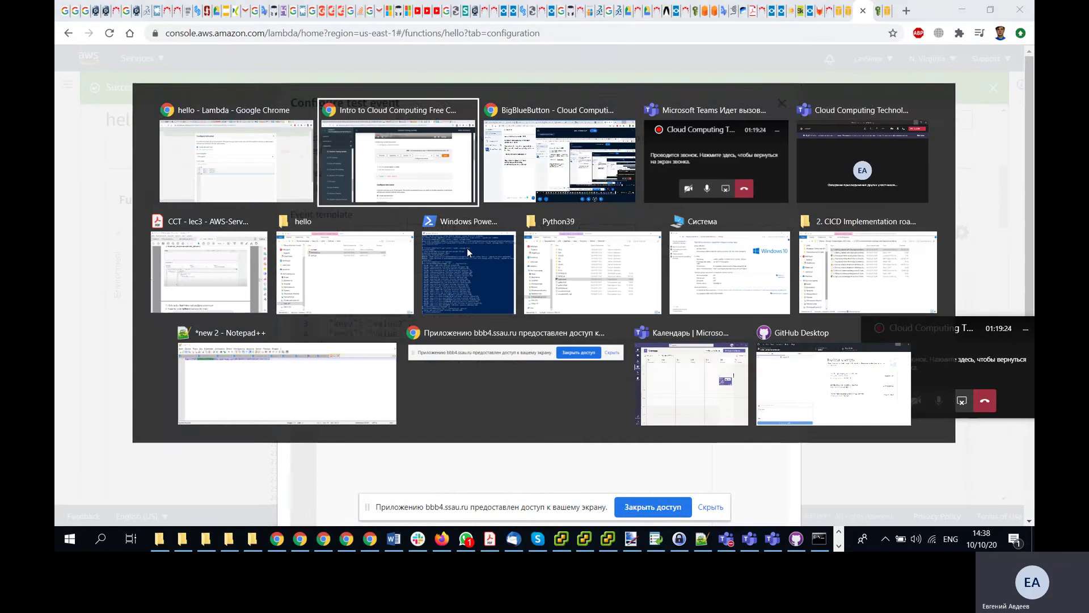
pyautogui.scroll(-1, 564, 335)
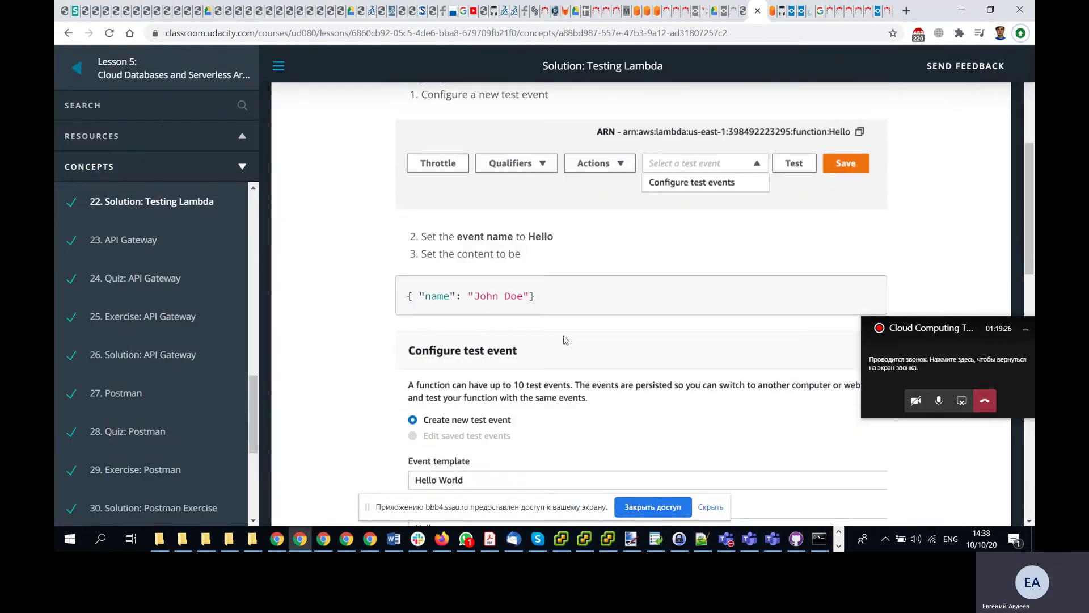
pyautogui.hotkey('alt', 'Tab')
pyautogui.click(405, 234)
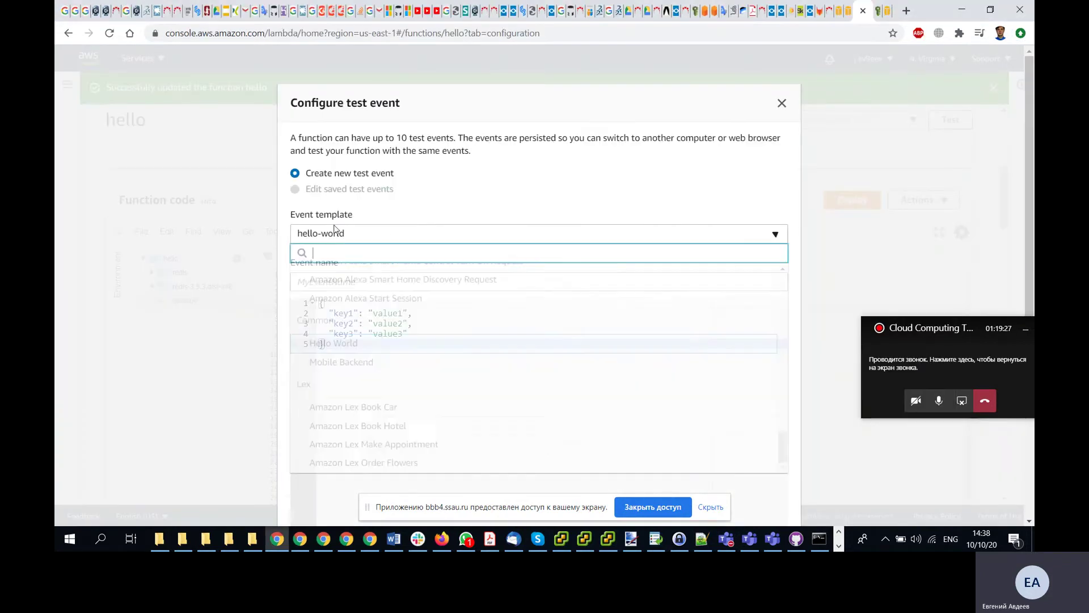
pyautogui.click(358, 233)
pyautogui.click(360, 279)
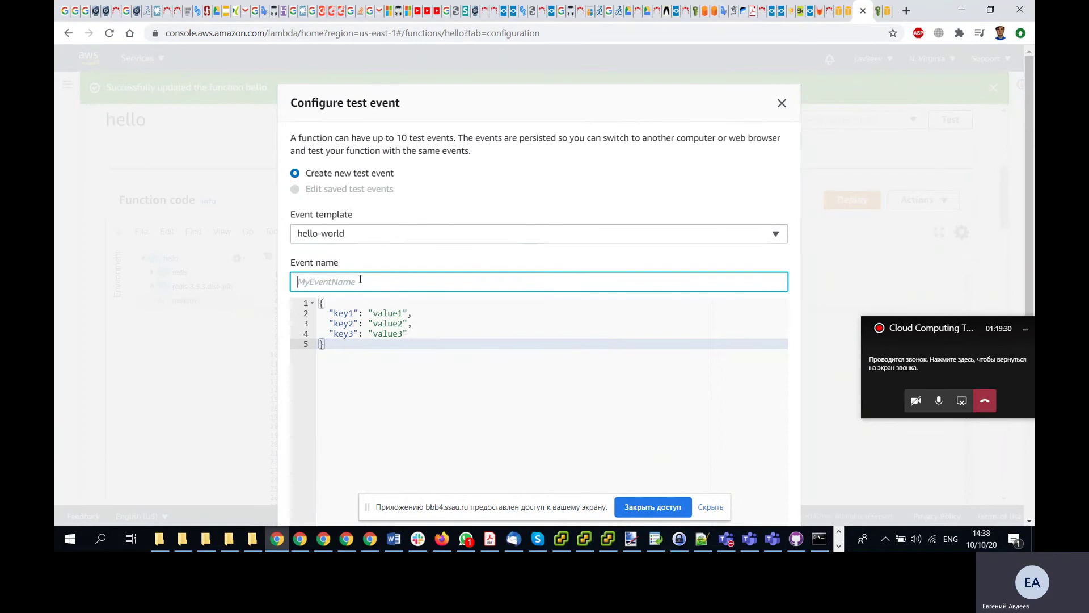
pyautogui.write('Hello')
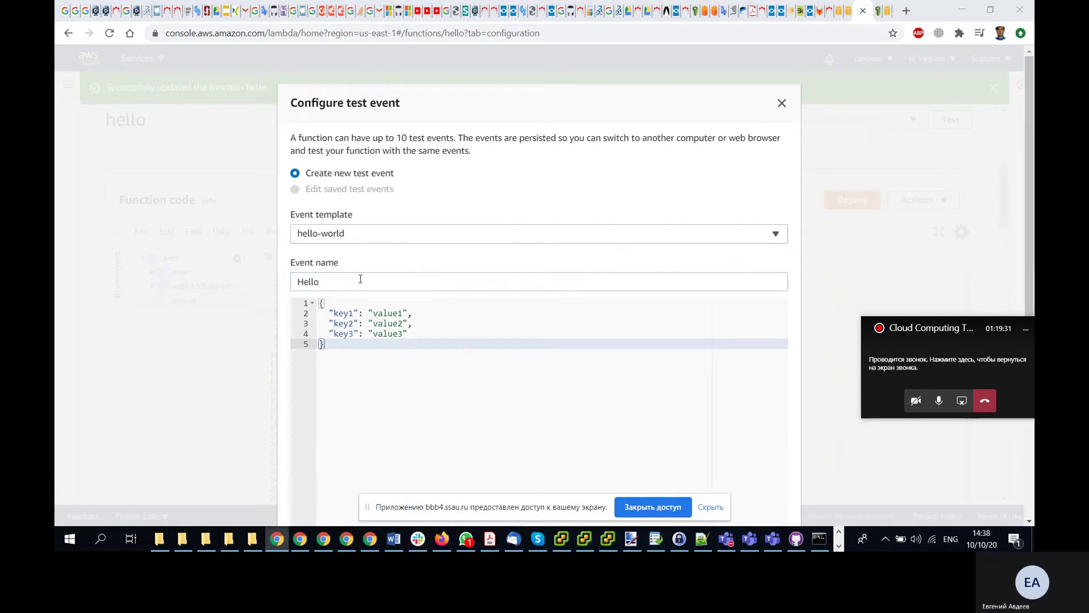
# - Copy the { "name": "John Doe" } payload from the lesson into the event and create it
pyautogui.hotkey('alt', 'Tab')
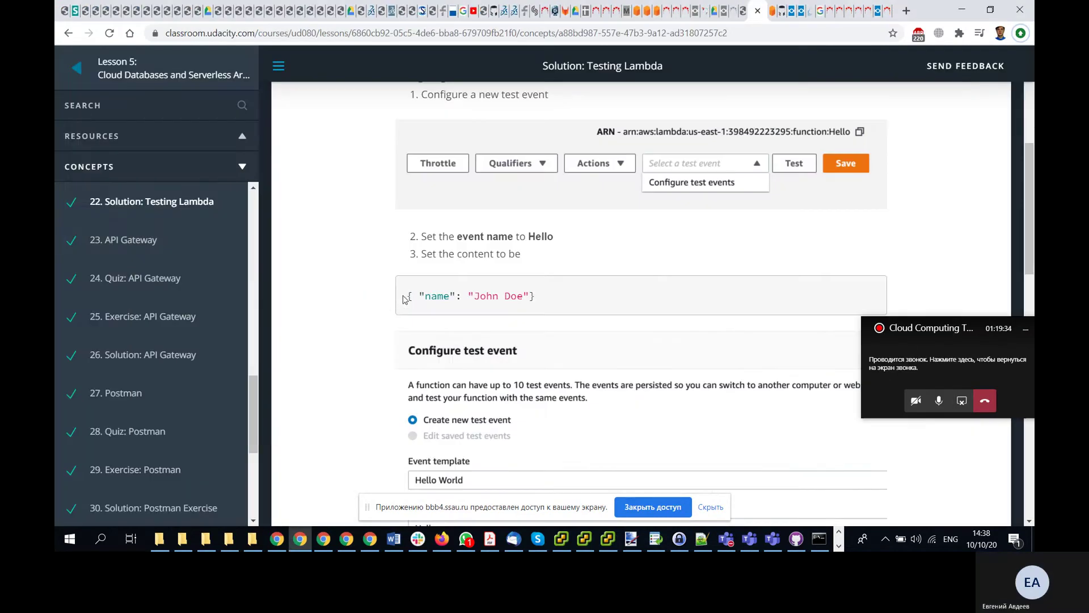
pyautogui.scroll(-1, 416, 292)
pyautogui.moveTo(543, 236); pyautogui.dragTo(364, 212)
pyautogui.hotkey('ctrl', 'c')
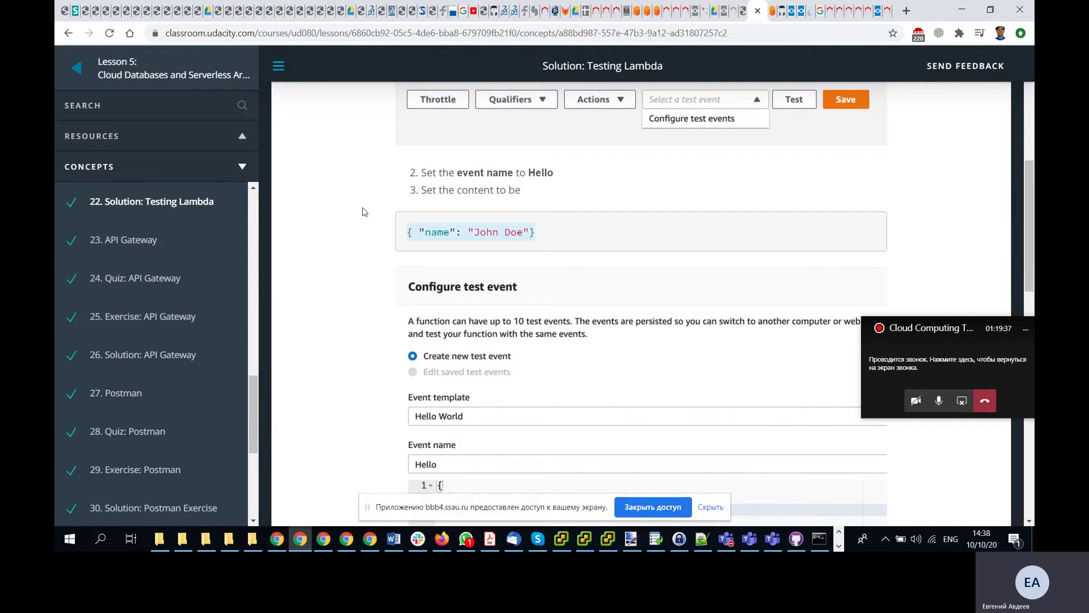
pyautogui.hotkey('alt', 'Tab')
pyautogui.press('Tab')
pyautogui.hotkey('ctrl', 'a')
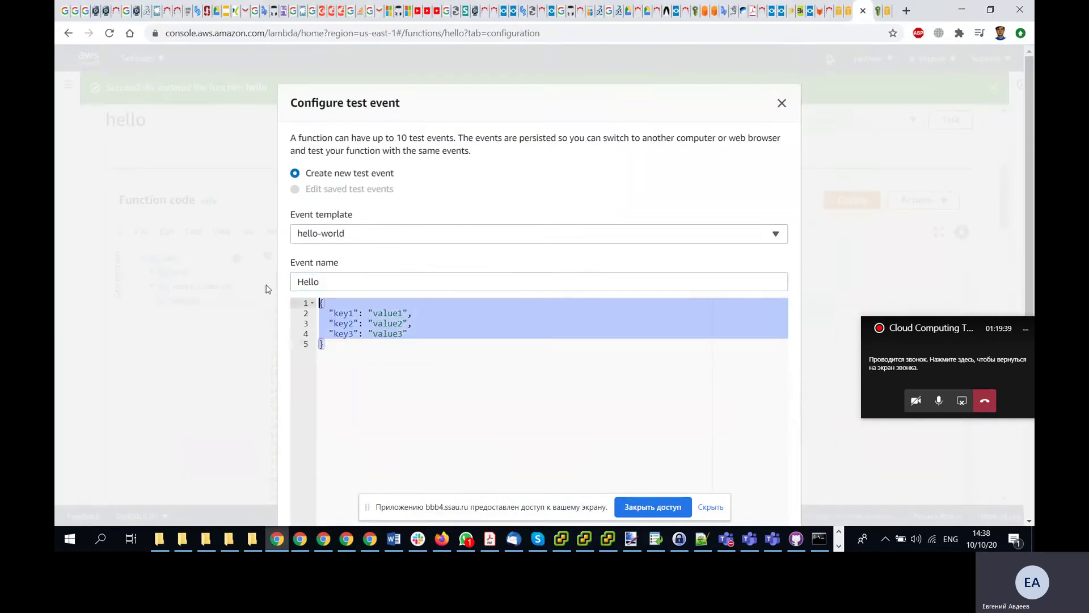
pyautogui.hotkey('ctrl', 'v')
pyautogui.scroll(-3, 262, 283)
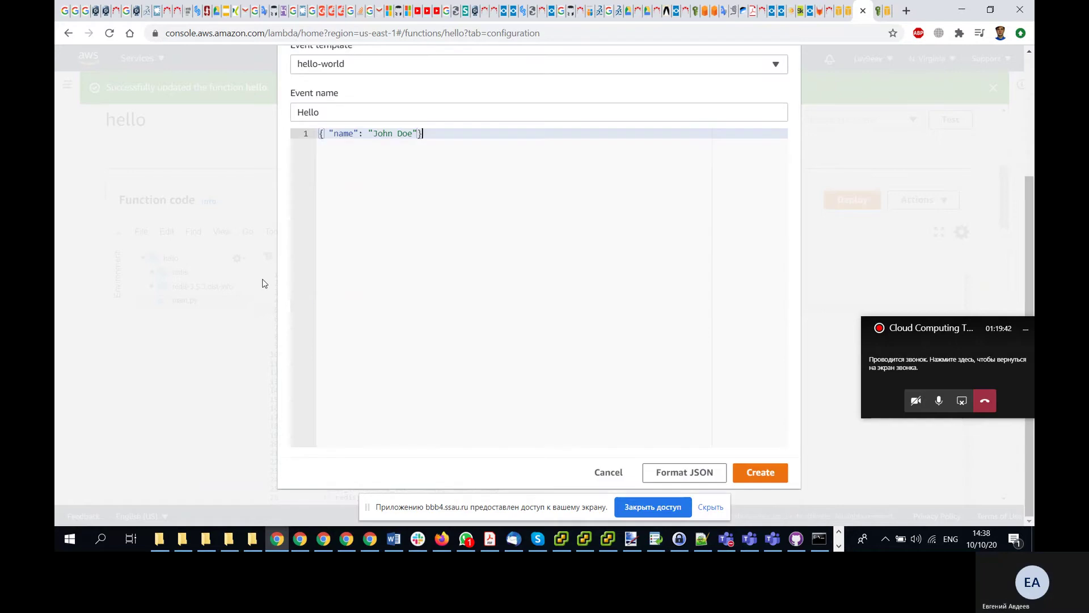
pyautogui.click(764, 473)
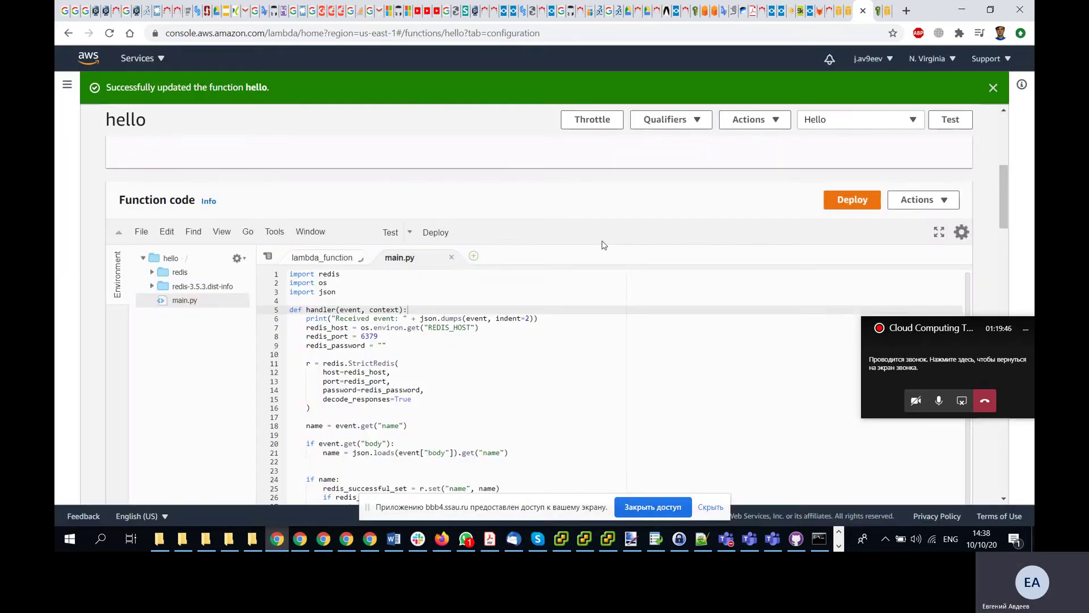
# - Read ahead in the Udacity lesson, then return to the Lambda console
pyautogui.hotkey('alt', 'Tab')
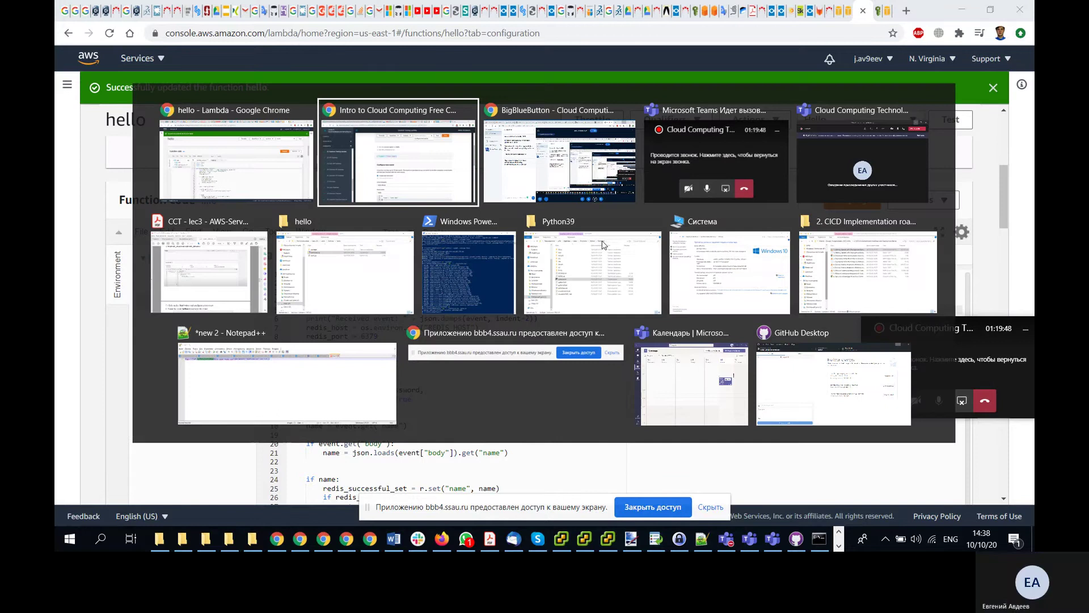
pyautogui.scroll(-3, 605, 245)
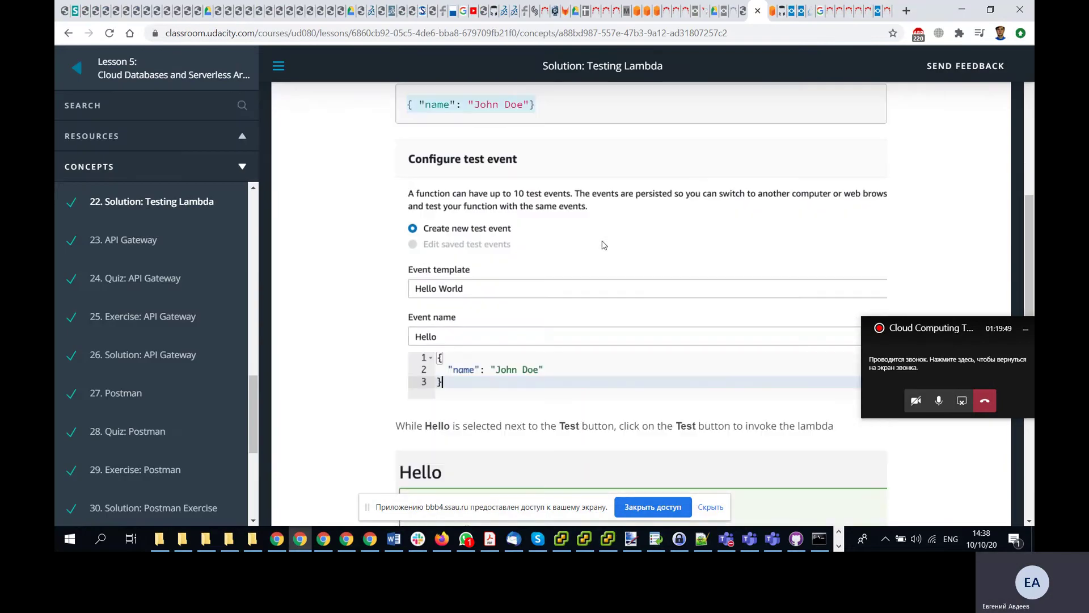
pyautogui.scroll(-2, 543, 248)
pyautogui.scroll(-1, 544, 248)
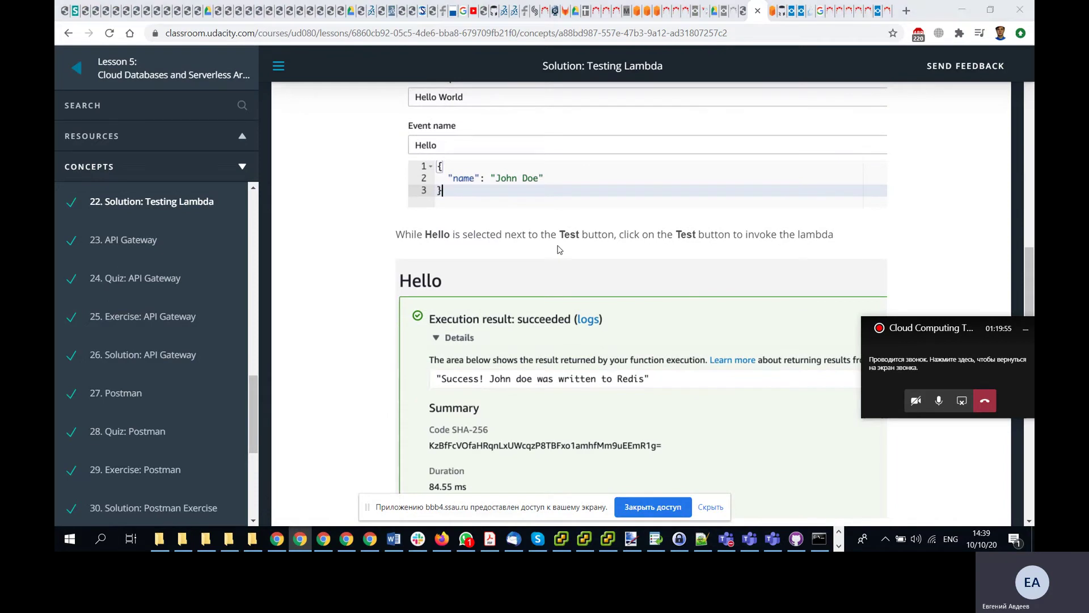
pyautogui.hotkey('alt', 'Tab')
pyautogui.scroll(1, 847, 177)
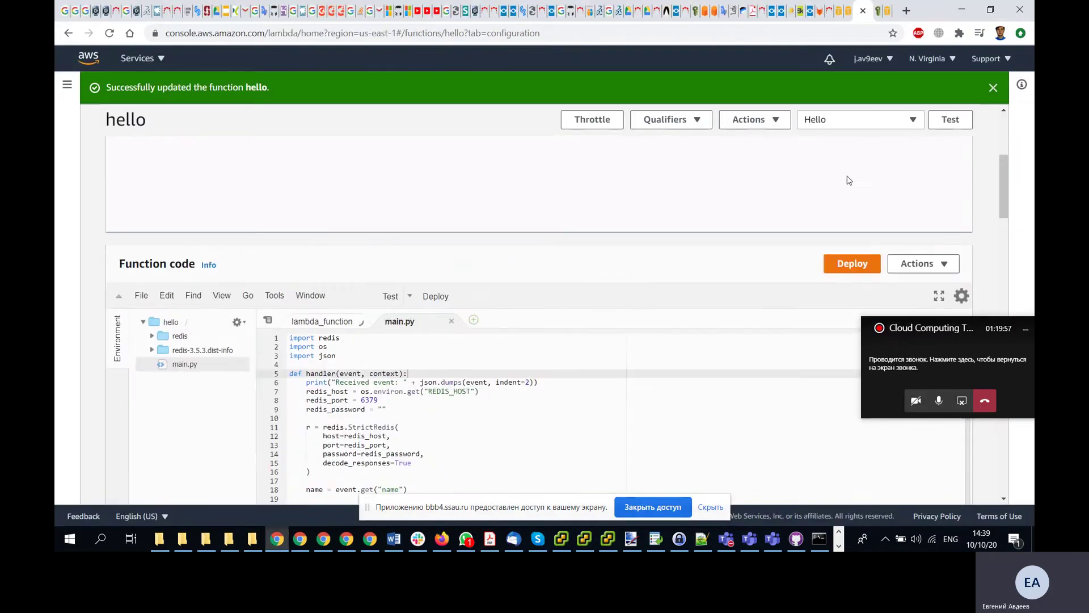
# - Run hello with the Hello event and inspect the message confirming the name was written to Redis
pyautogui.click(850, 123)
pyautogui.click(952, 122)
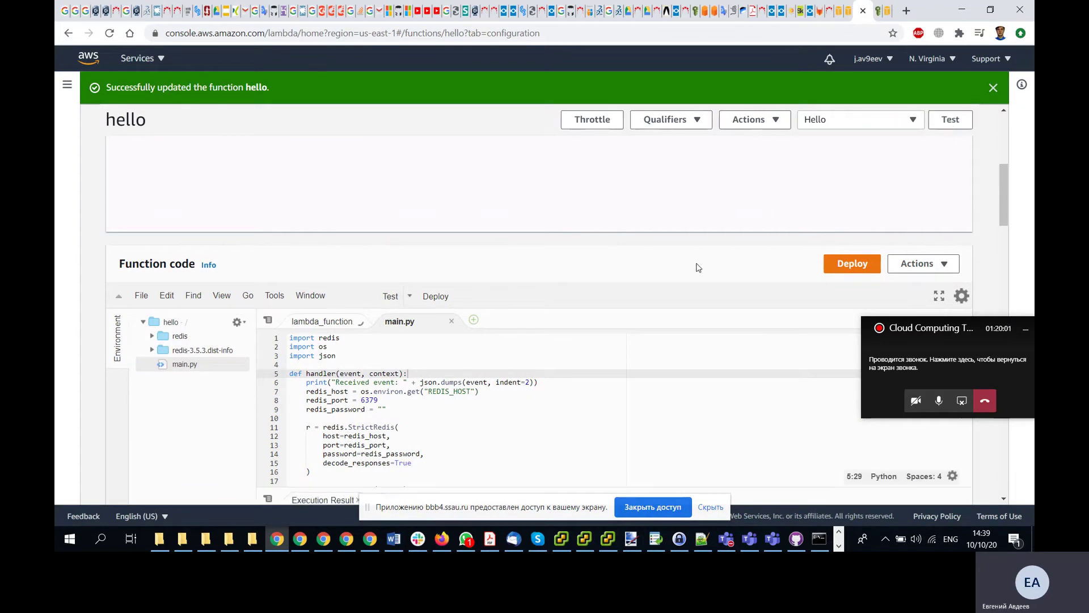
pyautogui.scroll(-5, 698, 267)
pyautogui.scroll(4, 698, 266)
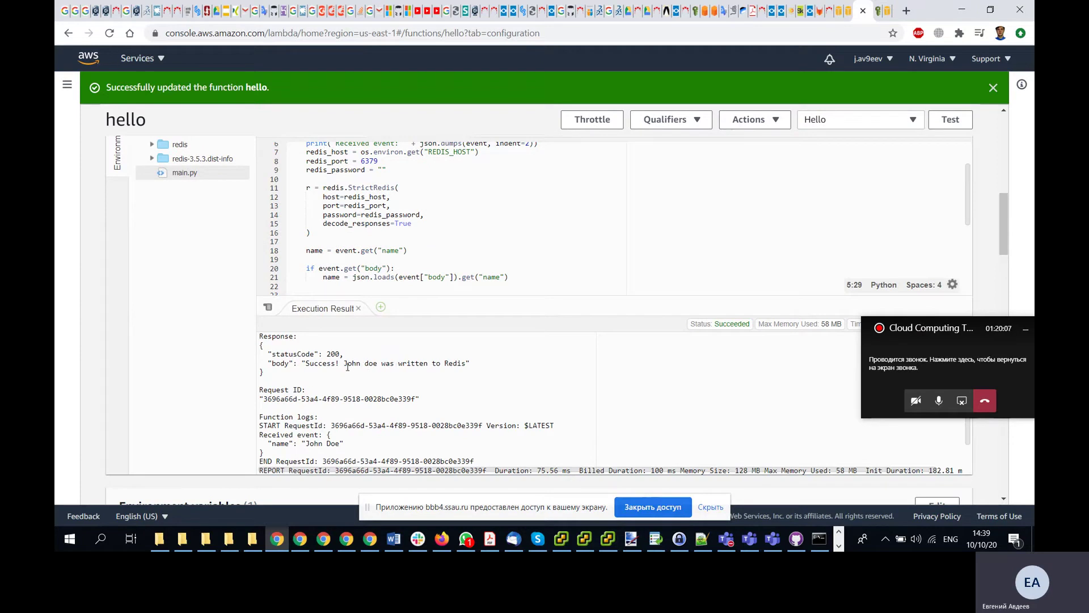
pyautogui.moveTo(347, 366); pyautogui.dragTo(466, 364)
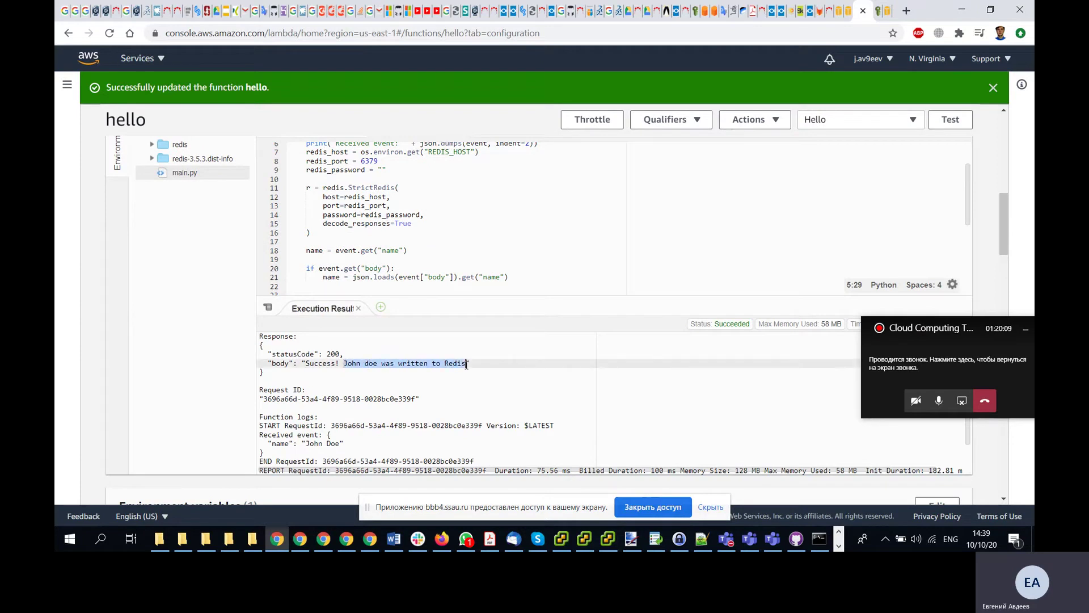
pyautogui.click(504, 366)
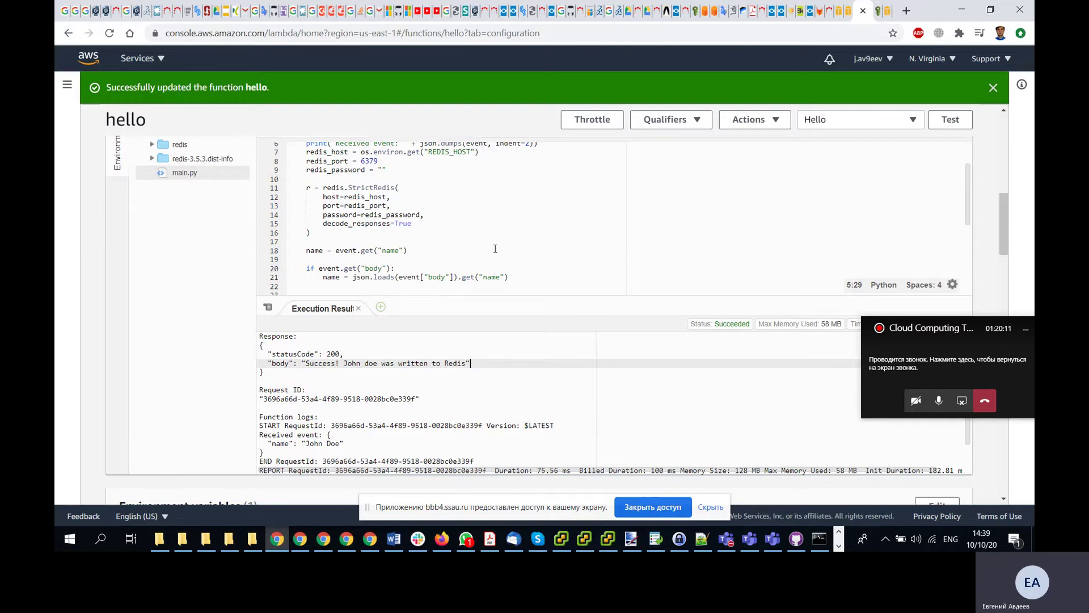
# - Compare the test result against the lesson and return to the Lambda console
pyautogui.hotkey('alt', 'Tab')
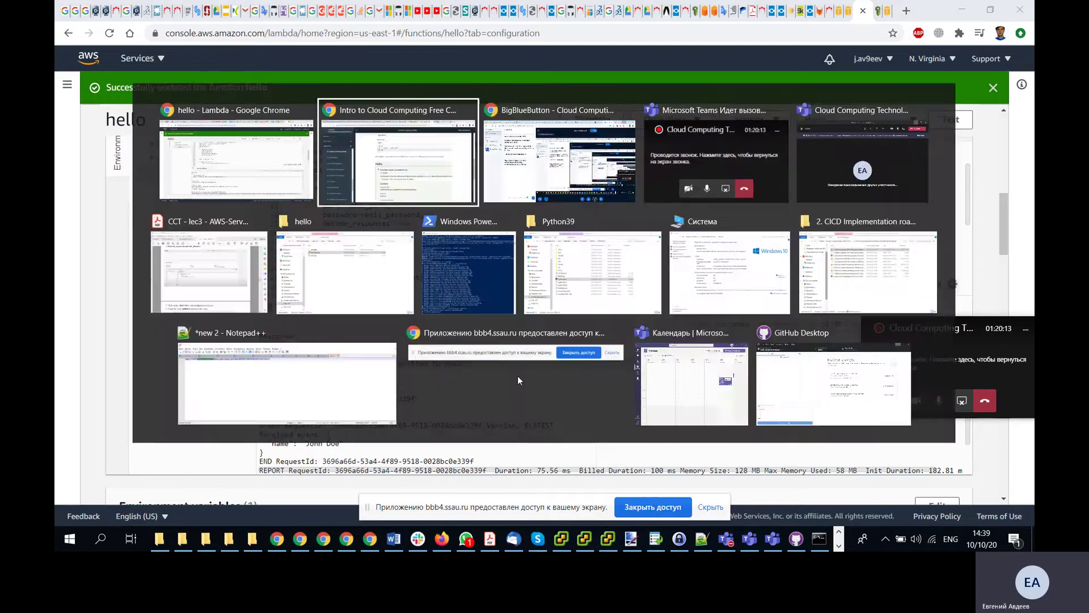
pyautogui.scroll(-5, 382, 305)
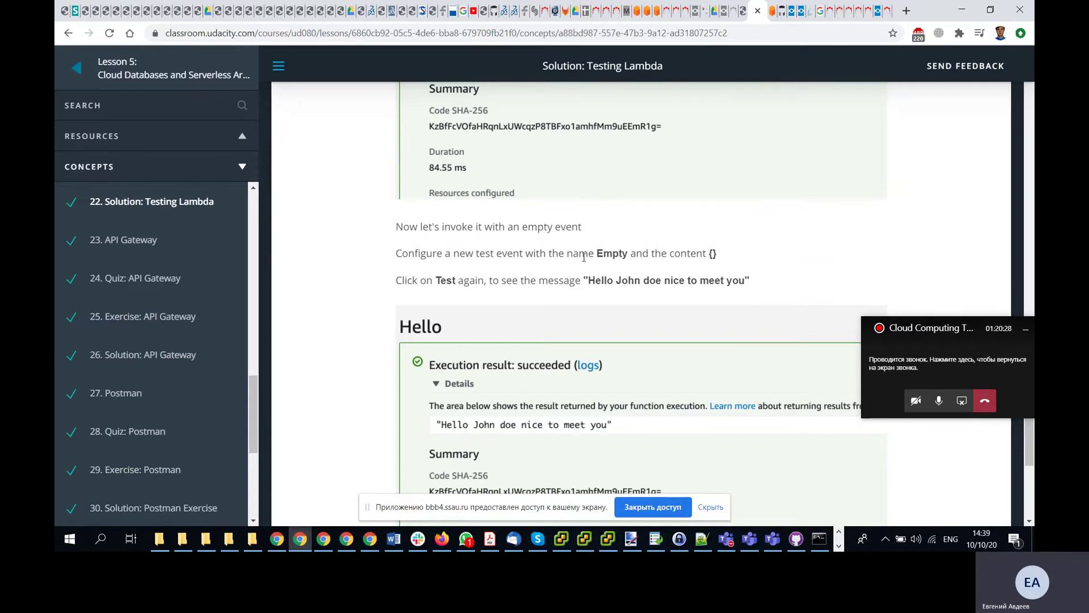
pyautogui.hotkey('alt', 'Tab')
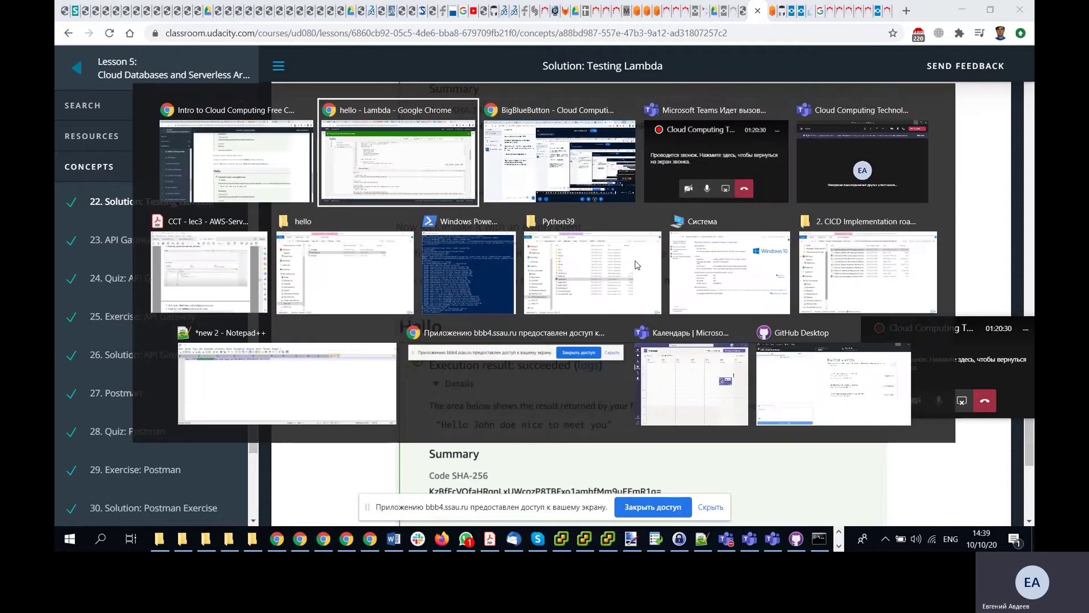
pyautogui.scroll(5, 597, 261)
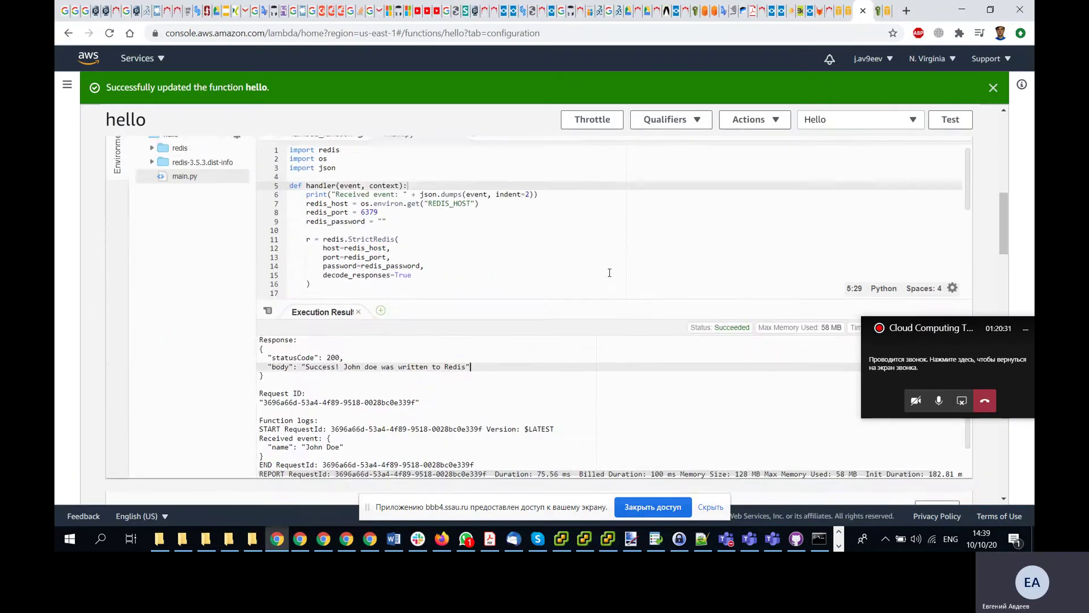
# - Review the saved Hello test event in the configuration dialog, then close it
pyautogui.click(867, 125)
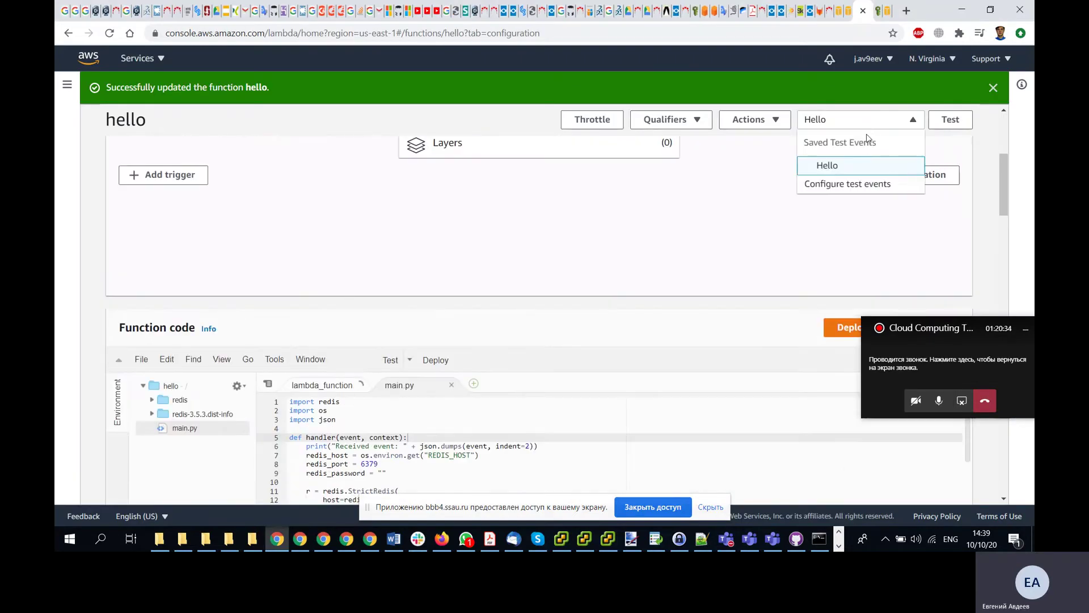
pyautogui.click(856, 184)
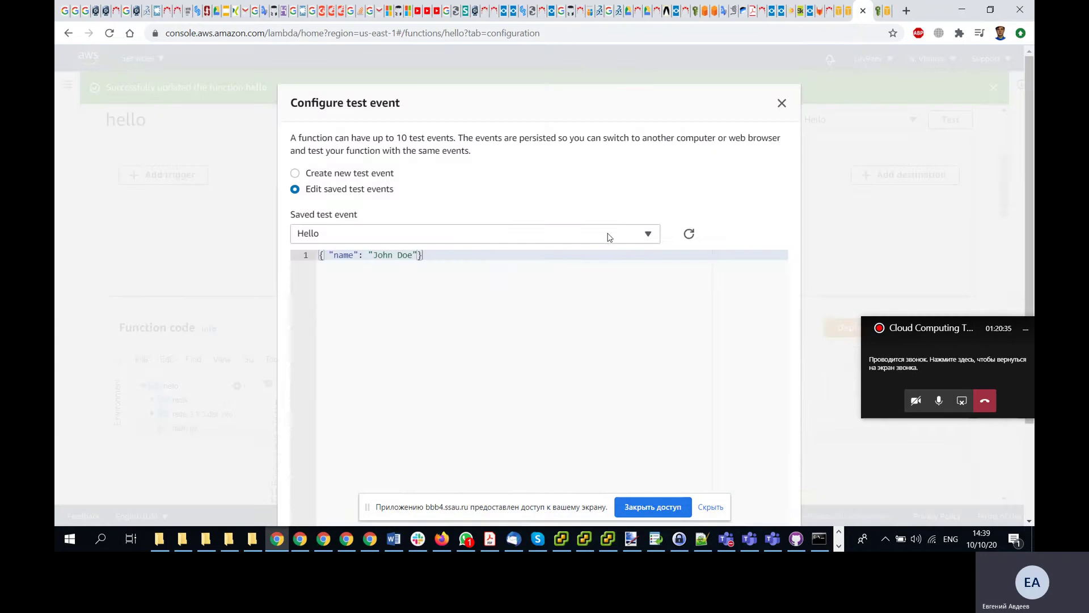
pyautogui.click(339, 240)
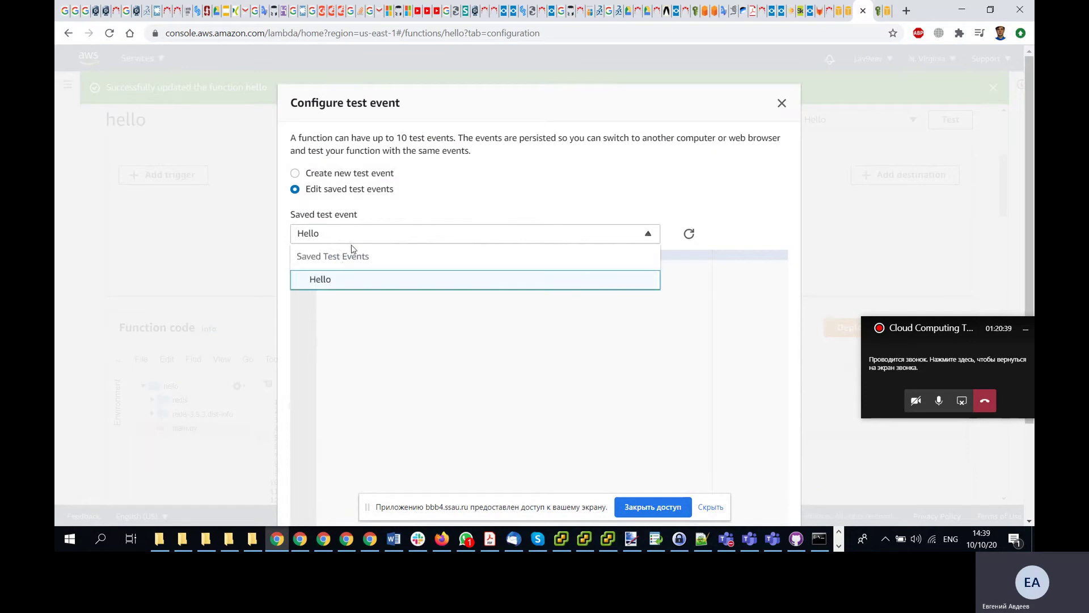
pyautogui.click(357, 236)
pyautogui.scroll(-2, 454, 204)
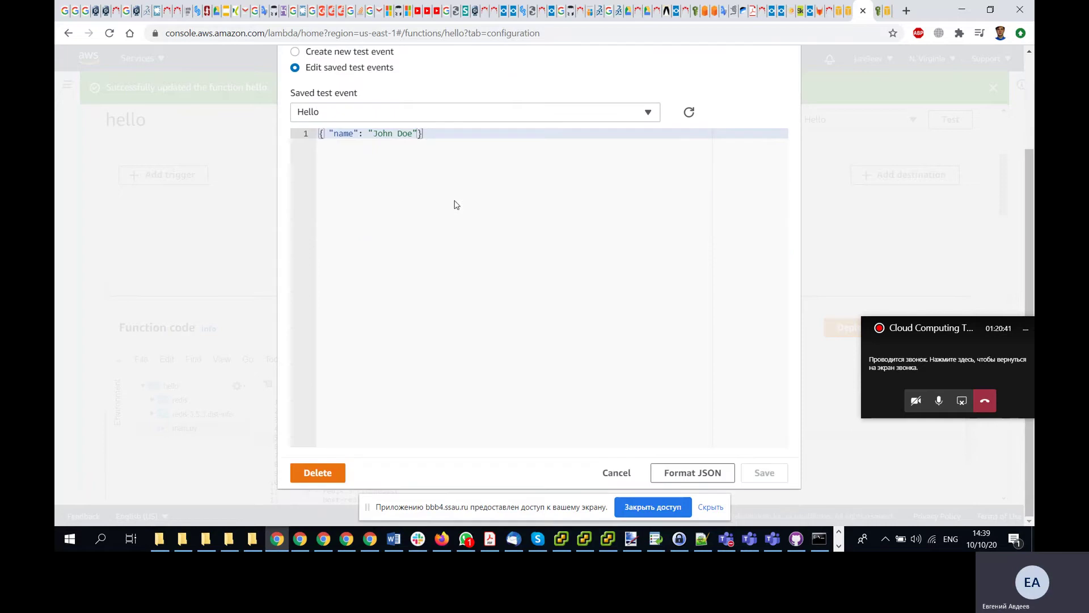
pyautogui.scroll(1, 780, 132)
pyautogui.scroll(2, 800, 111)
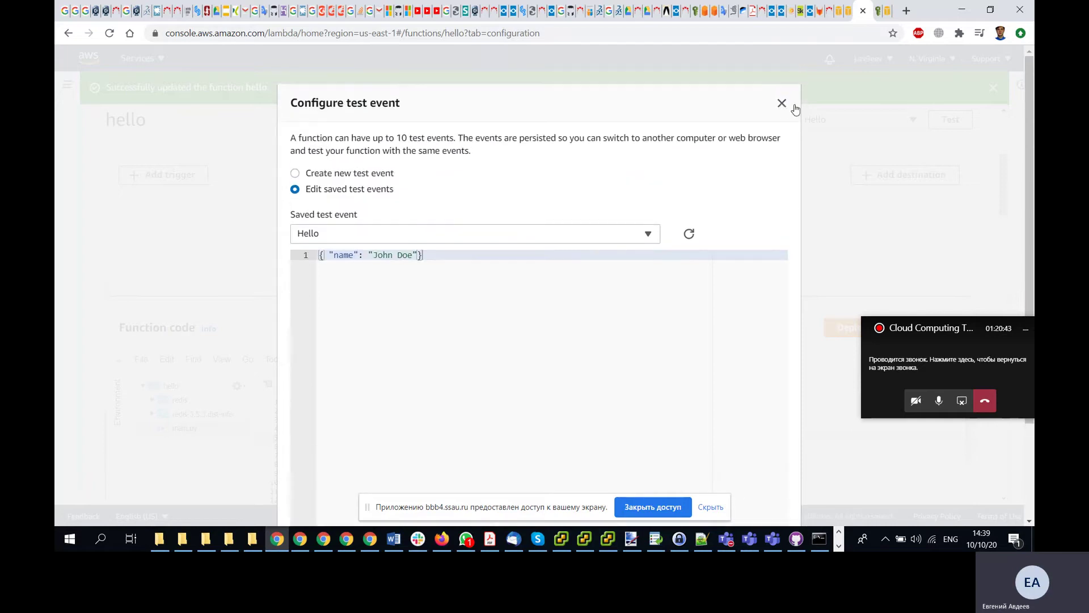
pyautogui.click(782, 102)
# - Begin a new test event named Empty
pyautogui.click(905, 126)
pyautogui.click(840, 185)
pyautogui.click(319, 174)
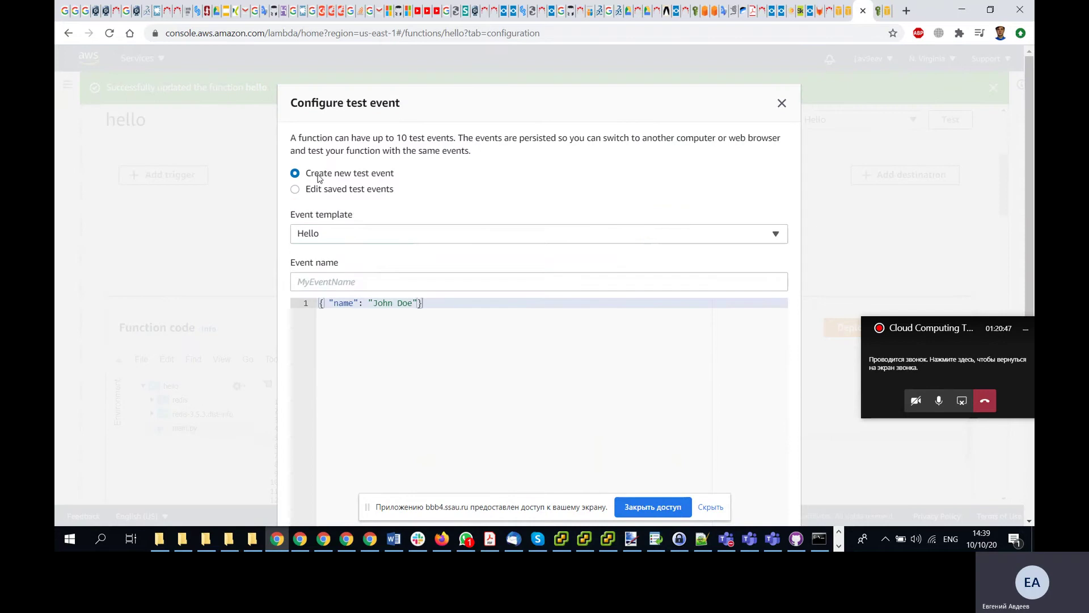
pyautogui.click(345, 241)
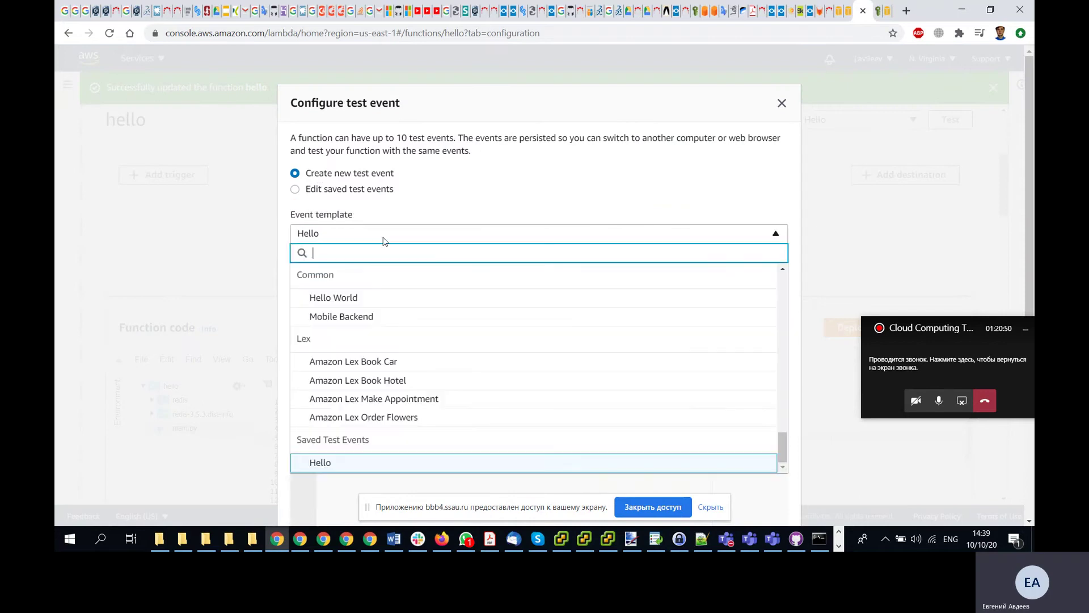
pyautogui.write('Emp')
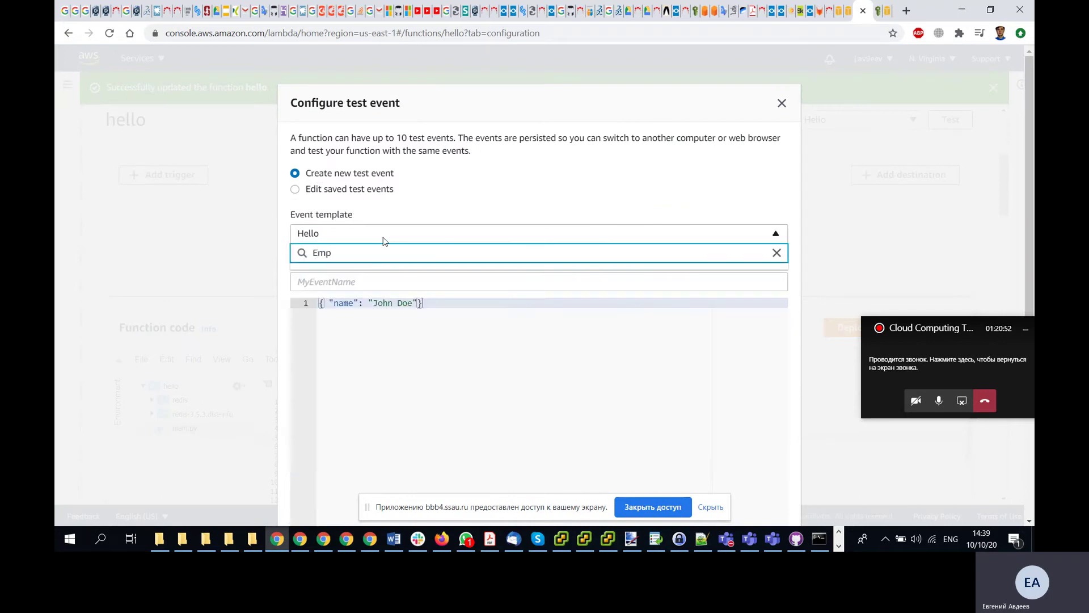
pyautogui.click(349, 281)
pyautogui.write('Empty')
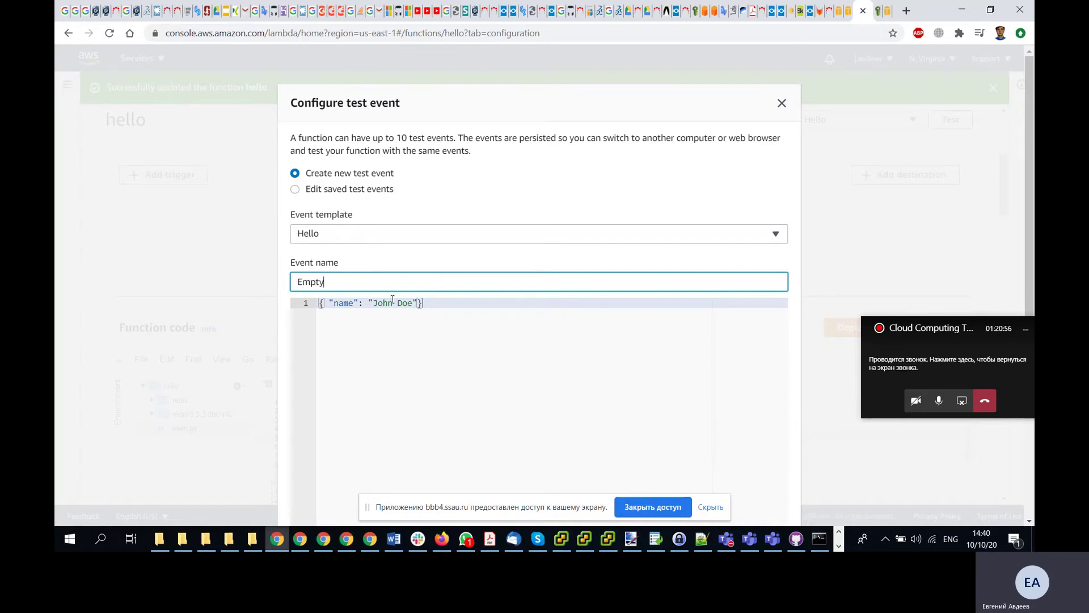
# - Reduce the event JSON to {}, create Empty, and run the function with it
pyautogui.moveTo(419, 303); pyautogui.dragTo(324, 307)
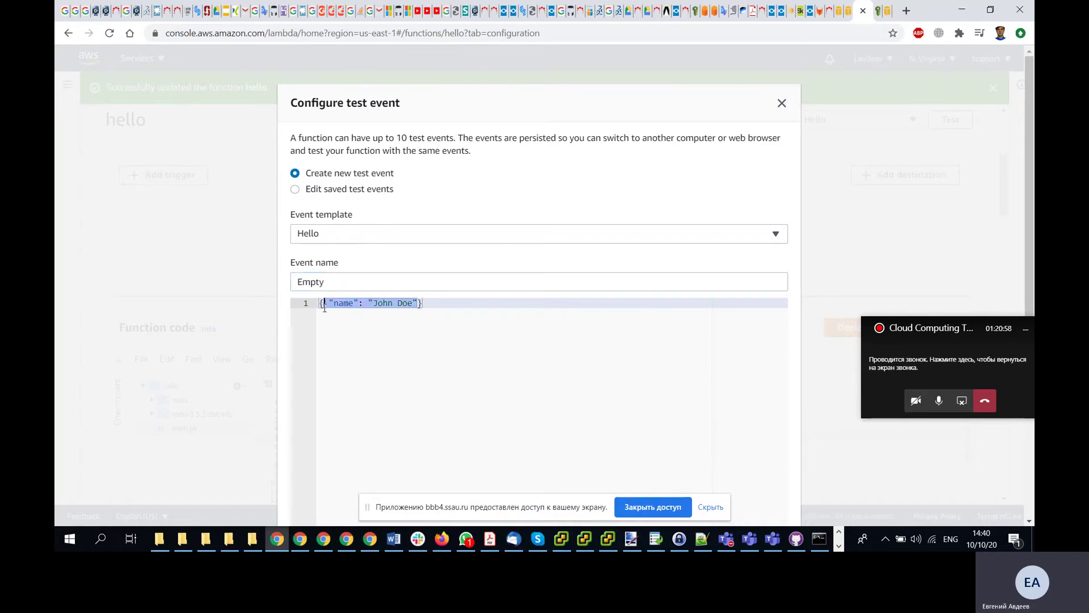
pyautogui.press('BackSpace')
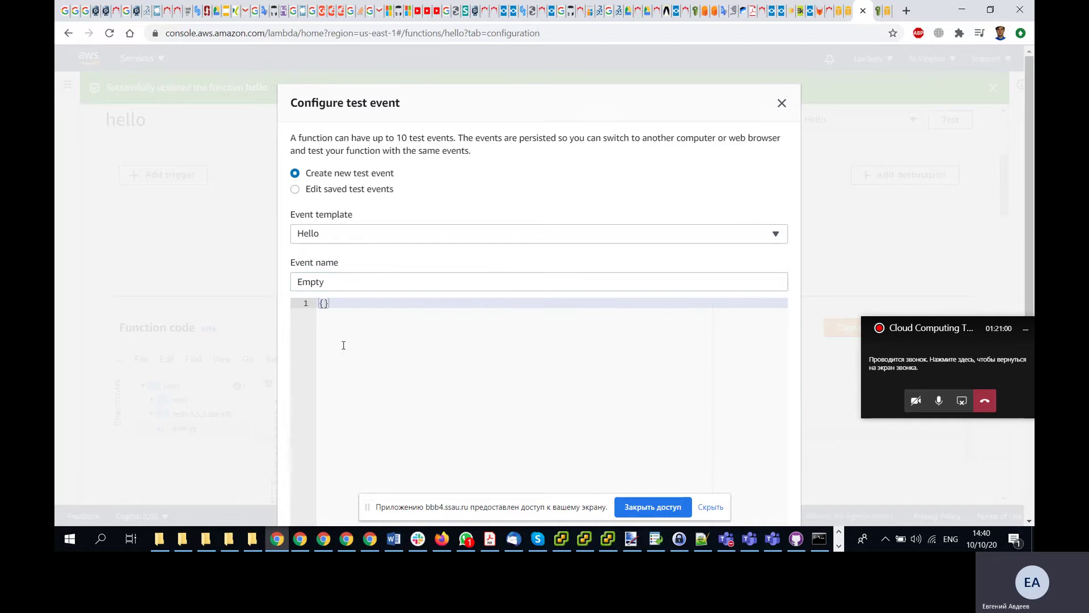
pyautogui.scroll(-2, 354, 338)
pyautogui.scroll(-1, 354, 338)
pyautogui.click(766, 473)
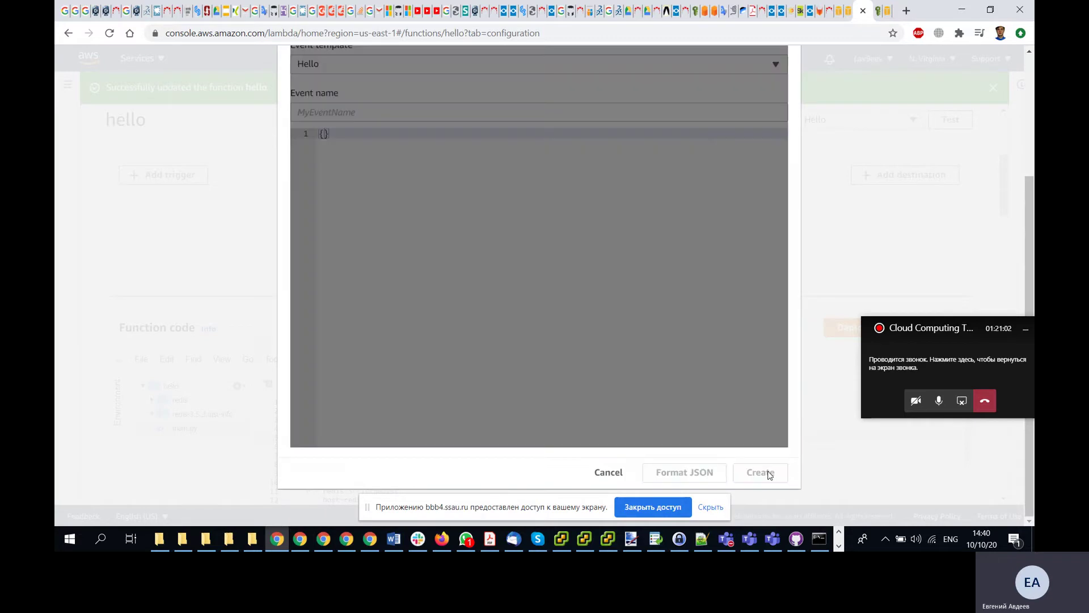
pyautogui.click(950, 121)
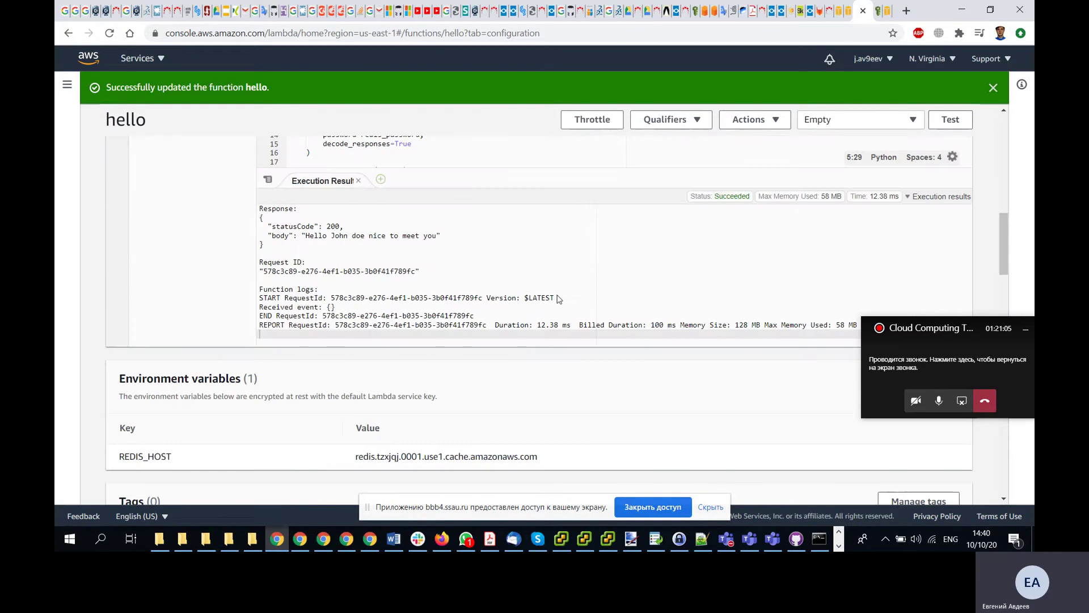
pyautogui.scroll(1, 340, 316)
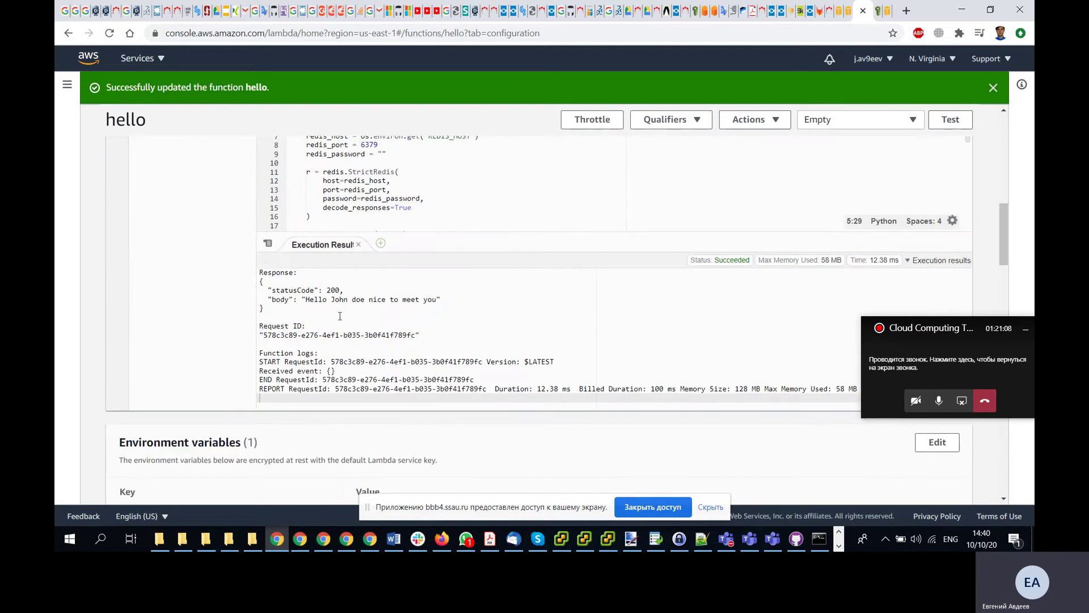
pyautogui.scroll(1, 327, 312)
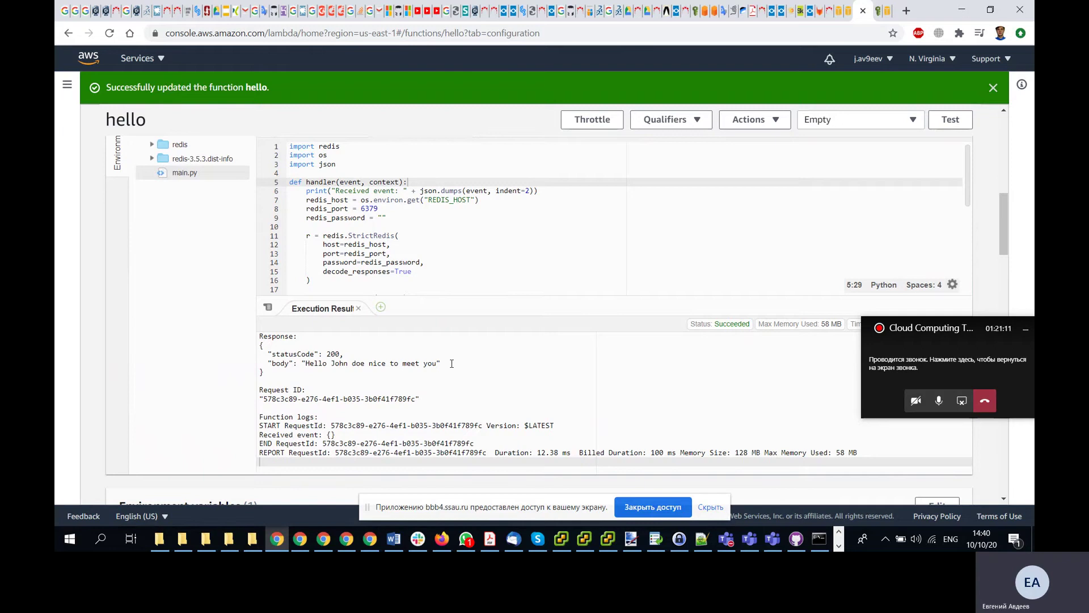
pyautogui.hotkey('alt', 'Tab')
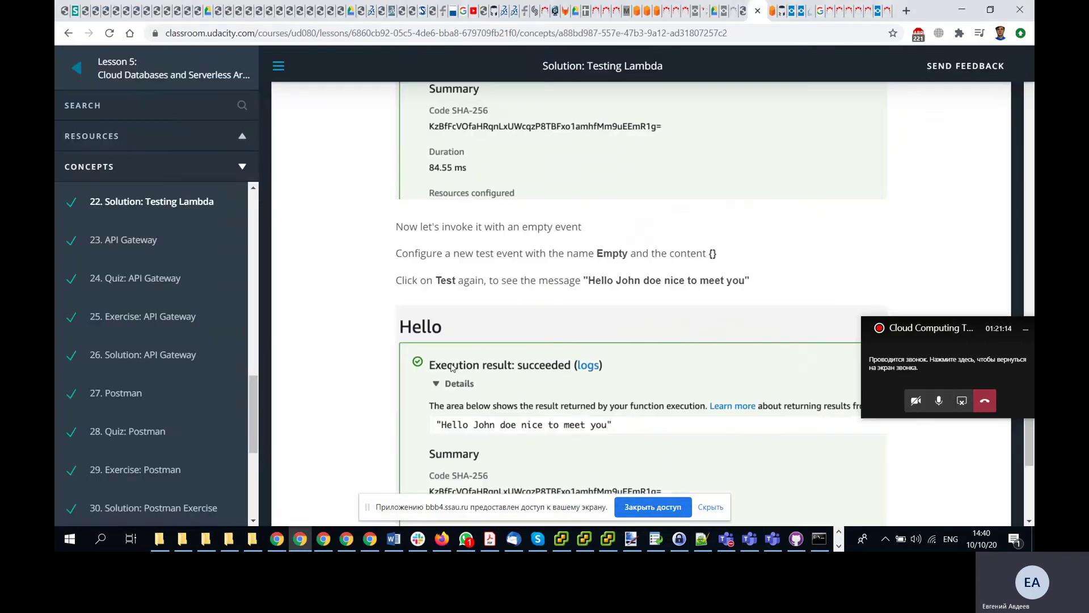
pyautogui.hotkey('alt', 'Tab')
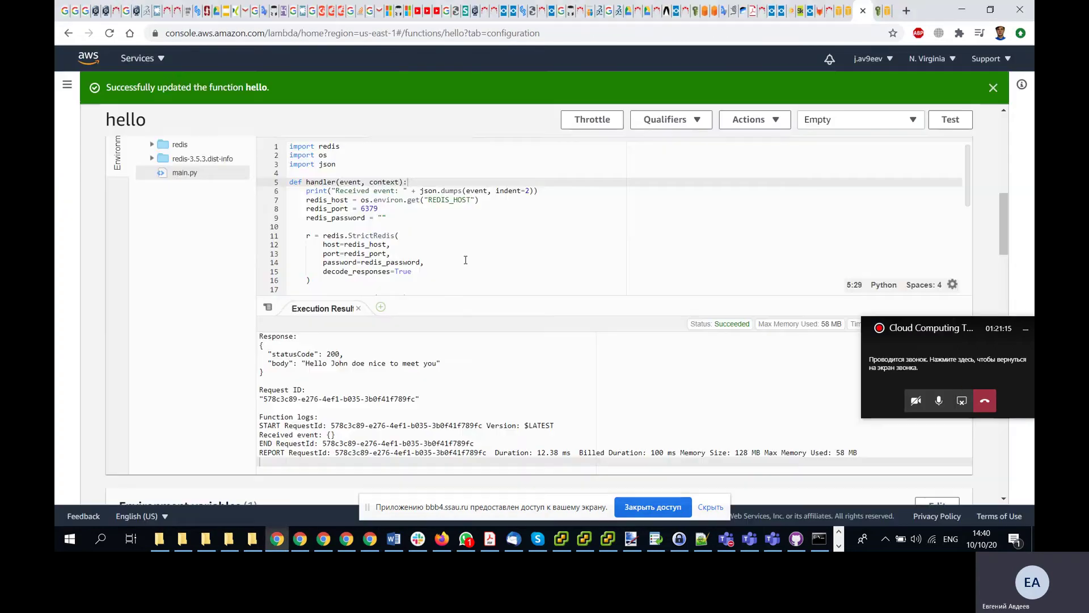
pyautogui.scroll(3, 466, 260)
pyautogui.scroll(-1, 475, 327)
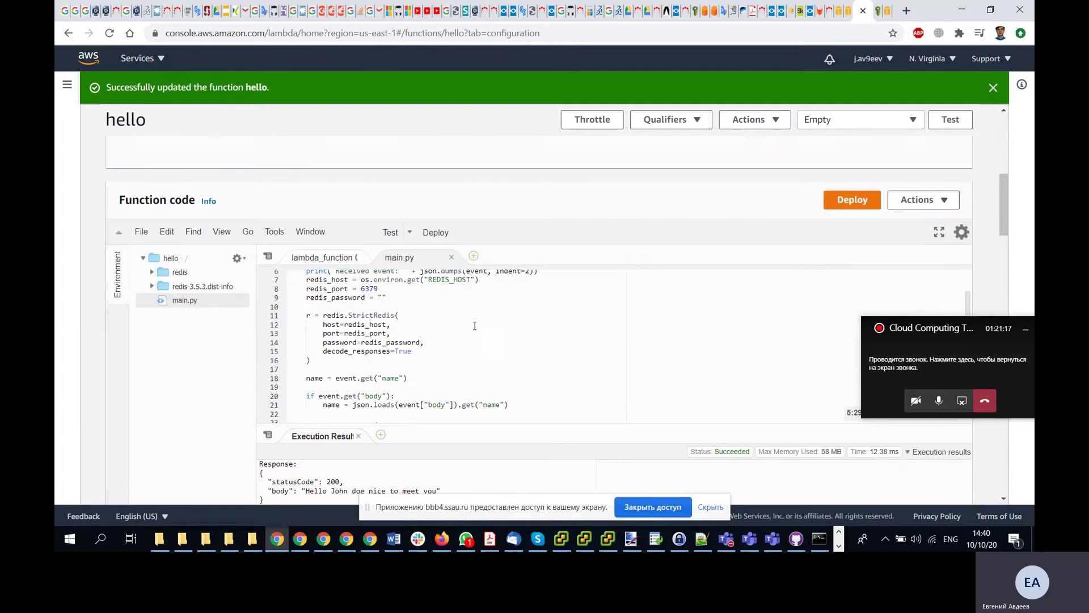
pyautogui.scroll(1, 475, 326)
pyautogui.scroll(-1, 208, 339)
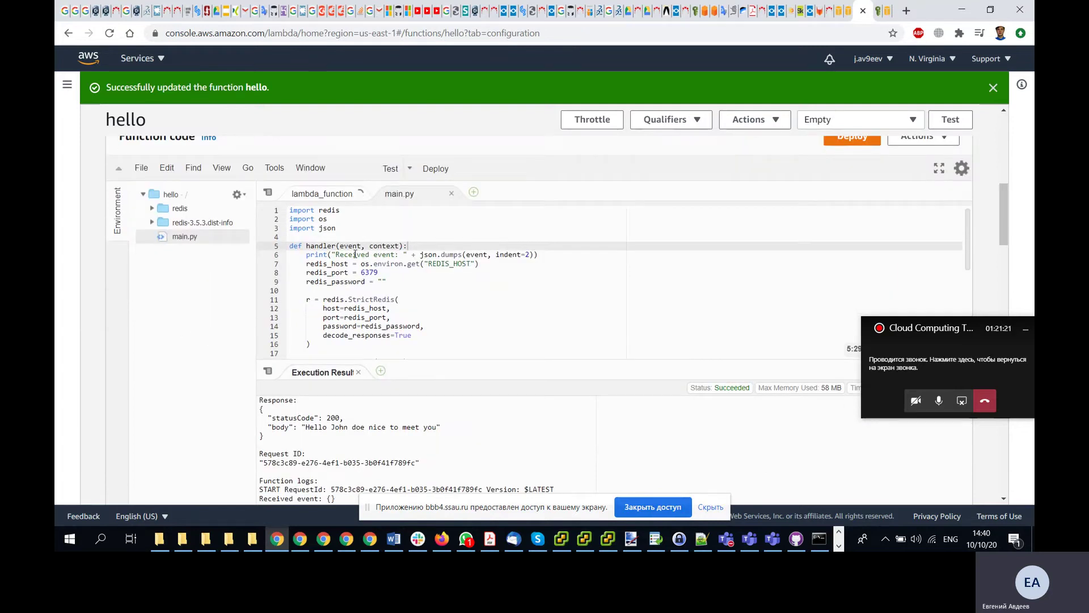
pyautogui.scroll(-1, 384, 278)
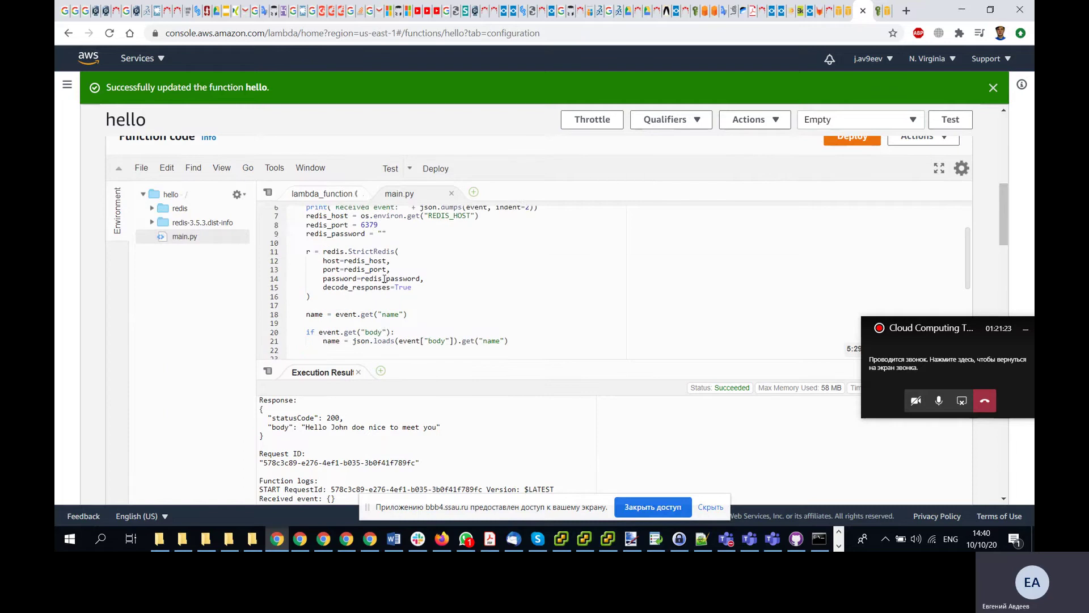
pyautogui.scroll(-1, 384, 278)
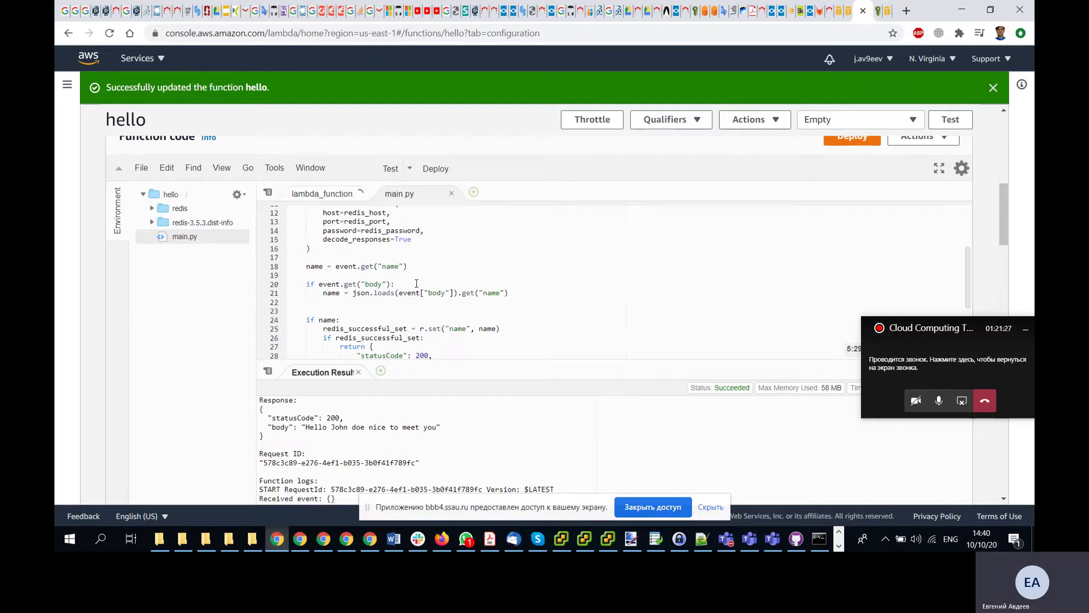
pyautogui.scroll(-1, 417, 283)
pyautogui.scroll(-1, 416, 283)
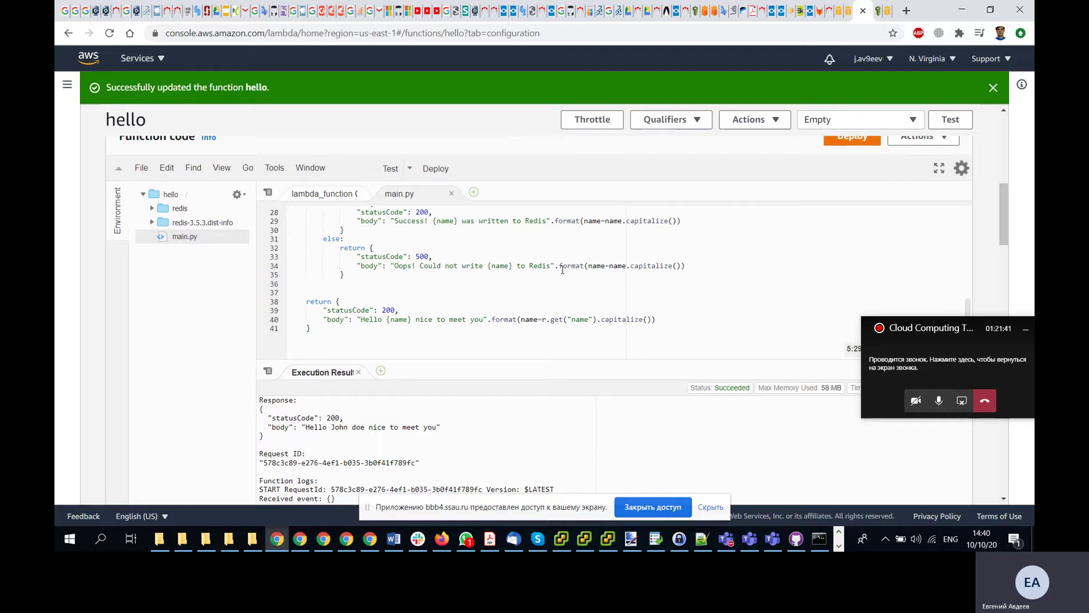
pyautogui.moveTo(356, 320); pyautogui.dragTo(399, 320)
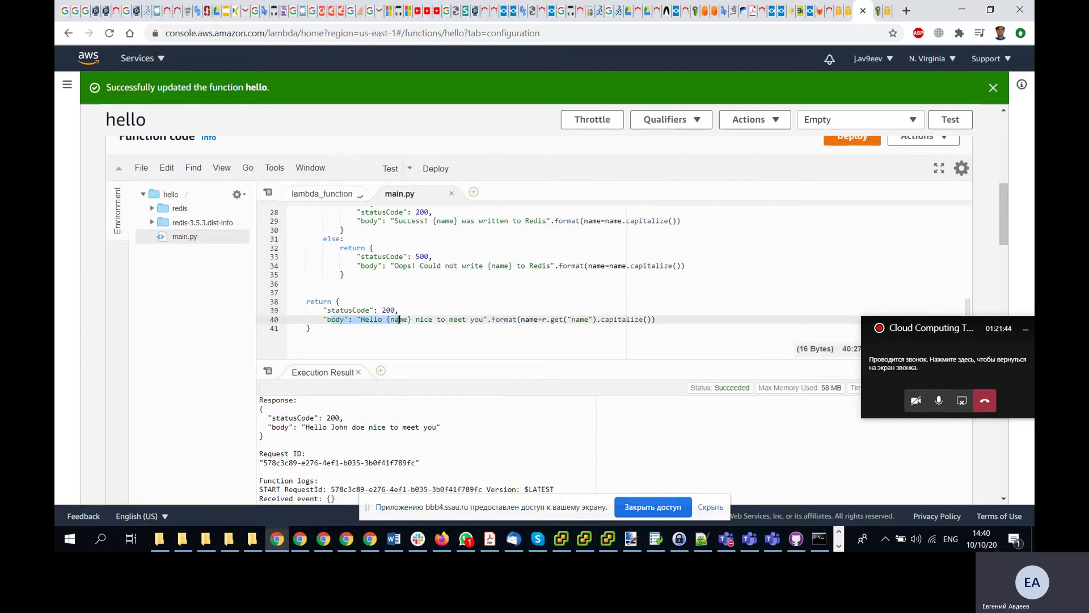
pyautogui.scroll(2, 399, 320)
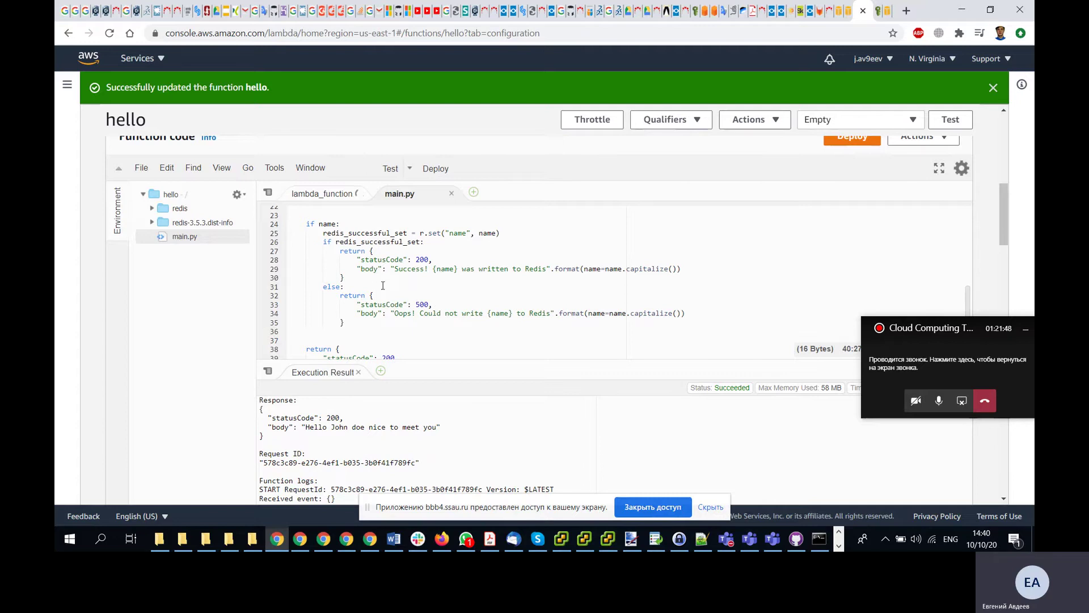
pyautogui.scroll(-2, 375, 288)
pyautogui.click(430, 319)
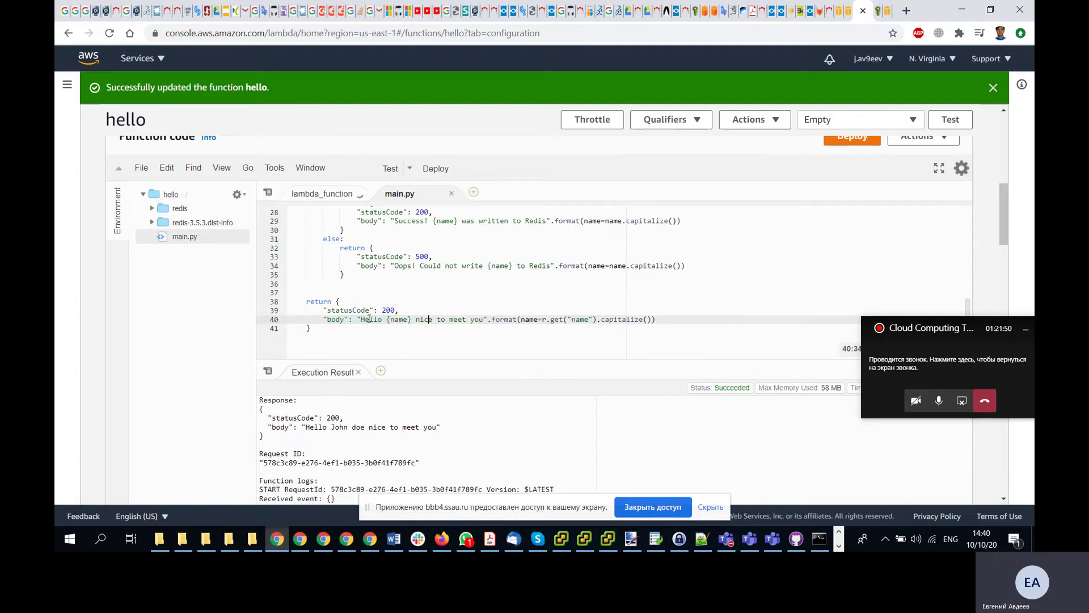
pyautogui.moveTo(386, 320); pyautogui.dragTo(415, 318)
pyautogui.click(439, 320)
pyautogui.scroll(-2, 471, 320)
pyautogui.scroll(-3, 470, 320)
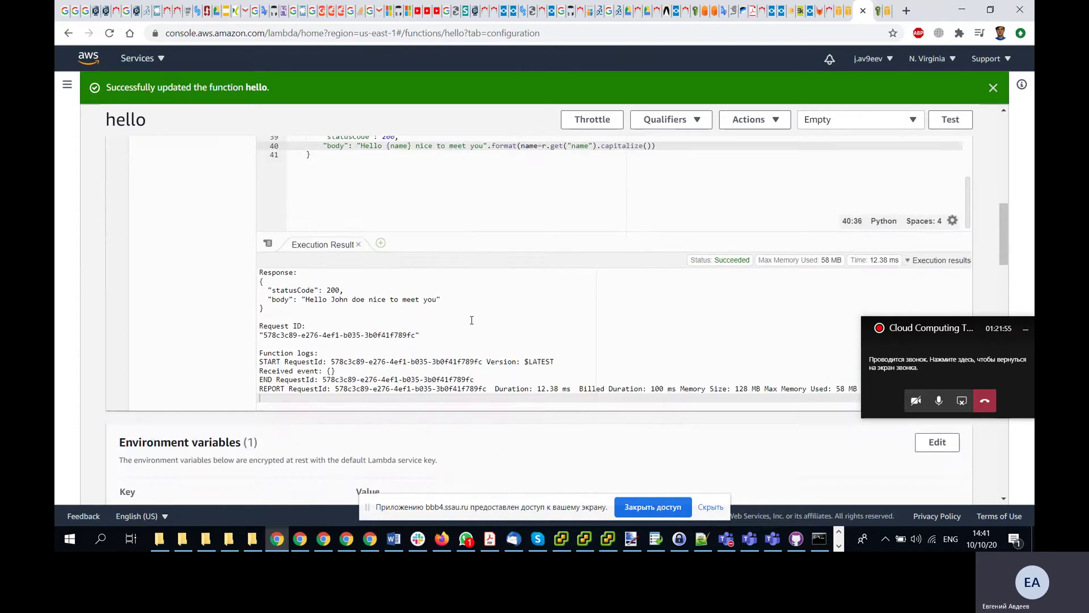
pyautogui.scroll(5, 448, 321)
pyautogui.click(361, 425)
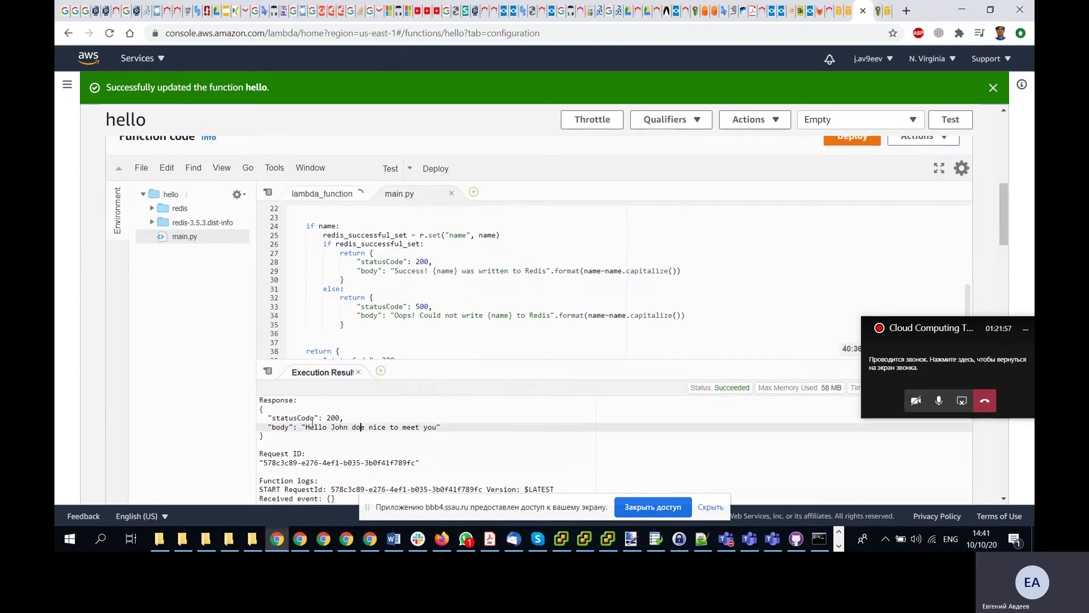
pyautogui.moveTo(305, 427); pyautogui.dragTo(349, 429)
pyautogui.hotkey('alt', 'Tab')
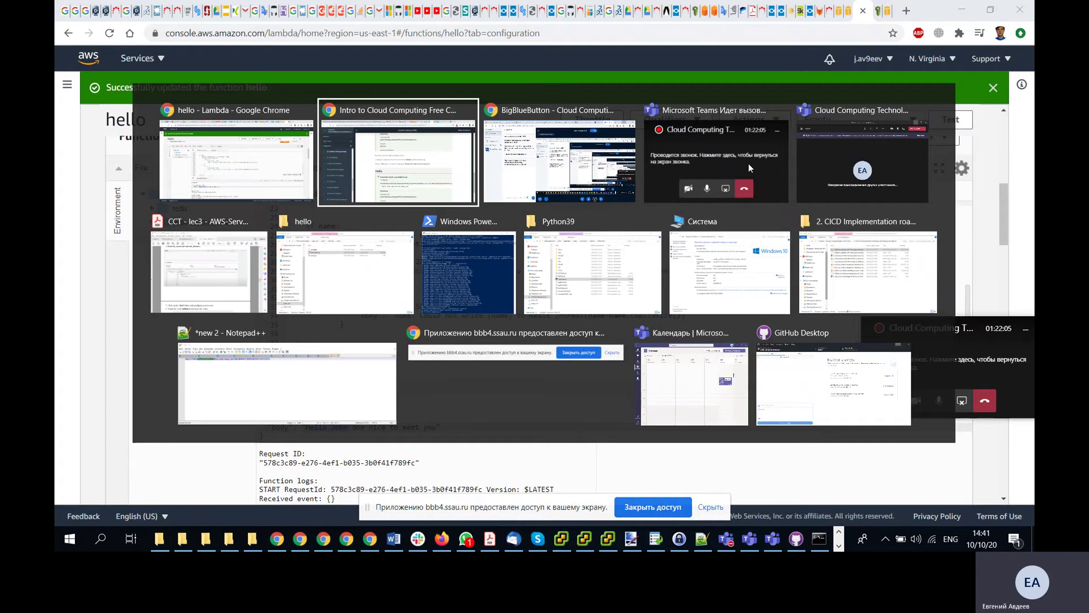
pyautogui.scroll(-3, 605, 295)
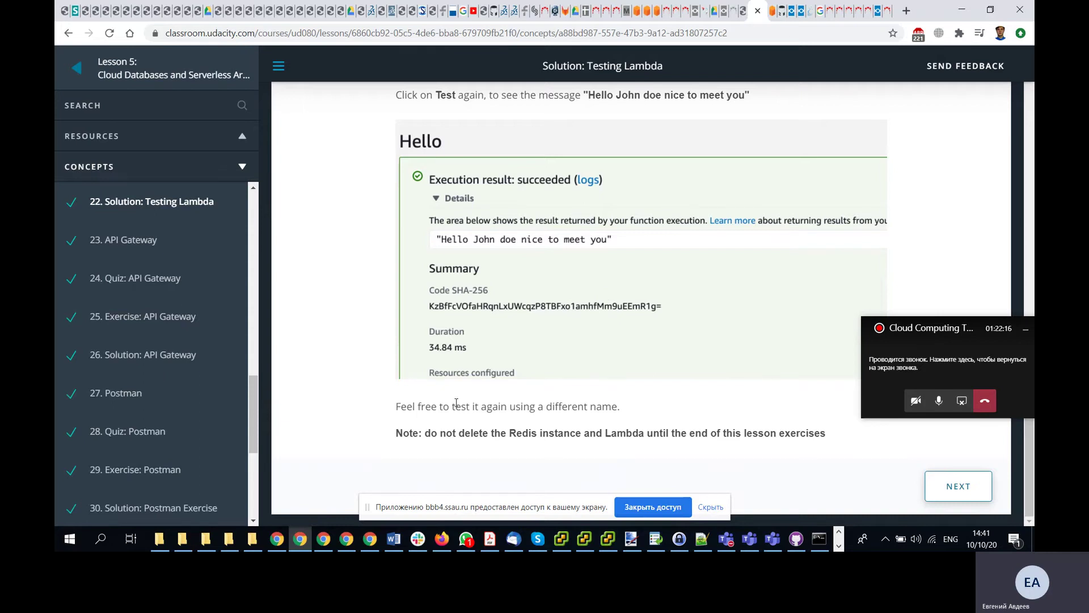
pyautogui.hotkey('alt', 'Tab')
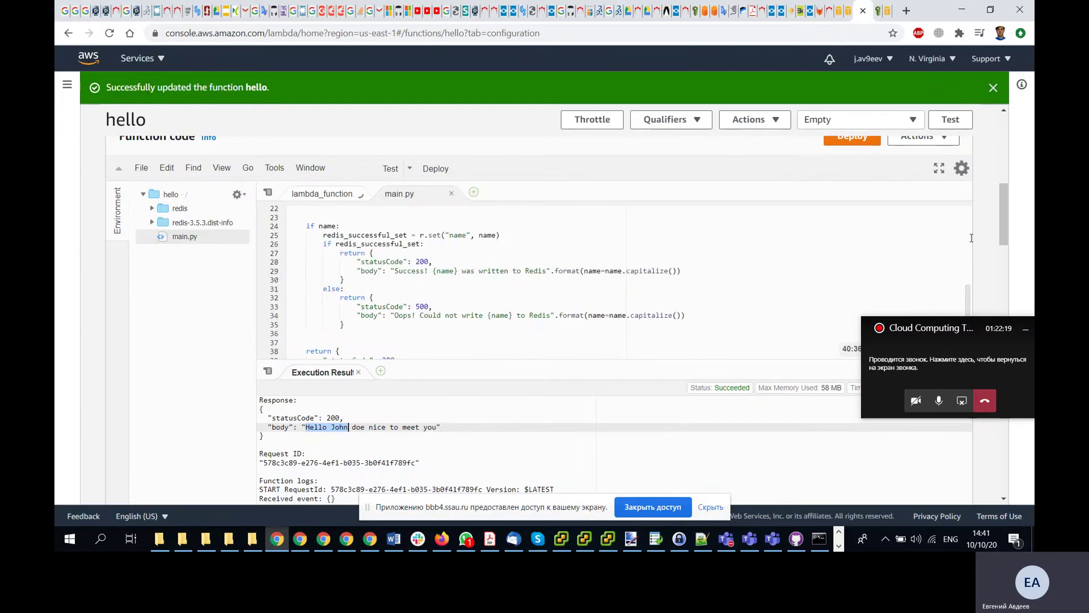
# - Keep Hello selected as the current test event after briefly opening its settings
pyautogui.click(905, 120)
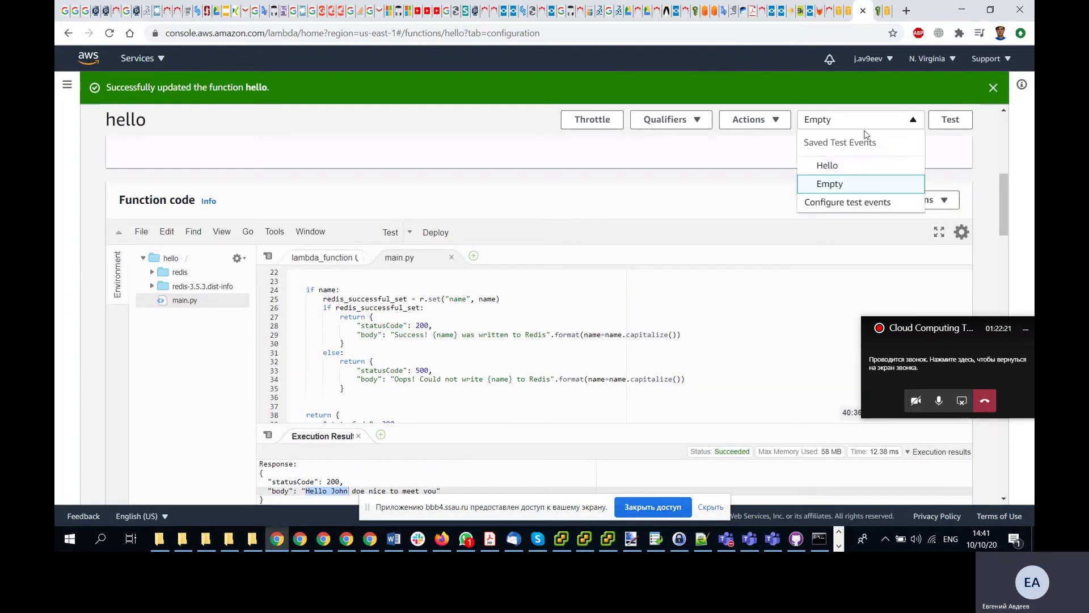
pyautogui.click(837, 168)
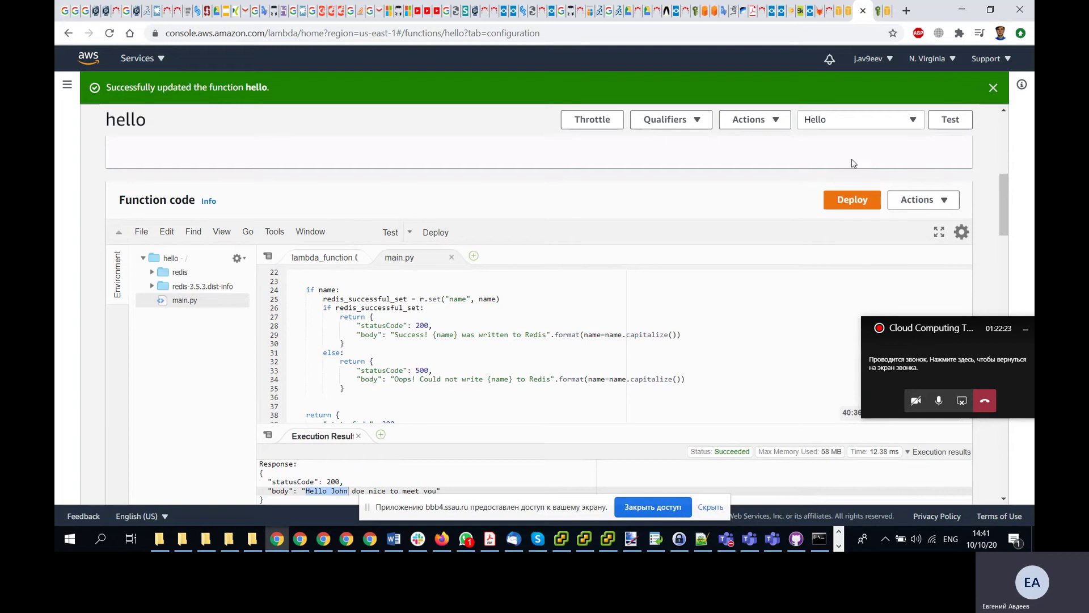
pyautogui.click(912, 120)
pyautogui.click(842, 206)
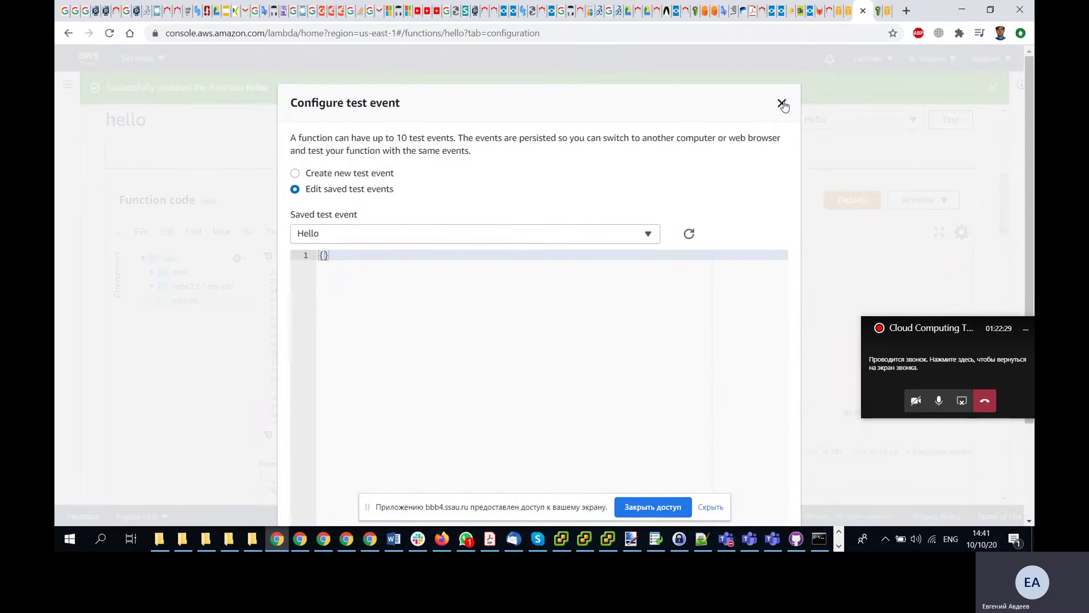
pyautogui.click(782, 103)
pyautogui.click(906, 124)
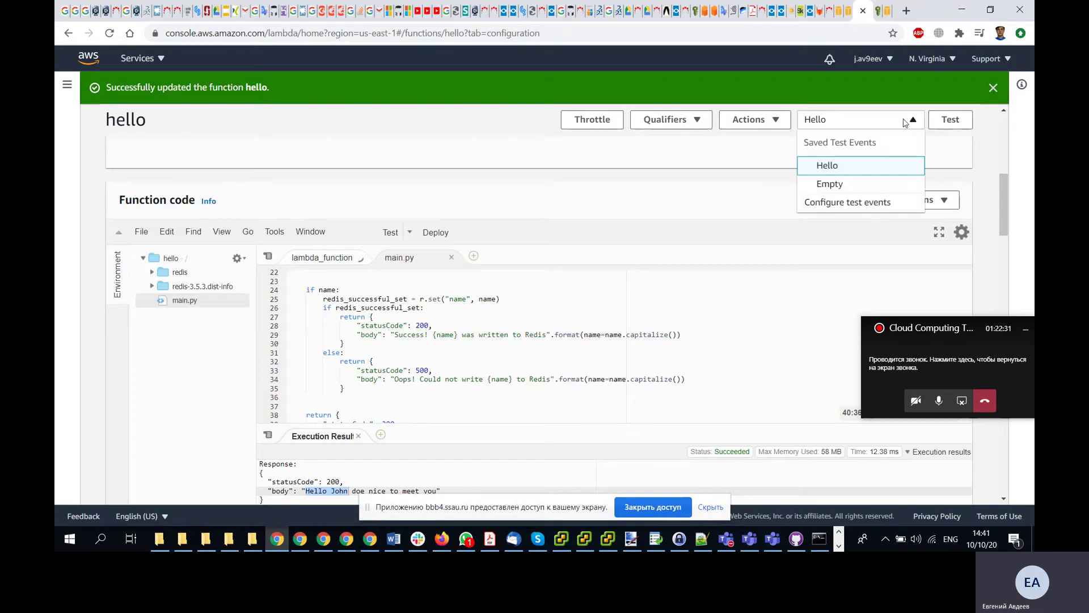
pyautogui.click(828, 167)
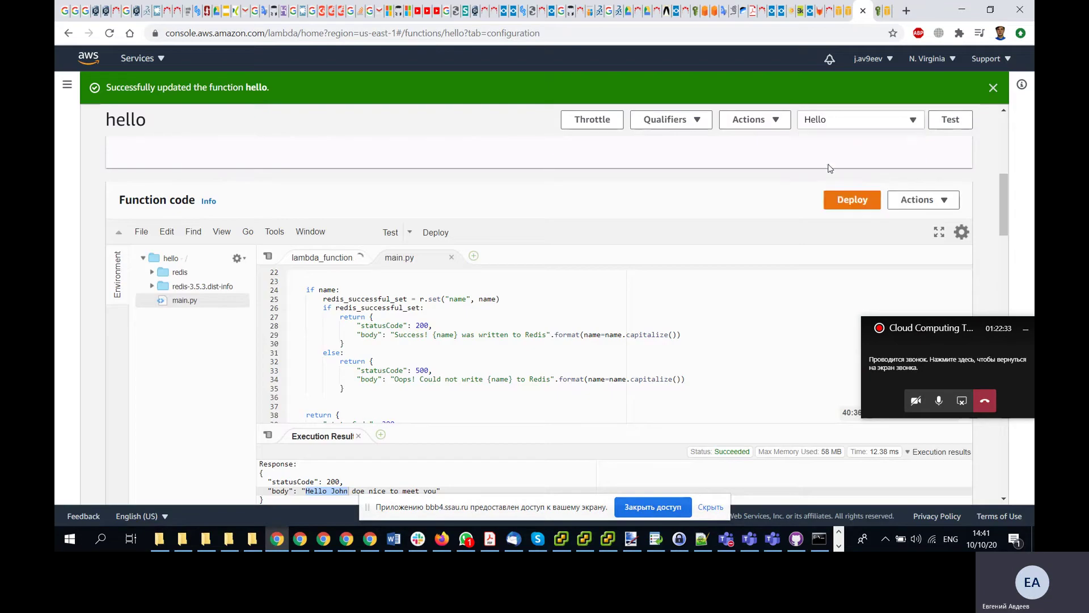
pyautogui.scroll(-5, 235, 276)
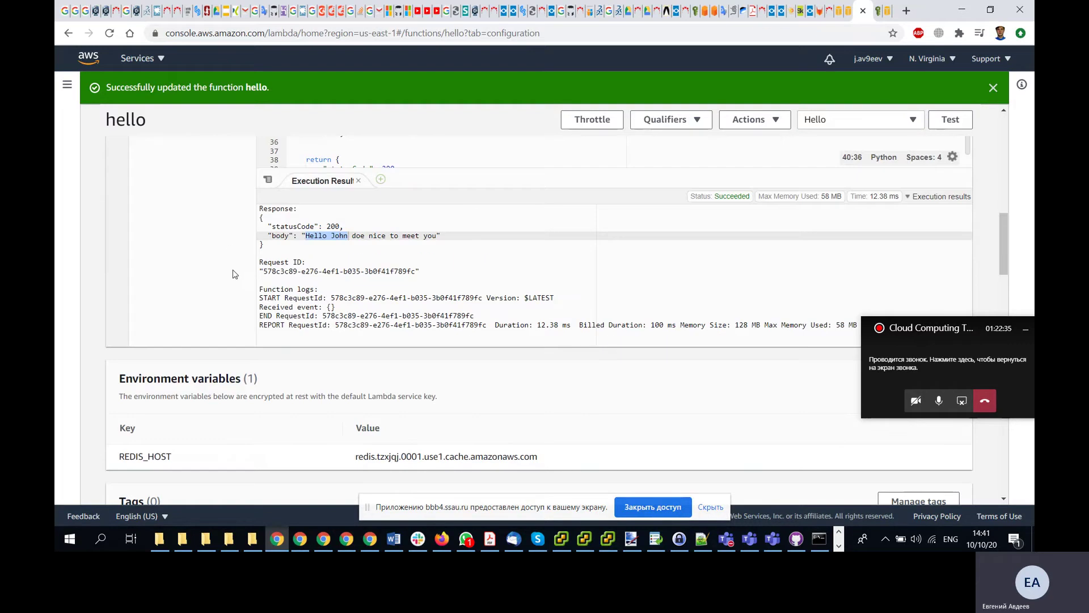
pyautogui.scroll(5, 234, 275)
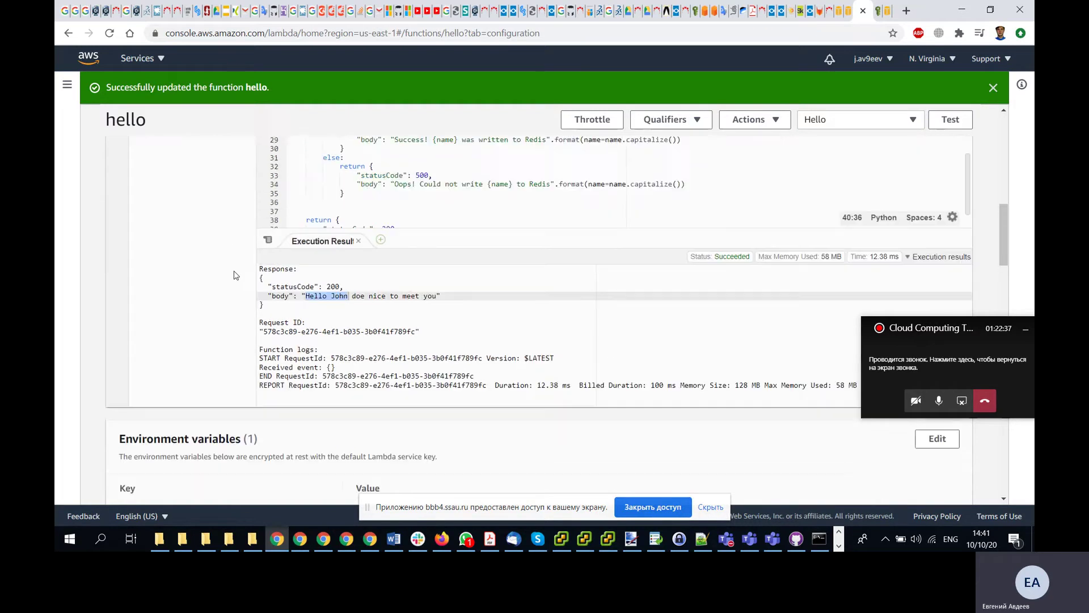
# - Open the test event settings and load the saved Hello event's JSON
pyautogui.click(912, 121)
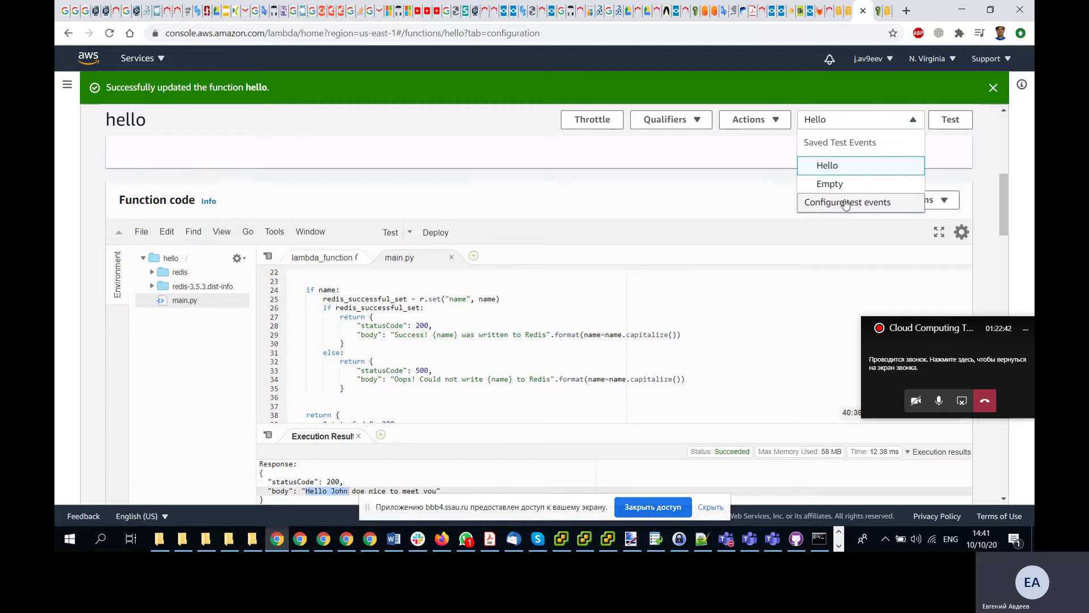
pyautogui.click(845, 205)
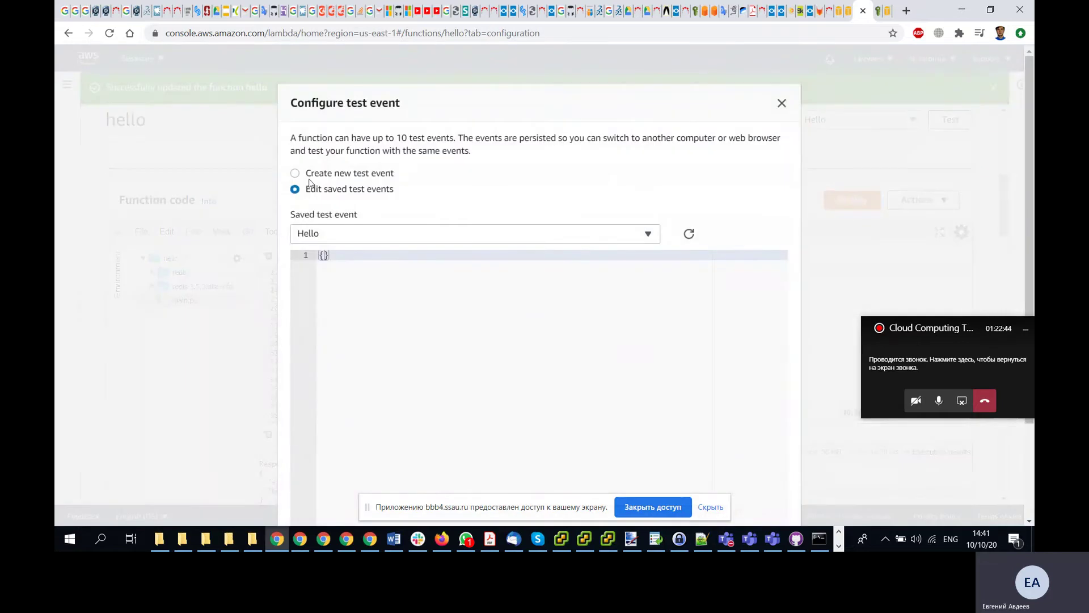
pyautogui.click(386, 237)
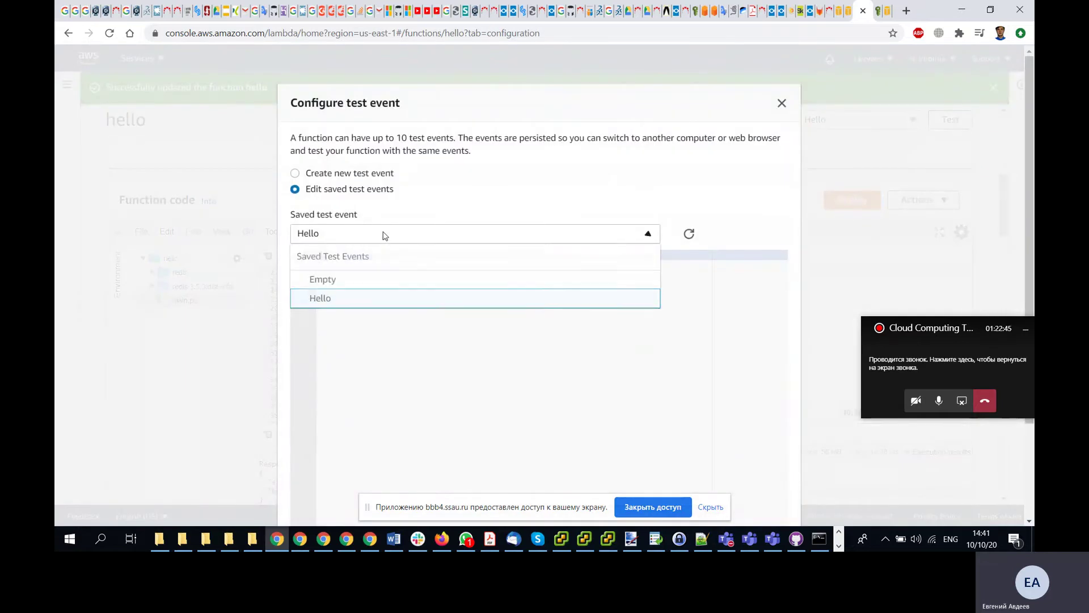
pyautogui.click(368, 280)
pyautogui.click(360, 235)
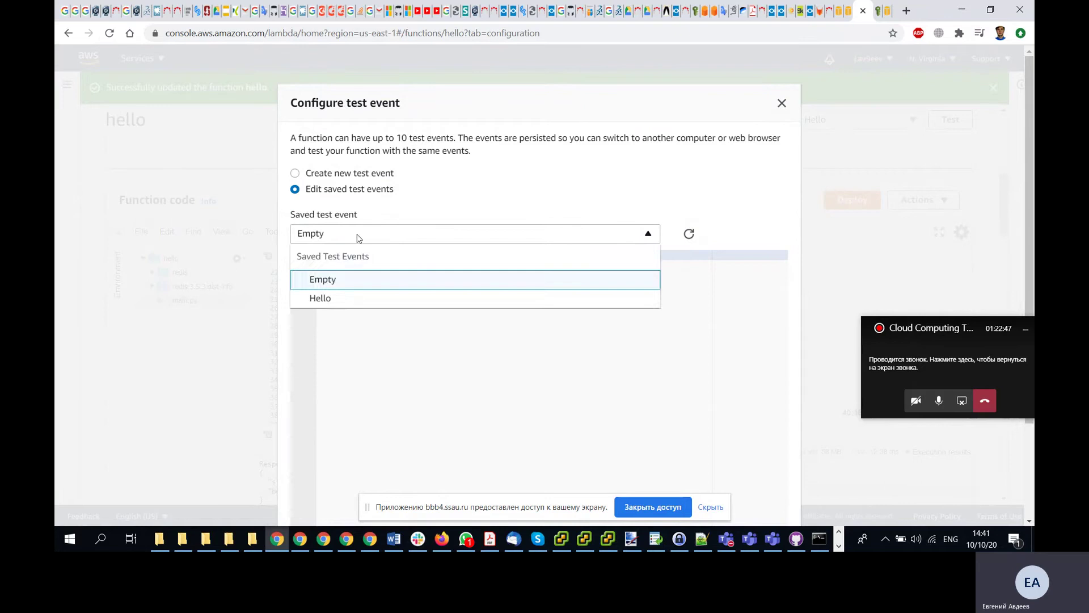
pyautogui.click(347, 294)
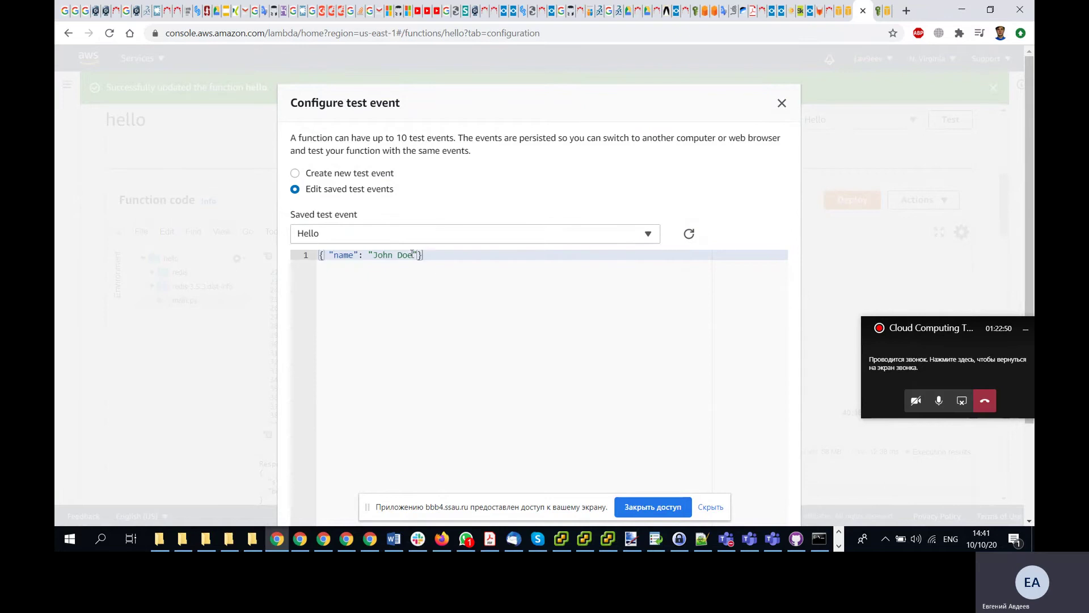
# - Change the name value to 'Jon Snow' and save the Hello event
pyautogui.moveTo(413, 254); pyautogui.dragTo(374, 254)
pyautogui.write('Jon Snow')
pyautogui.scroll(-2, 287, 188)
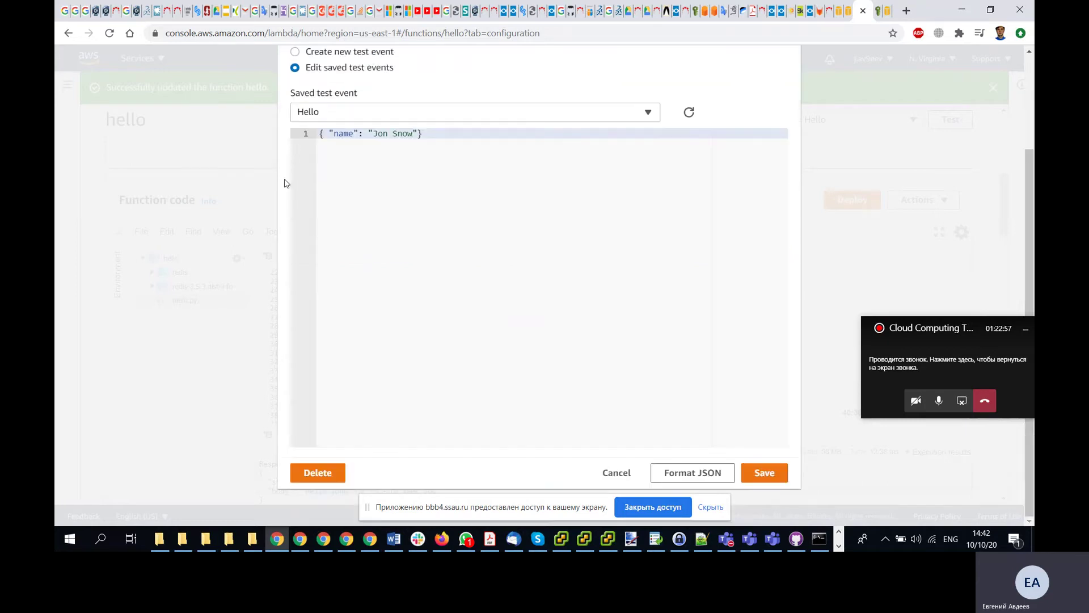
pyautogui.click(765, 472)
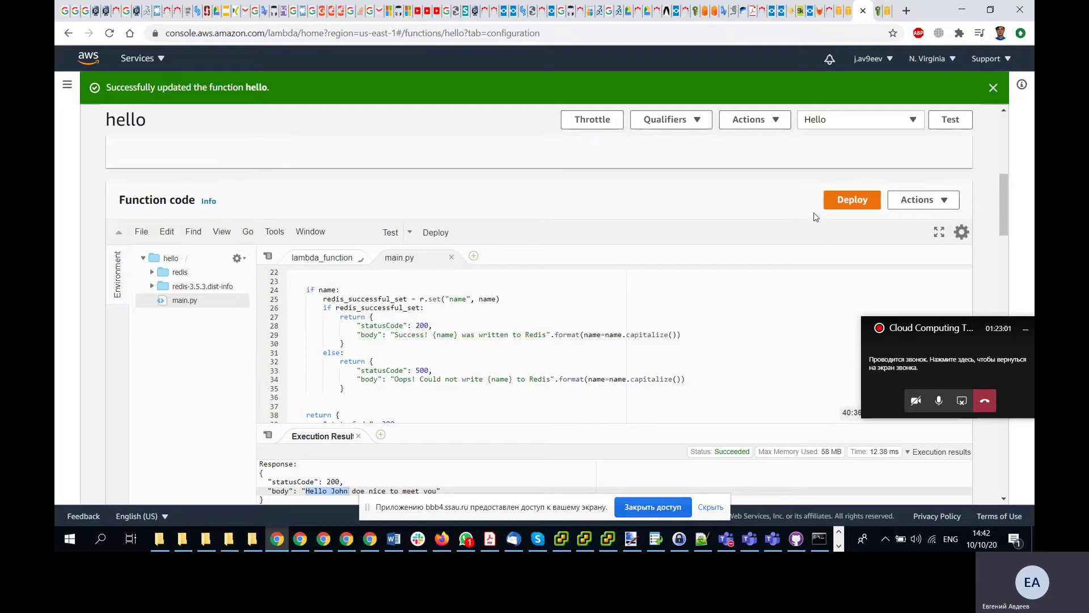
# - Run the function with the Hello event, writing Jon Snow to Redis
pyautogui.click(951, 121)
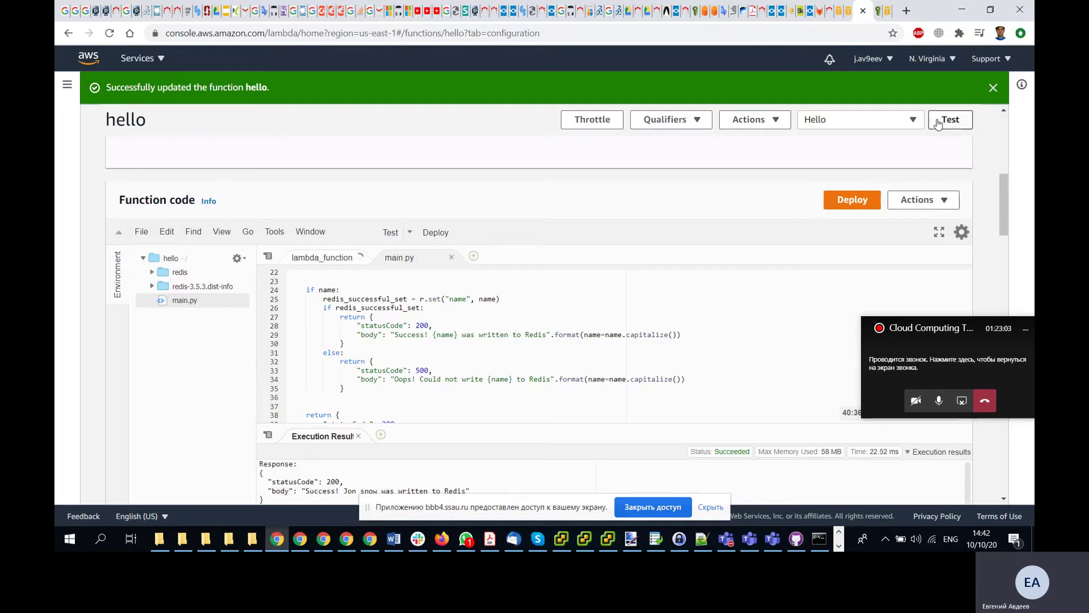
pyautogui.scroll(-2, 214, 257)
pyautogui.scroll(-1, 213, 257)
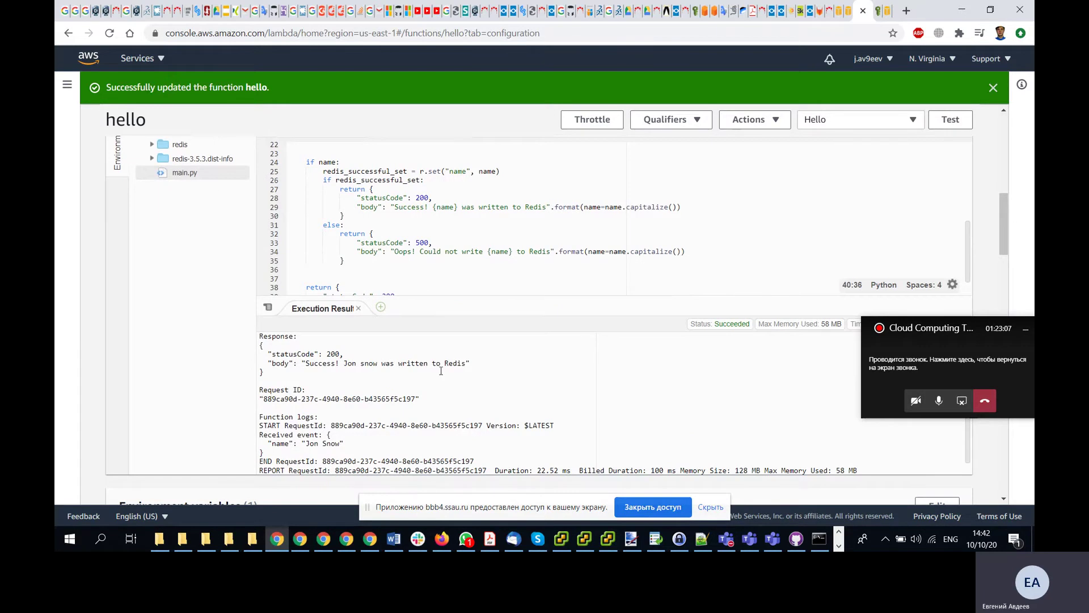
pyautogui.scroll(4, 441, 371)
# - Switch to the Empty test event and review its 'Jon snow' greeting read from Redis
pyautogui.click(862, 120)
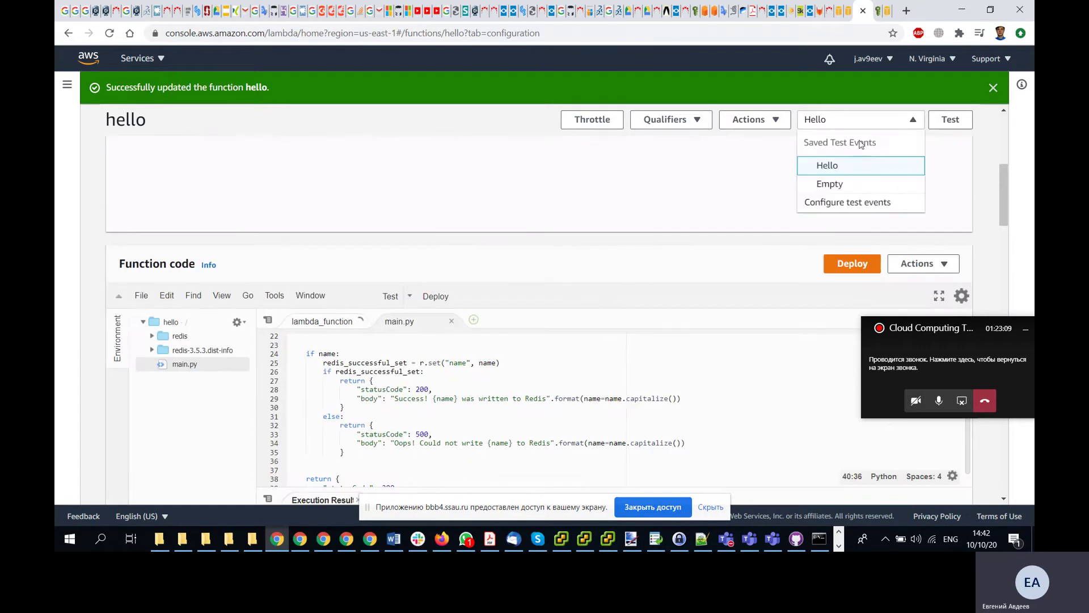
pyautogui.click(842, 185)
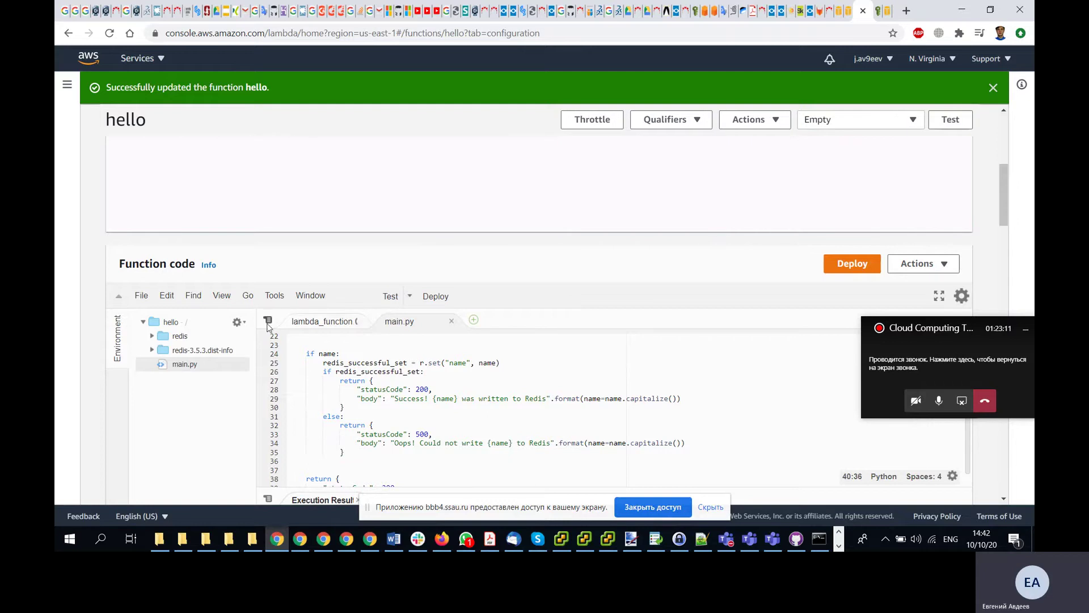
pyautogui.scroll(-5, 227, 346)
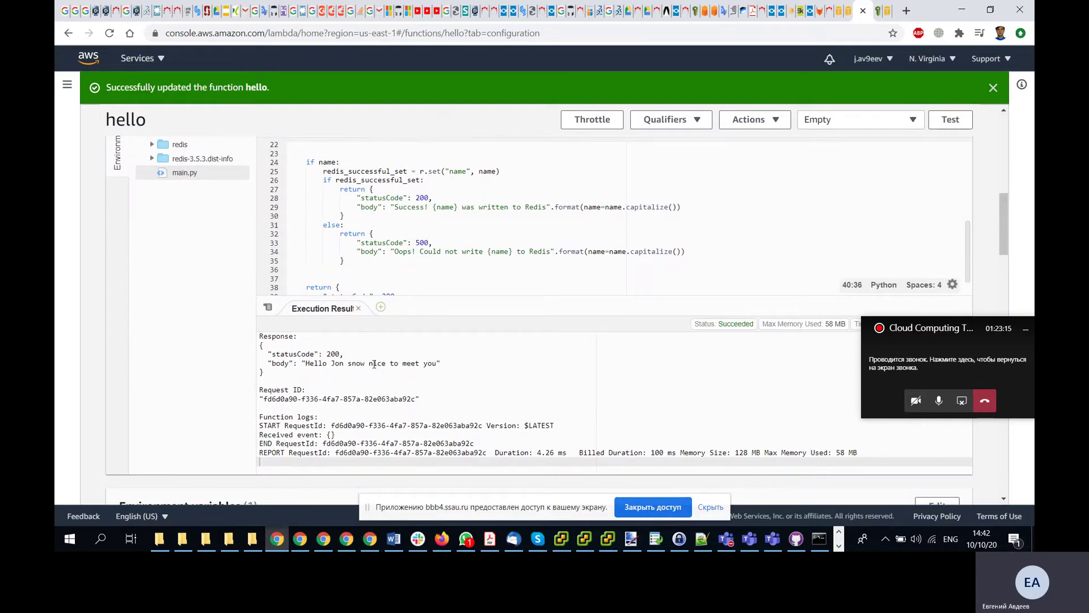
pyautogui.scroll(3, 253, 374)
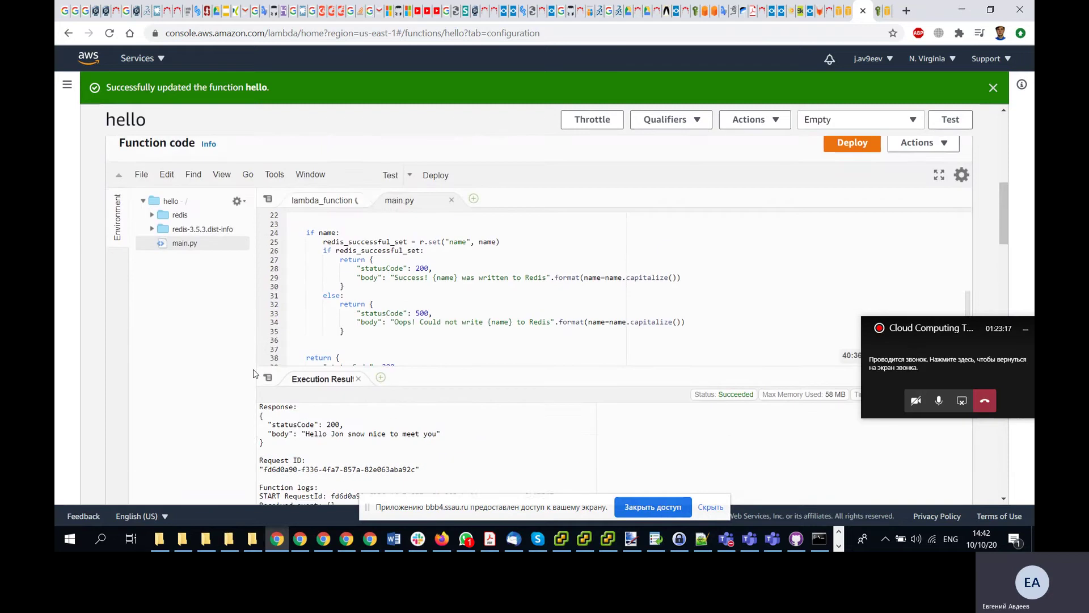
pyautogui.scroll(-2, 254, 373)
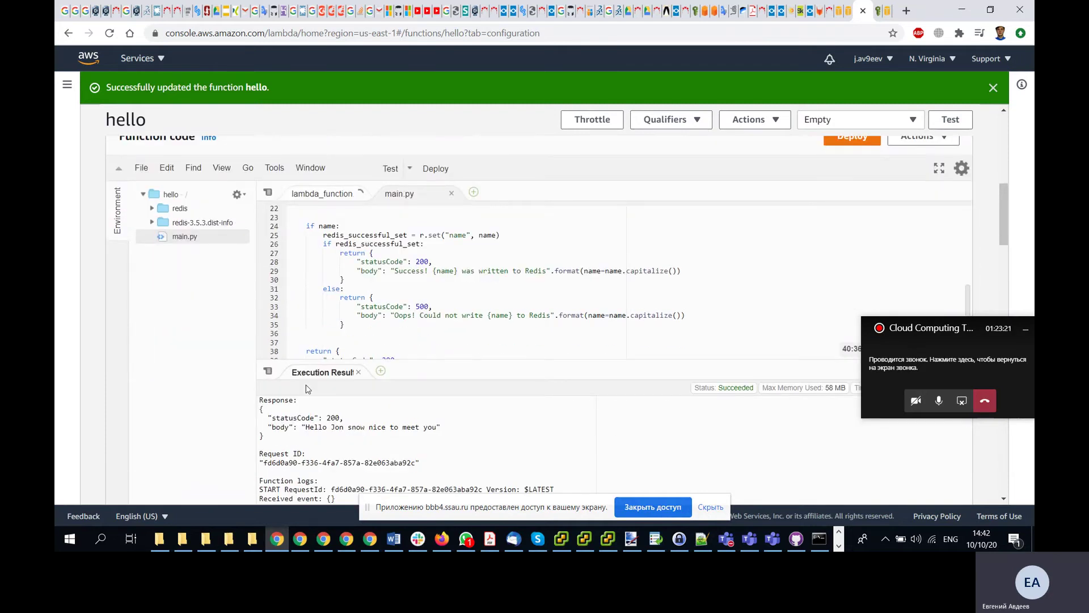
pyautogui.hotkey('alt', 'Tab')
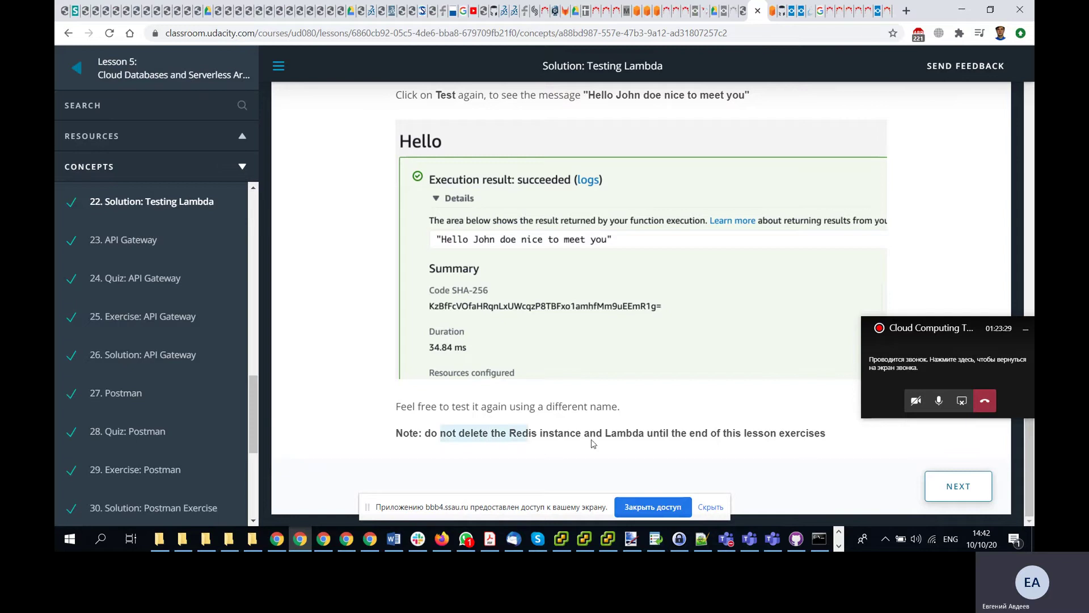
# - Advance through the API Gateway, Quiz and Exercise lessons to 26. Solution: API Gateway
pyautogui.click(959, 486)
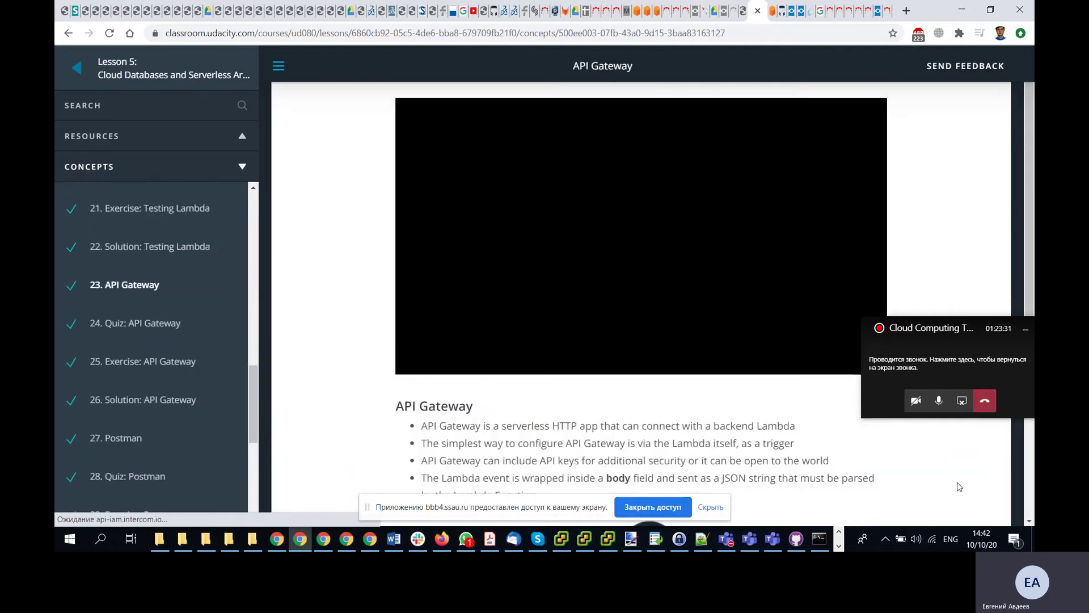
pyautogui.scroll(-5, 410, 327)
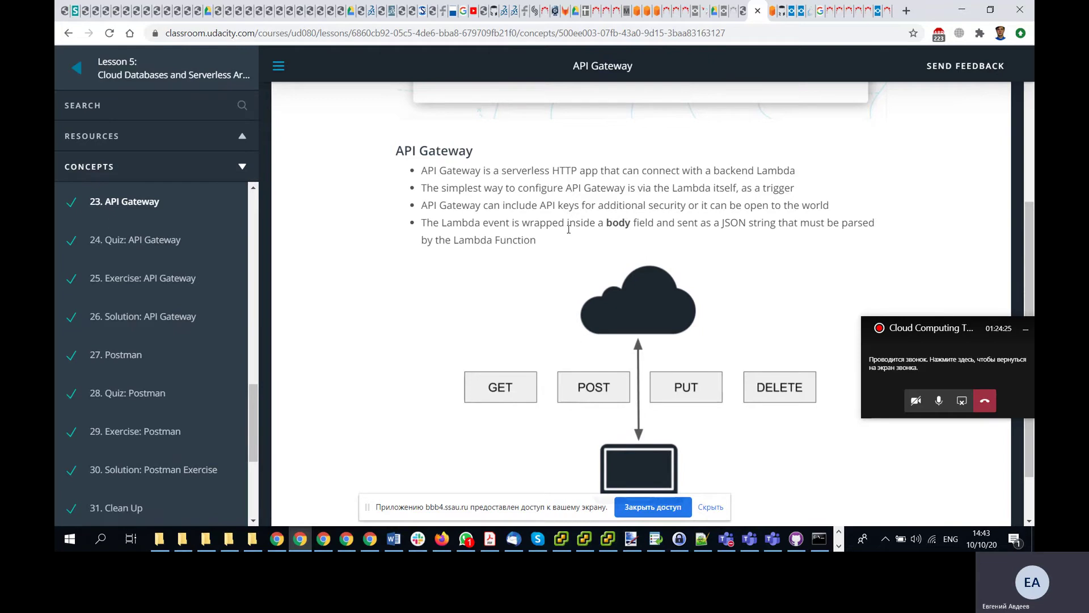
pyautogui.scroll(-1, 524, 220)
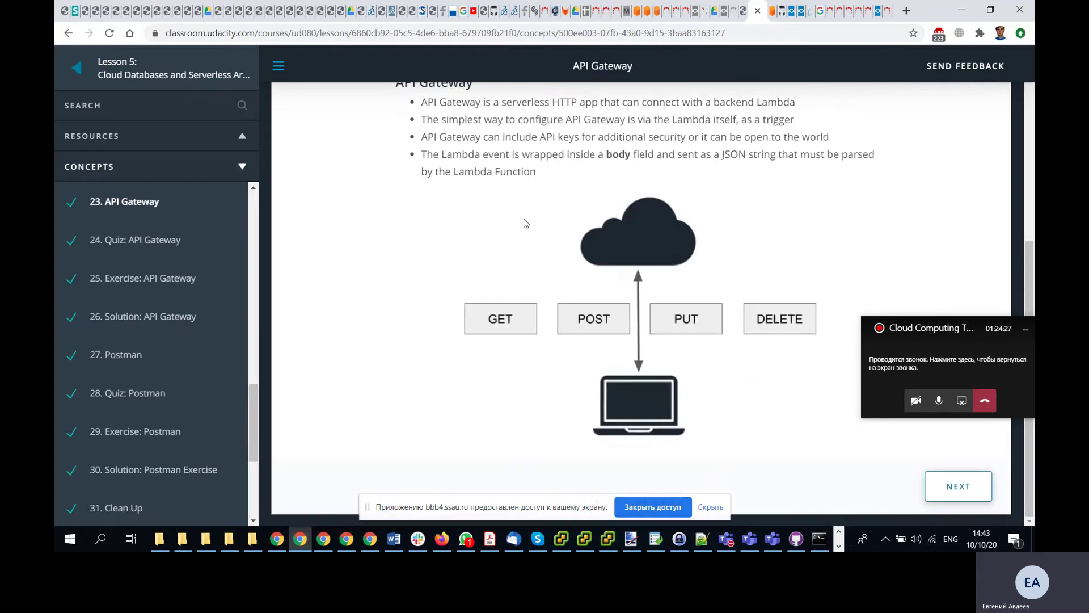
pyautogui.click(957, 486)
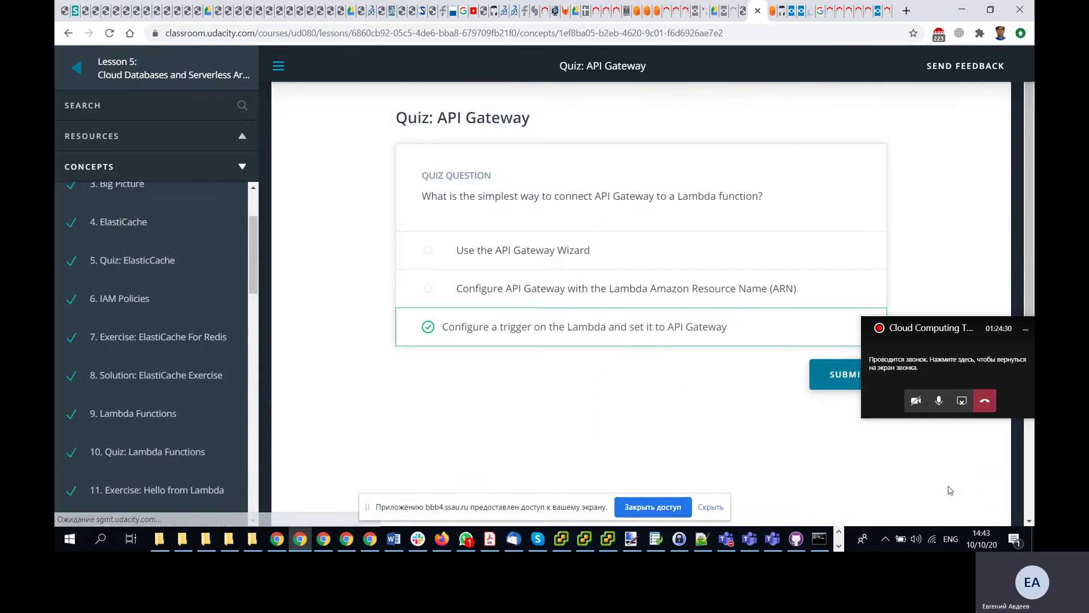
pyautogui.scroll(-4, 765, 419)
pyautogui.click(955, 489)
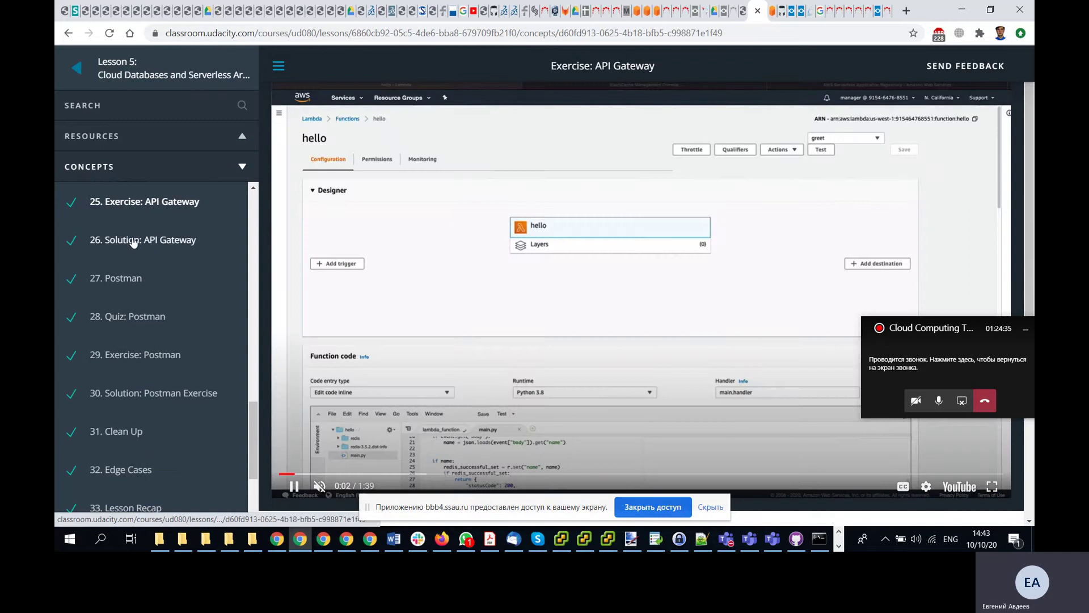
pyautogui.click(149, 240)
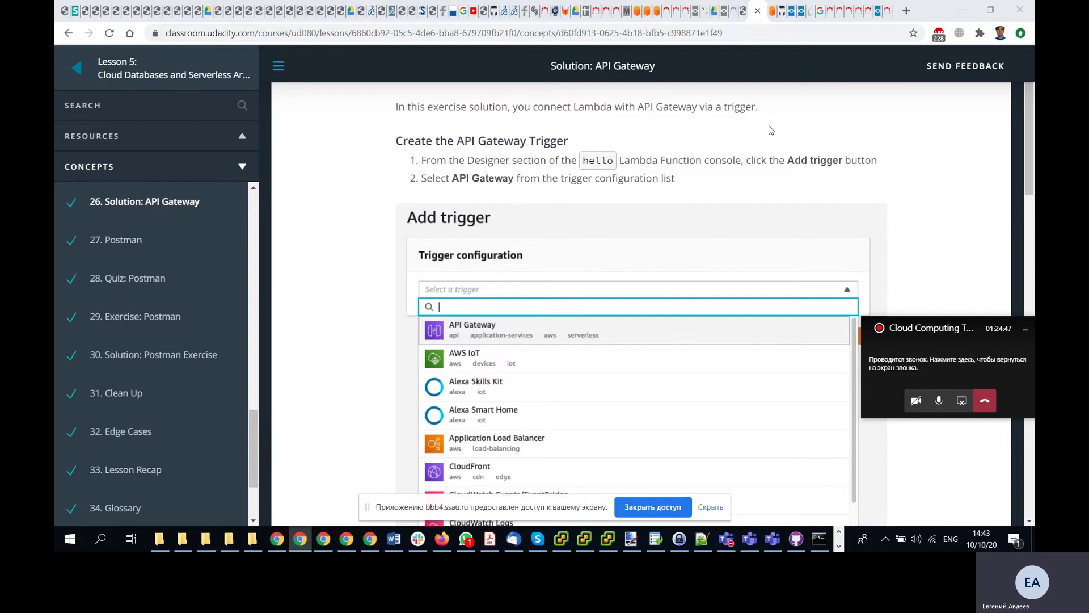
pyautogui.hotkey('alt', 'Tab')
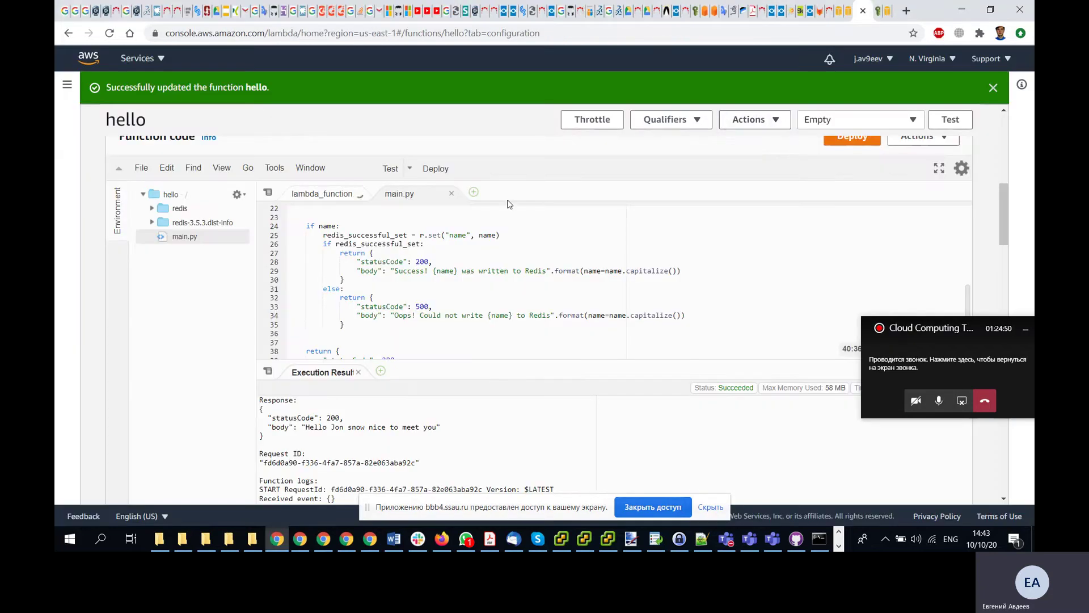
pyautogui.scroll(-10, 510, 205)
pyautogui.scroll(-12, 510, 204)
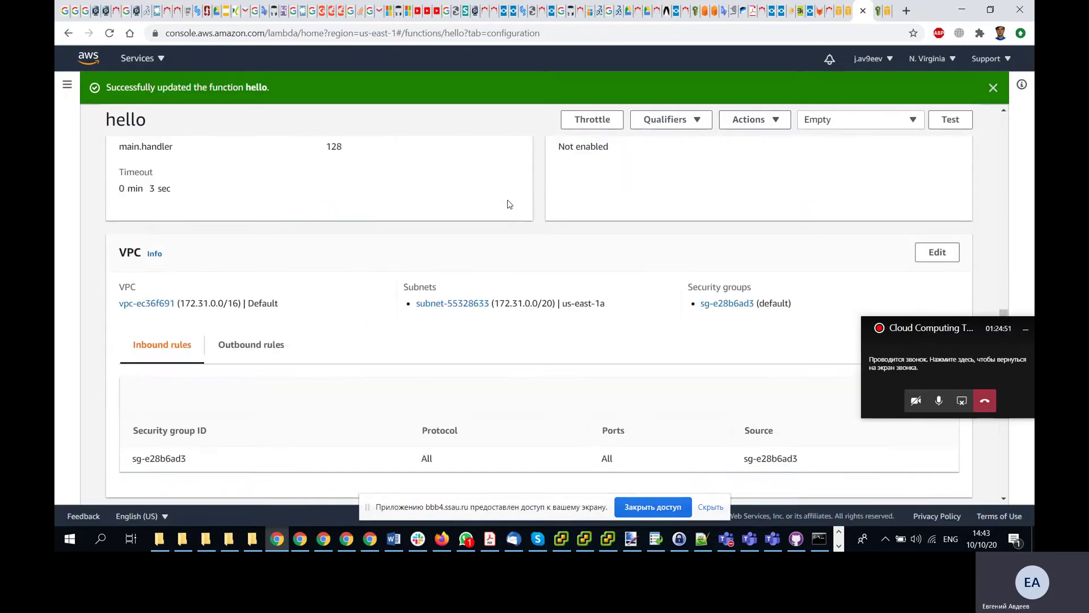
pyautogui.scroll(-4, 509, 204)
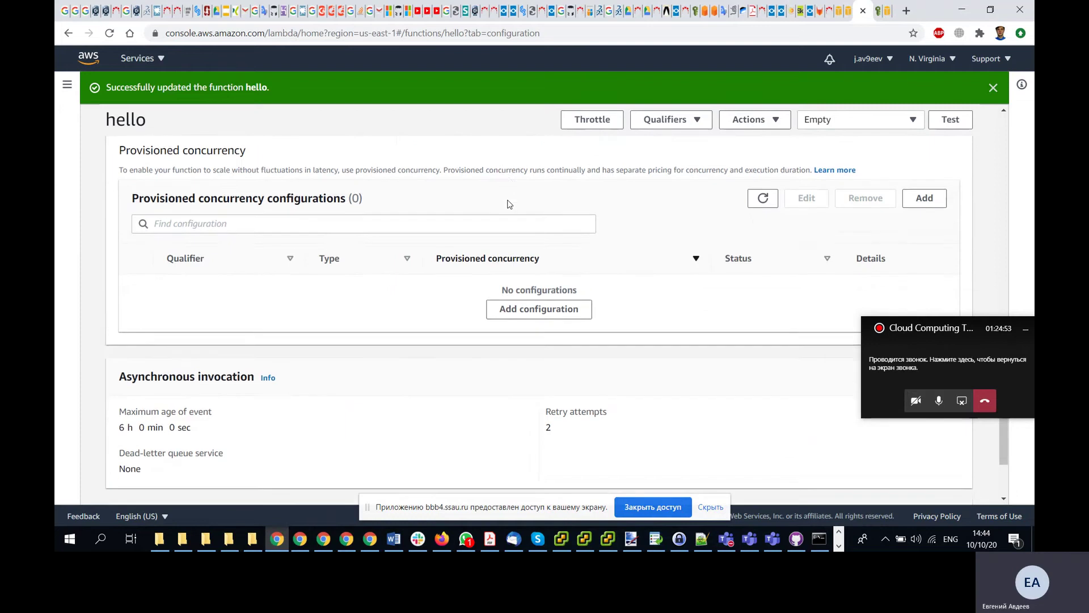
pyautogui.scroll(6, 509, 204)
pyautogui.hotkey('ctrl', 'f')
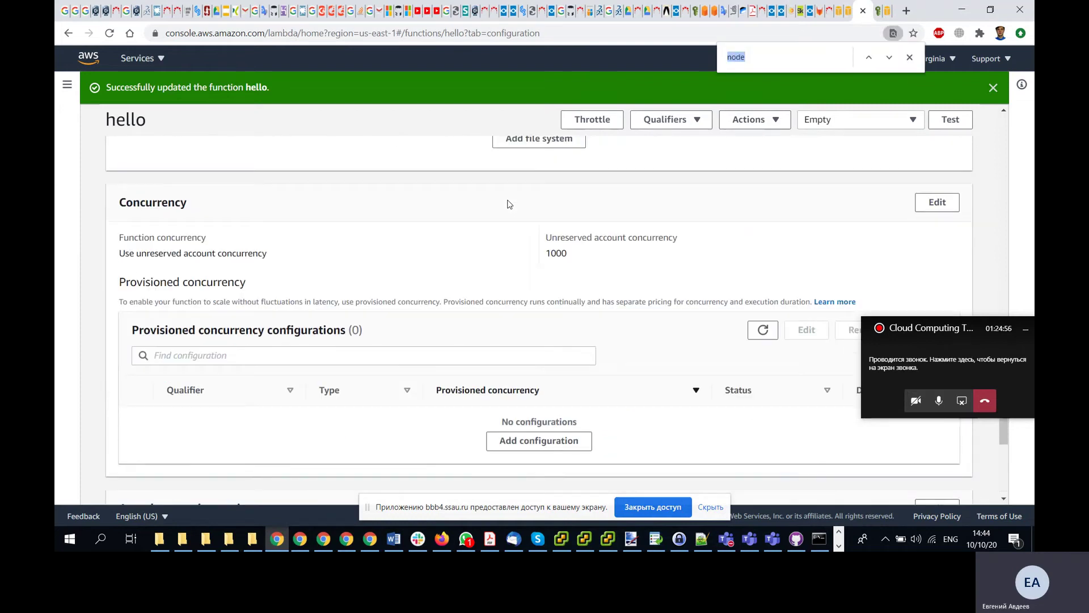
pyautogui.write('design')
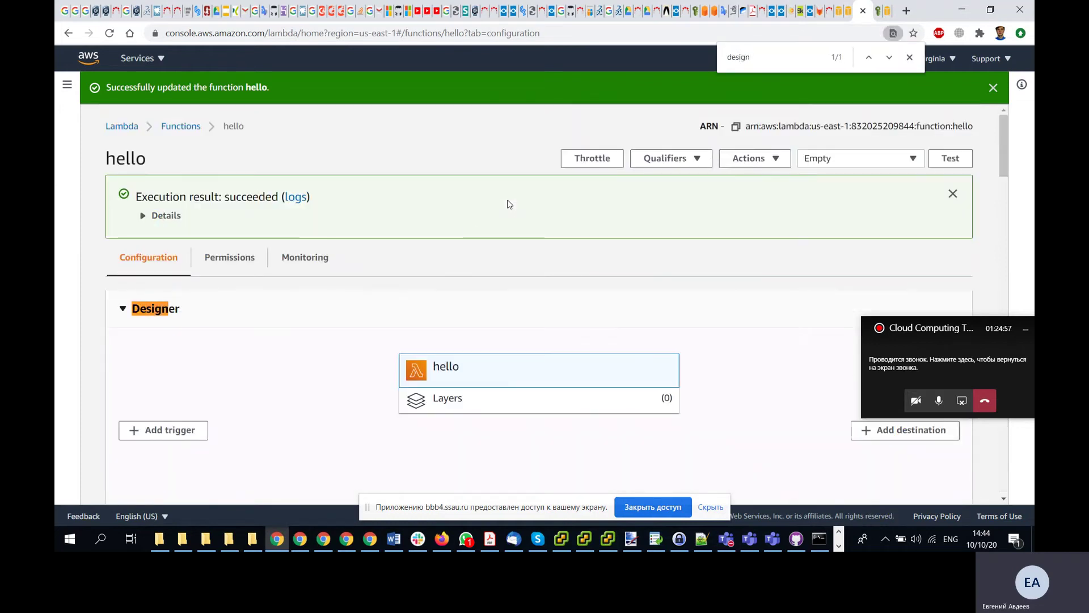
pyautogui.scroll(-1, 378, 265)
pyautogui.hotkey('alt', 'Tab')
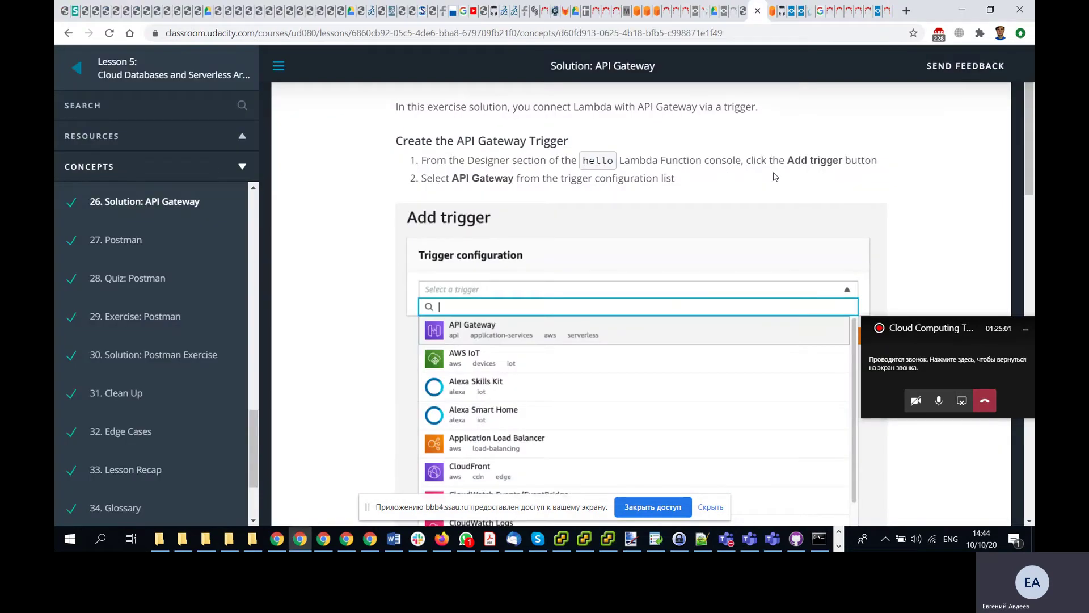
pyautogui.hotkey('alt', 'Tab')
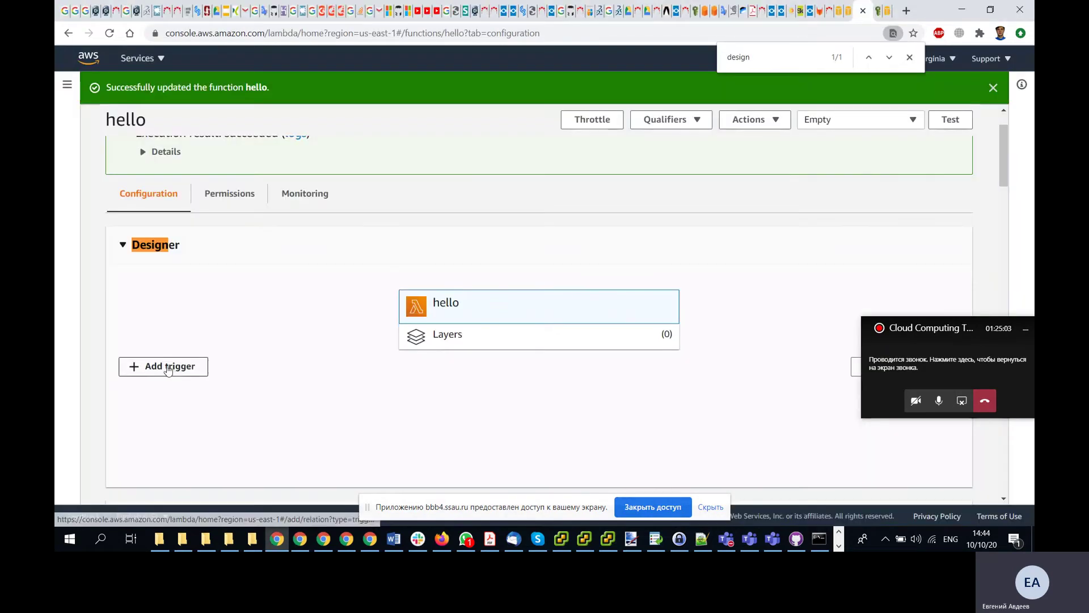
# - Start adding a trigger to hello with API Gateway as its source
pyautogui.click(167, 368)
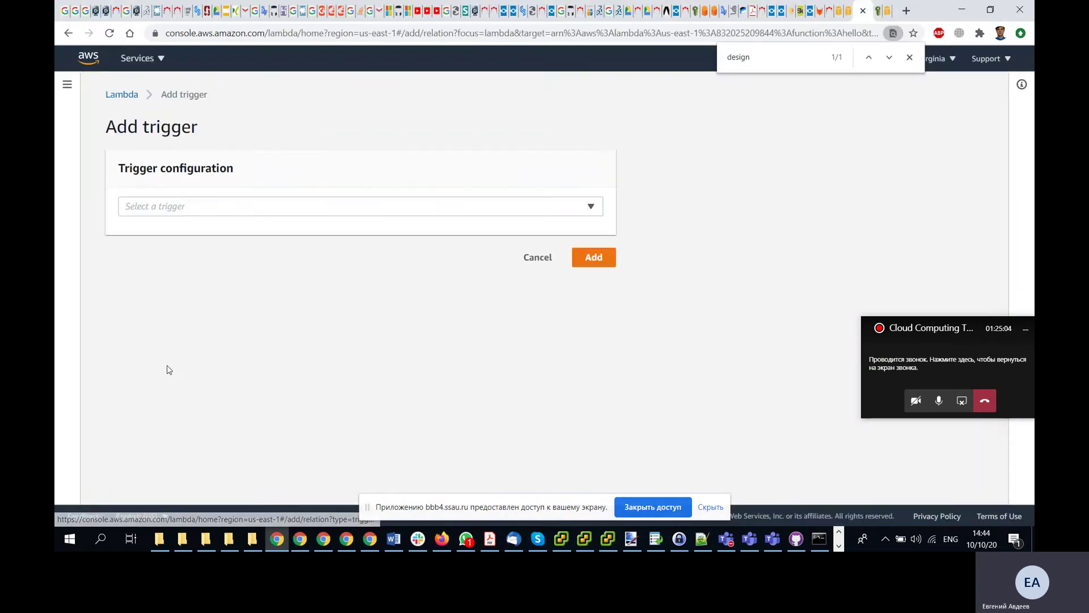
pyautogui.click(550, 208)
pyautogui.click(247, 254)
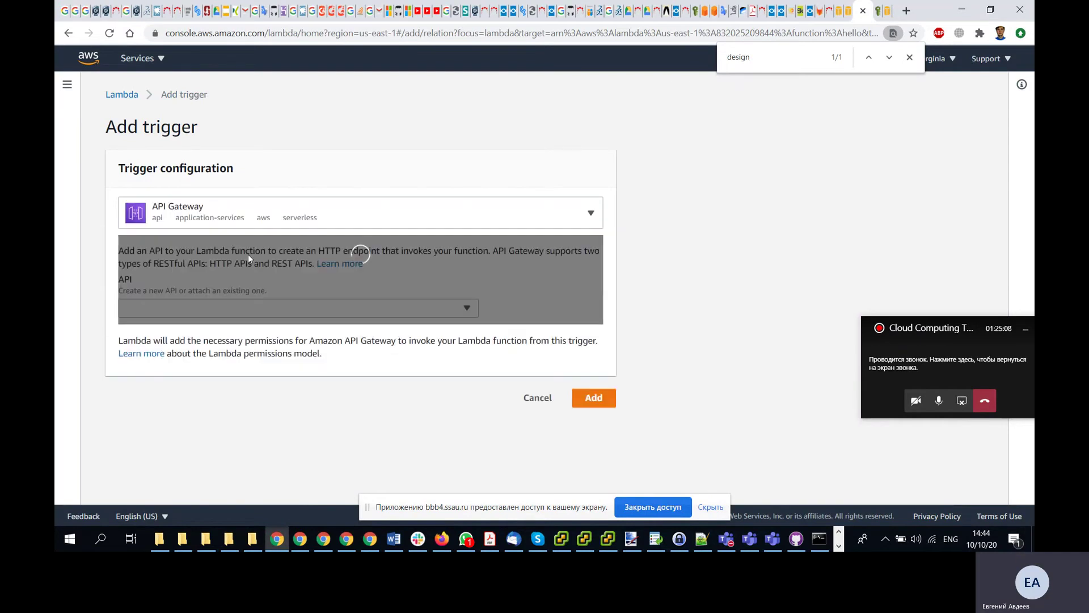
pyautogui.hotkey('alt', 'Tab')
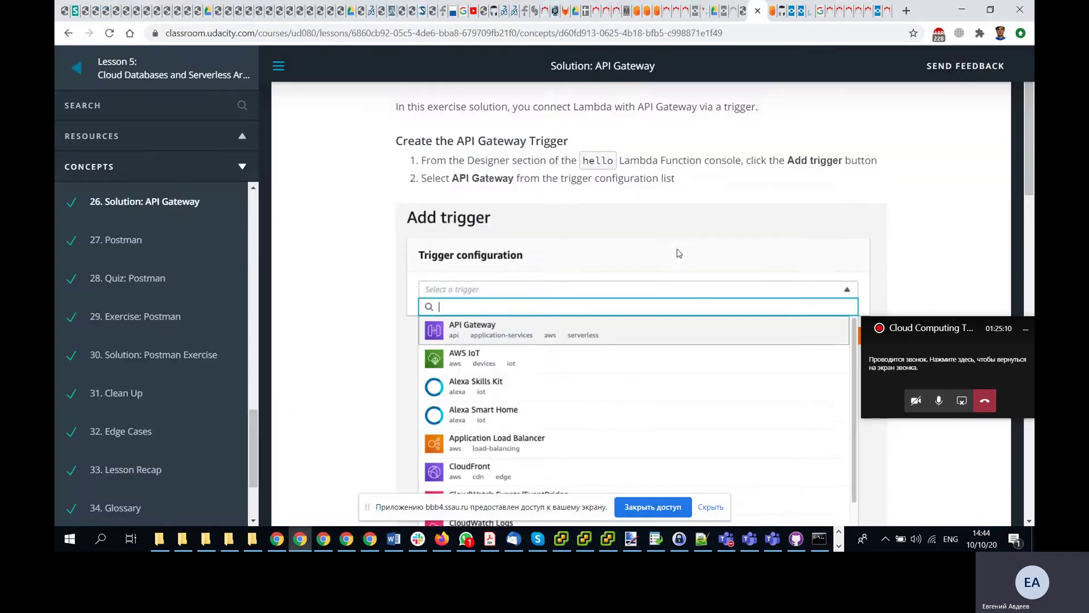
pyautogui.scroll(-8, 679, 253)
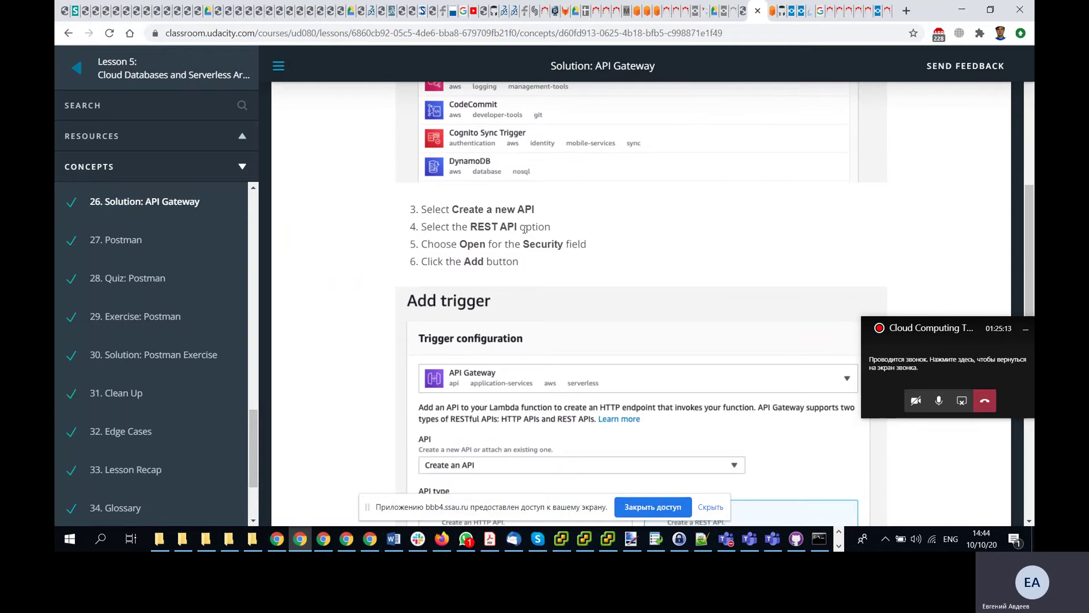
pyautogui.hotkey('alt', 'Tab')
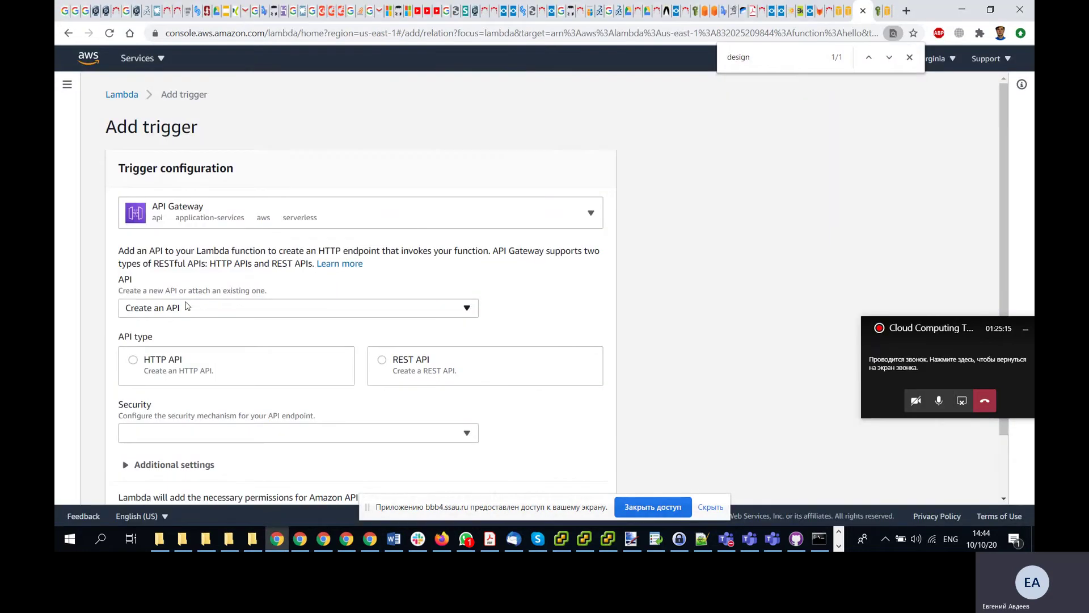
# - Create a new REST API with Open security and add the trigger
pyautogui.click(383, 360)
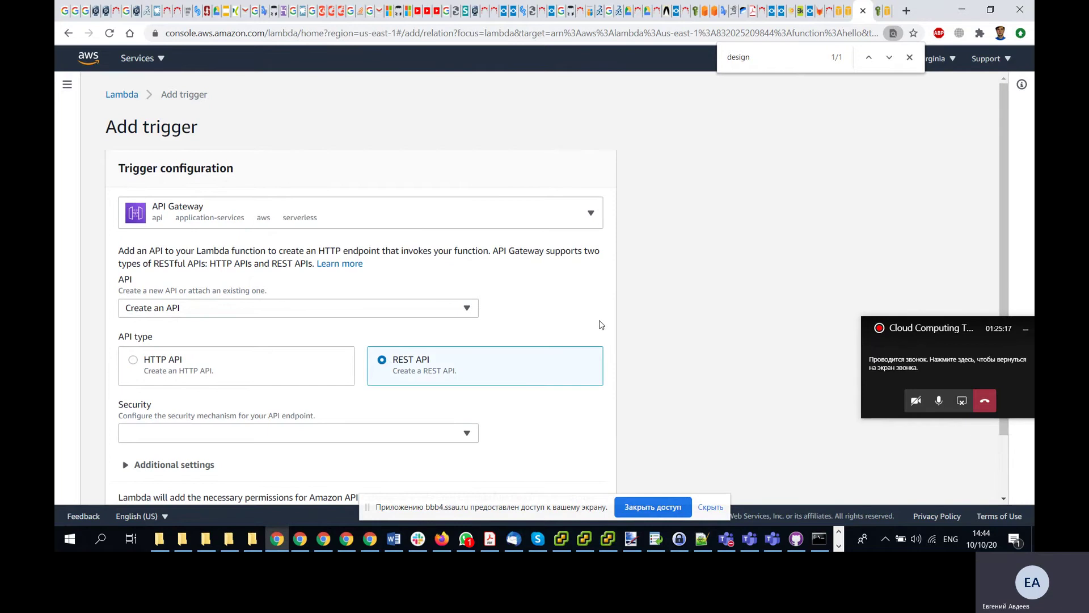
pyautogui.hotkey('alt', 'Tab')
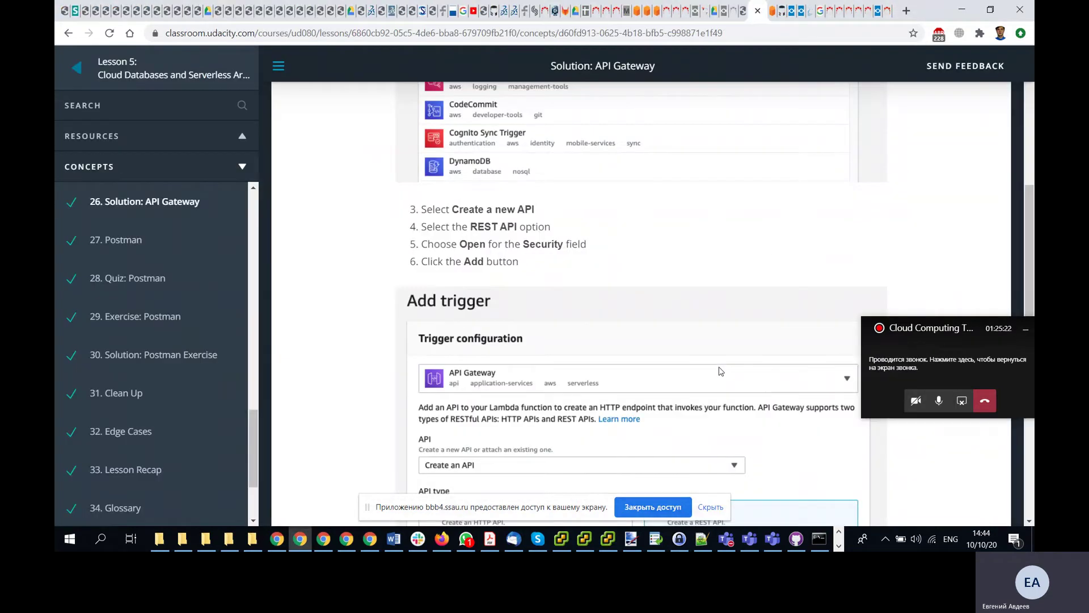
pyautogui.scroll(-1, 721, 371)
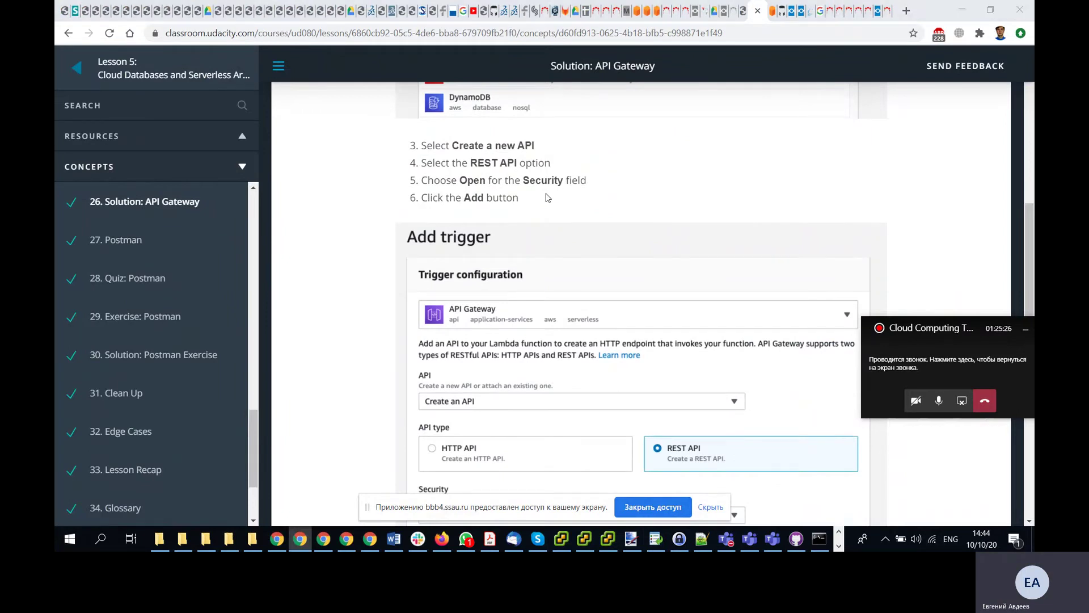
pyautogui.hotkey('alt', 'Tab')
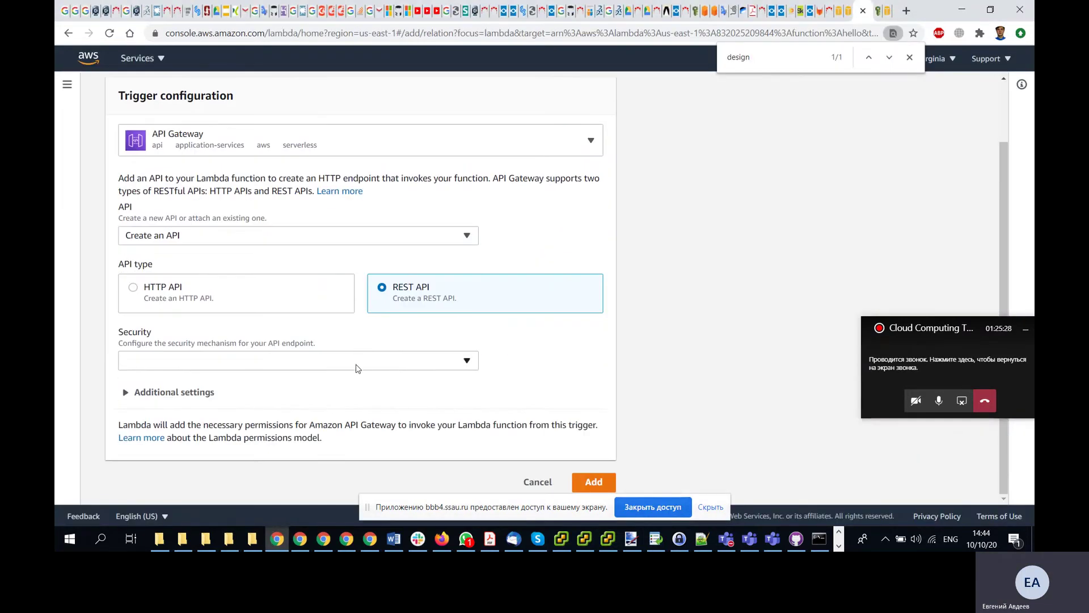
pyautogui.click(360, 364)
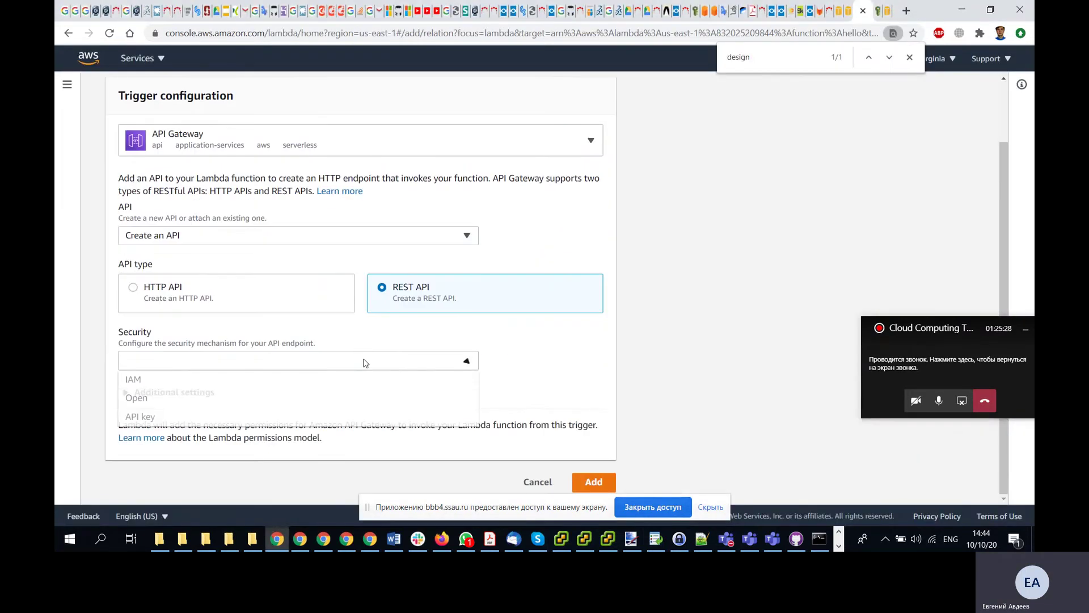
pyautogui.click(256, 400)
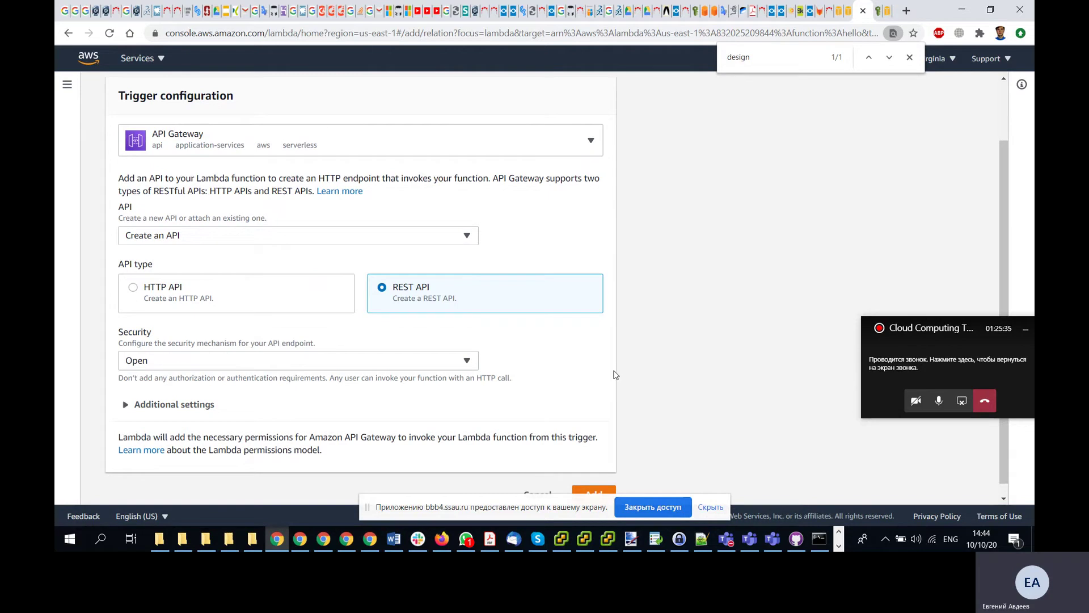
pyautogui.scroll(-1, 611, 373)
pyautogui.hotkey('alt', 'Tab')
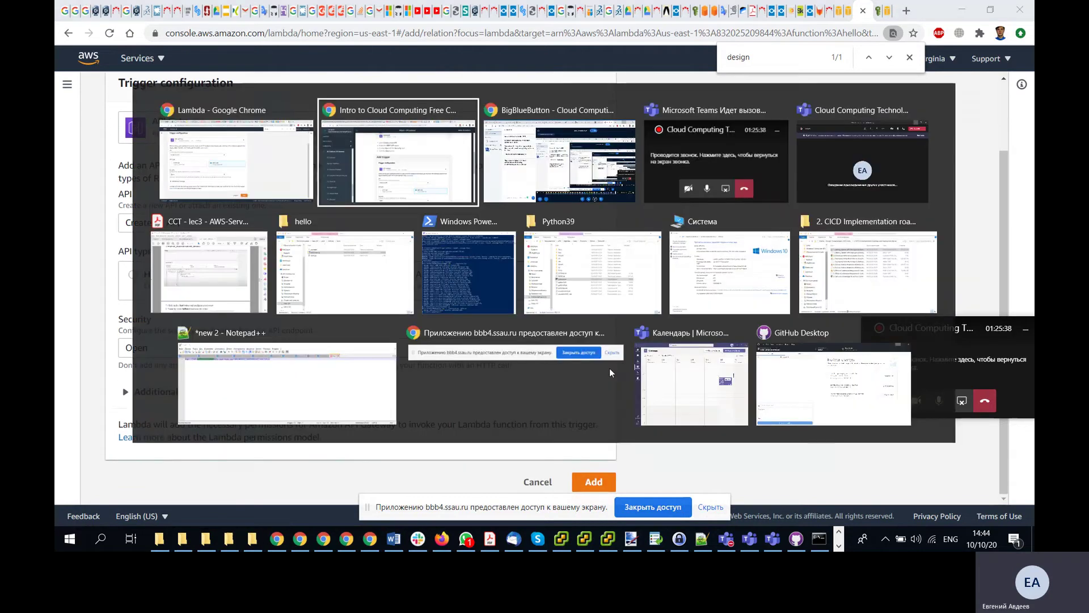
pyautogui.scroll(-3, 611, 373)
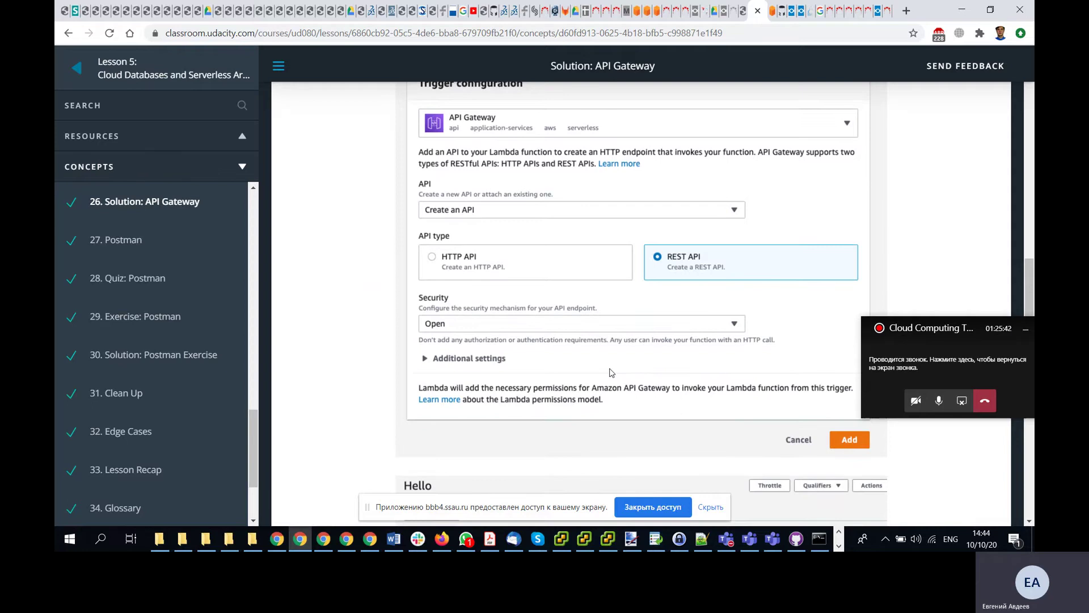
pyautogui.hotkey('alt', 'Tab')
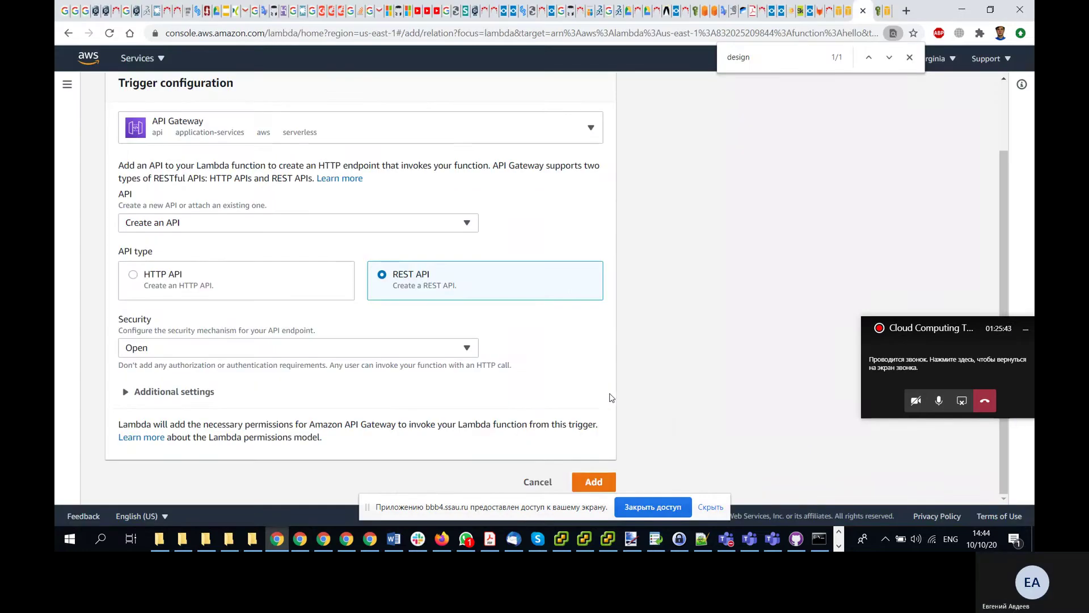
pyautogui.click(589, 483)
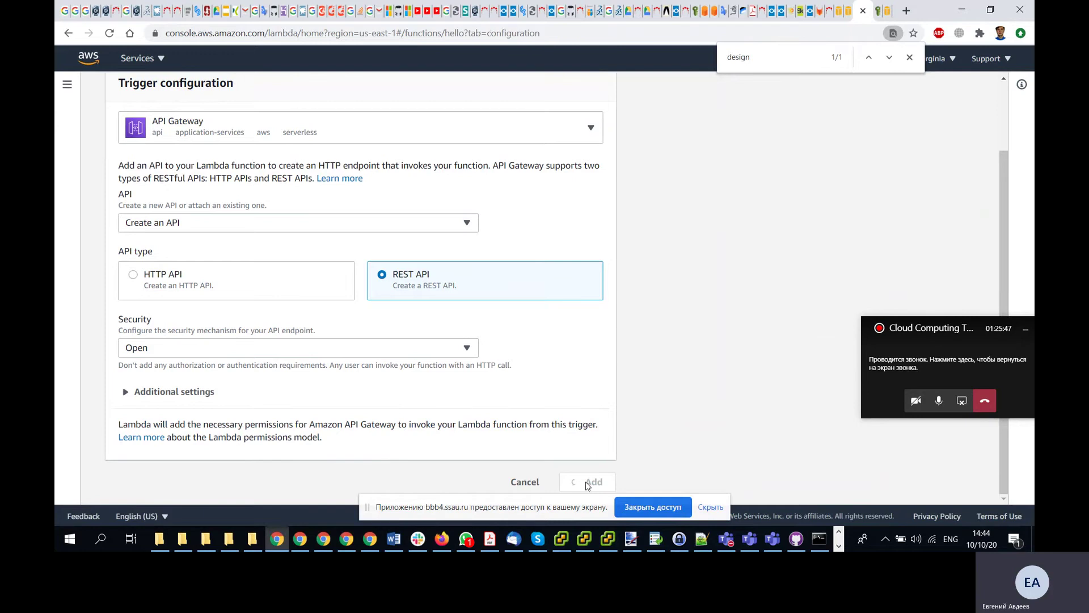
# - Read the lesson's instructions for after the trigger is added
pyautogui.scroll(-2, 690, 366)
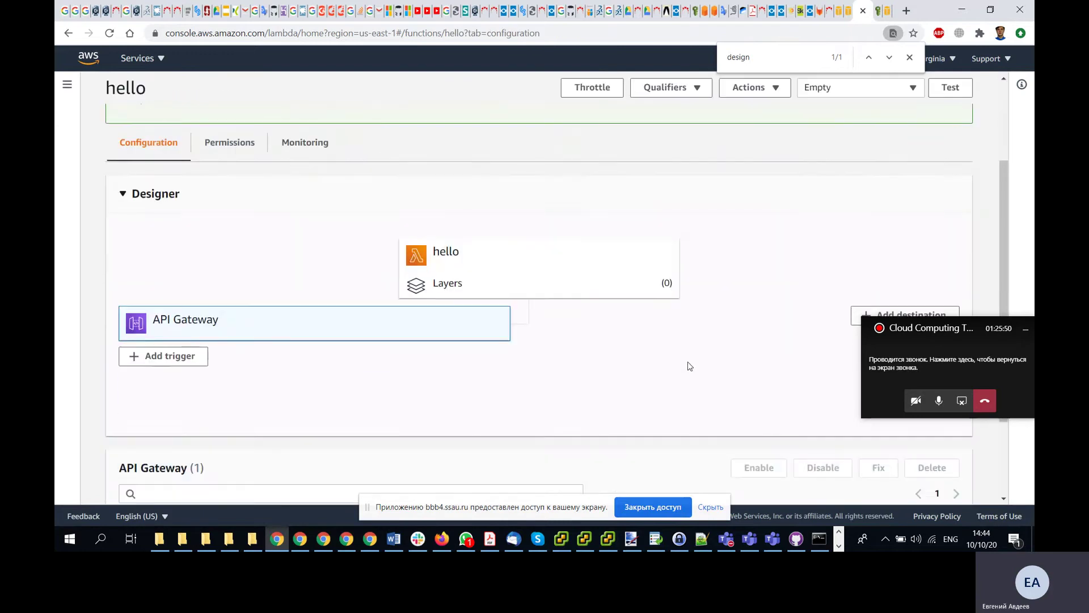
pyautogui.hotkey('alt', 'Tab')
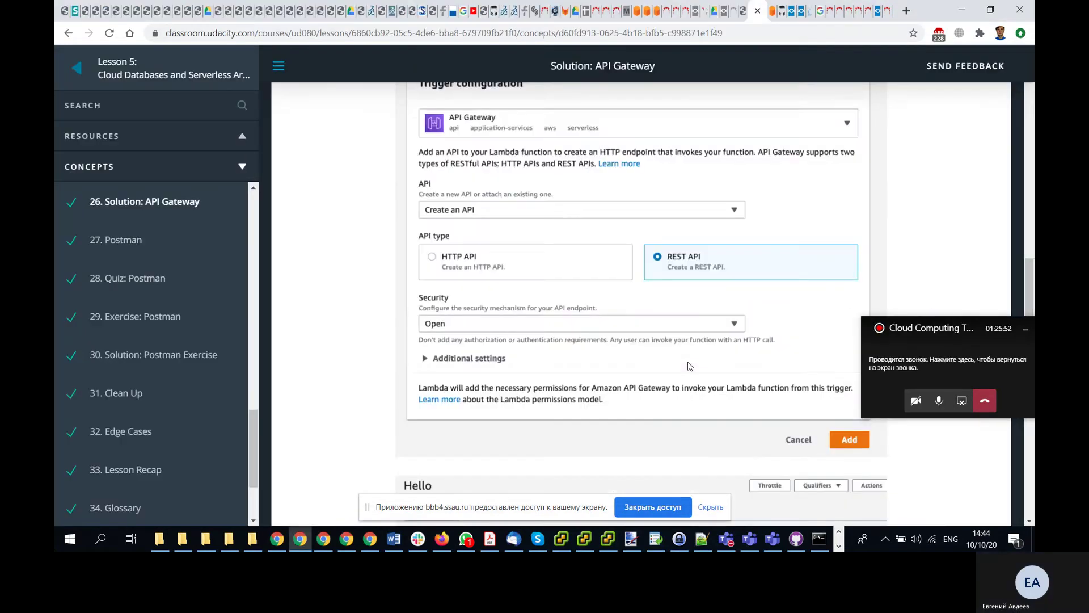
pyautogui.scroll(-5, 690, 366)
pyautogui.scroll(-3, 690, 366)
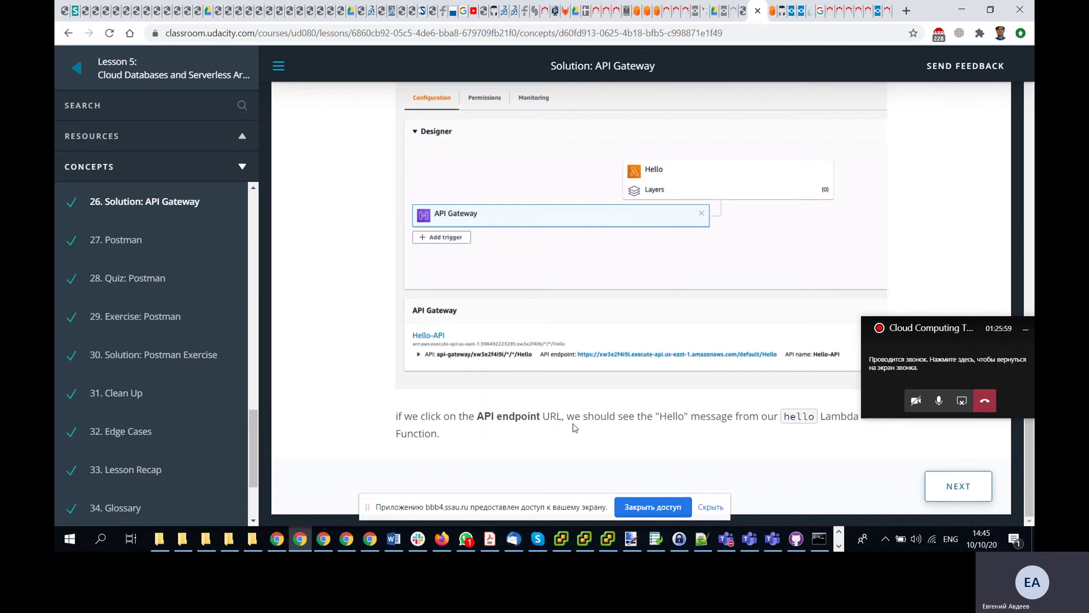
pyautogui.scroll(1, 575, 428)
pyautogui.scroll(-1, 575, 428)
pyautogui.hotkey('alt', 'Tab')
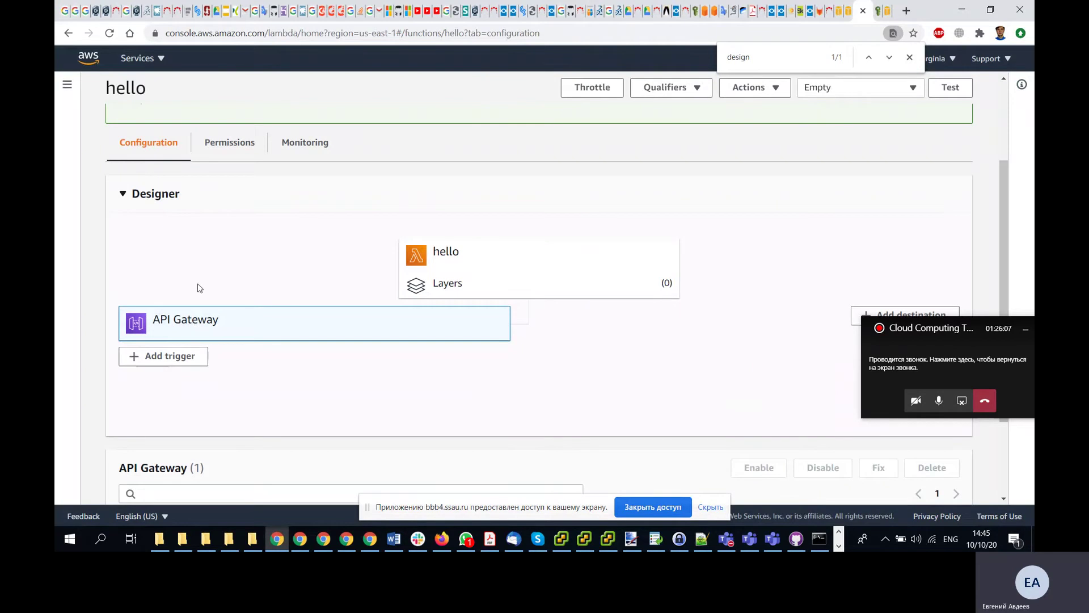
# - Open the hello-API link from the API Gateway trigger in a background tab
pyautogui.doubleClick(196, 322)
pyautogui.click(152, 323)
pyautogui.hotkey('alt', 'Tab')
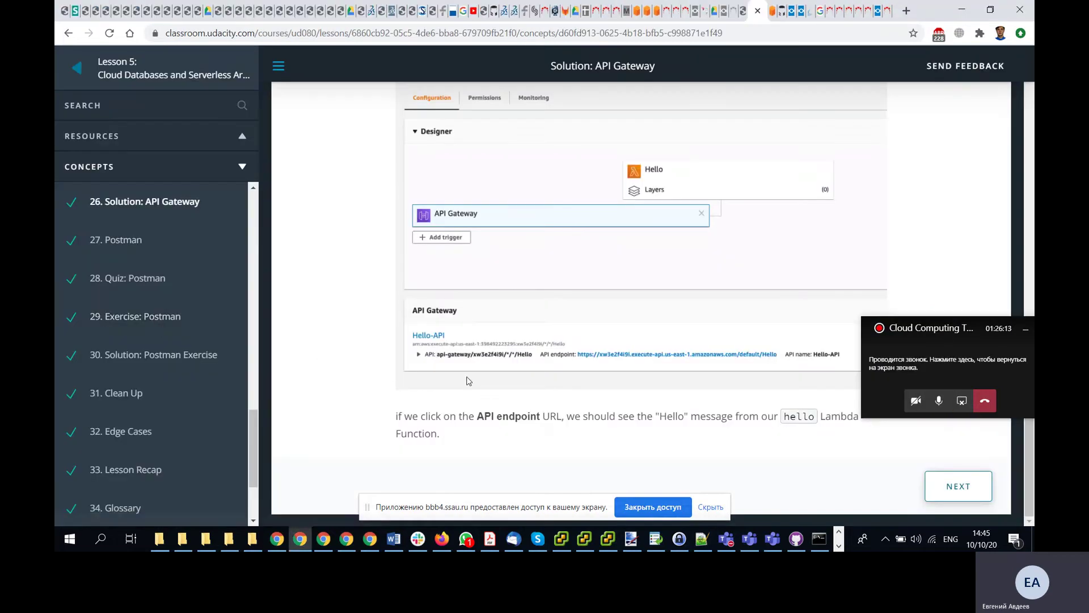
pyautogui.hotkey('alt', 'Tab')
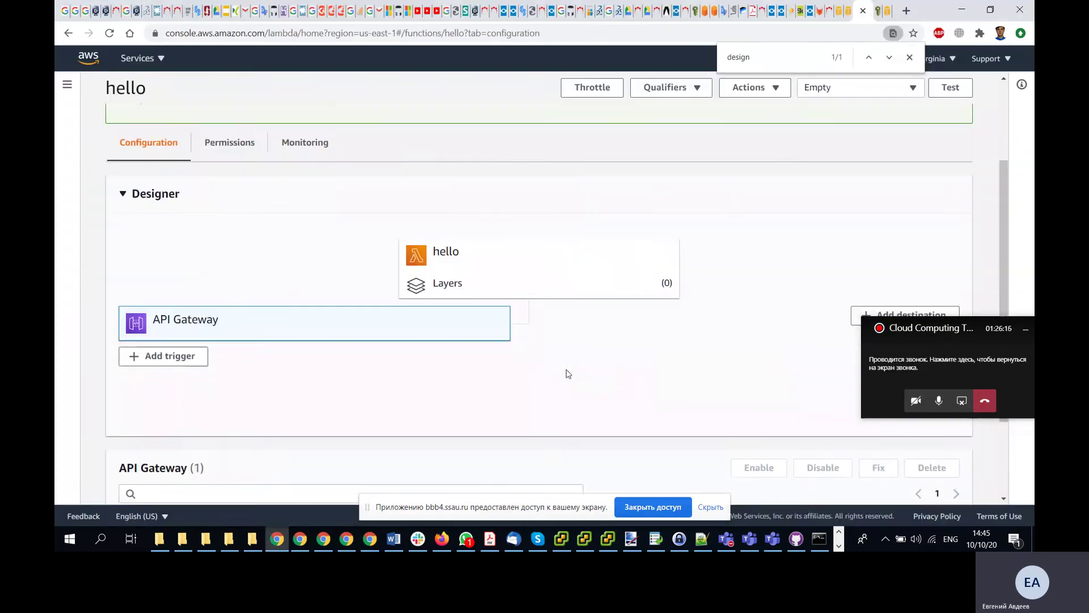
pyautogui.scroll(-2, 341, 349)
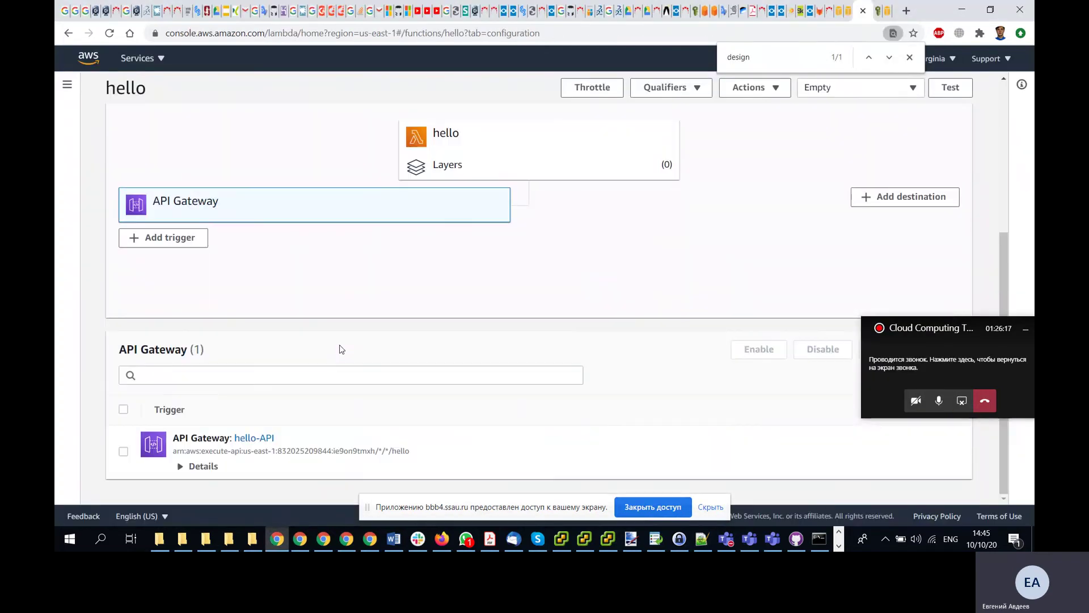
pyautogui.middleClick(251, 438)
# - Inspect hello-API's /hello ANY method execution in API Gateway, then close that tab
pyautogui.click(872, 13)
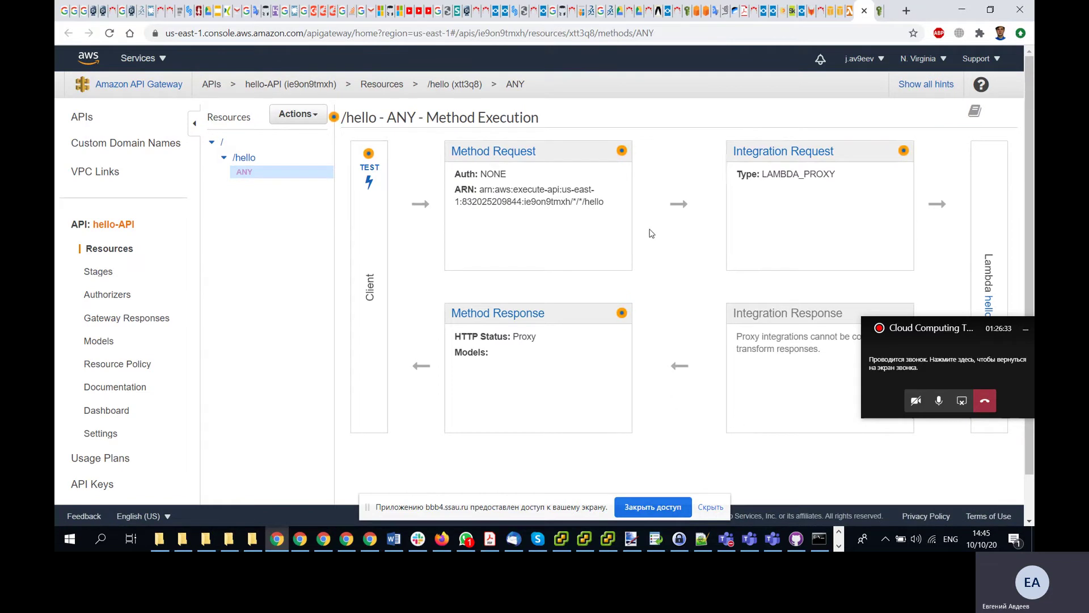
pyautogui.scroll(-1, 652, 229)
pyautogui.scroll(1, 653, 229)
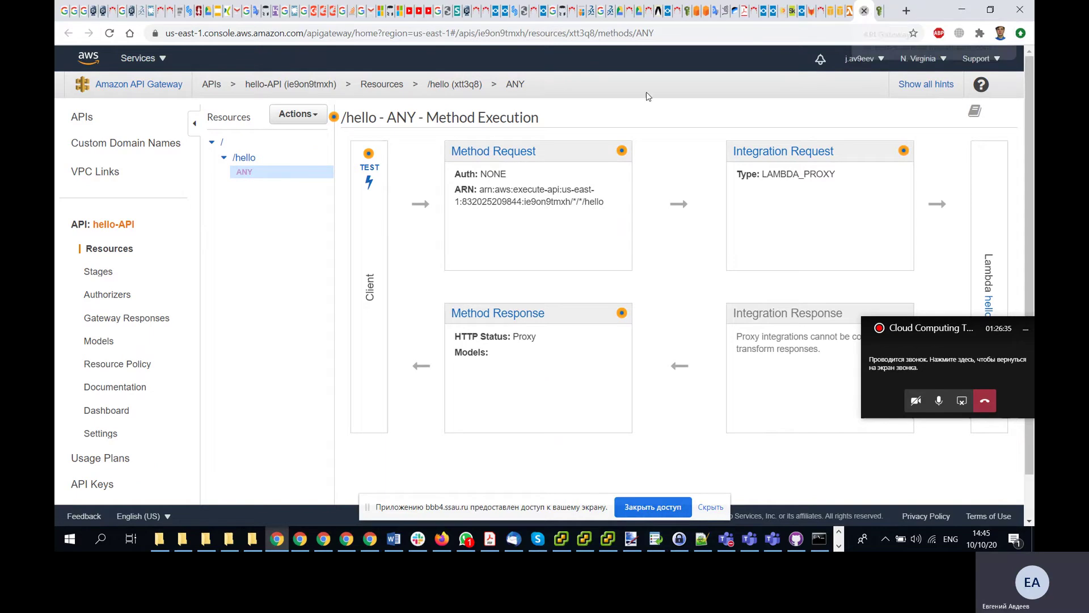
pyautogui.hotkey('ctrl', 'w')
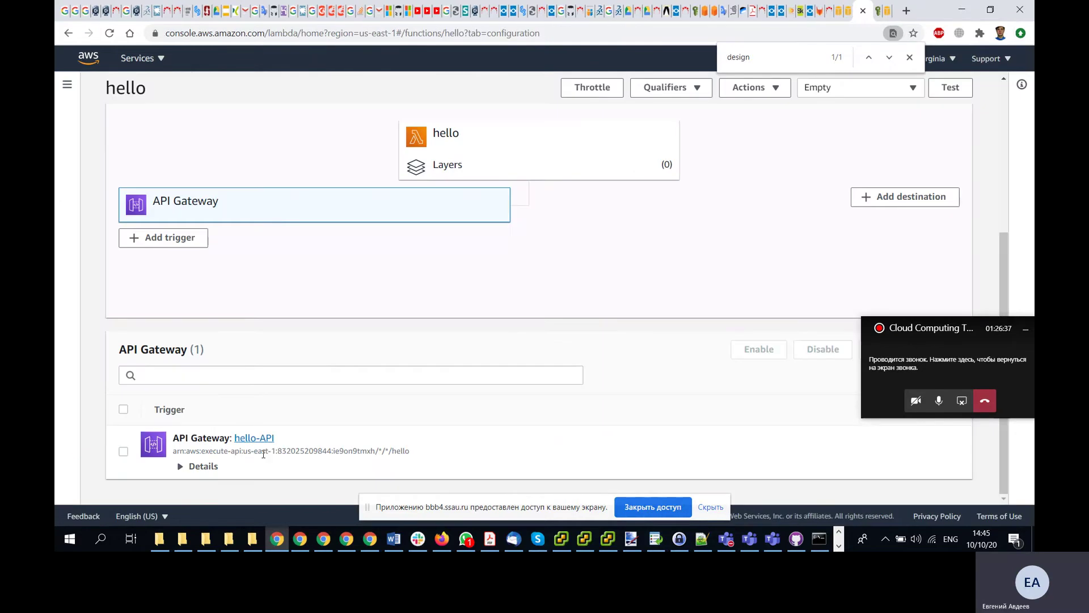
# - Open the hello-API trigger's endpoint URL and view its greeting response
pyautogui.click(193, 466)
pyautogui.scroll(-3, 358, 356)
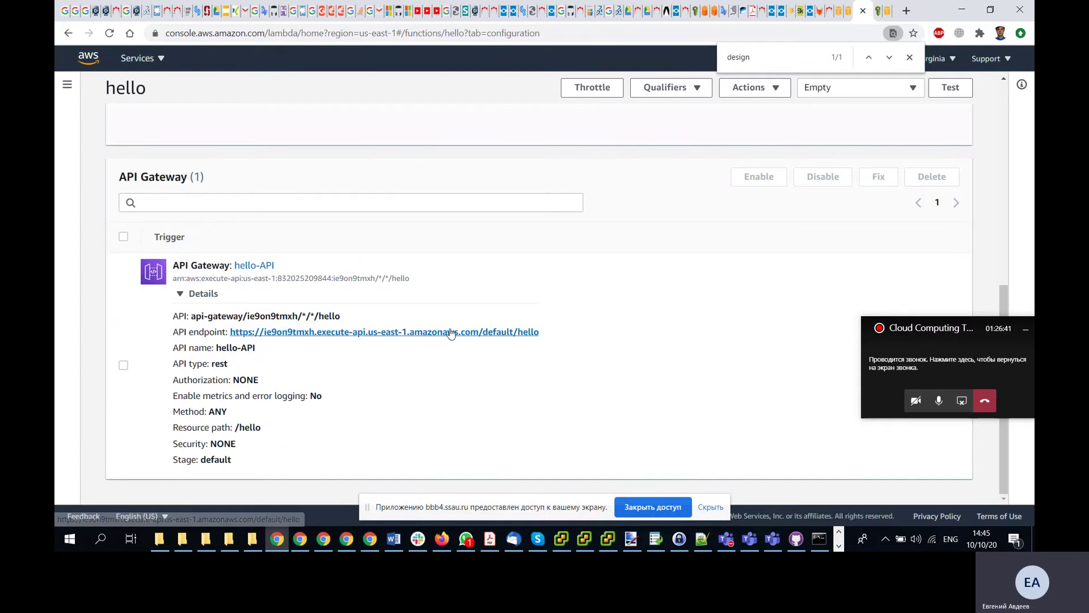
pyautogui.keyDown('ctrl'); pyautogui.click(292, 337); pyautogui.keyUp('ctrl')
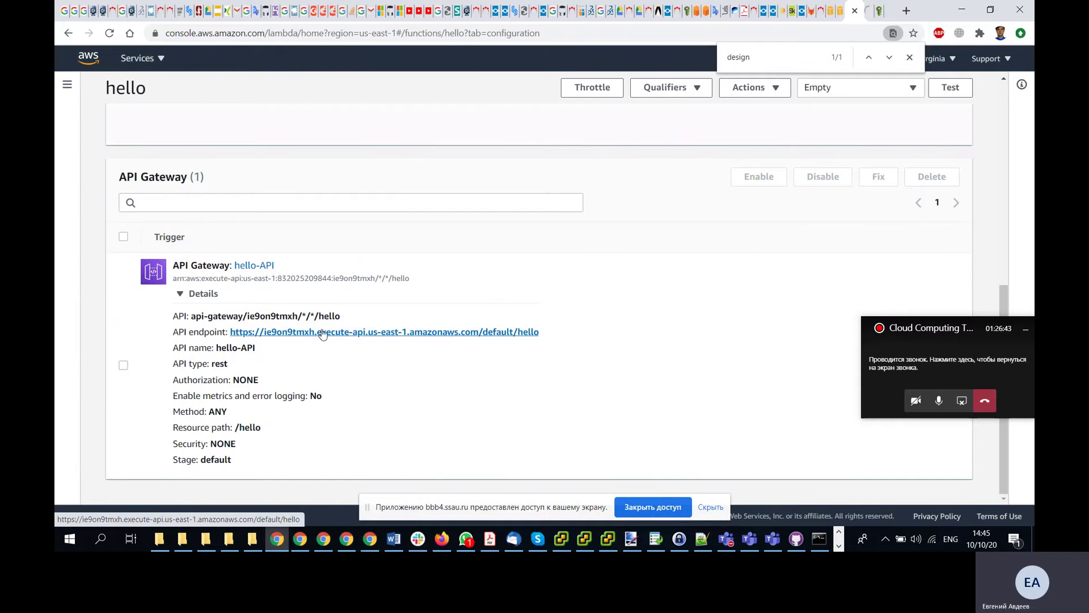
pyautogui.click(866, 17)
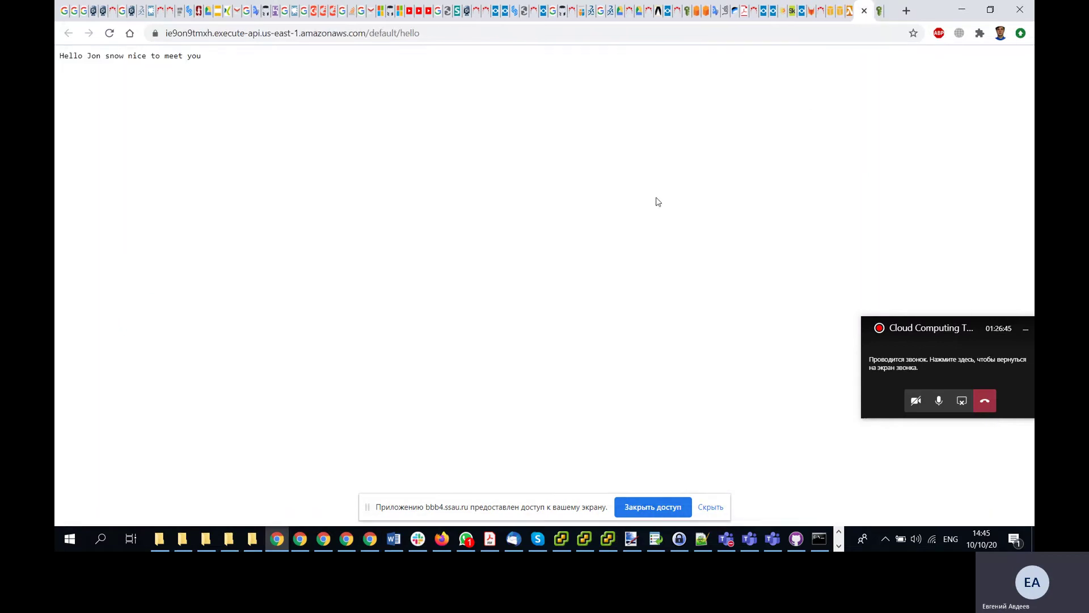
# - Highlight the returned greeting, then close the response page to return to the trigger details
pyautogui.moveTo(213, 62); pyautogui.dragTo(56, 66)
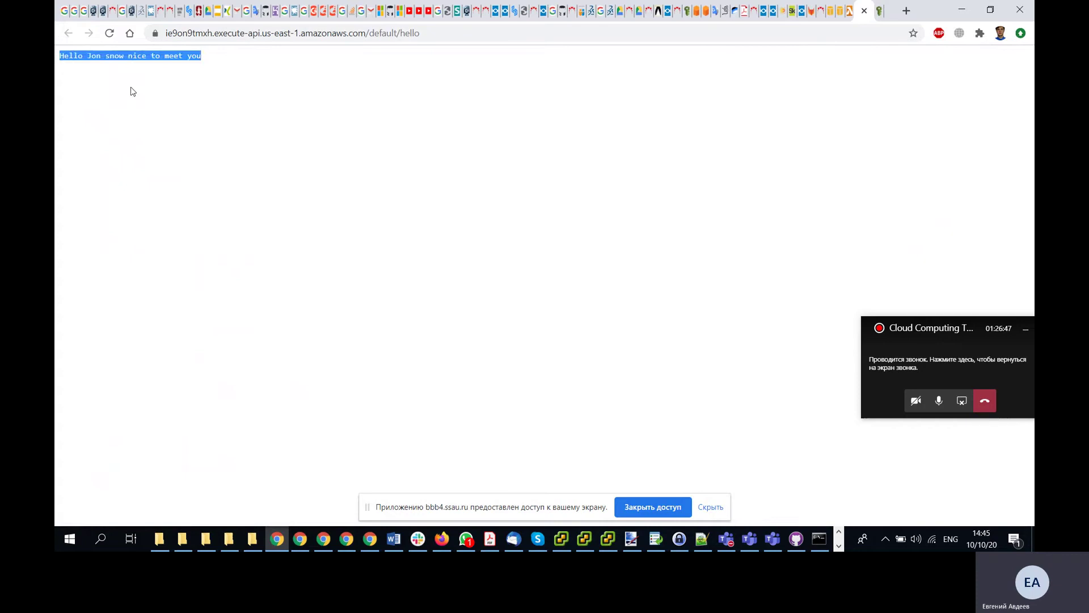
pyautogui.click(134, 92)
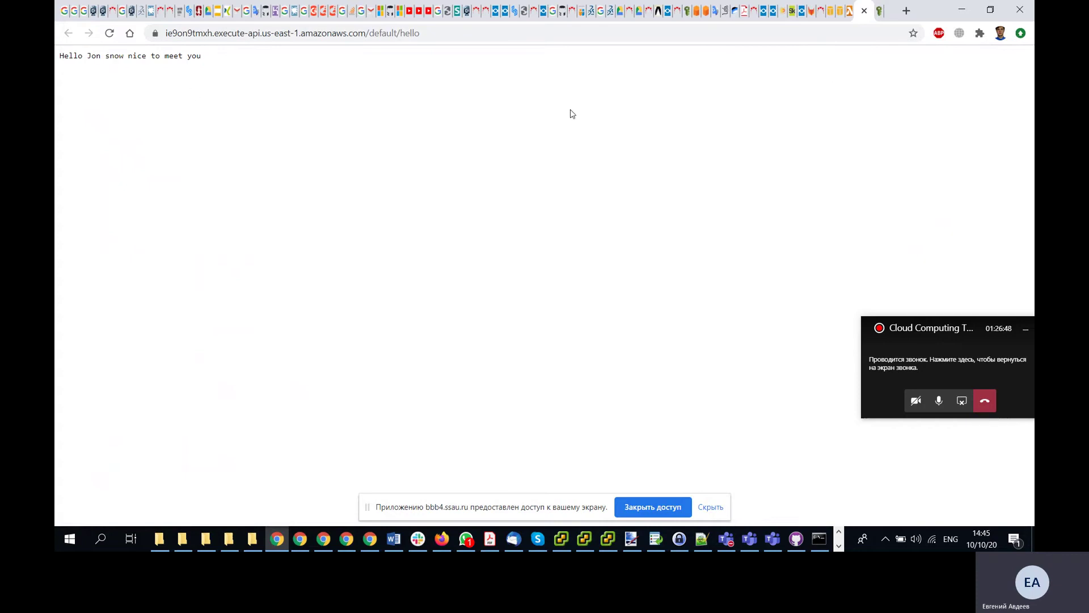
pyautogui.click(864, 11)
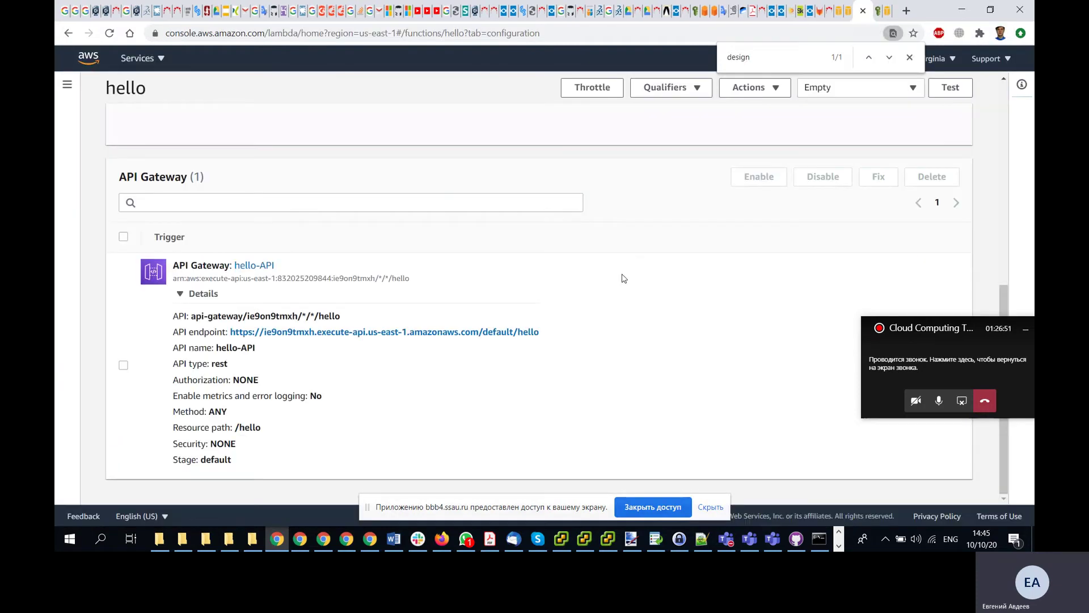
pyautogui.scroll(1, 624, 278)
# - Advance to the Postman lesson, pause its intro video, and open Exercise: Postman
pyautogui.hotkey('alt', 'Tab')
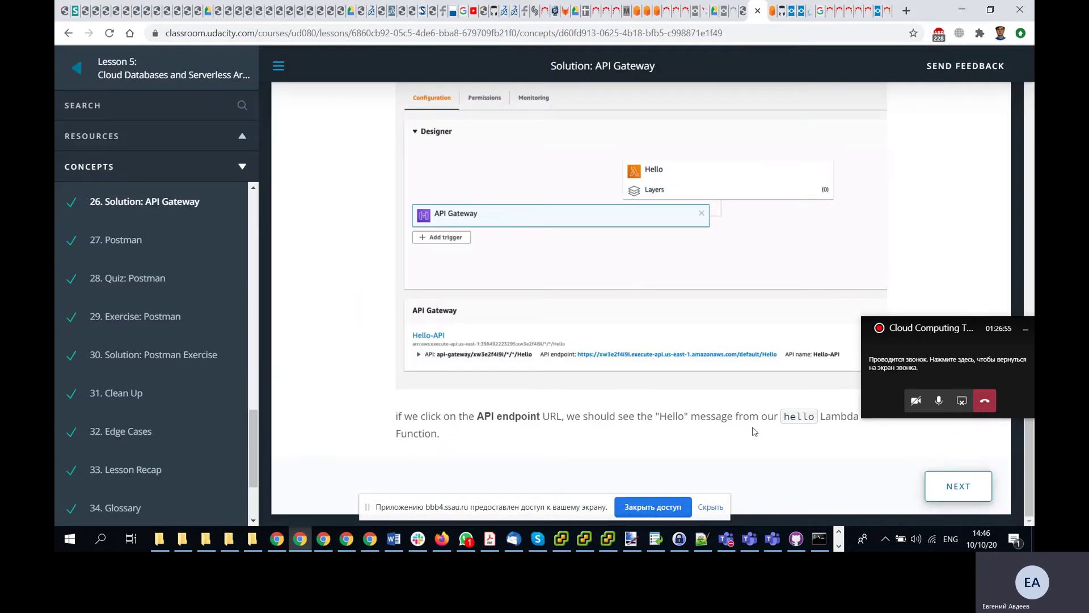
pyautogui.click(946, 489)
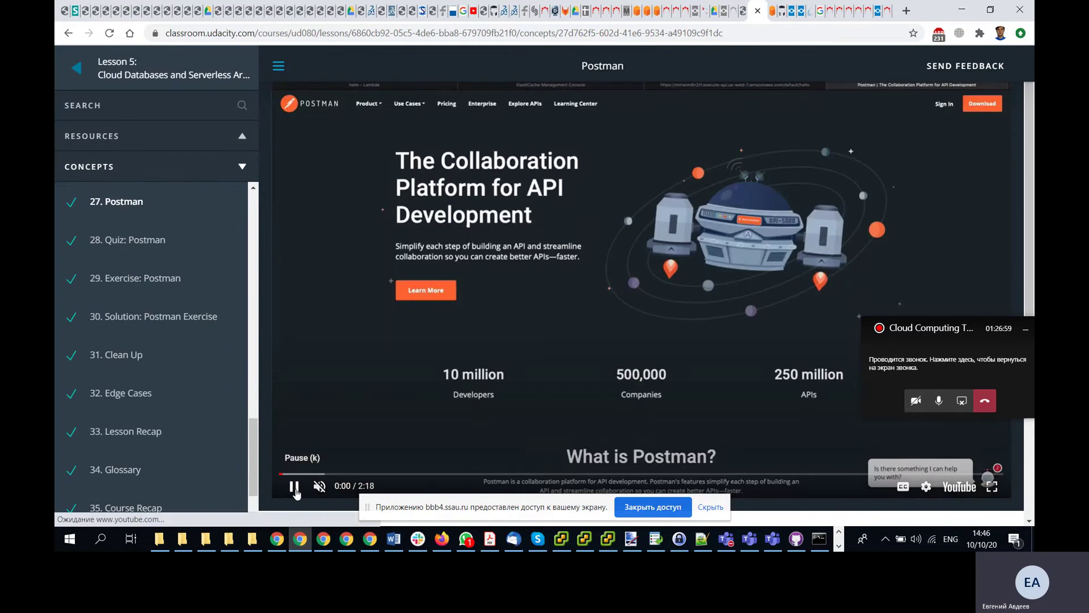
pyautogui.click(294, 486)
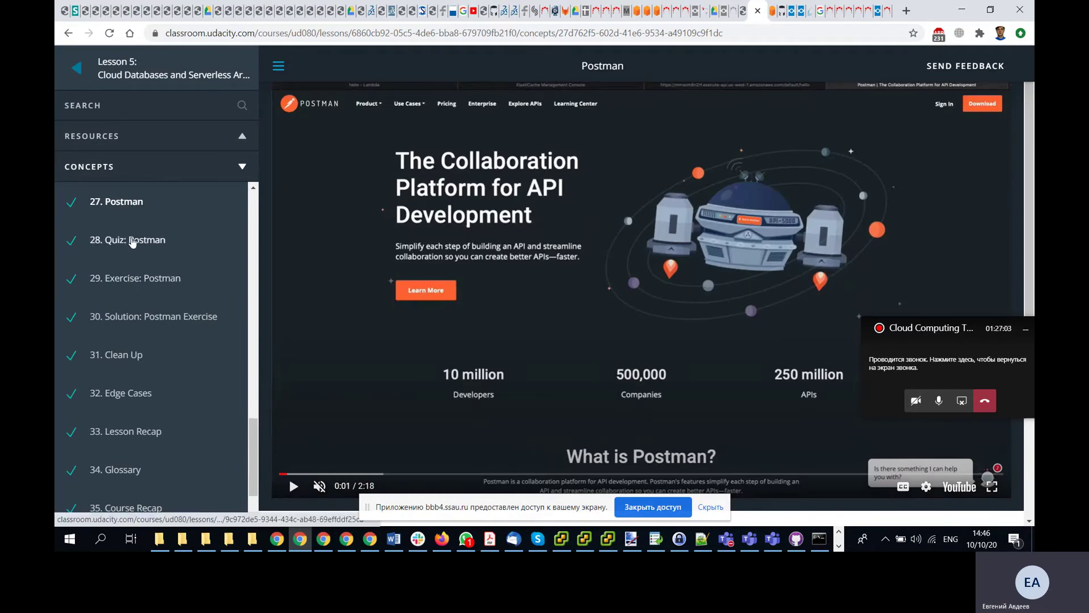
pyautogui.click(130, 277)
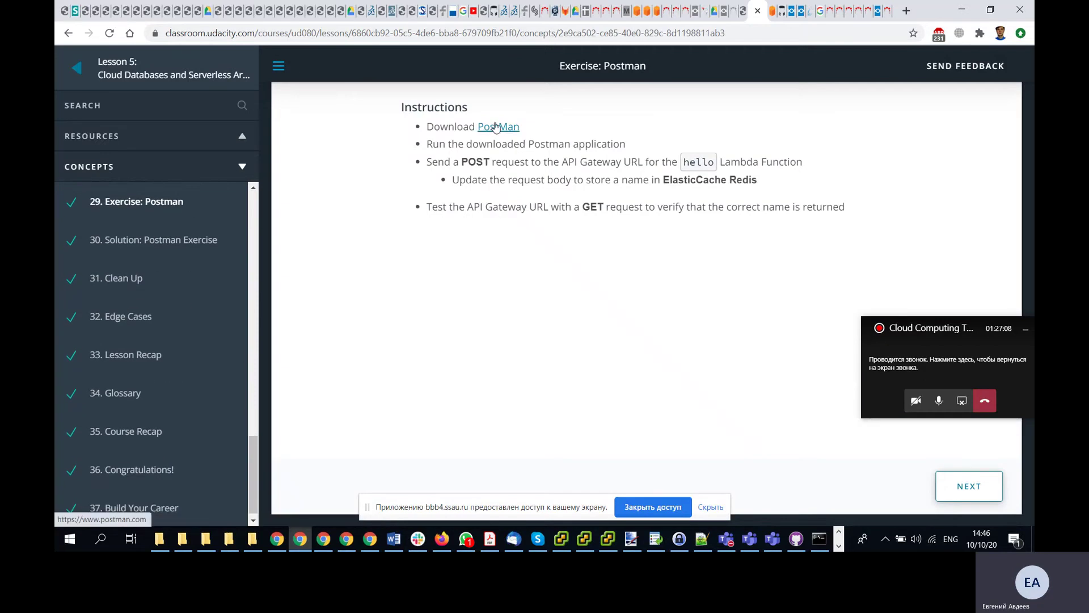
# - Search the computer for an installed Postman app, then cancel the search
pyautogui.click(69, 540)
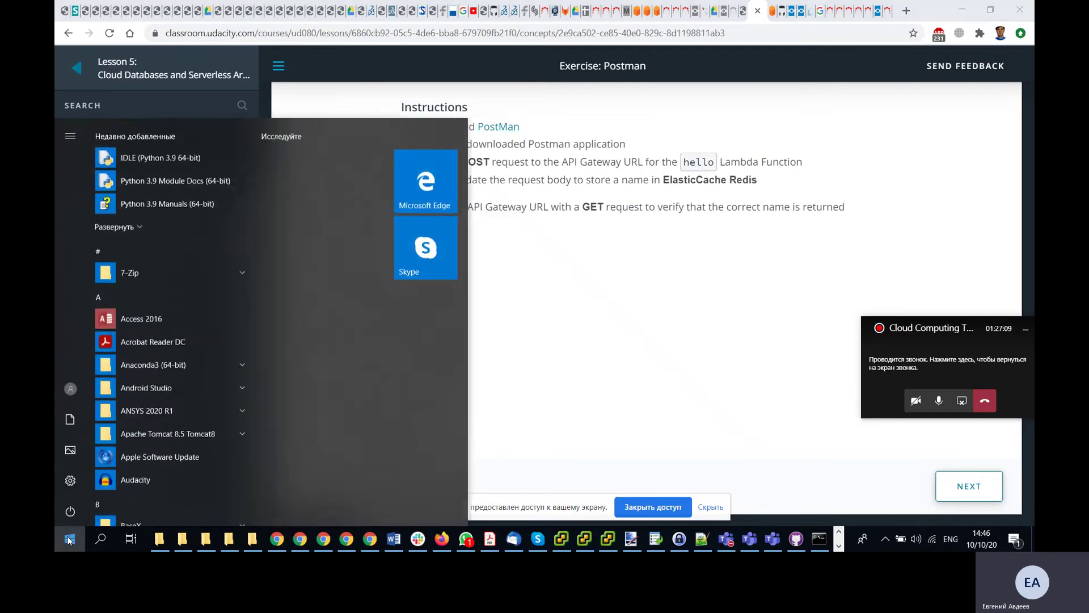
pyautogui.write('postma')
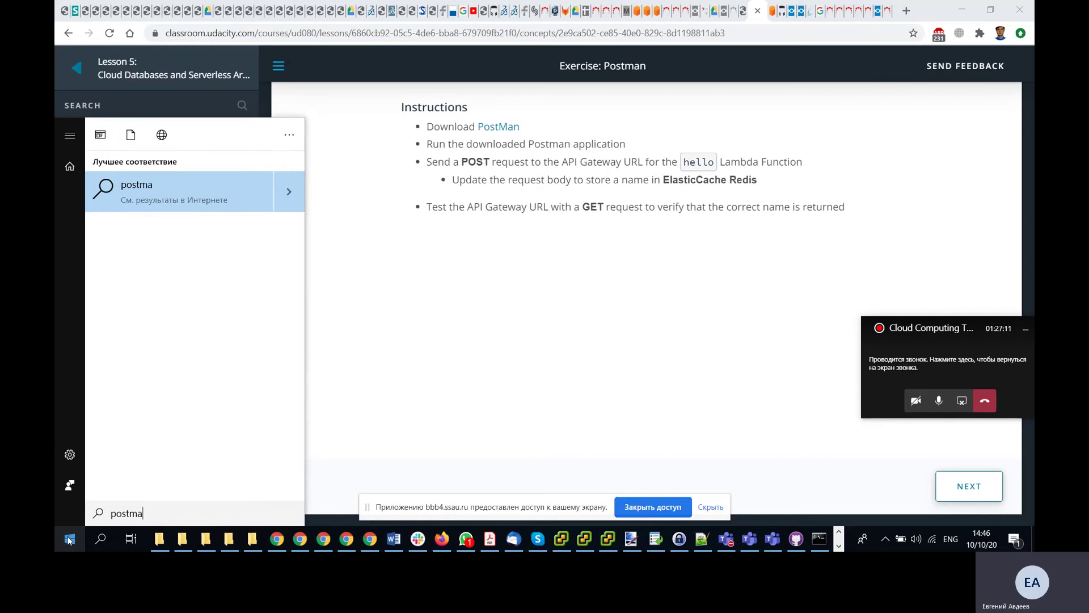
pyautogui.press('BackSpace')
pyautogui.press('BackSpace')
pyautogui.press('BackSpace')
pyautogui.press('BackSpace')
pyautogui.press('BackSpace')
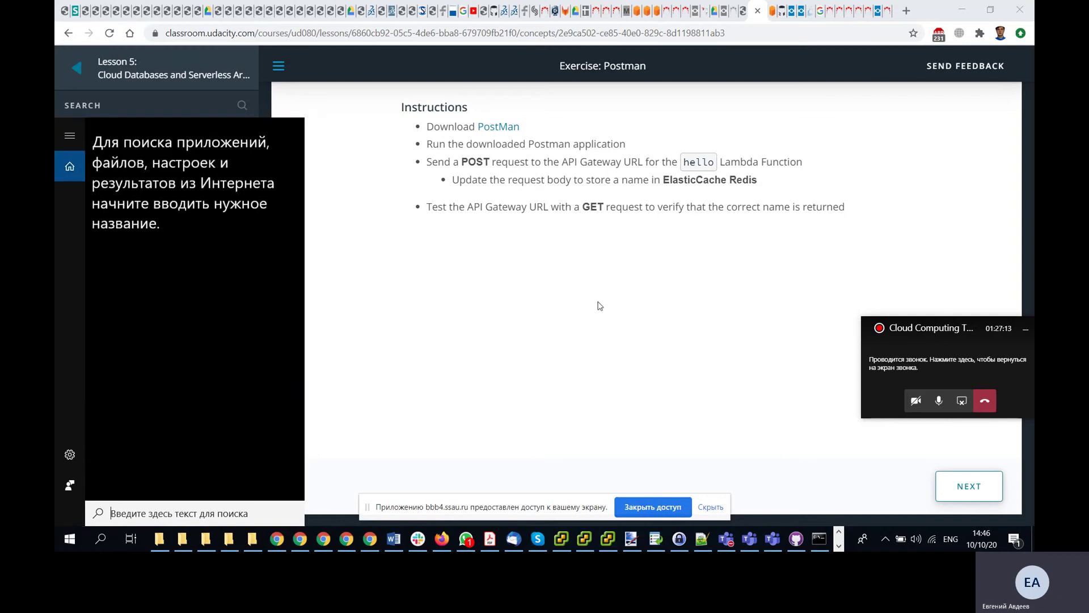
pyautogui.click(510, 198)
# - Open the lesson's Postman link in a new tab and browse postman.com, accepting cookies
pyautogui.middleClick(498, 126)
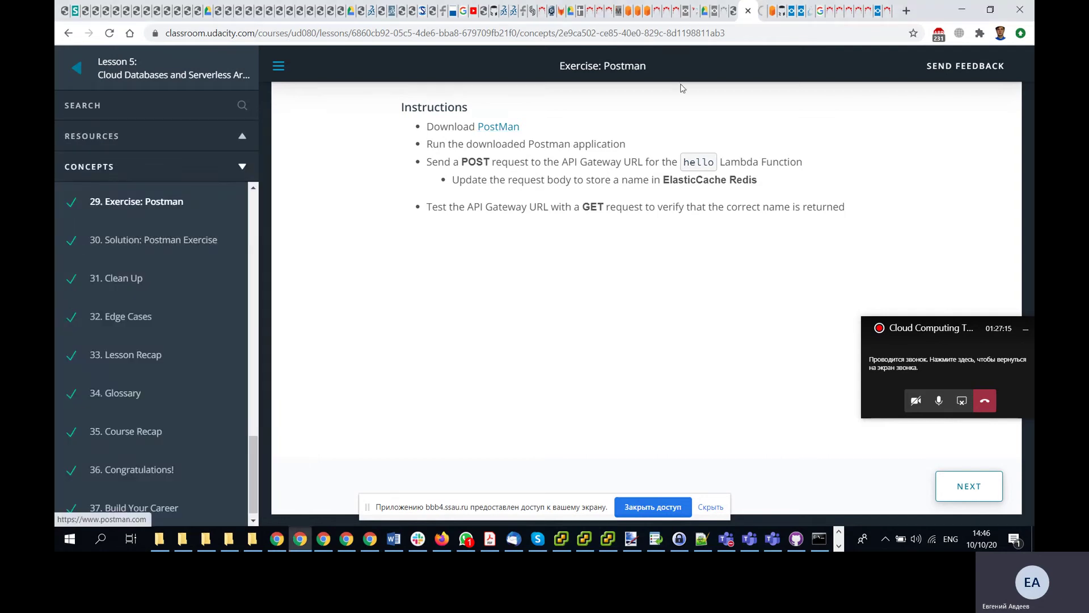
pyautogui.click(763, 18)
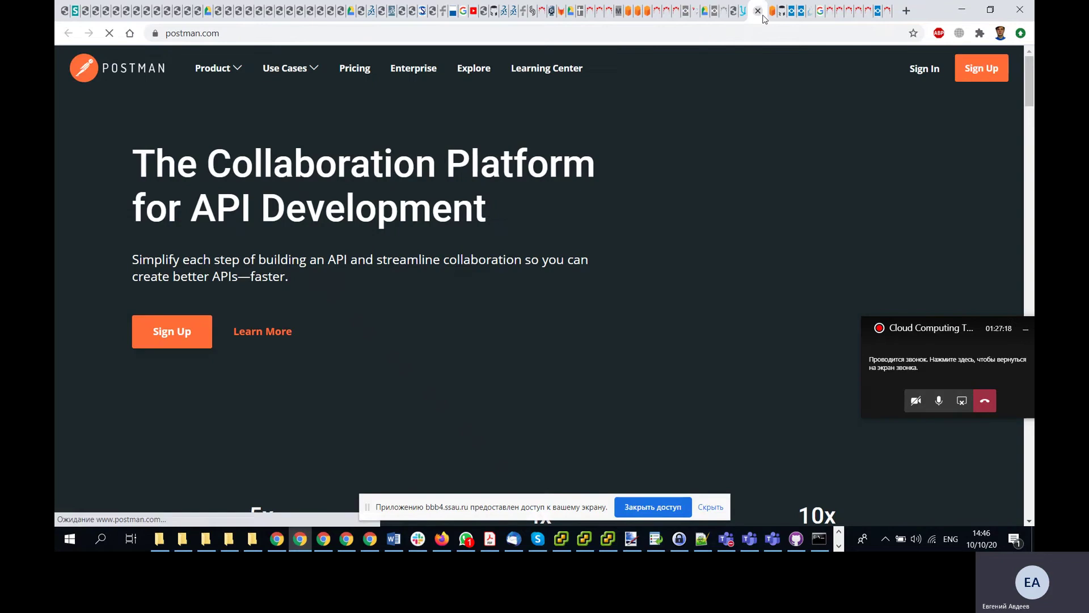
pyautogui.scroll(-1, 534, 219)
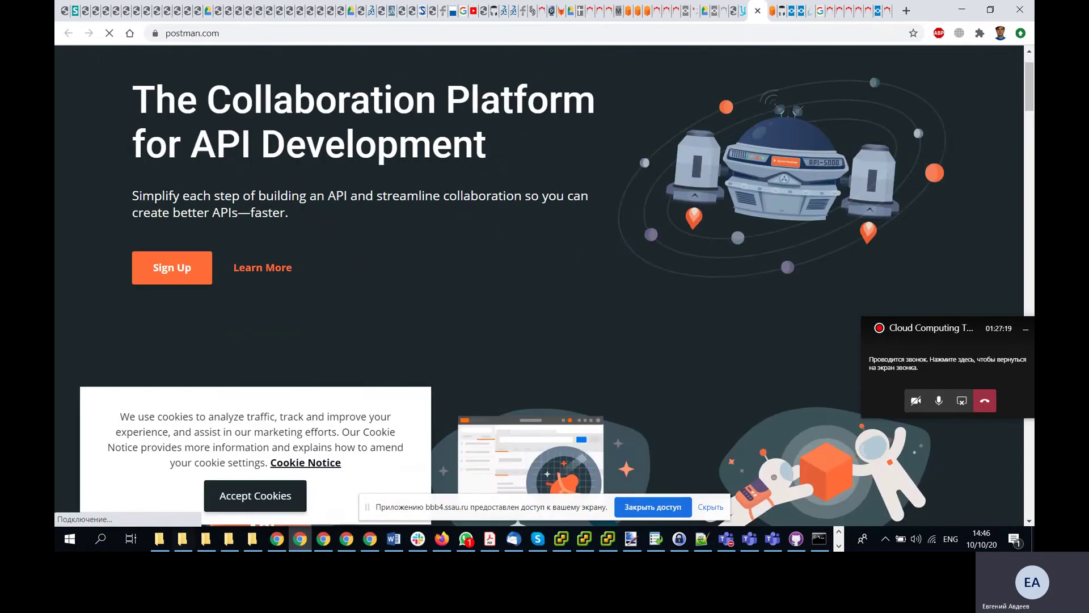
pyautogui.click(258, 496)
pyautogui.scroll(-5, 332, 273)
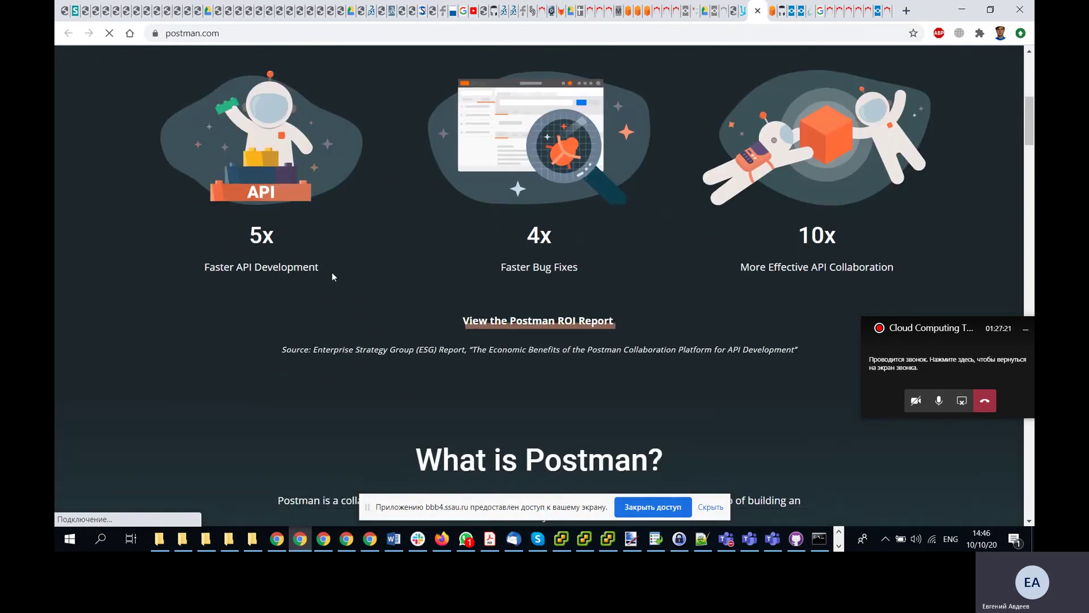
pyautogui.scroll(-5, 332, 272)
pyautogui.scroll(-7, 332, 273)
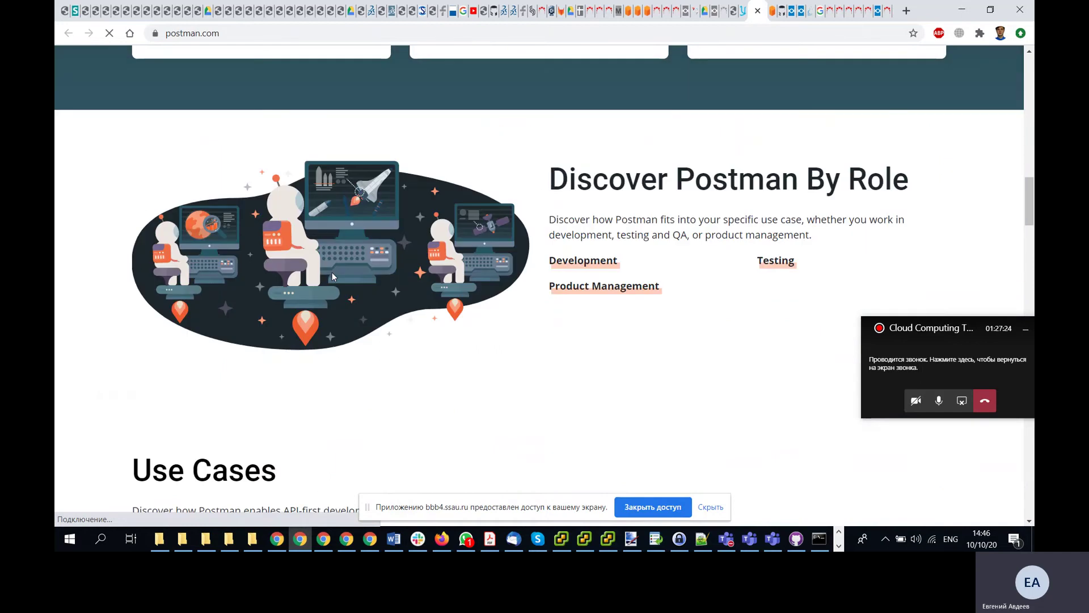
pyautogui.scroll(15, 332, 273)
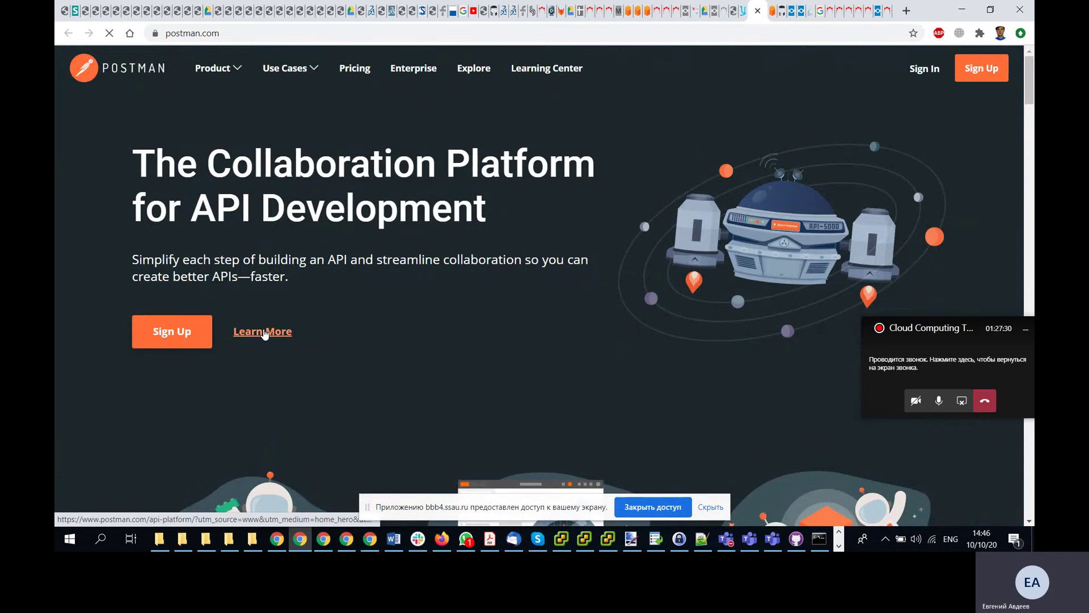
pyautogui.click(237, 68)
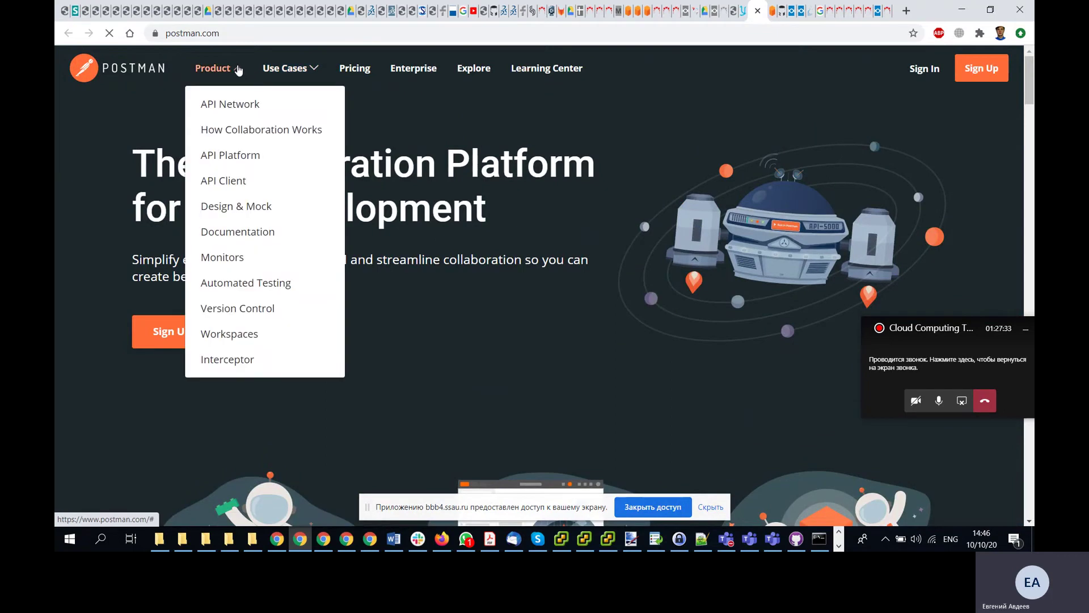
pyautogui.click(743, 10)
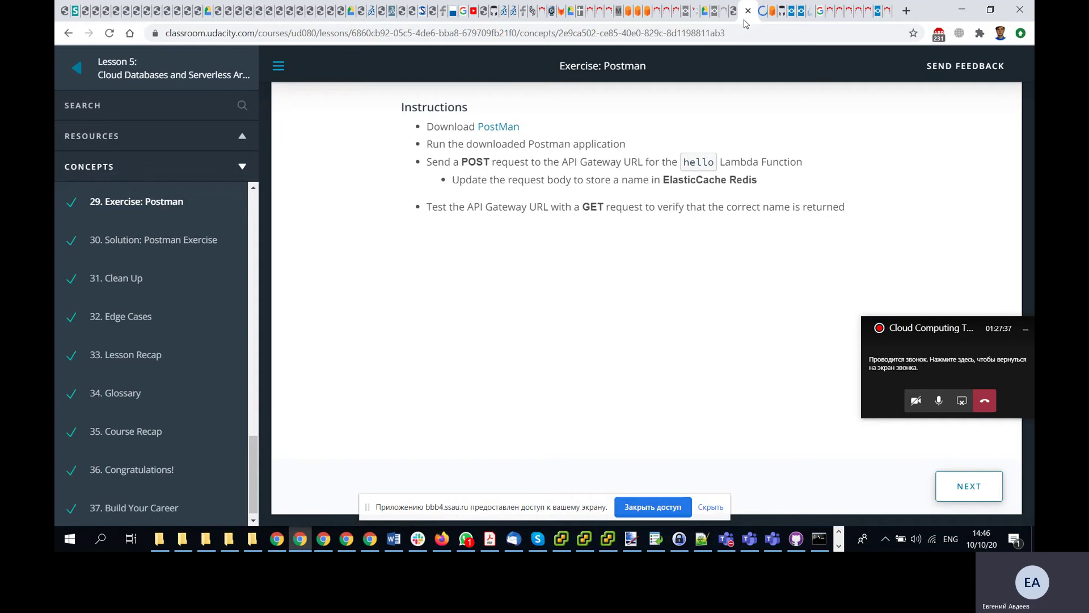
pyautogui.click(761, 21)
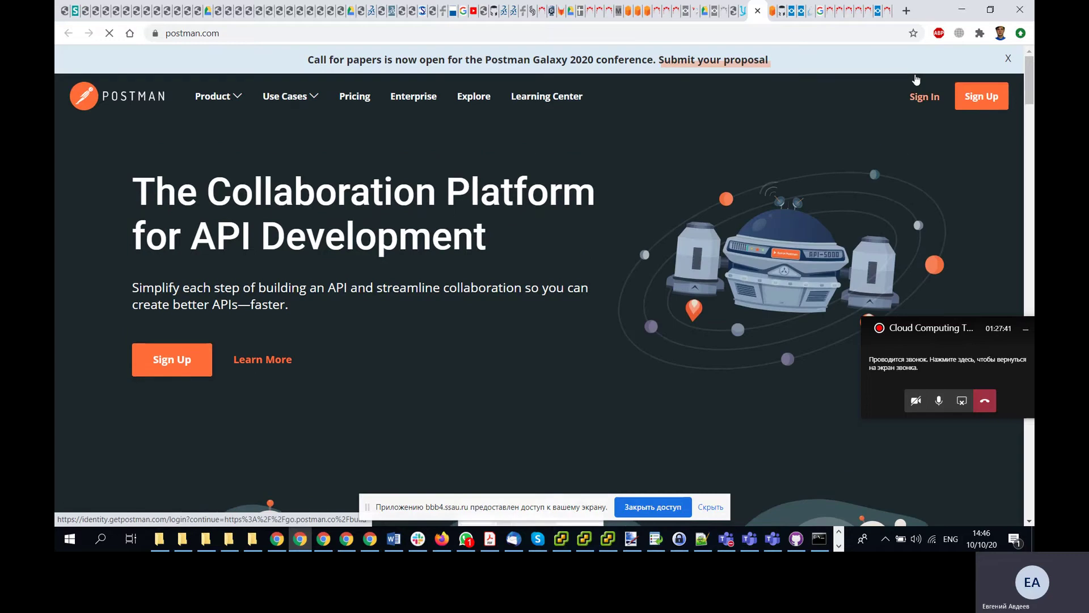
# - Begin the Postman sign-up form with an e-mail address, username and password
pyautogui.click(974, 98)
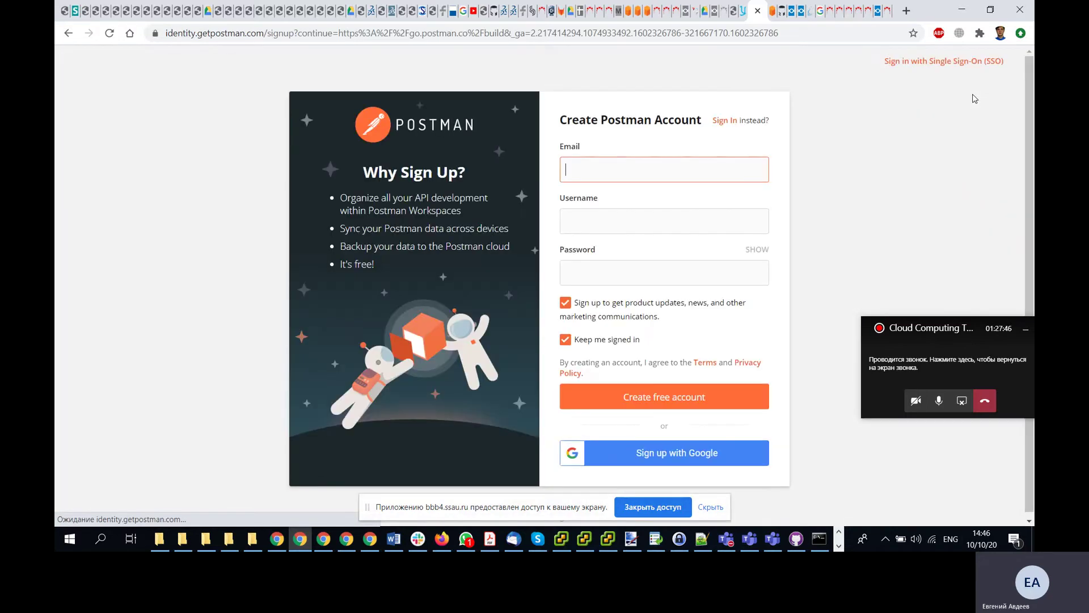
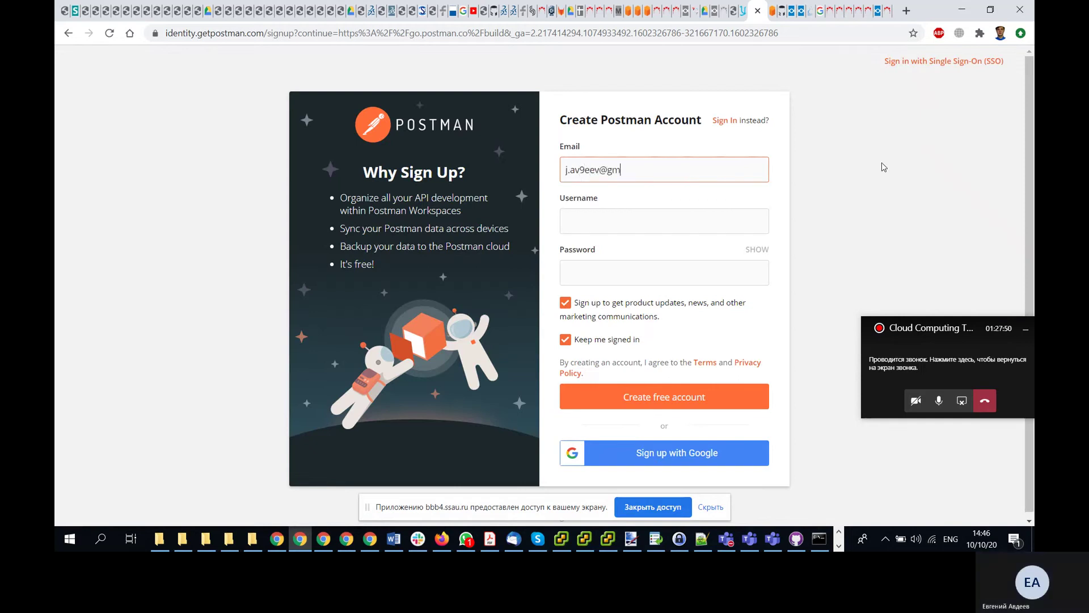
pyautogui.press('Tab')
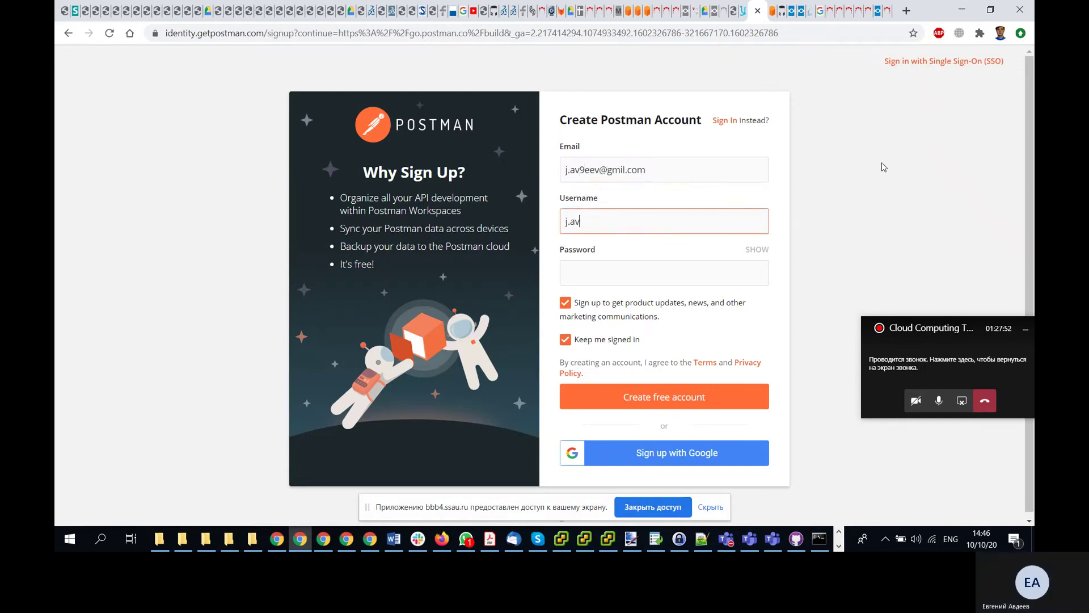
pyautogui.press('Tab')
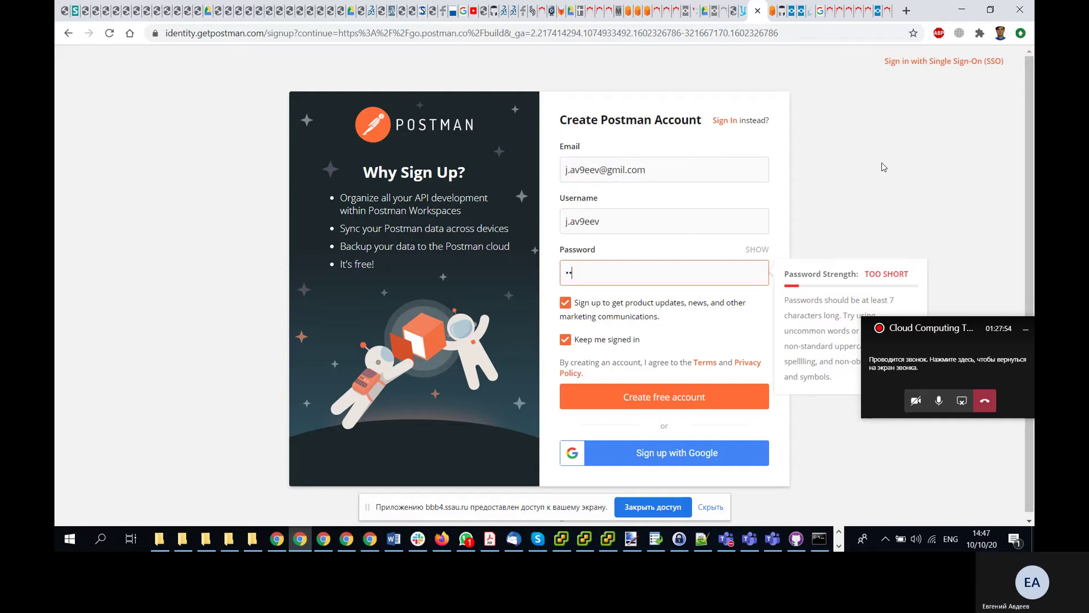
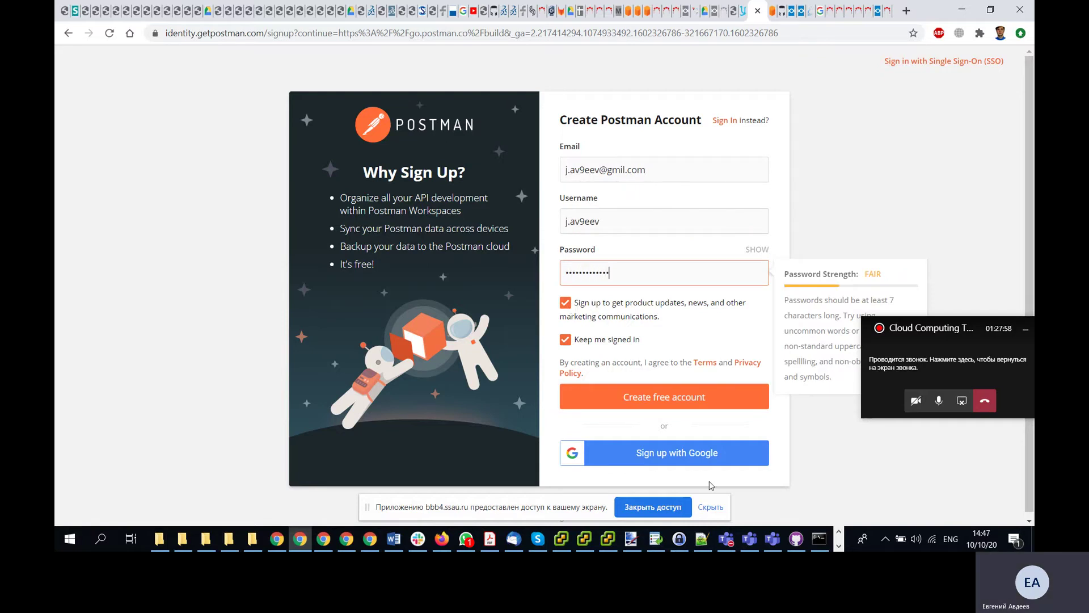
# - Sign up with a Google account instead and accept the Postman licence agreement
pyautogui.click(663, 460)
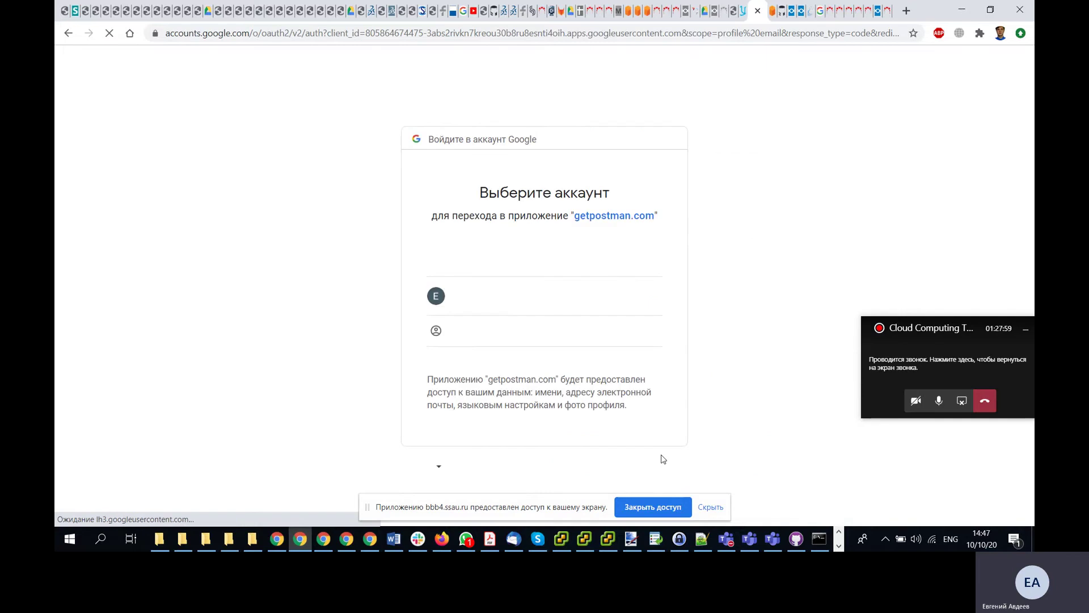
pyautogui.click(505, 298)
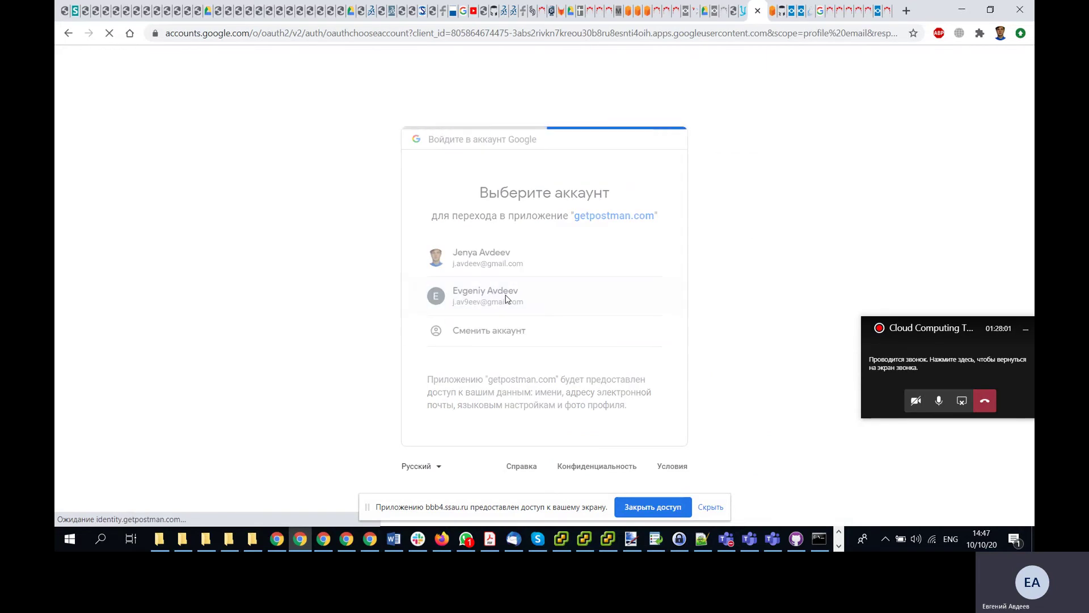
pyautogui.scroll(-5, 506, 295)
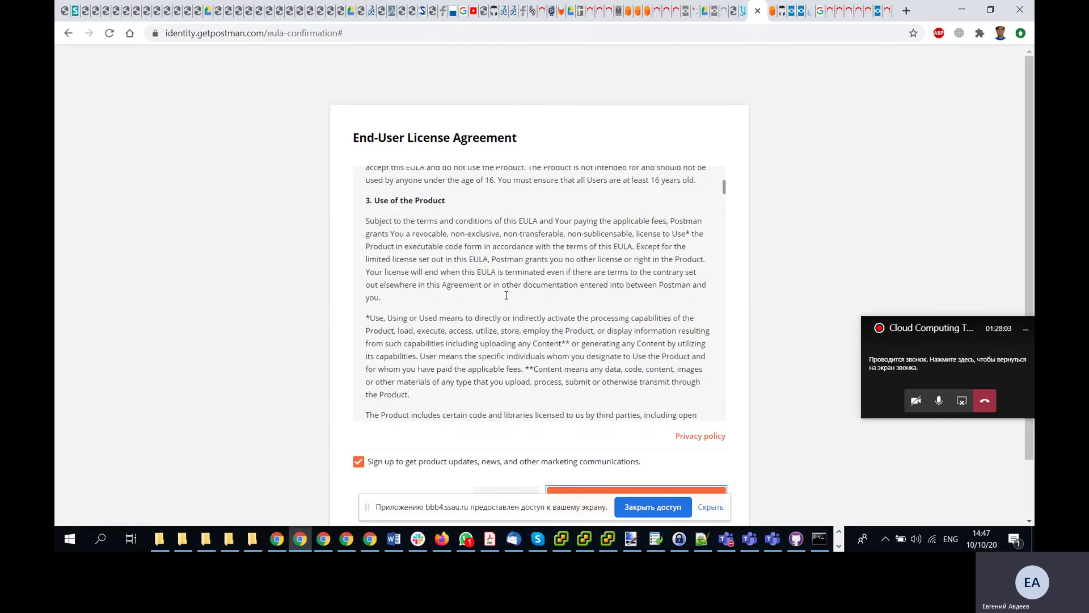
pyautogui.scroll(-5, 507, 295)
pyautogui.scroll(-2, 808, 287)
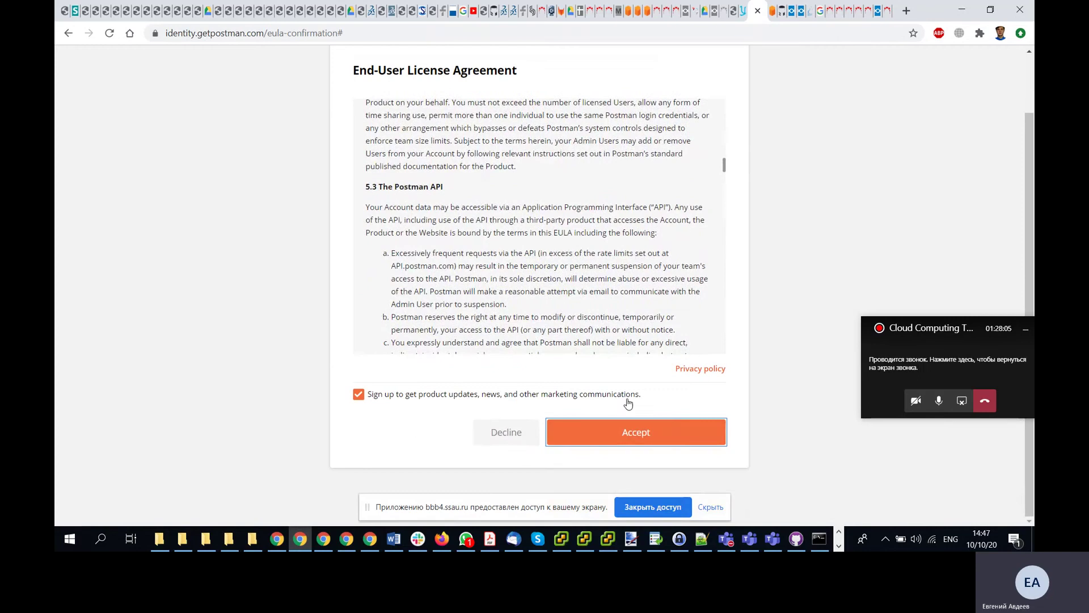
pyautogui.click(639, 437)
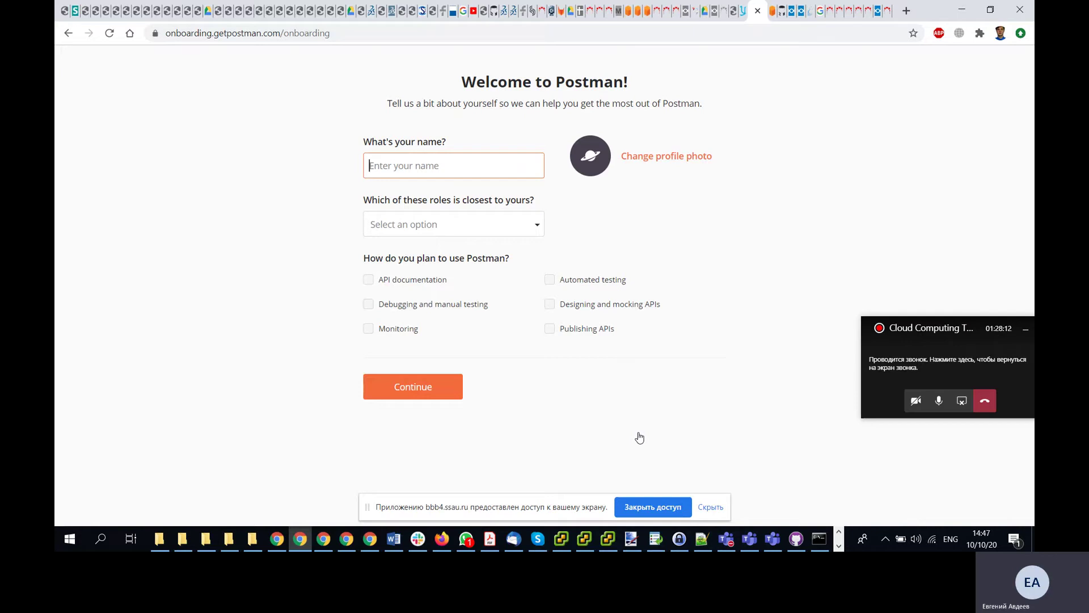
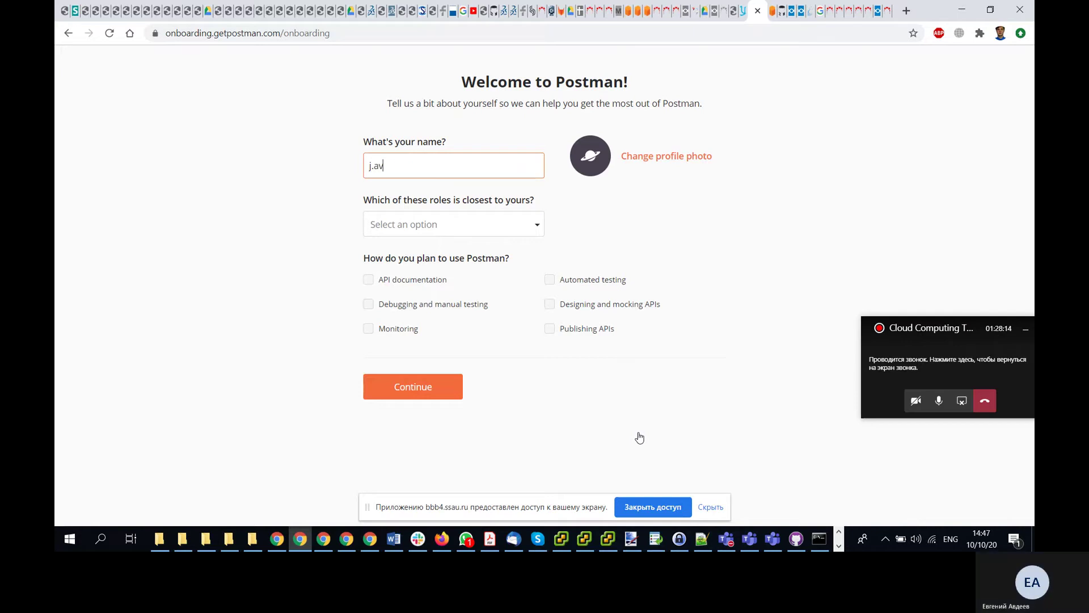
# - Enter a name, choose Backend Developer as the role, and continue without a team
pyautogui.click(529, 229)
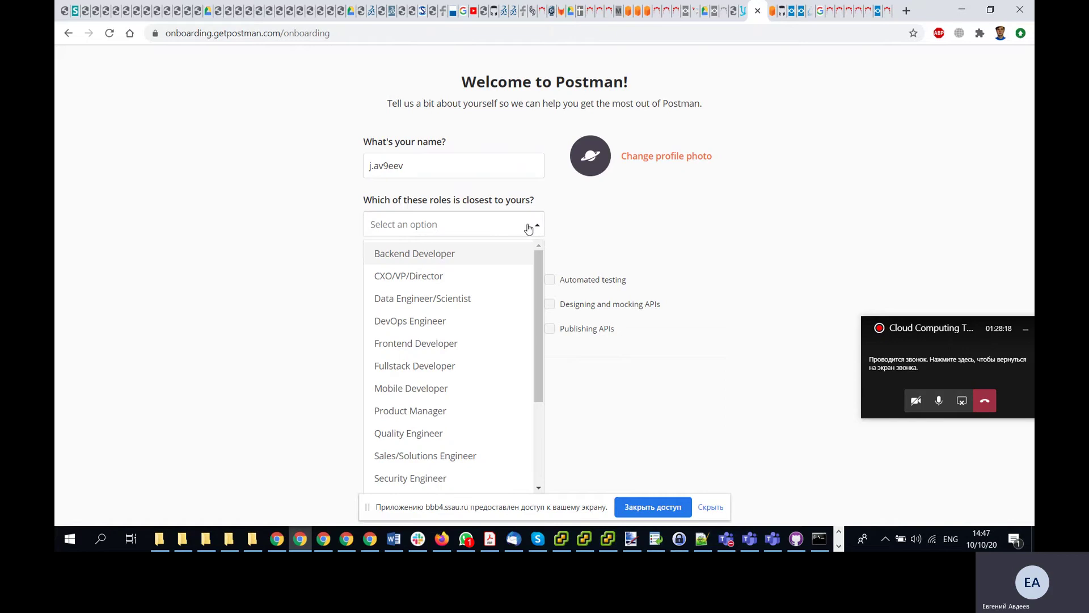
pyautogui.click(482, 253)
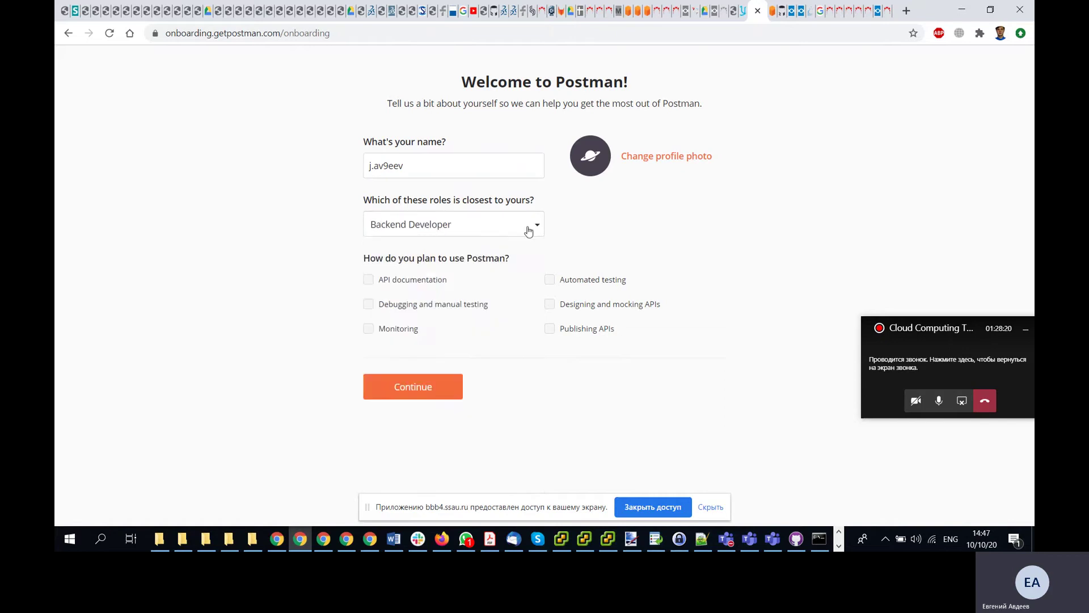
pyautogui.click(403, 387)
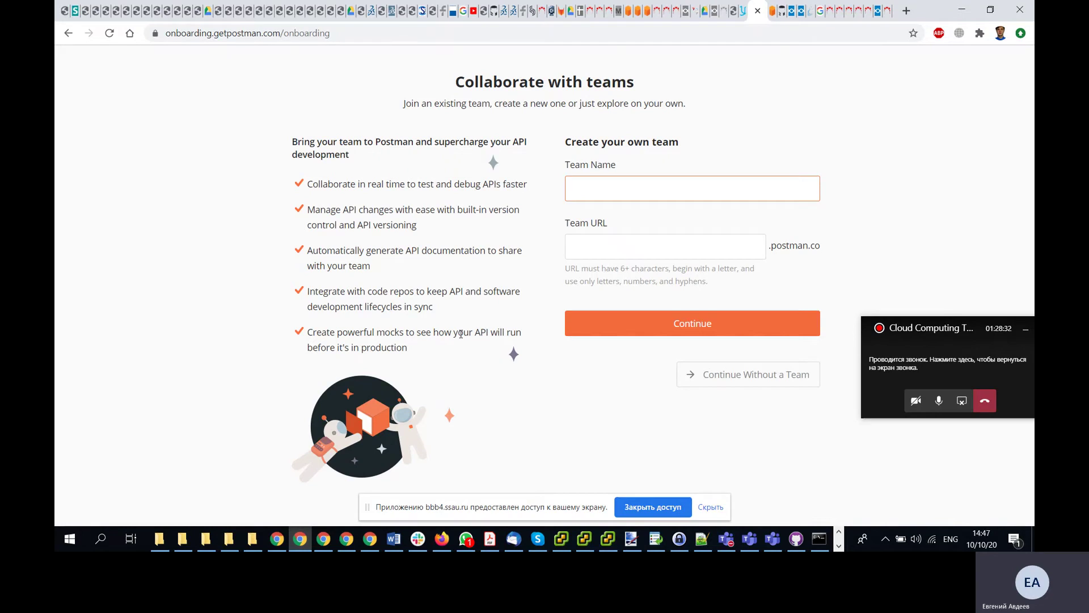
pyautogui.click(776, 376)
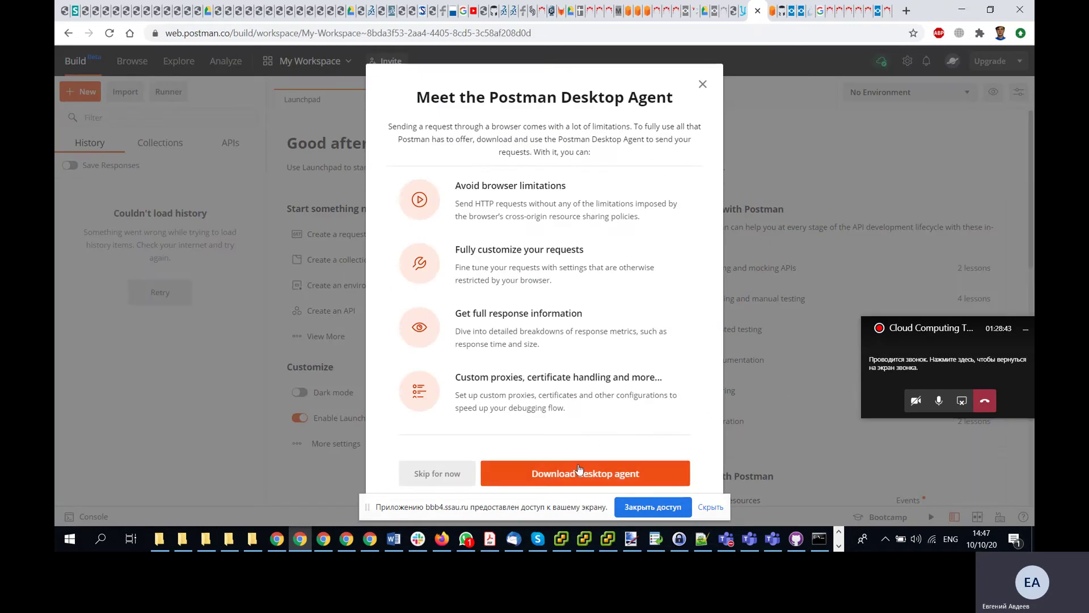
# - Save the Postman Agent-win64-0.2.1-Setup.exe installer, then continue to the Postman Launchpad
pyautogui.click(578, 474)
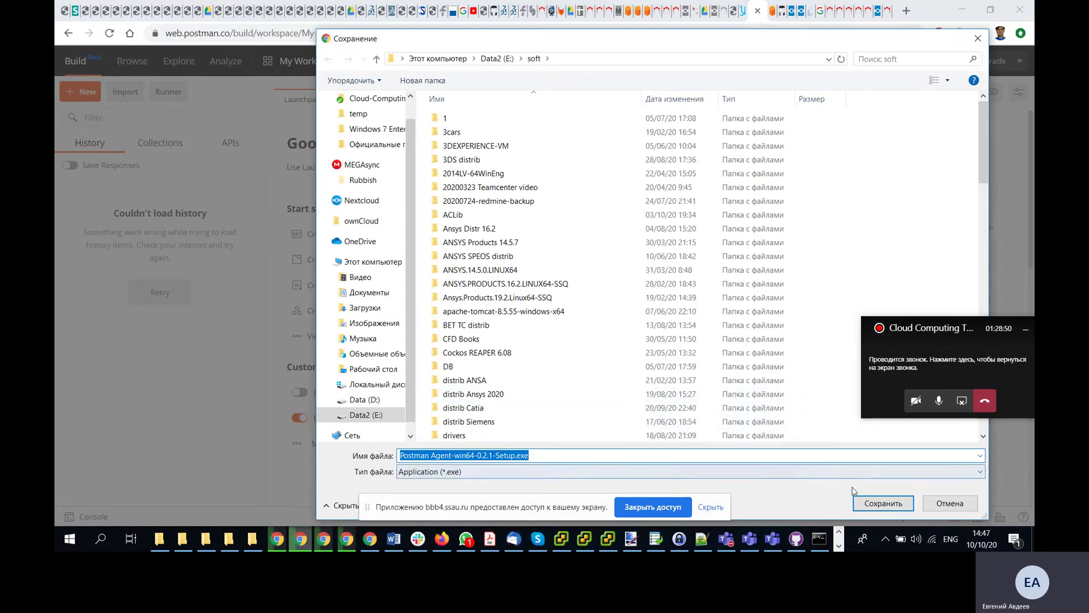
pyautogui.click(876, 501)
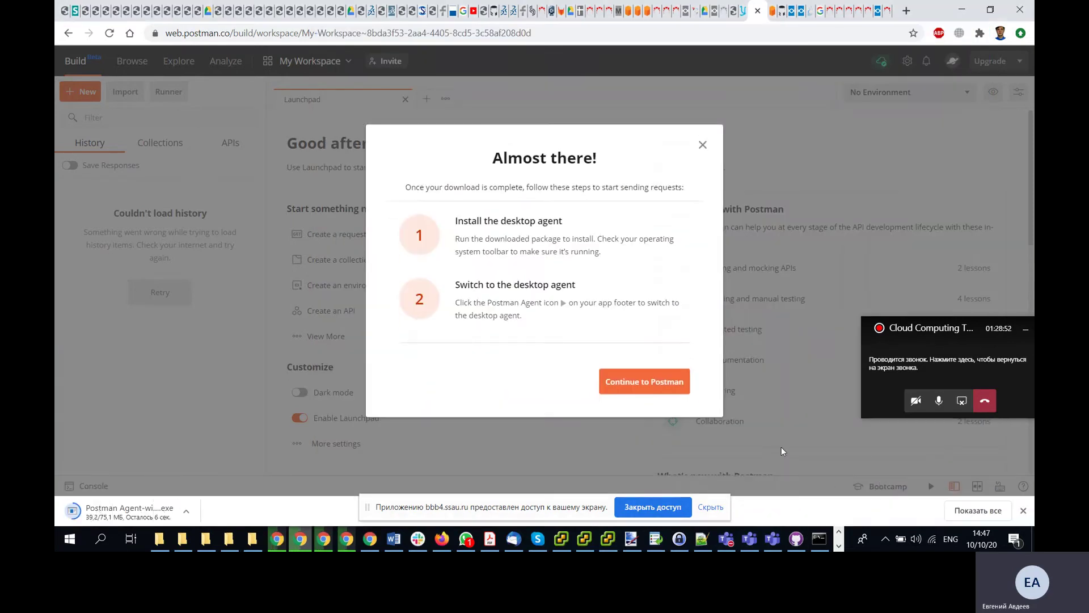
pyautogui.click(675, 386)
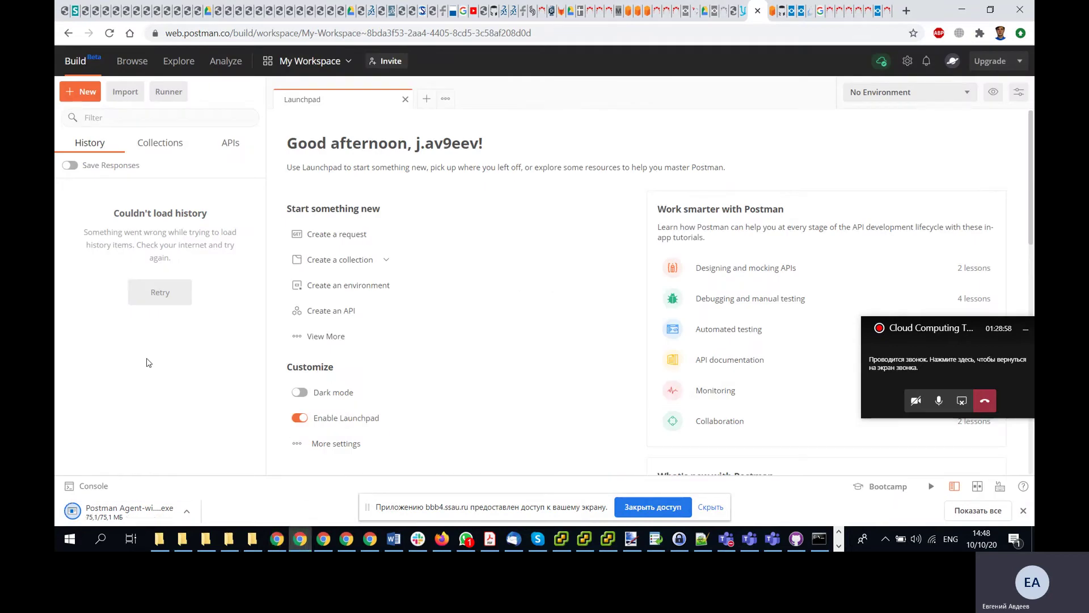
# - Run the downloaded Postman Agent installer and allow it through the firewall
pyautogui.click(112, 512)
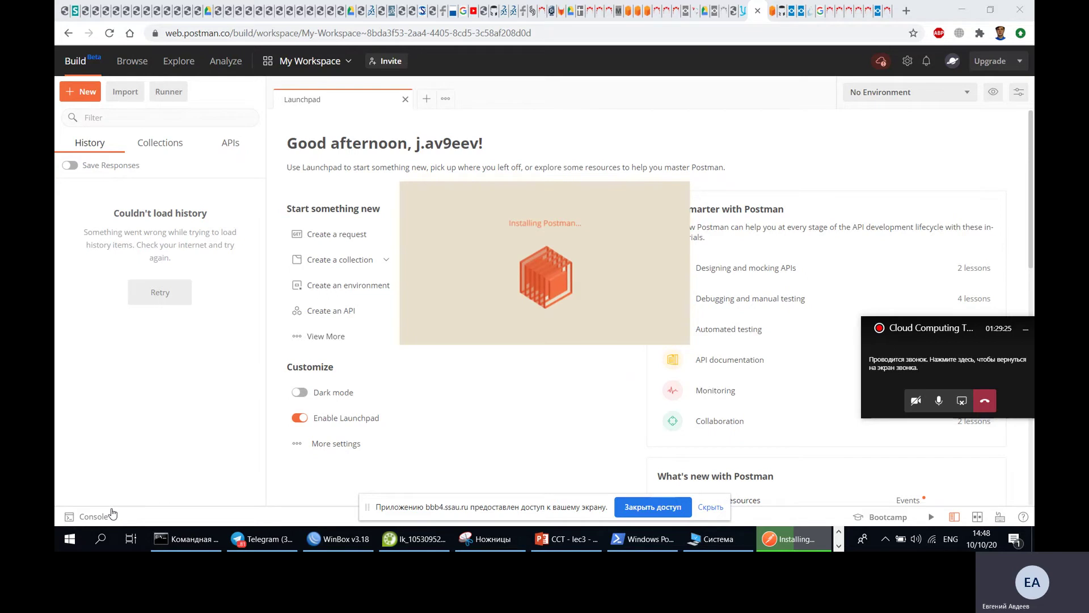
pyautogui.click(707, 507)
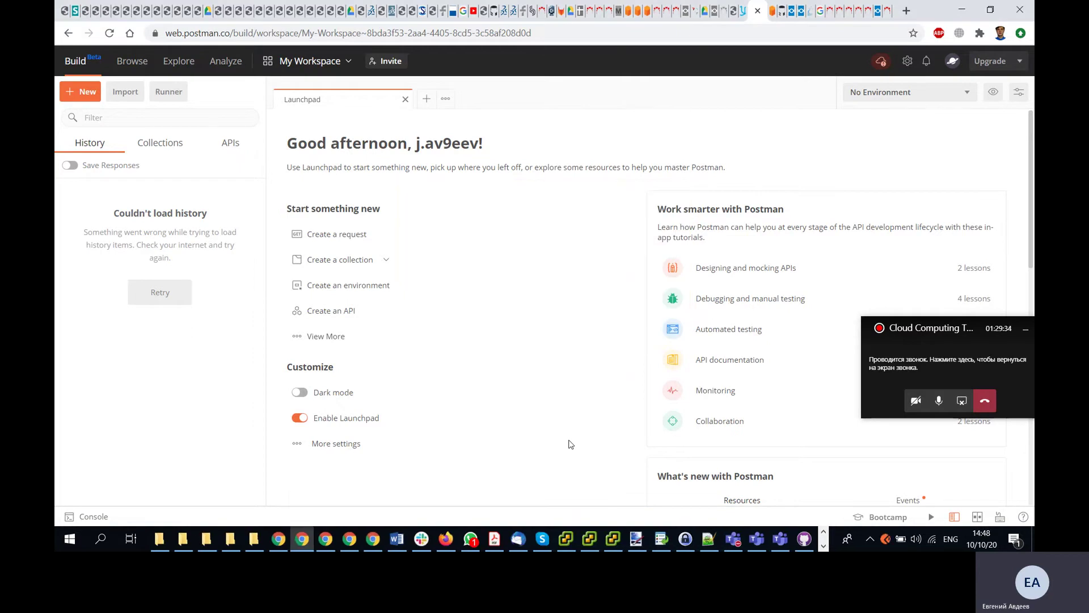
pyautogui.click(801, 391)
# - Check the running Postman Agent's tray icon options menu
pyautogui.click(885, 539)
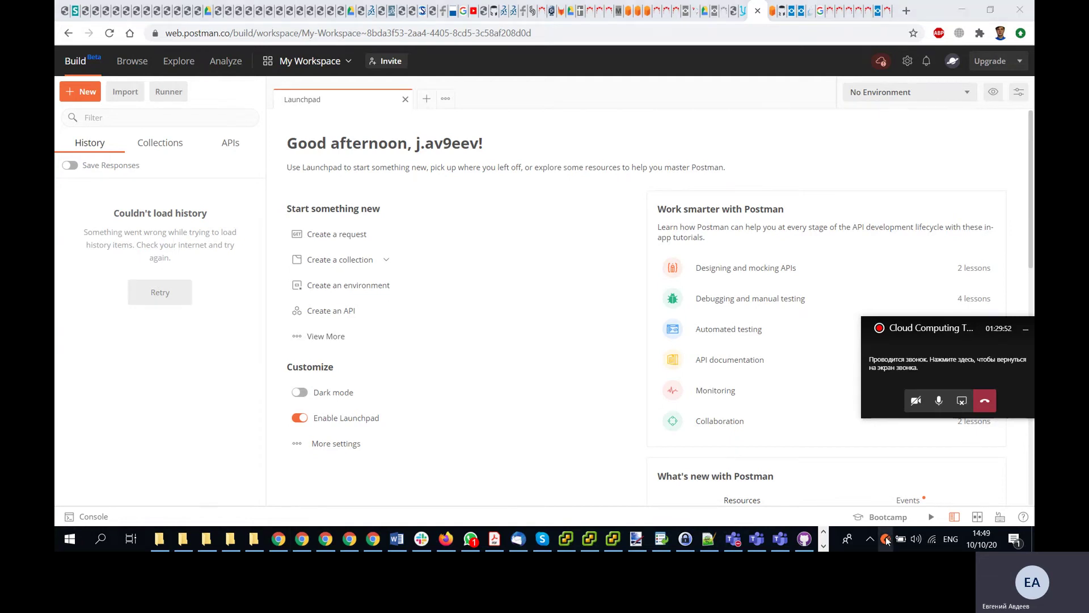
pyautogui.click(824, 545)
pyautogui.click(824, 545)
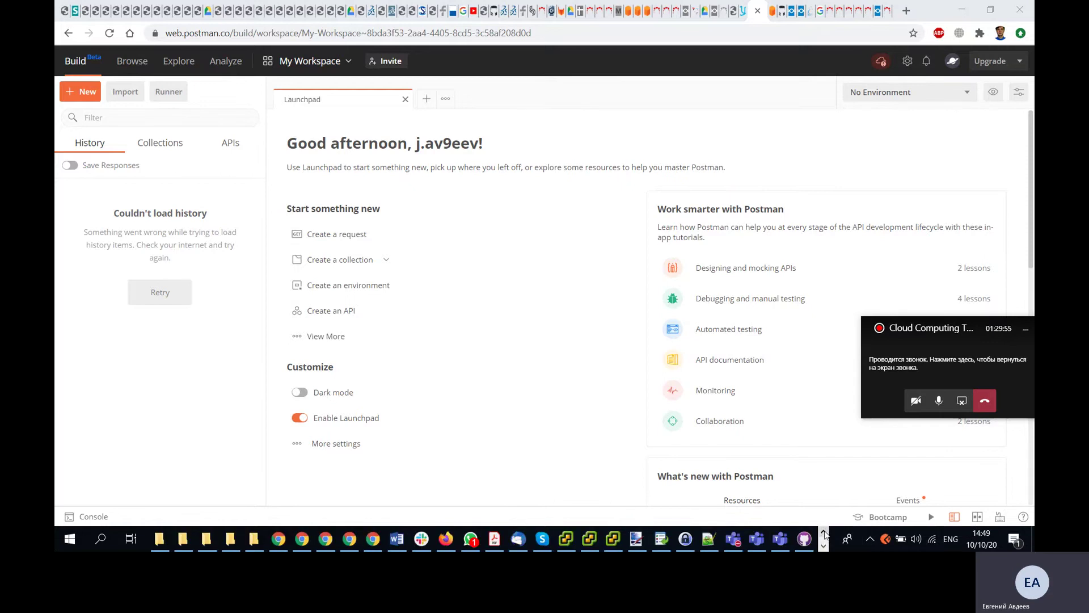
pyautogui.rightClick(887, 541)
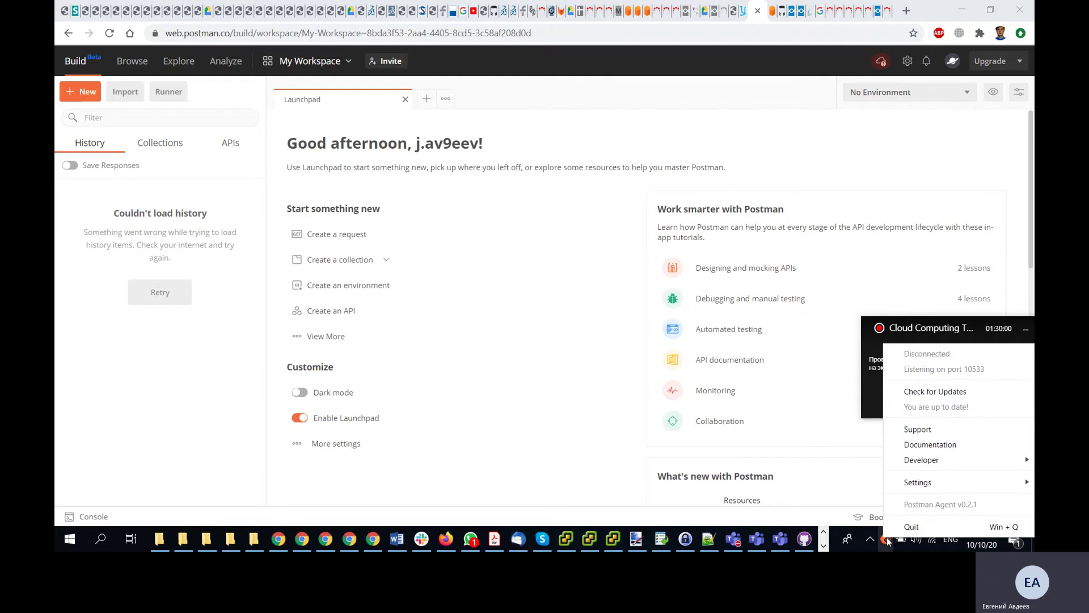
pyautogui.click(887, 540)
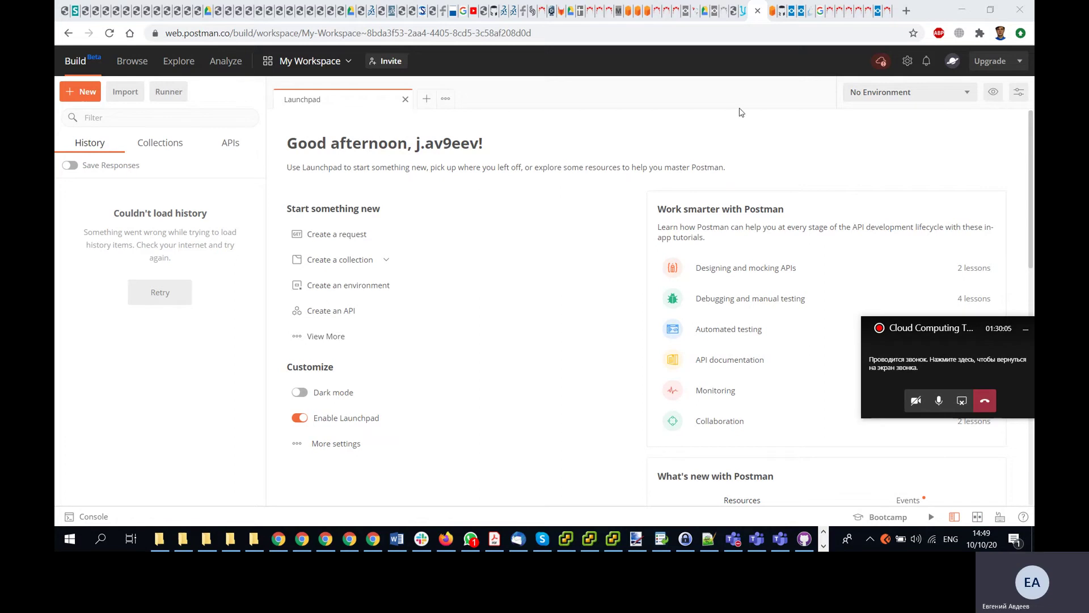
# - Go to the Solution: Postman Exercise lesson and highlight its Skip Sign In and + New steps
pyautogui.click(745, 12)
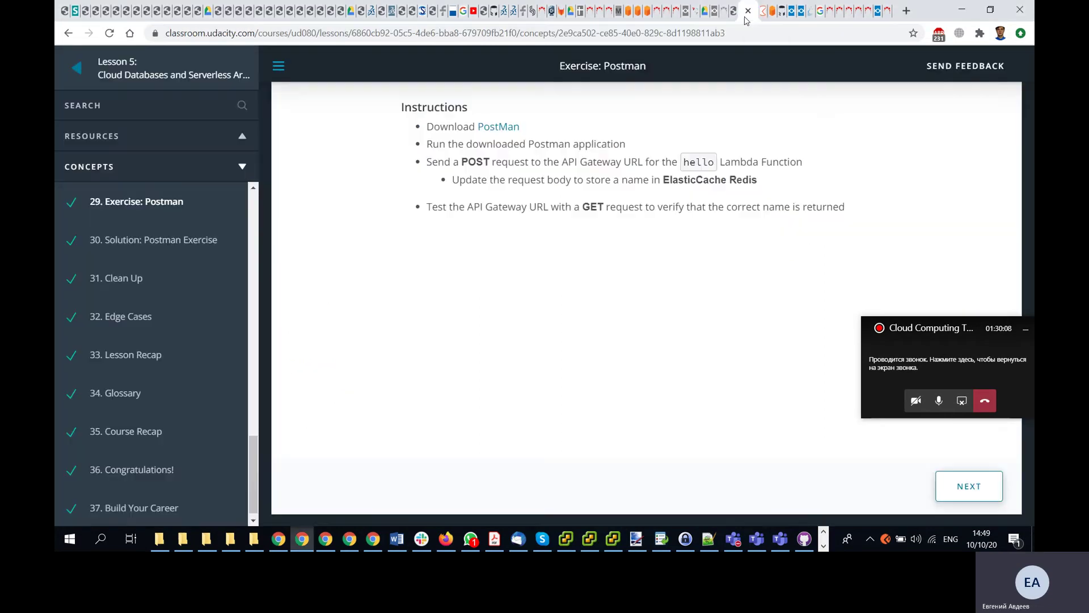
pyautogui.click(969, 489)
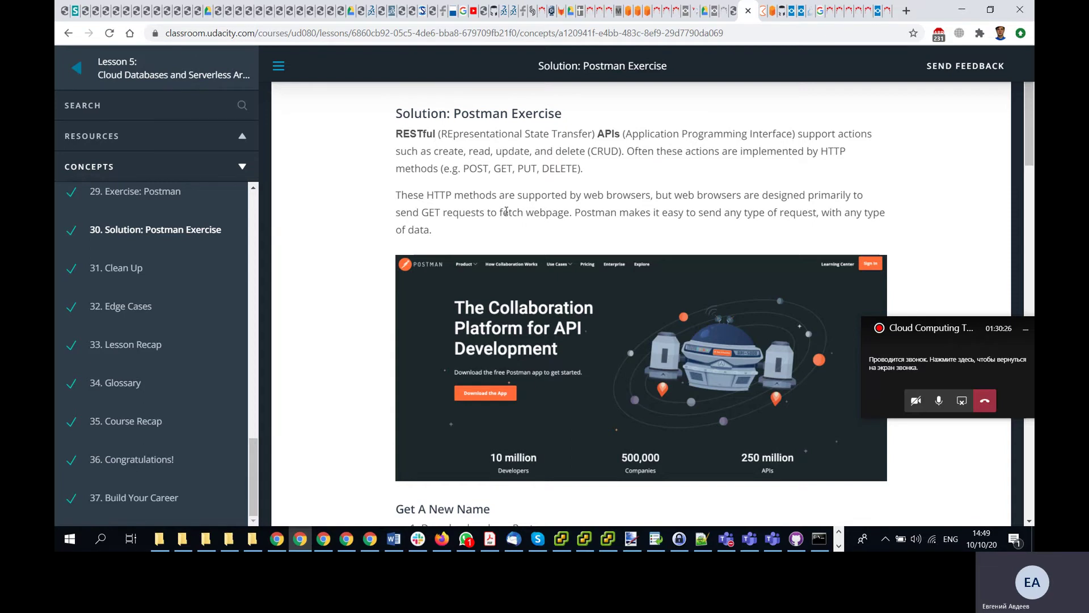
pyautogui.scroll(-3, 506, 211)
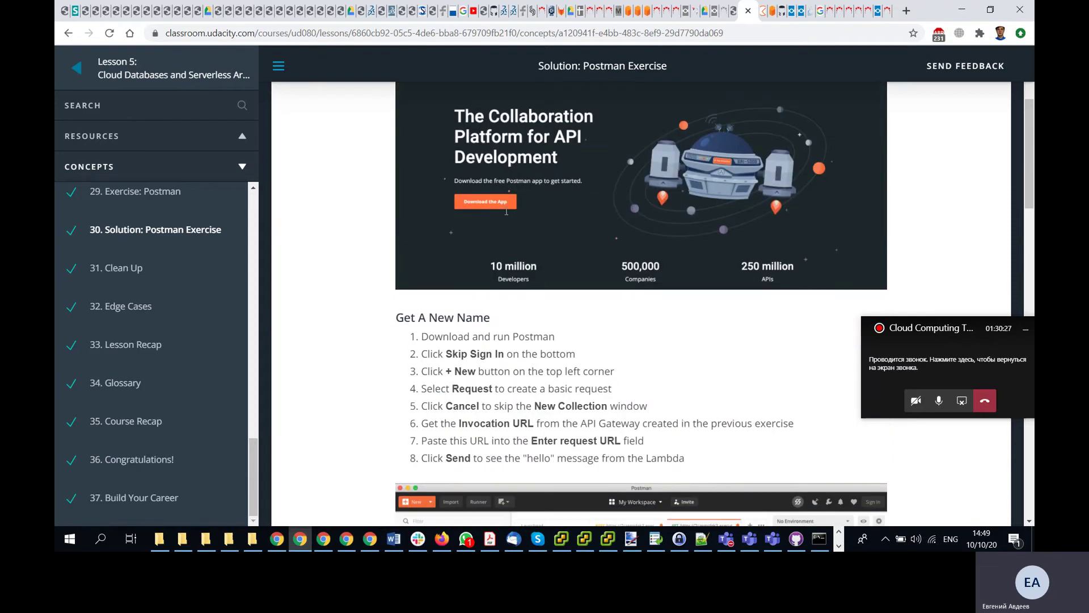
pyautogui.scroll(-3, 505, 210)
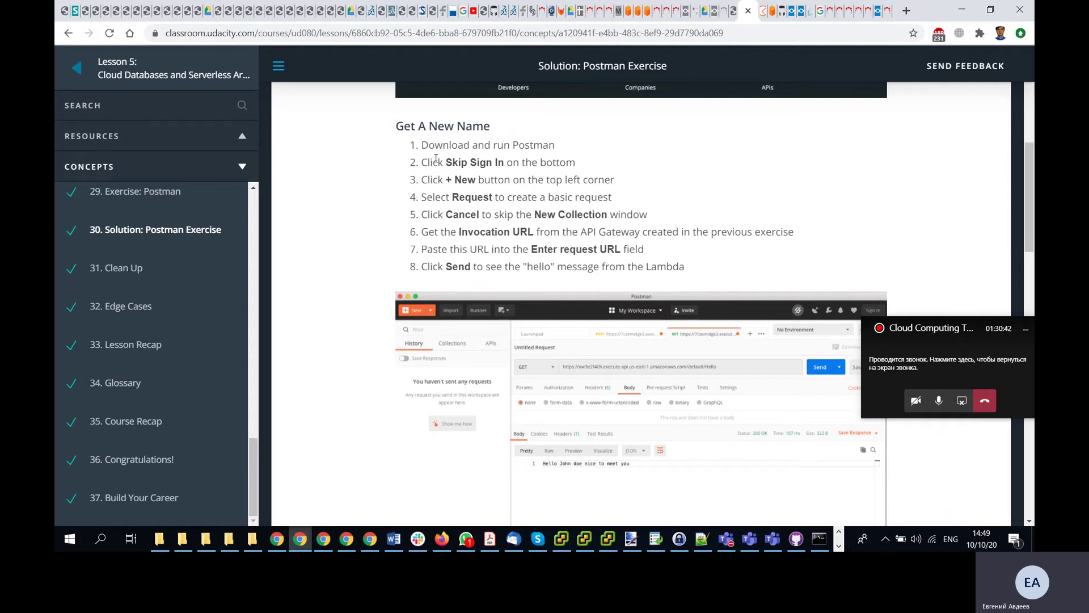
pyautogui.moveTo(444, 163); pyautogui.dragTo(507, 163)
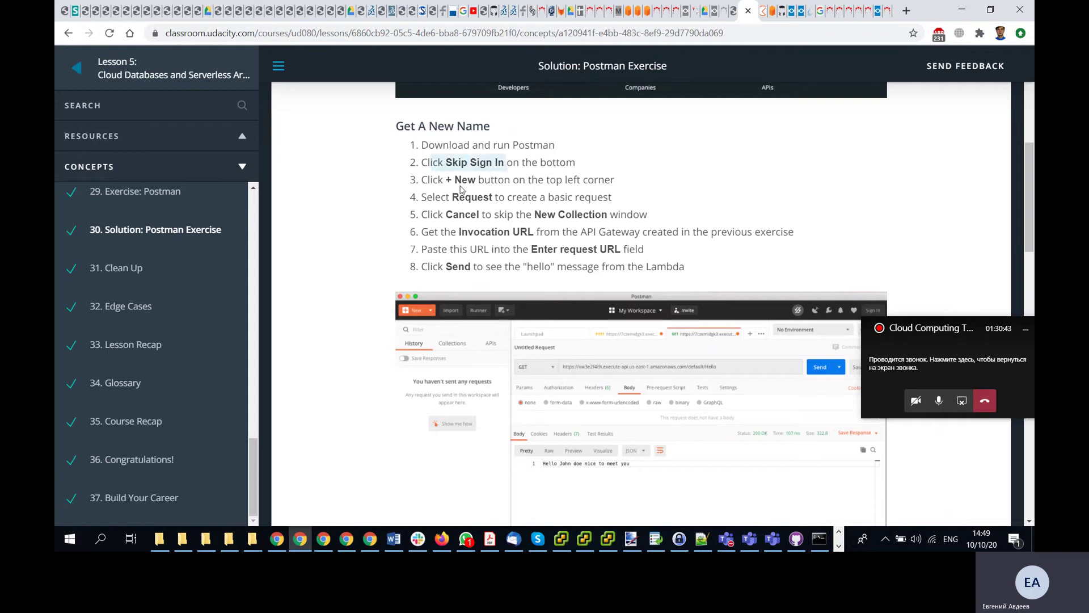
pyautogui.moveTo(434, 180); pyautogui.dragTo(476, 180)
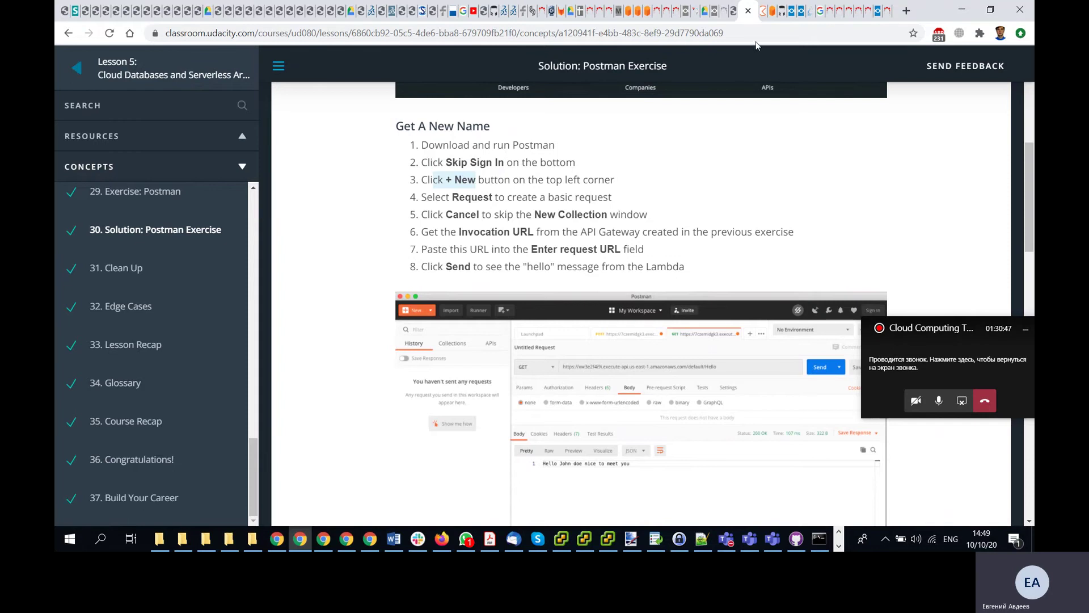
# - Create a new basic request in the Postman workspace while consulting the lesson steps
pyautogui.click(755, 11)
pyautogui.click(84, 90)
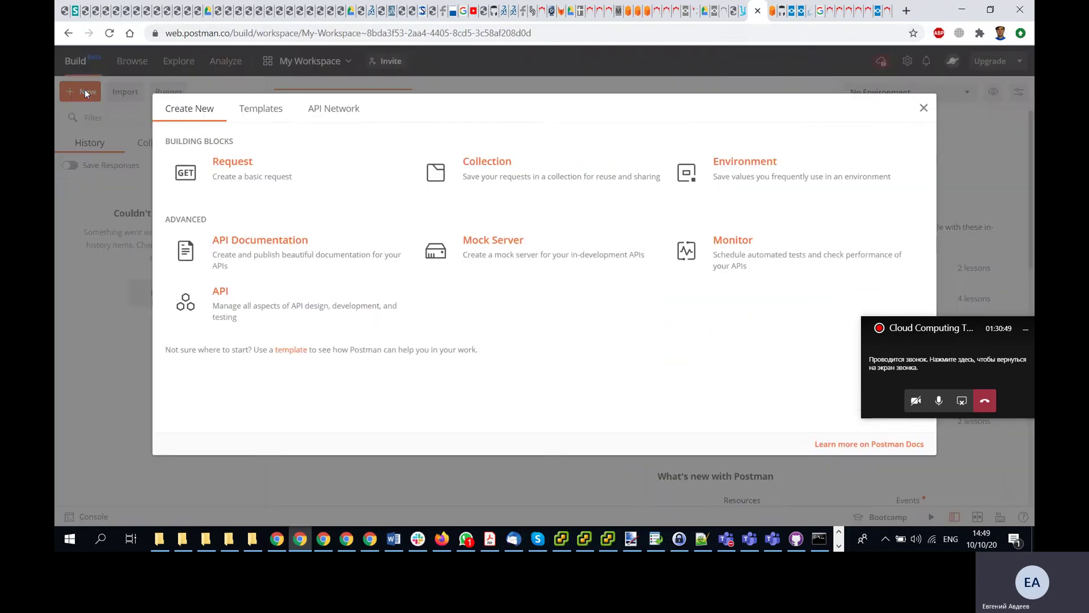
pyautogui.click(743, 10)
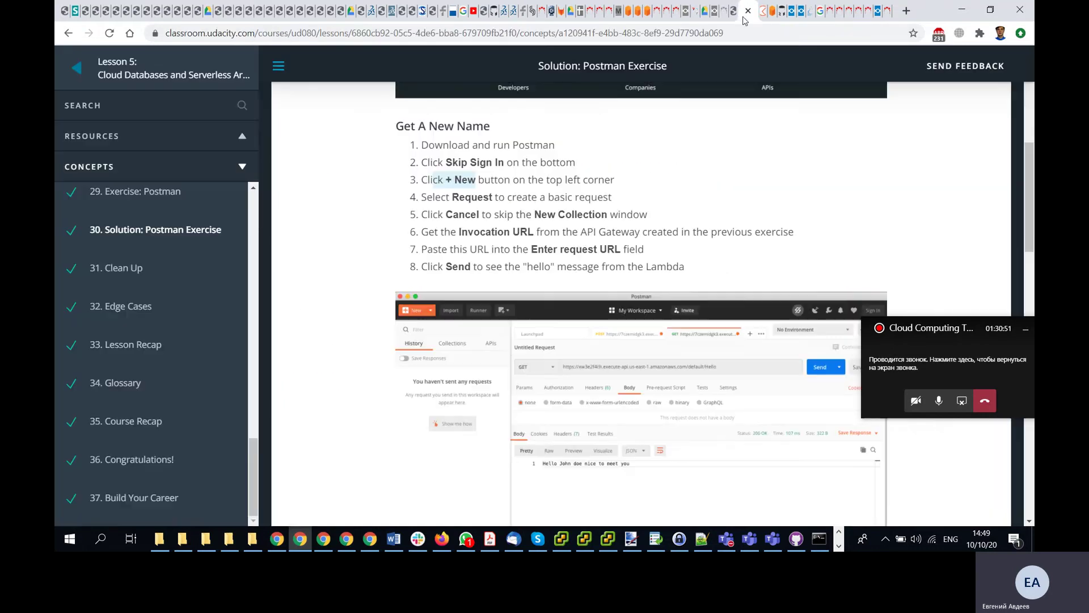
pyautogui.click(765, 10)
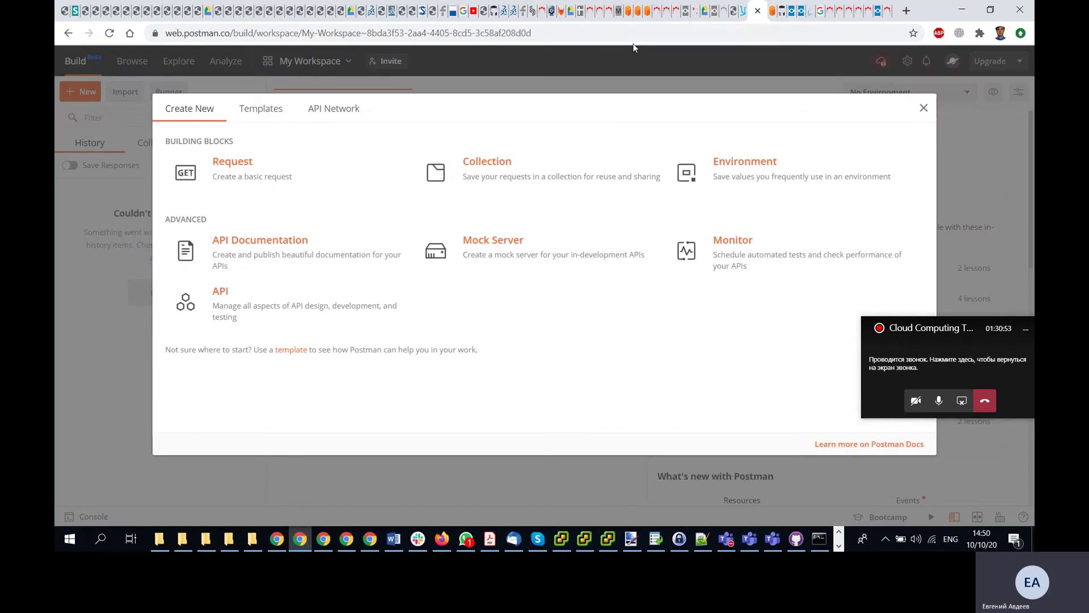
pyautogui.click(236, 169)
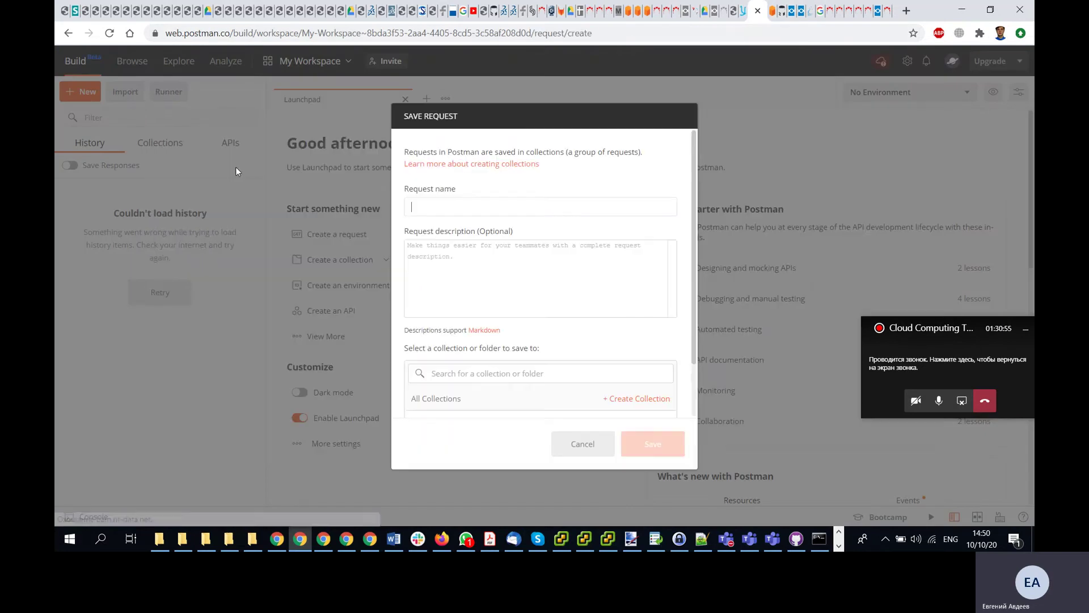
pyautogui.click(744, 17)
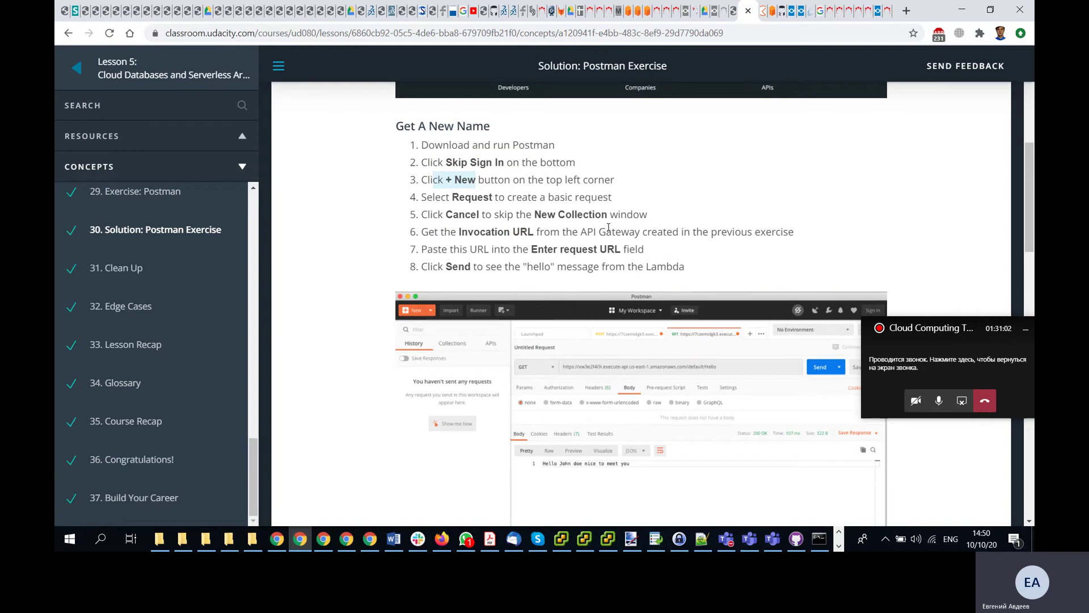
pyautogui.click(763, 11)
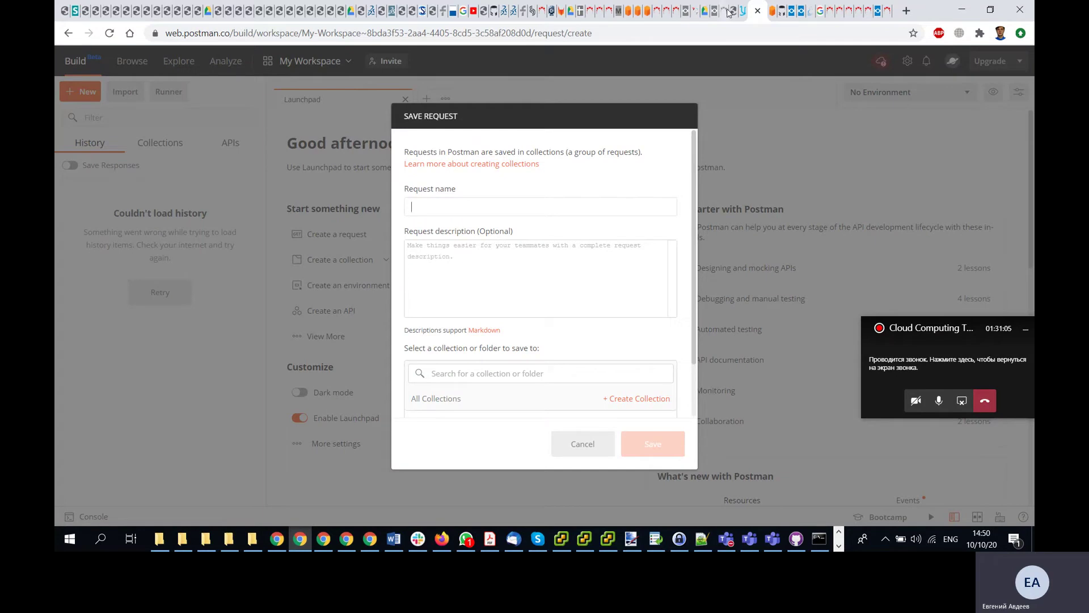
pyautogui.click(745, 15)
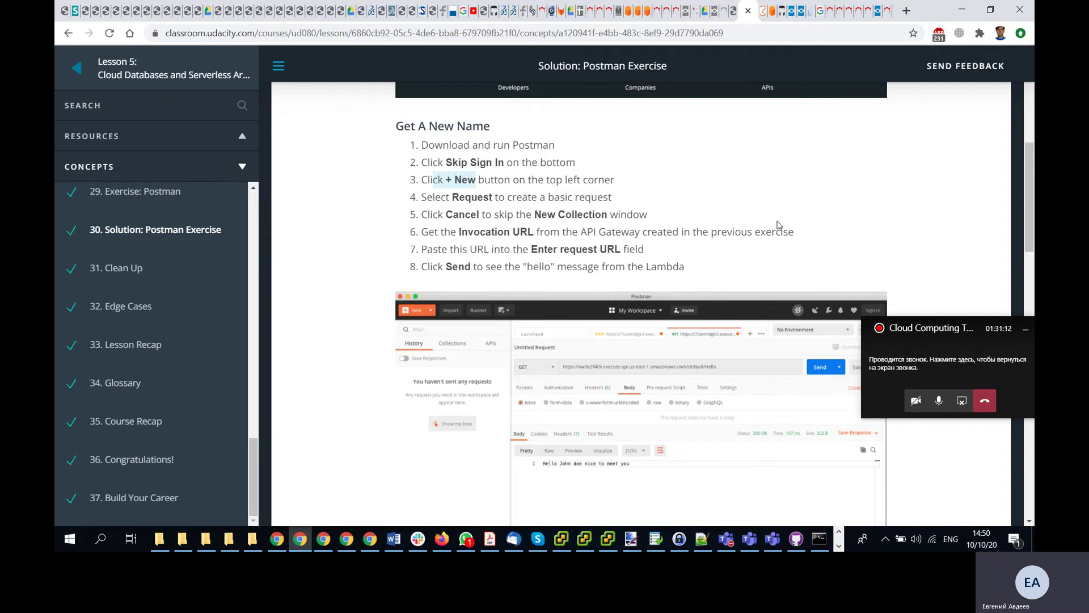
pyautogui.click(759, 10)
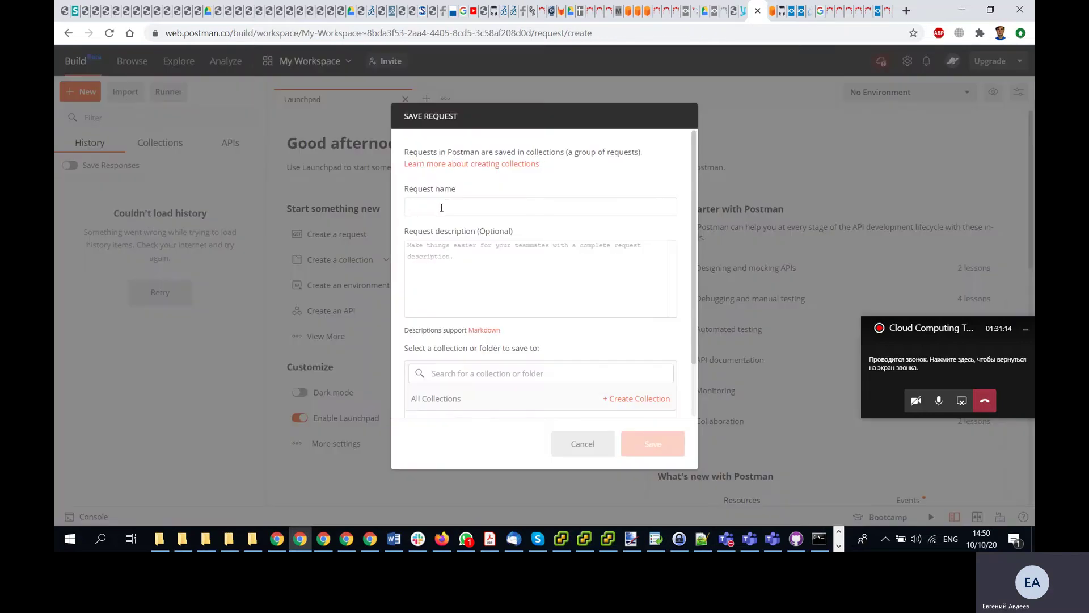
# - Name the request MyRequest and try out the description and collection fields
pyautogui.write('MyRequest')
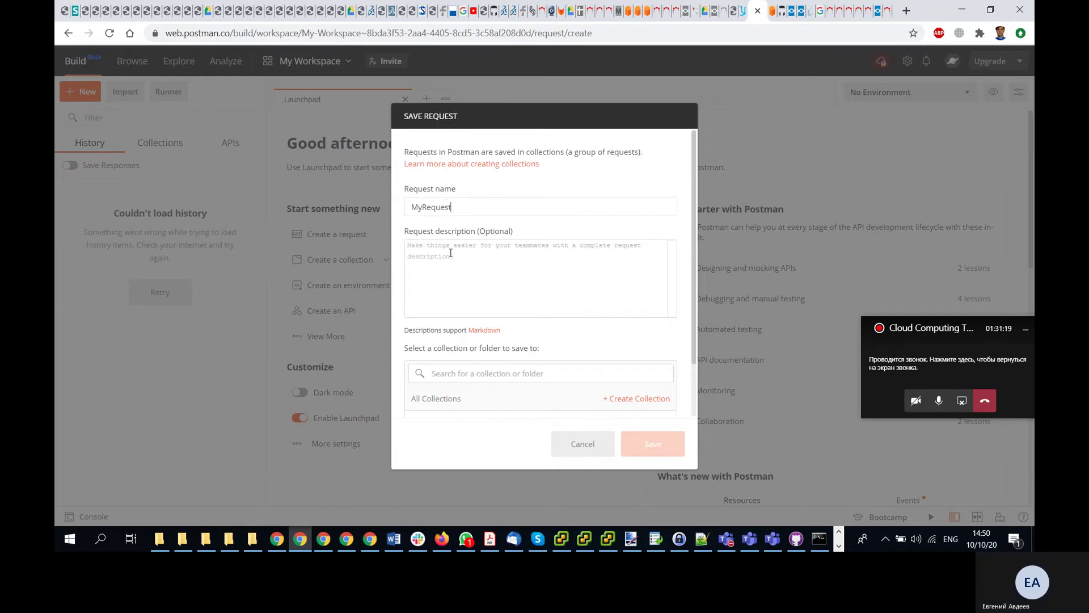
pyautogui.click(469, 372)
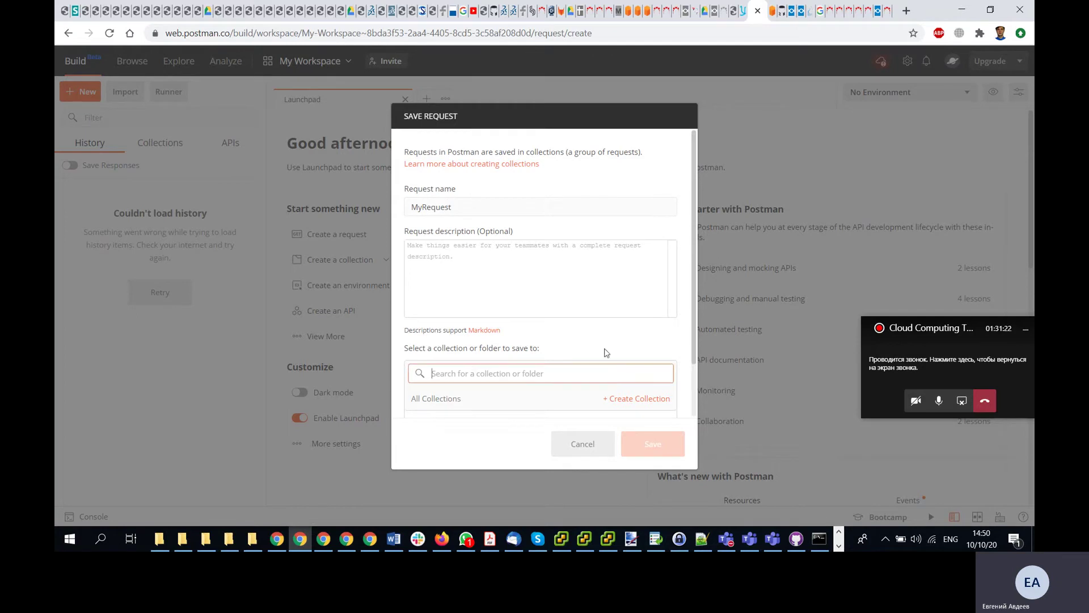
pyautogui.scroll(-2, 607, 352)
pyautogui.scroll(2, 557, 290)
pyautogui.click(472, 255)
pyautogui.write('sss')
pyautogui.press('BackSpace')
pyautogui.press('BackSpace')
pyautogui.press('BackSpace')
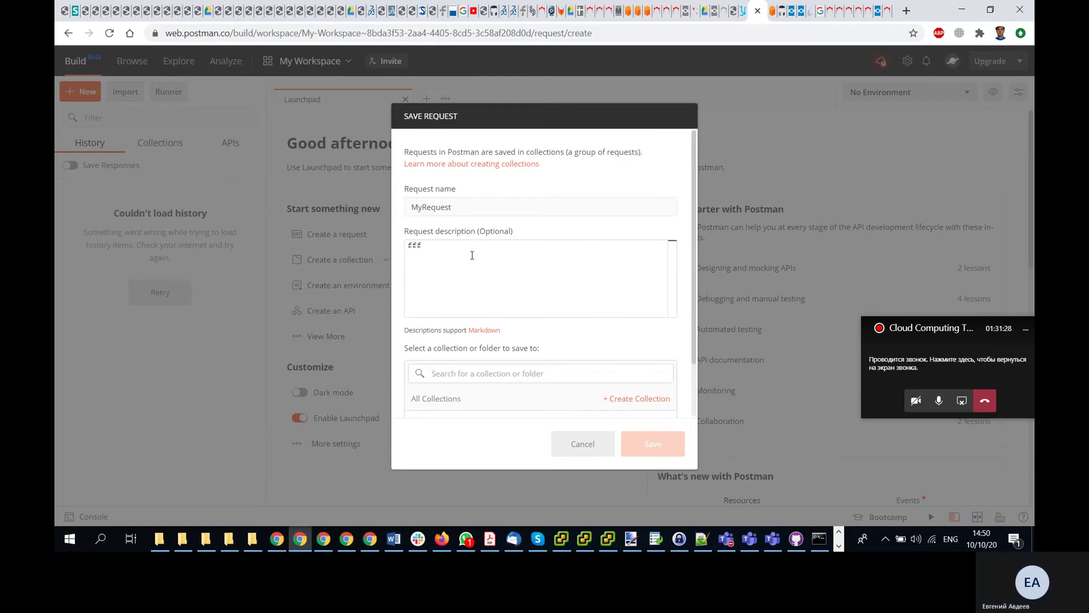
pyautogui.scroll(-2, 488, 314)
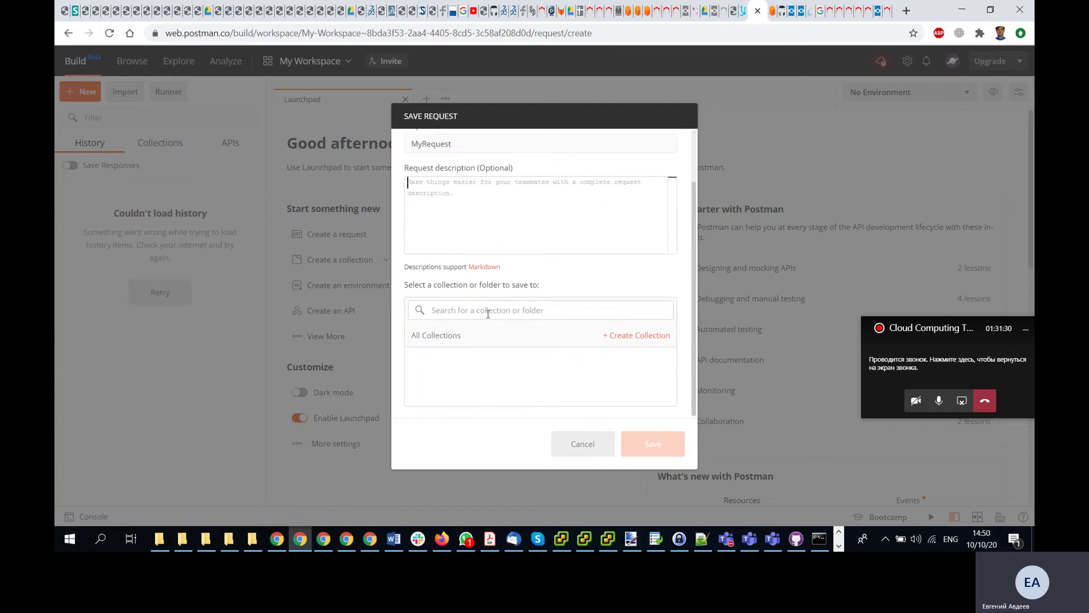
pyautogui.click(488, 311)
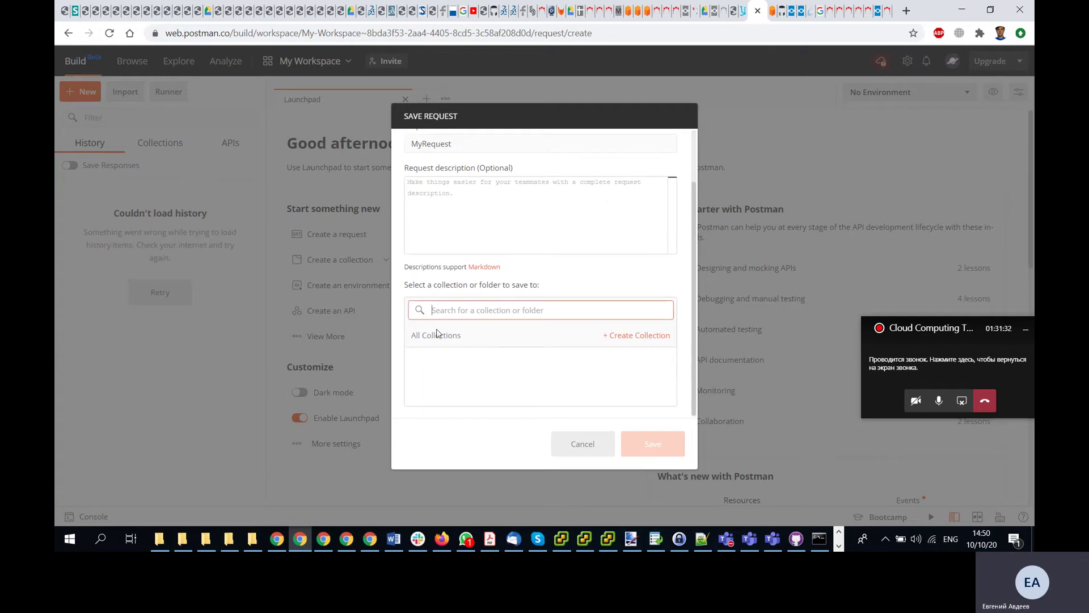
pyautogui.click(623, 339)
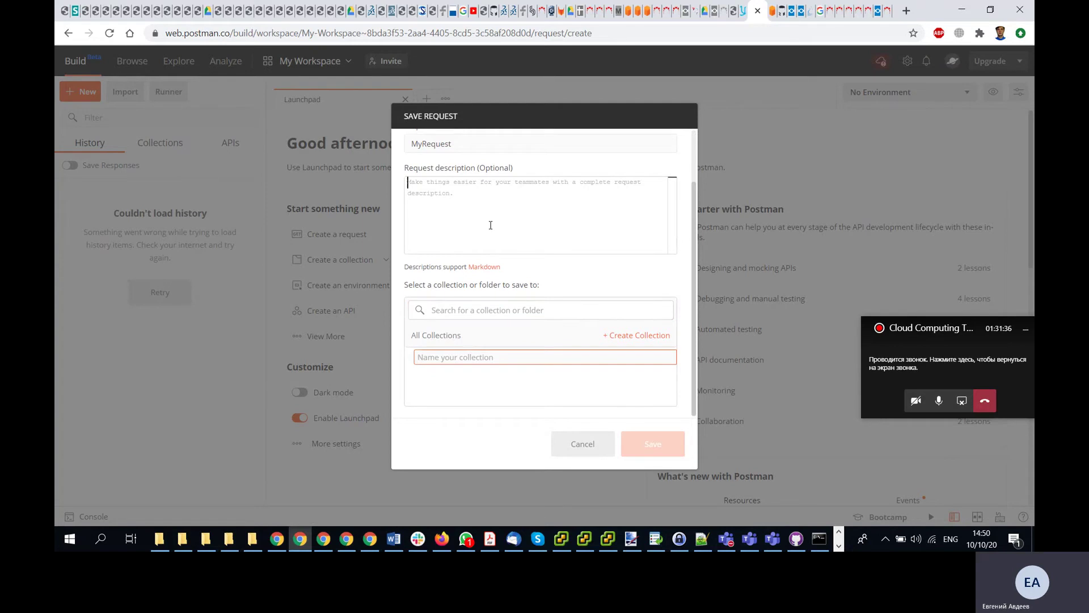
pyautogui.click(518, 258)
pyautogui.scroll(2, 518, 258)
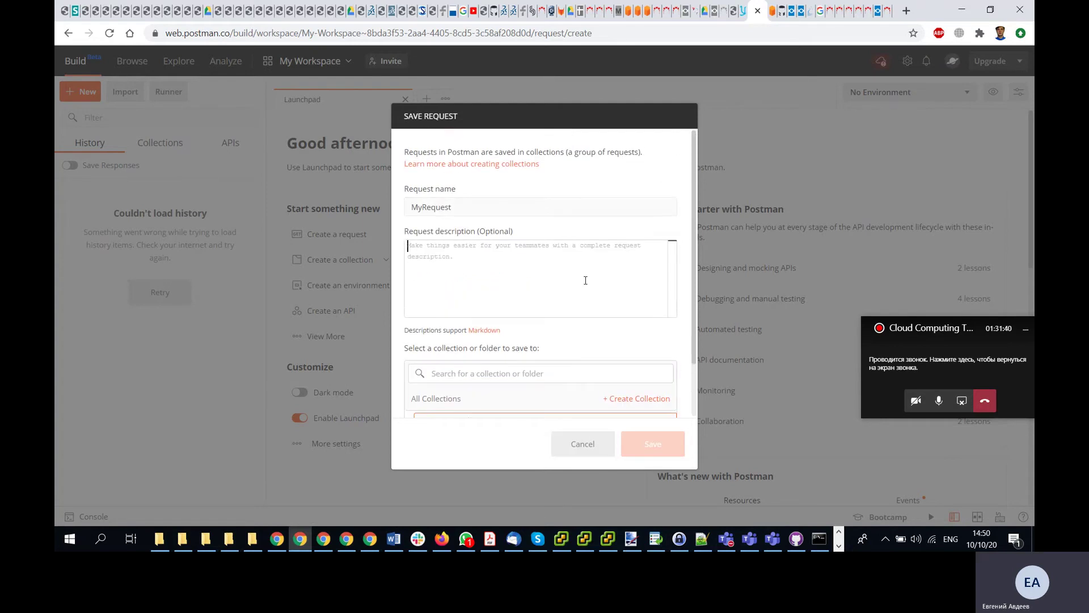
pyautogui.click(480, 202)
# - Enter MyRequest as the description and focus the collection search box
pyautogui.click(744, 10)
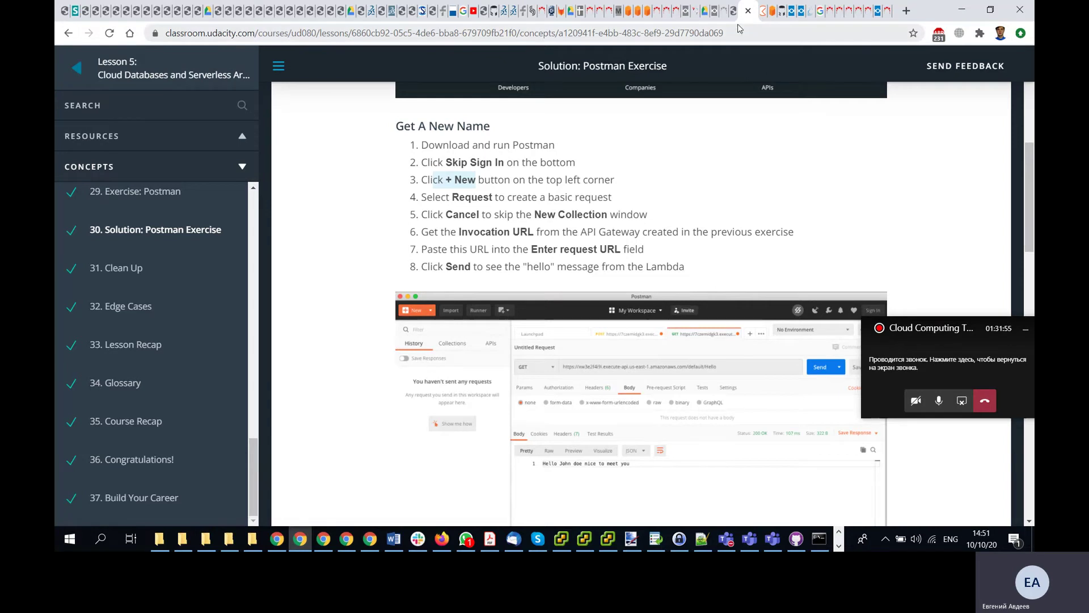
pyautogui.click(764, 10)
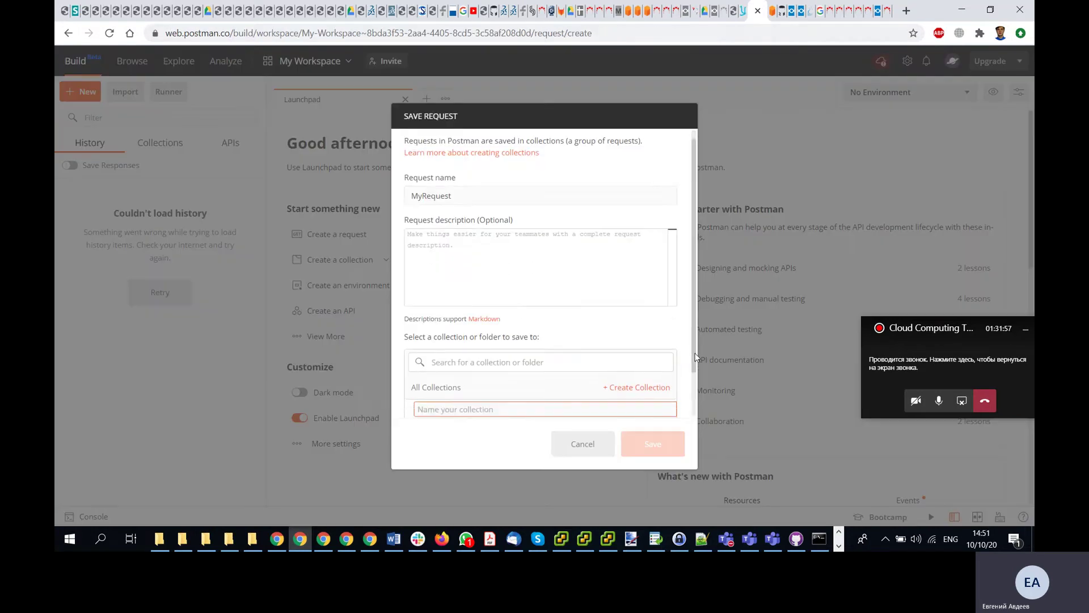
pyautogui.scroll(-2, 694, 340)
pyautogui.scroll(2, 693, 297)
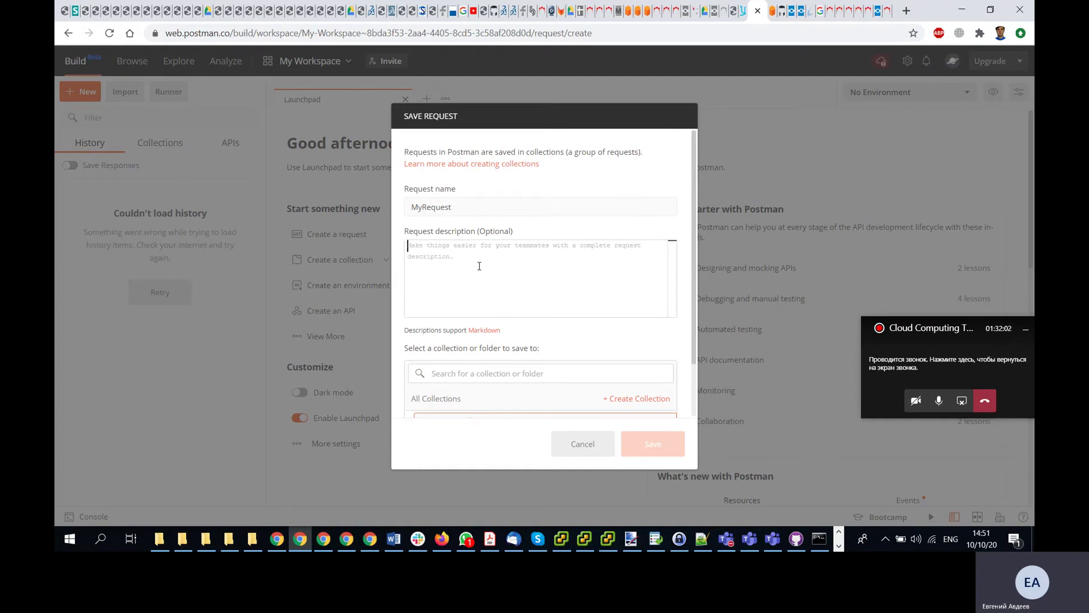
pyautogui.write('My')
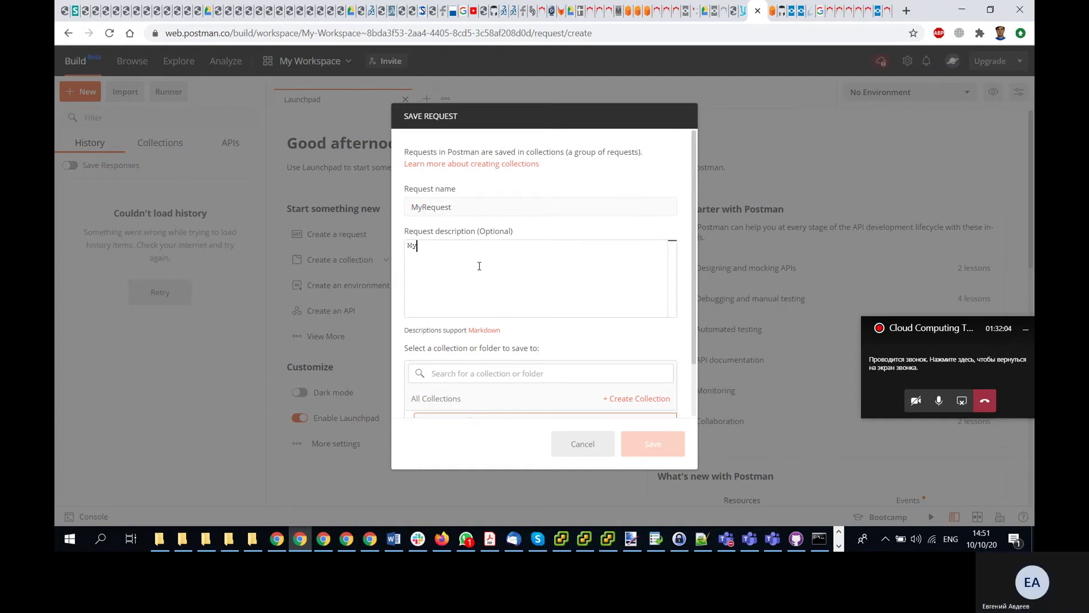
pyautogui.write('Request')
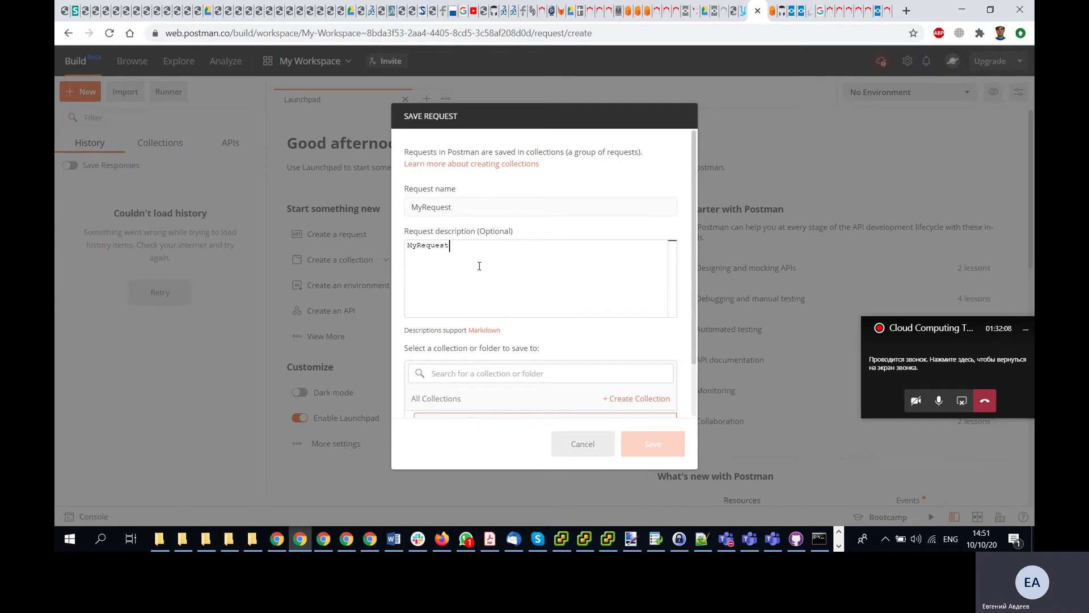
pyautogui.scroll(-1, 500, 307)
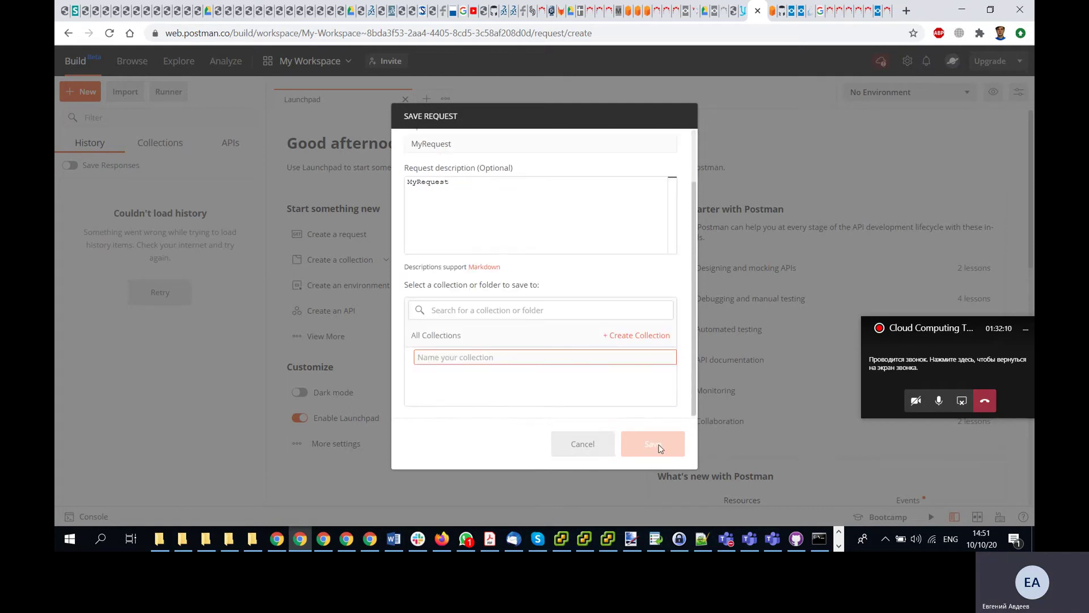
pyautogui.click(537, 309)
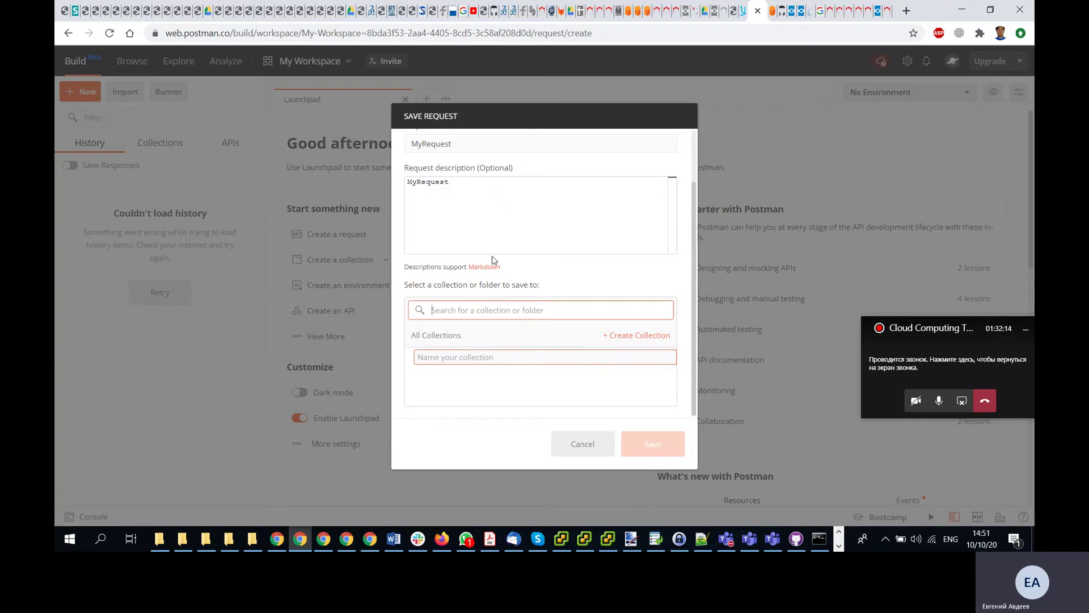
# - Cancel the form and start a new request named rwetwet with description asdfasdf
pyautogui.click(585, 445)
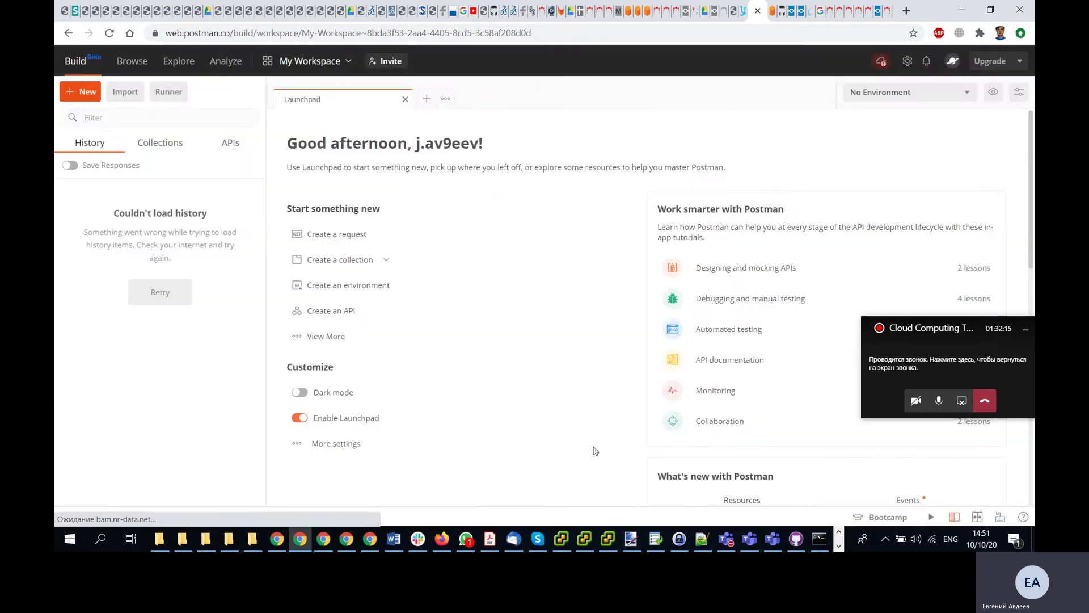
pyautogui.click(79, 97)
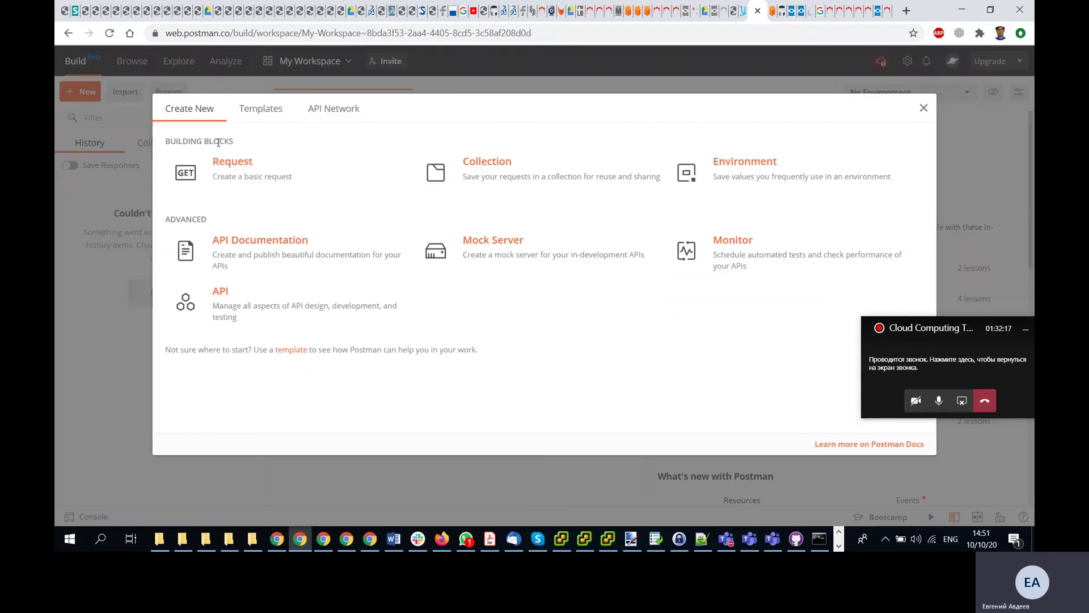
pyautogui.click(241, 174)
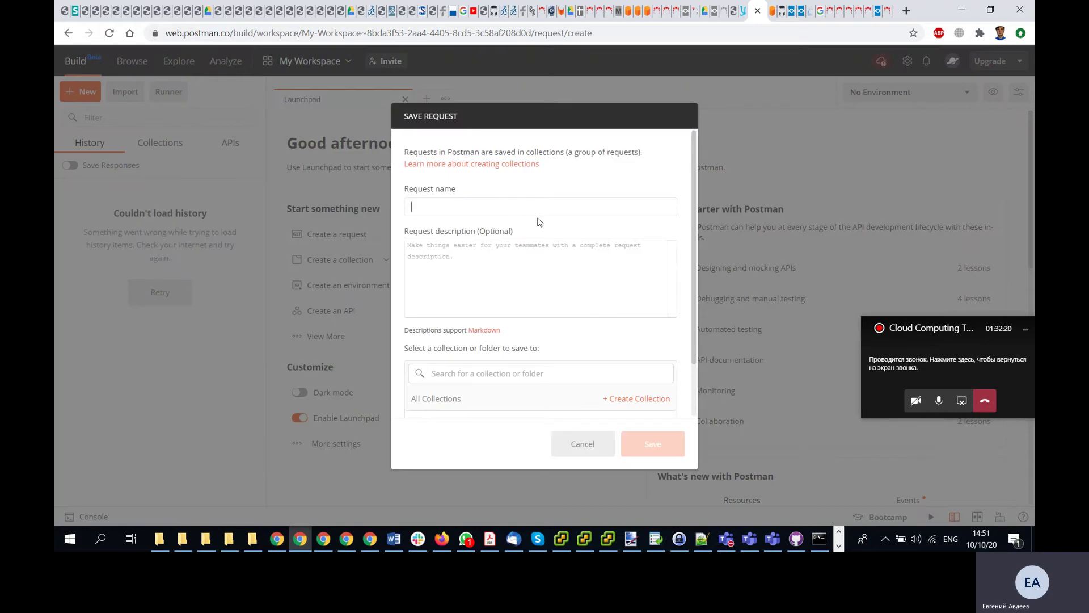
pyautogui.write('rwetwet')
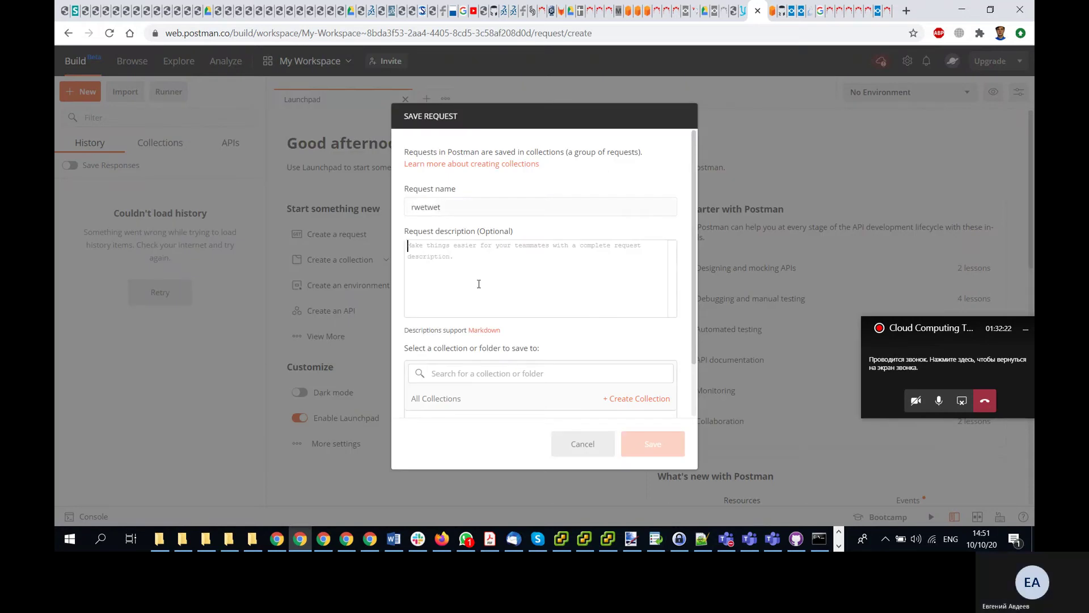
pyautogui.press('Tab')
pyautogui.write('asdfasdf')
# - Create a collection named adsfsdf, then discard the request without saving
pyautogui.click(507, 374)
pyautogui.write('adsfsdf')
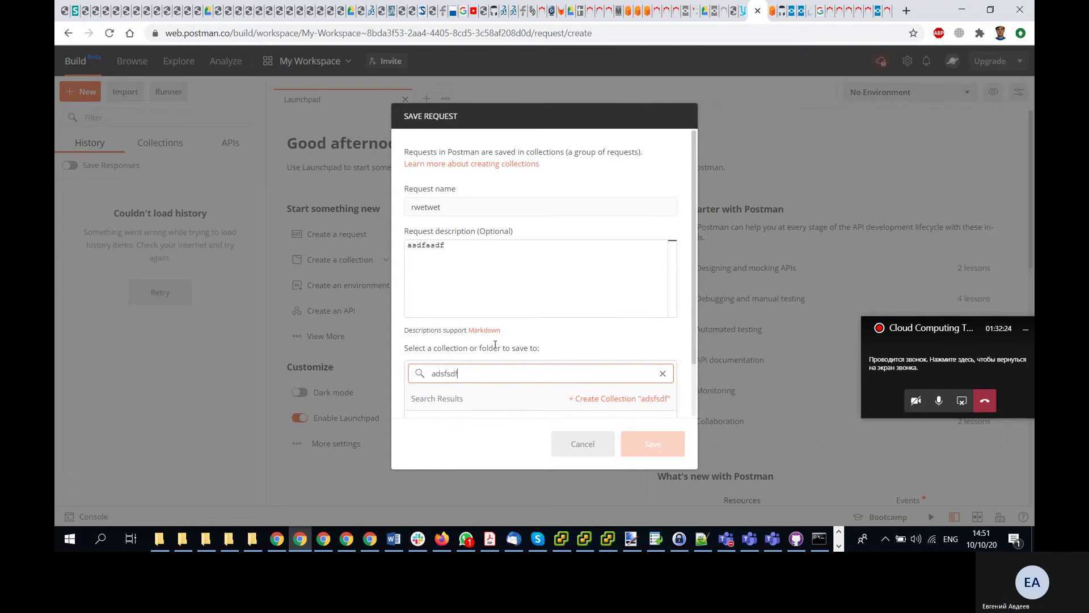
pyautogui.click(618, 336)
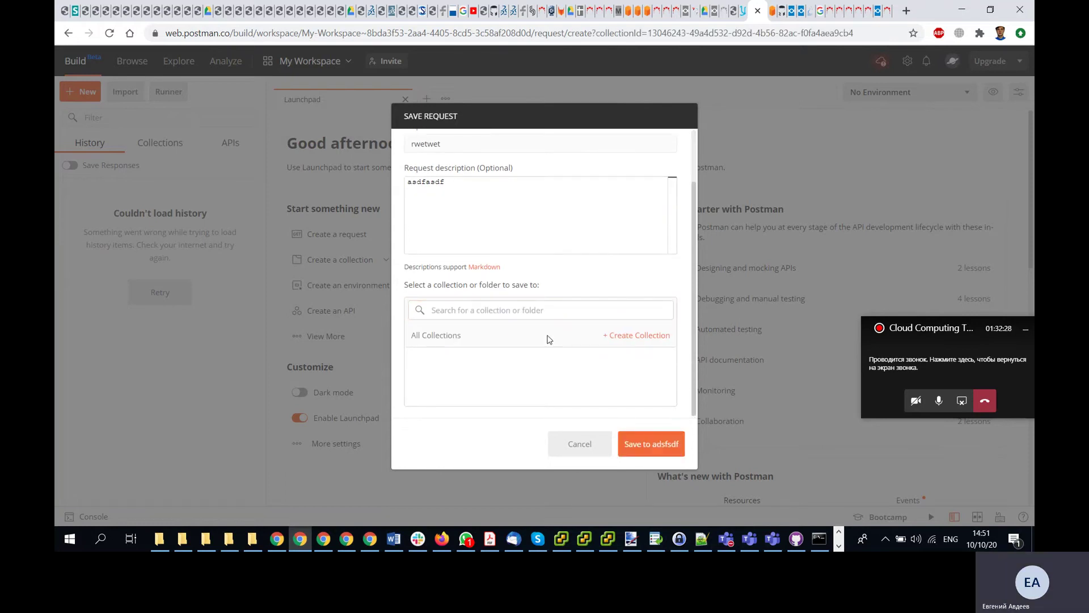
pyautogui.scroll(1, 470, 223)
pyautogui.scroll(-1, 470, 228)
pyautogui.scroll(1, 567, 360)
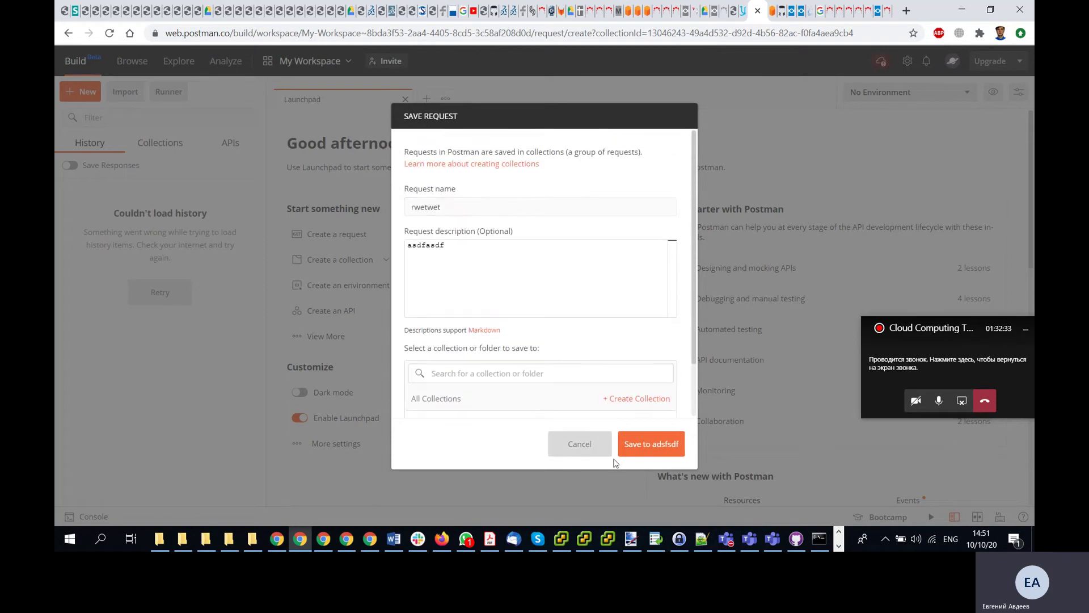
pyautogui.click(579, 443)
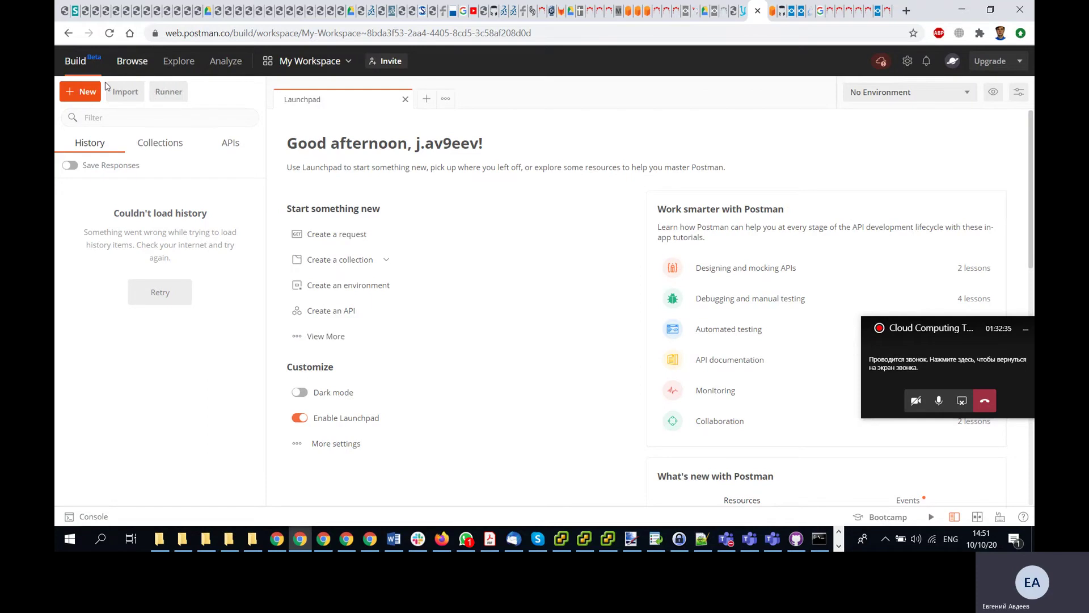
# - Start a new request and try saving it into a newly created MyCollection
pyautogui.click(80, 92)
pyautogui.click(206, 150)
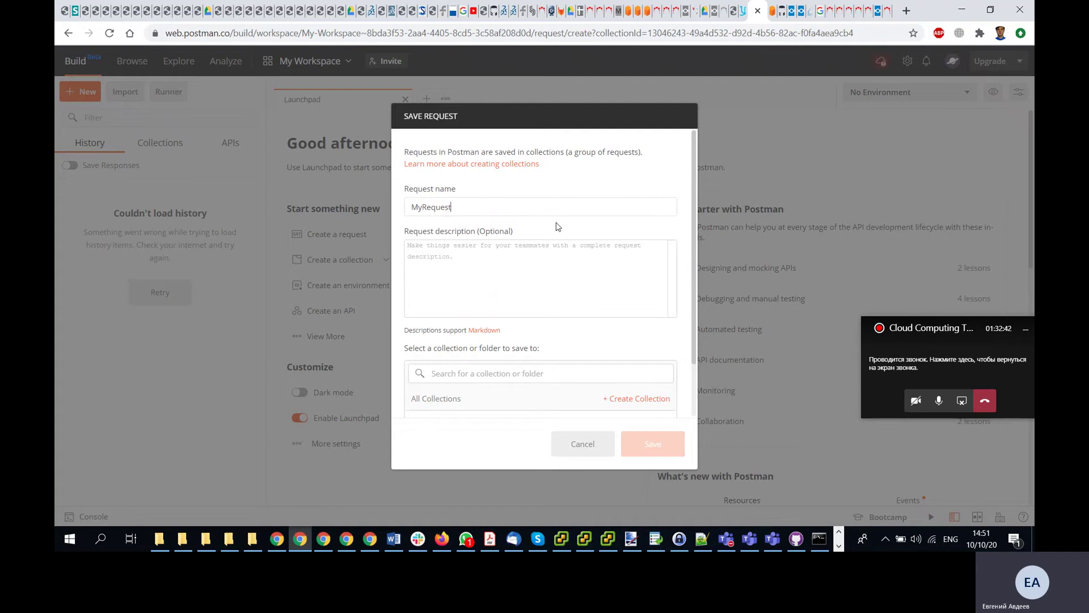
pyautogui.click(482, 372)
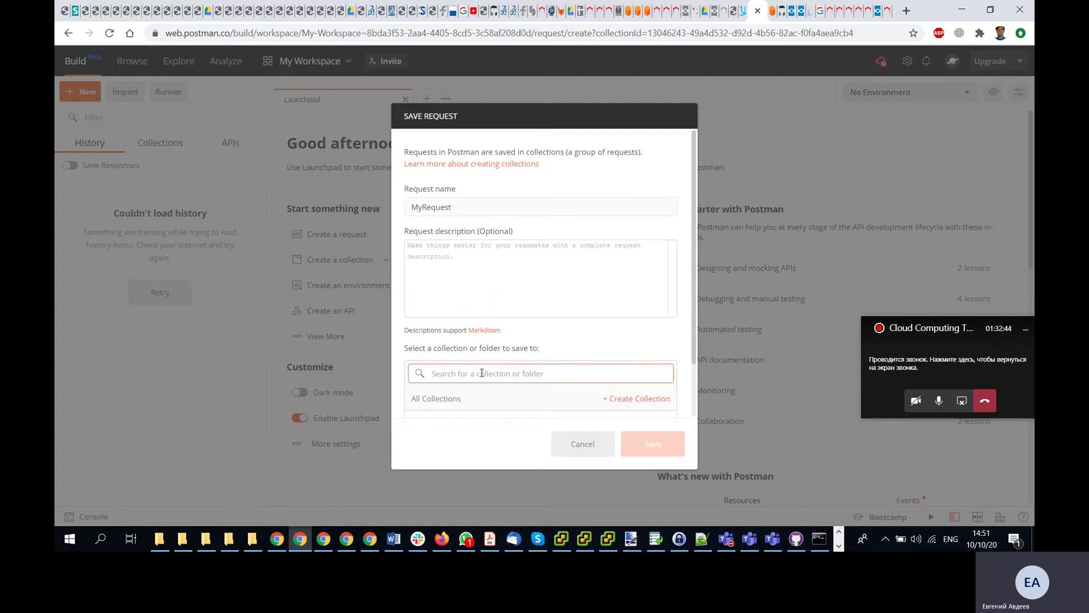
pyautogui.click(636, 400)
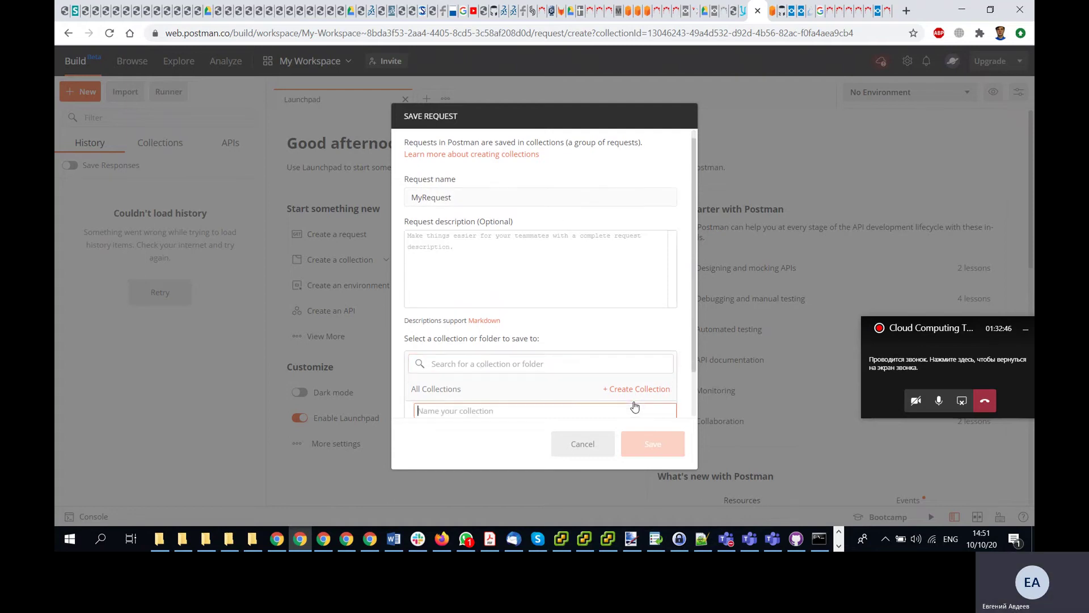
pyautogui.write('MyCol')
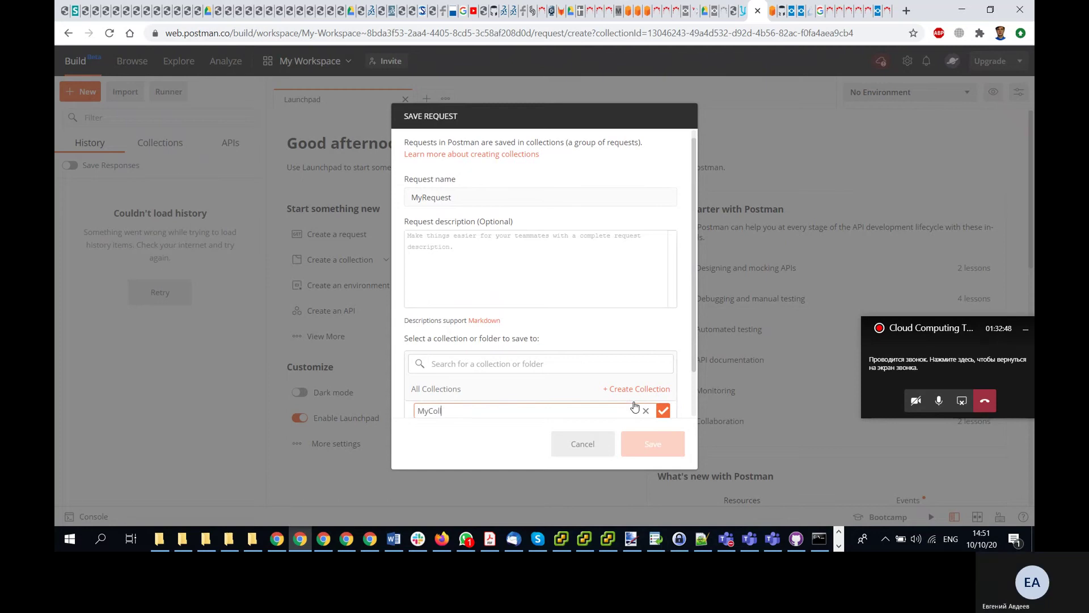
pyautogui.write('lection')
pyautogui.press('Return')
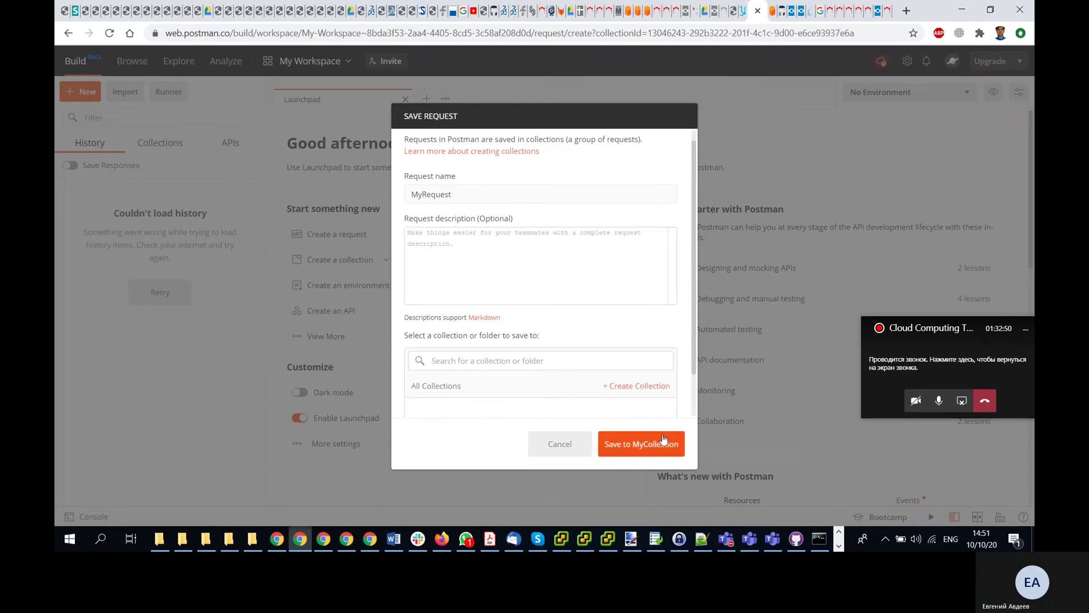
pyautogui.click(643, 448)
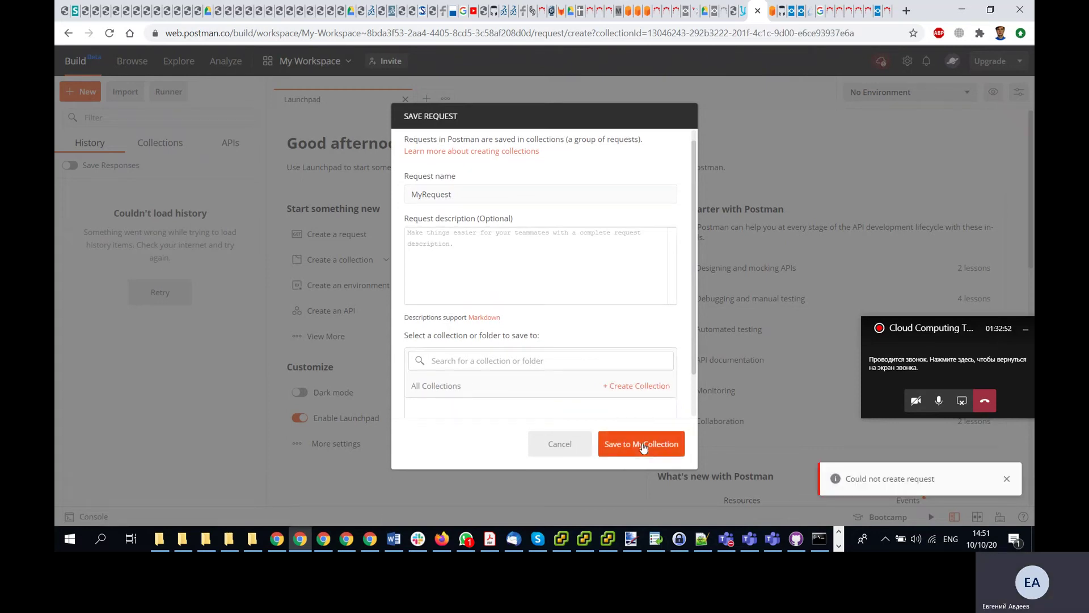
# - Copy the MyRequest name into the description and retry the save
pyautogui.scroll(1, 566, 350)
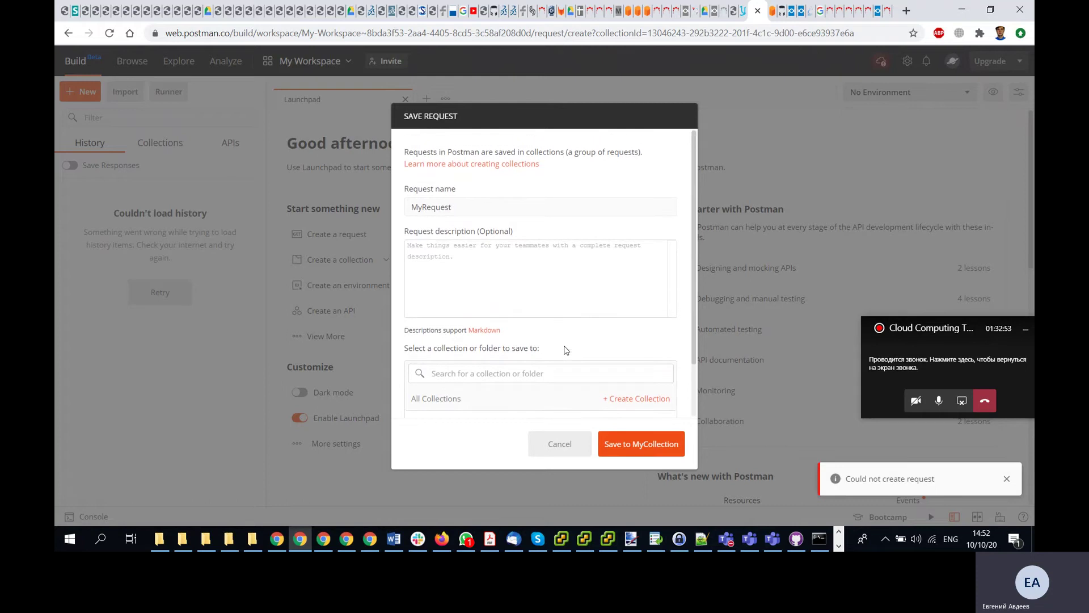
pyautogui.moveTo(460, 207); pyautogui.dragTo(384, 201)
pyautogui.hotkey('ctrl', 'c')
pyautogui.click(464, 274)
pyautogui.hotkey('ctrl', 'v')
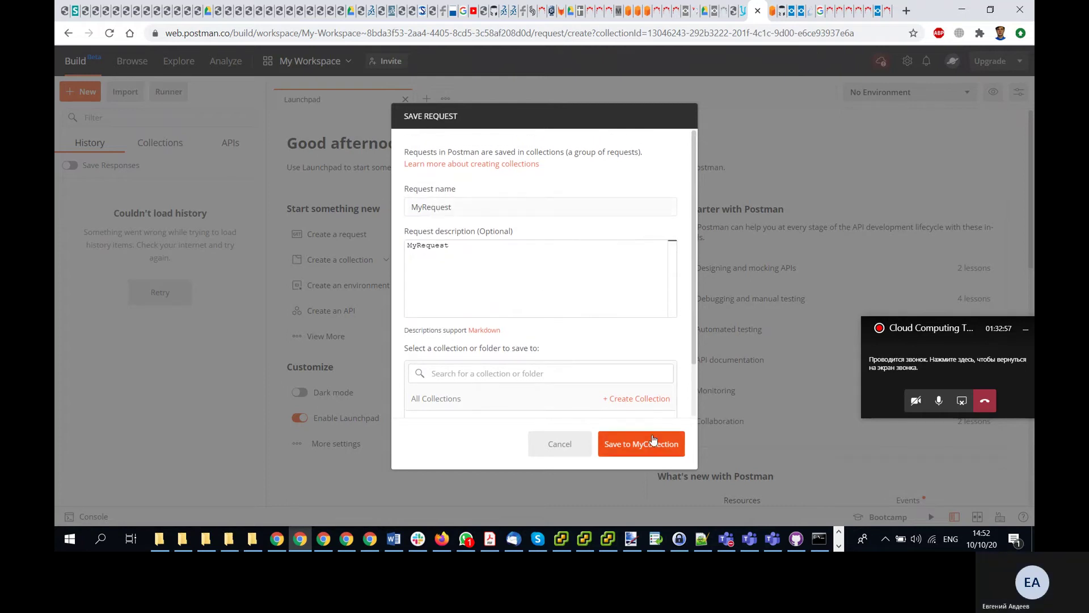
pyautogui.click(653, 440)
# - Create another MyCollection collection, retry saving repeatedly, then close the form
pyautogui.scroll(-2, 574, 332)
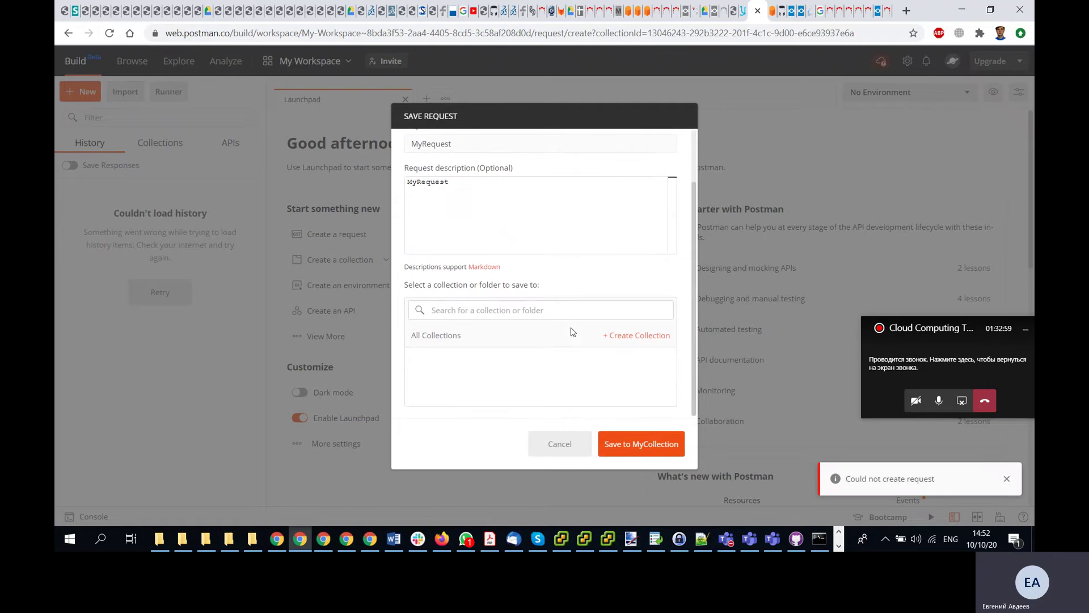
pyautogui.click(630, 337)
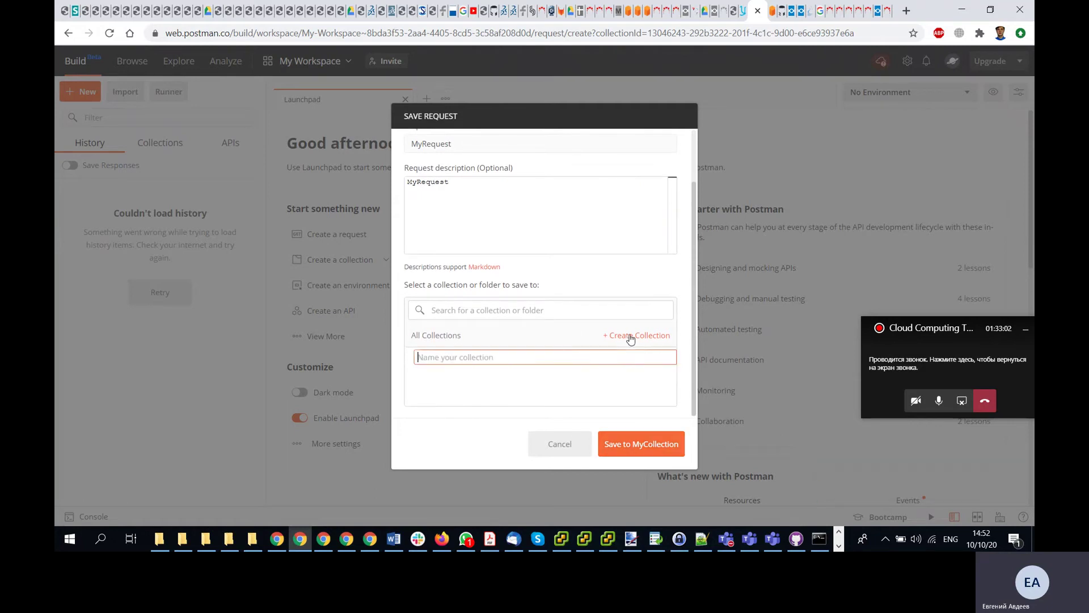
pyautogui.write('My')
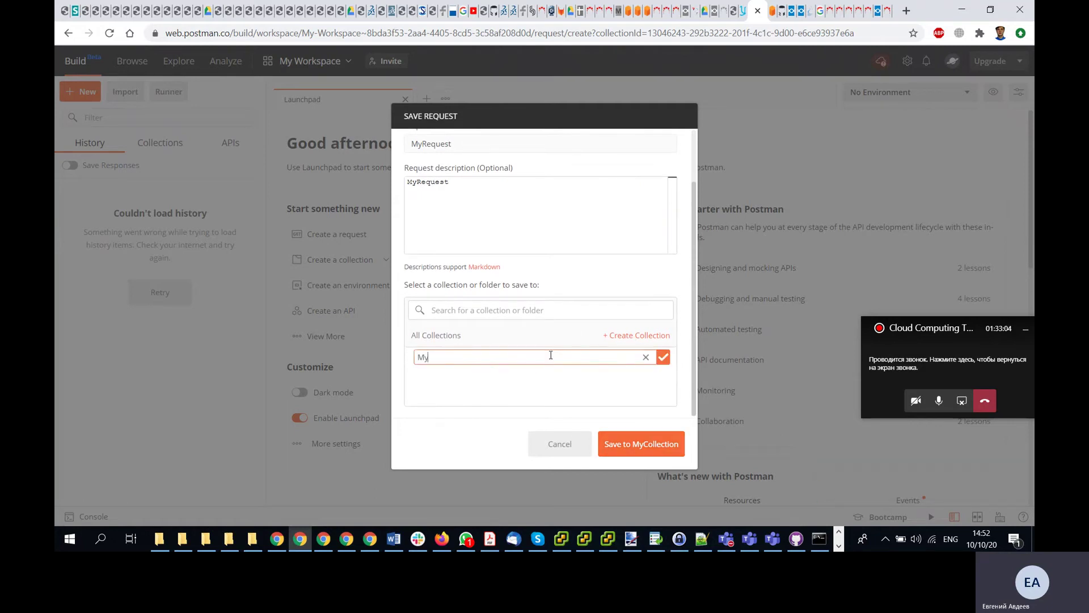
pyautogui.write('Collection')
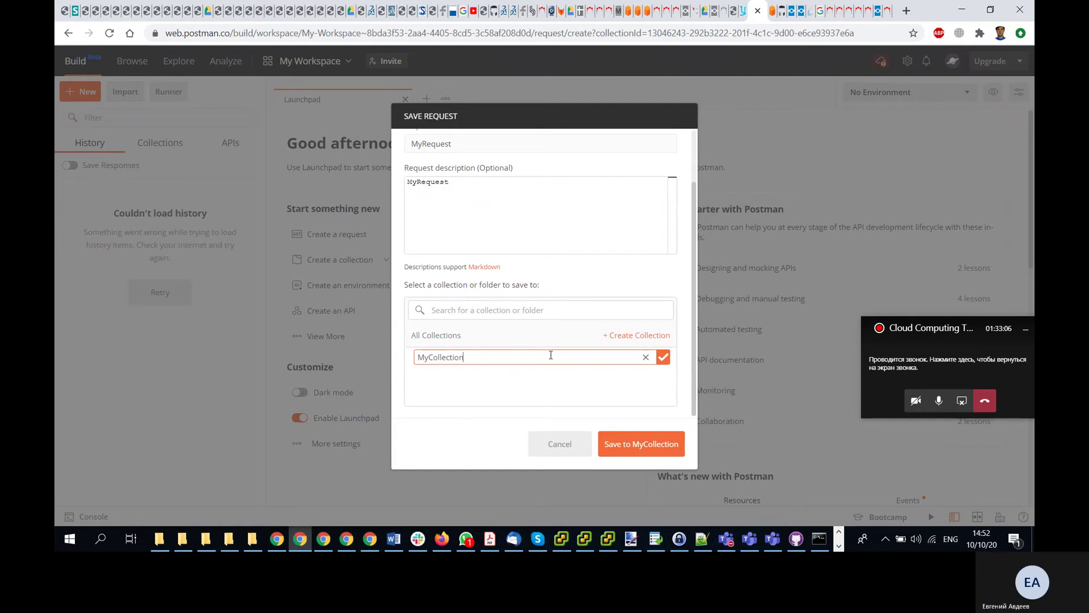
pyautogui.click(663, 357)
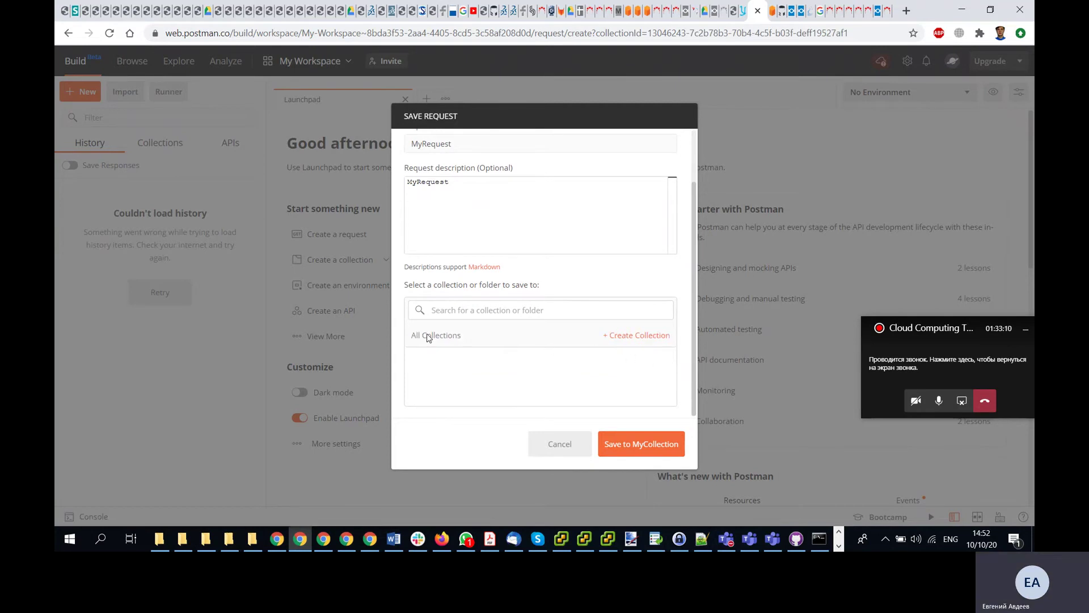
pyautogui.click(498, 309)
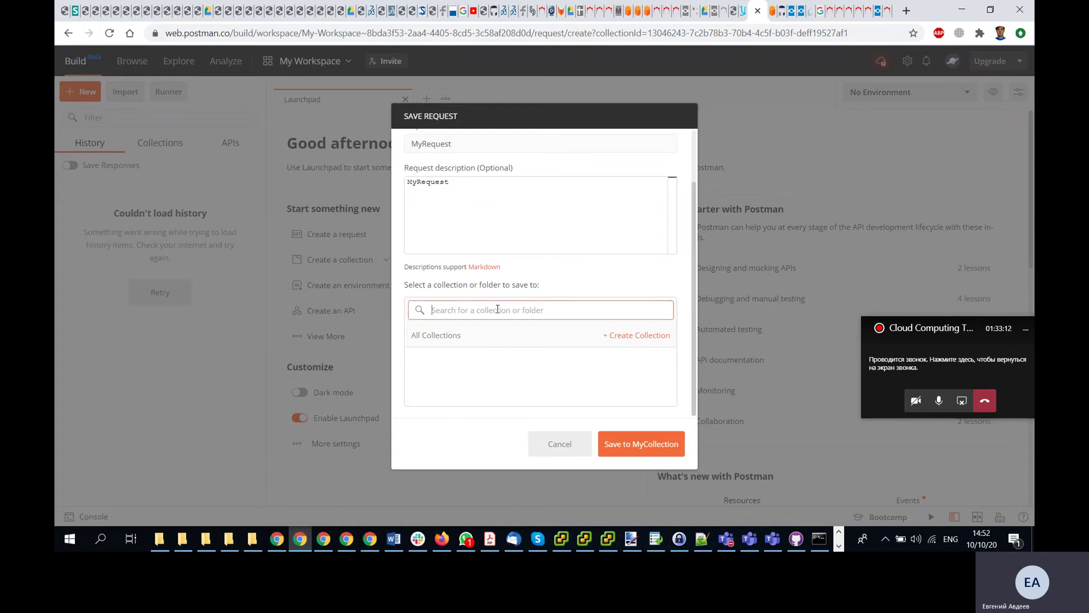
pyautogui.click(605, 439)
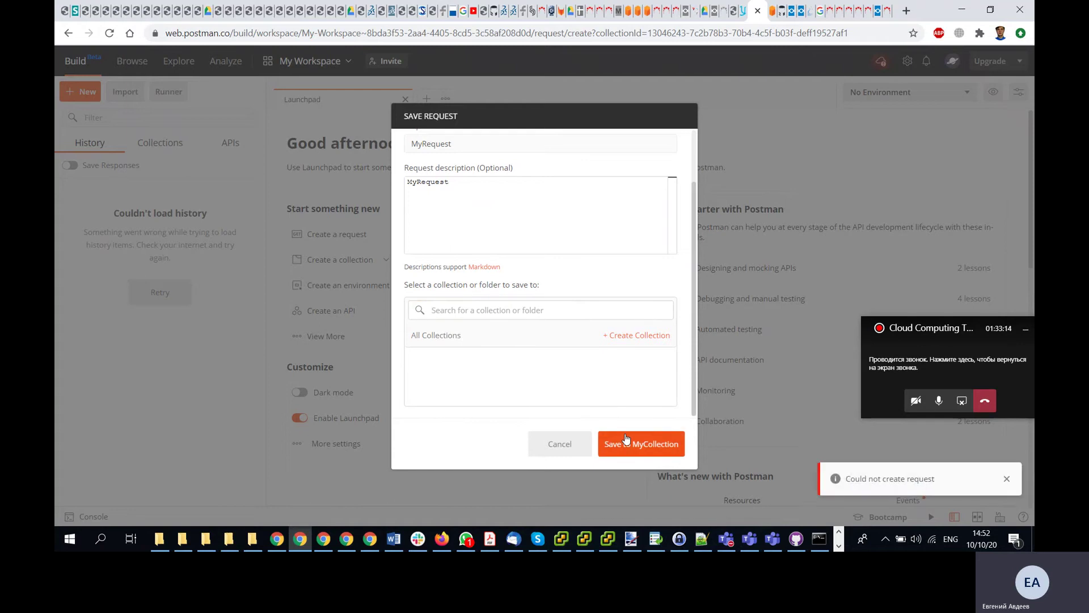
pyautogui.click(631, 442)
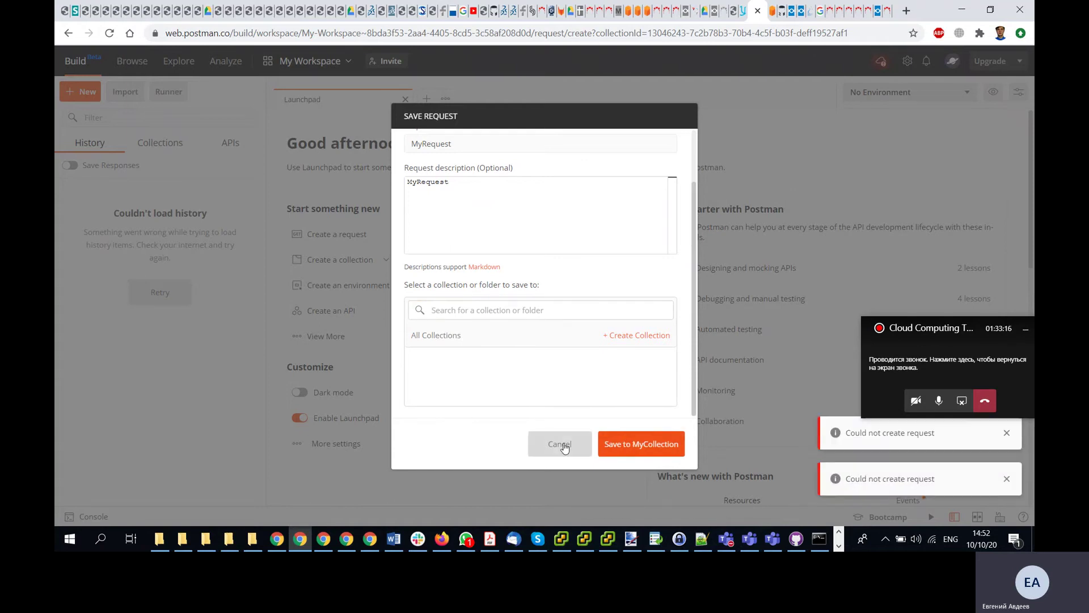
pyautogui.scroll(2, 518, 369)
pyautogui.click(550, 454)
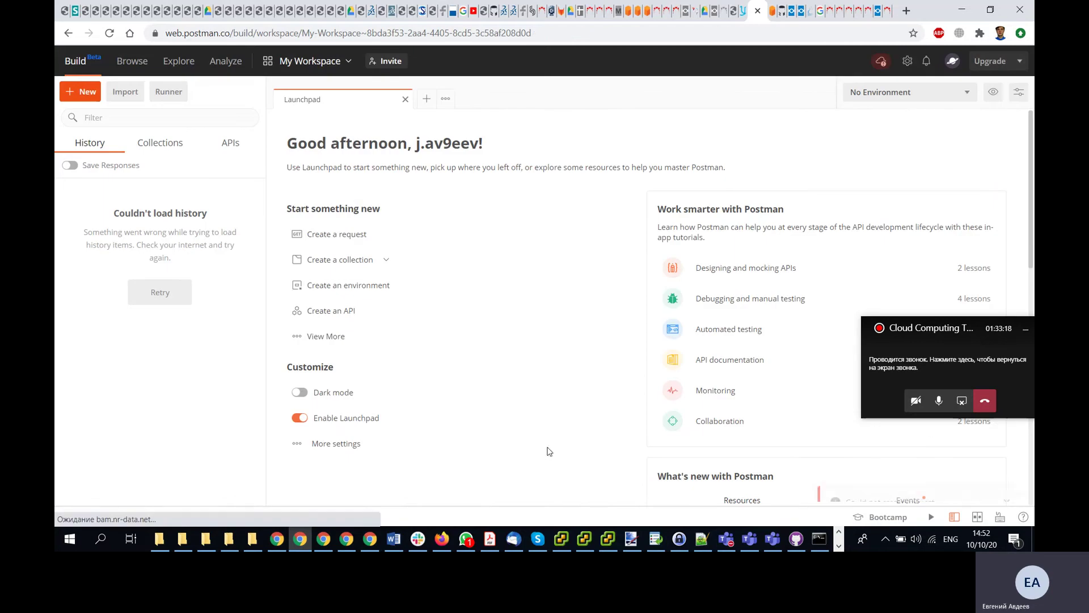
# - Show the saved collections and expand both MyCollection collections to inspect their contents
pyautogui.click(159, 145)
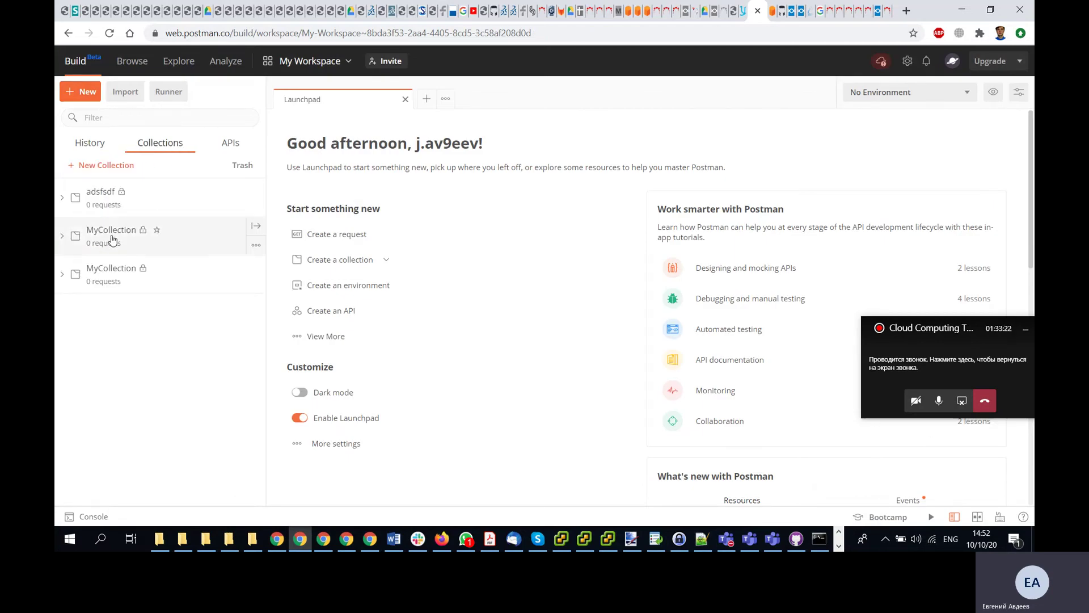
pyautogui.click(112, 237)
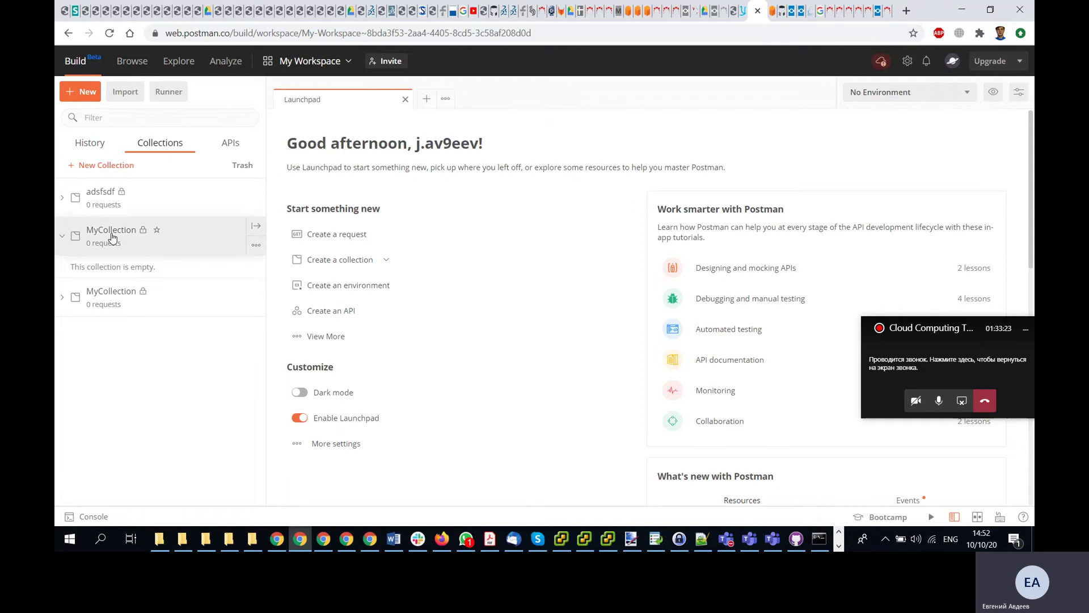
pyautogui.click(115, 295)
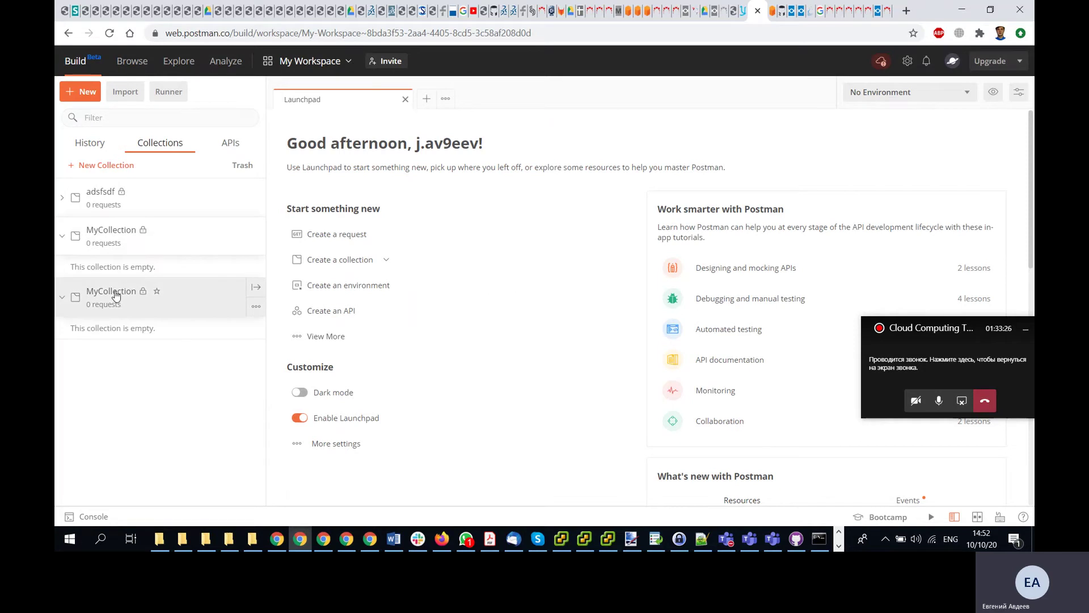
# - Create a new request and try saving it into a new MyCollection collection, cancelling after the failure
pyautogui.click(88, 92)
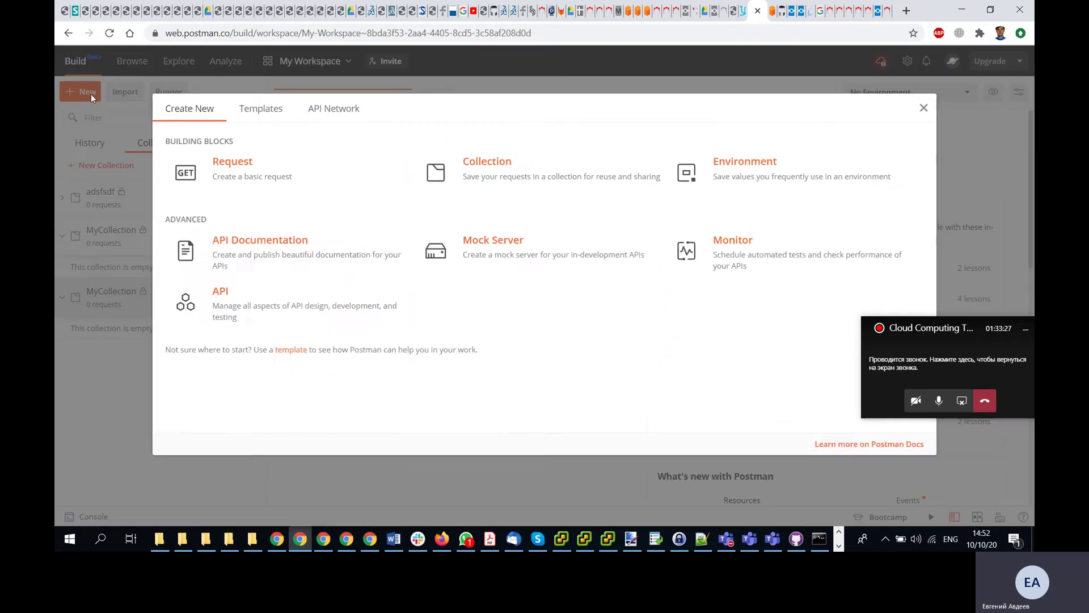
pyautogui.click(239, 171)
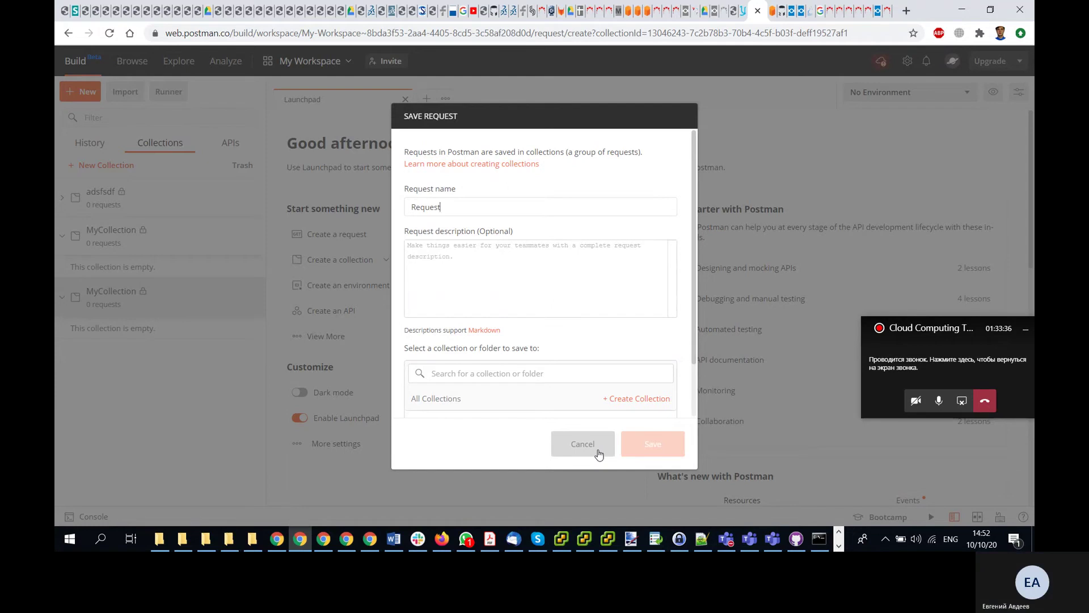
pyautogui.click(582, 374)
pyautogui.scroll(-1, 576, 373)
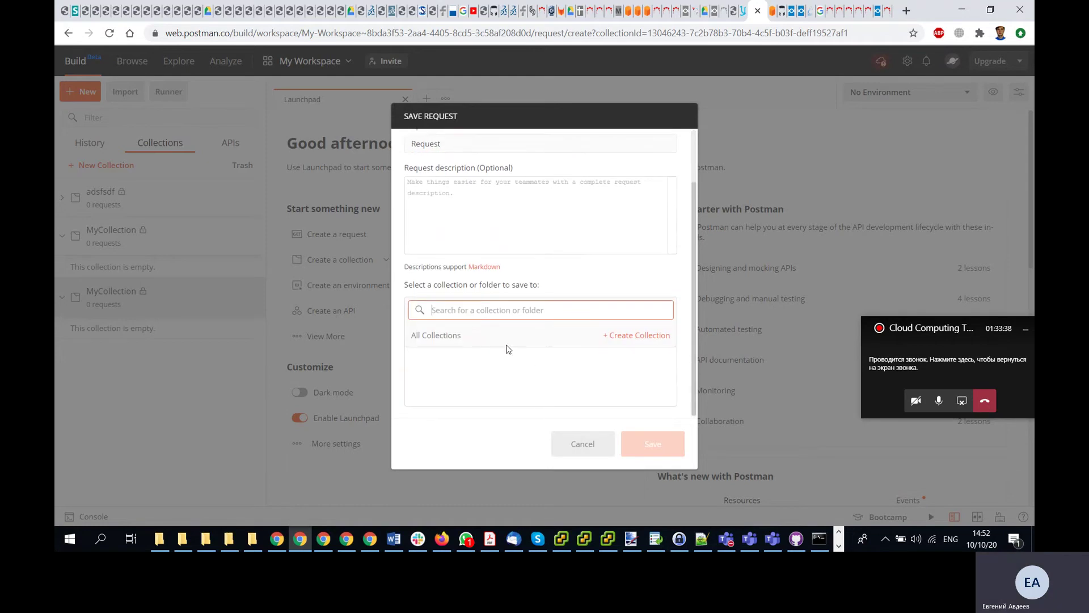
pyautogui.write('My')
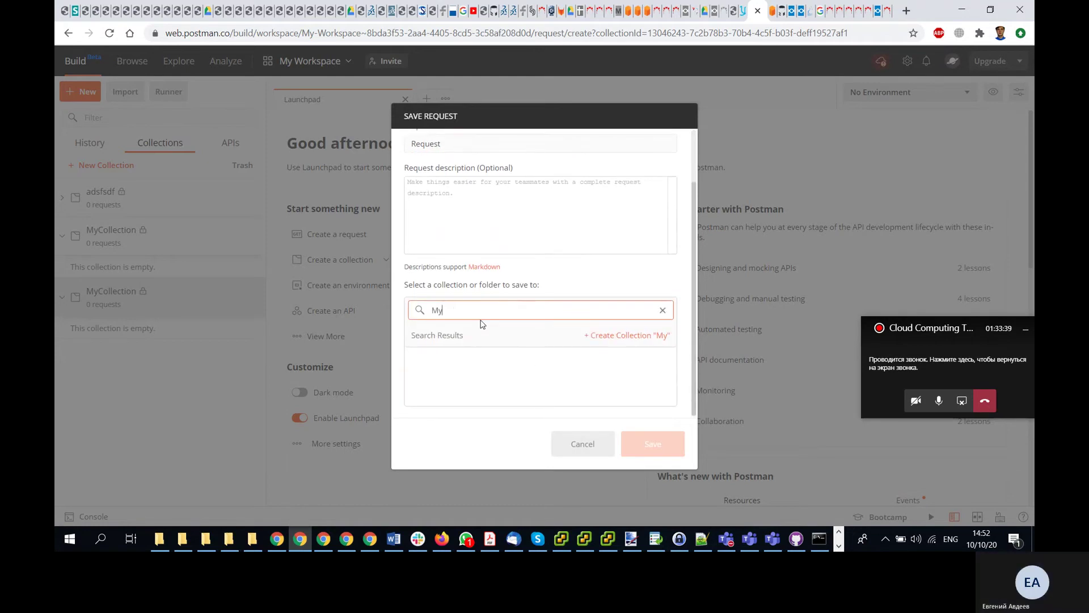
pyautogui.write('Collection')
pyautogui.click(574, 335)
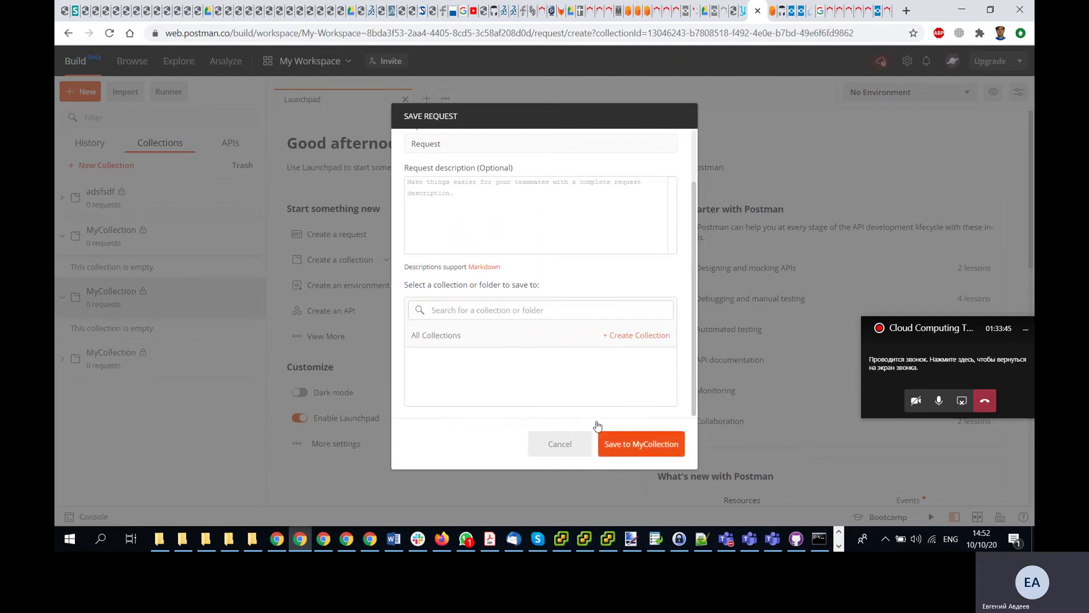
pyautogui.click(638, 449)
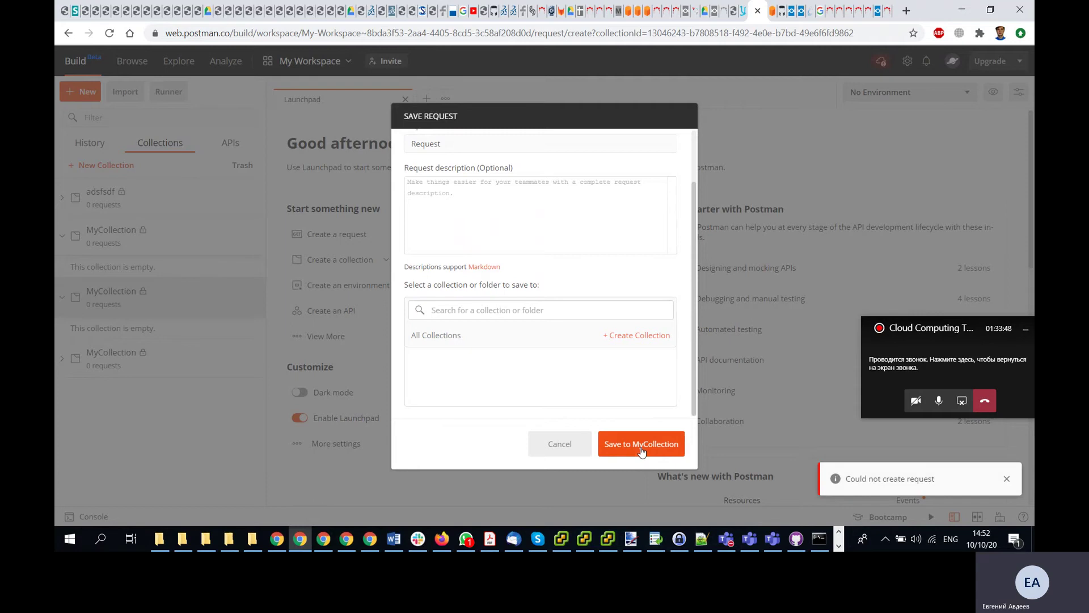
pyautogui.click(549, 441)
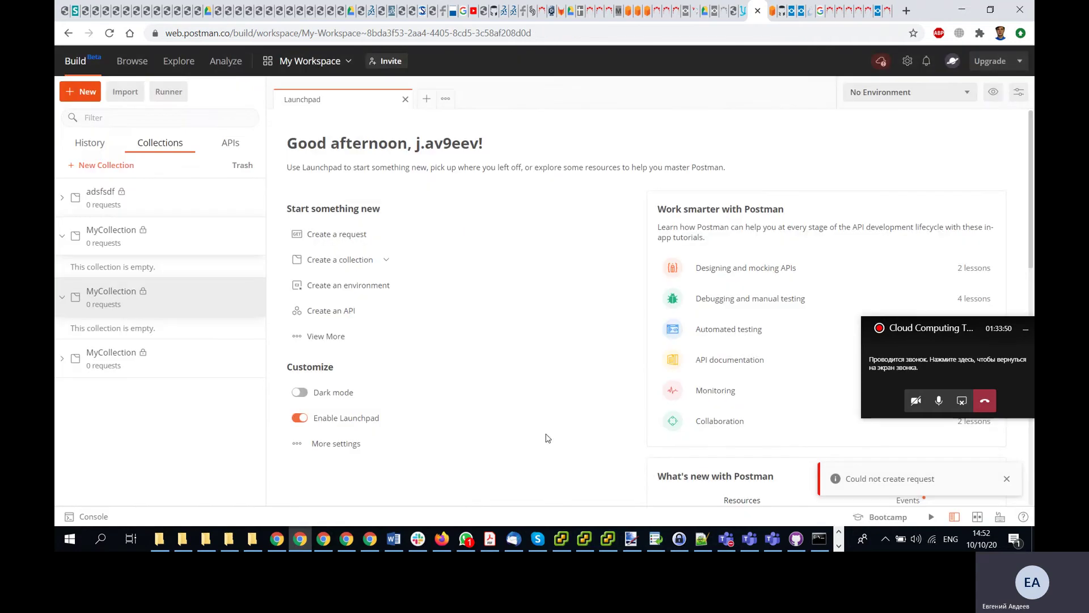
# - Check the workspace sync error, retry syncing, and bring up the Postman Agent tray menu
pyautogui.click(870, 62)
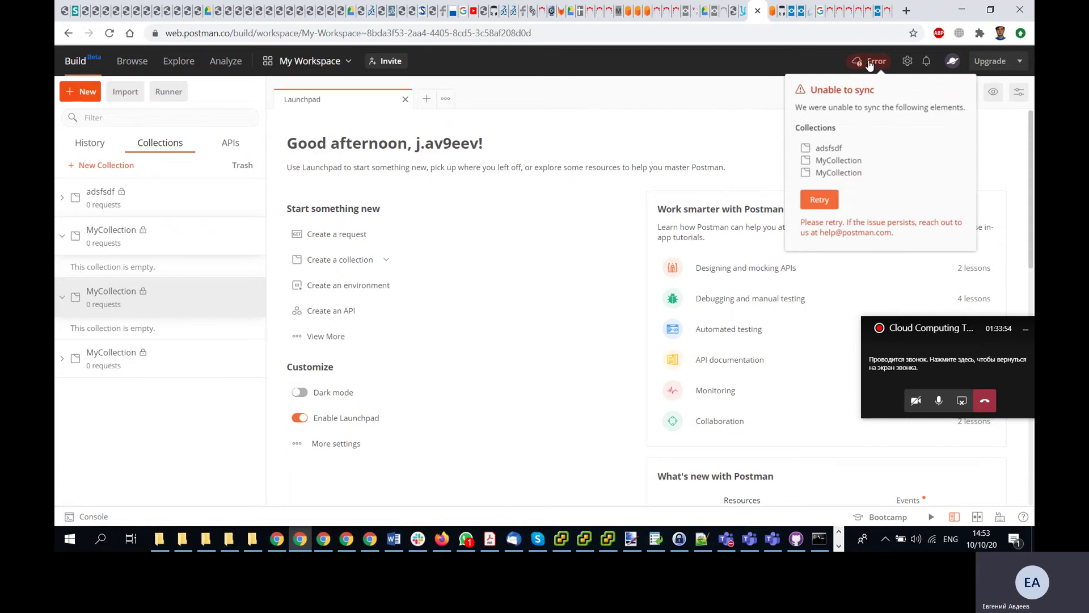
pyautogui.click(822, 201)
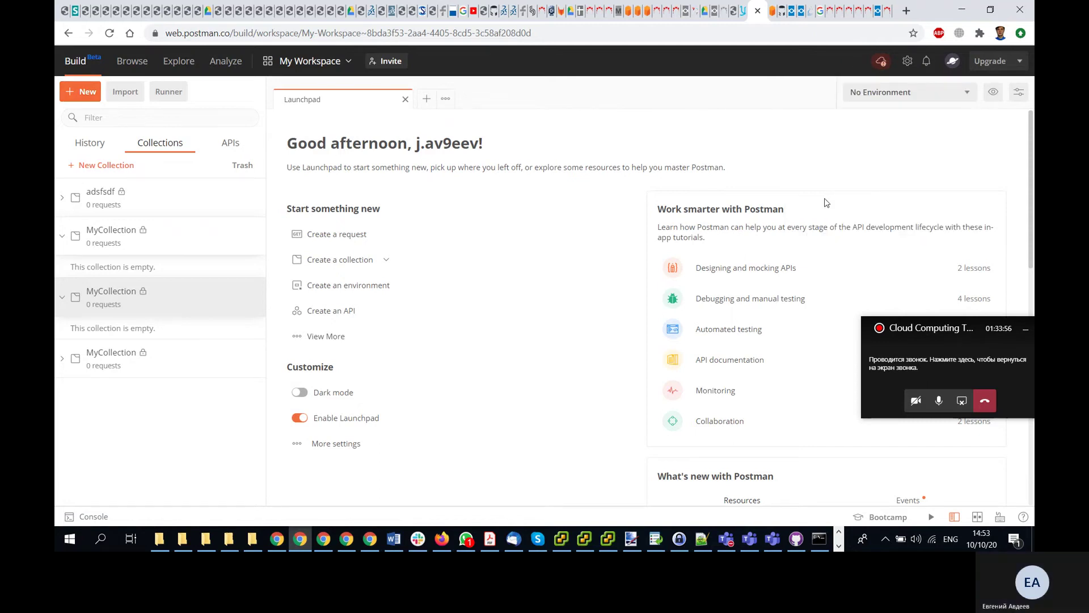
pyautogui.click(886, 539)
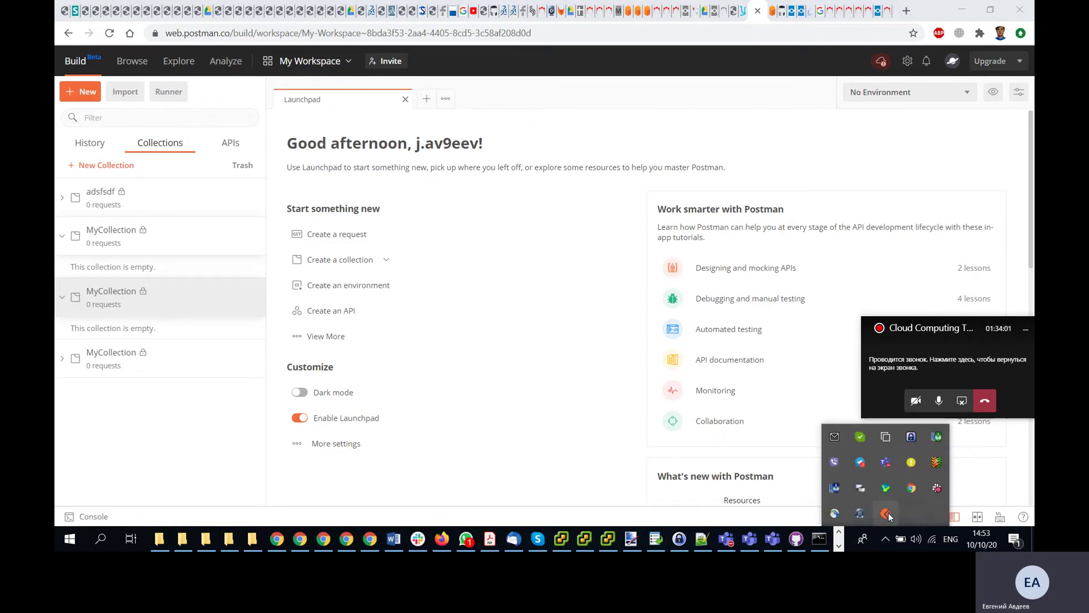
pyautogui.rightClick(887, 513)
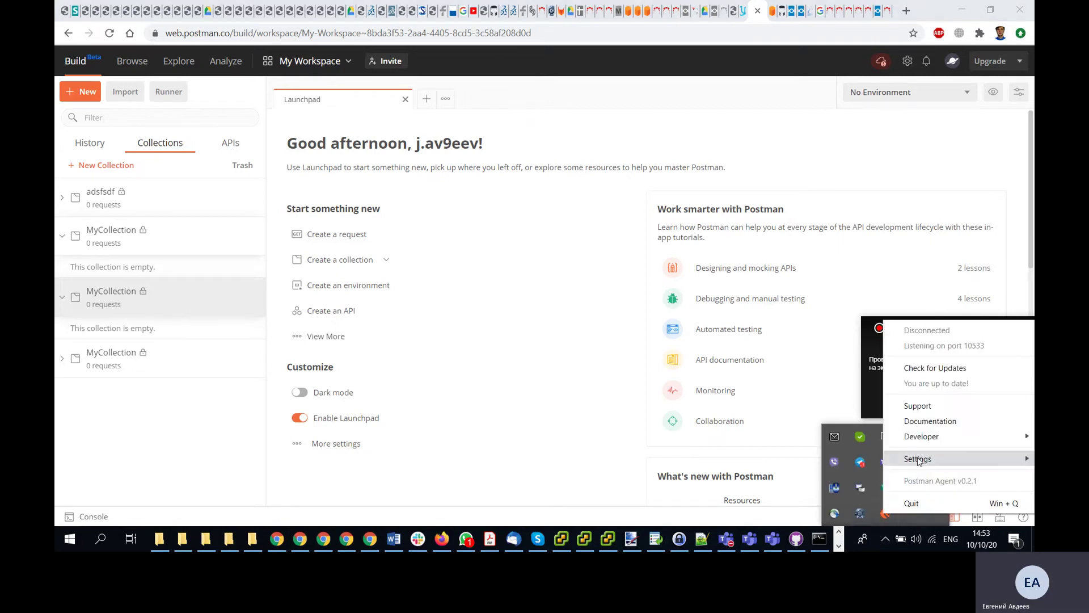
# - View the Postman Agent documentation, minimize the Redmine wiki, and return to the hello Lambda window
pyautogui.moveTo(920, 463)
pyautogui.moveTo(921, 441)
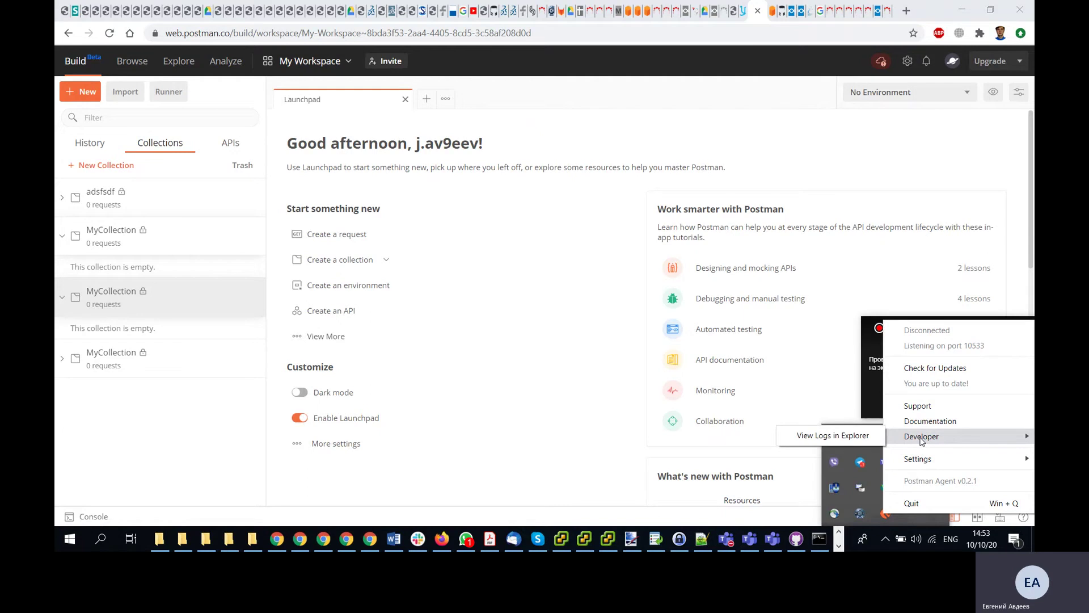
pyautogui.click(920, 422)
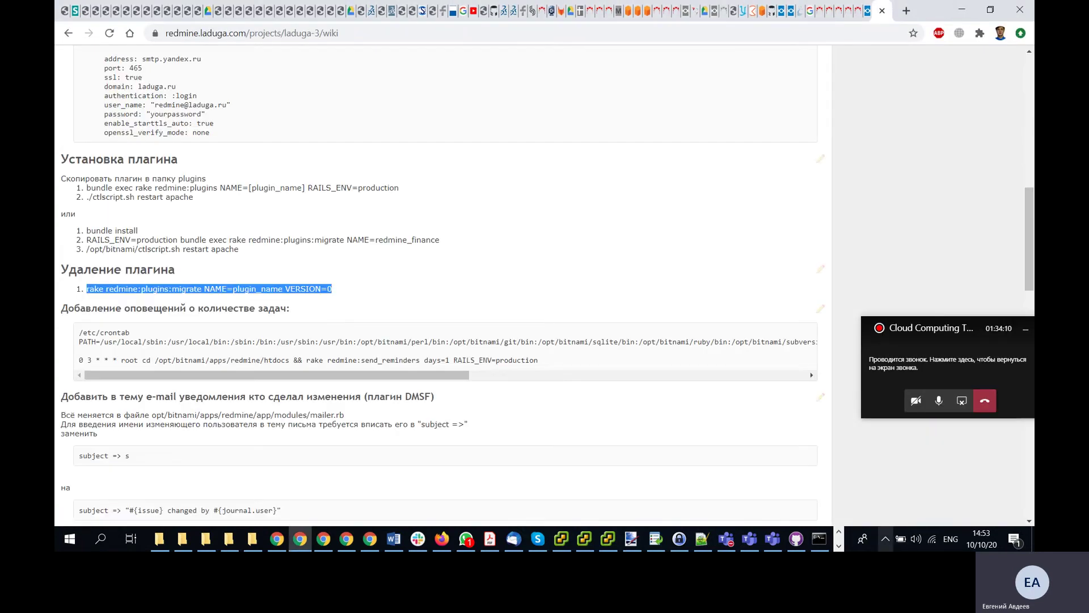
pyautogui.click(962, 9)
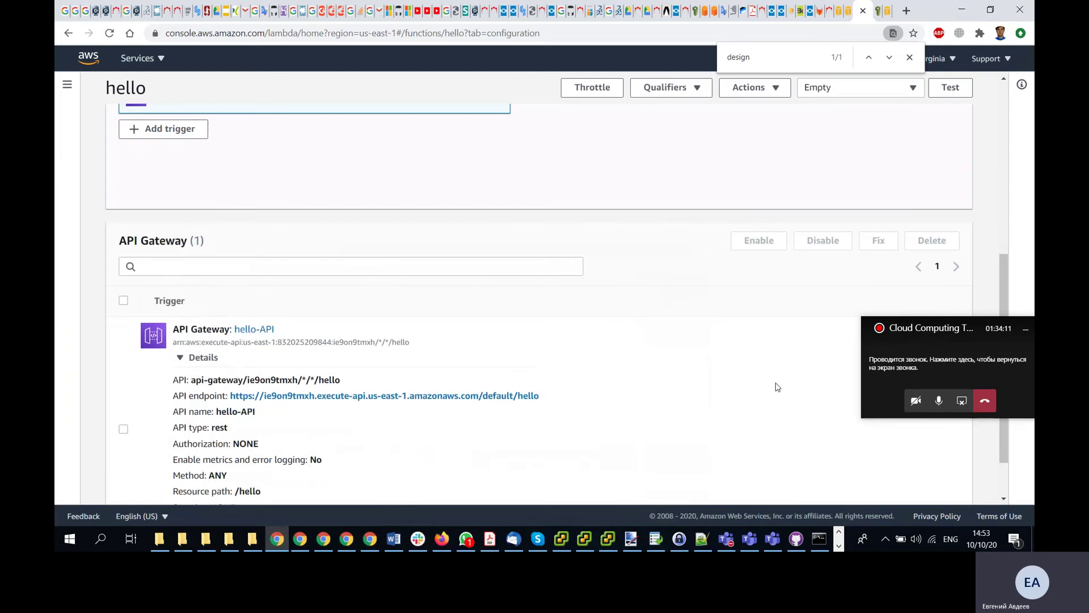
pyautogui.hotkey('alt', 'Tab')
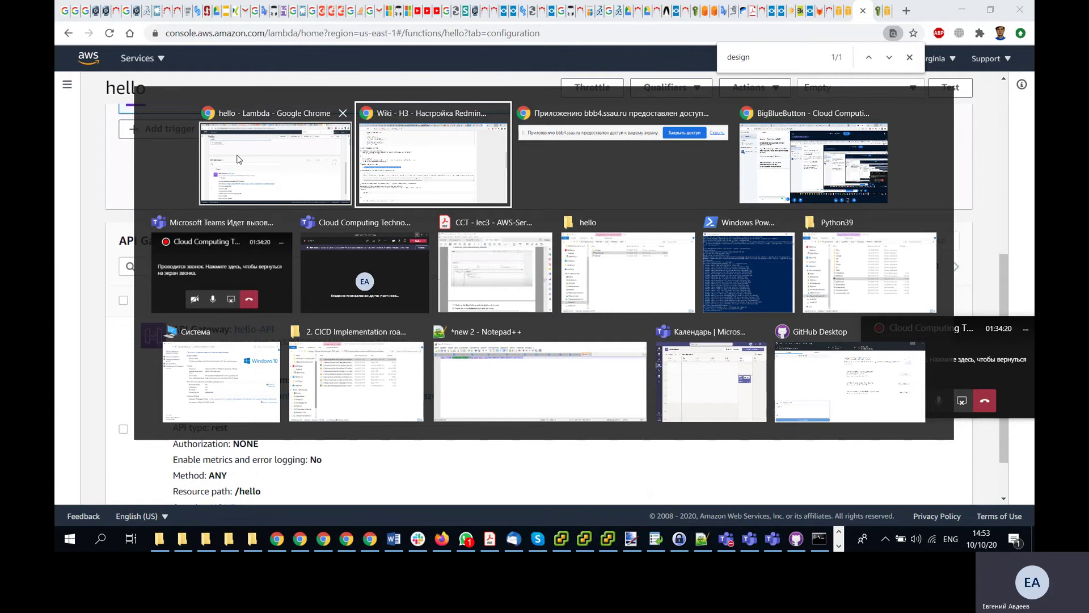
pyautogui.click(237, 160)
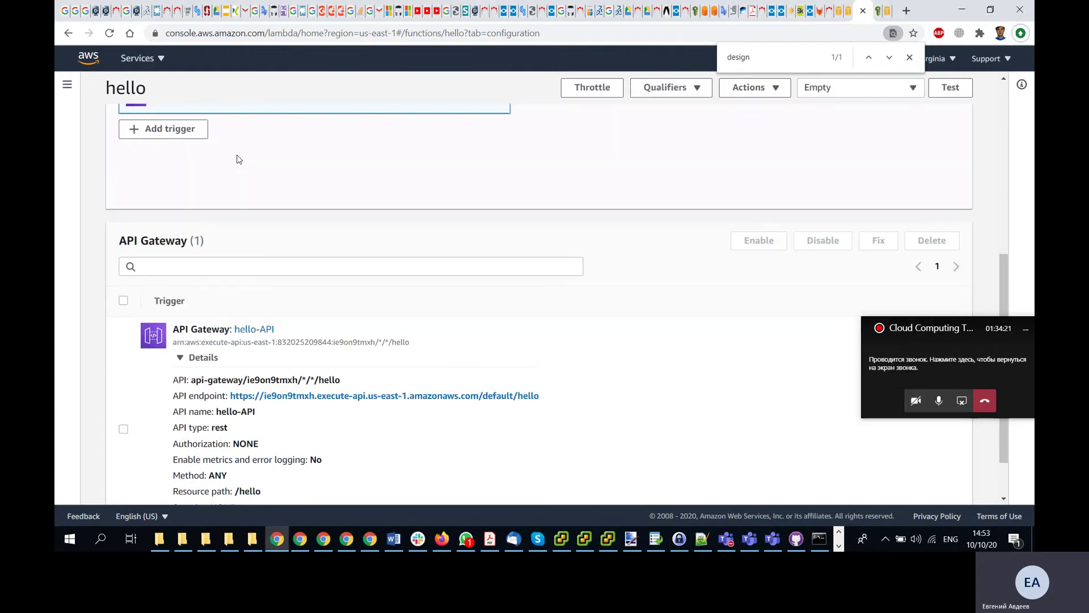
# - Go through the browser tabs to reach the ElastiCache Redis tab
pyautogui.click(791, 11)
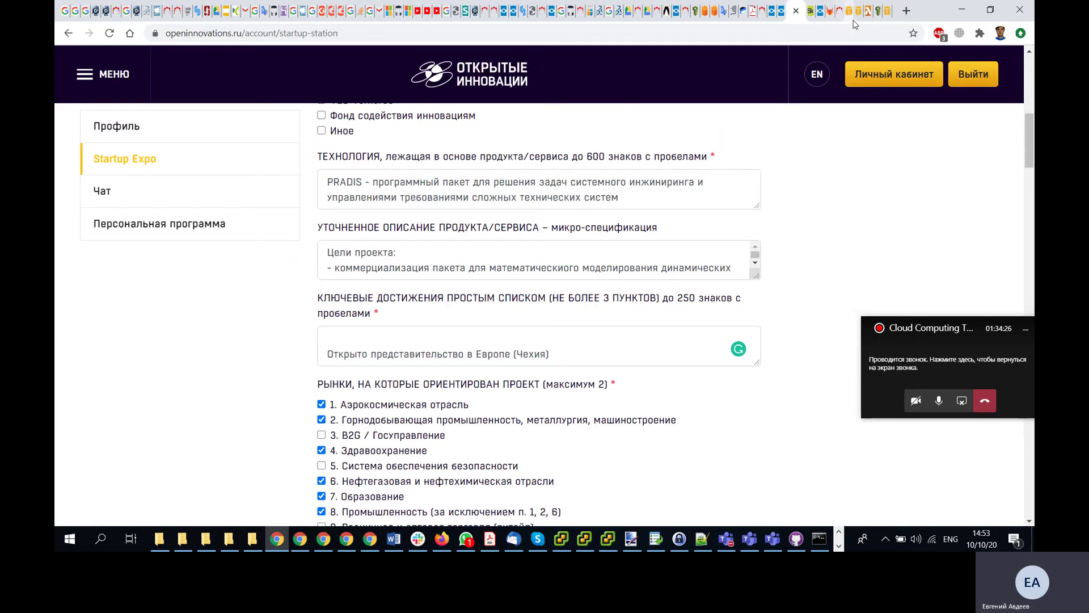
pyautogui.click(851, 10)
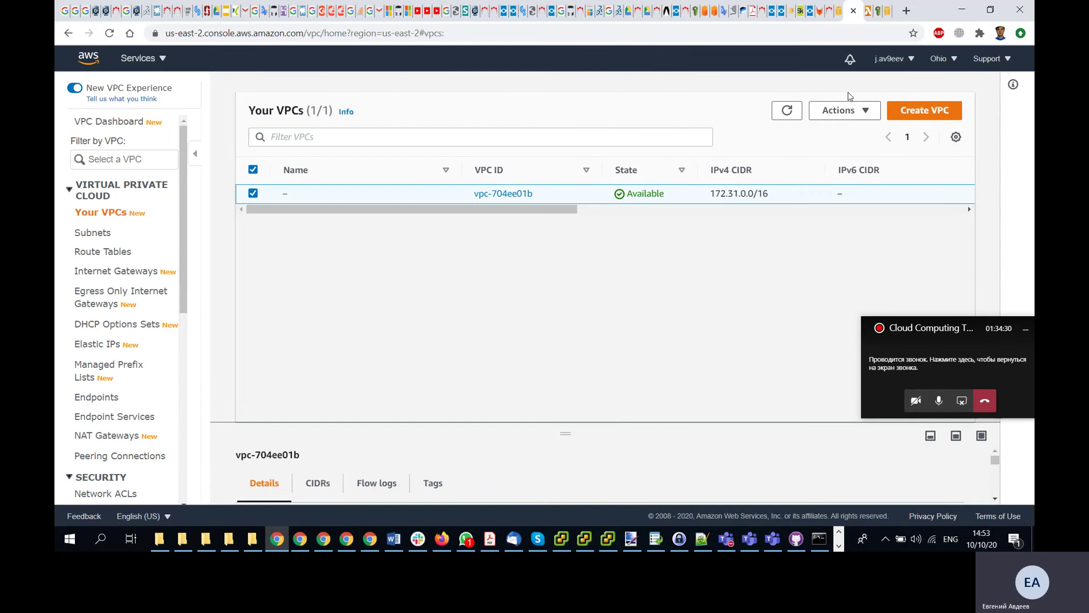
pyautogui.click(841, 17)
pyautogui.click(857, 17)
pyautogui.click(868, 17)
pyautogui.click(878, 17)
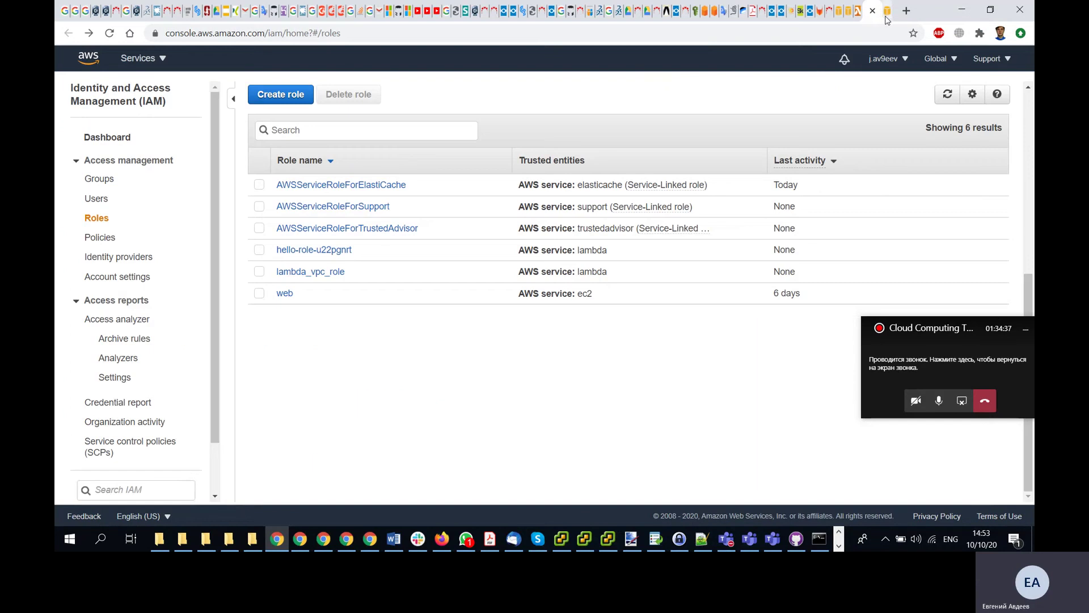
pyautogui.click(887, 17)
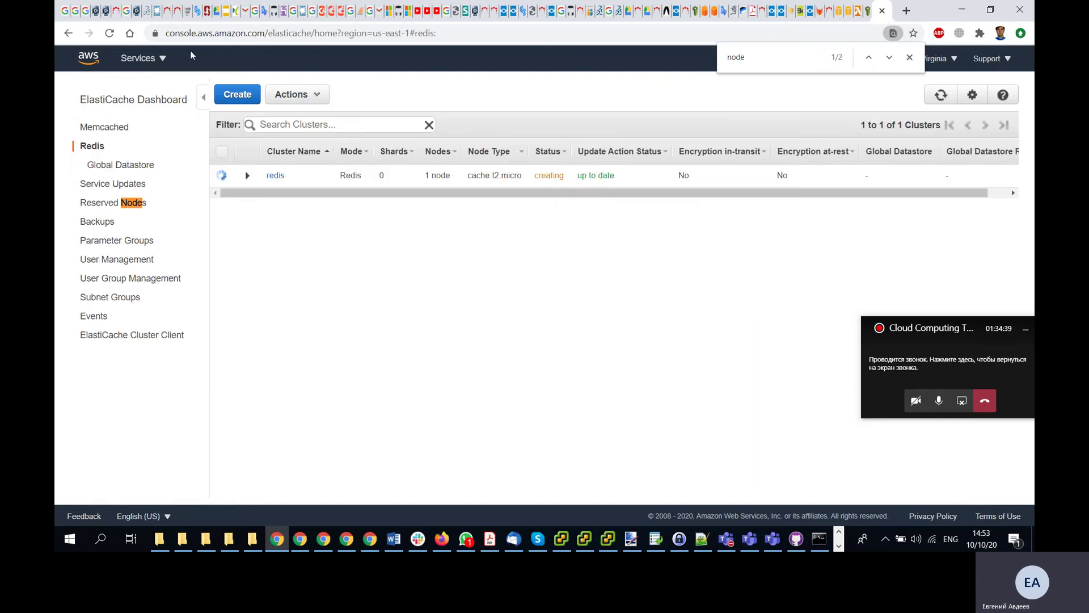
# - Reload the ElastiCache clusters page so redis shows available, then minimize the Redmine wiki
pyautogui.click(111, 34)
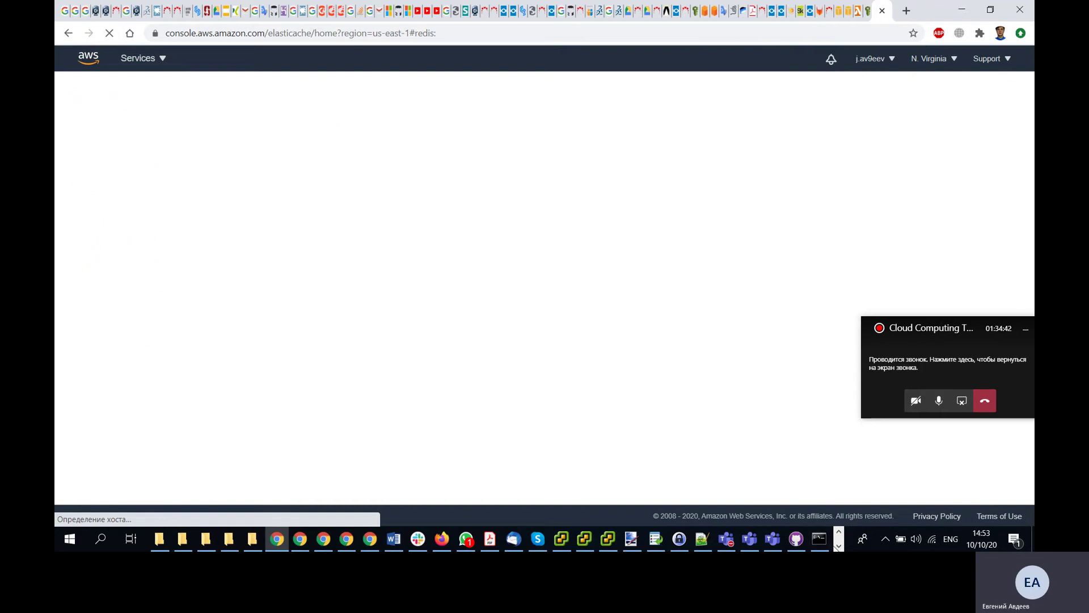
pyautogui.click(839, 547)
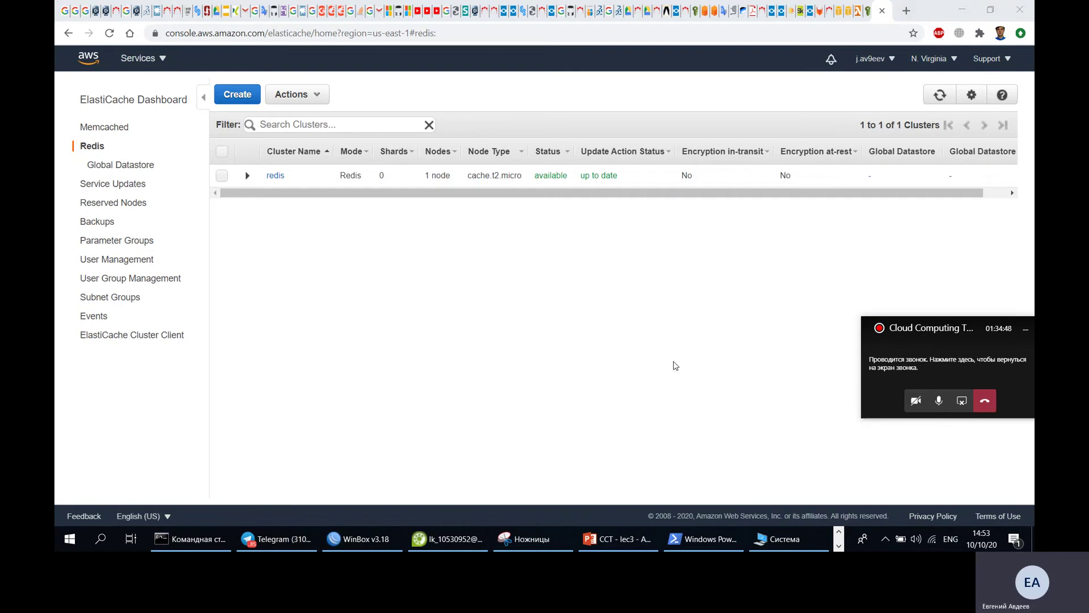
pyautogui.hotkey('alt', 'Tab')
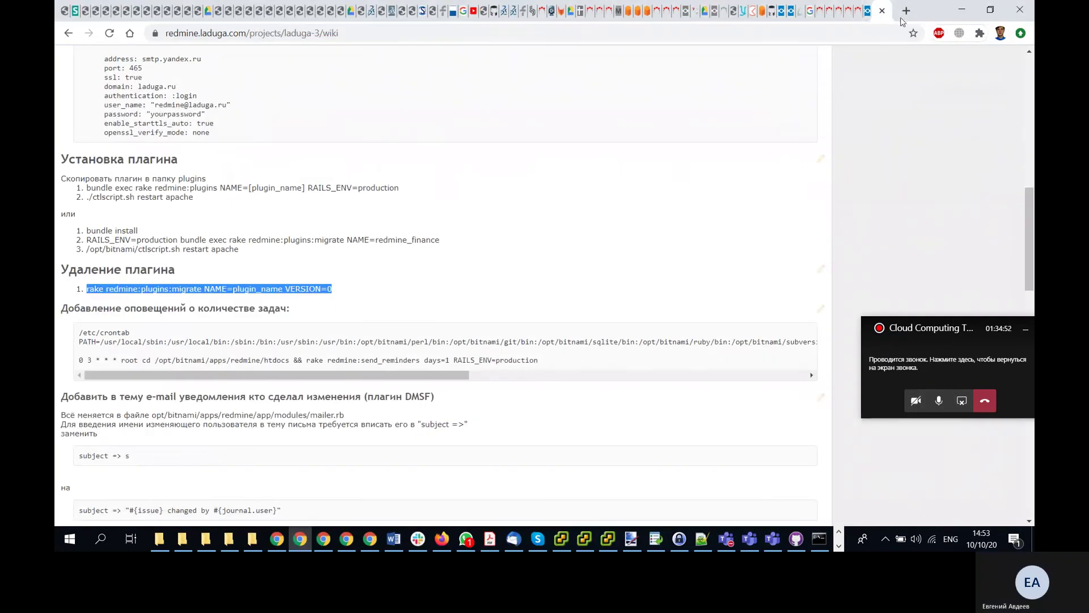
pyautogui.click(961, 10)
# - Switch to the Udacity 'Solution: Postman Exercise' lesson tab
pyautogui.hotkey('alt', 'Tab')
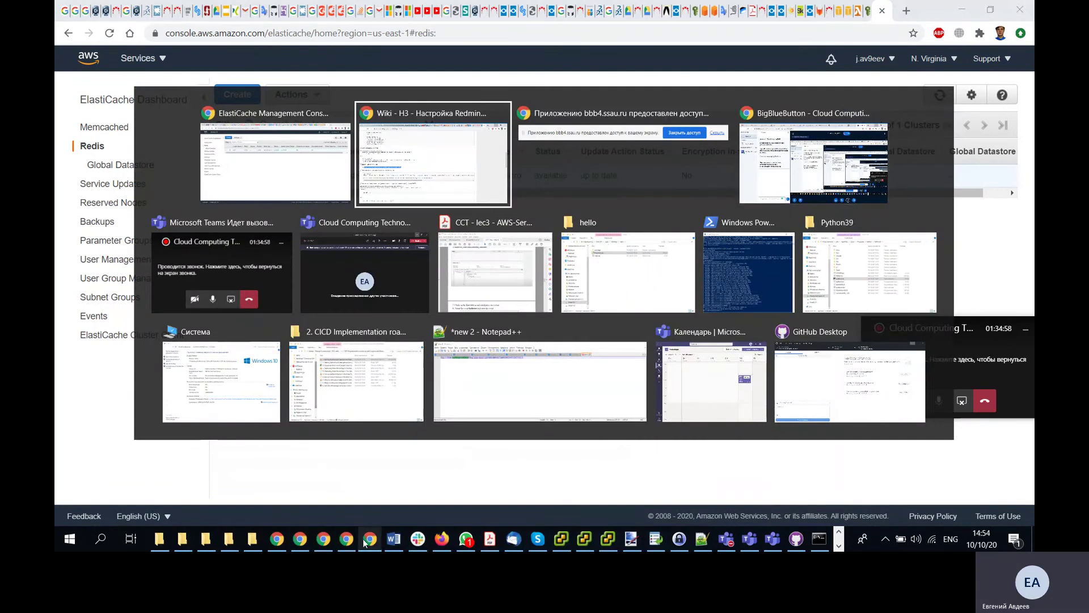
pyautogui.moveTo(364, 542)
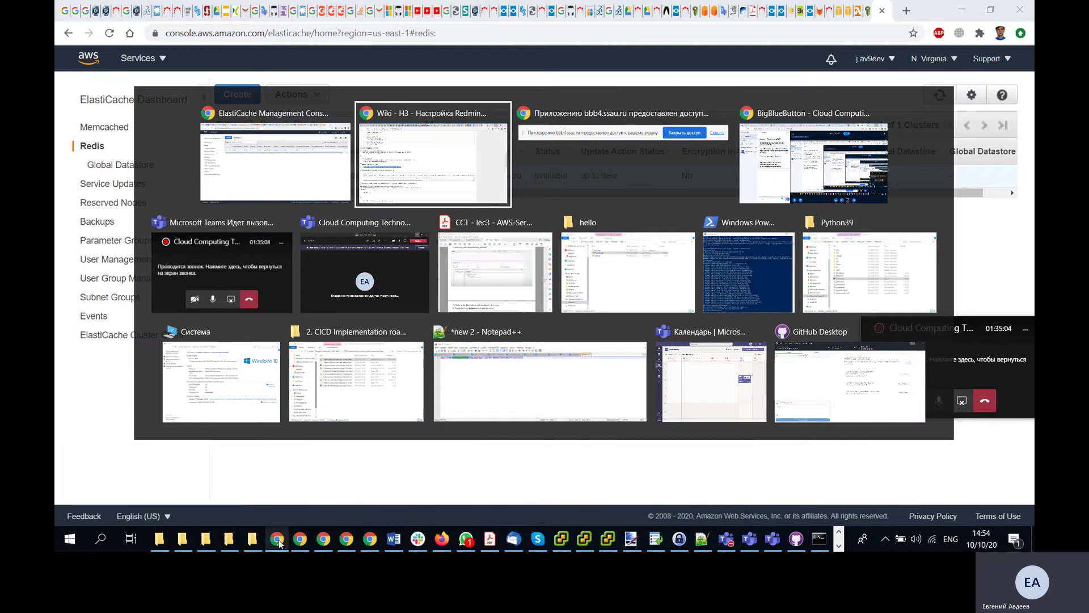
pyautogui.press('Escape')
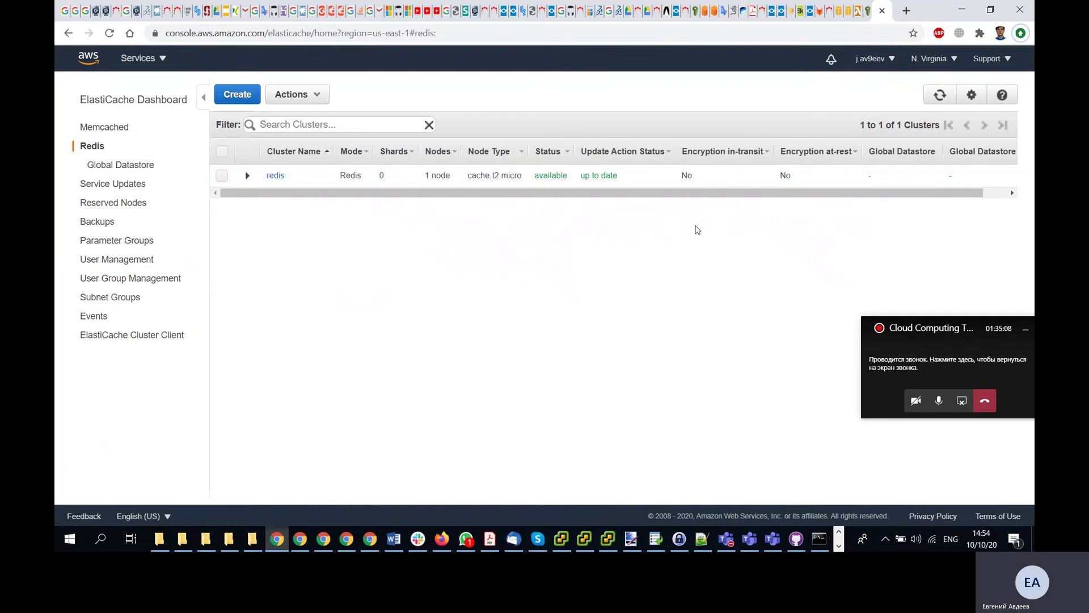
pyautogui.hotkey('alt', 'Tab')
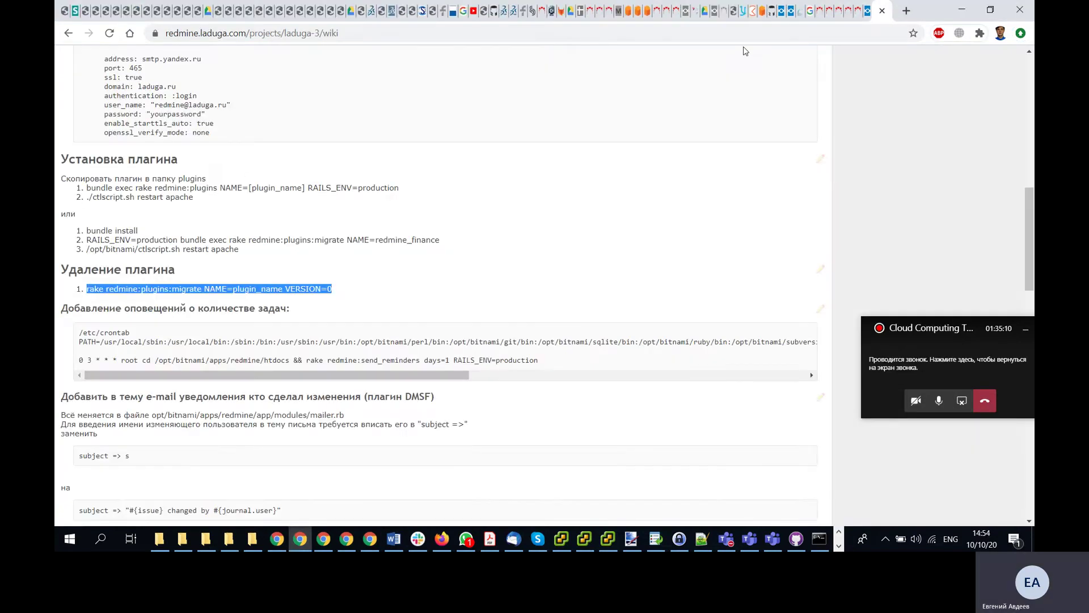
pyautogui.click(743, 11)
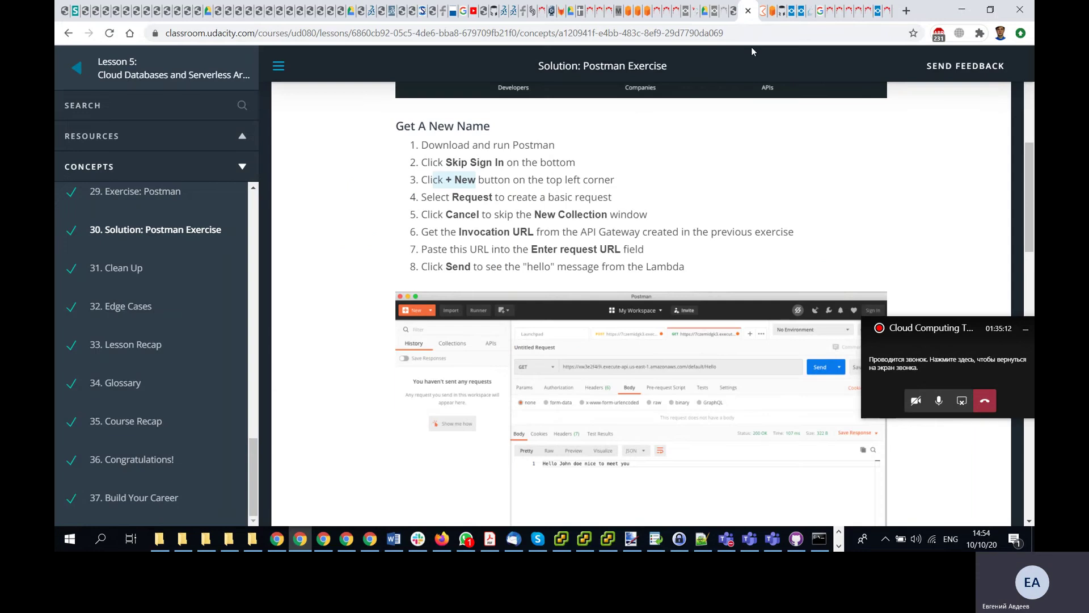
# - Back in Postman web, select the adsfsdf collection and bring up the Create New dialog
pyautogui.click(763, 10)
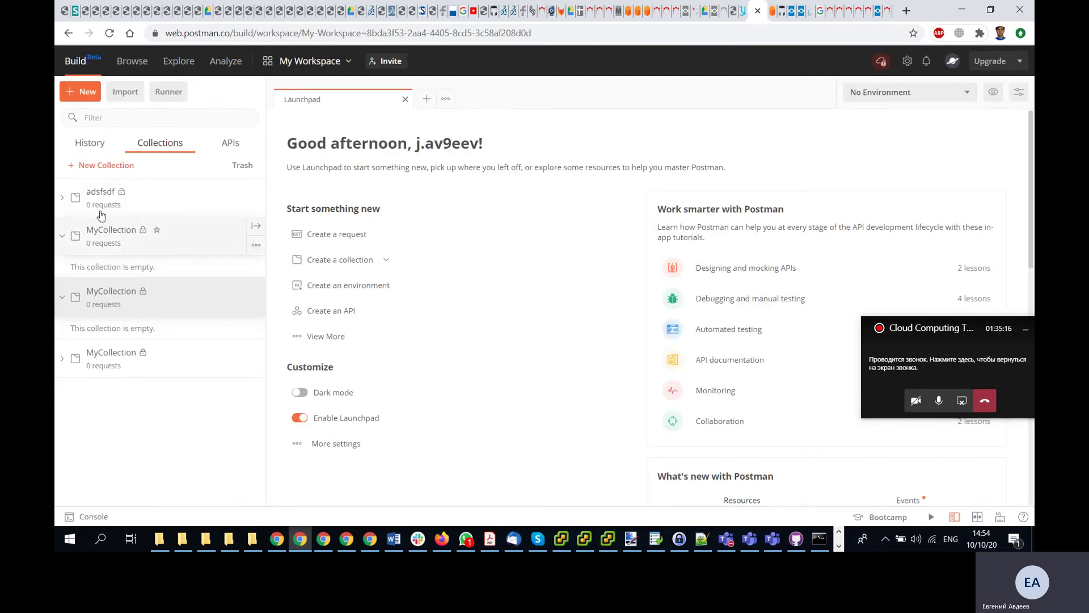
pyautogui.click(257, 207)
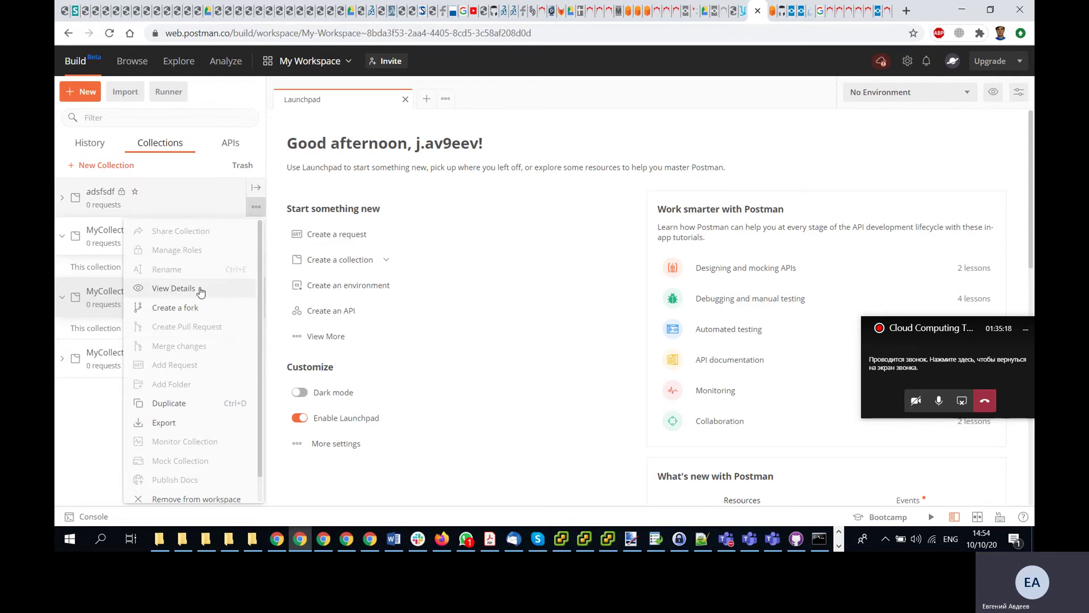
pyautogui.scroll(-1, 193, 348)
pyautogui.scroll(1, 193, 397)
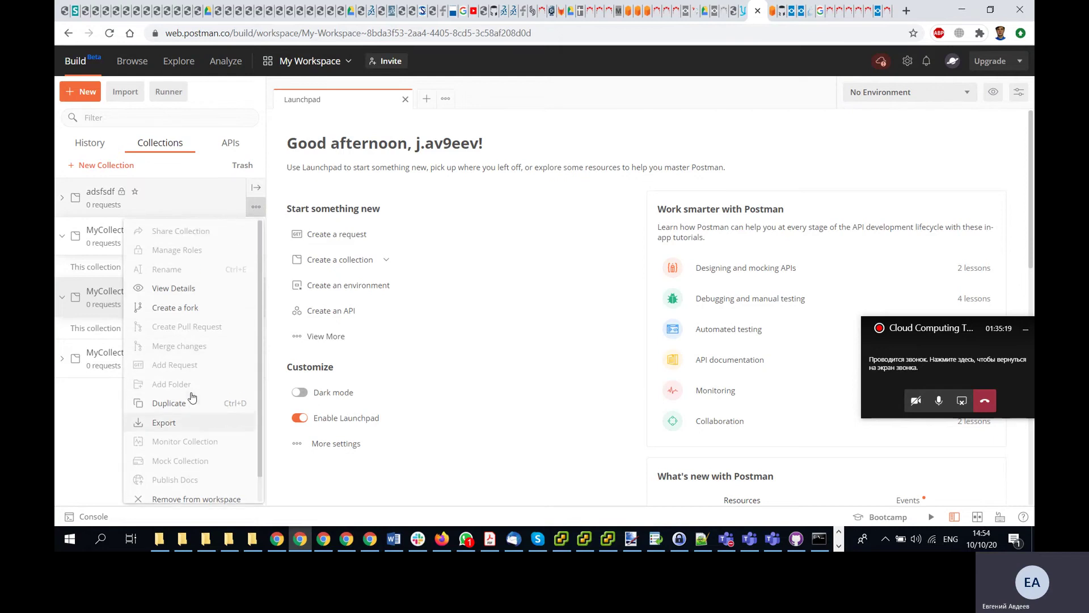
pyautogui.scroll(-1, 254, 458)
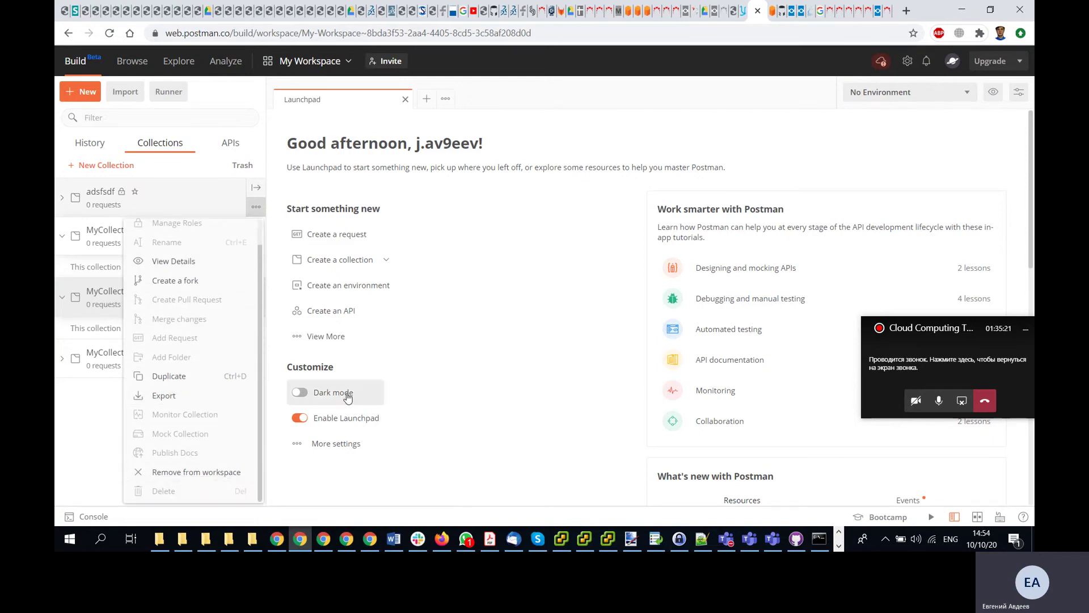
pyautogui.click(480, 314)
pyautogui.click(63, 198)
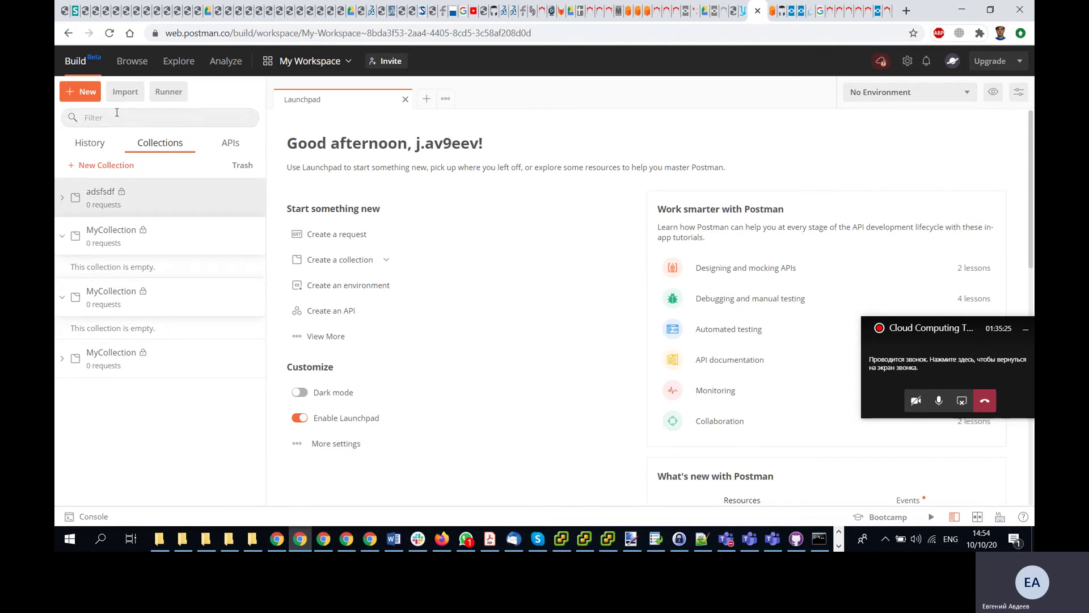
pyautogui.click(82, 93)
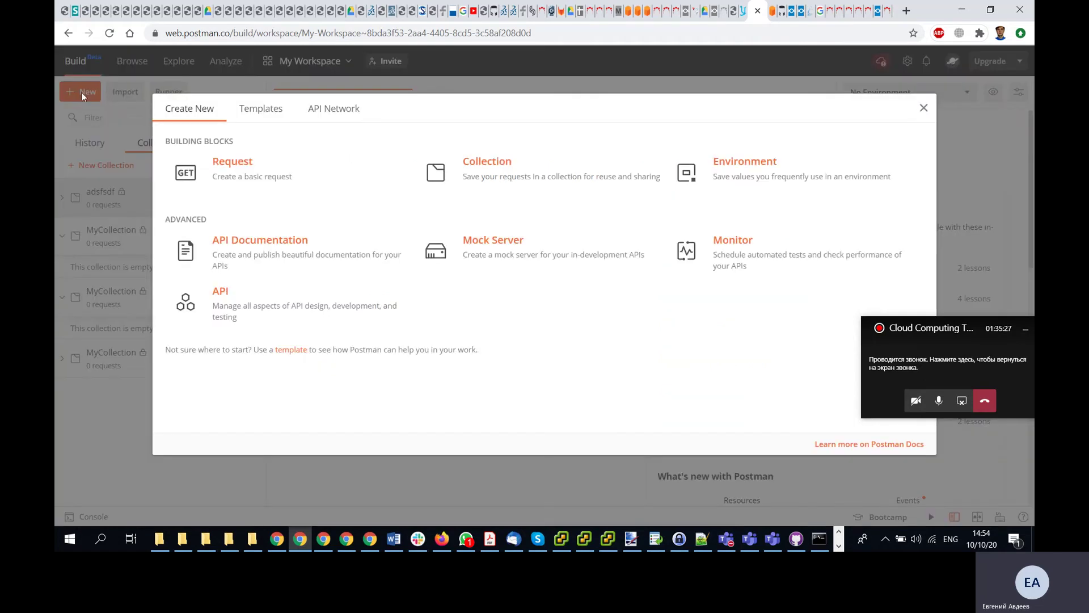
# - Start a new request and create a new collection named Test for it
pyautogui.click(229, 178)
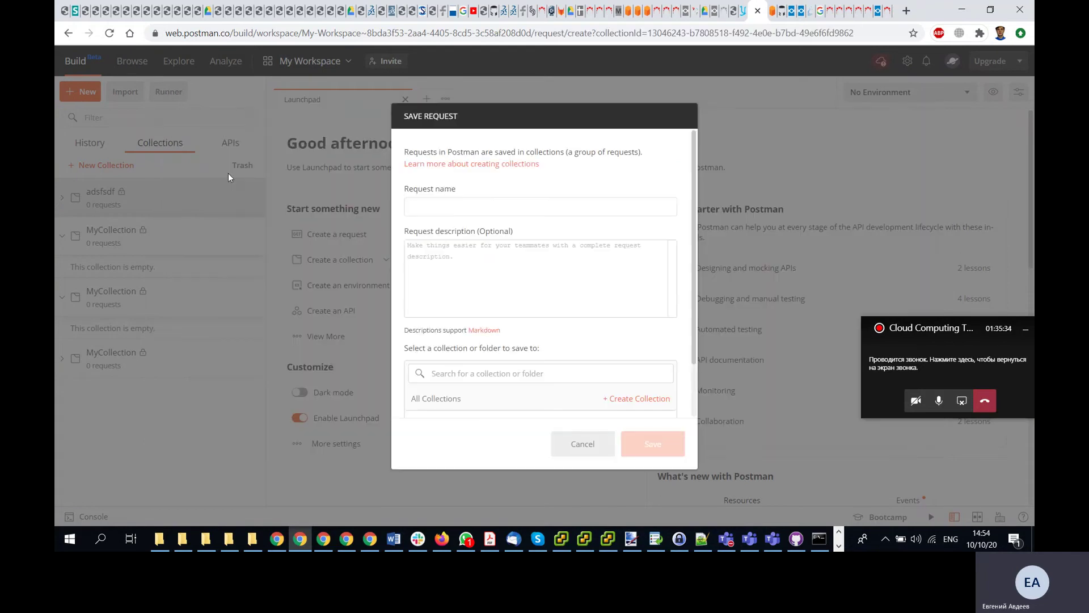
pyautogui.click(478, 376)
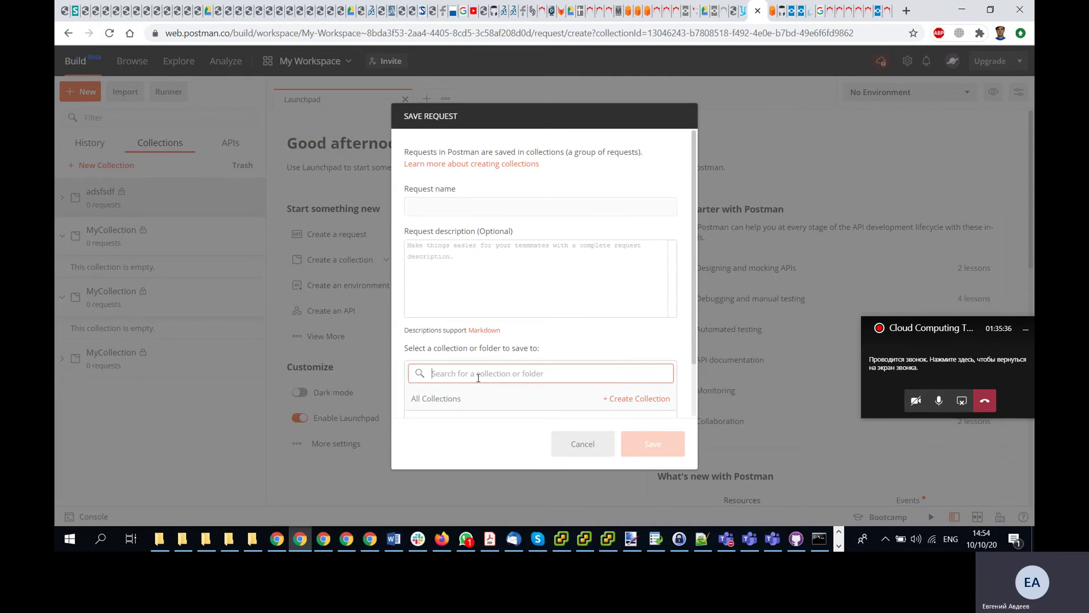
pyautogui.scroll(-1, 490, 337)
pyautogui.click(639, 336)
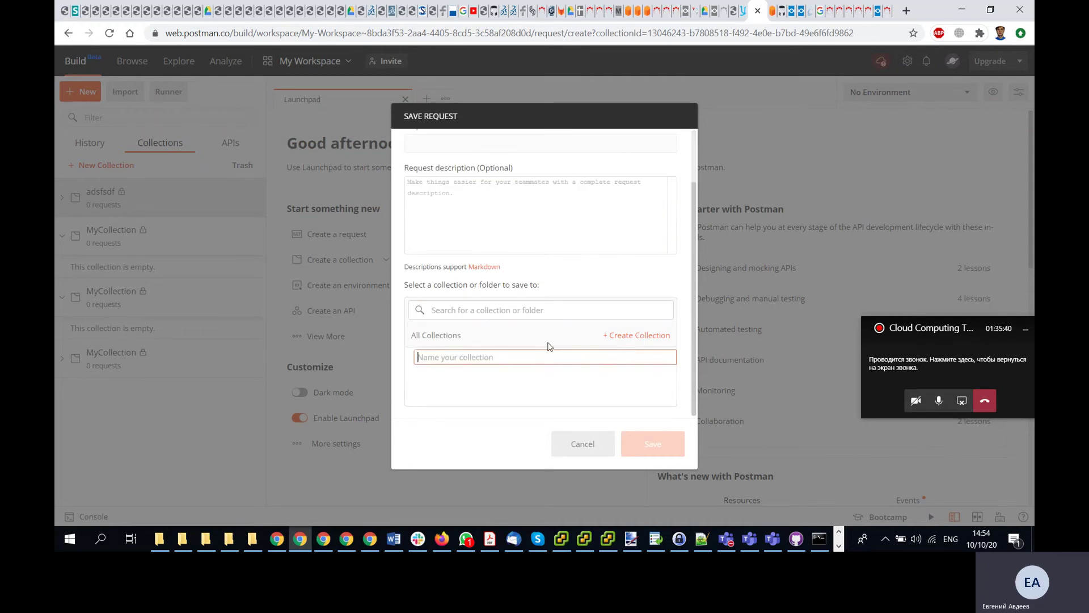
pyautogui.write('Test')
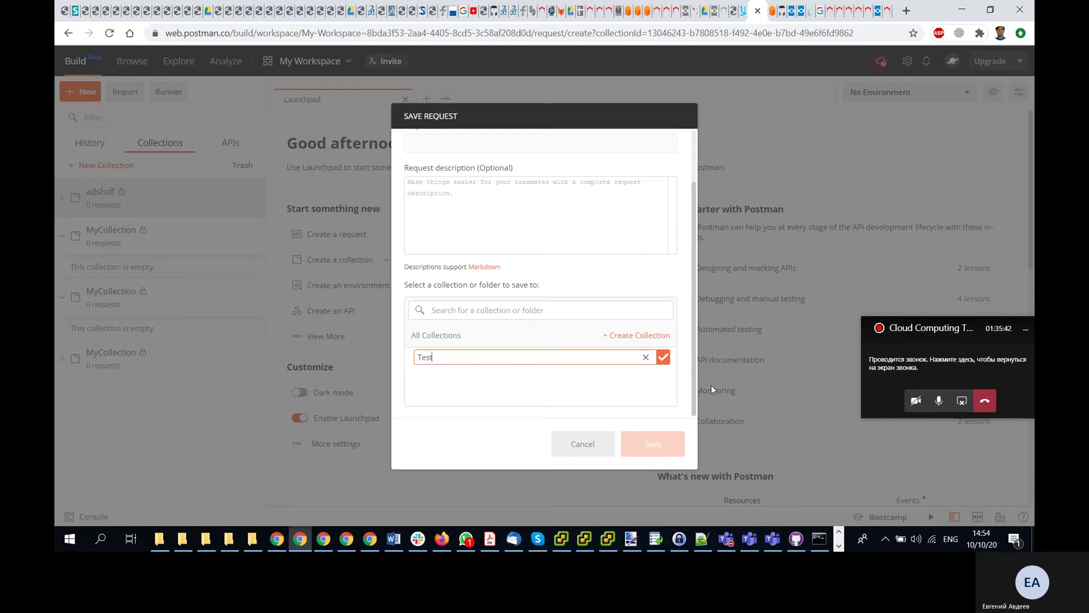
pyautogui.press('Return')
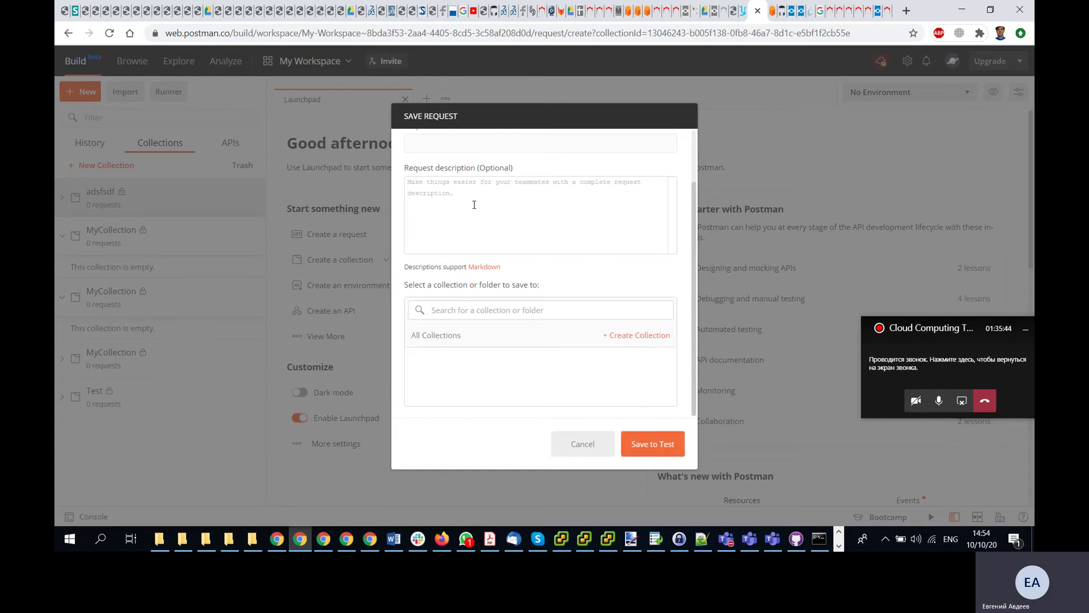
# - Name the request Test with description 'TestTest', retry saving into Test, then close the failed dialog
pyautogui.scroll(2, 470, 219)
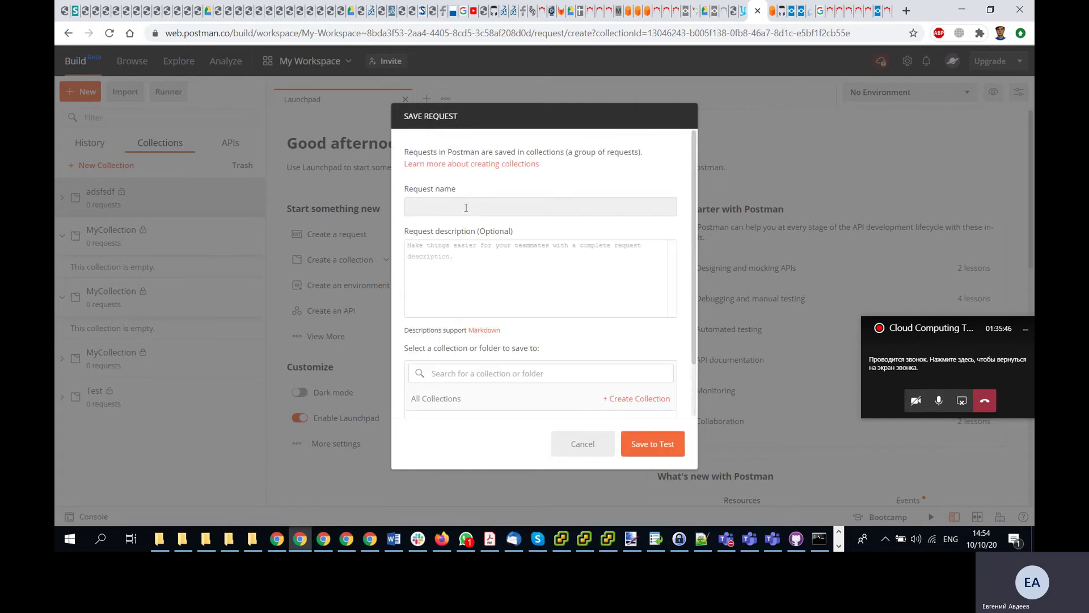
pyautogui.click(466, 207)
pyautogui.write('Test')
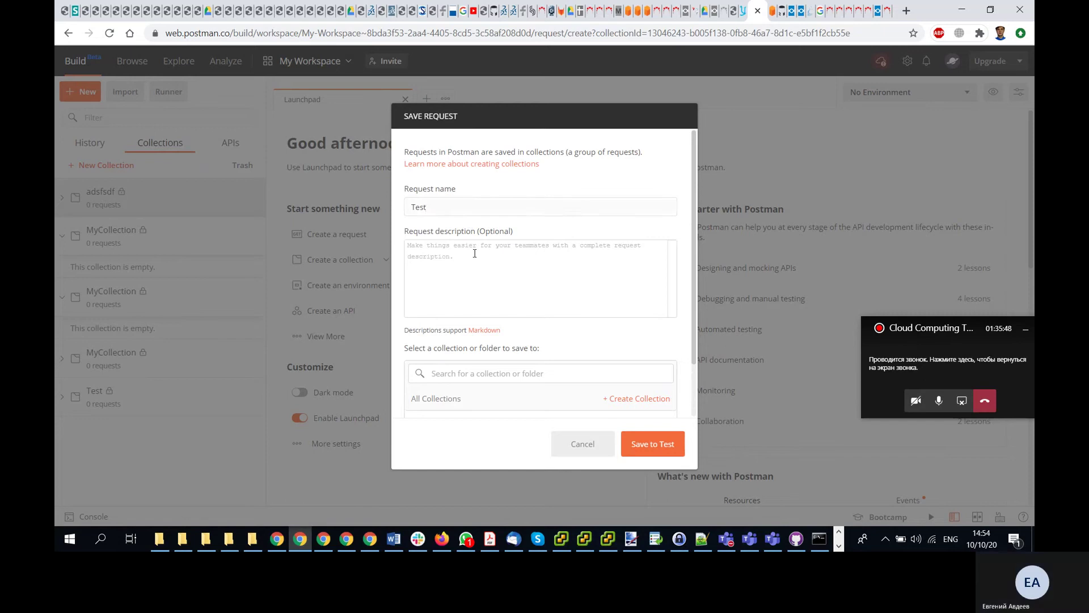
pyautogui.click(655, 448)
pyautogui.click(654, 448)
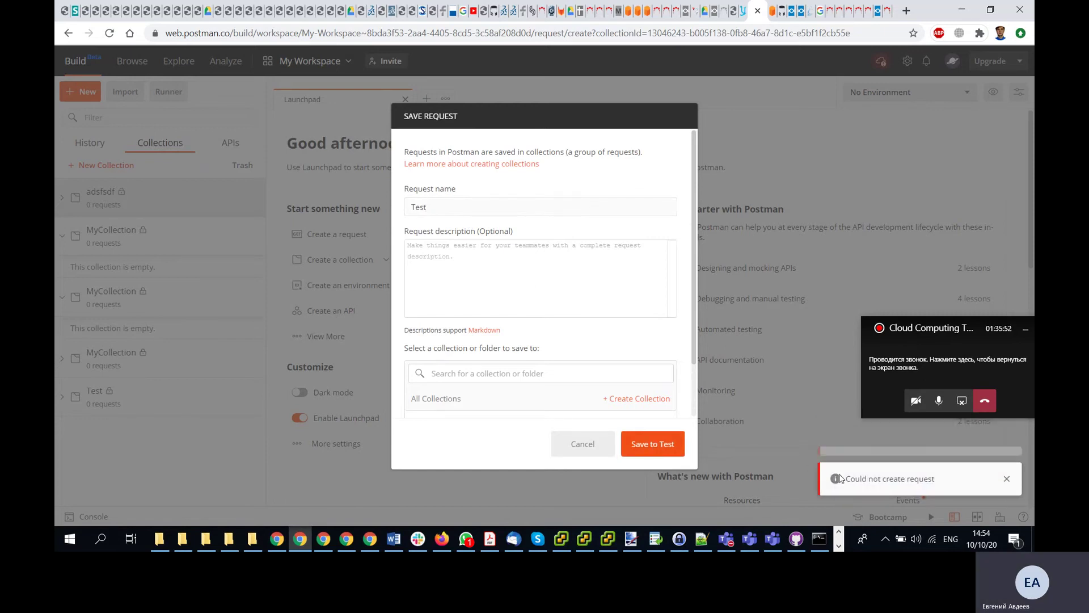
pyautogui.click(443, 260)
pyautogui.write('TestTe')
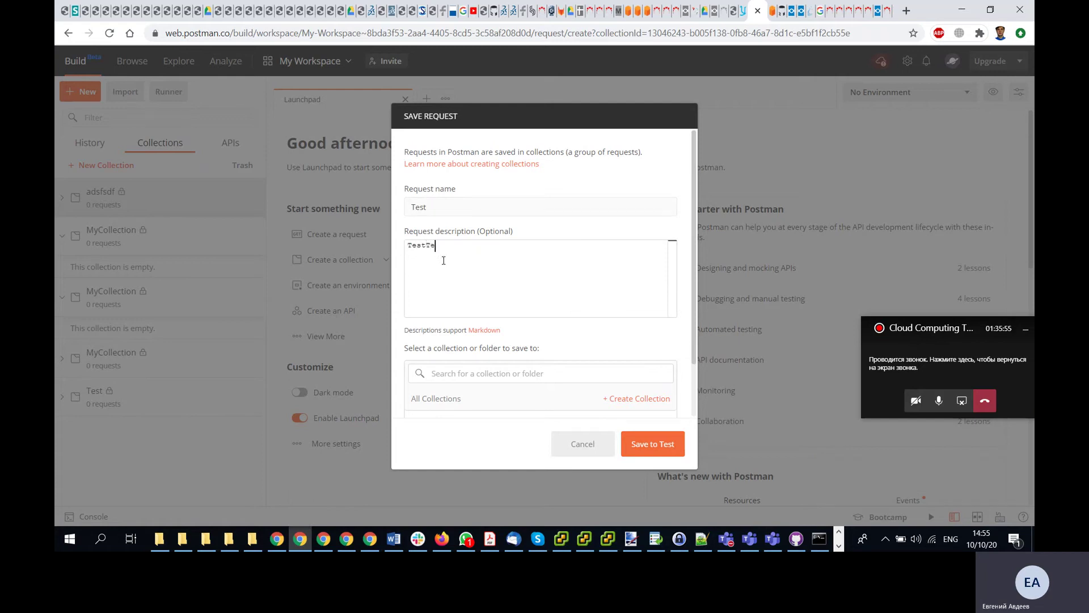
pyautogui.write('st')
pyautogui.click(631, 445)
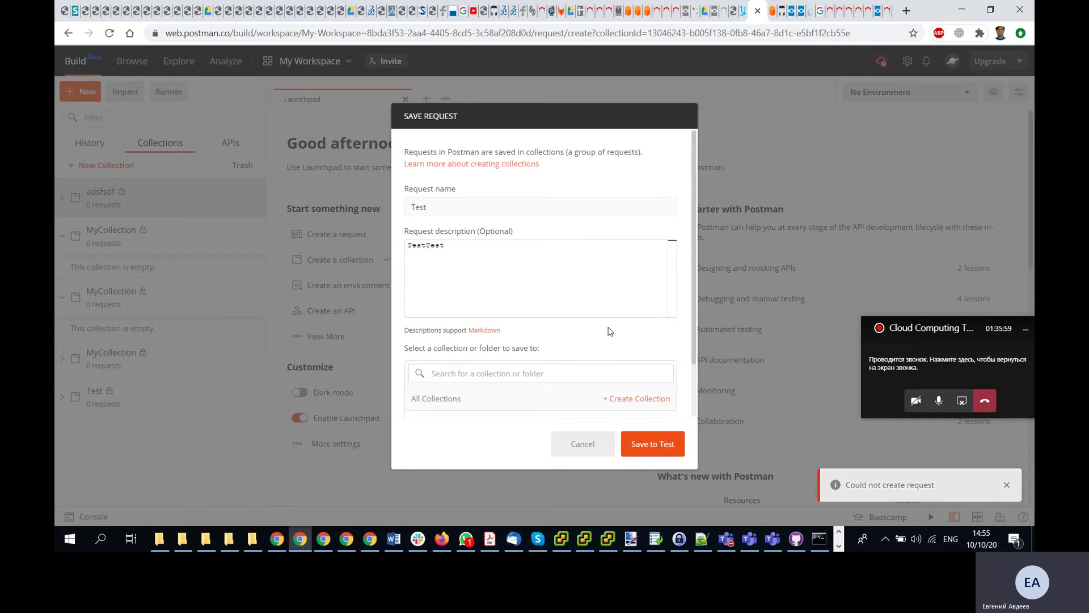
pyautogui.click(583, 446)
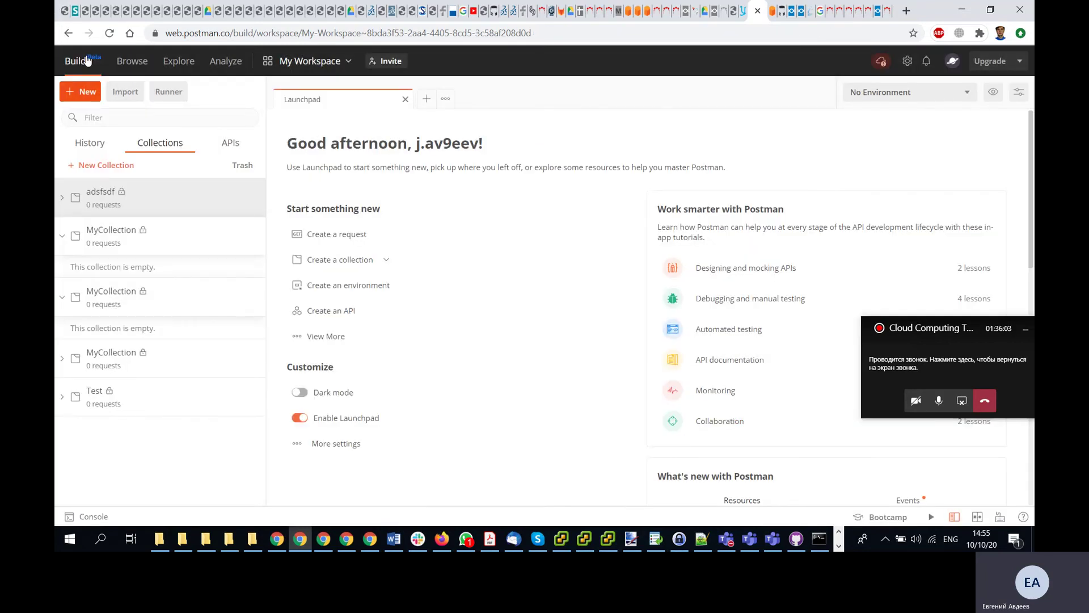
# - Leave the plan purchase page and search Google for 'download postman'
pyautogui.click(999, 60)
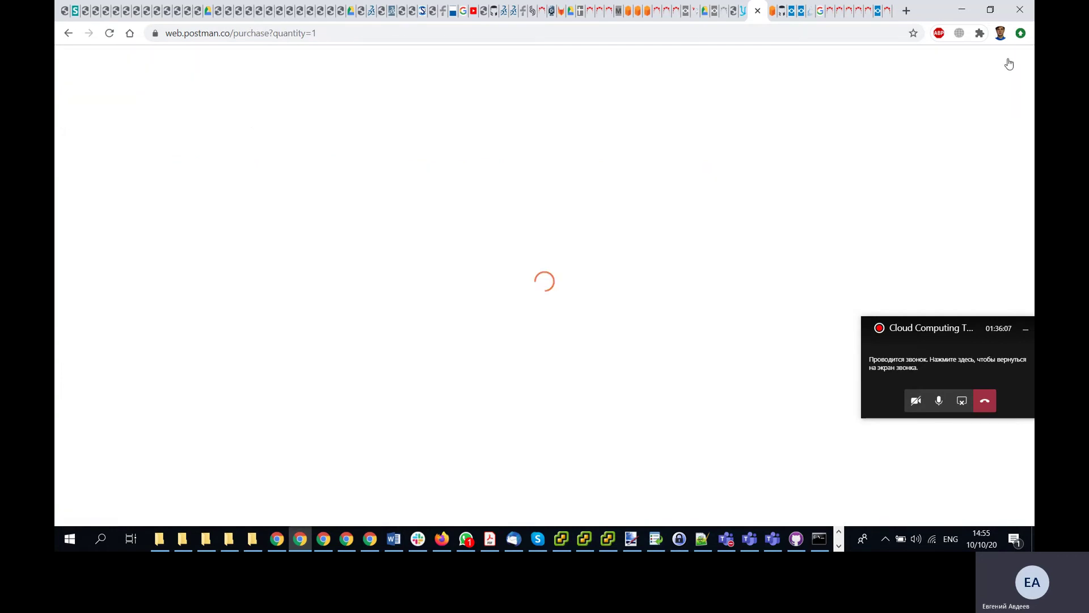
pyautogui.click(75, 36)
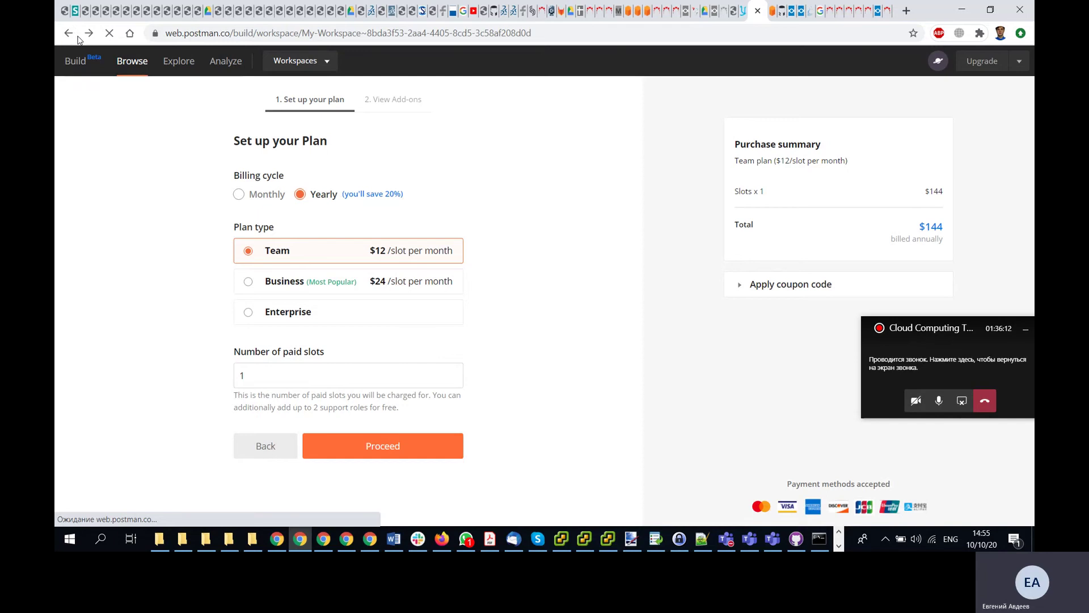
pyautogui.click(370, 36)
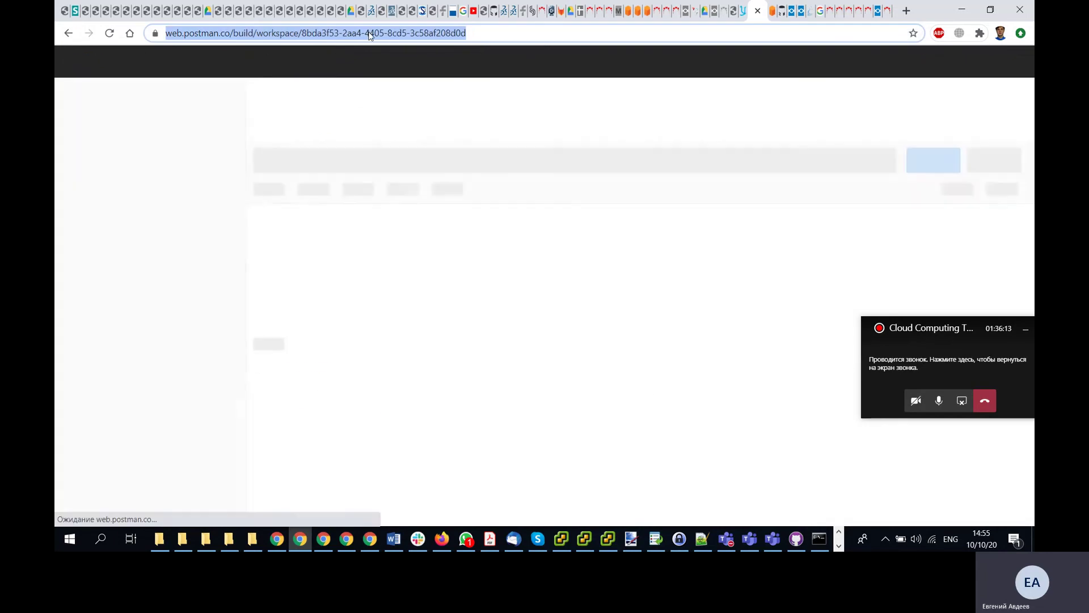
pyautogui.write('down')
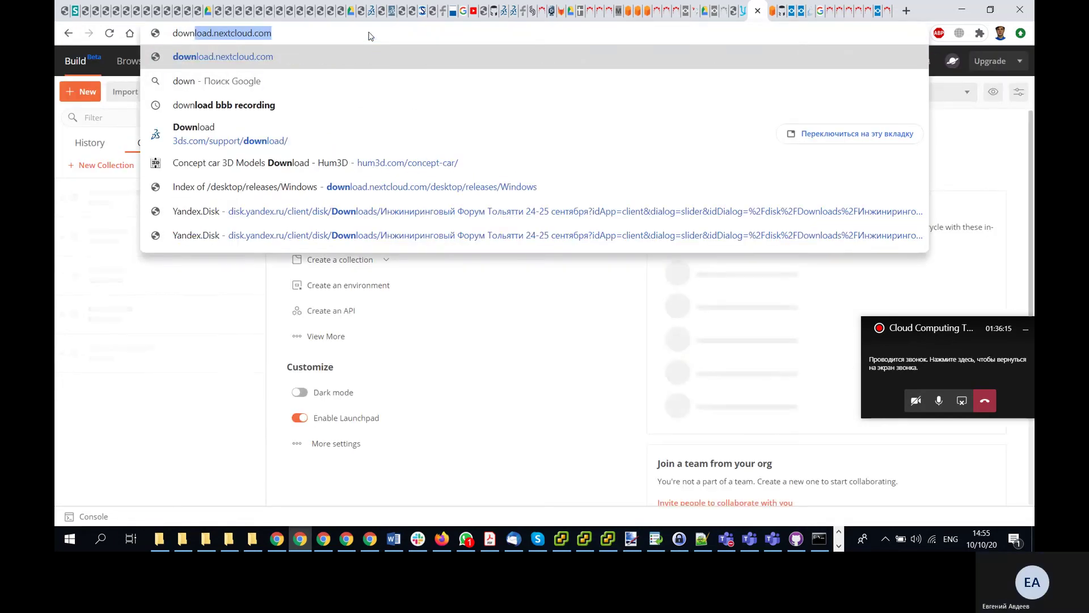
pyautogui.write('load postman')
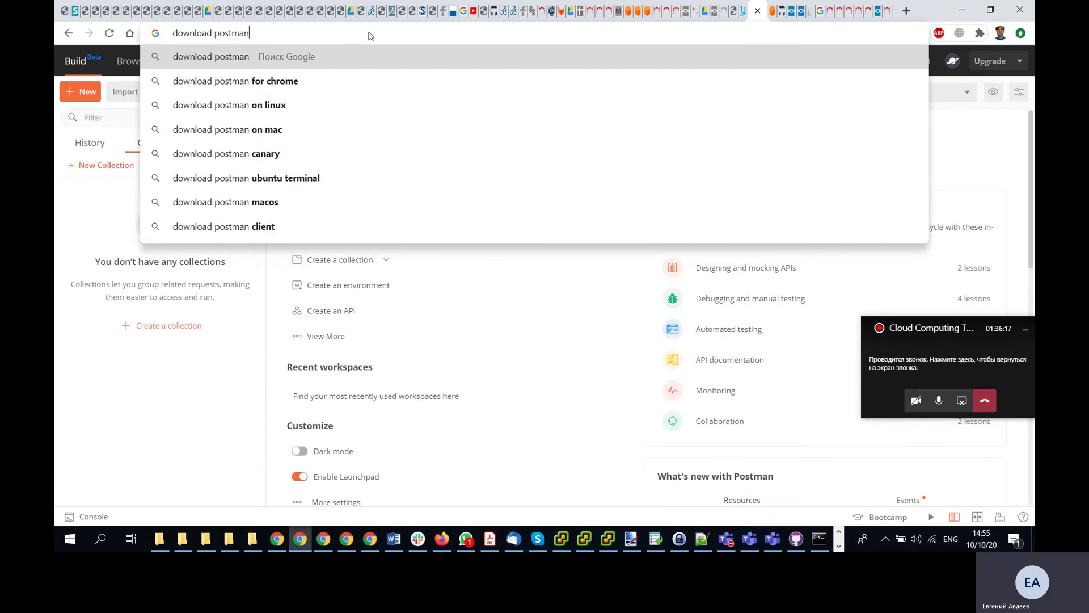
pyautogui.press('Return')
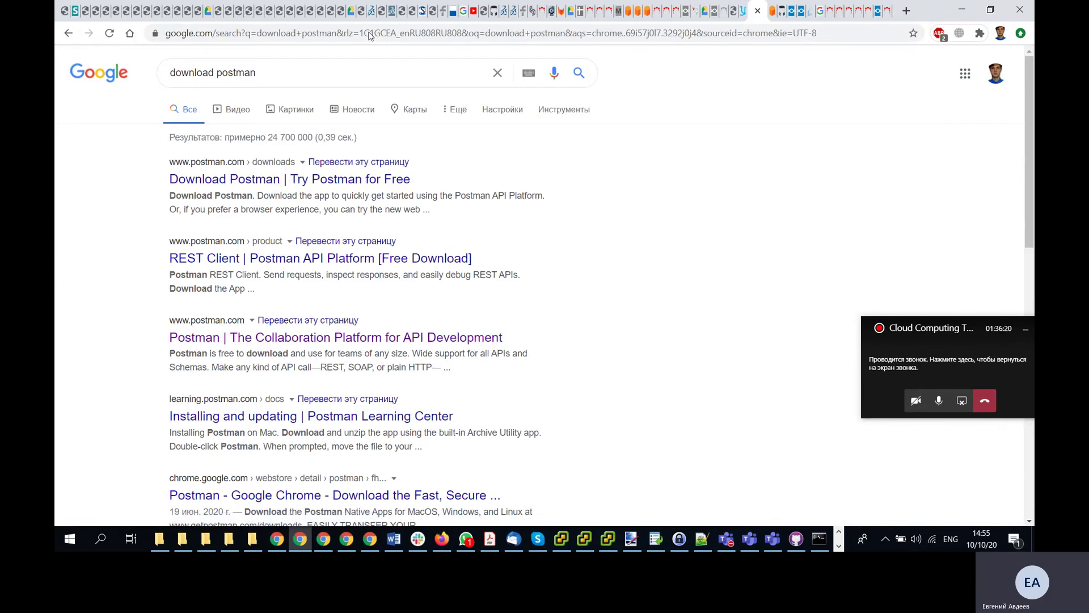
# - Visit the postman.com downloads page and launch the web version of Postman
pyautogui.click(270, 181)
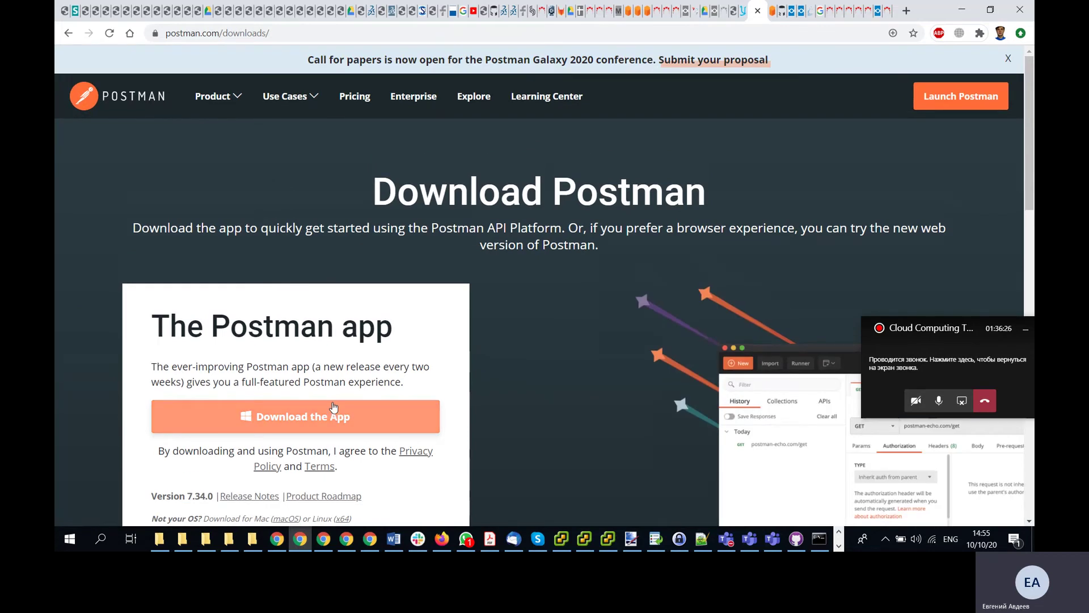
pyautogui.scroll(-1, 334, 407)
pyautogui.scroll(1, 568, 283)
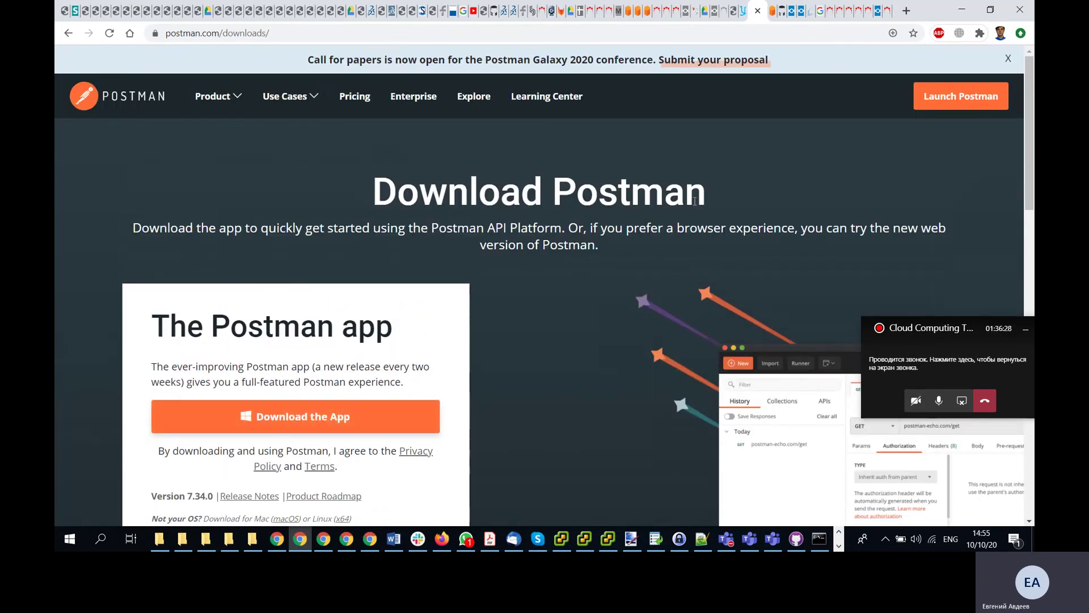
pyautogui.click(943, 97)
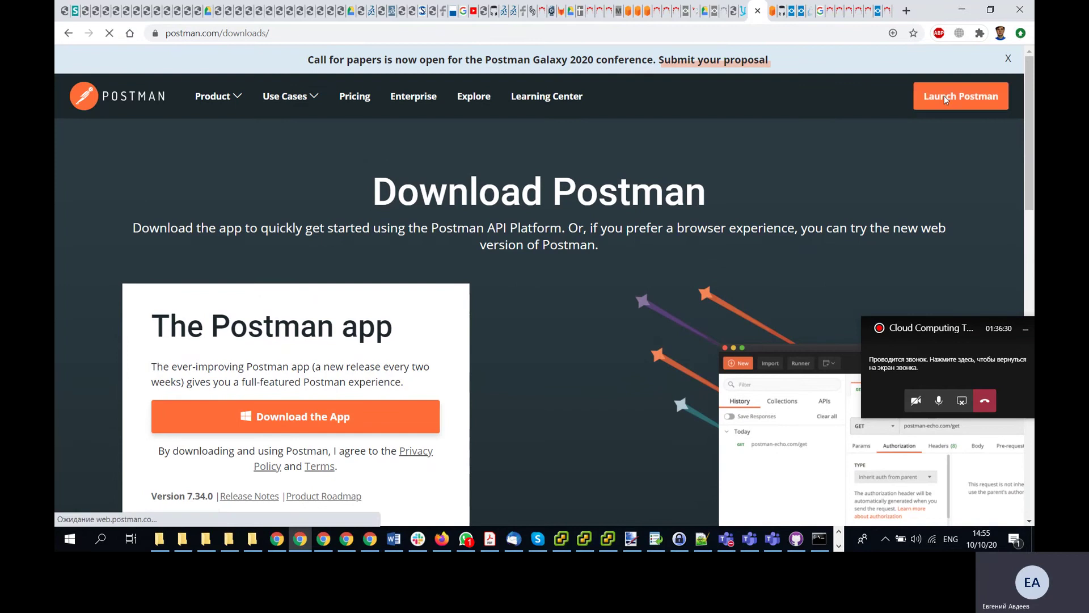
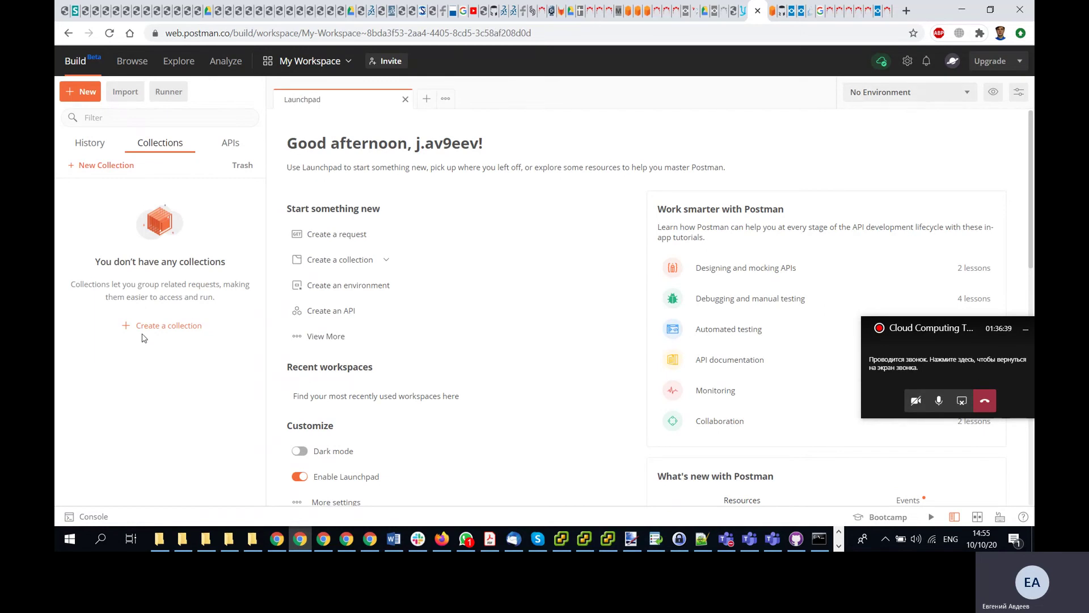
# - Create a new collection named MyCollection
pyautogui.click(164, 325)
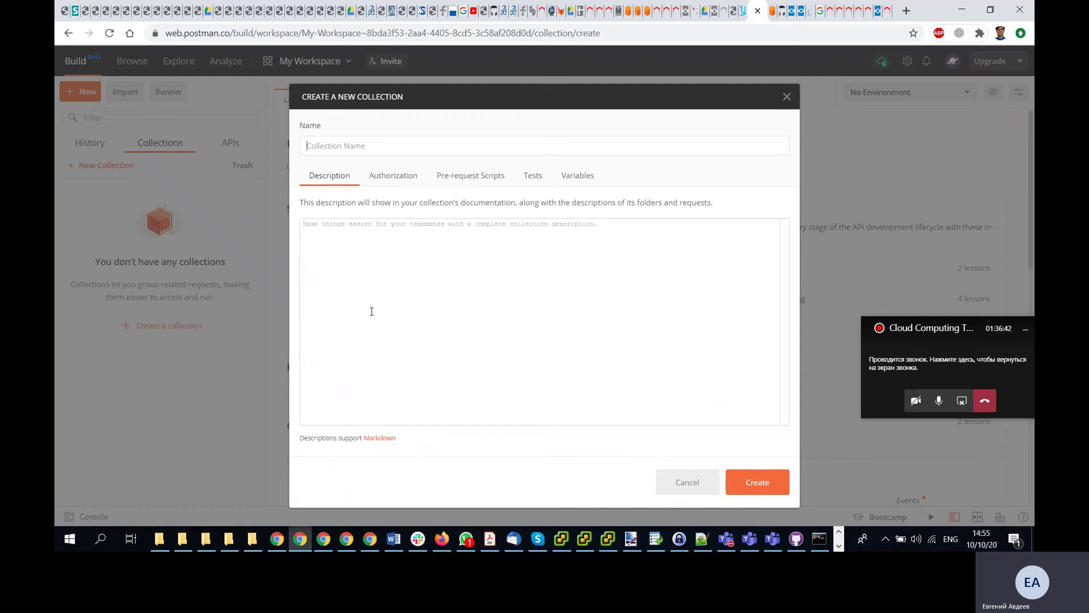
pyautogui.write('MyCollection')
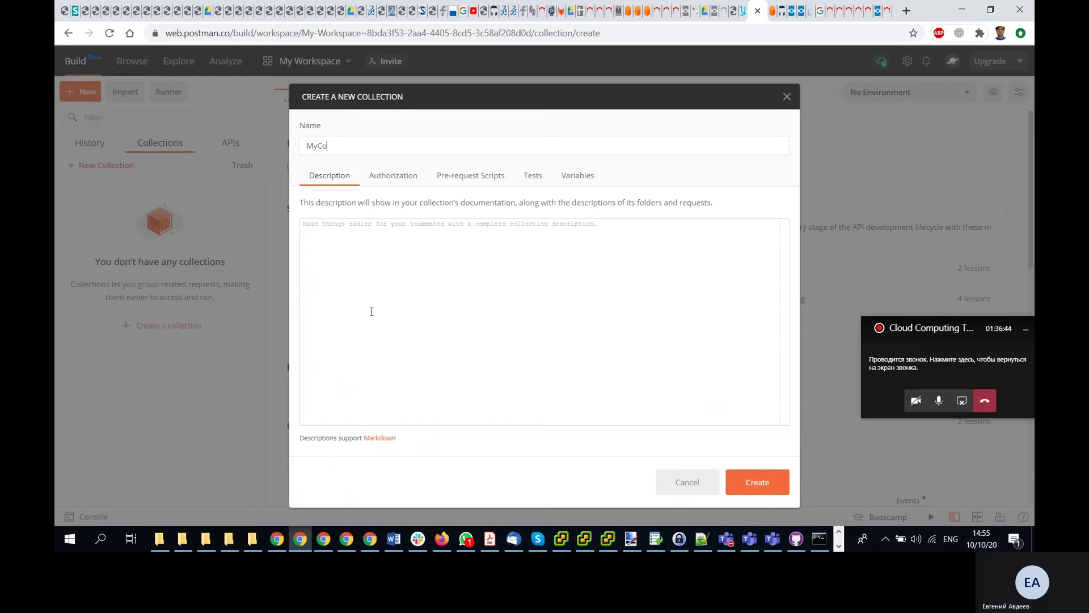
pyautogui.click(738, 477)
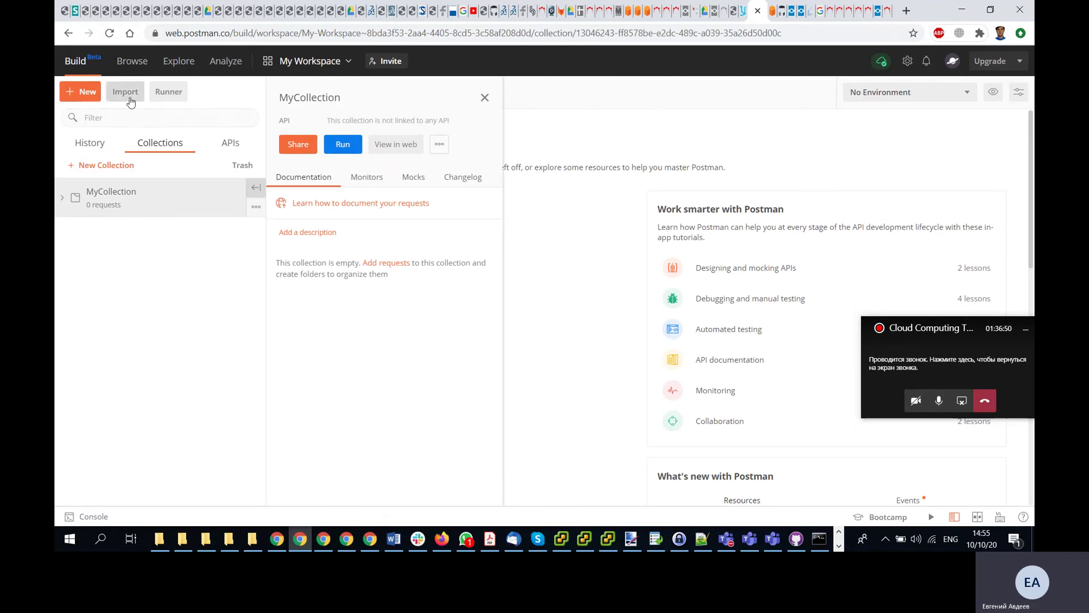
# - Add a new request named Test saved into MyCollection, then close the collection panel
pyautogui.click(91, 94)
pyautogui.click(246, 167)
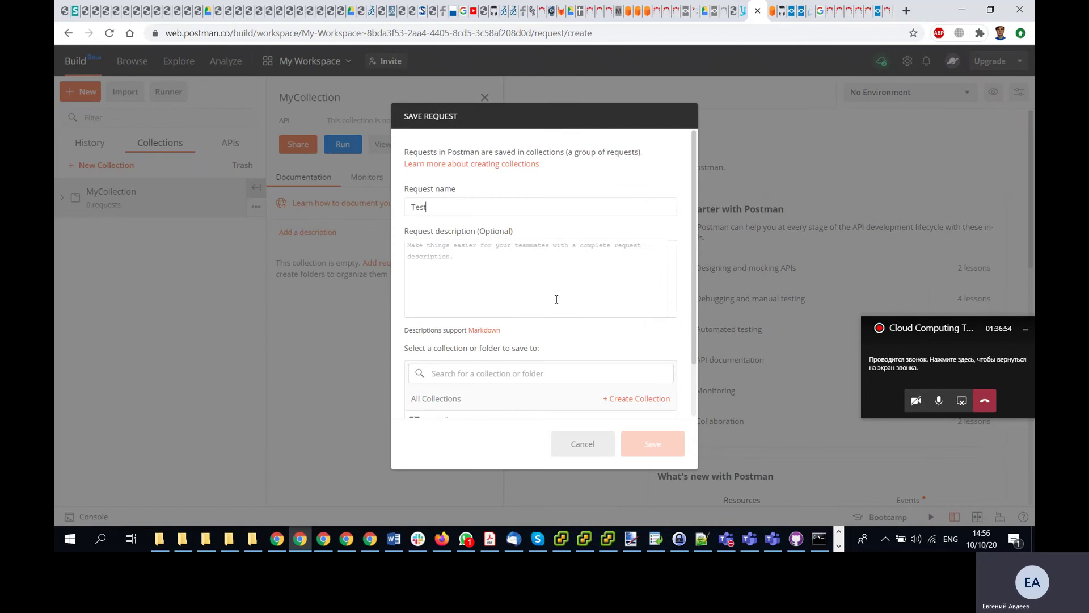
pyautogui.scroll(-1, 527, 315)
pyautogui.click(470, 357)
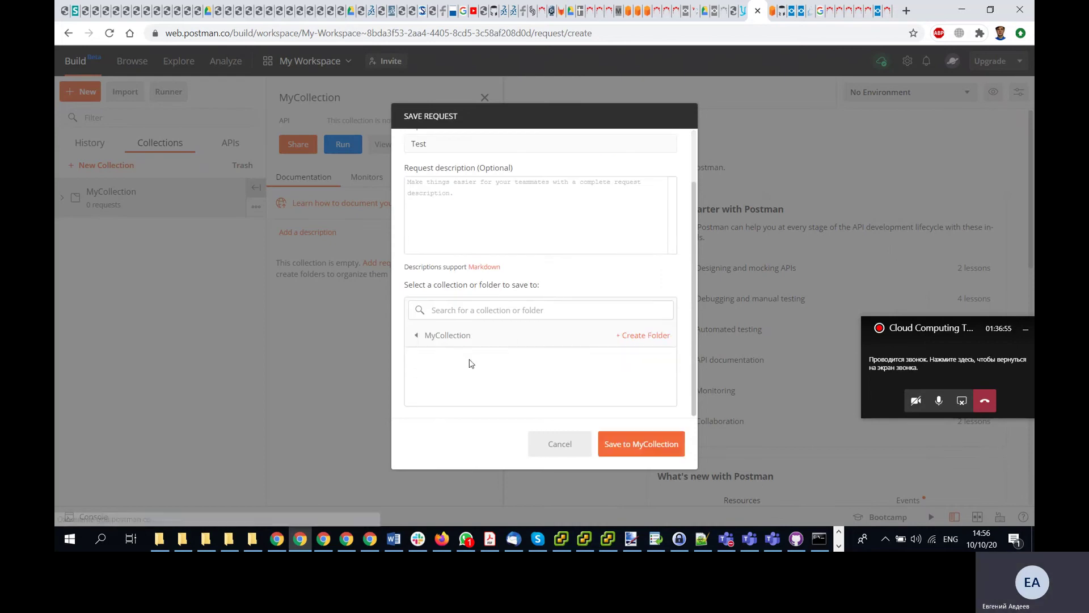
pyautogui.click(636, 442)
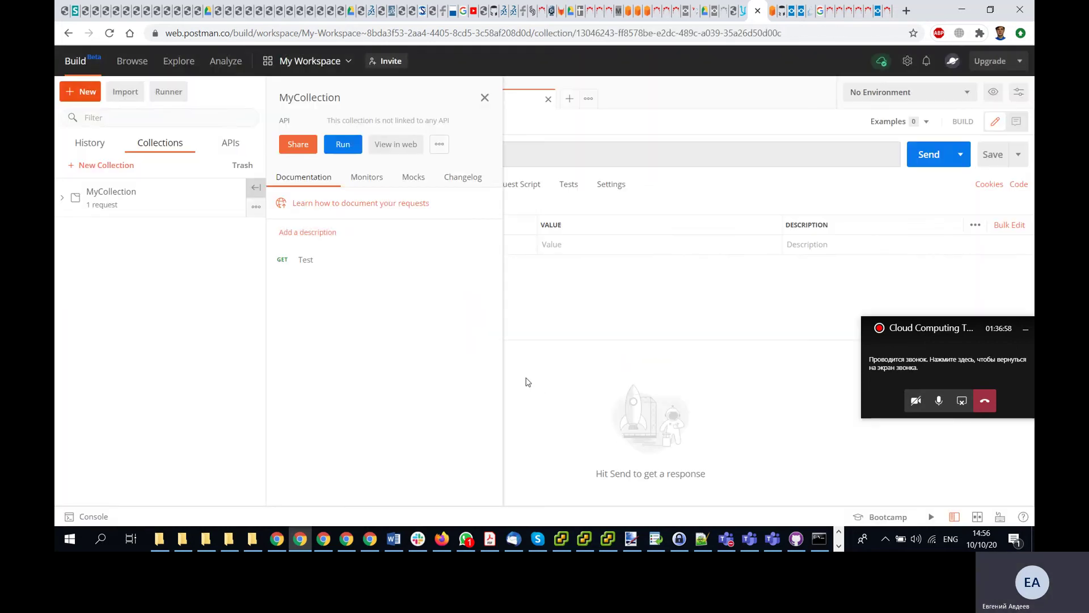
pyautogui.click(485, 98)
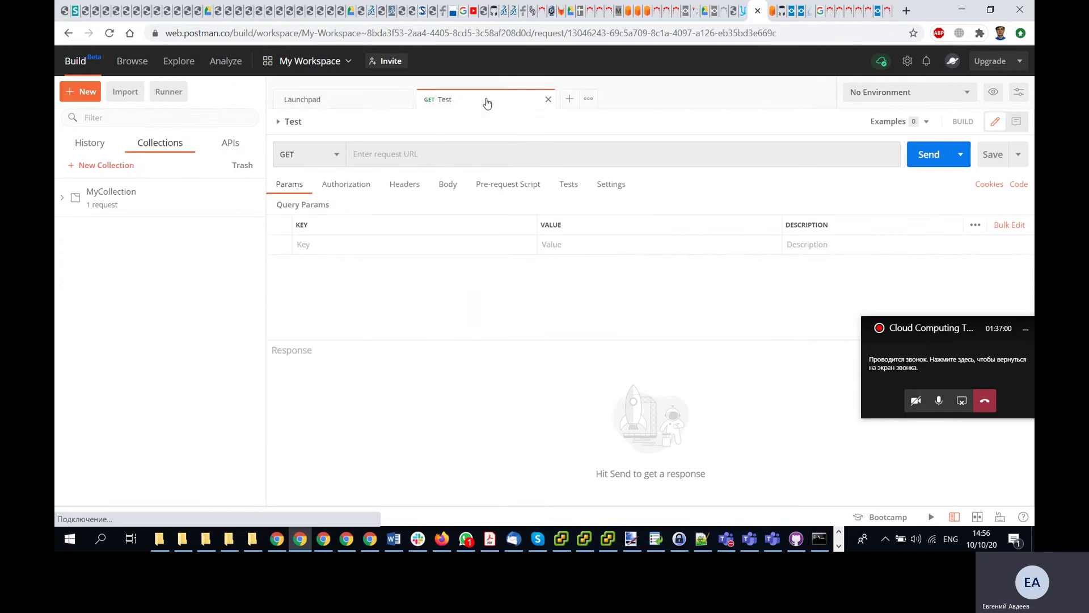
# - In the Postman solution lesson, highlight step 4 (select Request) and step 6's Invocation URL
pyautogui.click(743, 17)
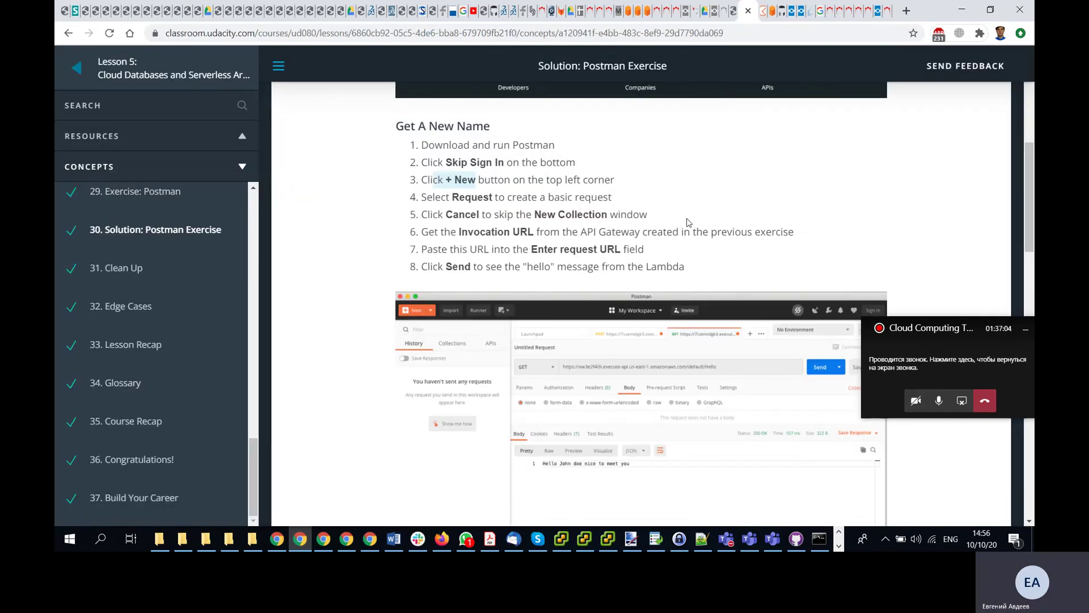
pyautogui.click(515, 184)
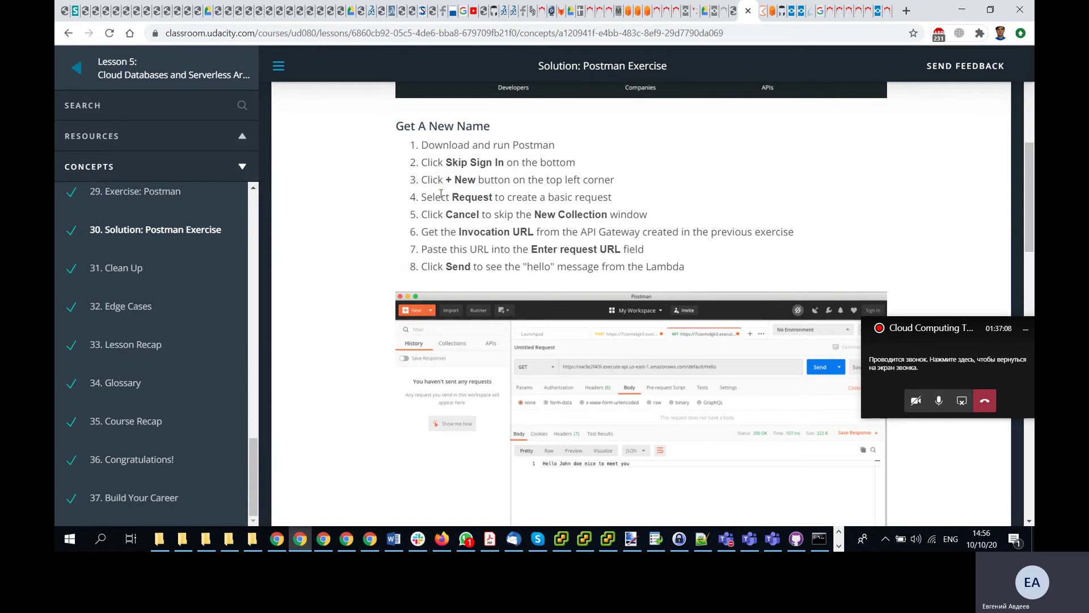
pyautogui.moveTo(441, 194); pyautogui.dragTo(514, 215)
pyautogui.moveTo(454, 232); pyautogui.dragTo(523, 231)
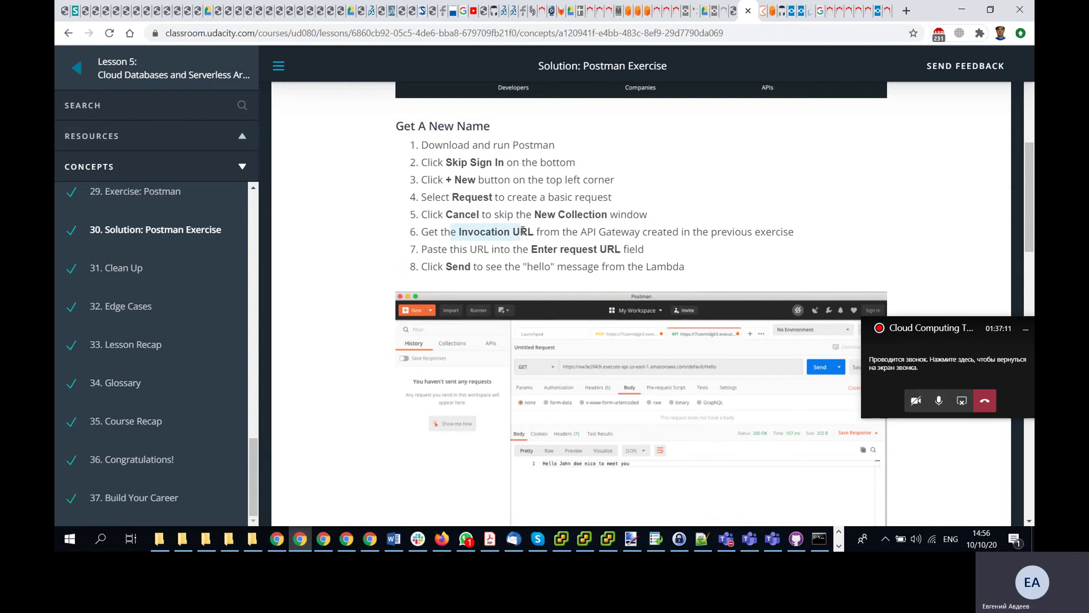
# - Check the Test request's still-empty URL field, then scroll further down the lesson
pyautogui.click(762, 20)
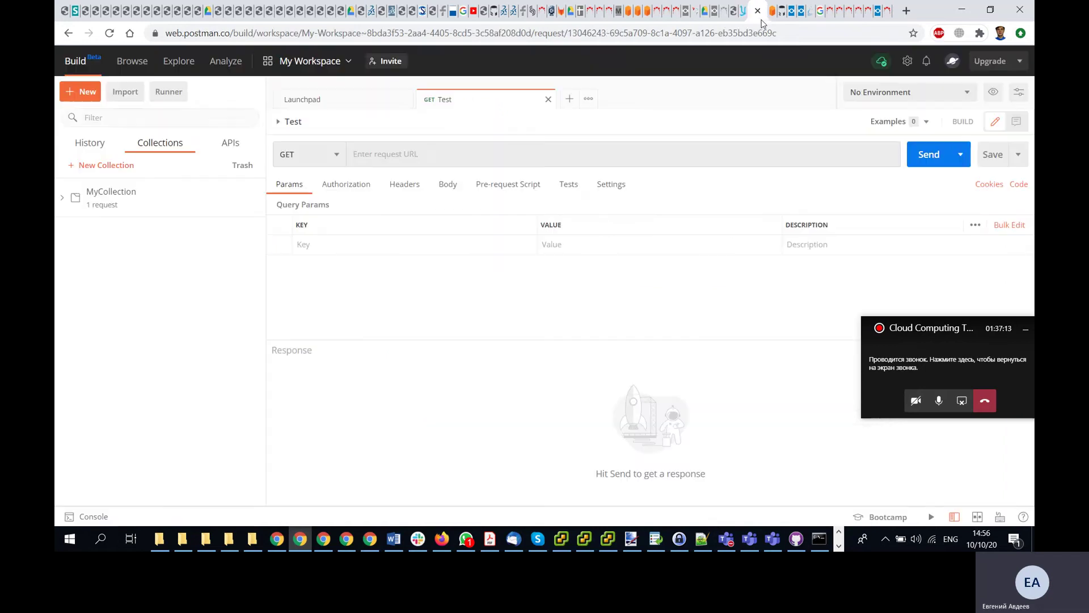
pyautogui.click(426, 152)
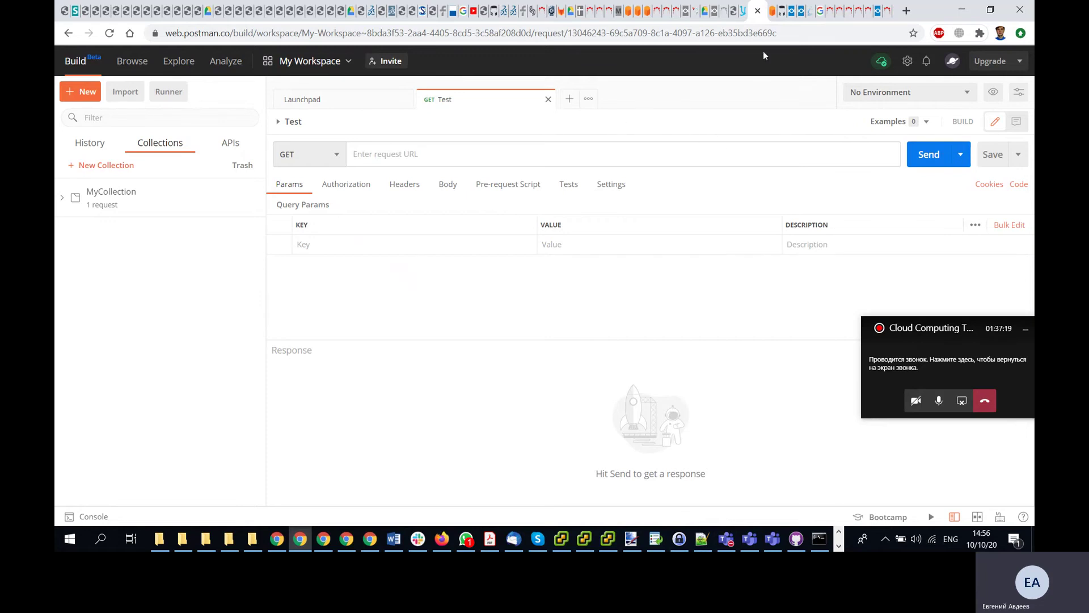
pyautogui.click(743, 13)
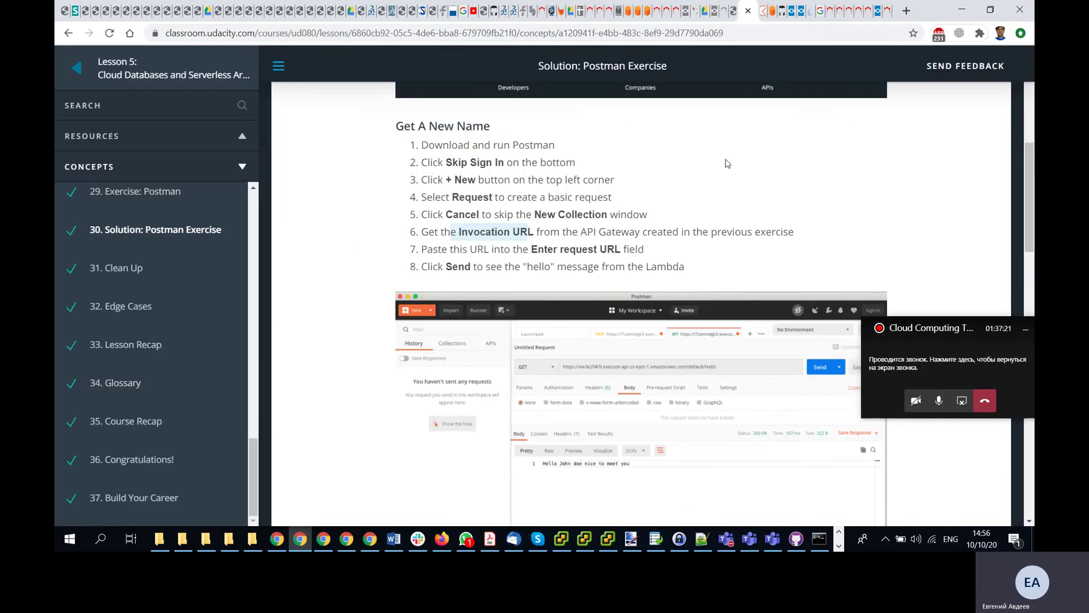
pyautogui.scroll(-1, 727, 178)
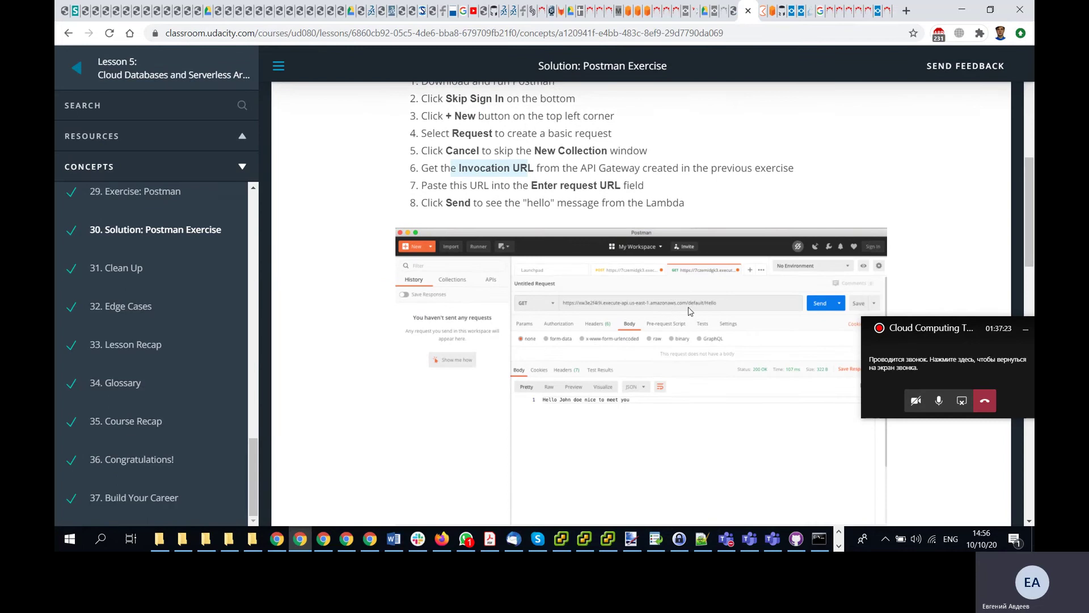
pyautogui.click(773, 17)
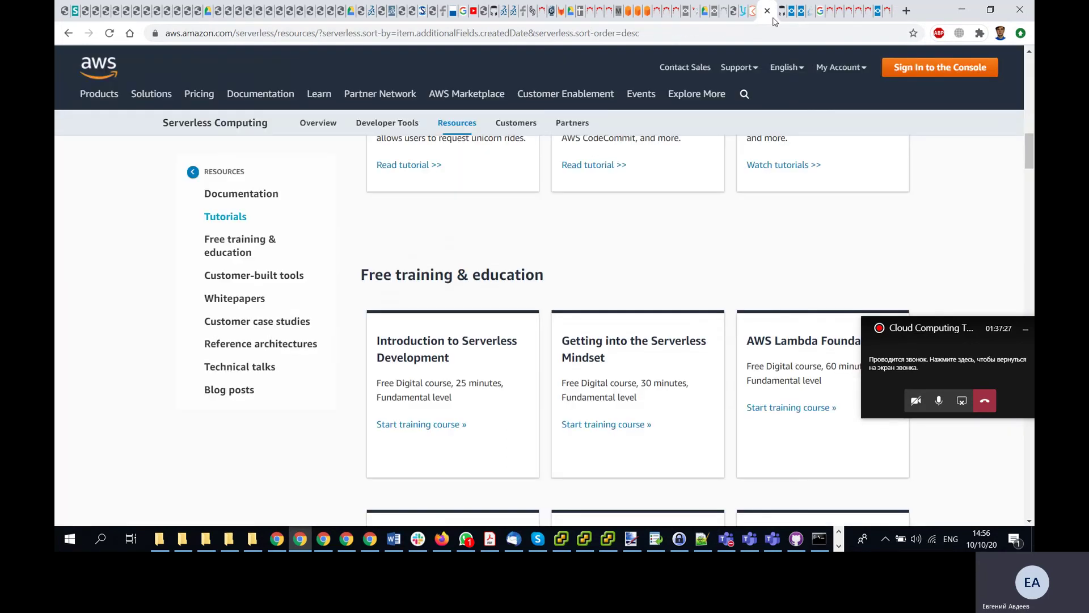
# - Find the hello Lambda function's hello-API trigger and copy its /default/hello endpoint link
pyautogui.click(744, 18)
pyautogui.hotkey('alt', 'Tab')
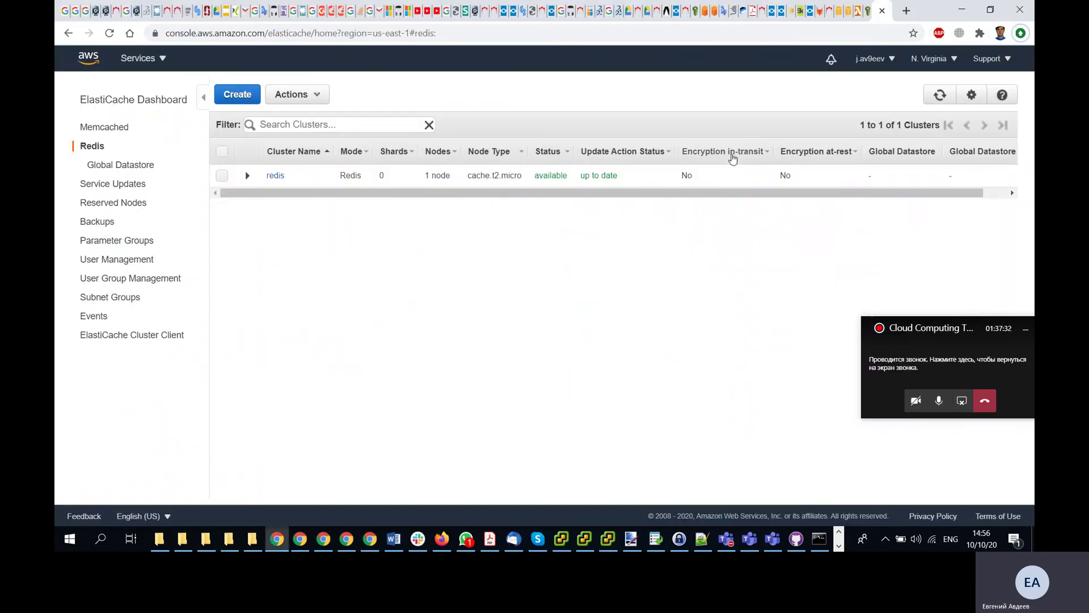
pyautogui.click(848, 21)
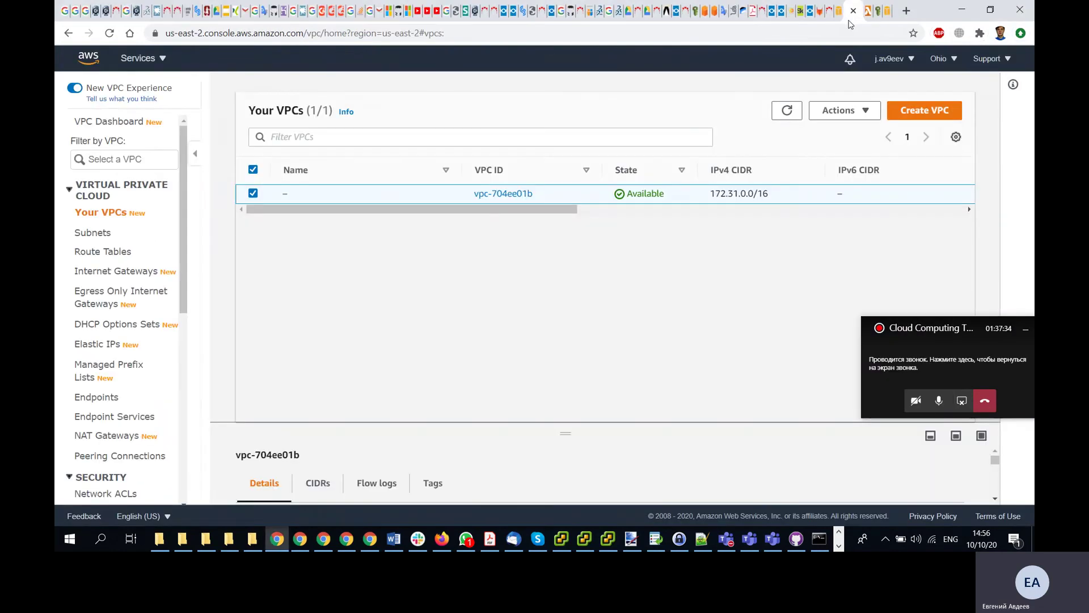
pyautogui.click(837, 21)
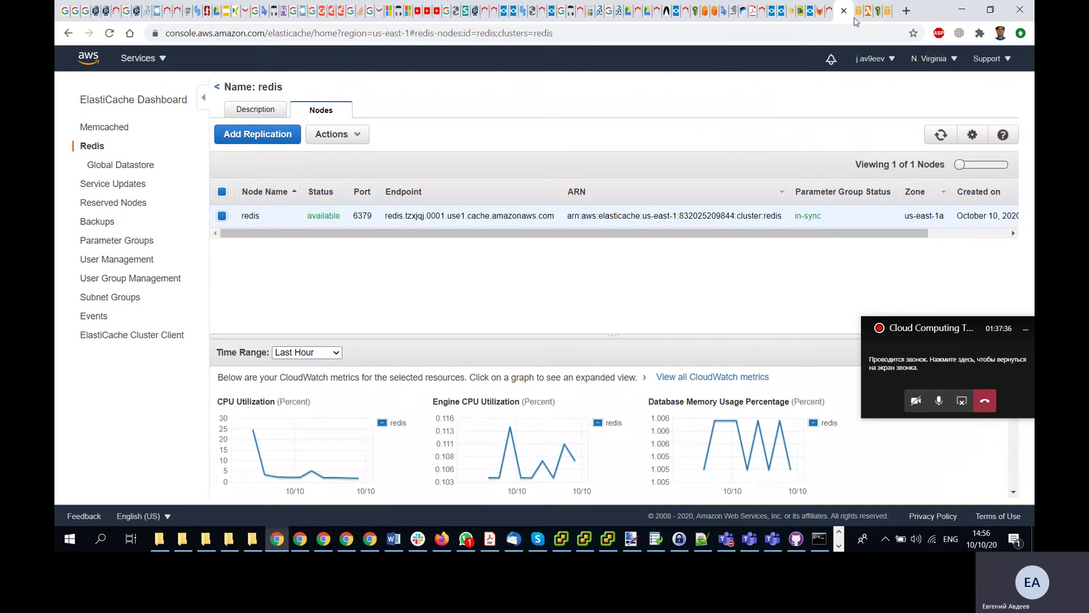
pyautogui.click(857, 11)
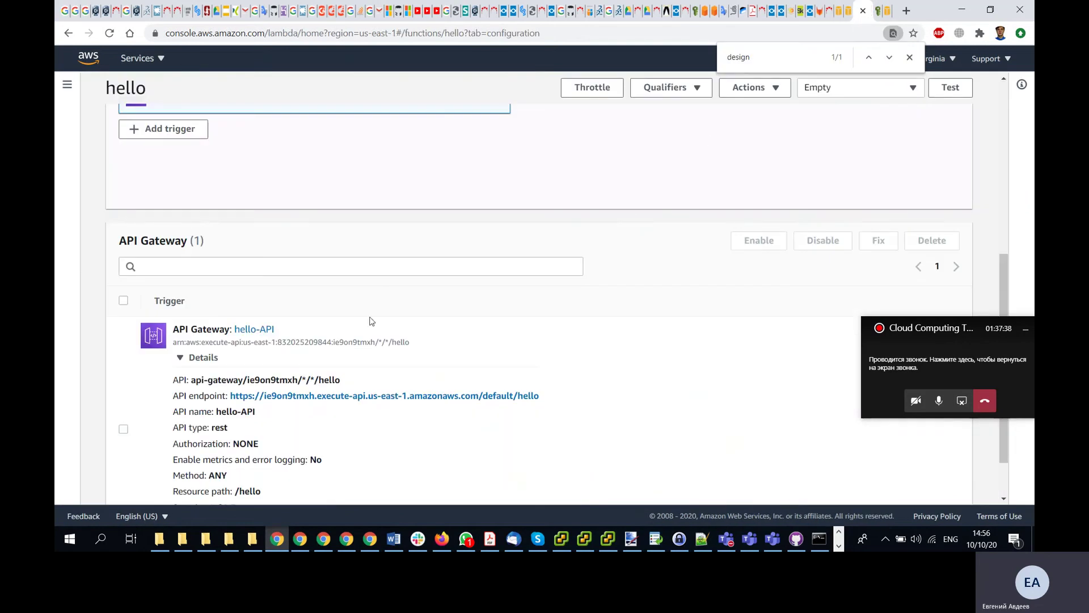
pyautogui.scroll(5, 372, 321)
pyautogui.scroll(-1, 470, 241)
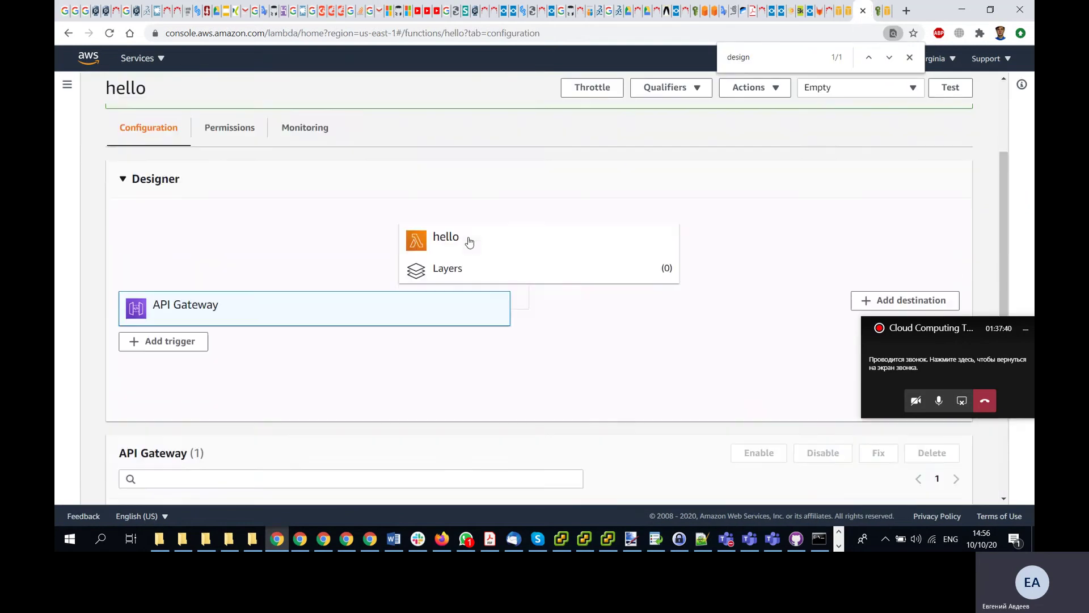
pyautogui.scroll(-5, 470, 241)
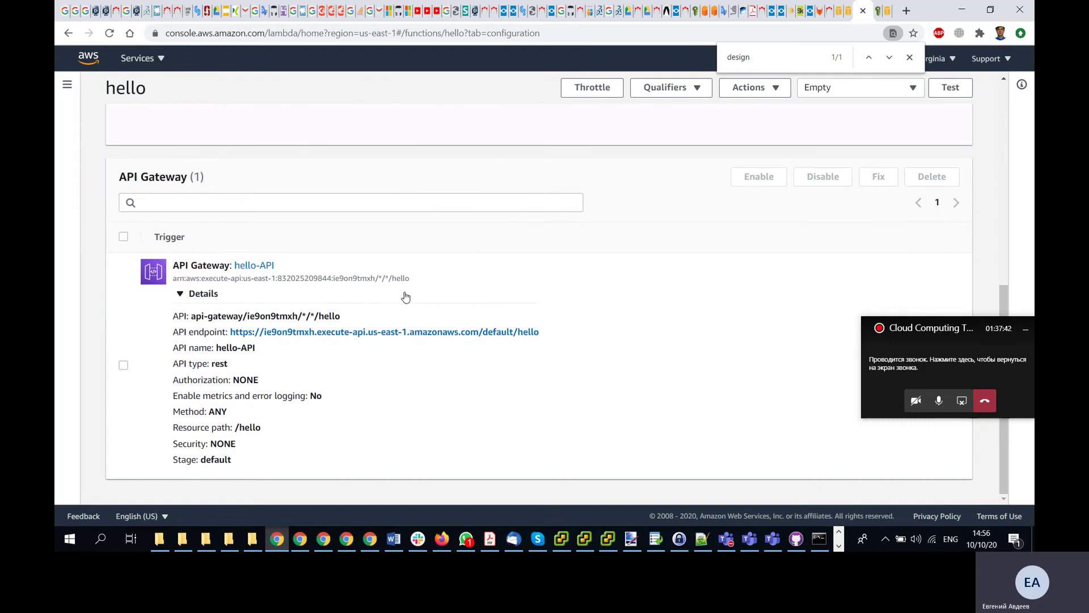
pyautogui.rightClick(339, 336)
pyautogui.click(401, 411)
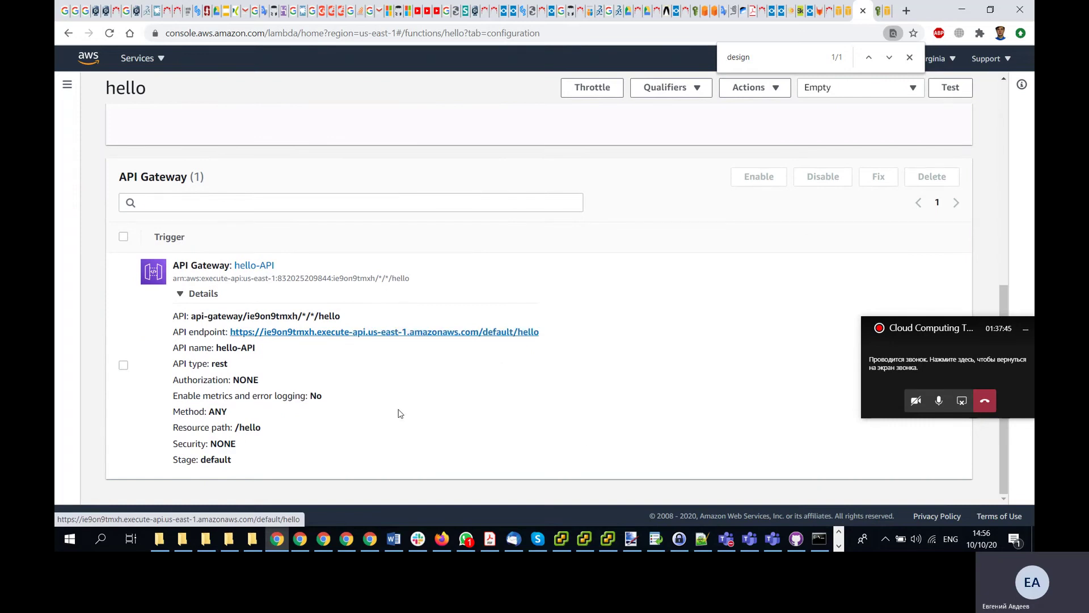
pyautogui.hotkey('alt', 'Tab')
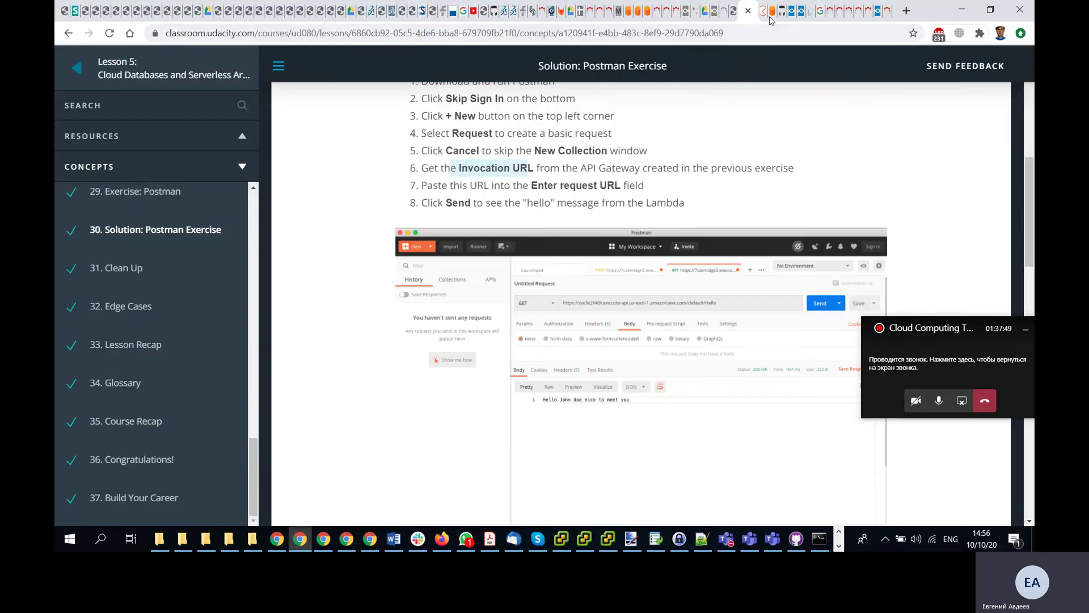
# - Paste the /default/hello endpoint as the Test request URL and check its name and description
pyautogui.click(771, 16)
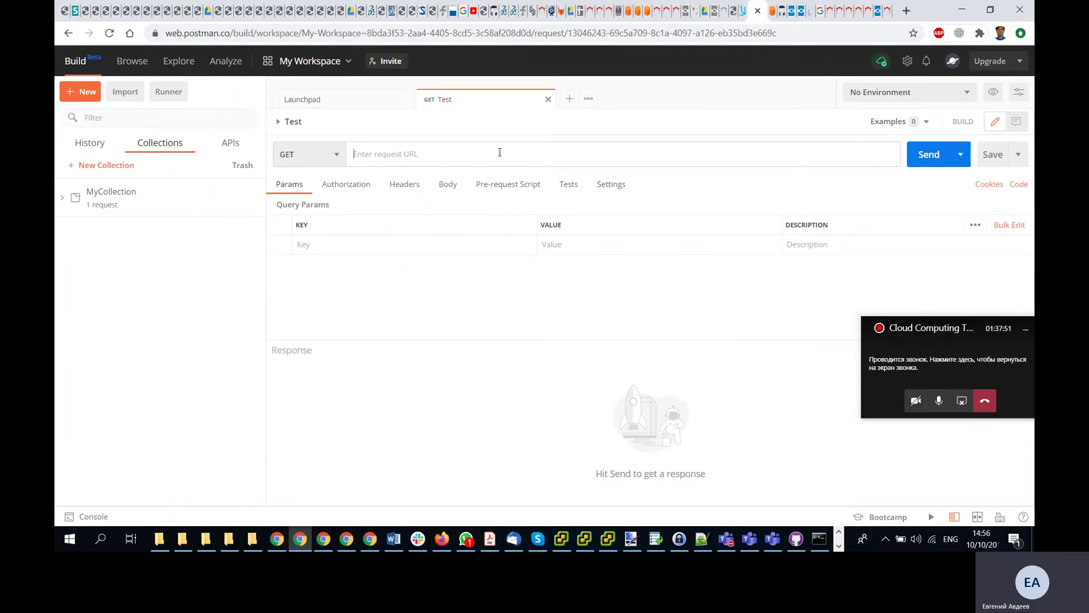
pyautogui.write('https://ie9on9tmxh.execute-api.us-east-1.amazonaws.com/default/hello')
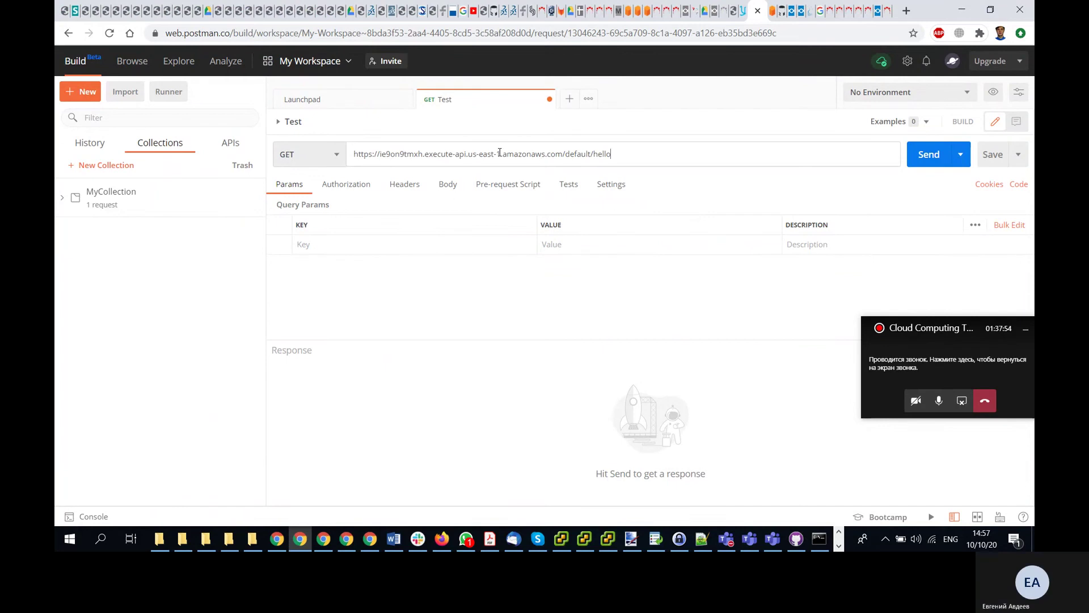
pyautogui.click(63, 200)
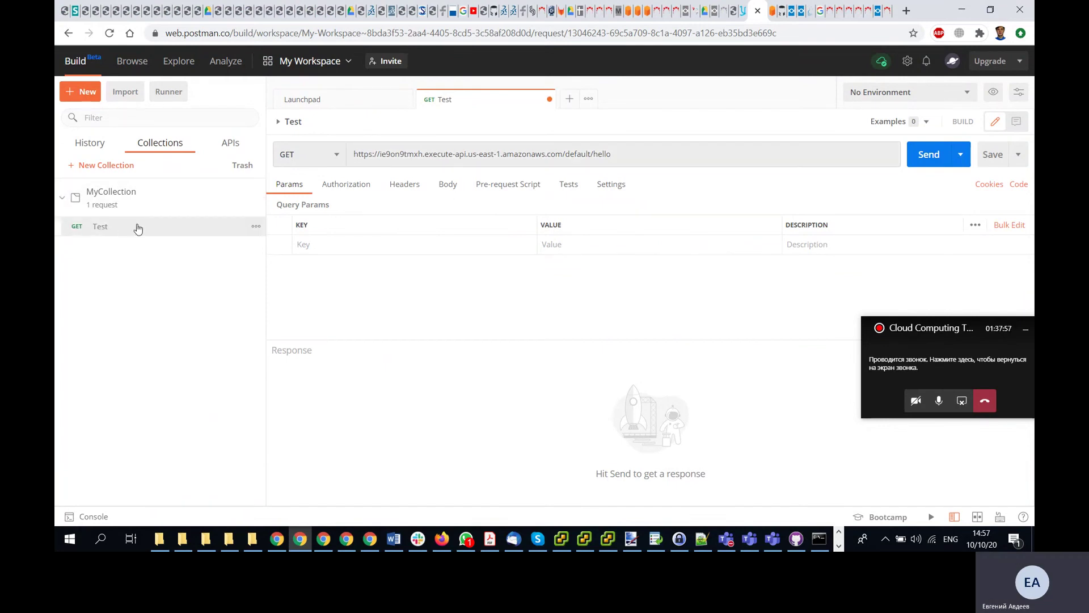
pyautogui.click(256, 227)
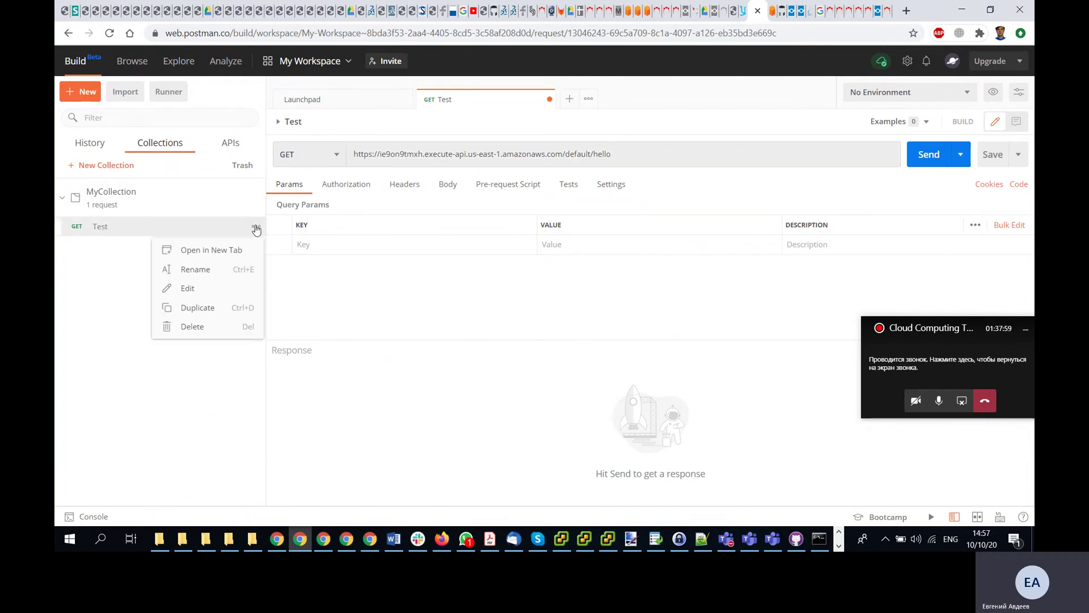
pyautogui.click(204, 287)
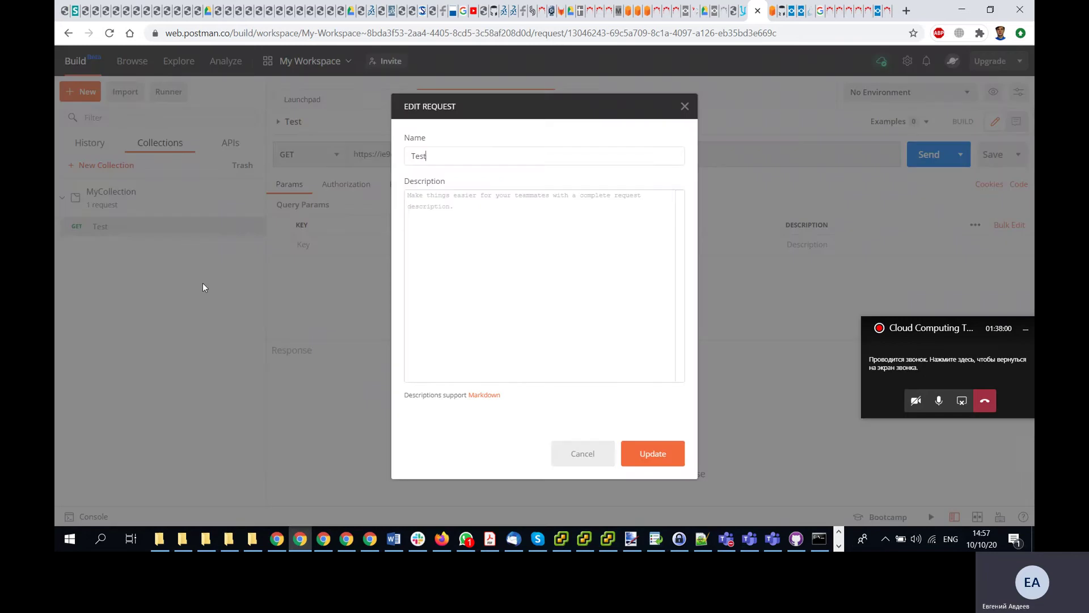
pyautogui.click(583, 454)
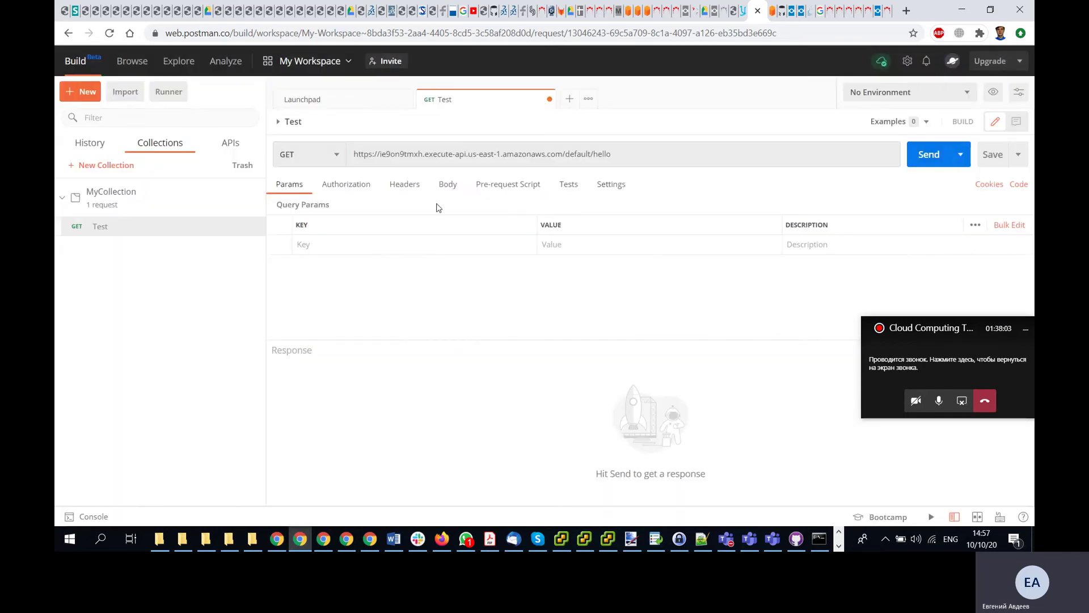
# - Browse the Test request's Authorization, Headers, Body, Tests and Settings sections, ending on Params
pyautogui.click(351, 186)
pyautogui.click(403, 184)
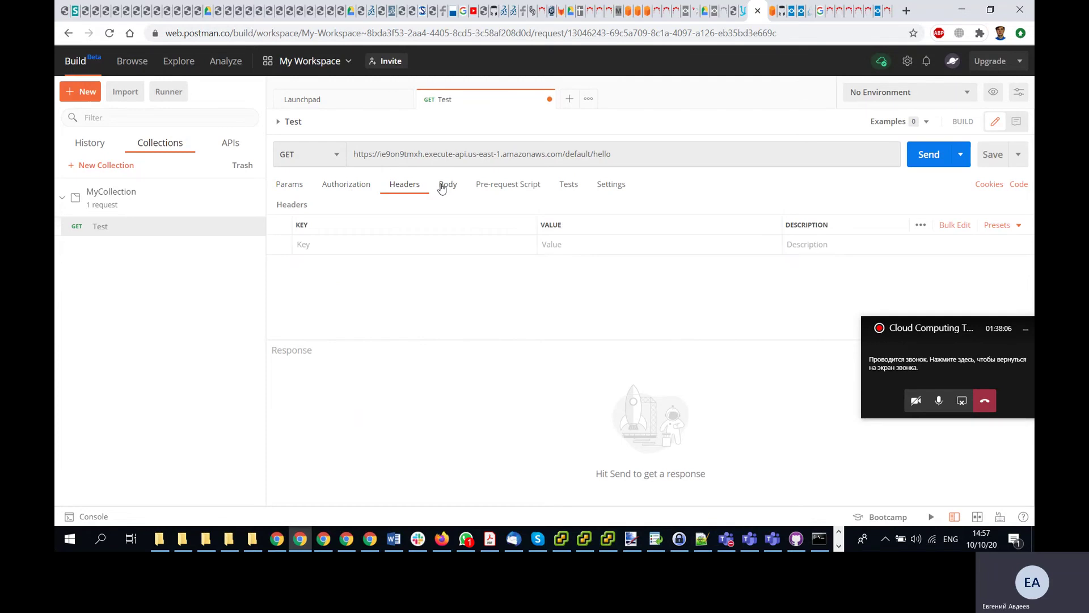
pyautogui.click(448, 184)
pyautogui.click(508, 184)
pyautogui.click(569, 184)
pyautogui.click(612, 185)
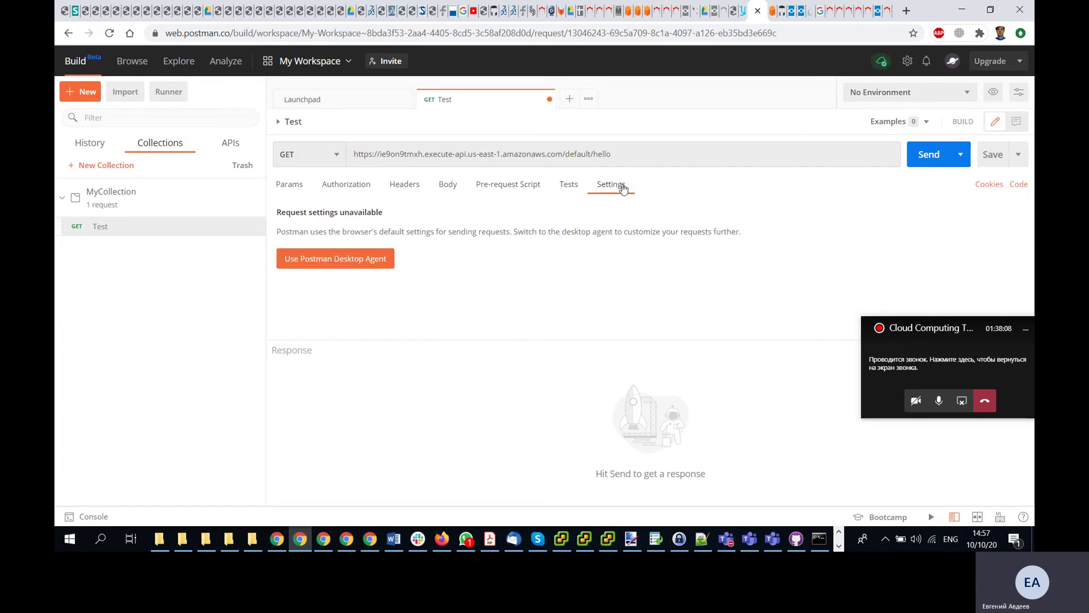
pyautogui.click(297, 185)
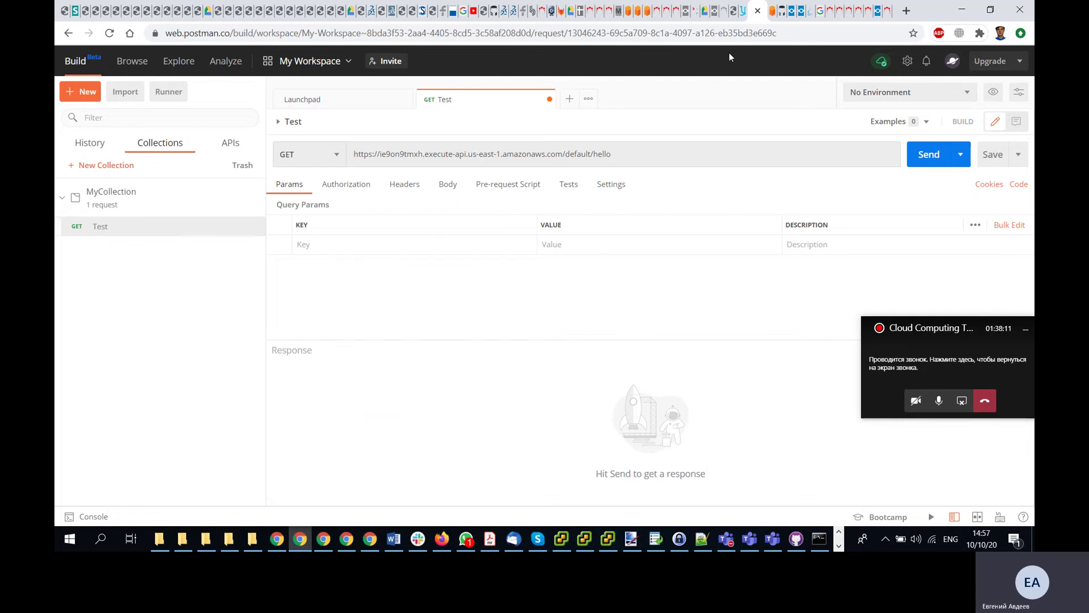
pyautogui.click(742, 11)
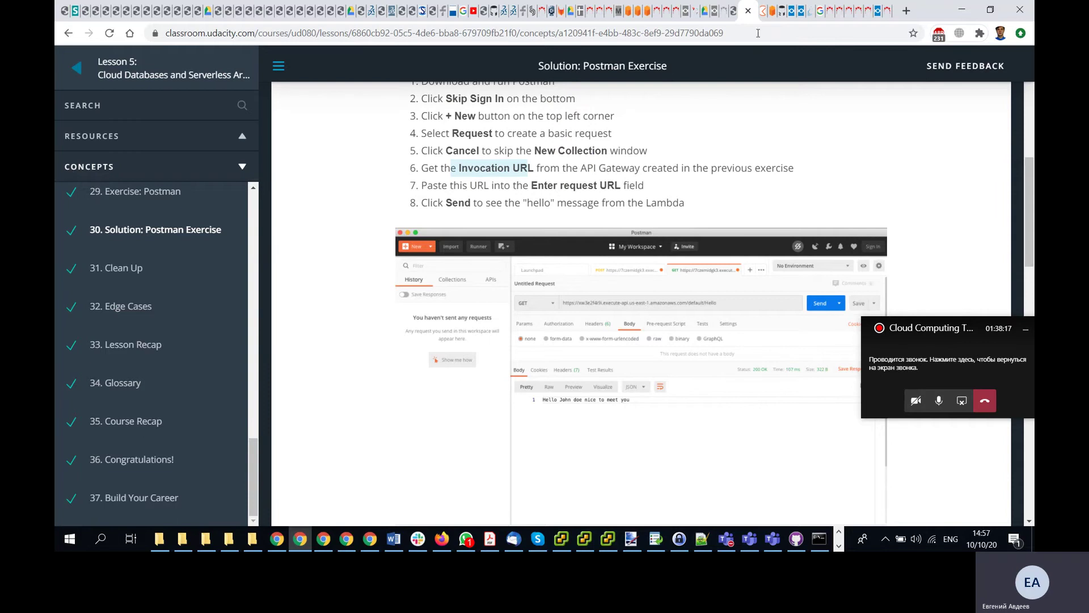
# - Check the Test request's /default/hello URL, then read through solution steps 6–8 in the lesson
pyautogui.click(759, 10)
pyautogui.click(627, 154)
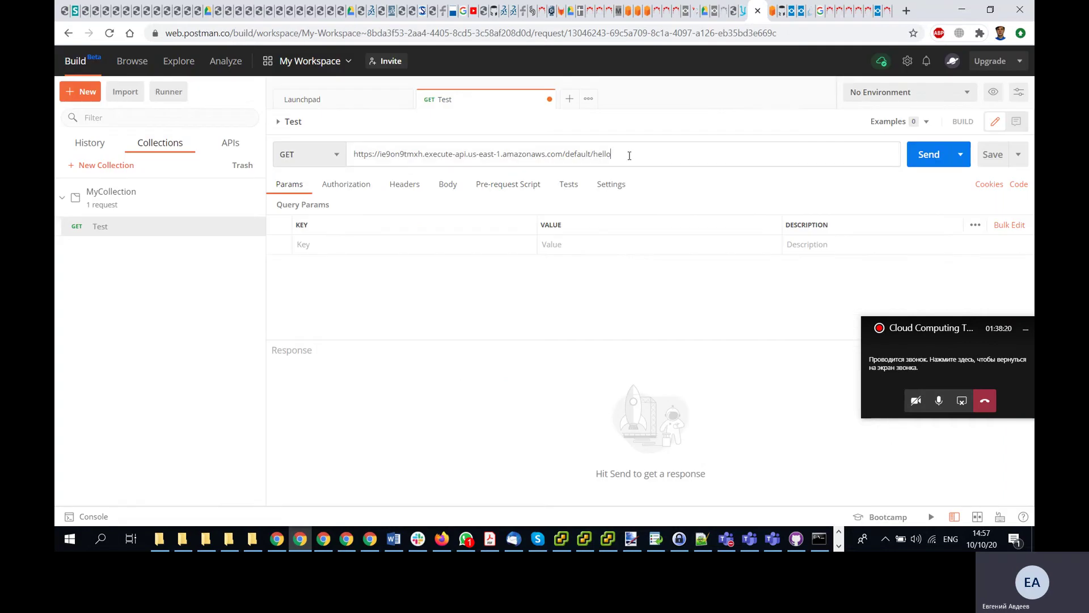
pyautogui.click(742, 10)
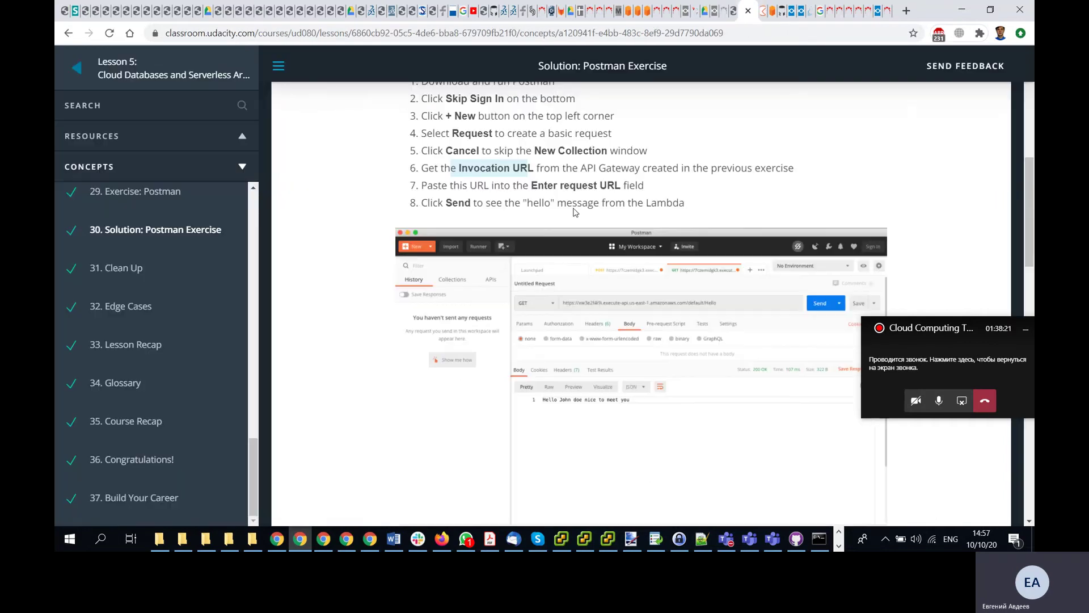
pyautogui.click(501, 146)
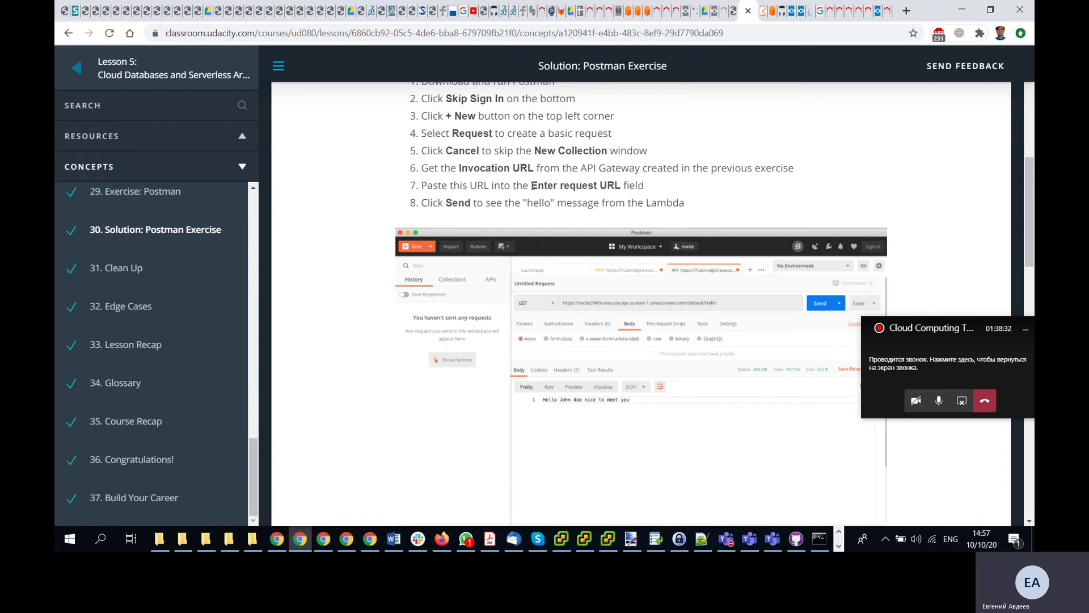
pyautogui.scroll(-1, 451, 205)
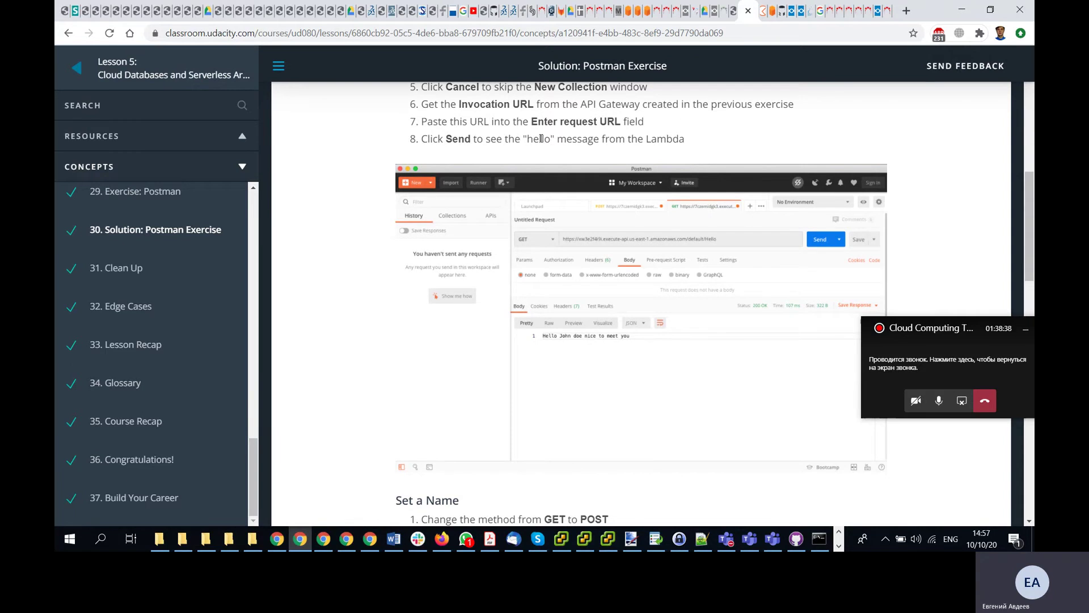
pyautogui.click(762, 19)
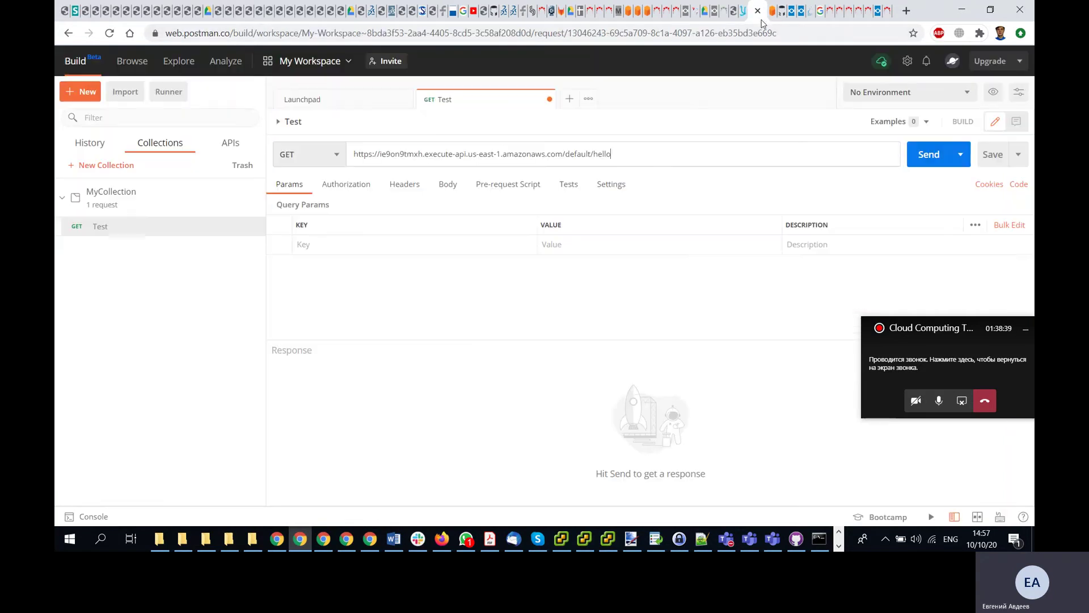
# - Send the GET request, then load the hello-API URL directly in the browser address bar
pyautogui.click(924, 155)
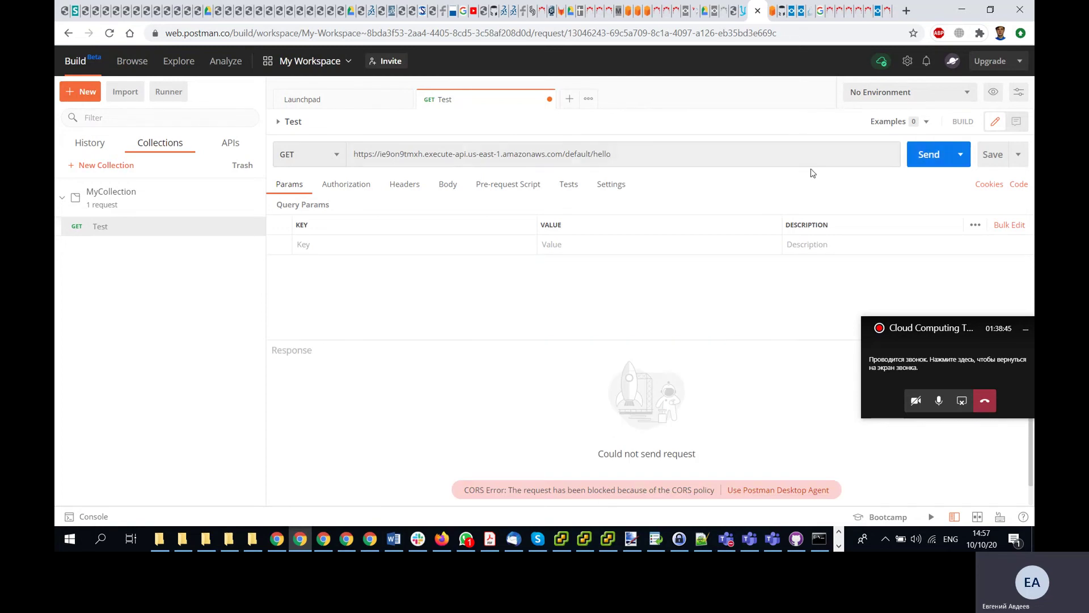
pyautogui.click(774, 11)
pyautogui.click(661, 34)
pyautogui.write('https://ie9on9tmxh.execute-api.us-east-1.amazonaws.com/default/hello')
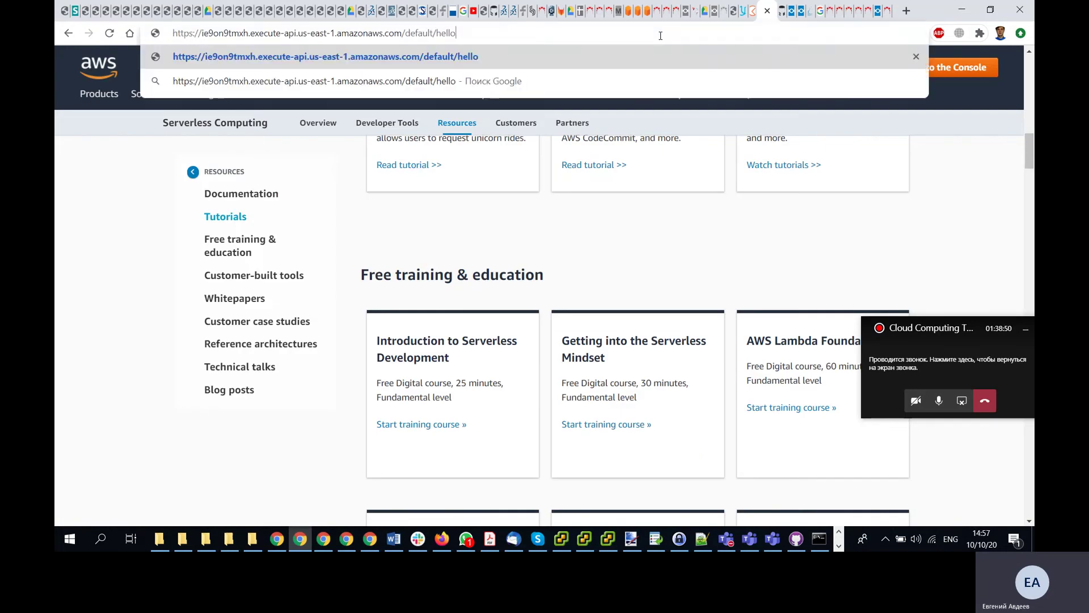
pyautogui.press('Return')
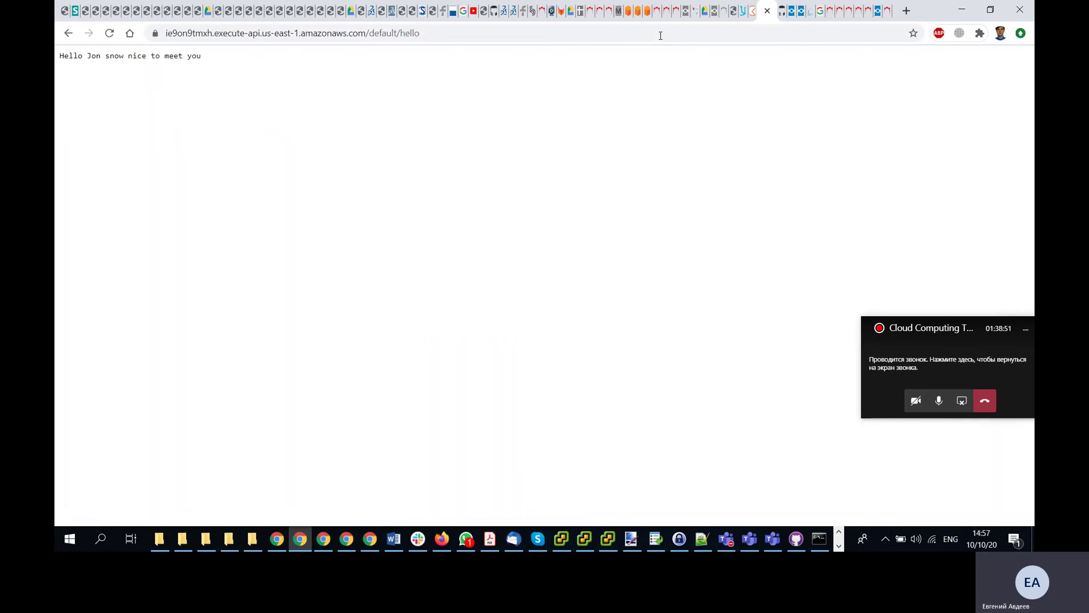
# - Switch Postman to the Desktop Agent and resend the request, getting a 200 OK greeting response
pyautogui.click(750, 11)
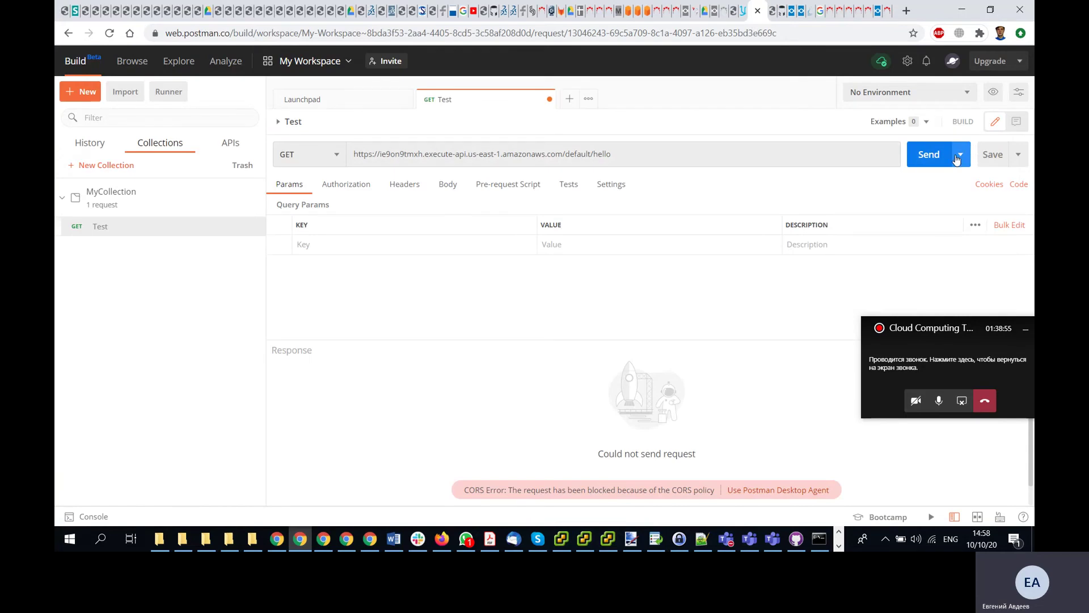
pyautogui.click(446, 185)
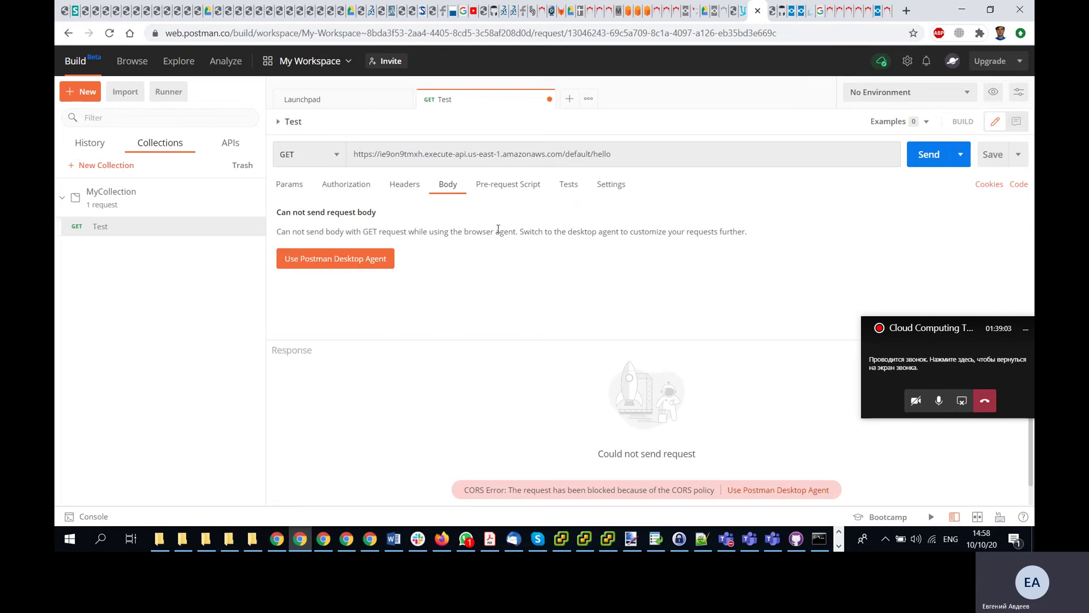
pyautogui.click(352, 261)
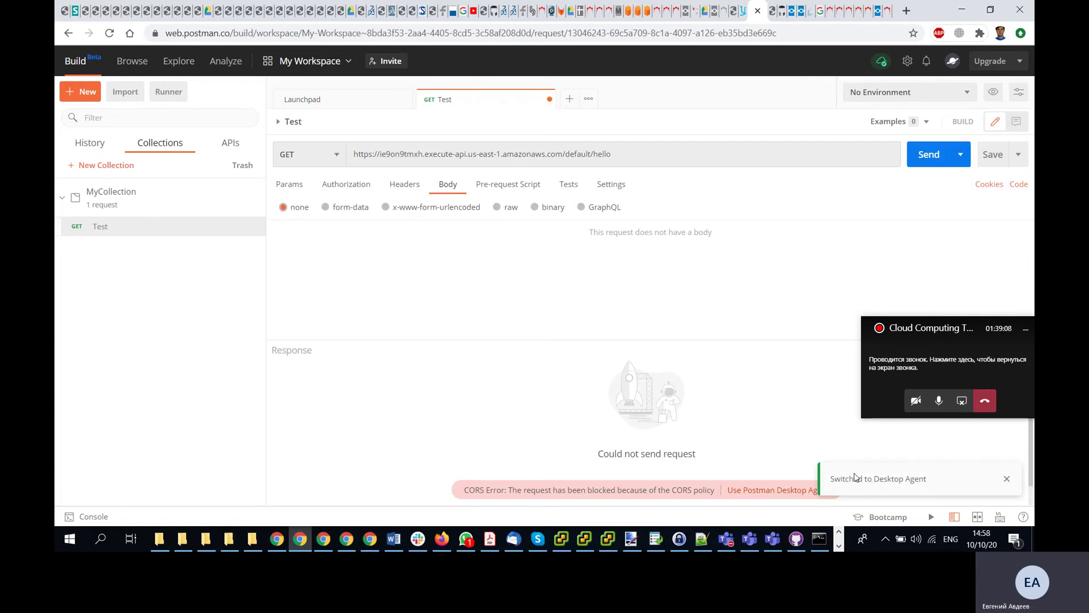
pyautogui.click(885, 539)
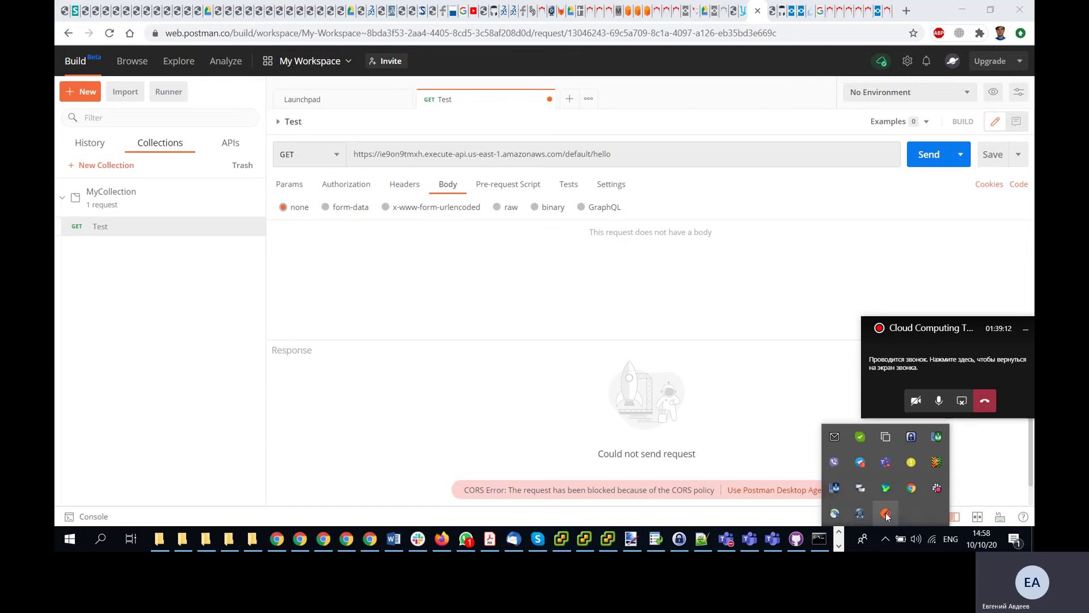
pyautogui.rightClick(887, 514)
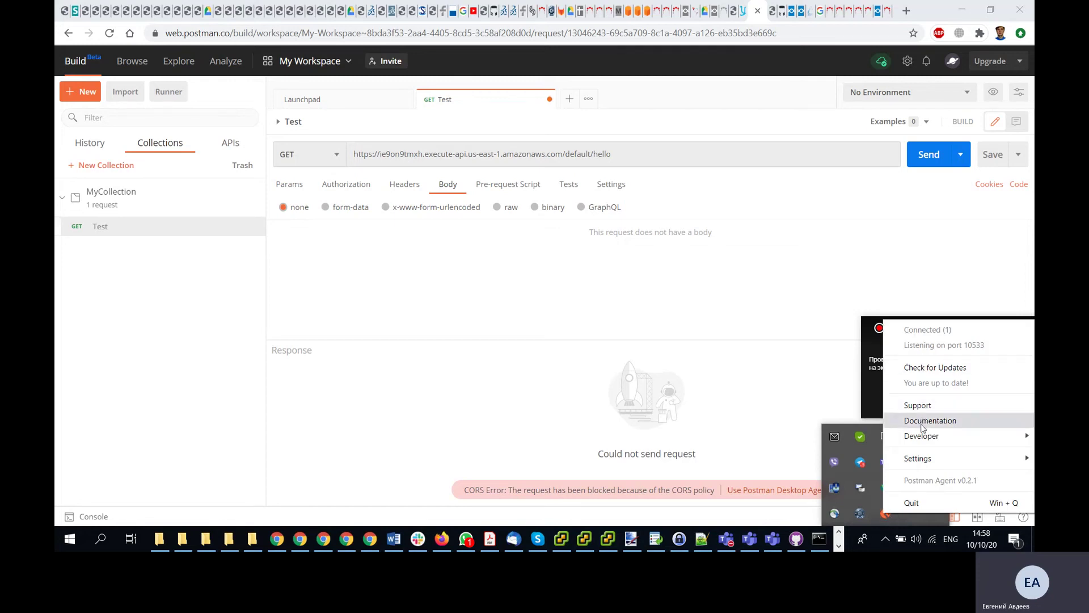
pyautogui.click(754, 377)
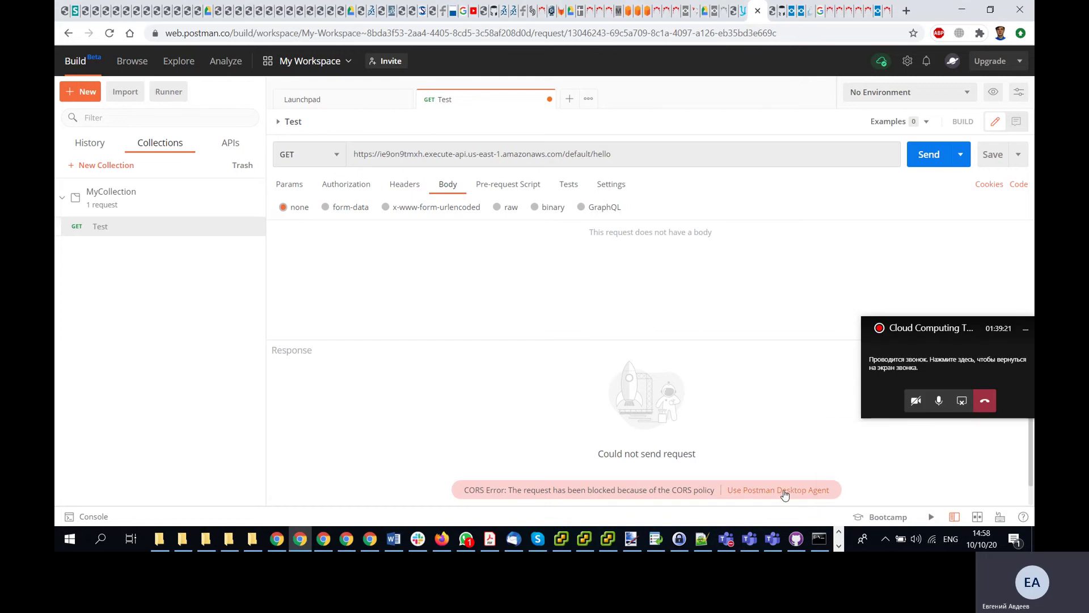
pyautogui.click(929, 155)
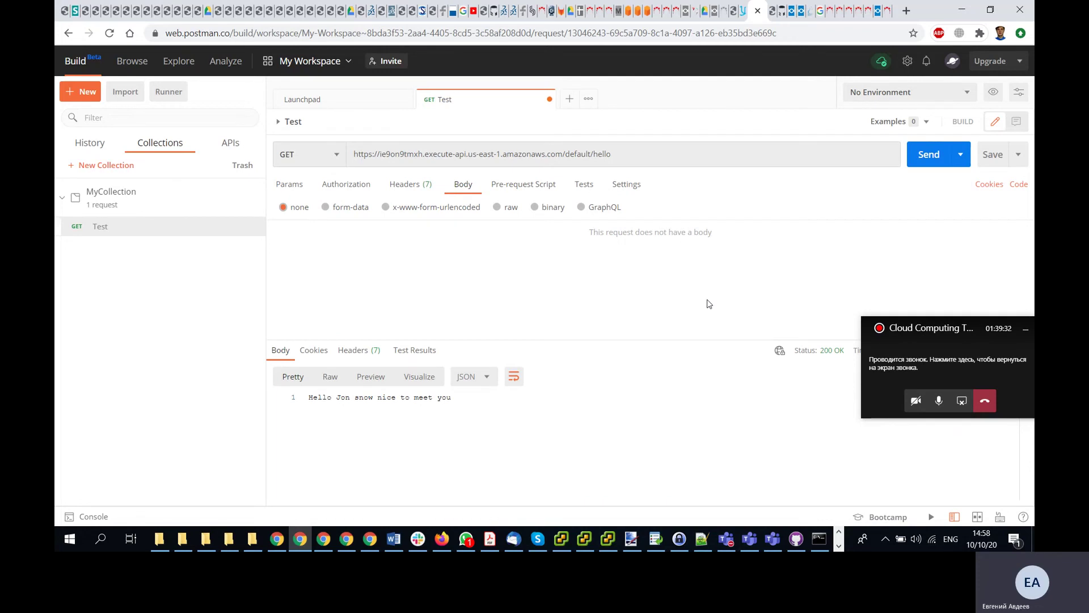
pyautogui.moveTo(311, 398); pyautogui.dragTo(466, 398)
# - Find the lesson step about changing GET to POST and set the request method to POST
pyautogui.click(530, 400)
pyautogui.click(744, 17)
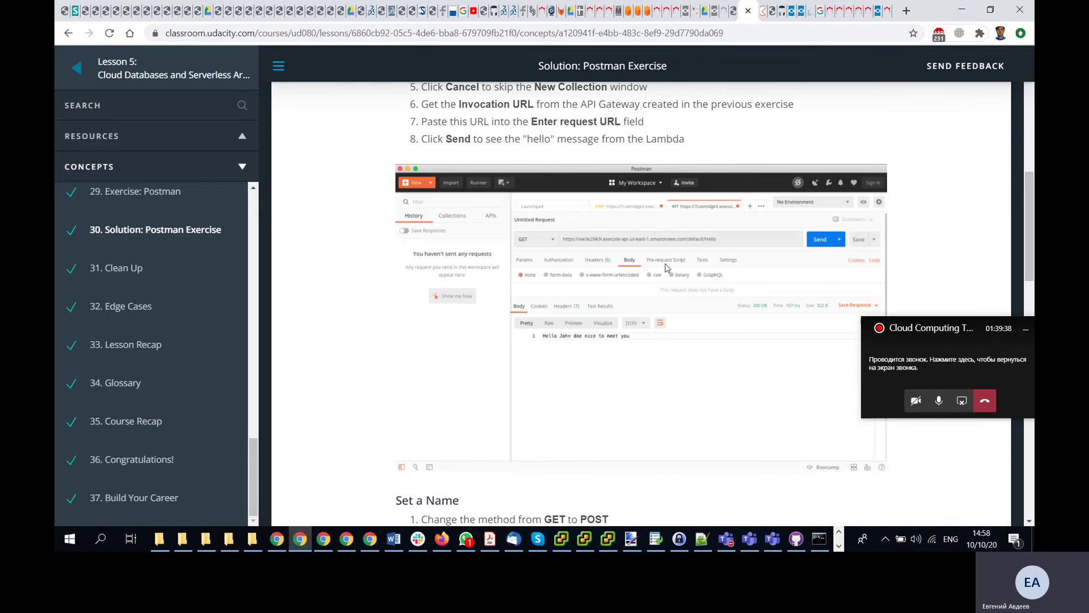
pyautogui.scroll(-6, 665, 267)
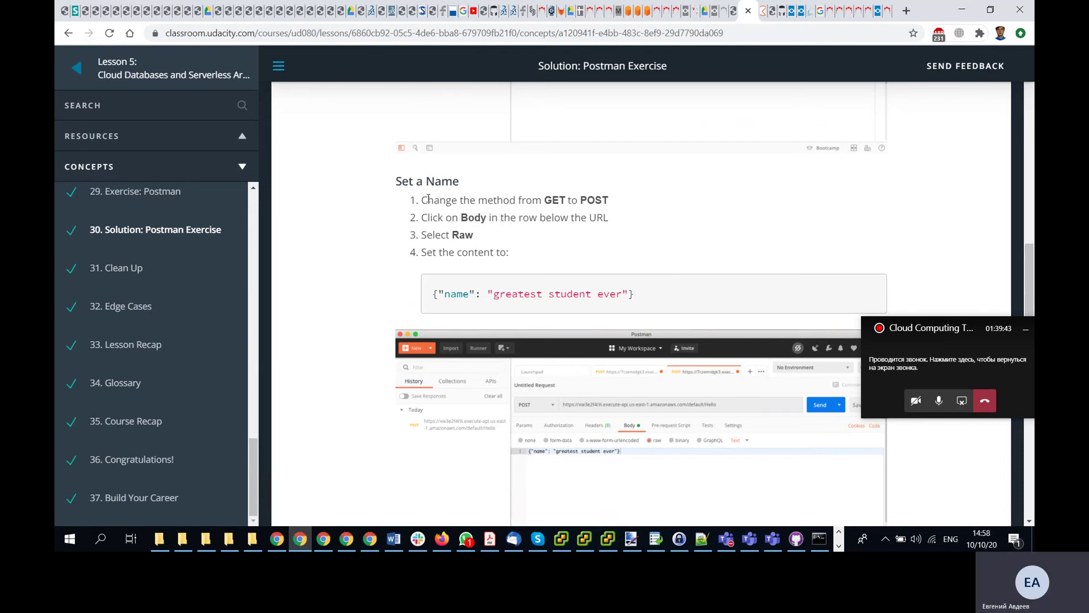
pyautogui.moveTo(433, 198); pyautogui.dragTo(613, 201)
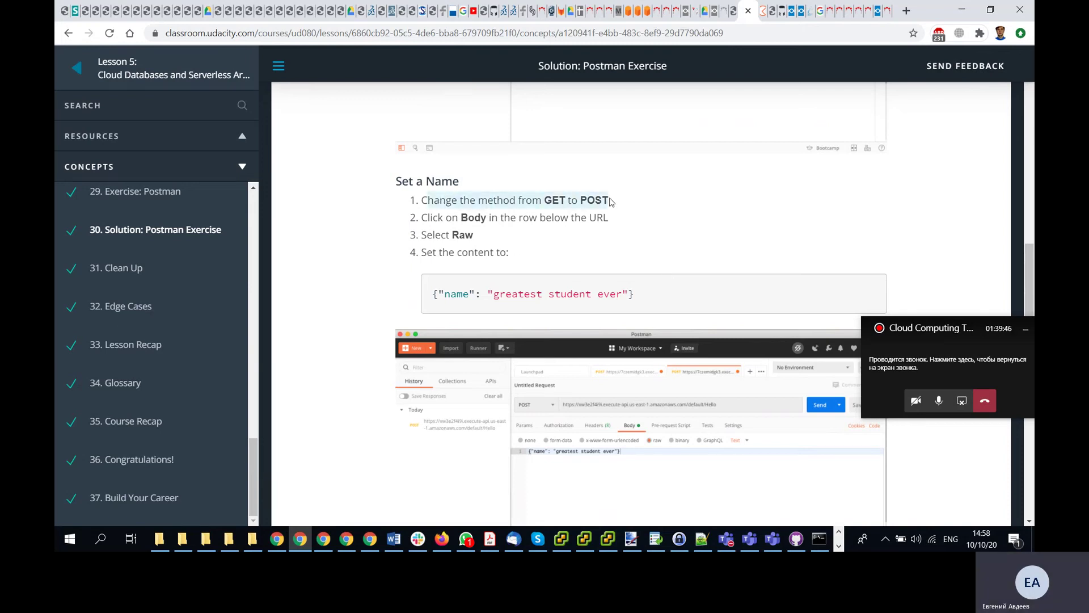
pyautogui.click(758, 10)
pyautogui.click(337, 155)
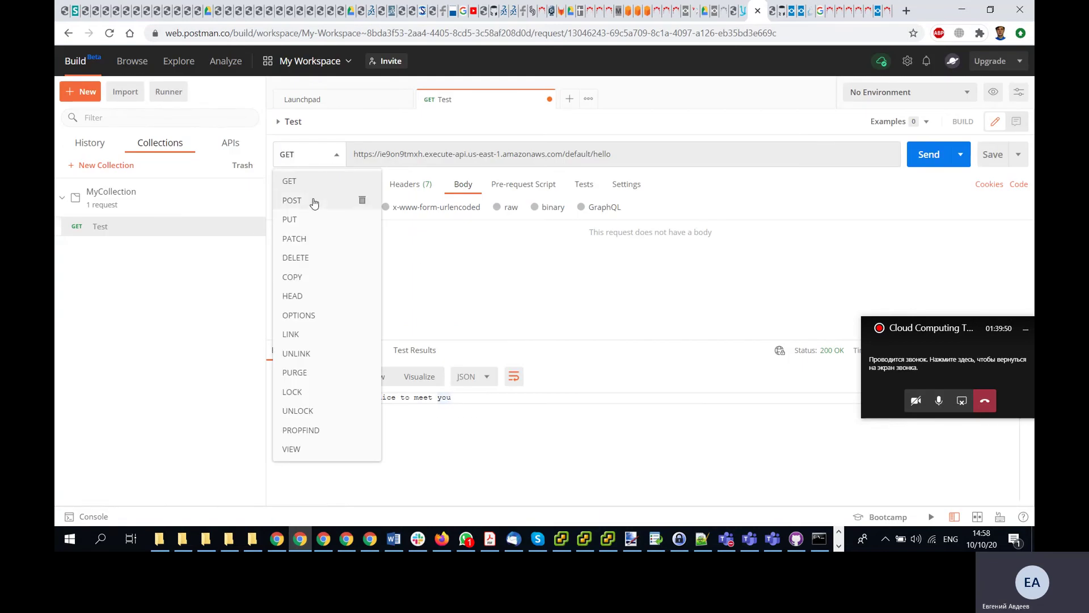
pyautogui.click(357, 200)
# - Show the response as raw text and mark the lesson's JSON body {"name": "greatest student ever"}
pyautogui.click(745, 17)
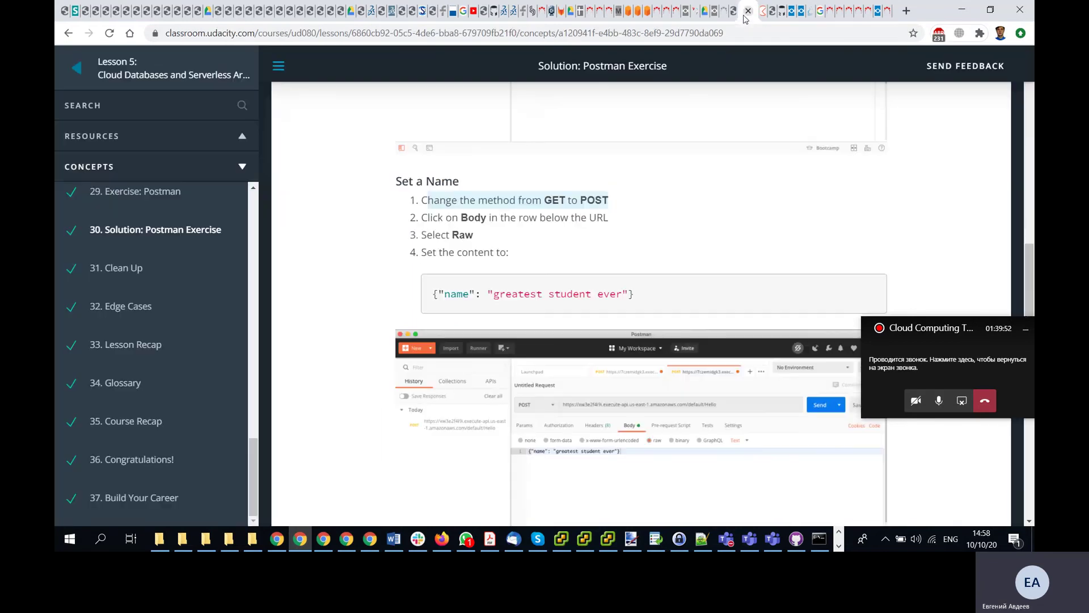
pyautogui.click(494, 216)
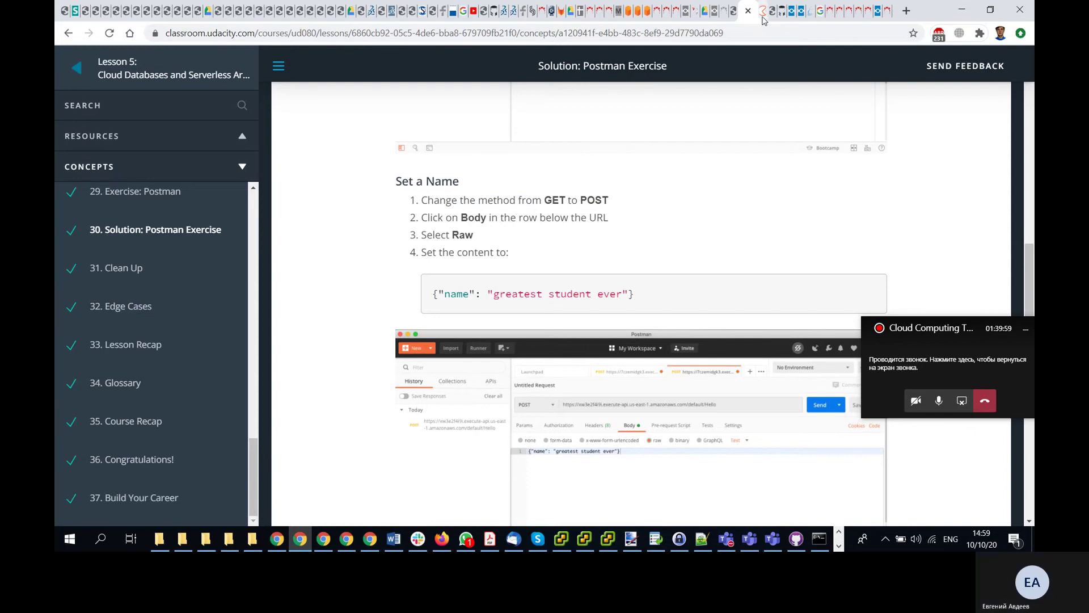
pyautogui.click(743, 11)
pyautogui.click(743, 17)
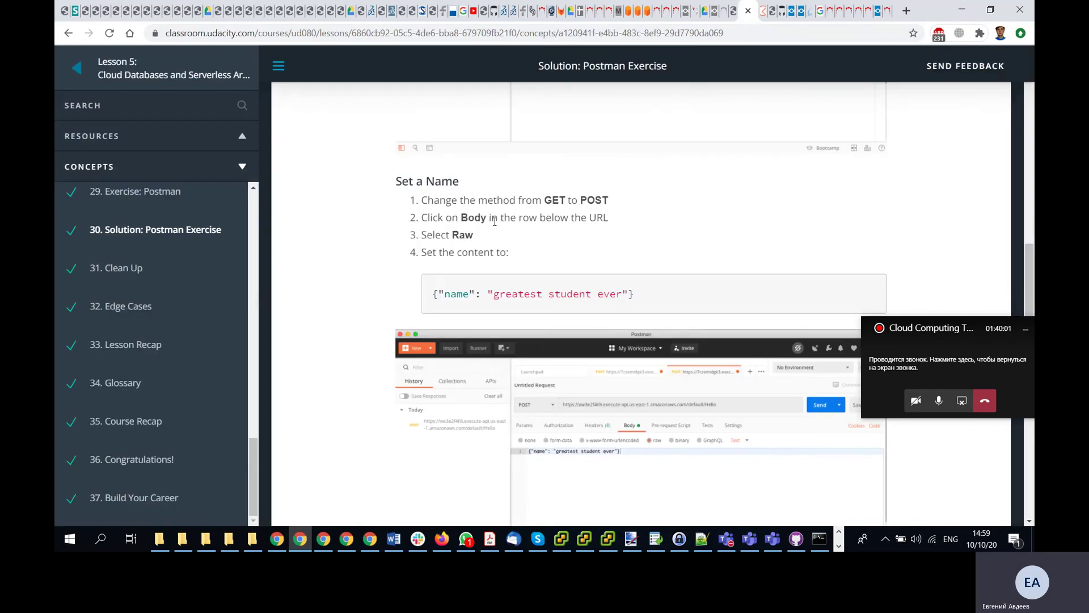
pyautogui.click(763, 11)
pyautogui.click(328, 376)
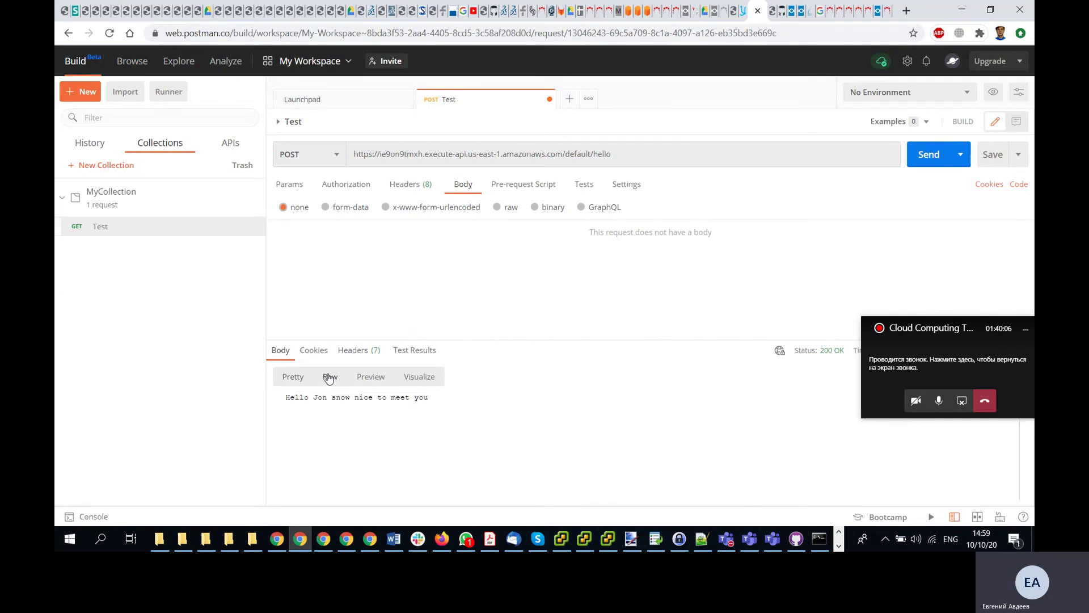
pyautogui.click(744, 12)
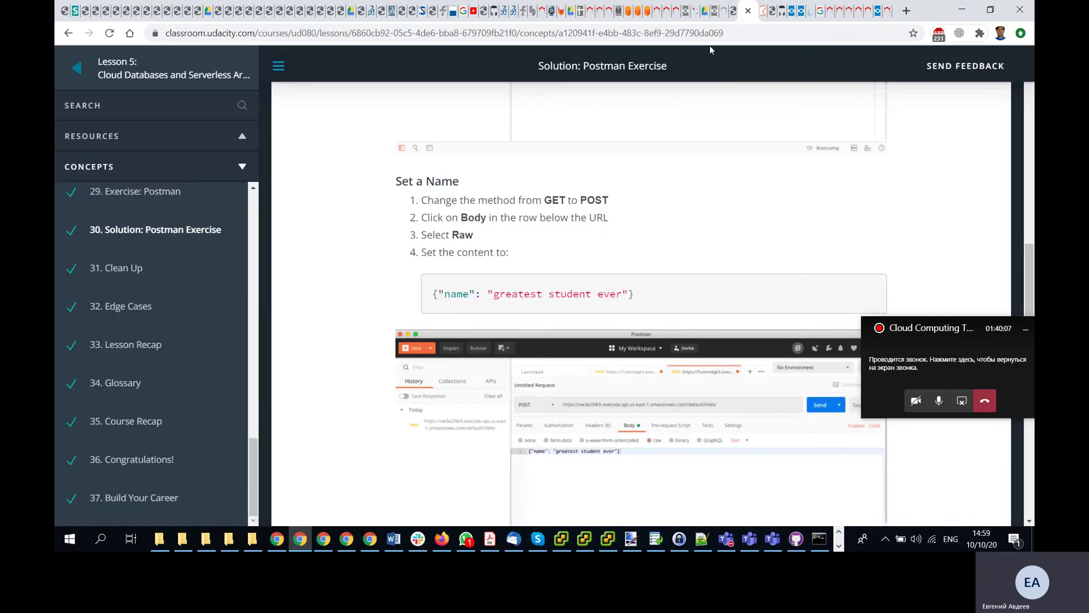
pyautogui.moveTo(641, 296); pyautogui.dragTo(433, 307)
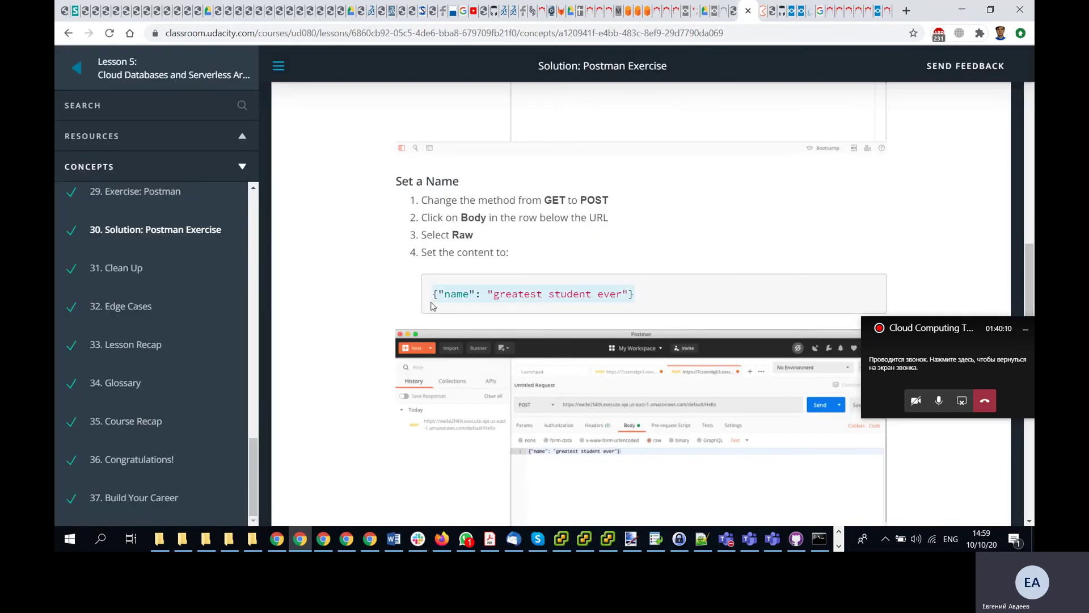
pyautogui.click(762, 10)
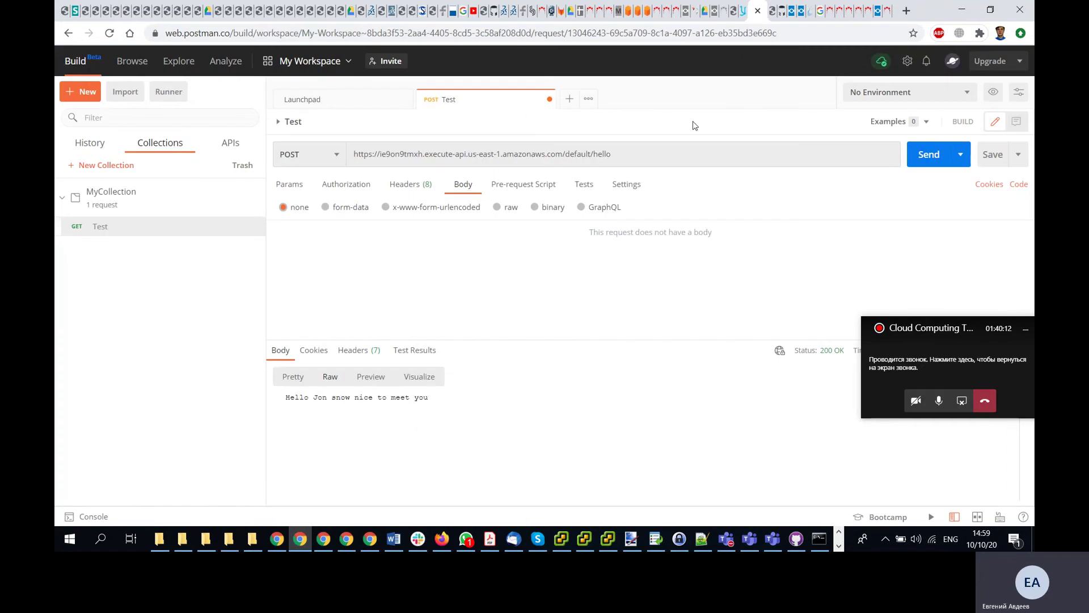
pyautogui.keyDown('shift'); pyautogui.click(251, 400); pyautogui.keyUp('shift')
pyautogui.hotkey('ctrl', 'v')
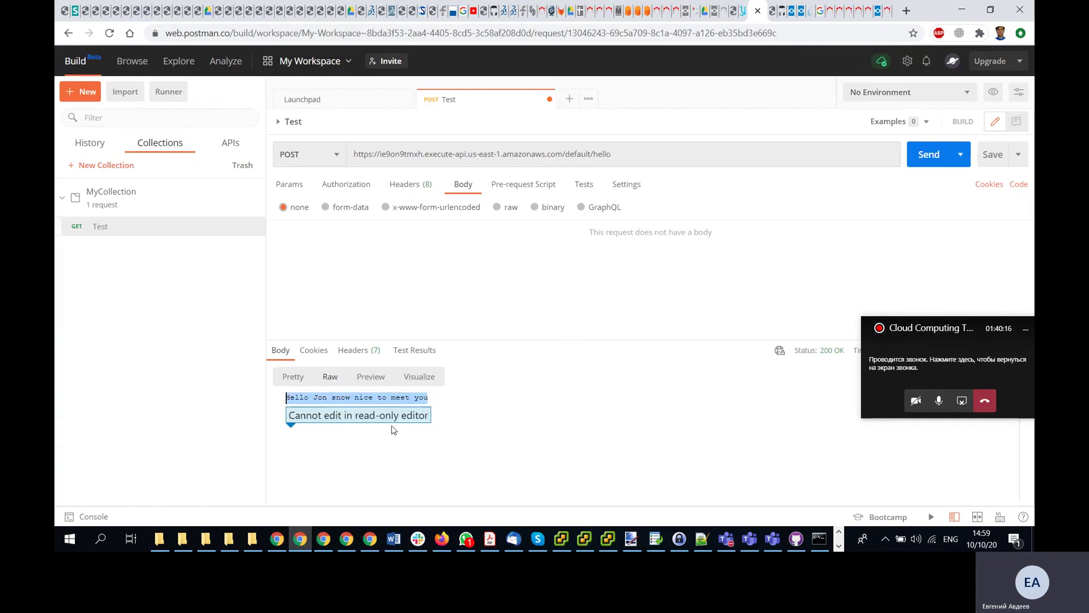
pyautogui.moveTo(945, 332); pyautogui.dragTo(941, 227)
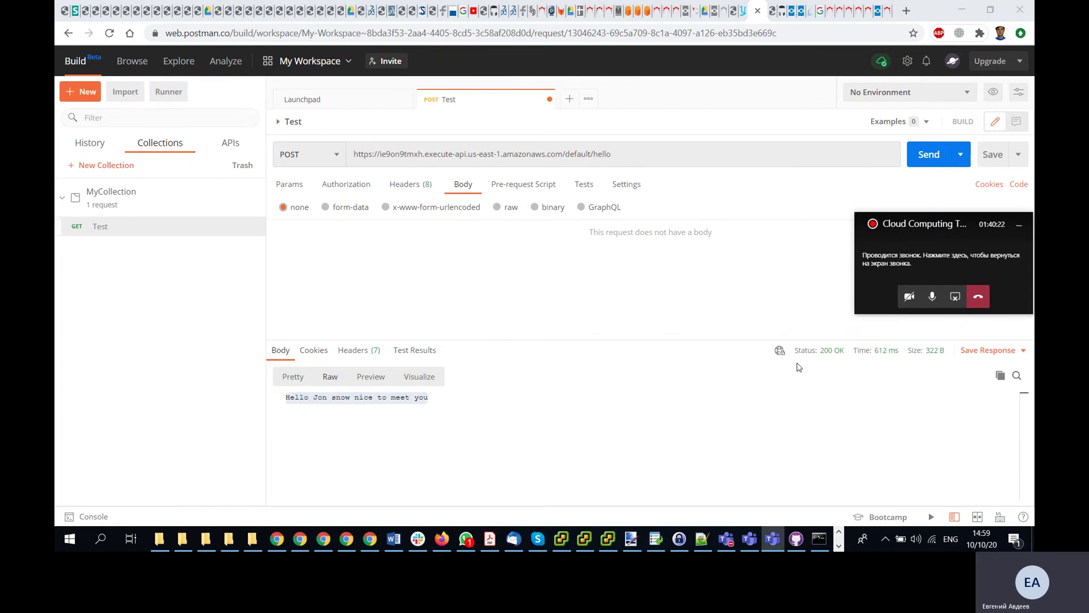
pyautogui.moveTo(780, 352)
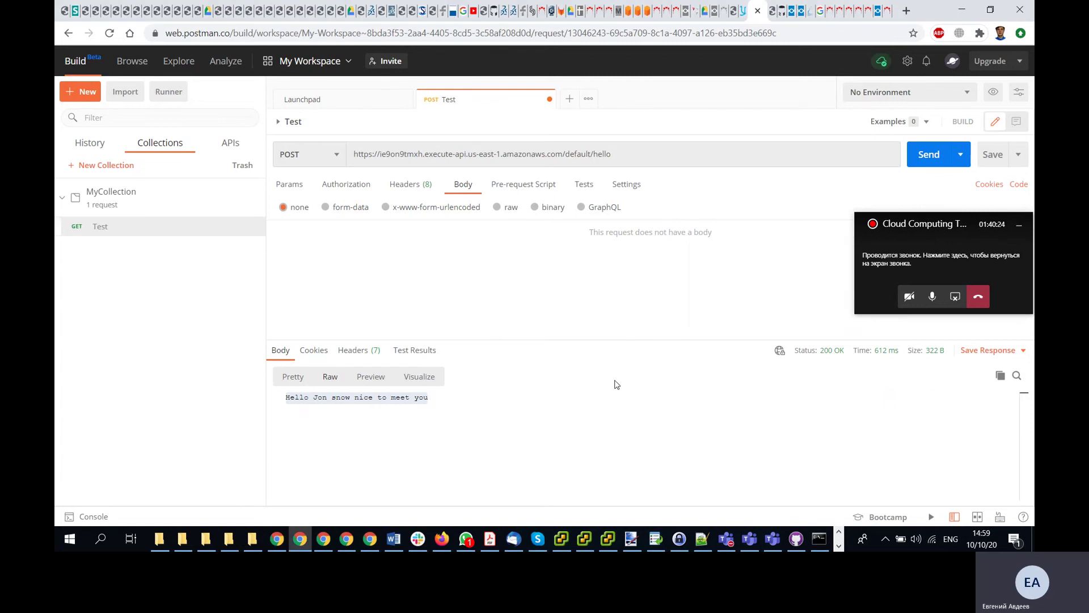
pyautogui.click(391, 398)
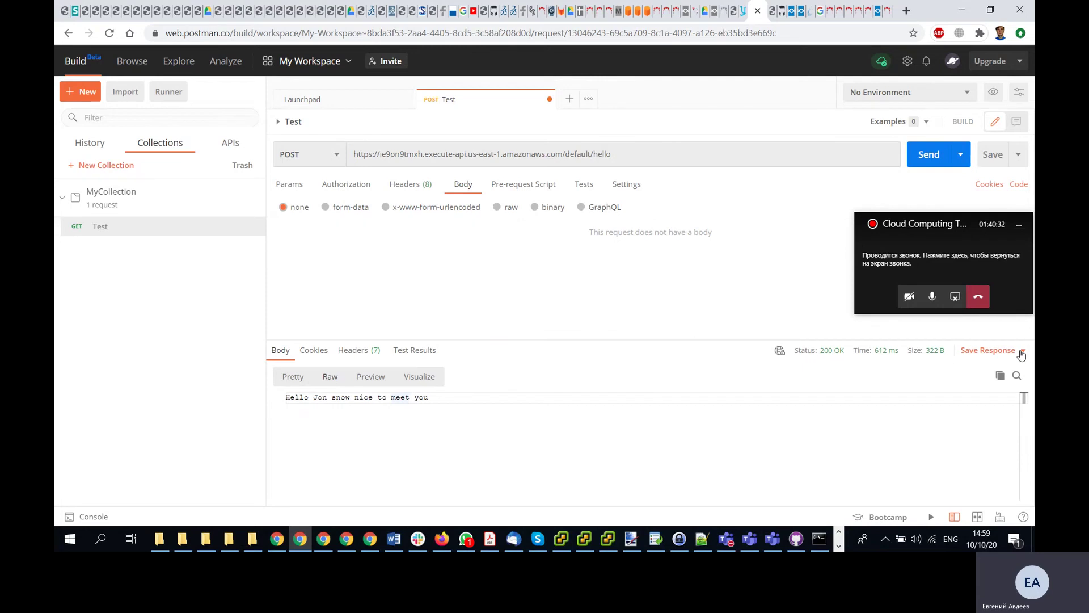
pyautogui.click(1017, 125)
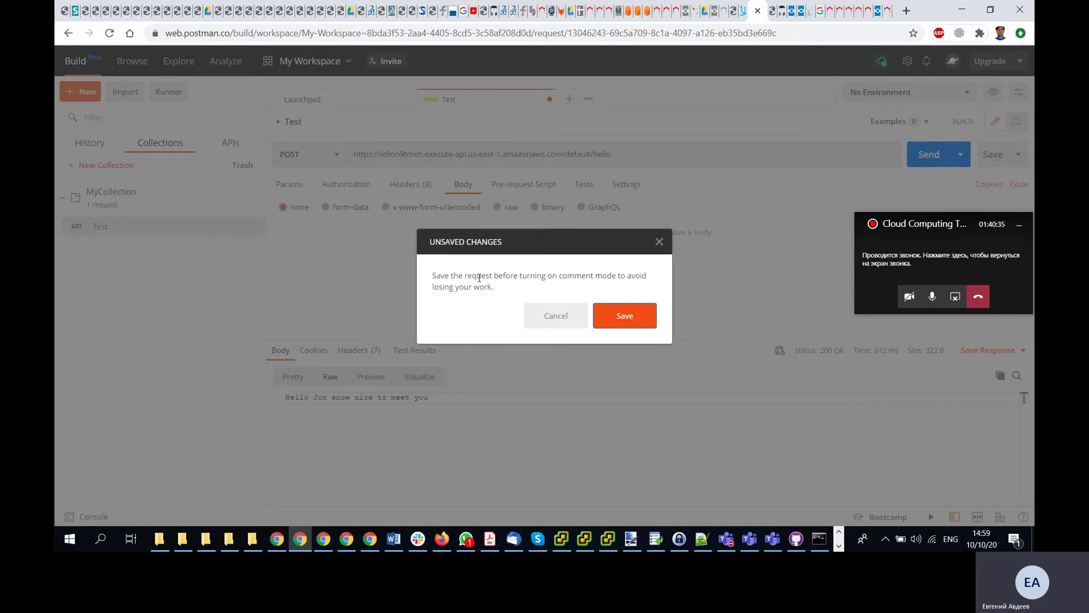
pyautogui.click(556, 320)
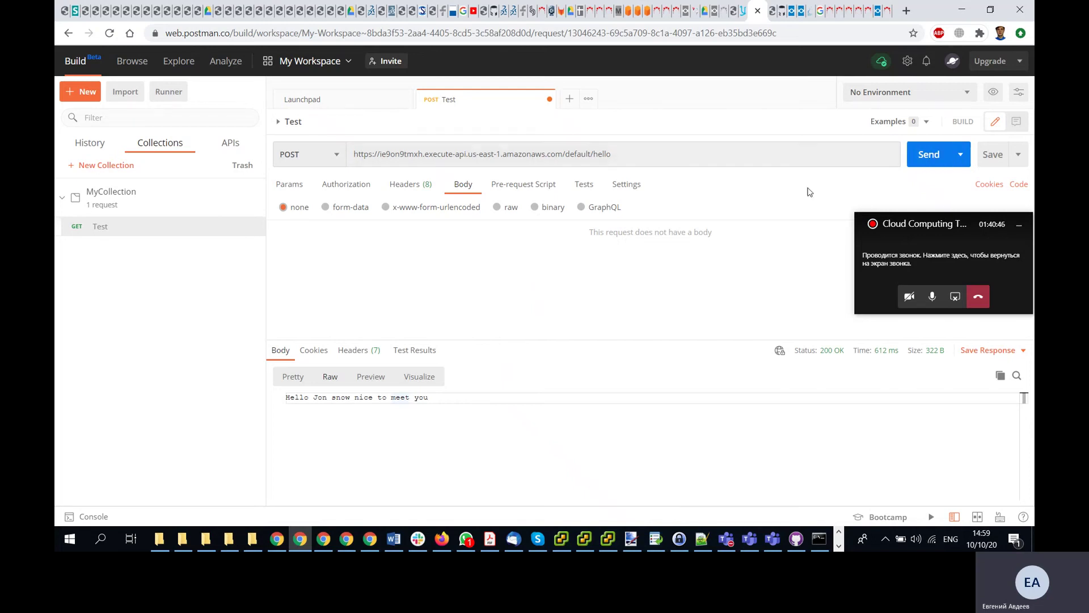
pyautogui.click(311, 352)
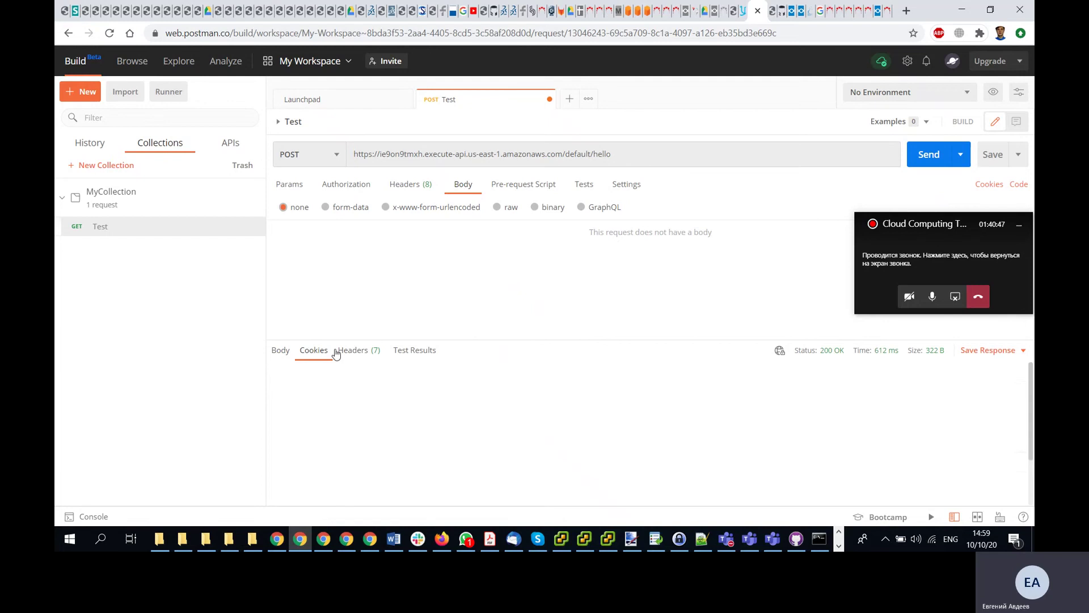
pyautogui.click(376, 353)
pyautogui.click(413, 351)
pyautogui.click(281, 352)
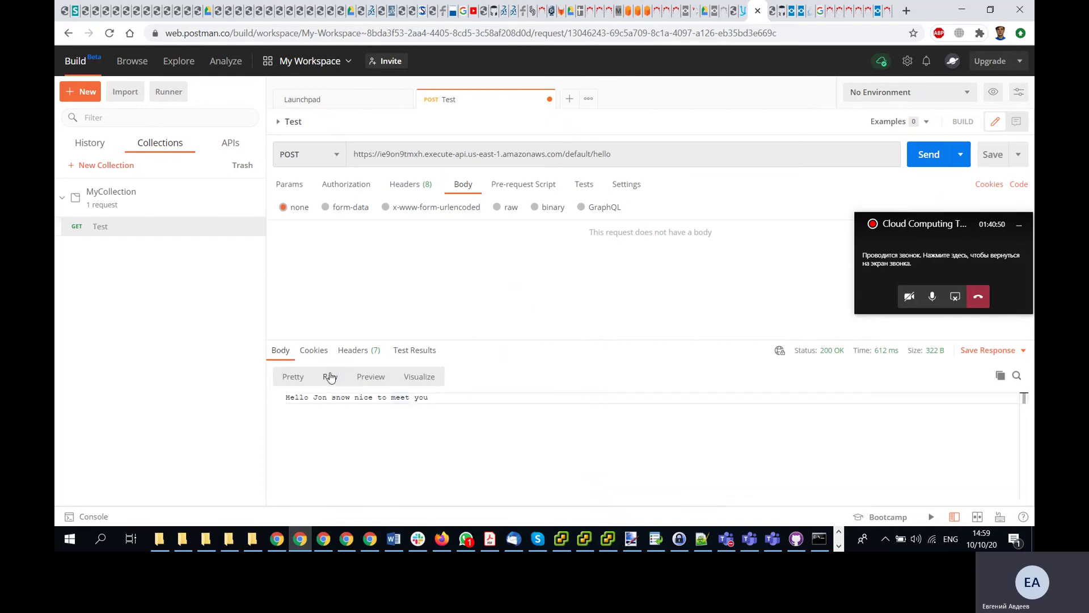
pyautogui.click(333, 397)
pyautogui.moveTo(782, 354)
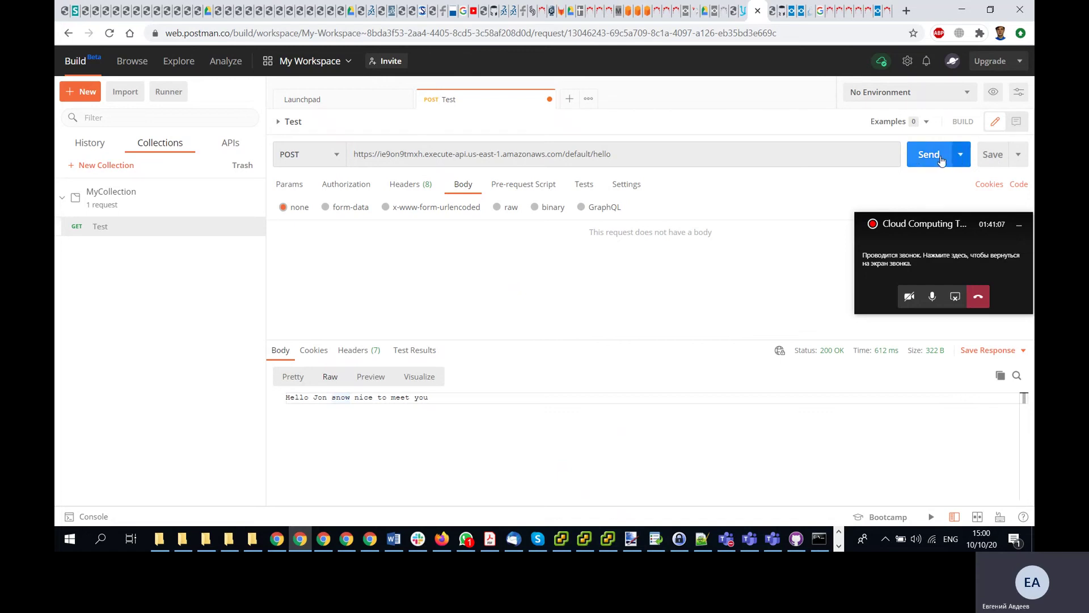
# - Look through the response's Pretty, Raw and Preview views and its Cookies, Headers and Test Results tabs
pyautogui.click(962, 157)
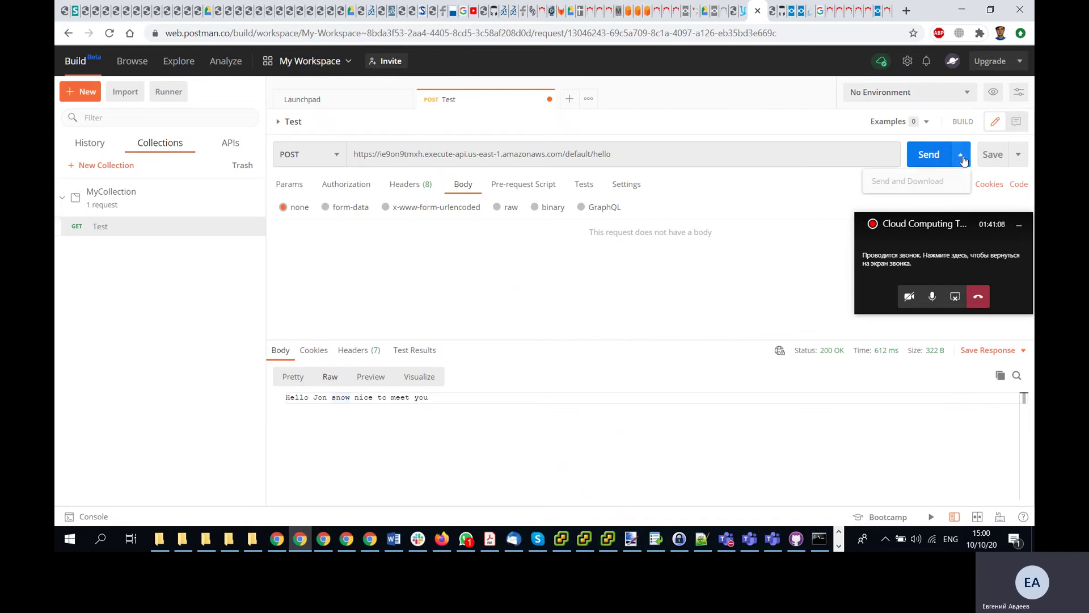
pyautogui.click(590, 311)
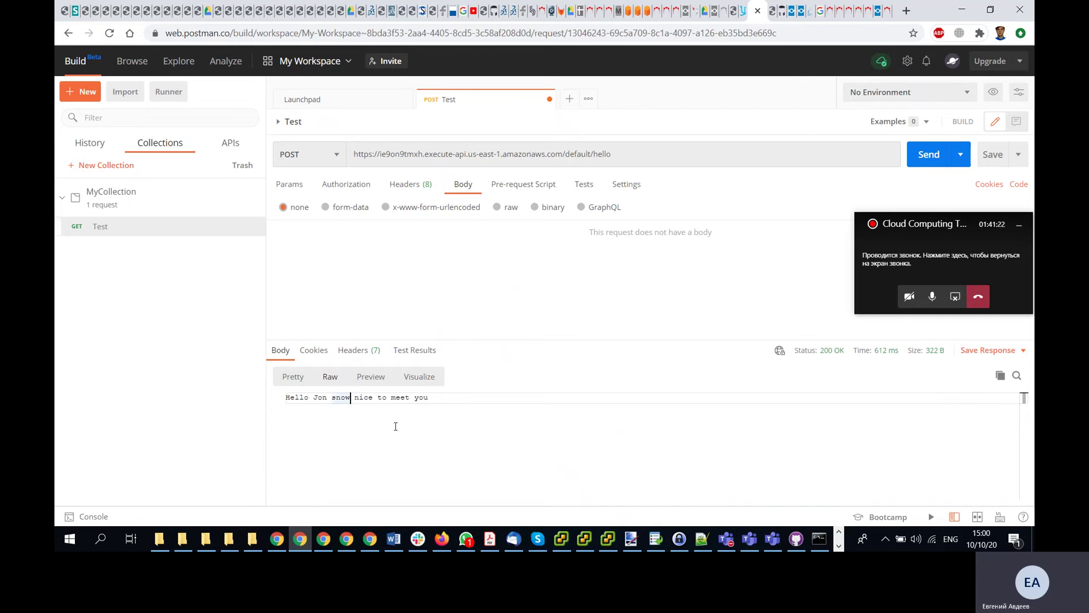
pyautogui.click(292, 377)
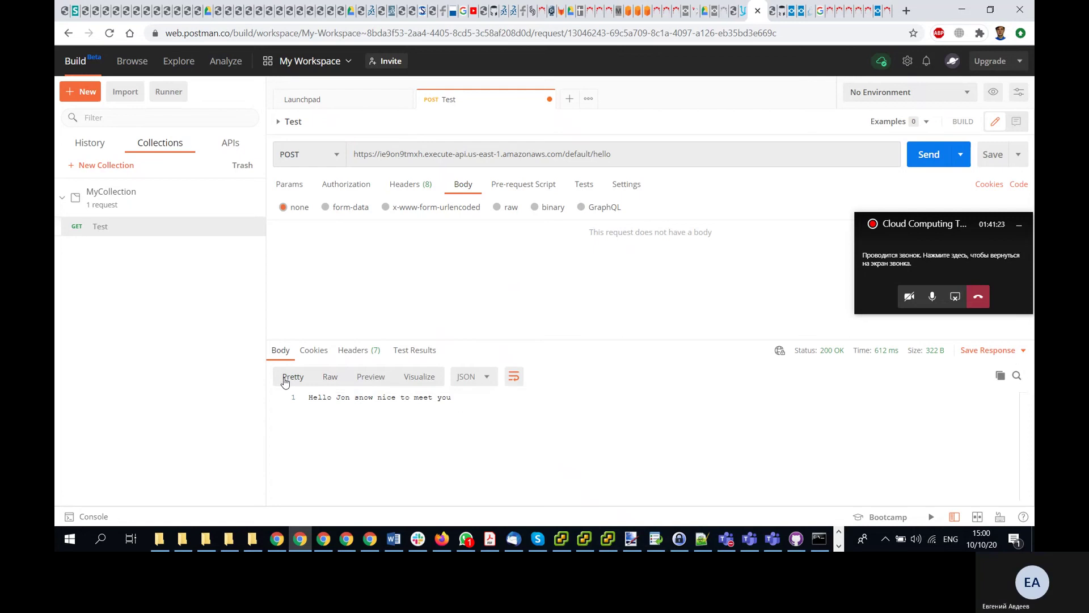
pyautogui.click(331, 377)
pyautogui.click(370, 377)
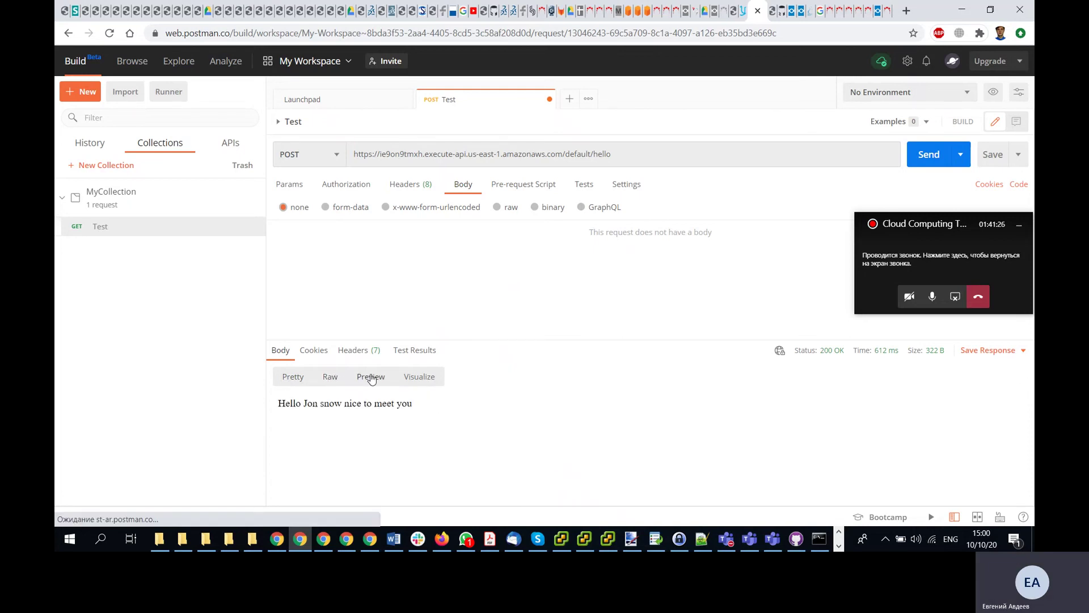
pyautogui.click(316, 352)
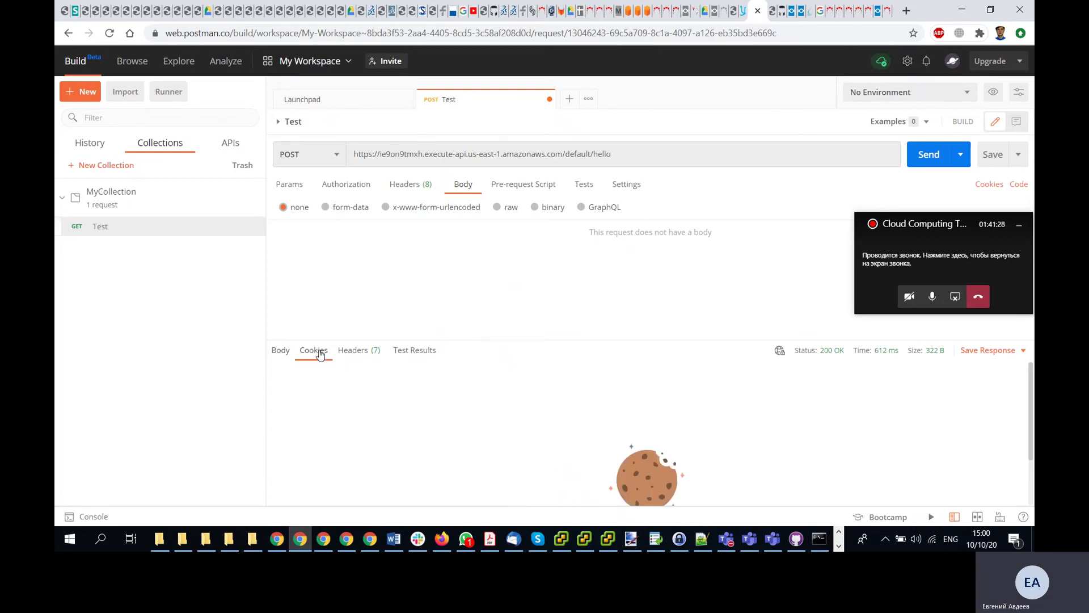
pyautogui.click(365, 355)
pyautogui.click(420, 352)
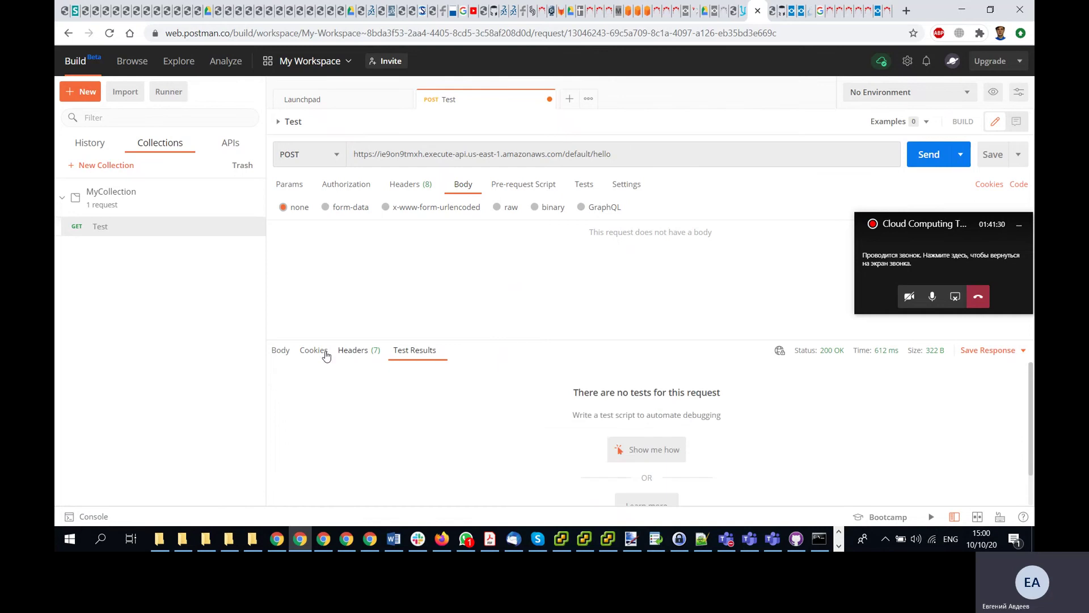
pyautogui.click(280, 352)
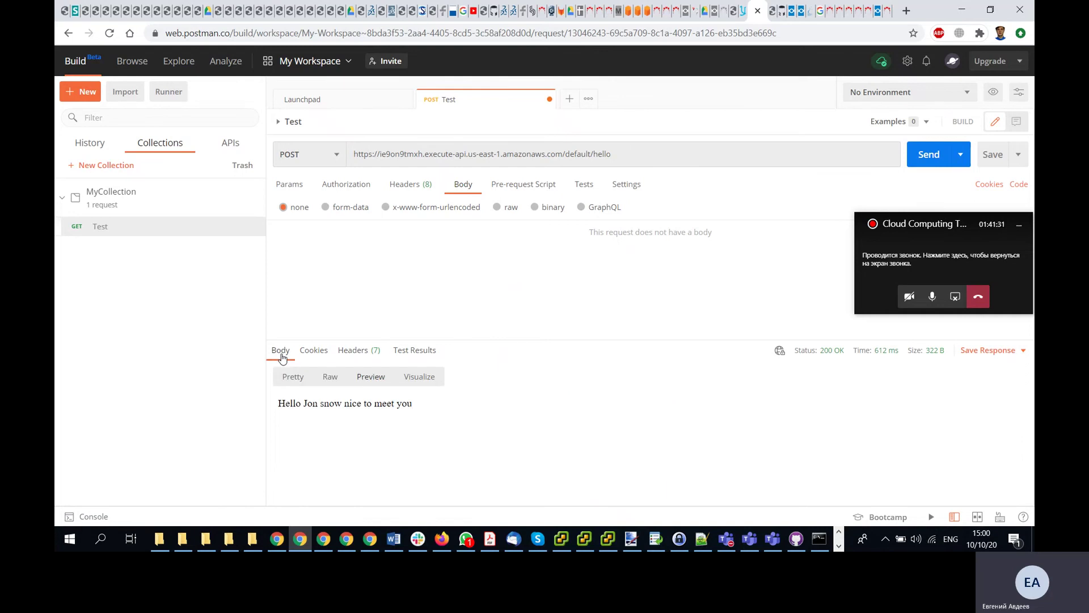
# - Change the request body type to raw text, passing form-data and x-www-form-urlencoded
pyautogui.click(328, 208)
pyautogui.click(386, 208)
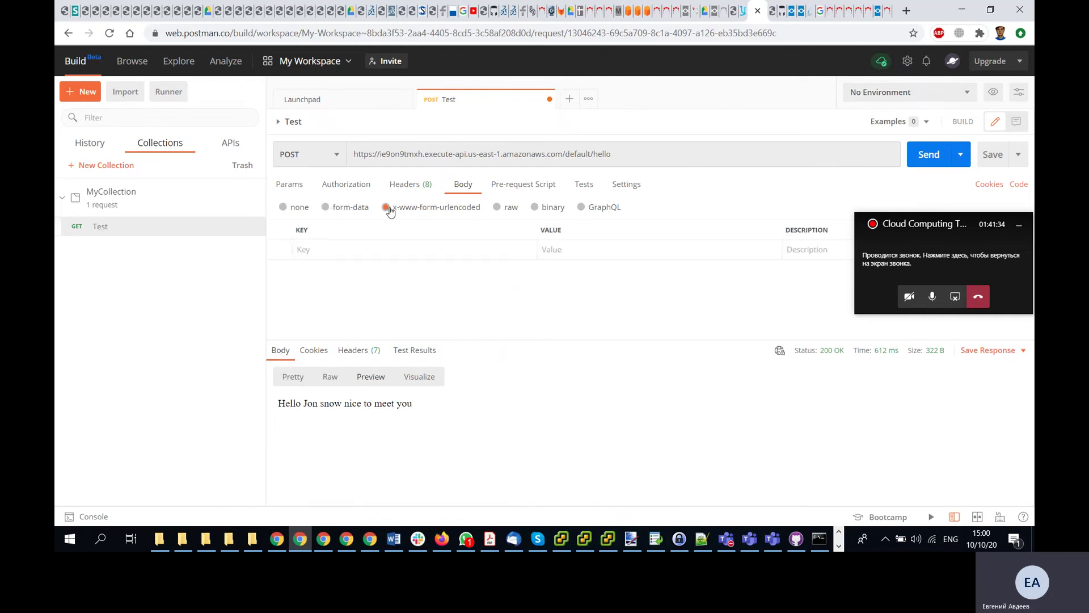
pyautogui.click(497, 207)
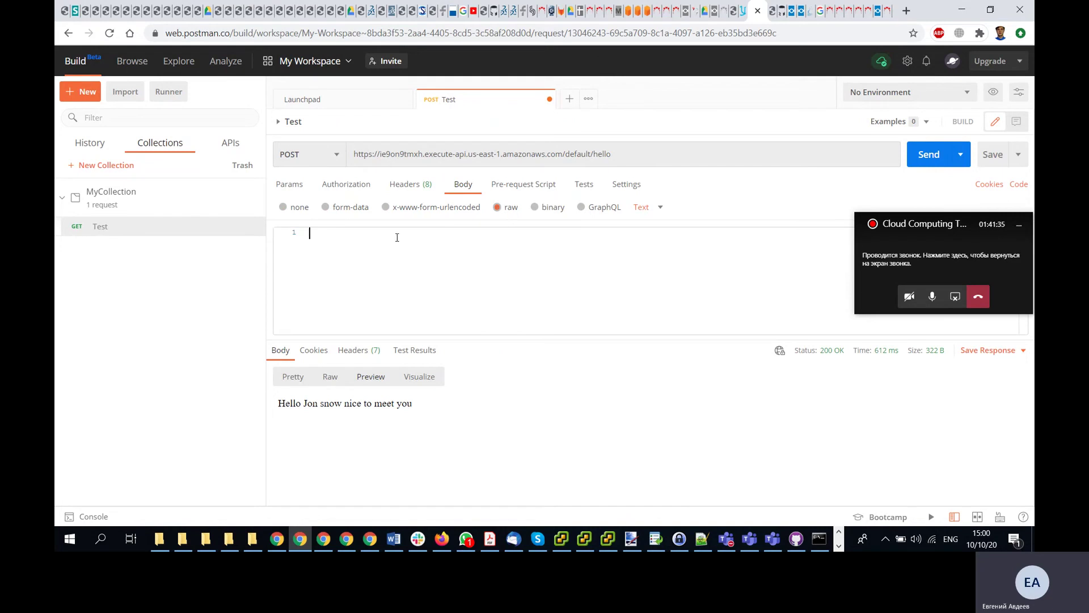
# - Send body {"name": "greatest student ever"}, getting 200 OK 'Success! Greatest student ever was written to Redis'
pyautogui.write('{"name": "greatest student ever"}')
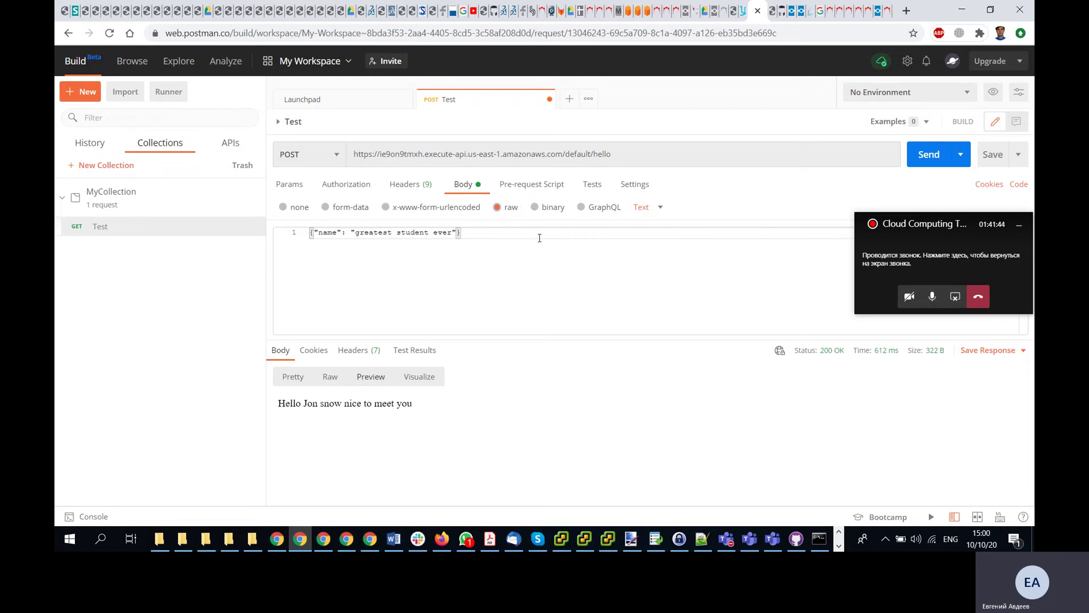
pyautogui.click(922, 157)
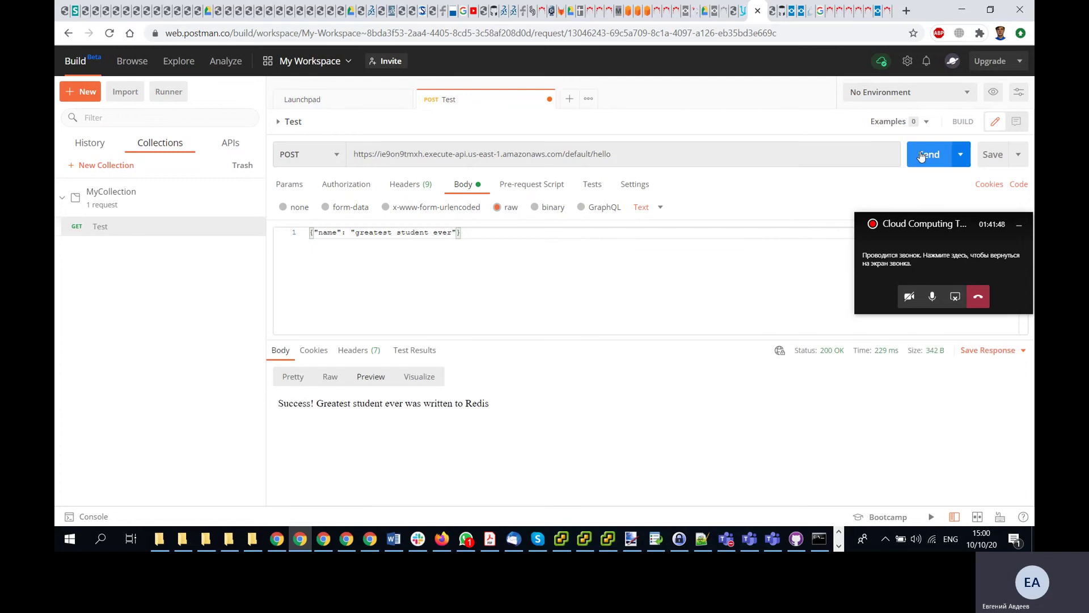
pyautogui.moveTo(295, 405); pyautogui.dragTo(500, 408)
pyautogui.click(513, 404)
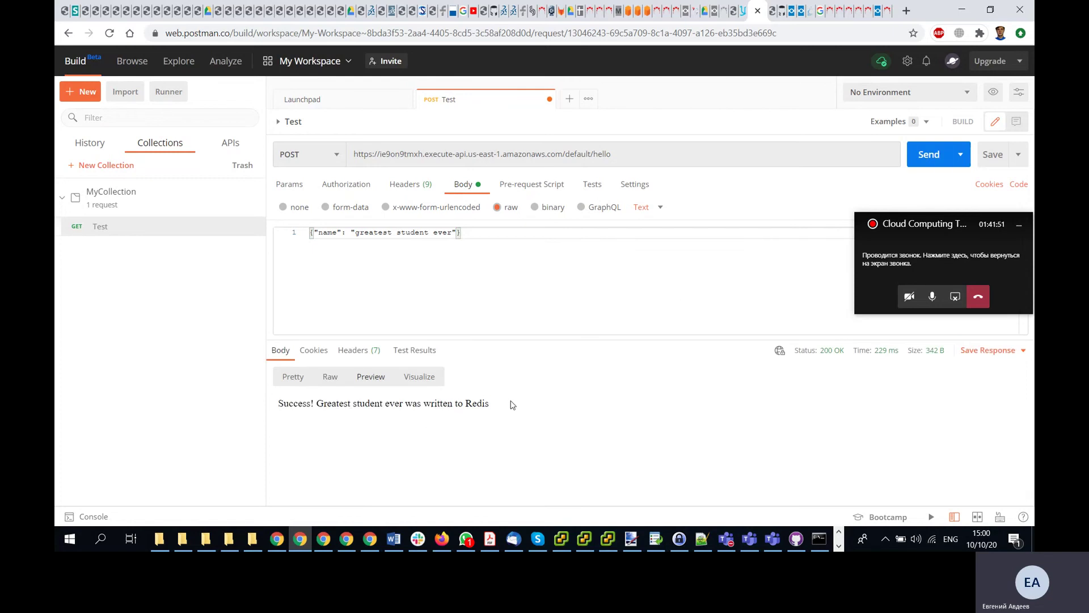
pyautogui.click(740, 10)
pyautogui.scroll(-8, 585, 335)
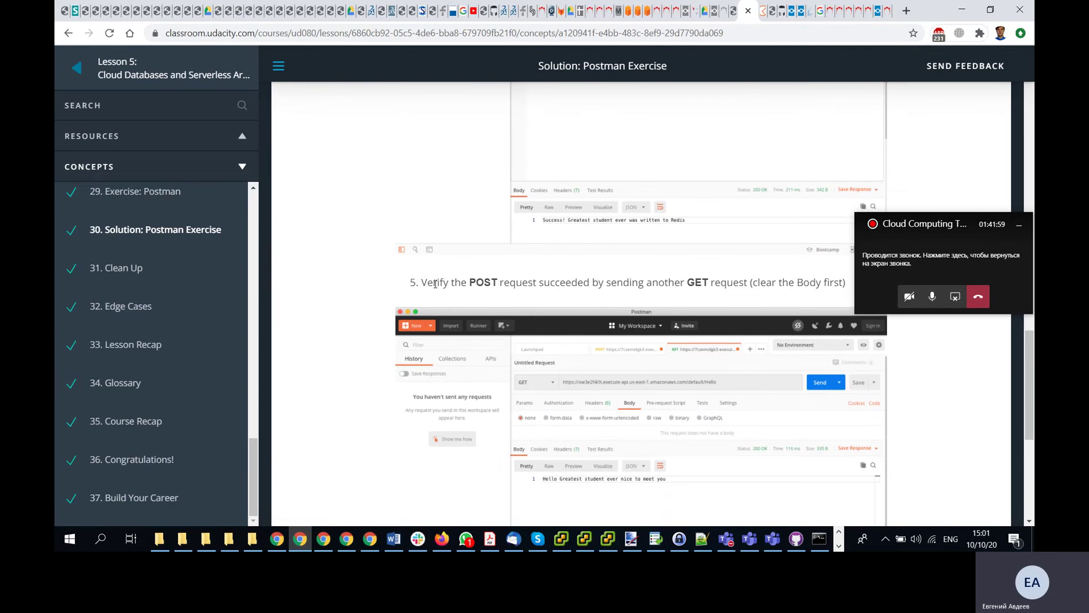
pyautogui.scroll(-2, 678, 280)
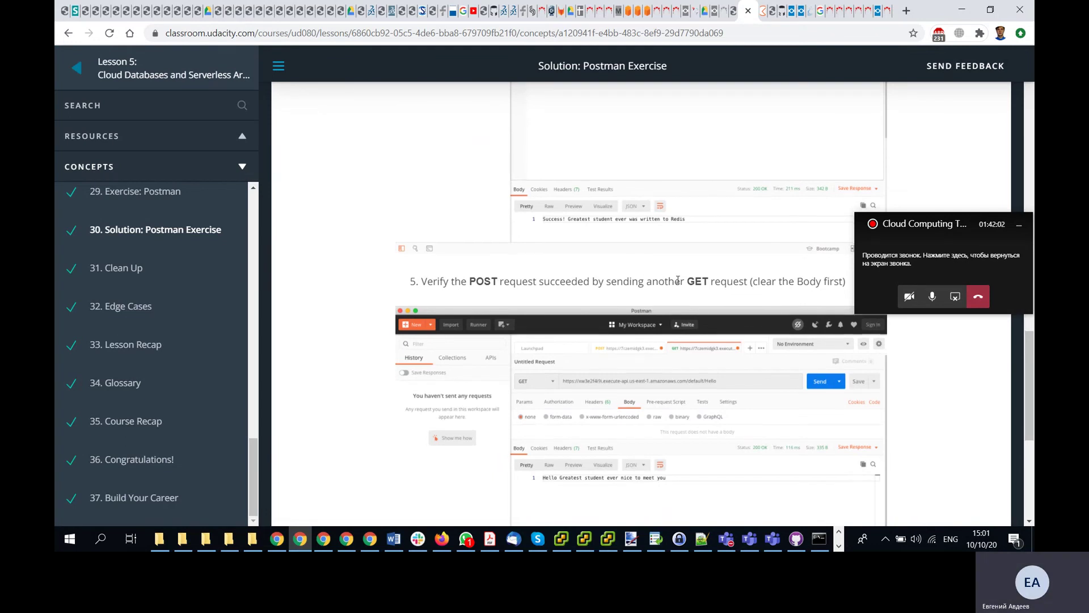
pyautogui.click(766, 10)
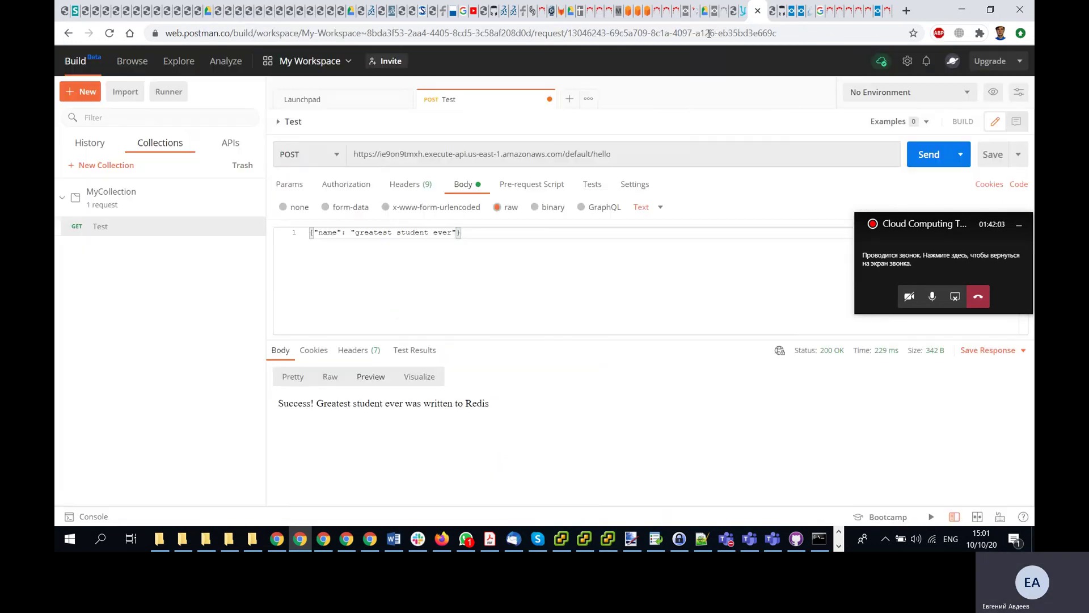
# - Switch the Postman Test request method to GET and send it
pyautogui.click(331, 149)
pyautogui.click(307, 179)
pyautogui.click(931, 155)
# - Clear the request body and resend, getting 'Hello Greatest student ever nice to meet you'
pyautogui.click(743, 11)
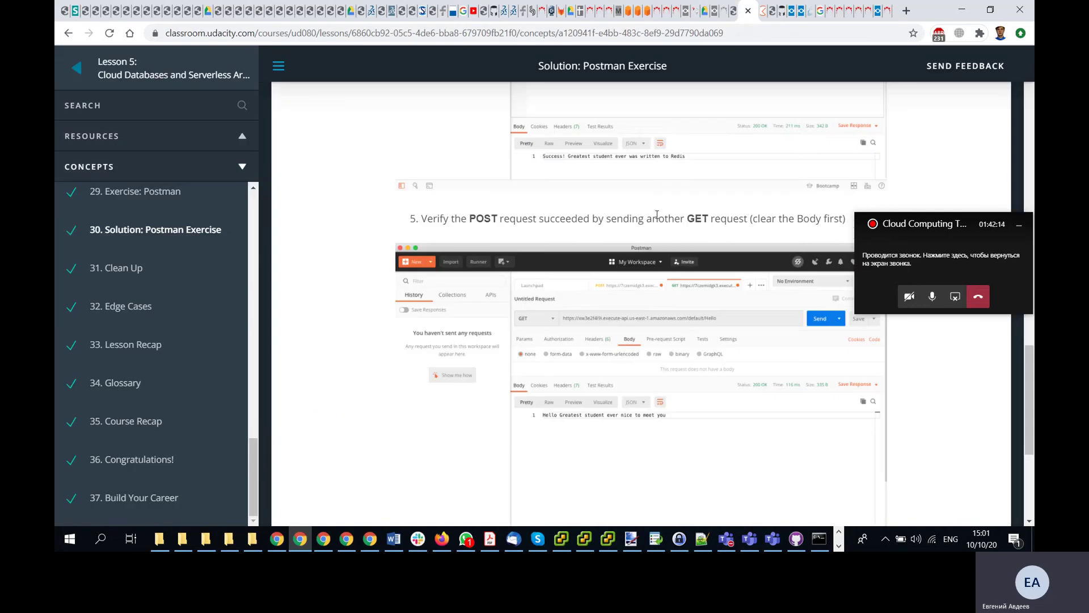
pyautogui.click(767, 11)
pyautogui.hotkey('ctrl', 'a')
pyautogui.press('BackSpace')
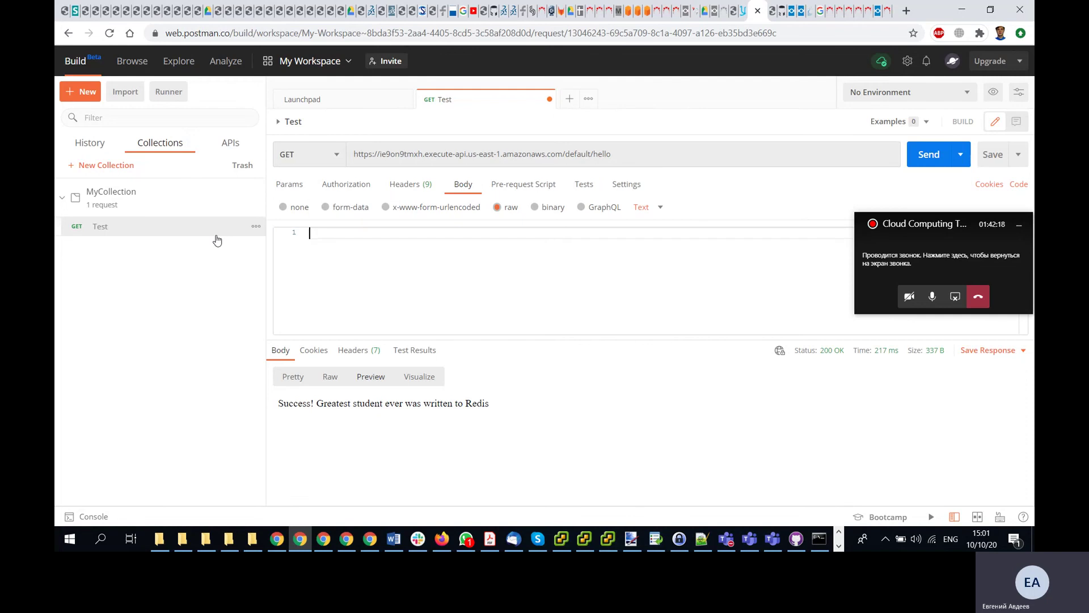
pyautogui.click(929, 159)
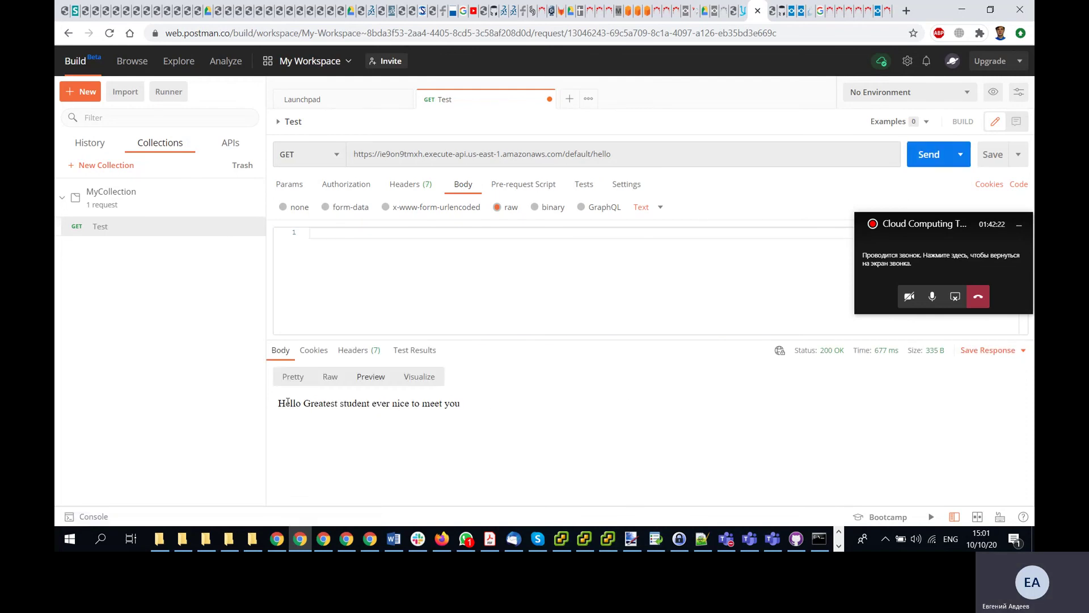
pyautogui.moveTo(288, 401); pyautogui.dragTo(472, 414)
pyautogui.click(486, 412)
# - Read the Solution: Postman Exercise page down to its Clean Up notes, then advance to 31. Clean Up
pyautogui.click(744, 10)
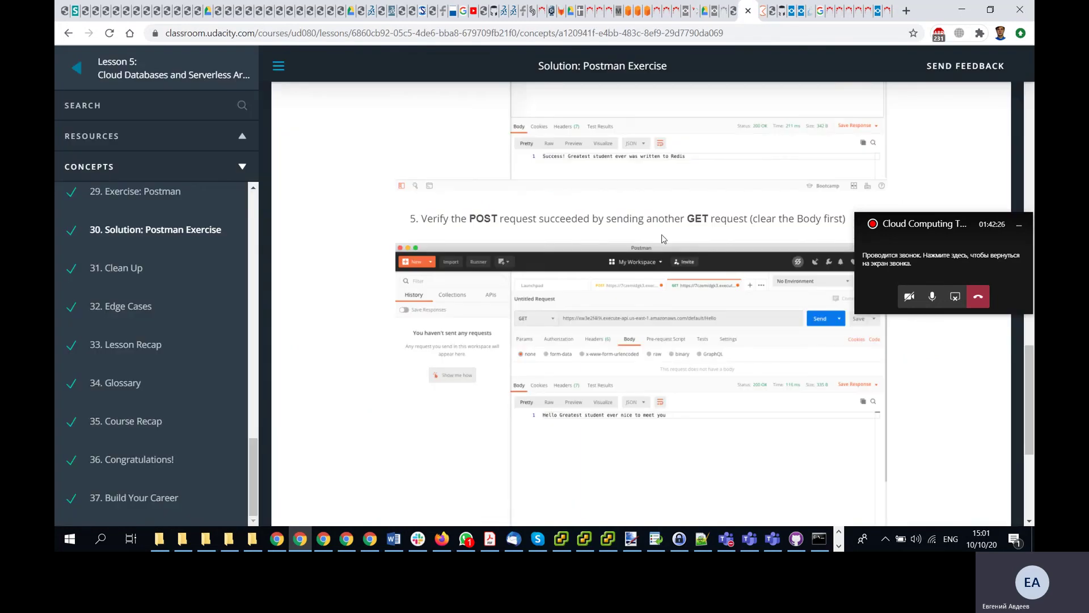
pyautogui.scroll(8, 667, 252)
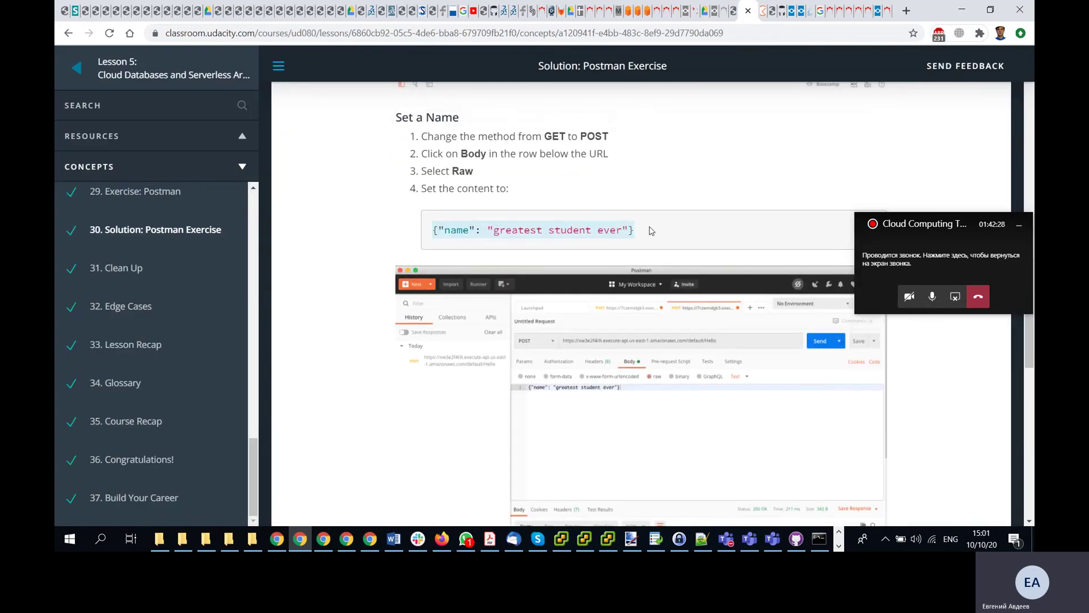
pyautogui.scroll(-12, 657, 231)
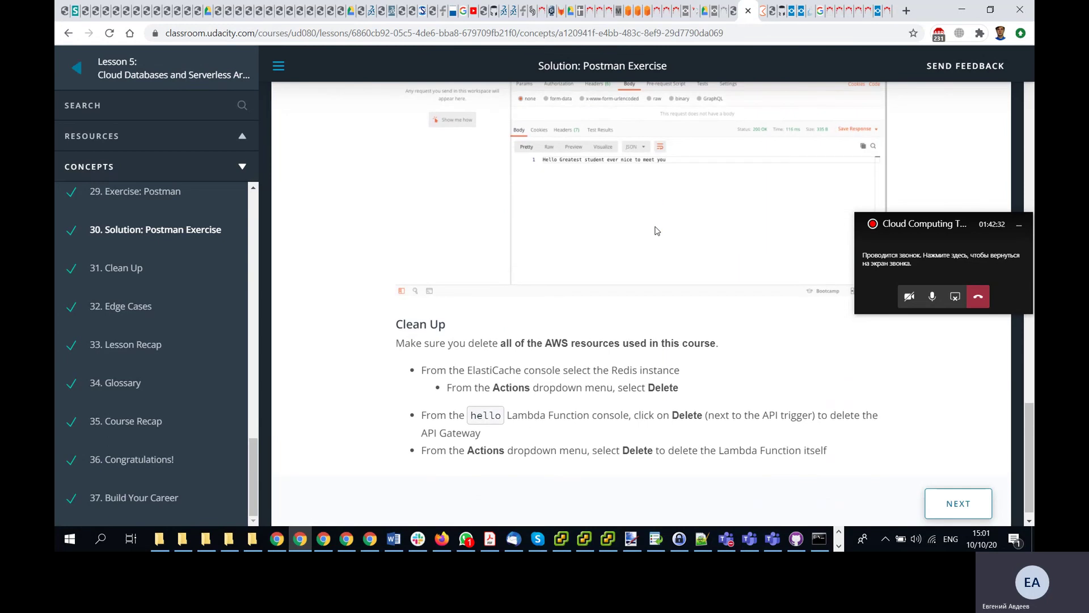
pyautogui.scroll(-1, 657, 230)
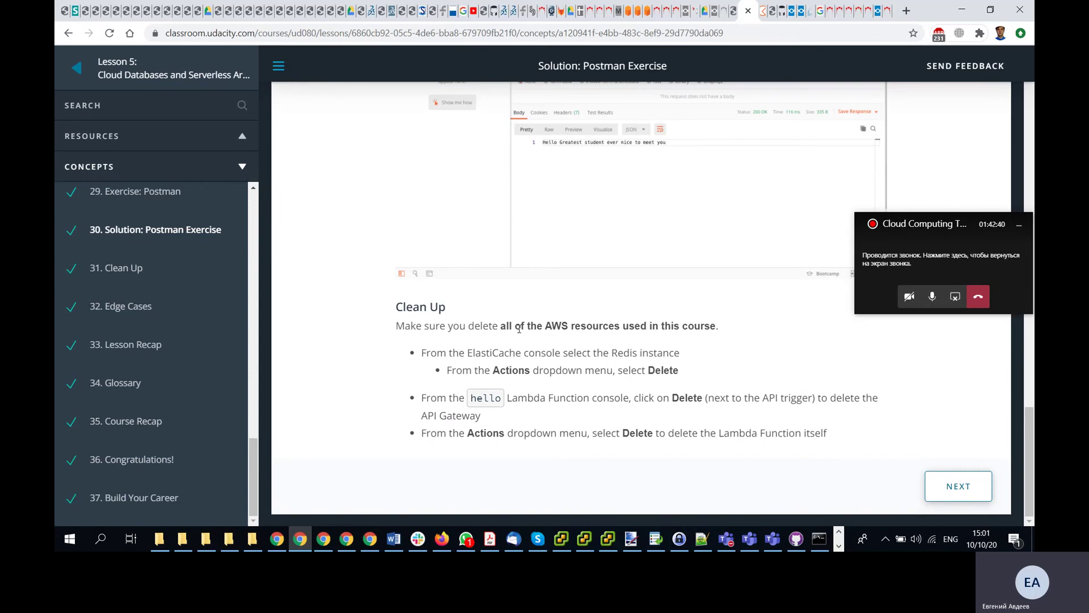
pyautogui.scroll(10, 519, 329)
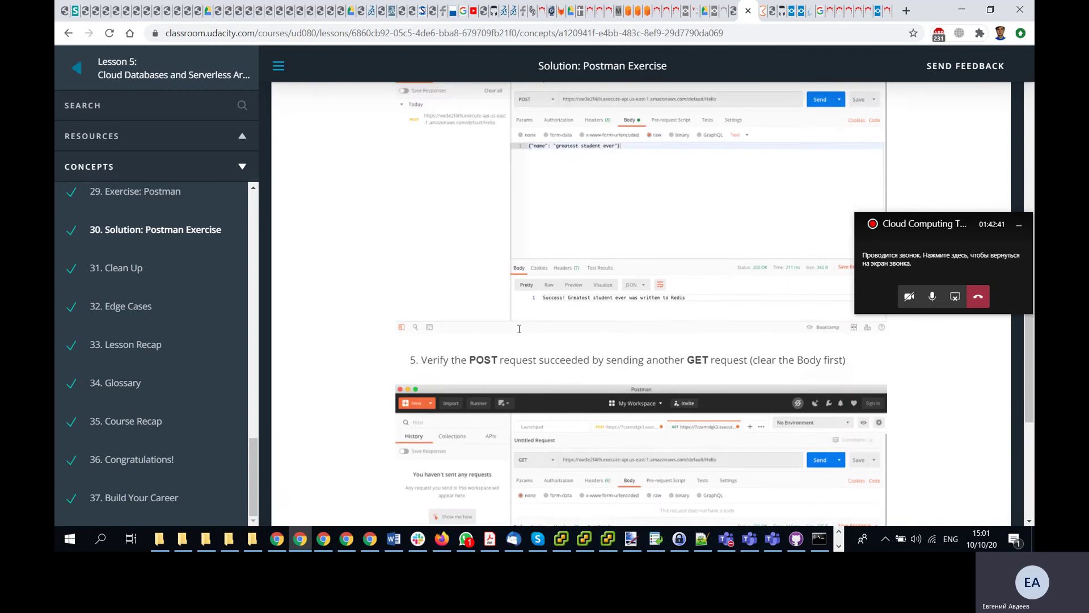
pyautogui.scroll(-3, 519, 333)
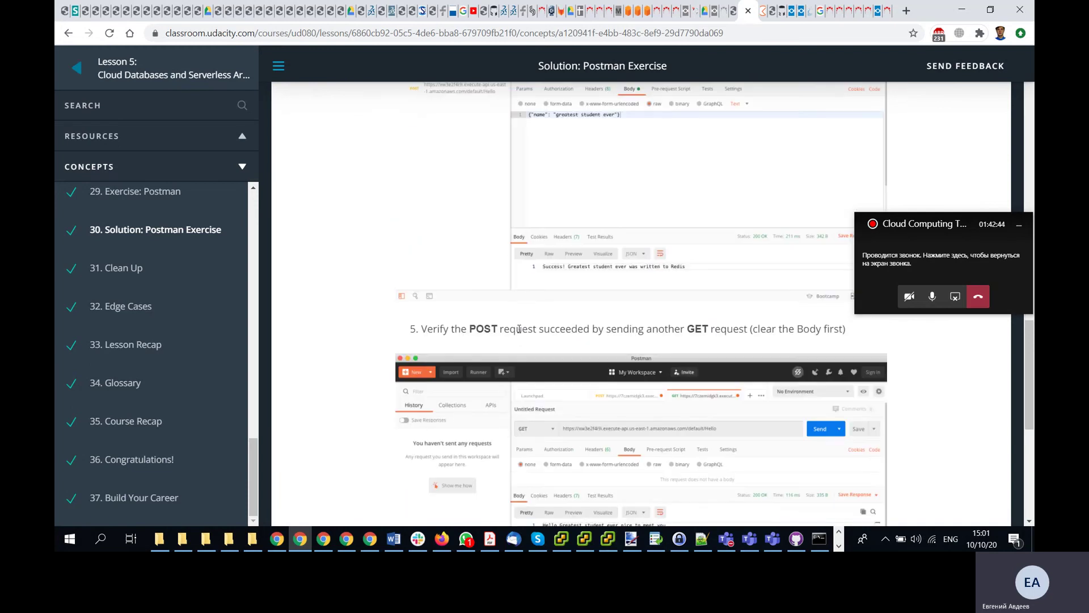
pyautogui.scroll(-4, 518, 329)
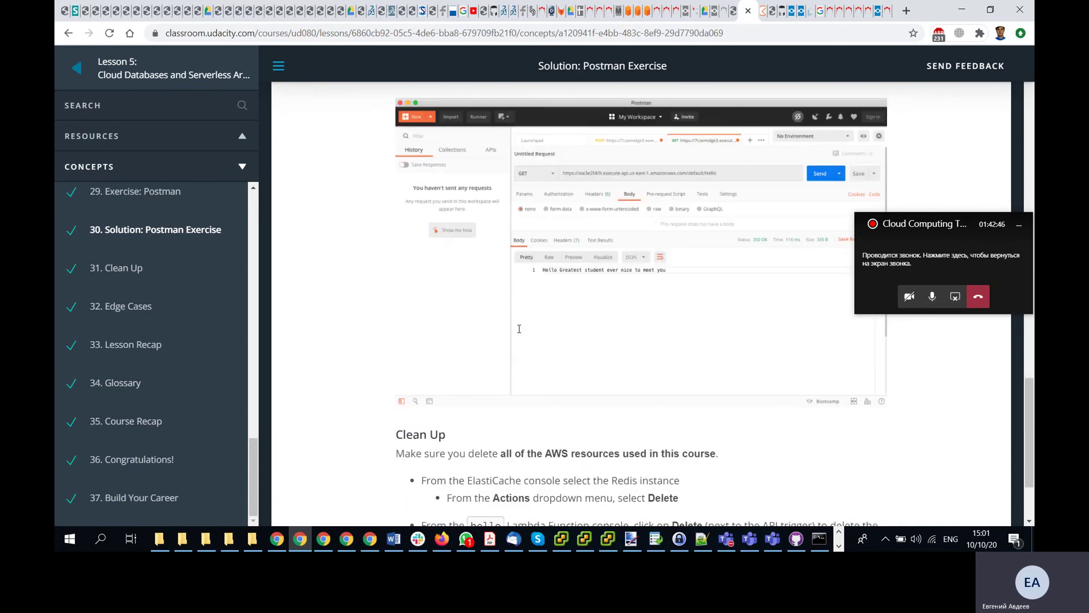
pyautogui.scroll(-2, 519, 333)
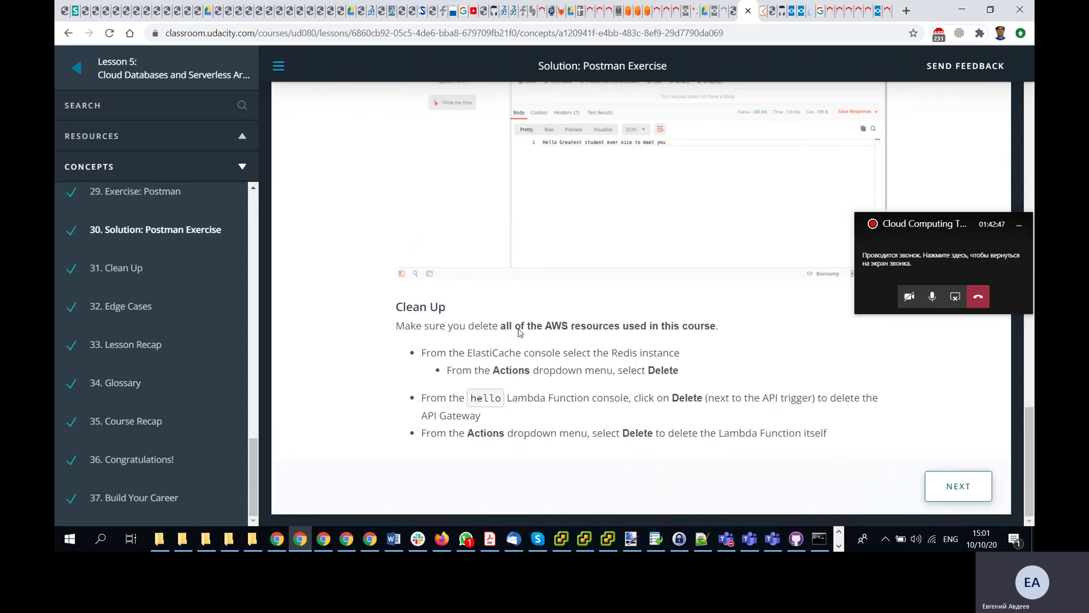
pyautogui.click(961, 487)
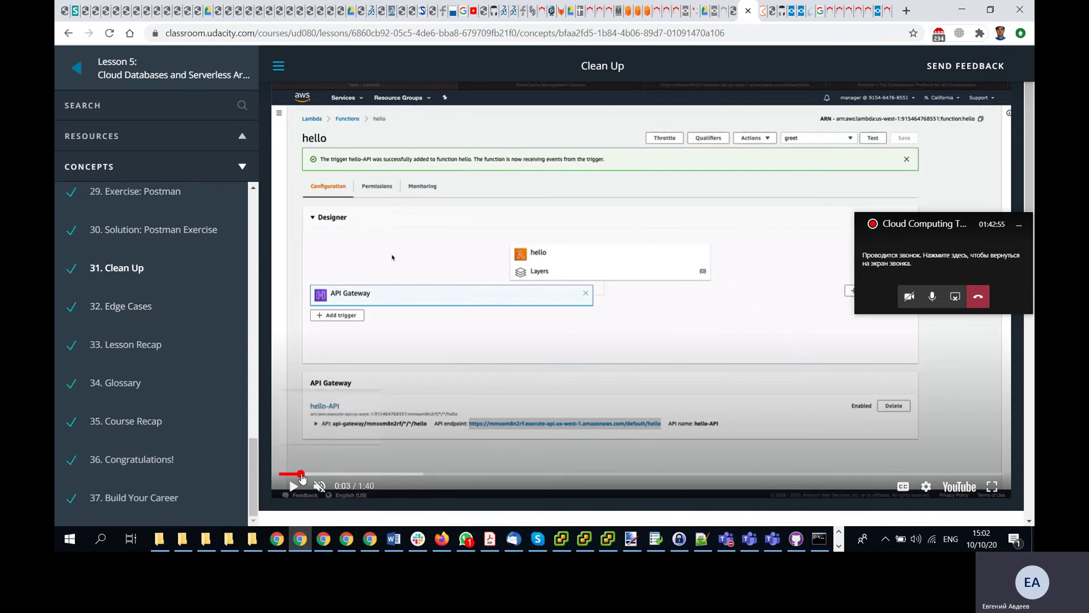
# - Scrub the Clean Up video past the cluster deletion and pause it at 1:25
pyautogui.click(321, 473)
pyautogui.moveTo(336, 475); pyautogui.dragTo(397, 480)
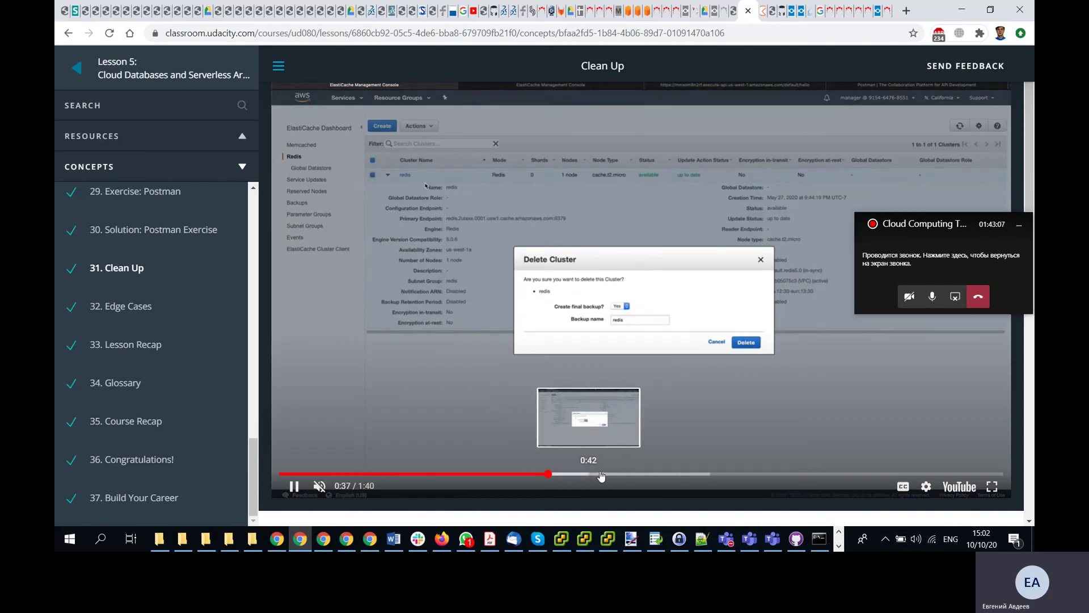
pyautogui.click(624, 474)
pyautogui.click(680, 475)
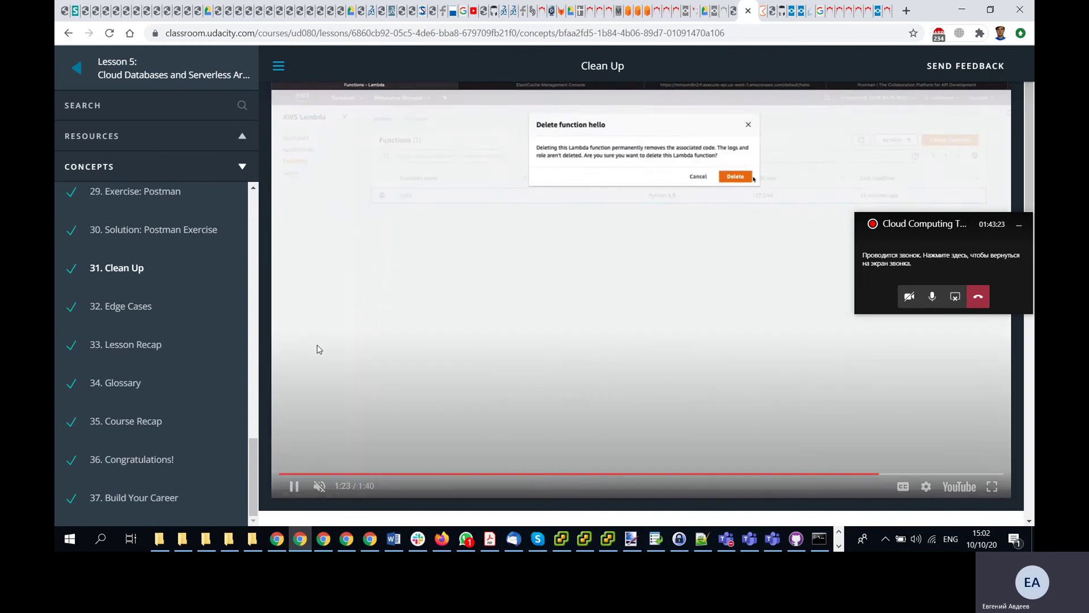
pyautogui.click(294, 487)
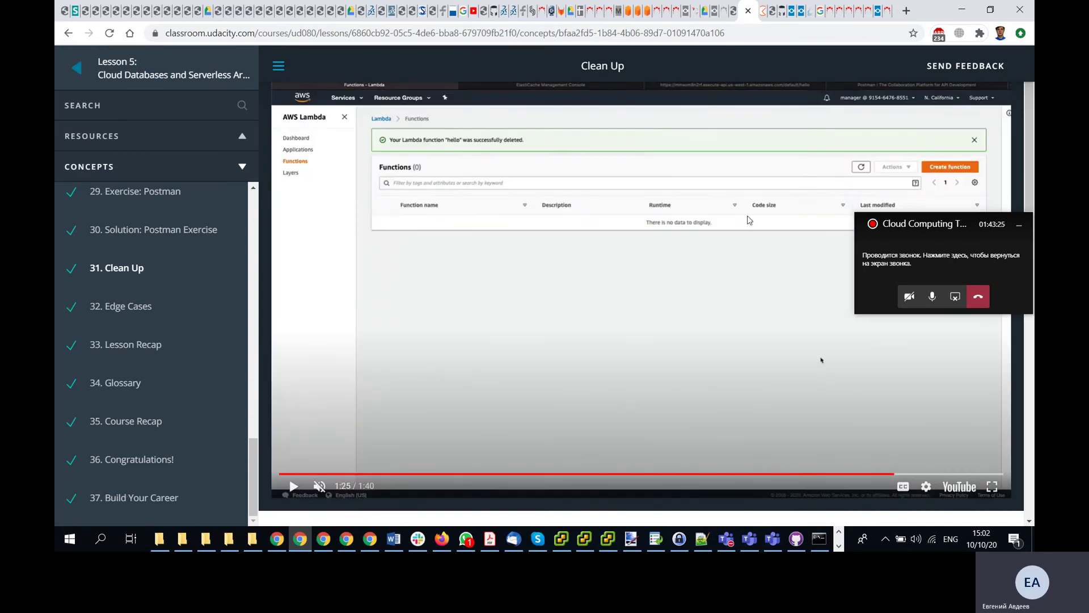
# - Glance at the DevOps'2020 and AWS certification FAQ tabs, then bring up the hello Lambda window
pyautogui.click(734, 14)
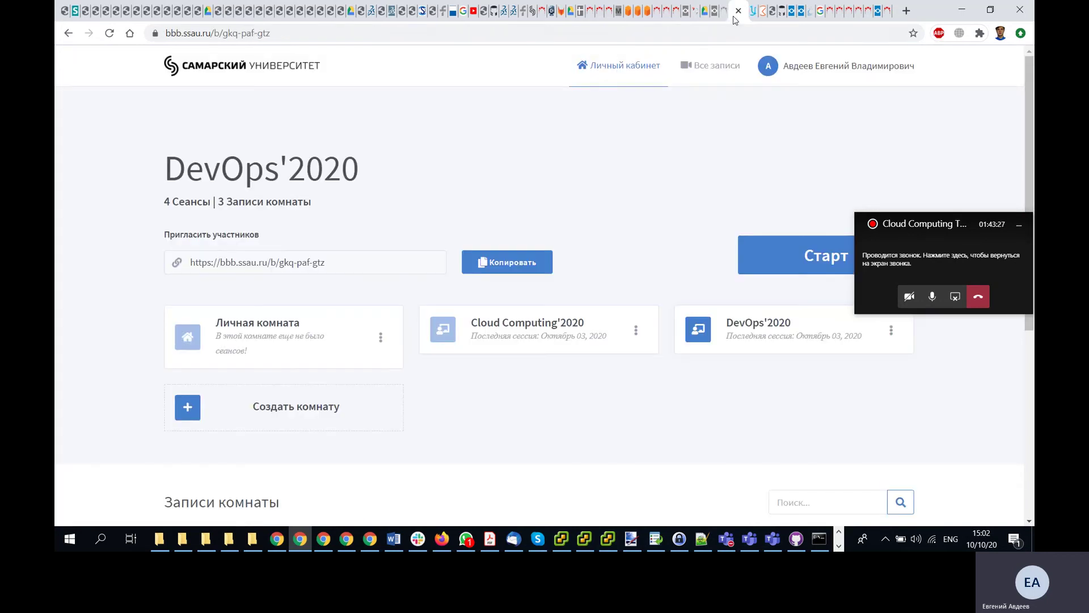
pyautogui.click(754, 14)
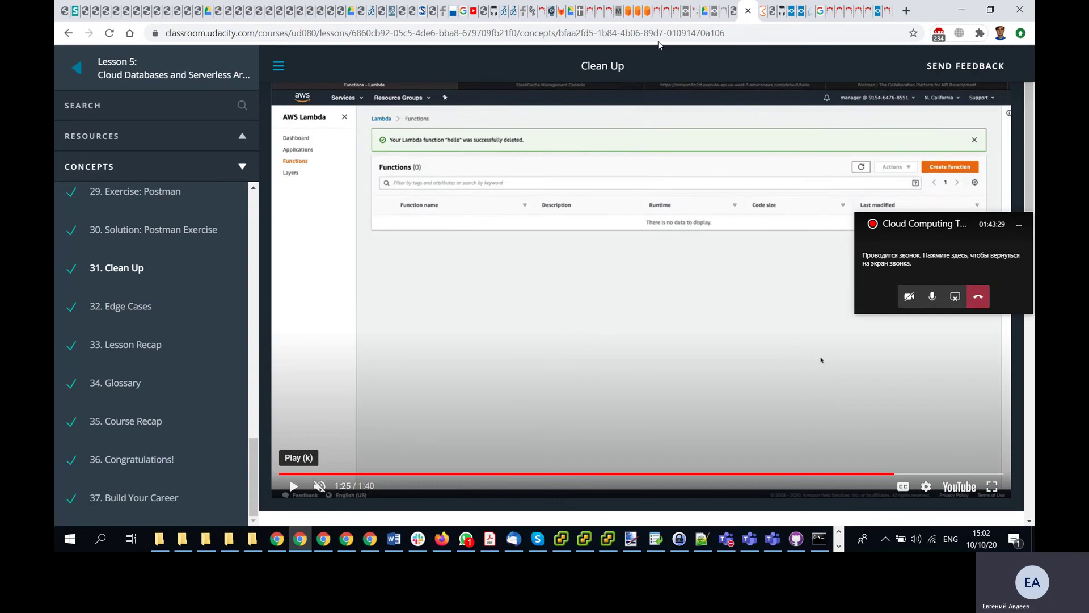
pyautogui.click(629, 12)
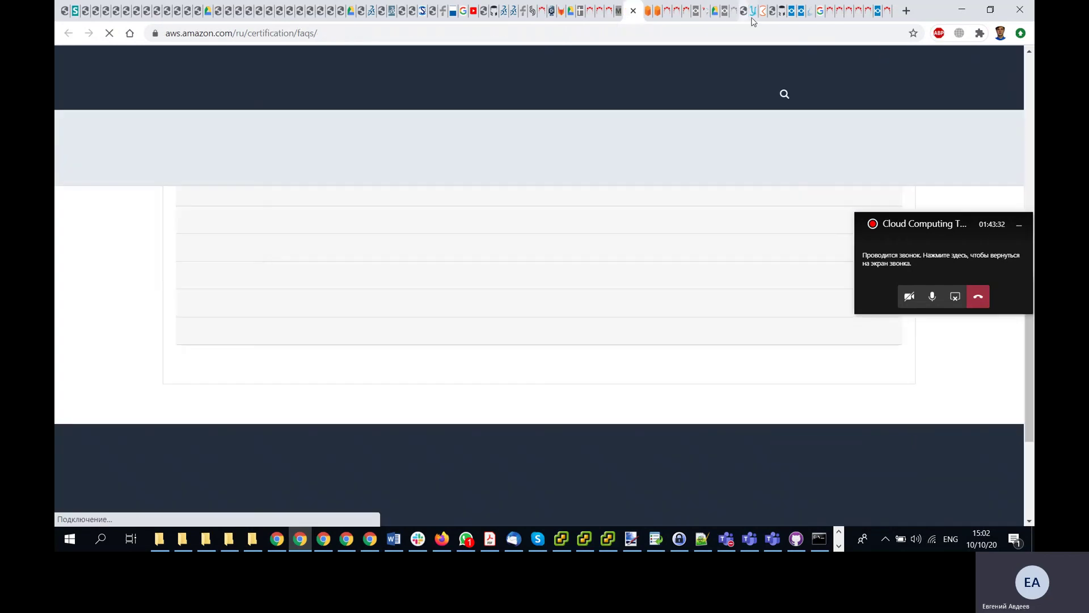
pyautogui.click(754, 14)
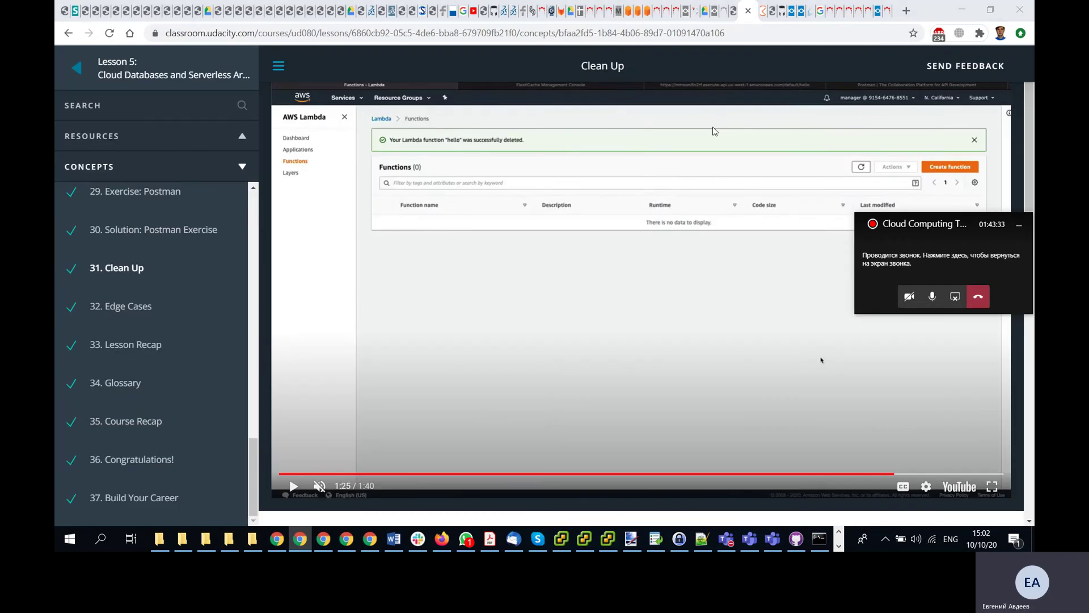
pyautogui.hotkey('alt', 'Tab')
pyautogui.hotkey('alt', 'Tab')
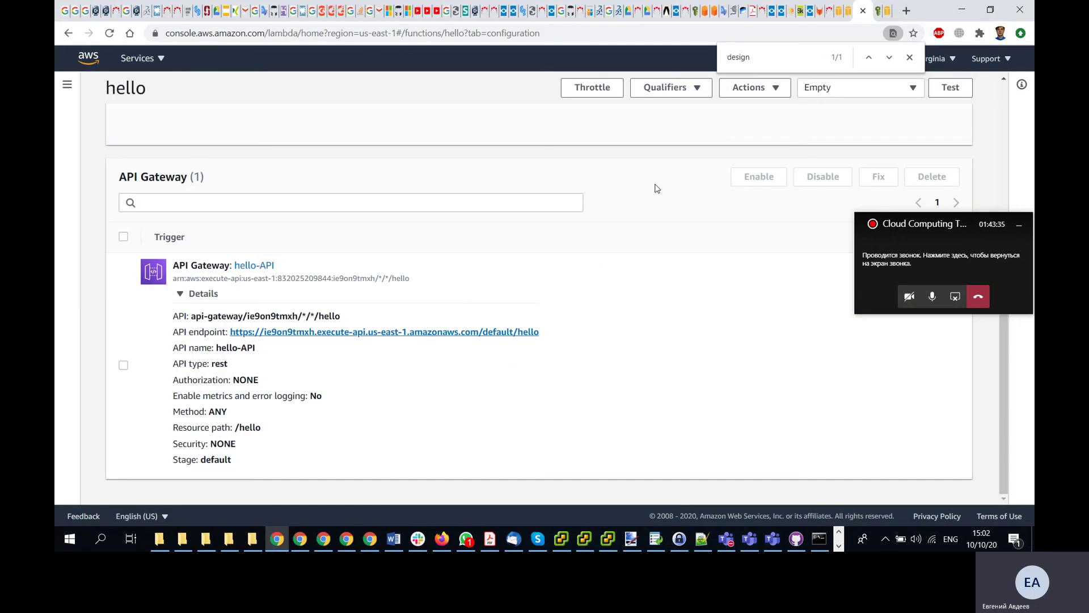
# - Check the redis node's selection and actions on the ElastiCache page
pyautogui.click(851, 17)
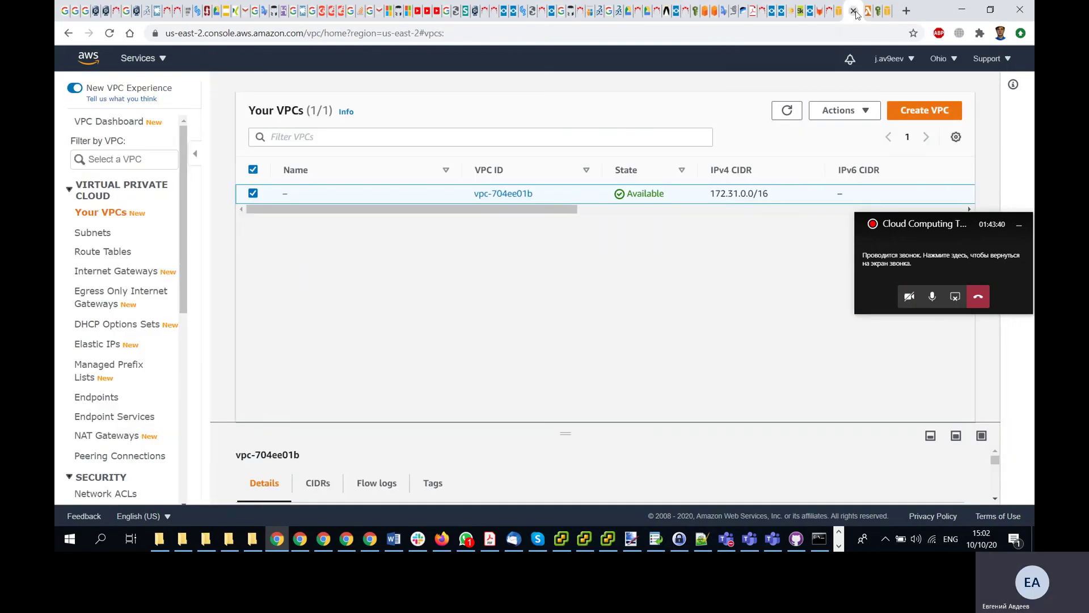
pyautogui.click(838, 19)
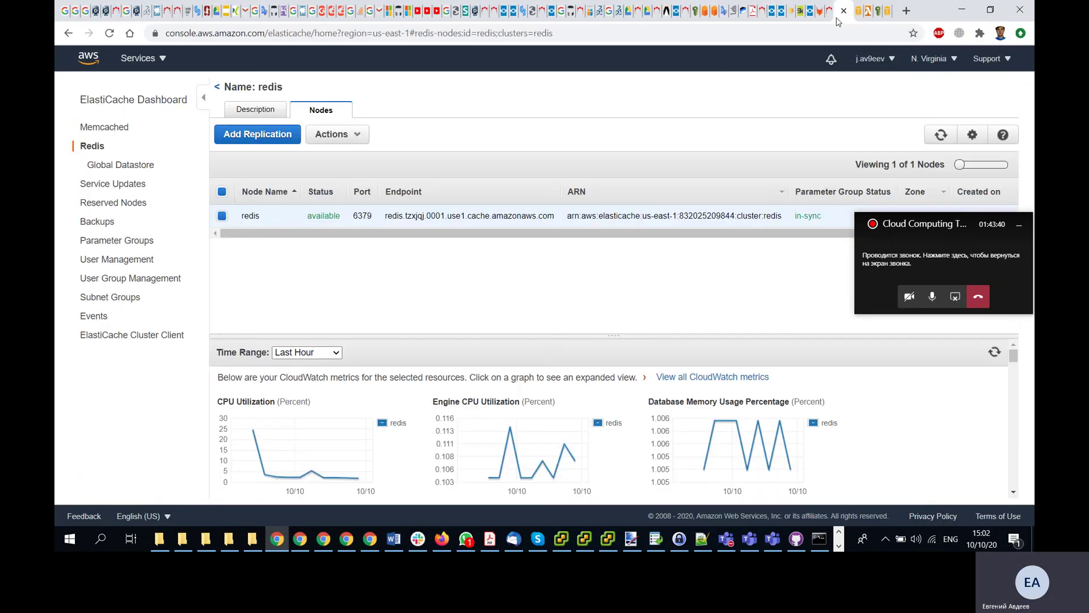
pyautogui.click(358, 135)
pyautogui.click(221, 264)
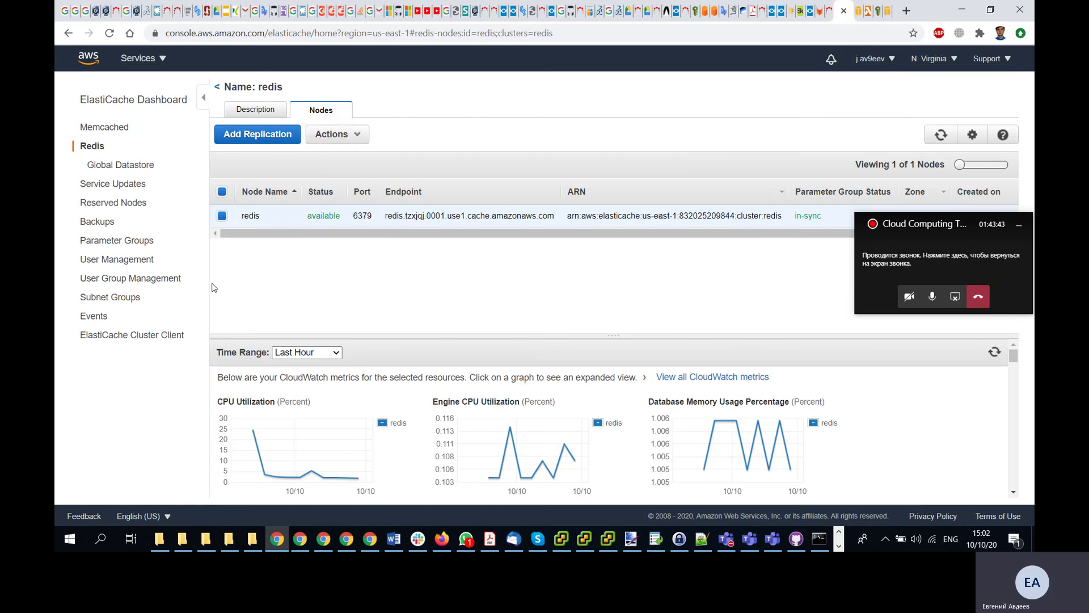
pyautogui.click(221, 215)
pyautogui.click(221, 215)
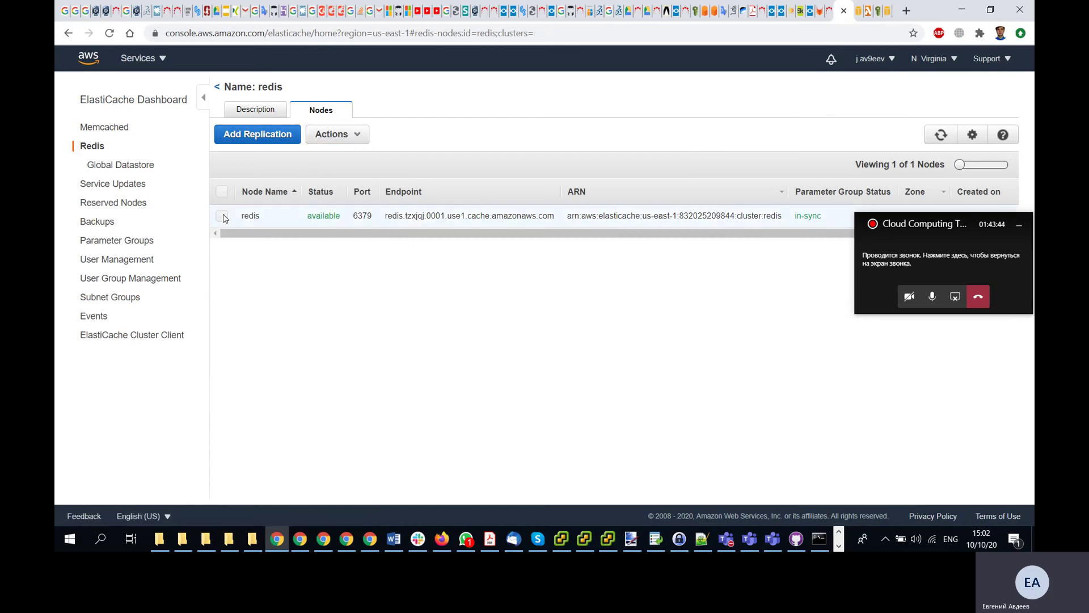
pyautogui.click(359, 134)
pyautogui.click(361, 136)
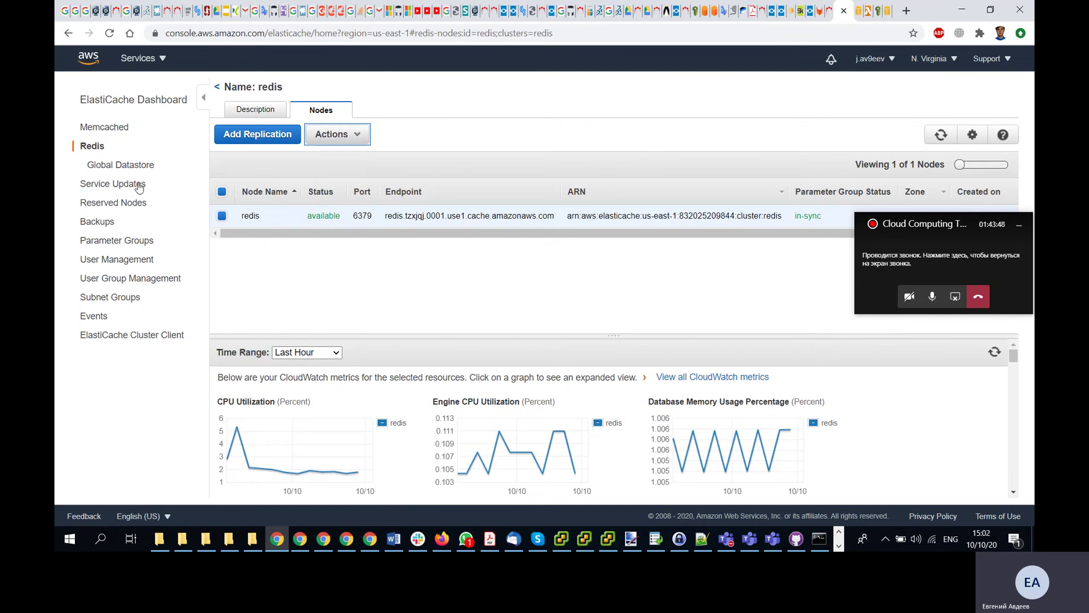
# - Delete the redis cluster from the Redis clusters list with no final backup
pyautogui.click(108, 169)
pyautogui.click(91, 146)
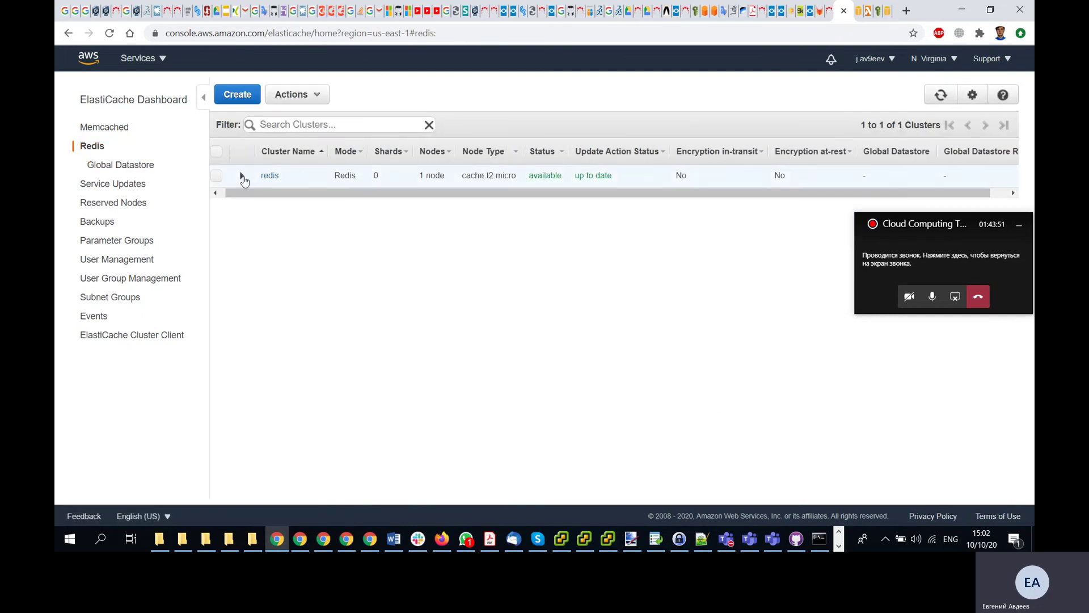
pyautogui.click(241, 176)
pyautogui.click(217, 177)
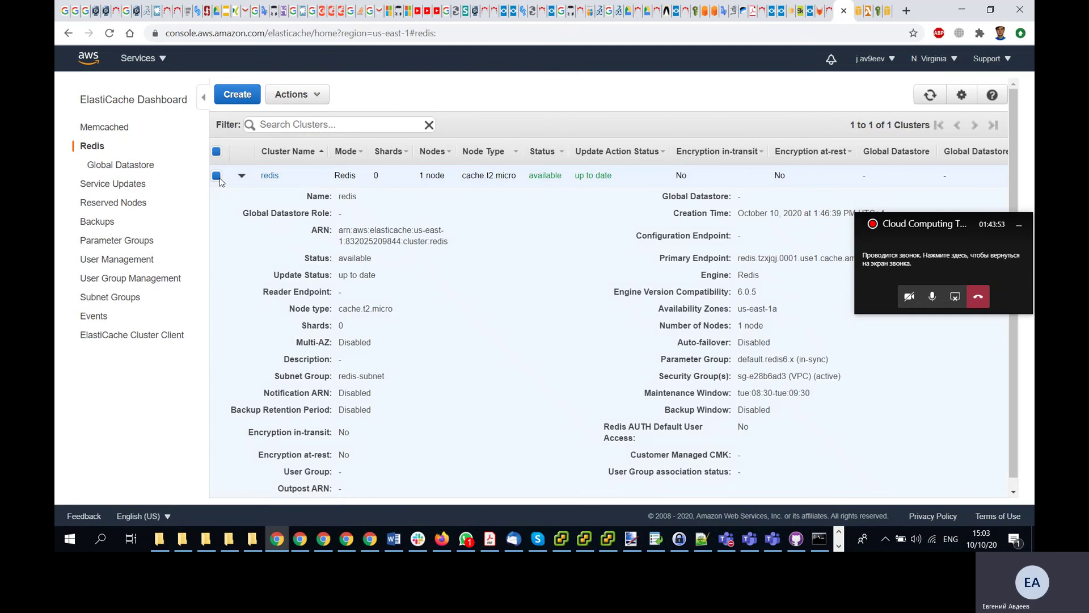
pyautogui.click(316, 97)
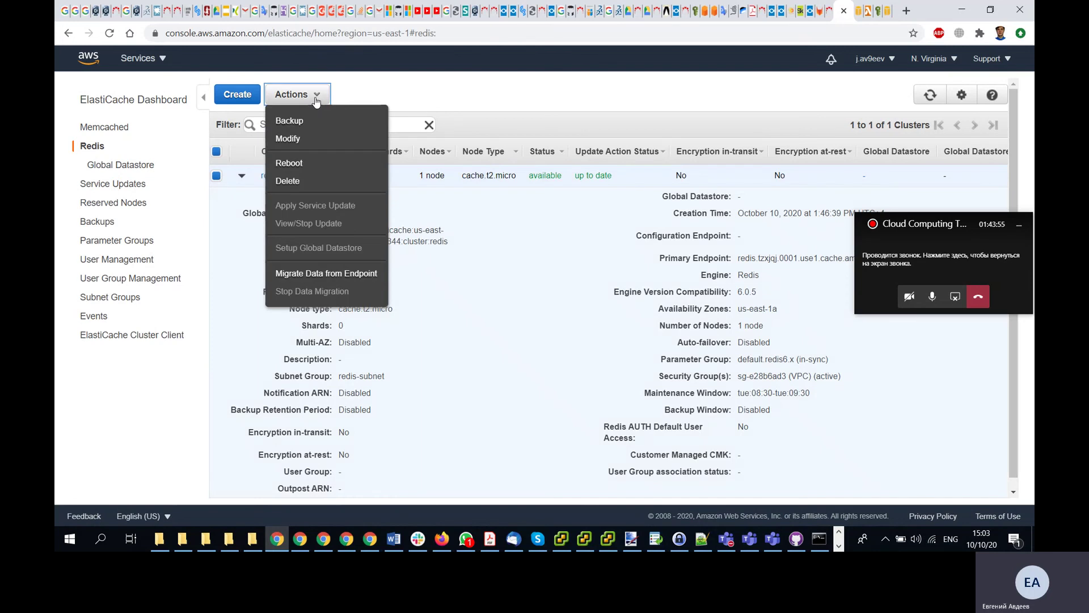
pyautogui.click(289, 182)
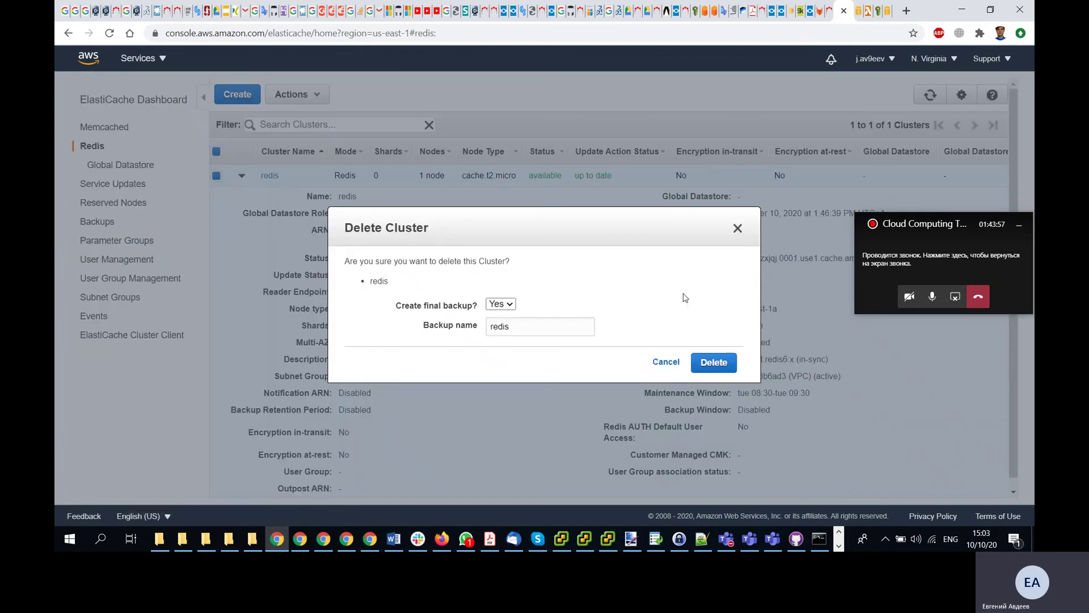
pyautogui.click(502, 306)
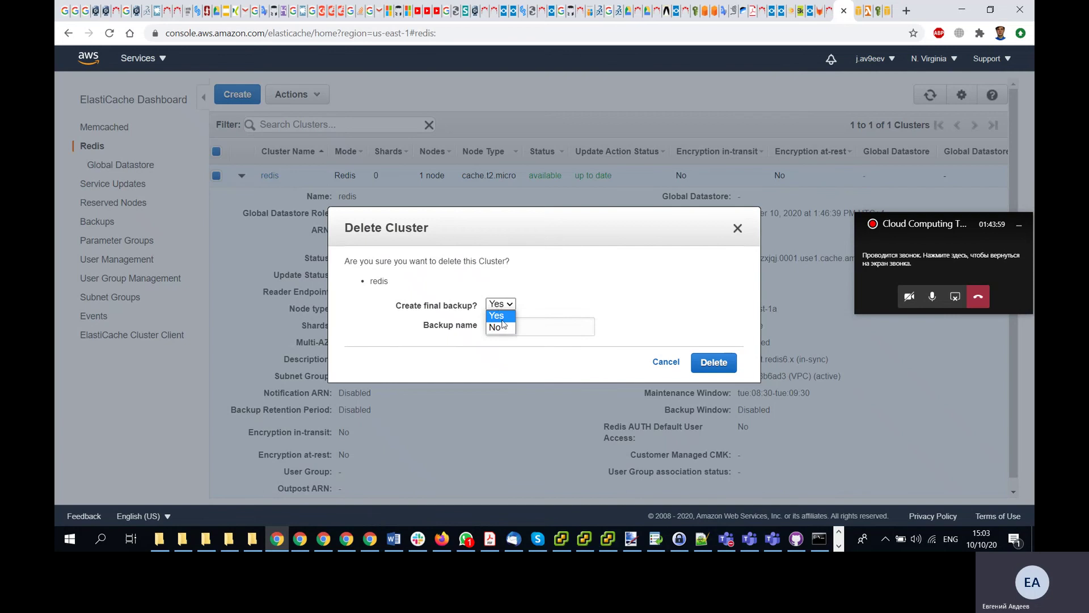
pyautogui.click(498, 328)
pyautogui.click(717, 338)
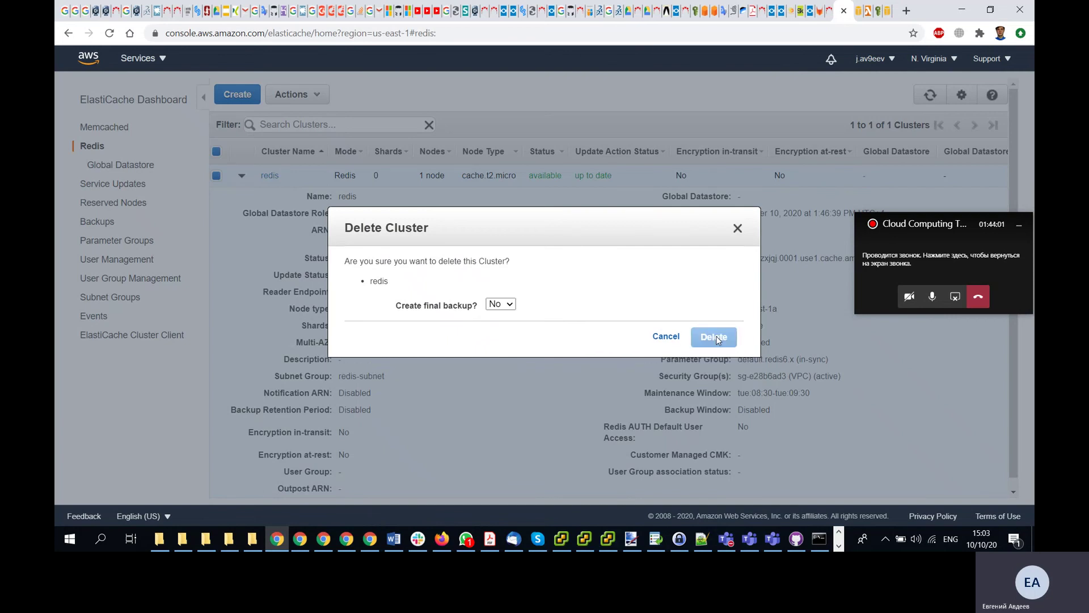
# - Bring up the VPC page, then return to the Udacity lesson window
pyautogui.click(856, 14)
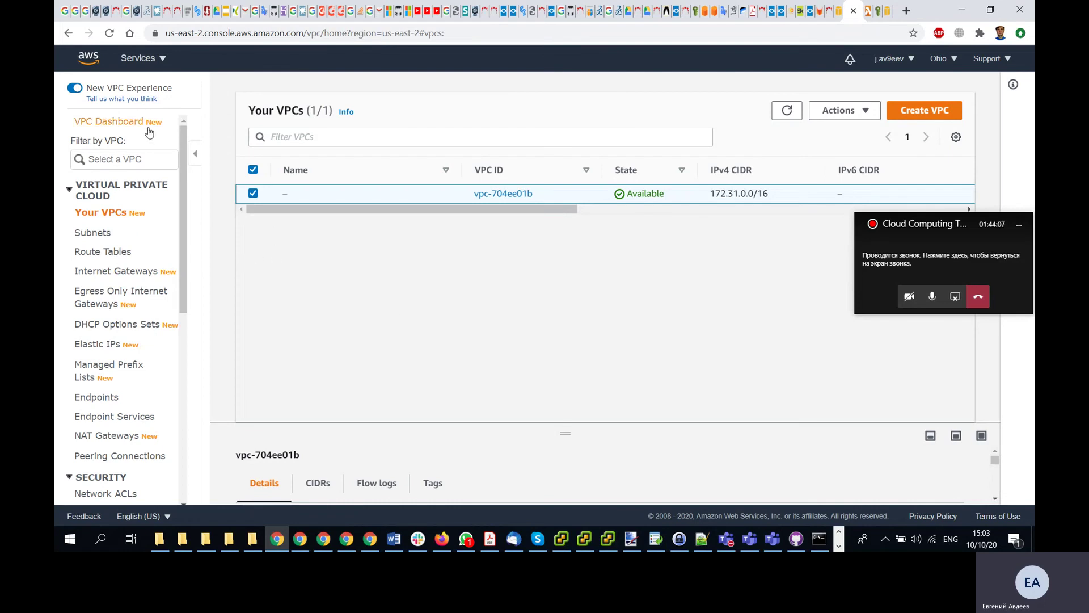
pyautogui.click(162, 59)
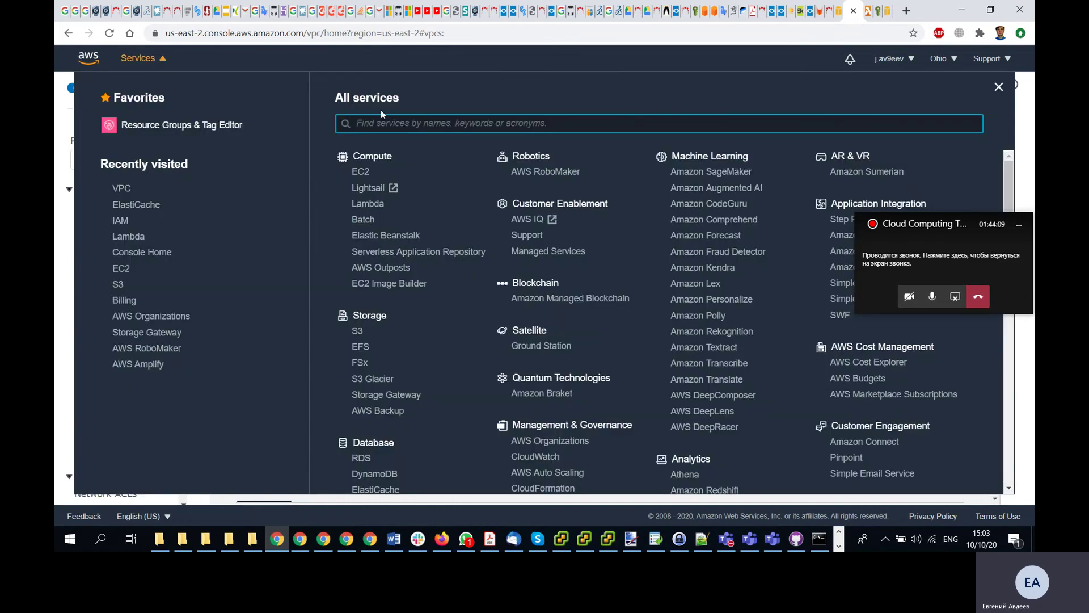
pyautogui.click(162, 59)
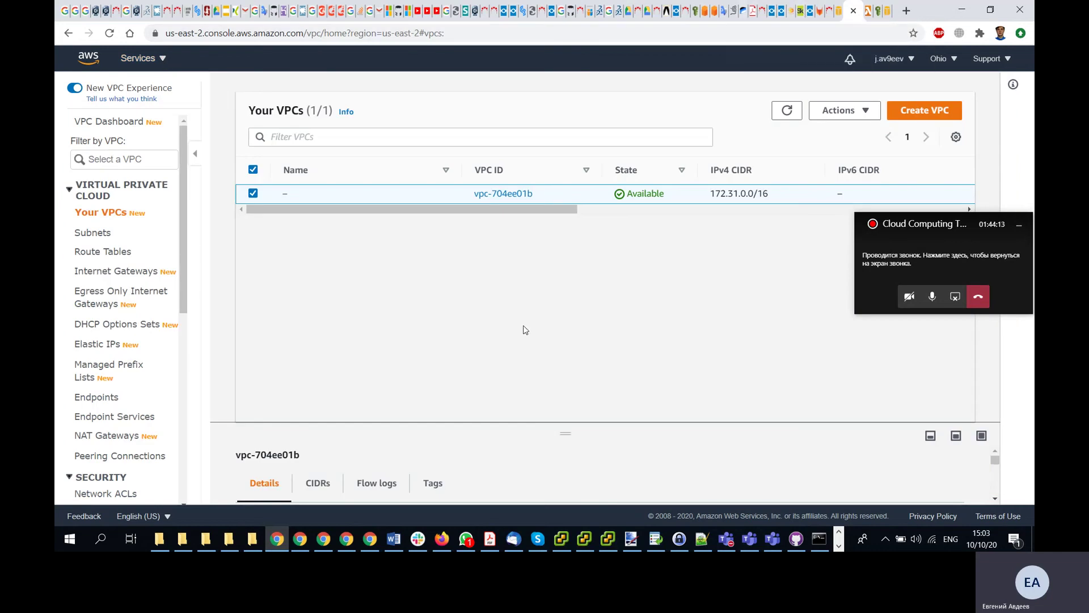
pyautogui.hotkey('alt', 'Tab')
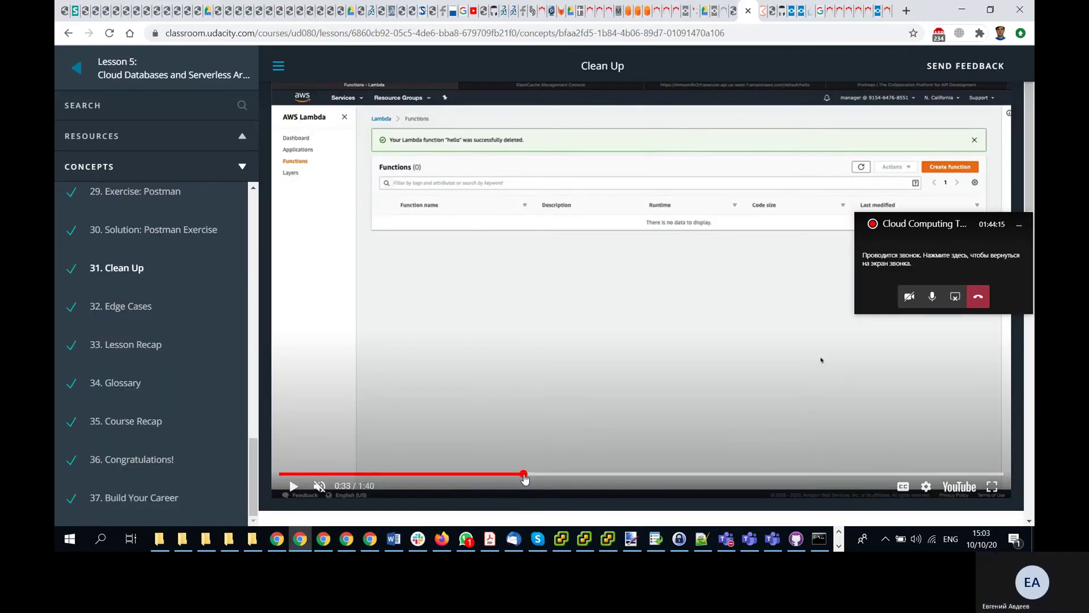
# - Seek the Clean Up video to 1:09 at the hello-API list, then switch to the AWS console window
pyautogui.click(615, 475)
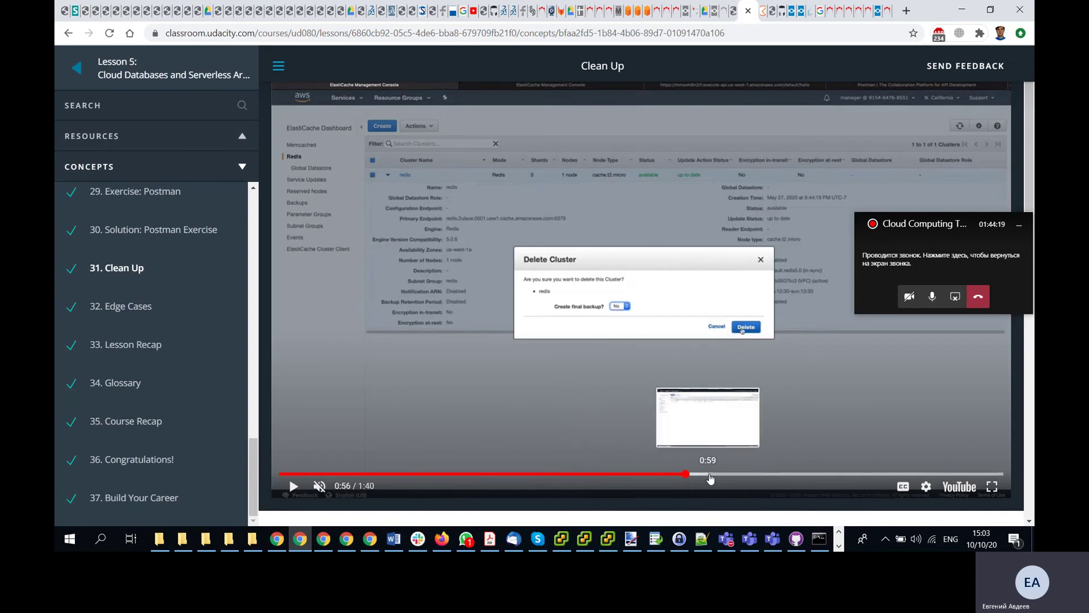
pyautogui.moveTo(718, 475); pyautogui.dragTo(756, 478)
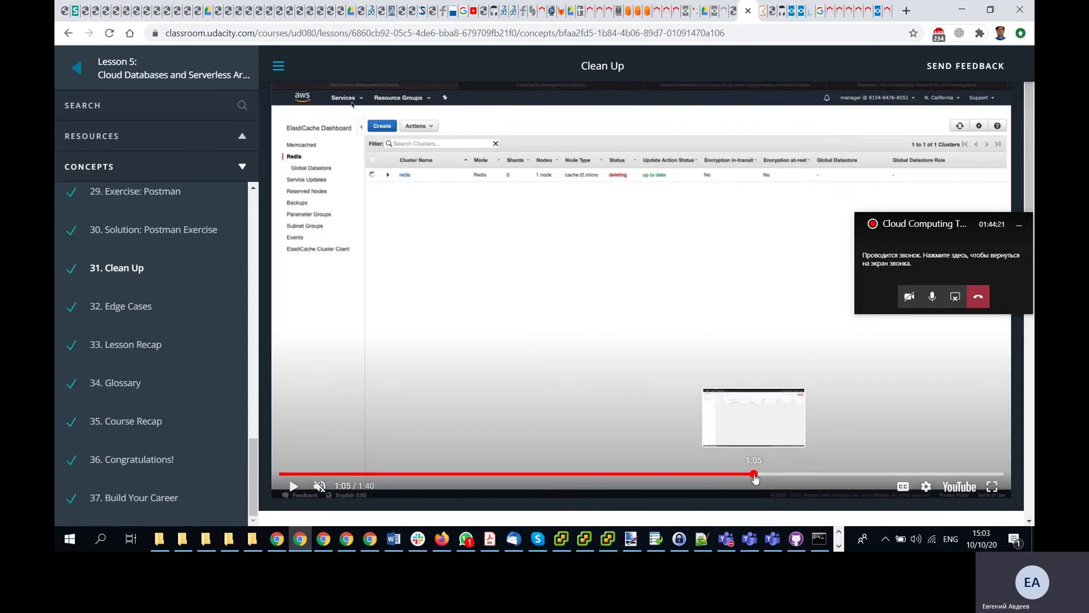
pyautogui.click(787, 475)
pyautogui.click(815, 475)
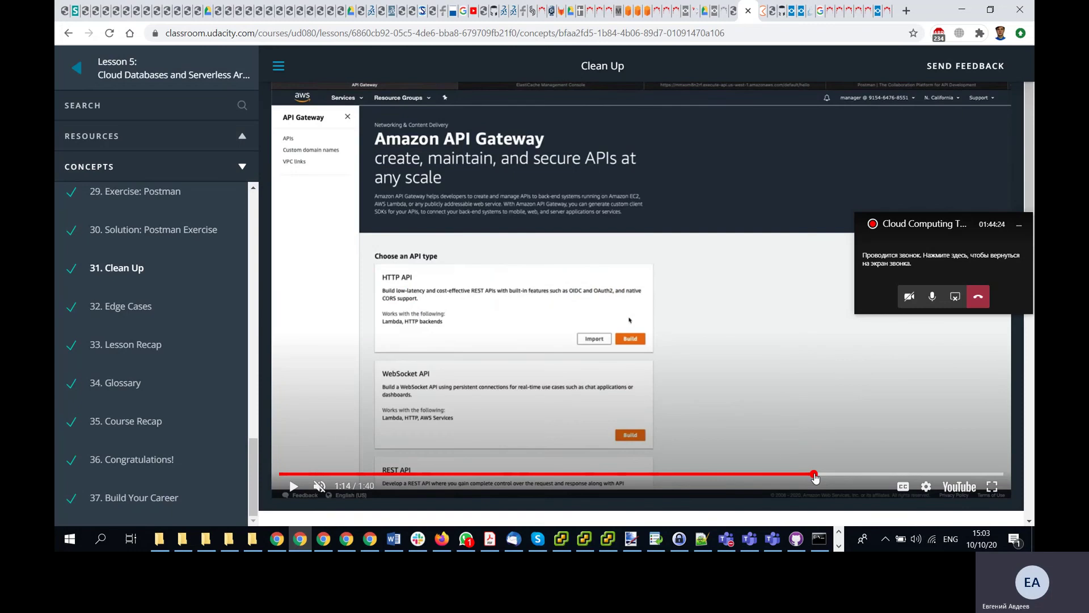
pyautogui.click(778, 475)
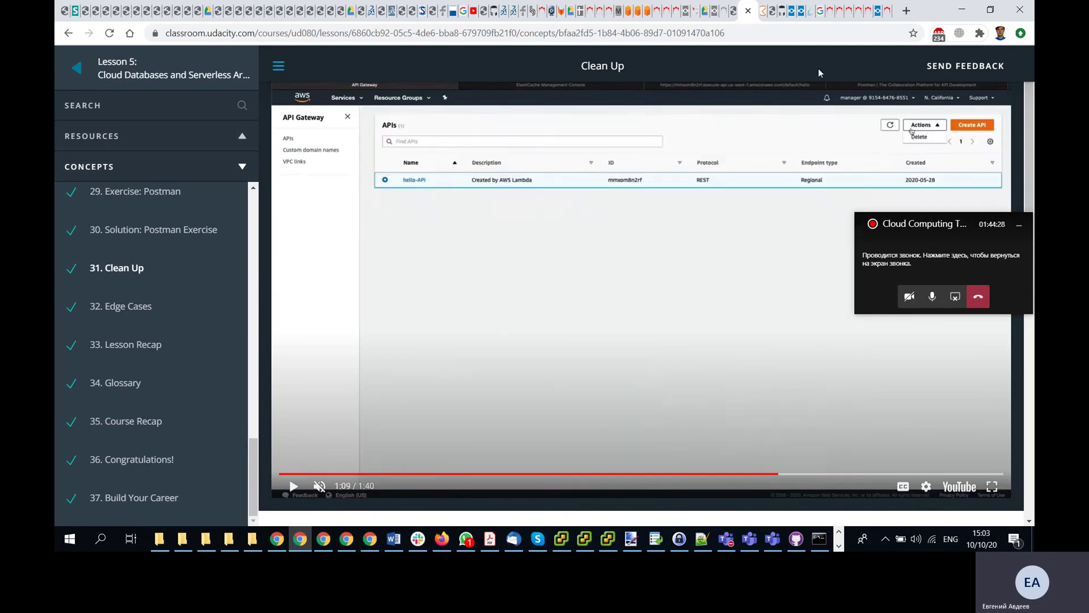
pyautogui.hotkey('alt', 'Tab')
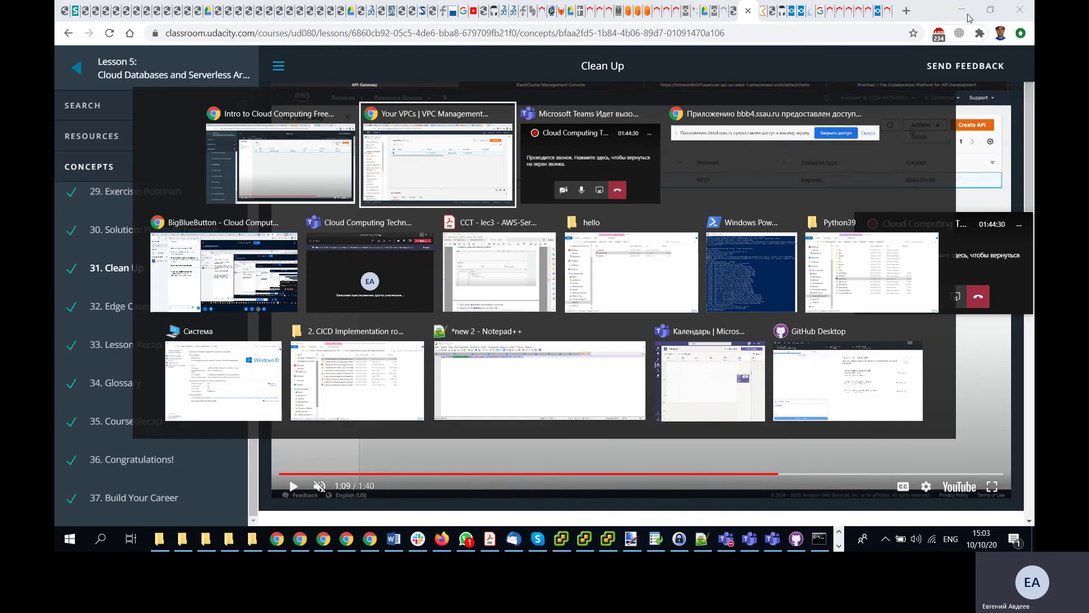
# - Open API Gateway via a 'ga' service search and confirm Ohio has no APIs
pyautogui.click(139, 58)
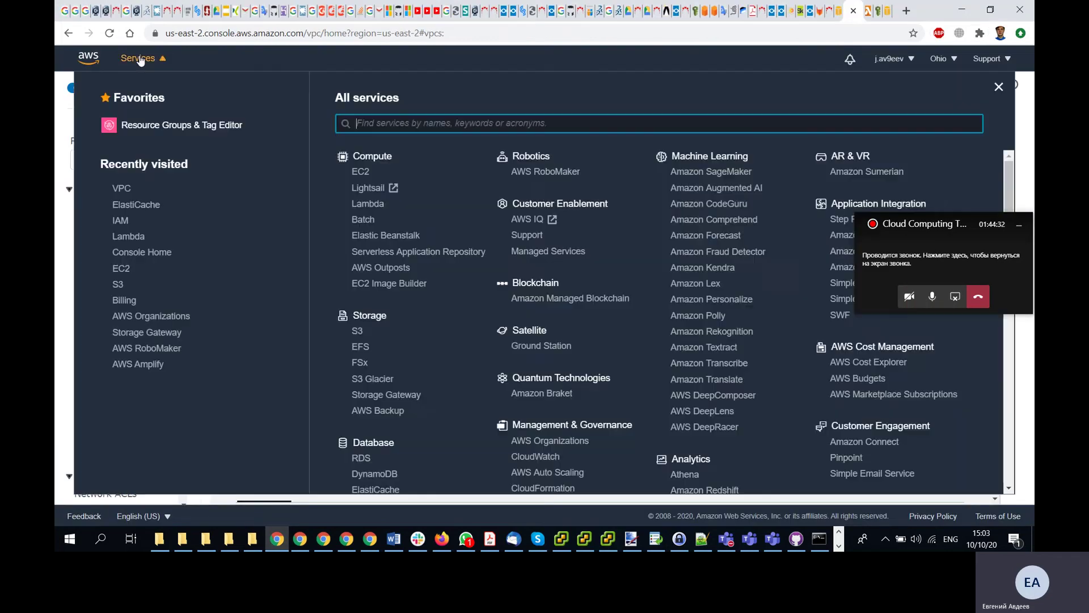
pyautogui.write('ga')
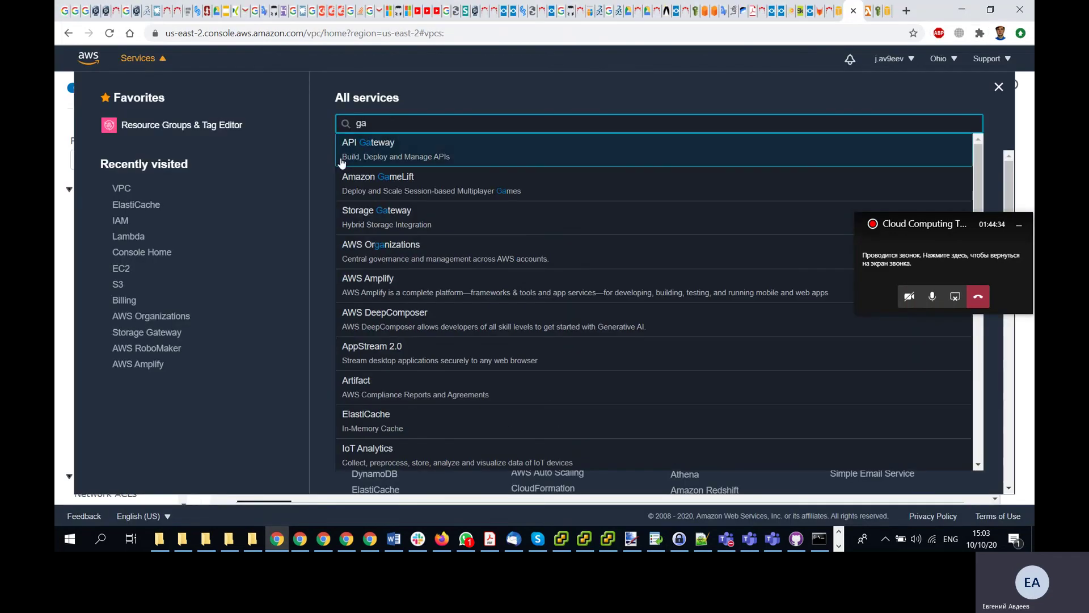
pyautogui.click(379, 146)
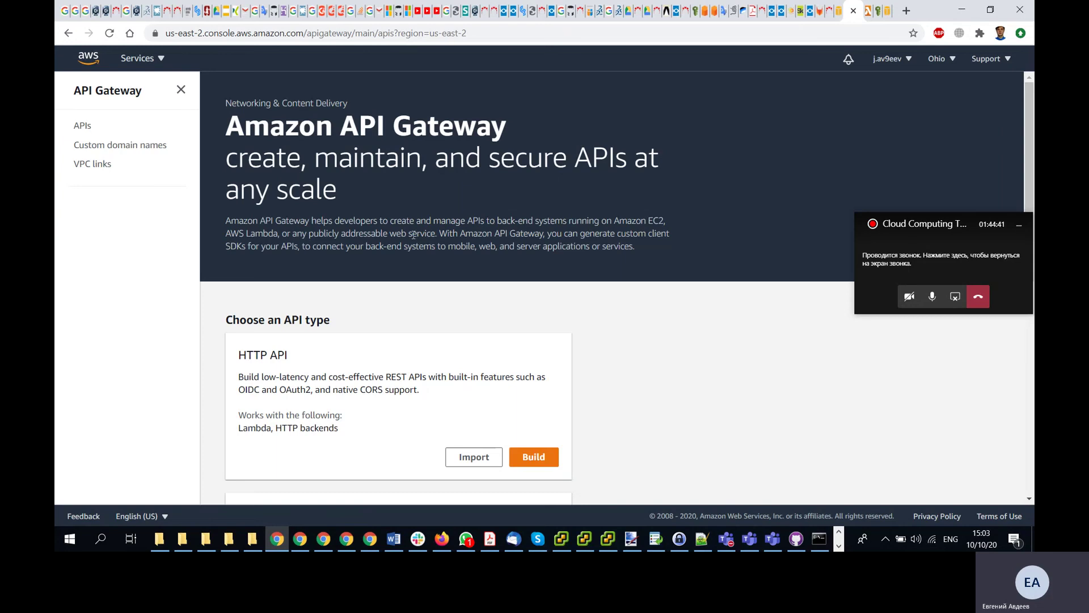
pyautogui.scroll(-8, 414, 234)
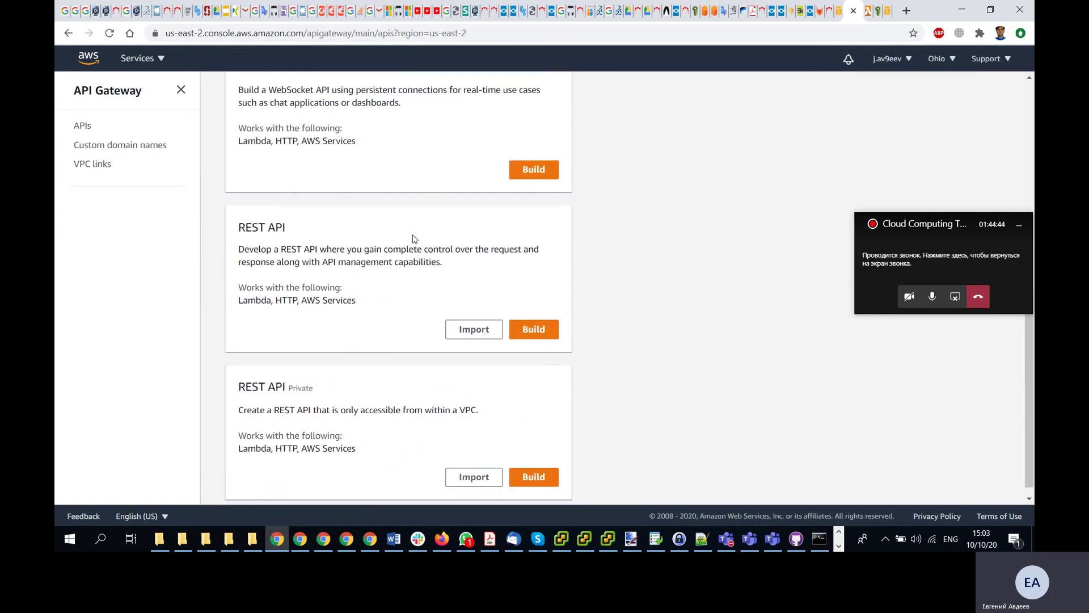
pyautogui.scroll(8, 413, 239)
pyautogui.scroll(-8, 414, 238)
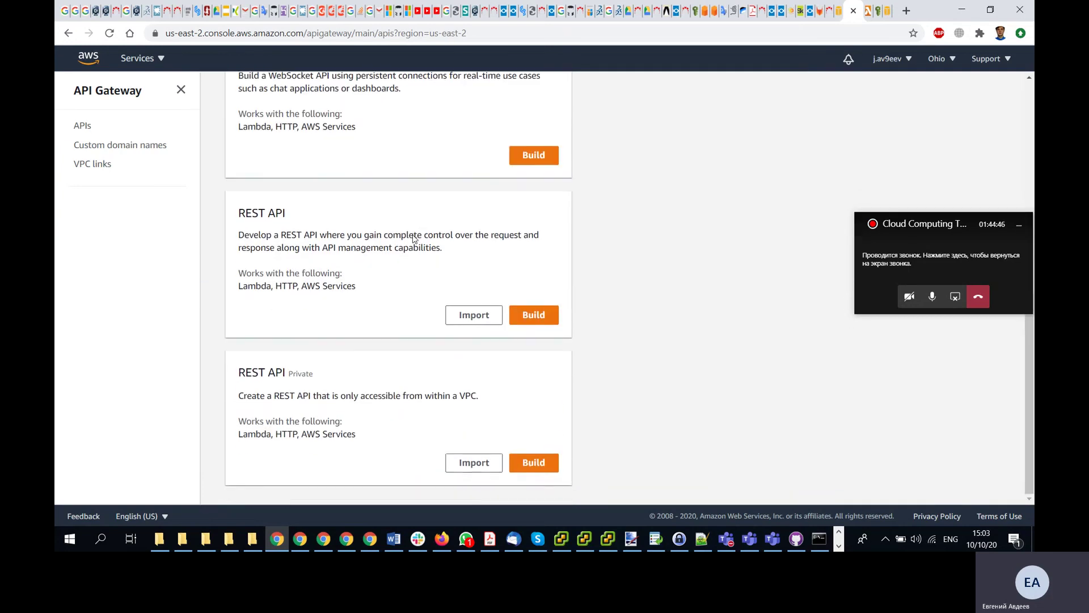
pyautogui.scroll(8, 414, 239)
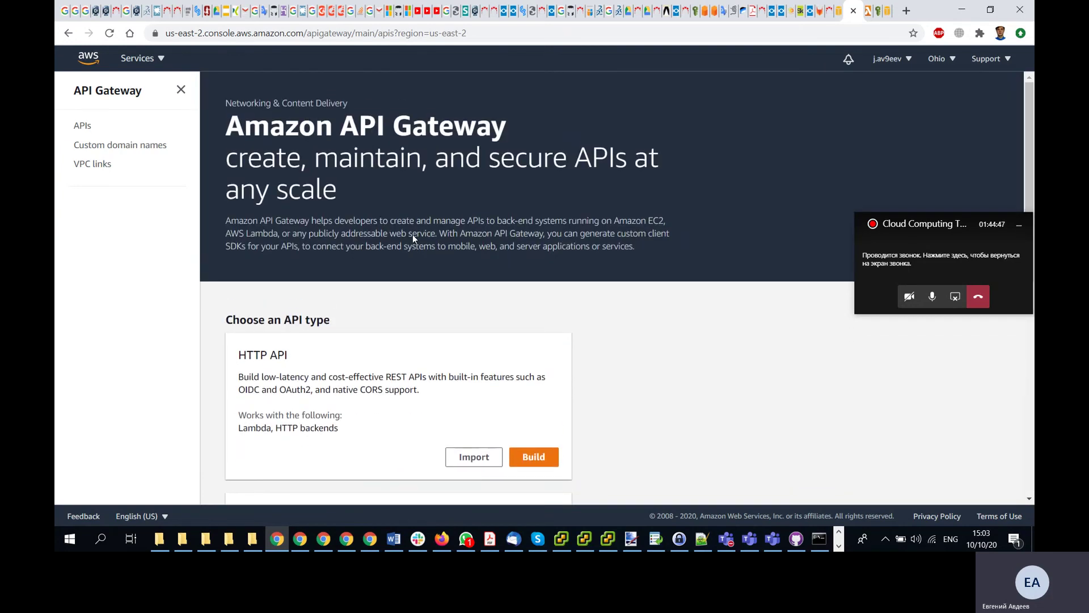
pyautogui.click(84, 127)
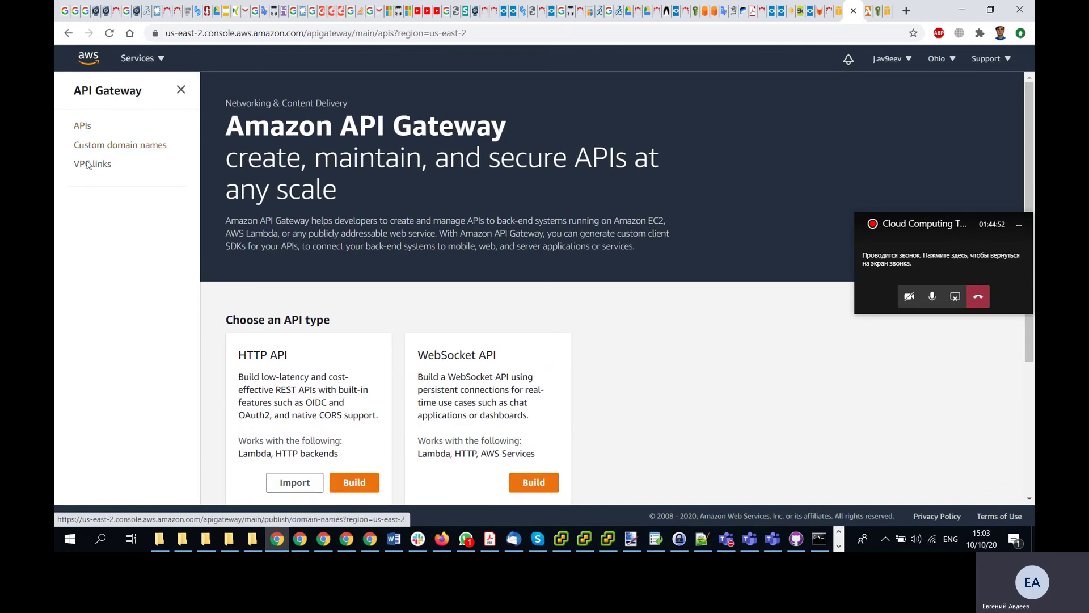
pyautogui.scroll(-4, 417, 341)
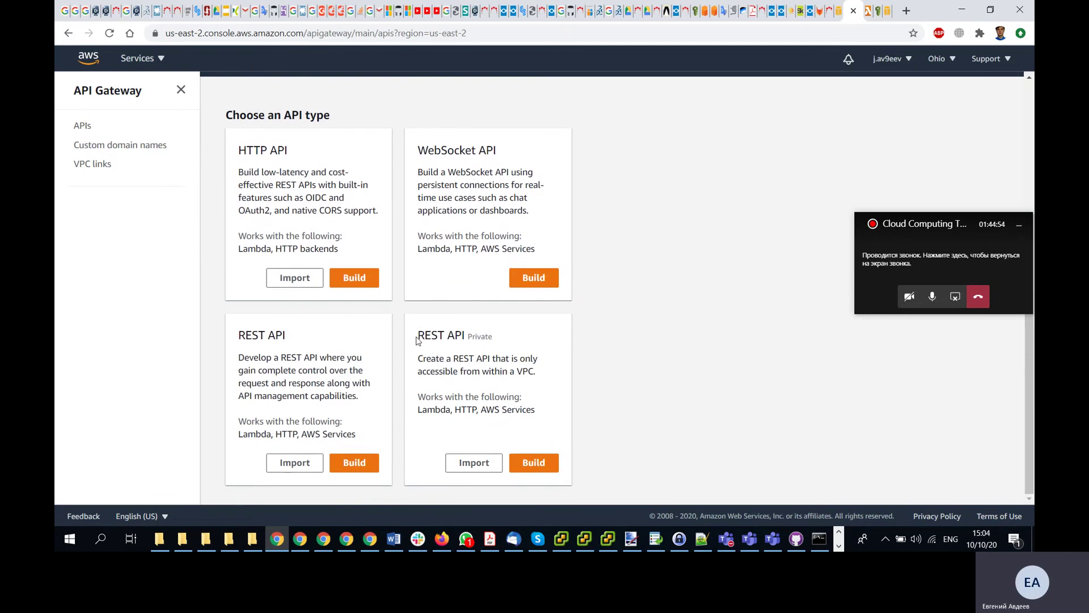
pyautogui.scroll(4, 435, 390)
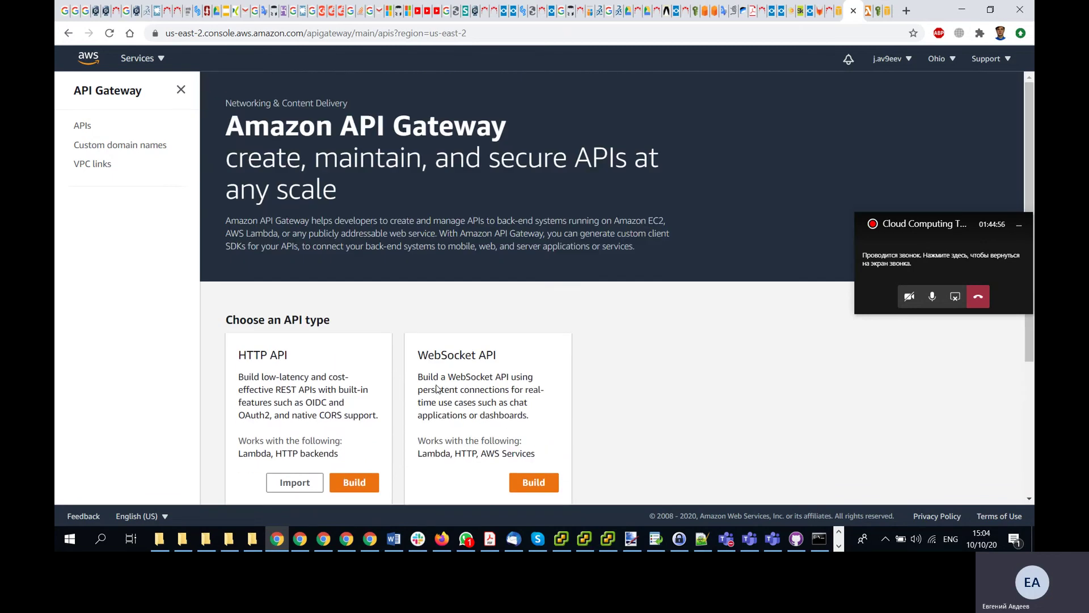
# - Open Lambda via a 'Lam' service search and view the Ohio Functions (0) list
pyautogui.click(142, 58)
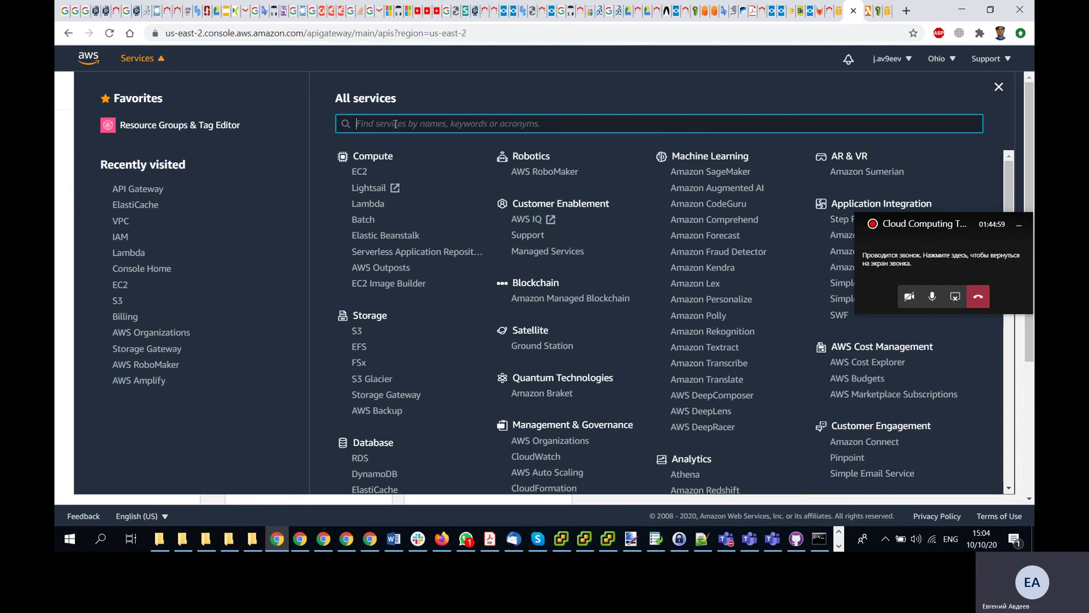
pyautogui.write('Lam')
pyautogui.click(391, 152)
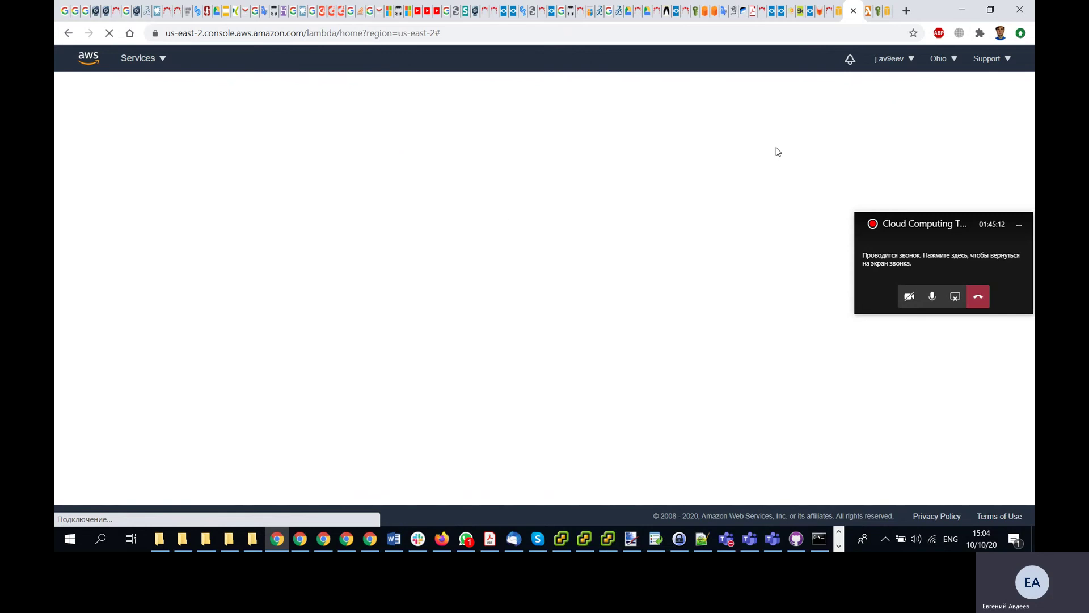
pyautogui.click(853, 10)
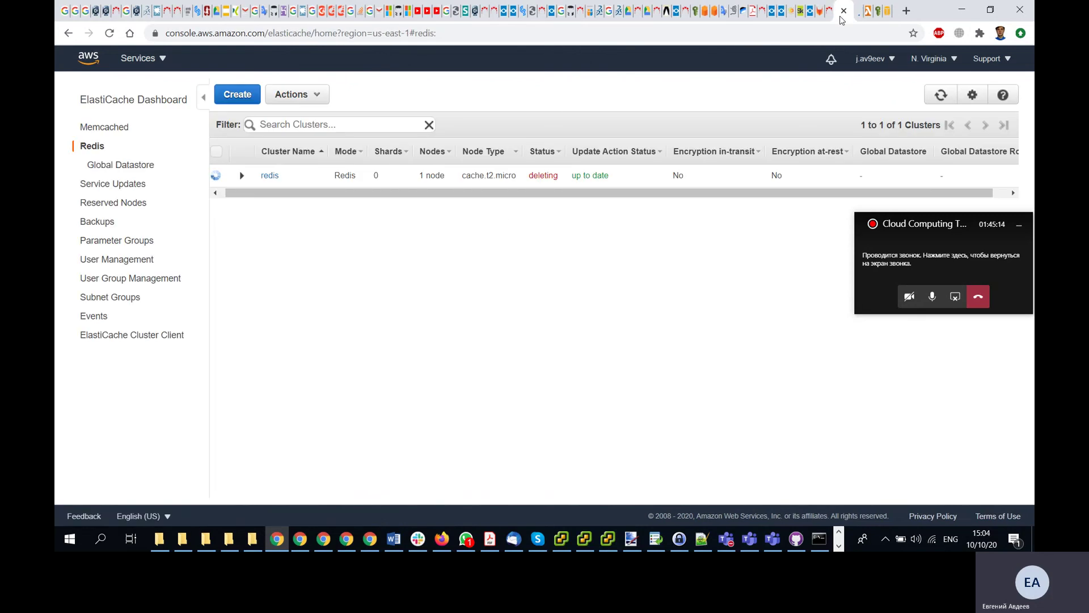
pyautogui.click(858, 11)
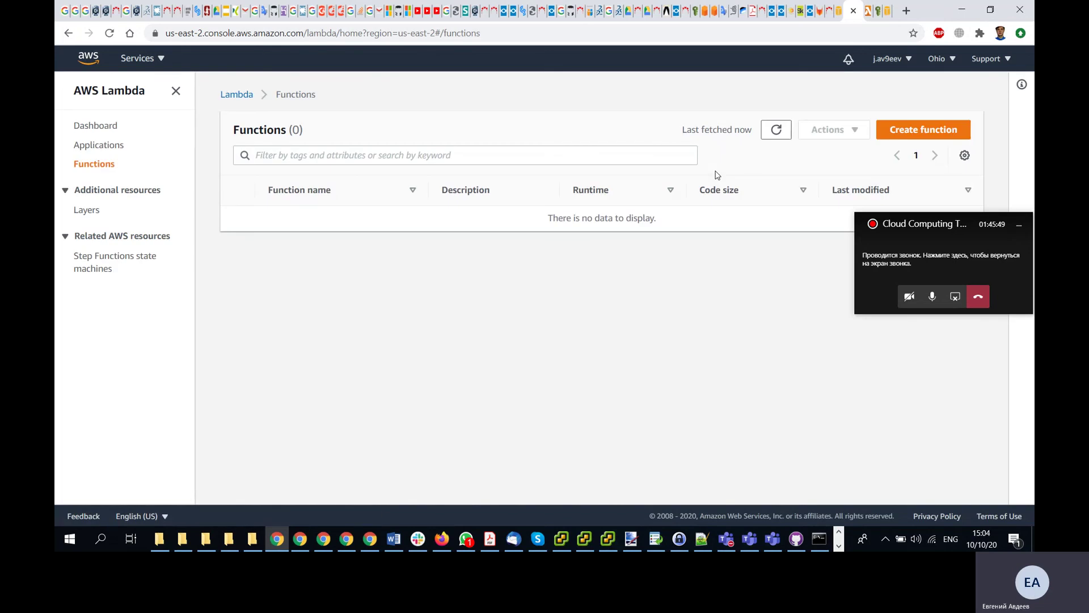
# - Look over the Ohio Lambda applications and dashboard
pyautogui.click(105, 145)
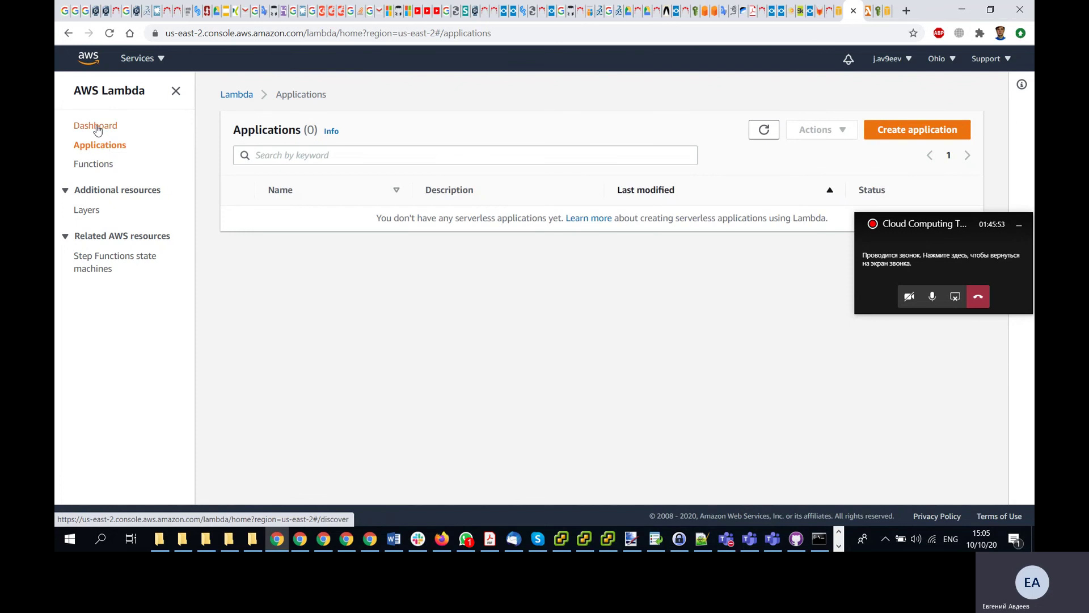
pyautogui.click(95, 126)
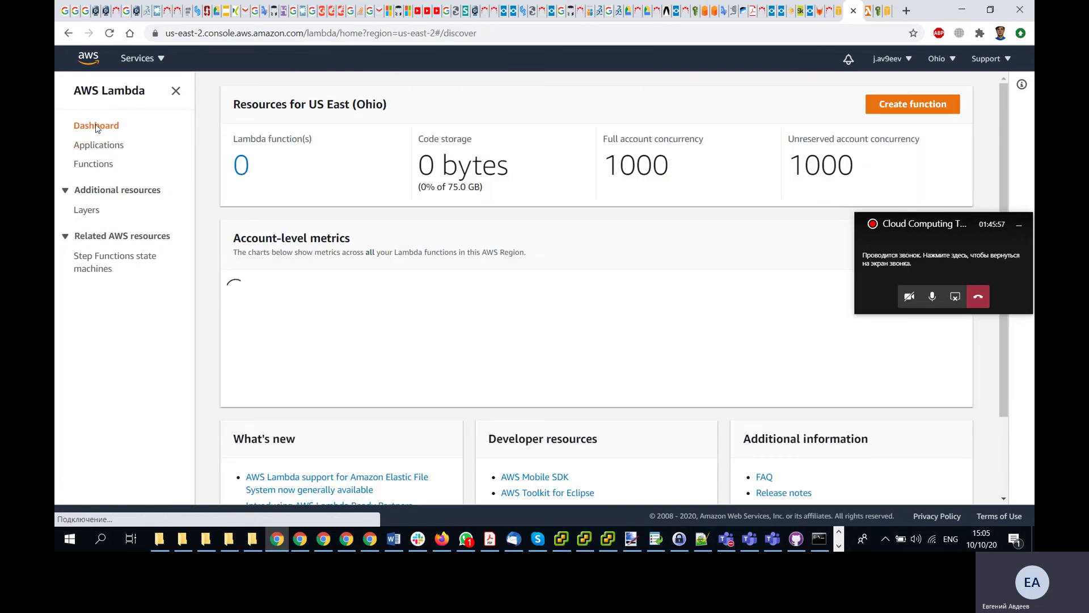
pyautogui.scroll(-2, 240, 312)
pyautogui.scroll(2, 240, 313)
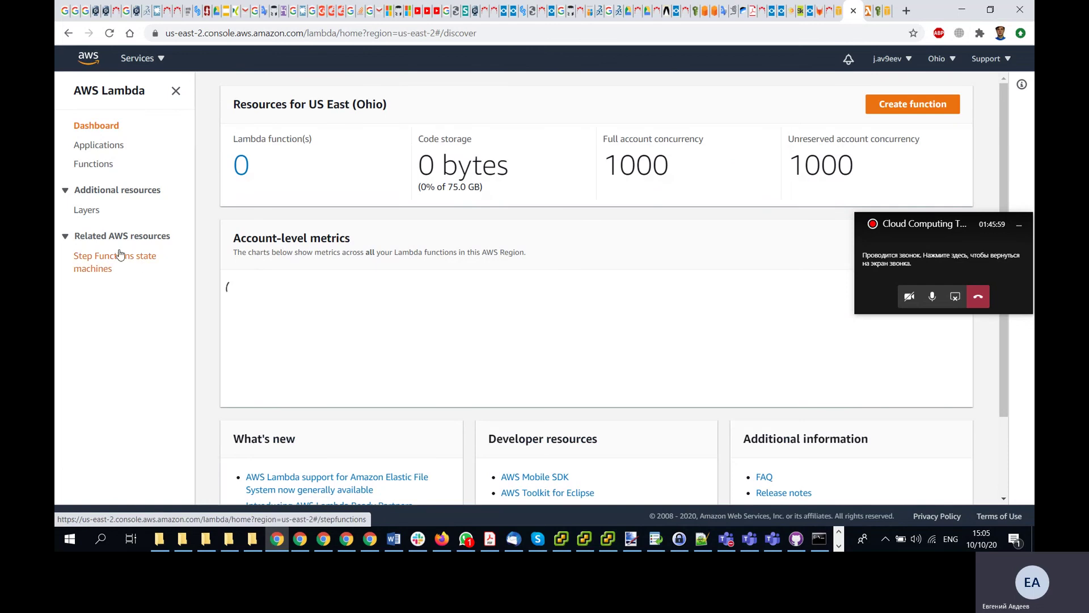
# - Switch Lambda to US East (N. Virginia) and open its Functions list showing hello
pyautogui.click(953, 60)
pyautogui.click(828, 88)
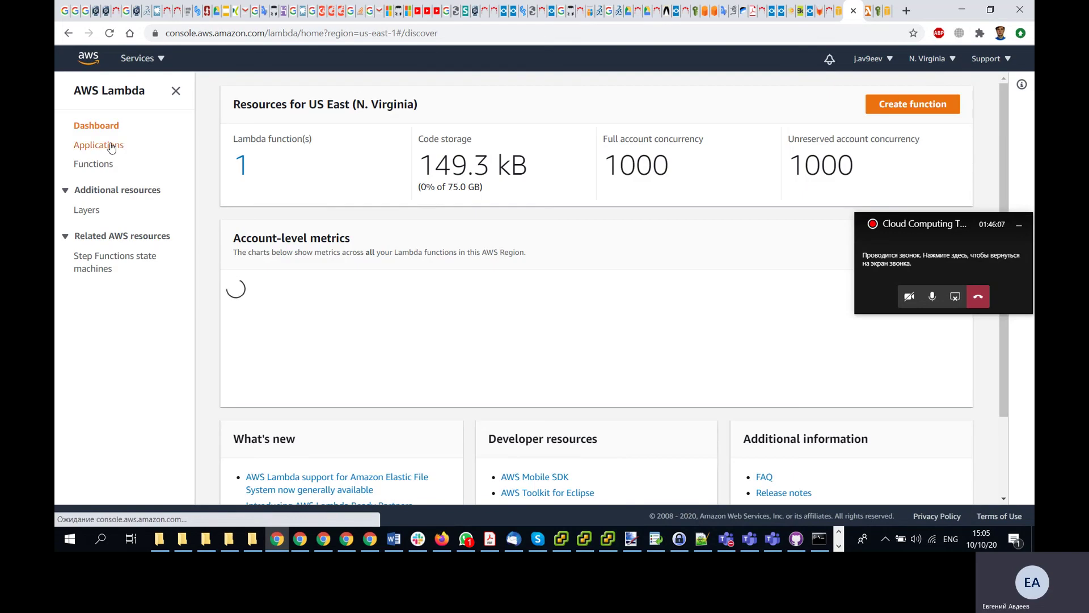
pyautogui.click(110, 146)
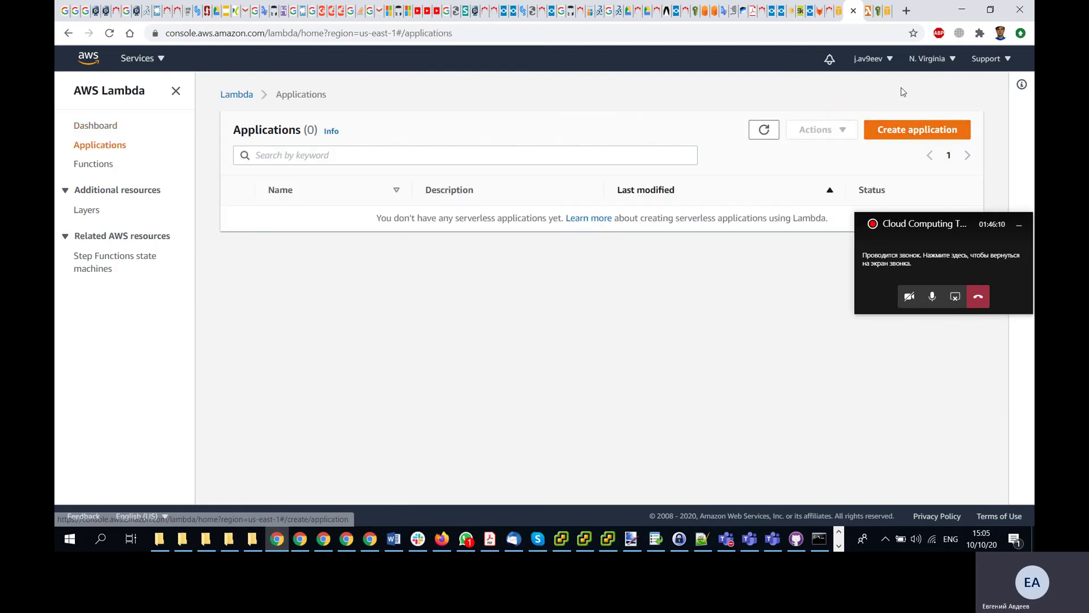
pyautogui.click(237, 96)
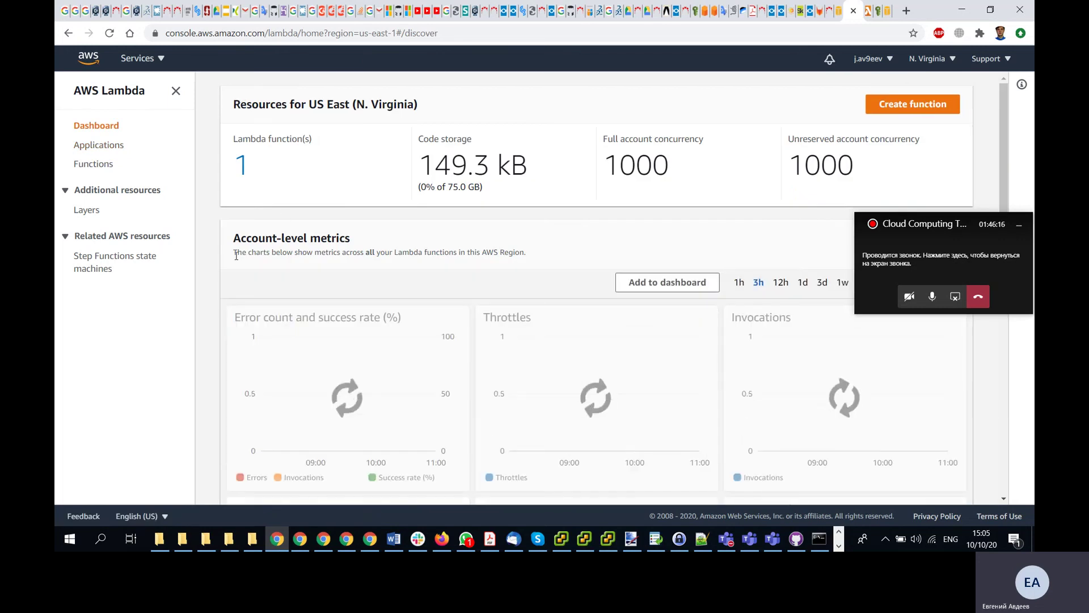
pyautogui.scroll(-7, 238, 260)
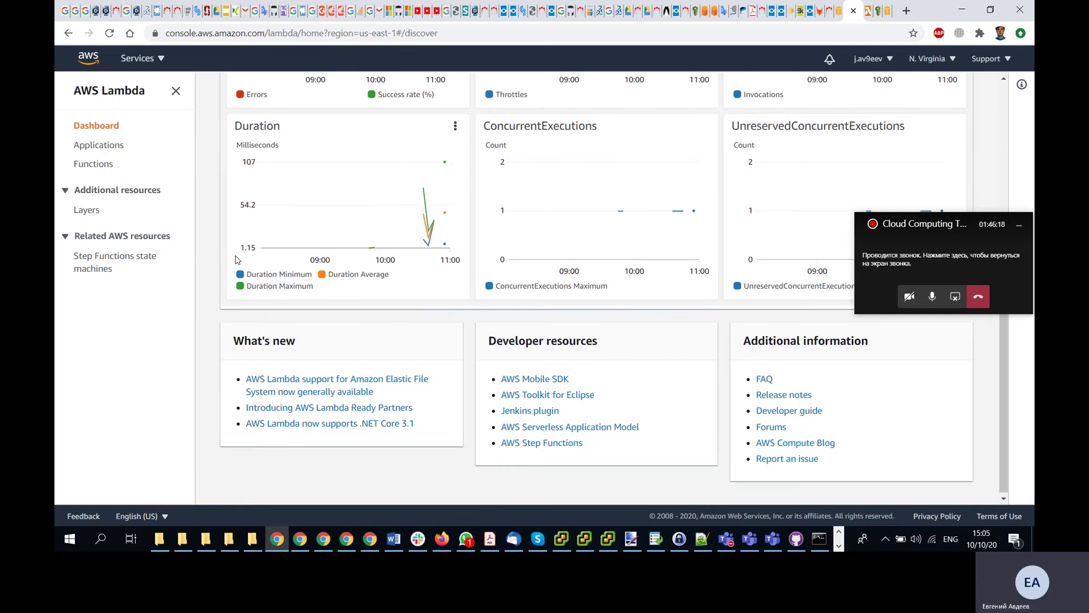
pyautogui.scroll(5, 237, 260)
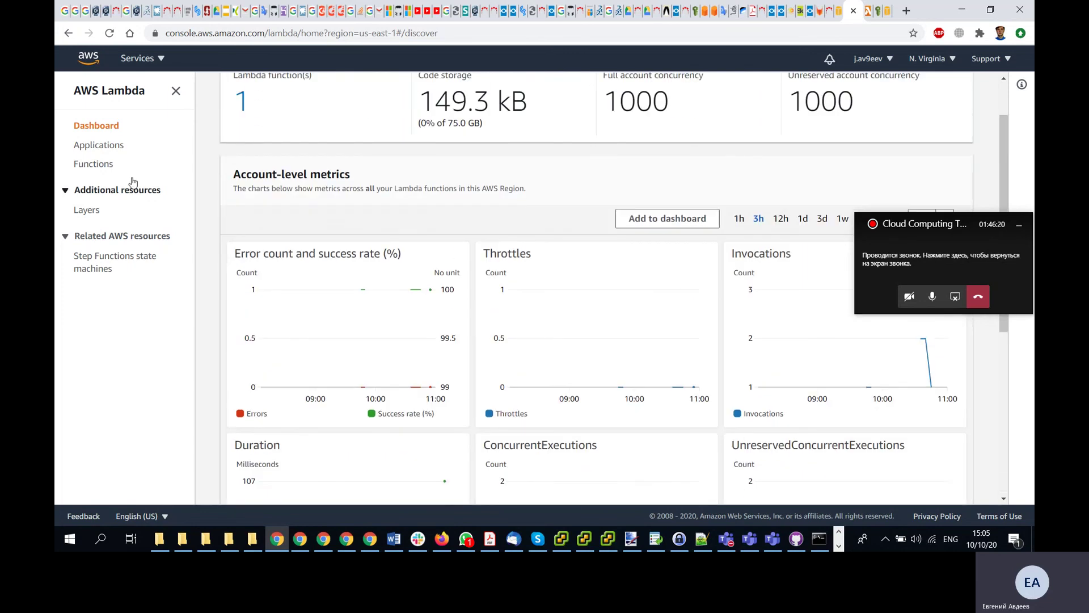
pyautogui.click(98, 164)
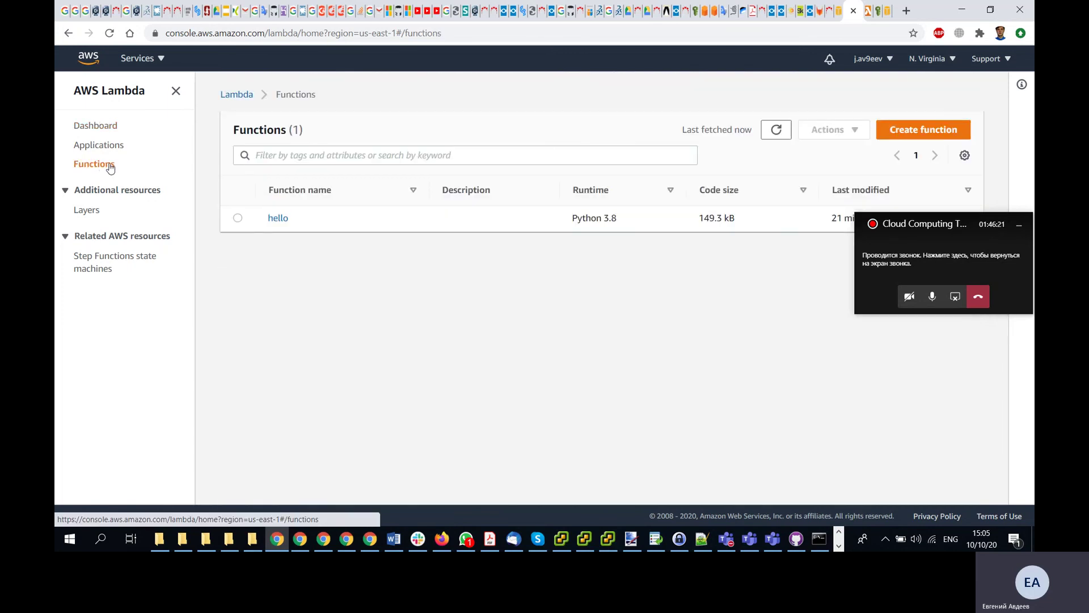
# - Delete the hello Lambda function in N. Virginia
pyautogui.click(238, 219)
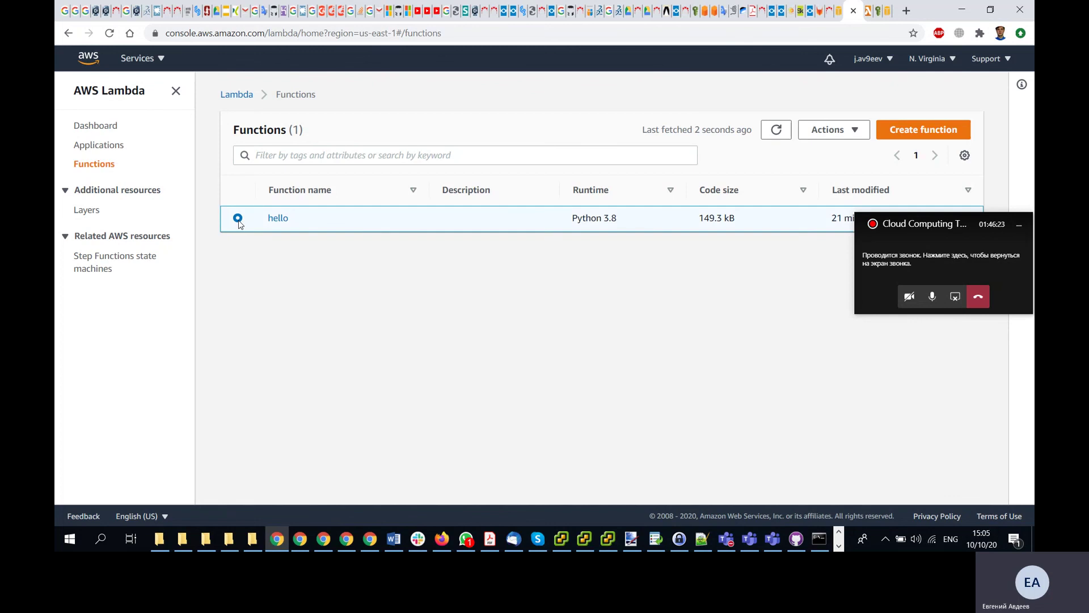
pyautogui.click(854, 131)
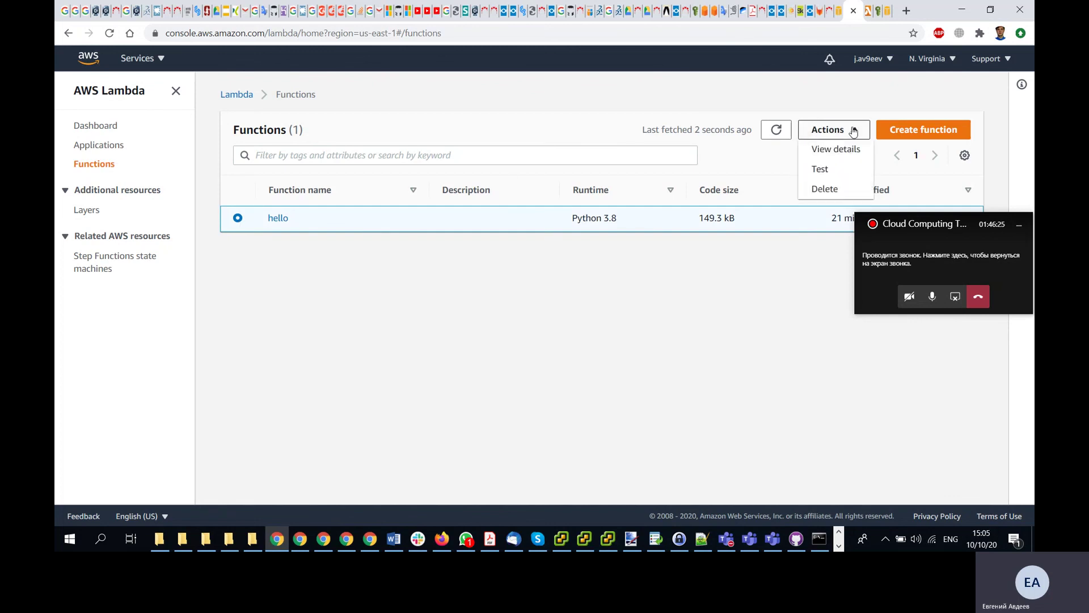
pyautogui.click(826, 189)
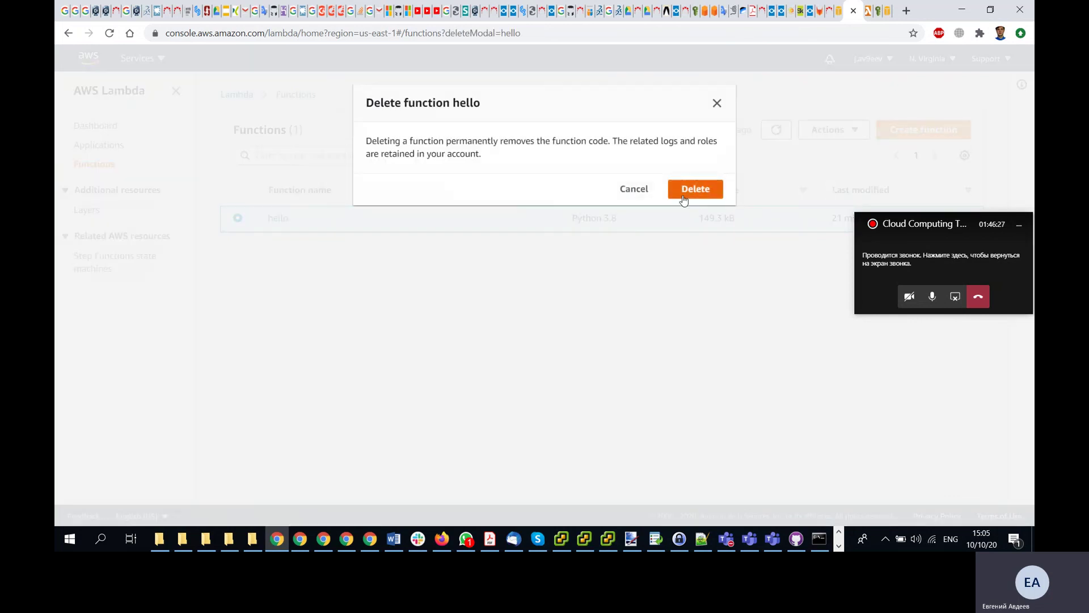
pyautogui.click(684, 195)
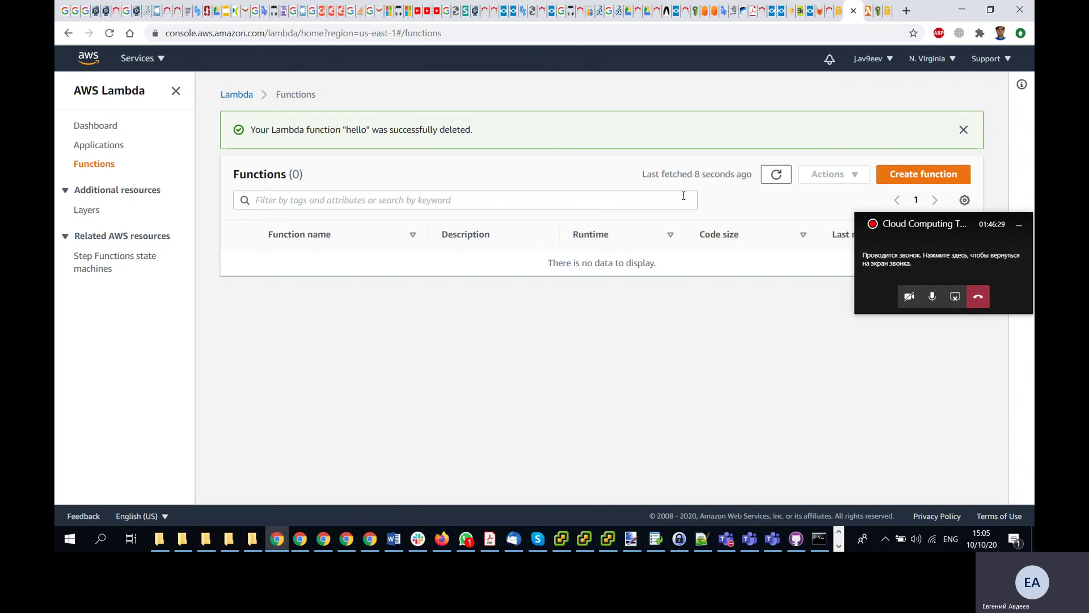
# - Switch to Ohio, check its Lambda dashboard shows 0 functions, then bring up the Udacity video
pyautogui.click(933, 60)
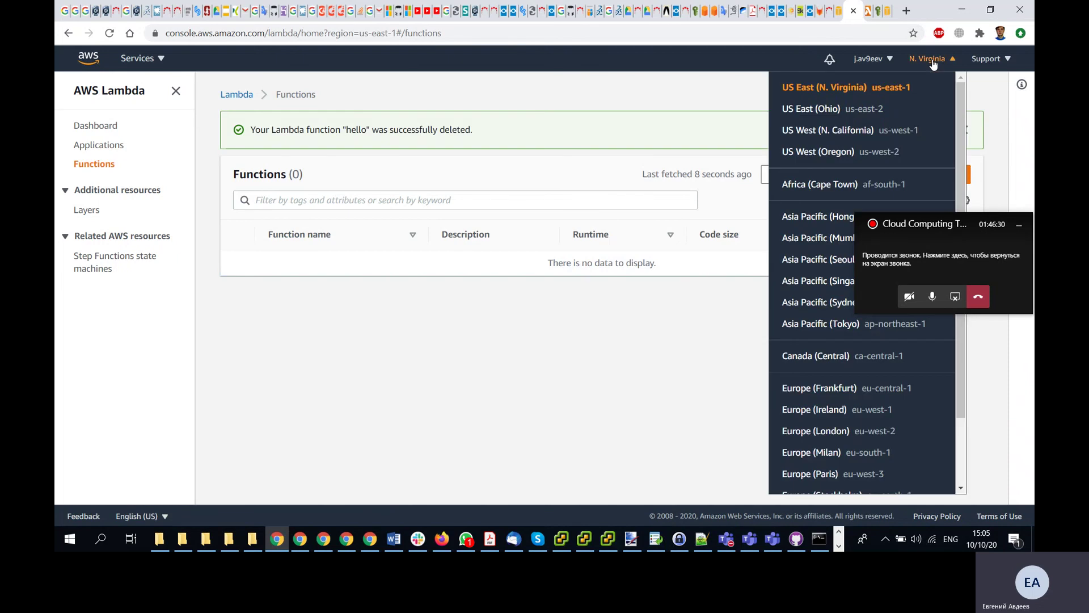
pyautogui.click(827, 109)
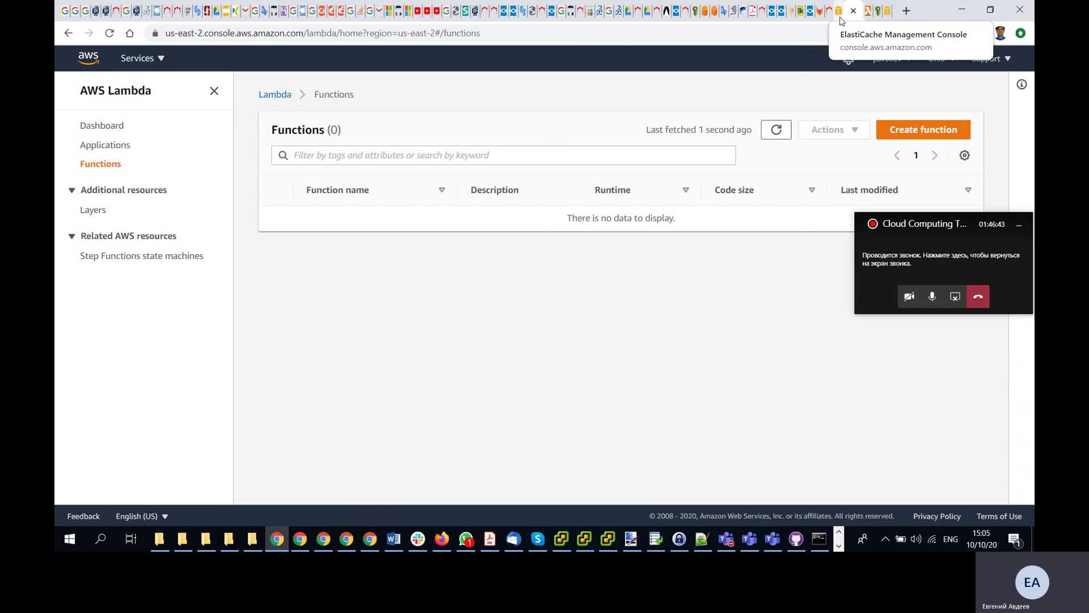
pyautogui.click(274, 96)
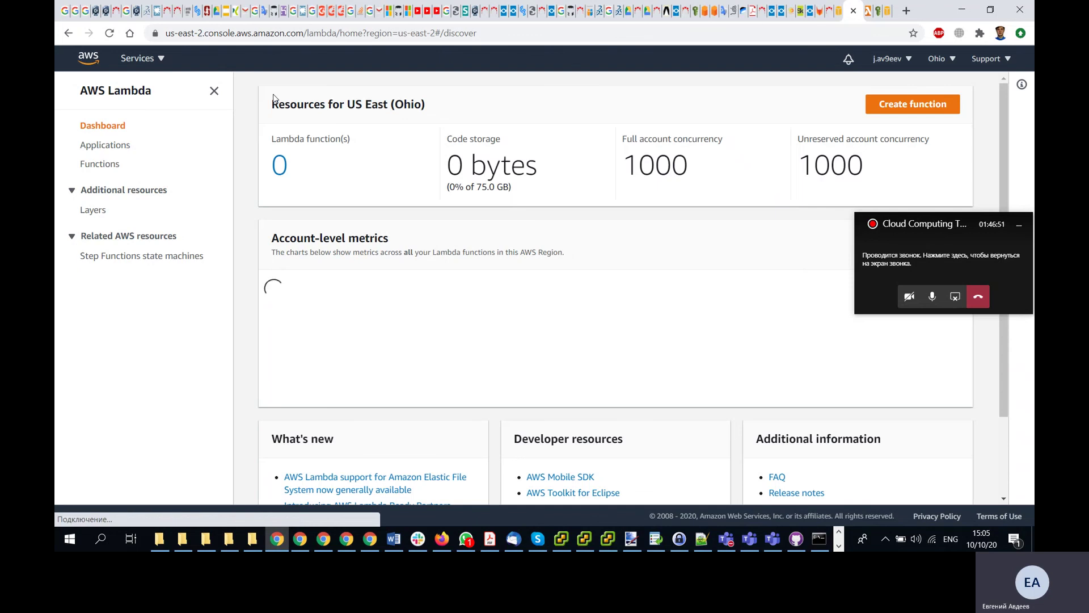
pyautogui.click(300, 539)
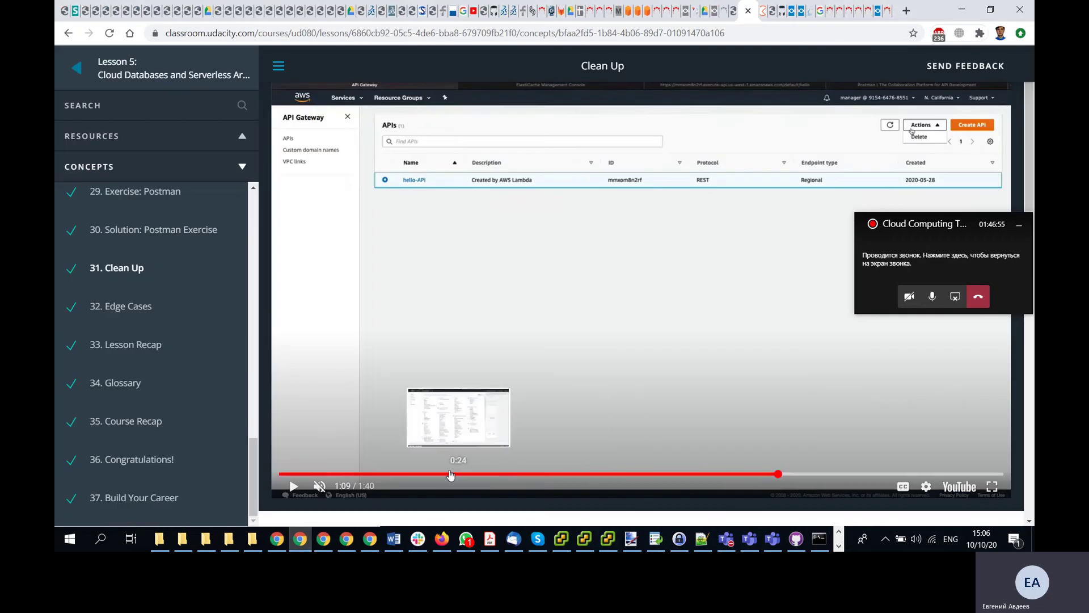
# - Scrub the Clean Up video through the Redis cluster and hello-API deletions, then move to another browser window
pyautogui.click(425, 474)
pyautogui.click(474, 474)
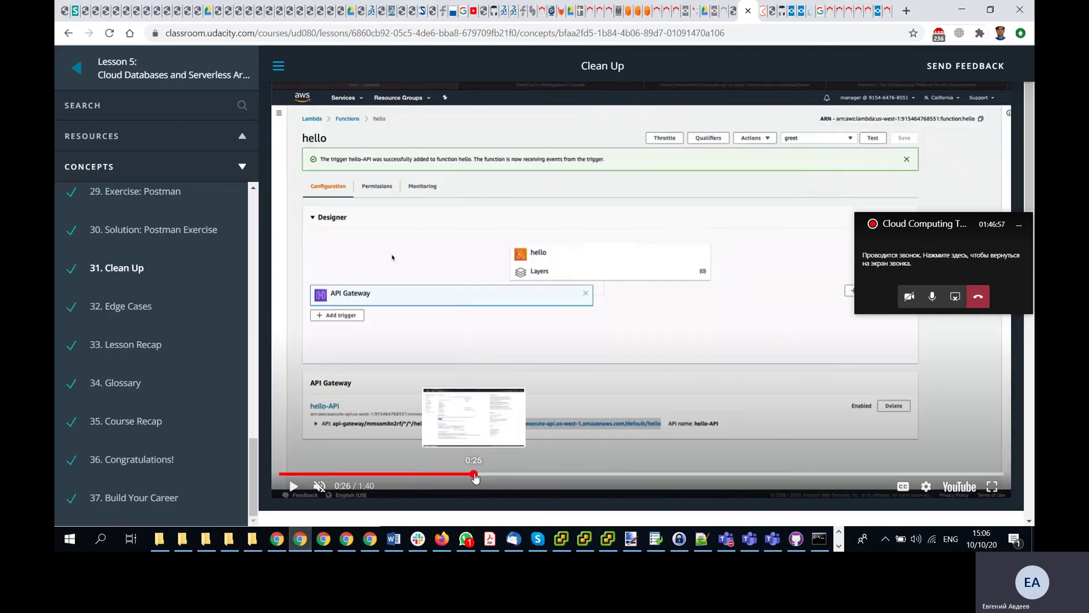
pyautogui.click(509, 474)
pyautogui.click(539, 474)
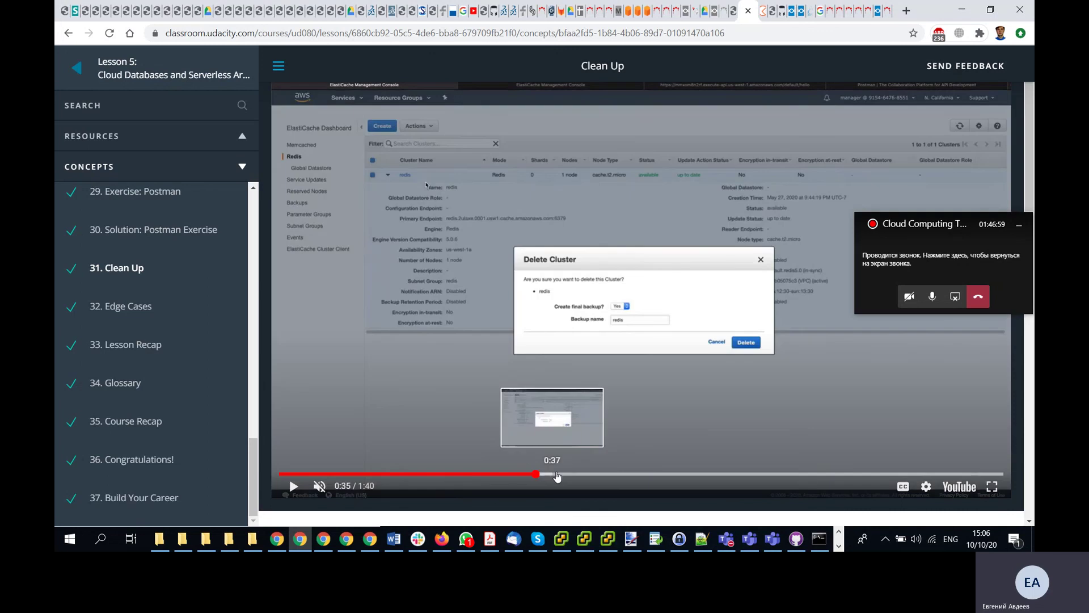
pyautogui.click(567, 474)
pyautogui.click(603, 474)
pyautogui.click(645, 474)
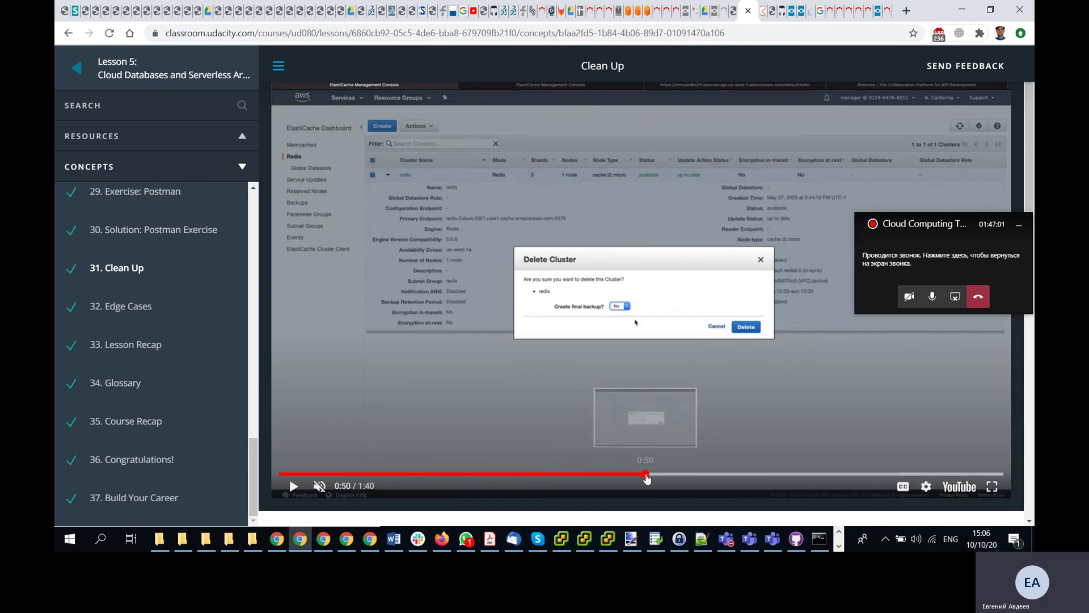
pyautogui.click(681, 475)
pyautogui.click(714, 475)
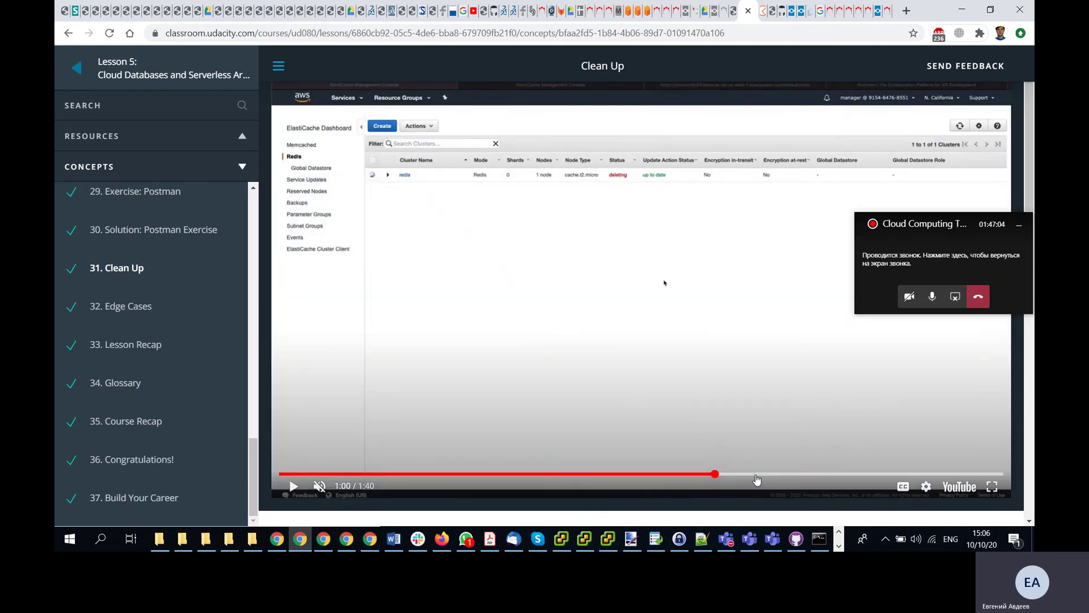
pyautogui.click(755, 475)
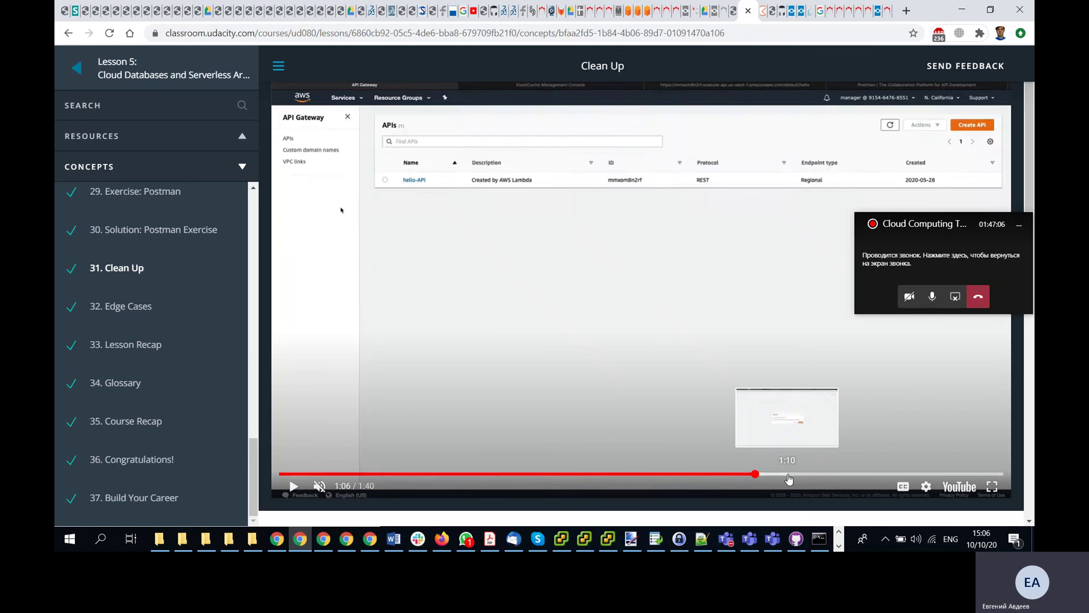
pyautogui.click(788, 475)
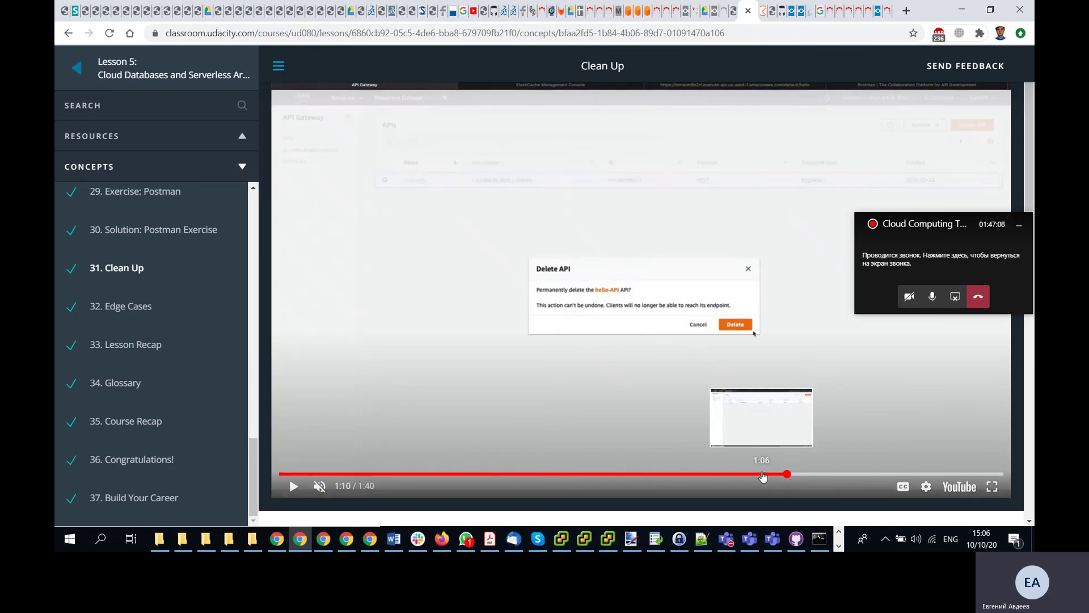
pyautogui.click(763, 475)
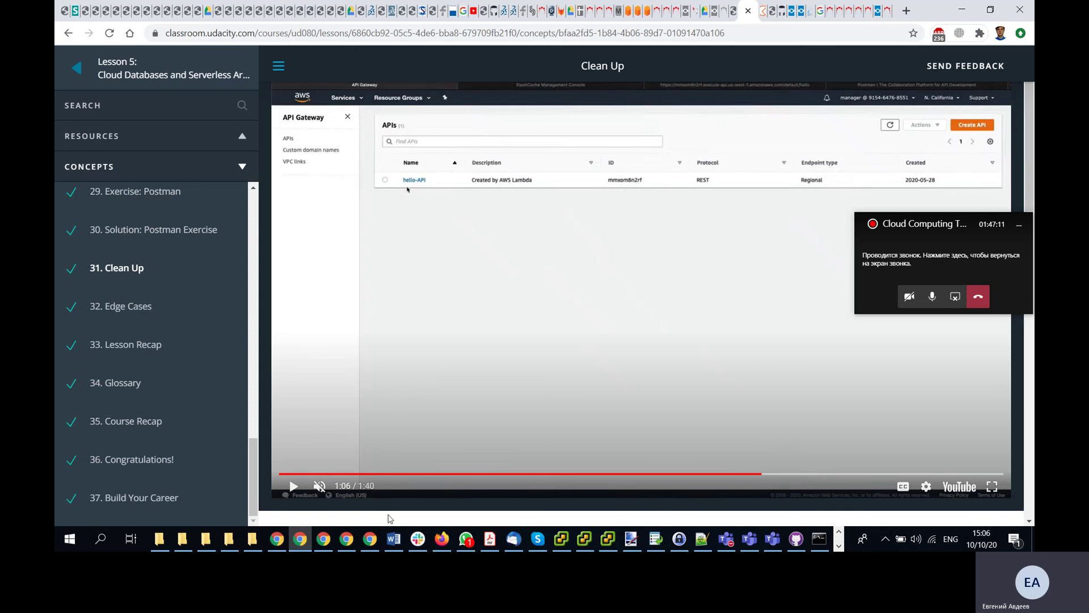
pyautogui.click(324, 539)
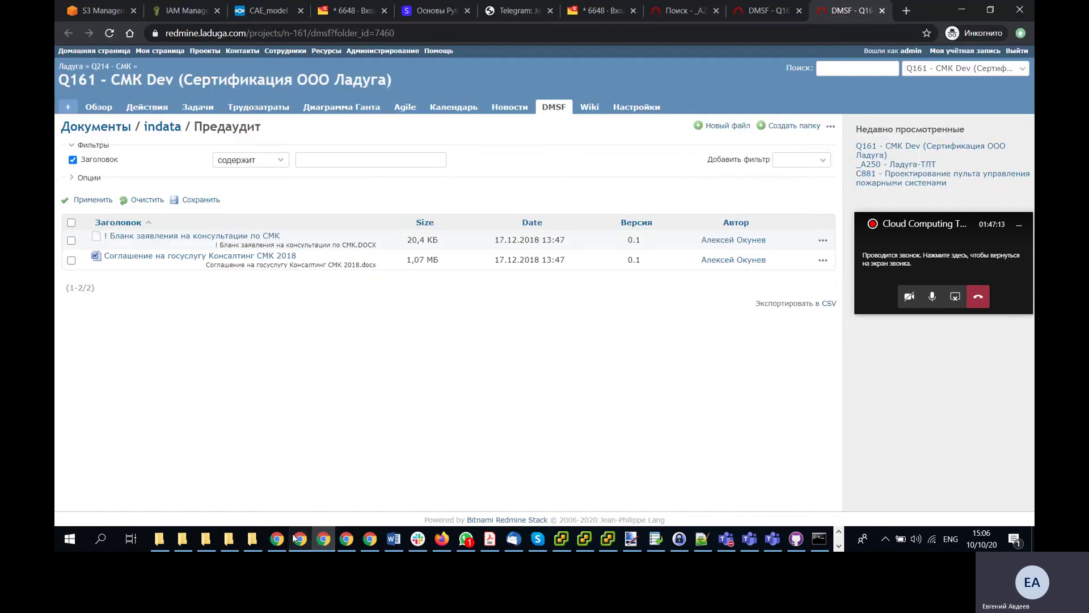
# - Bring the Lambda console window forward and open API Gateway by searching Services for 'api'
pyautogui.click(295, 538)
pyautogui.click(347, 540)
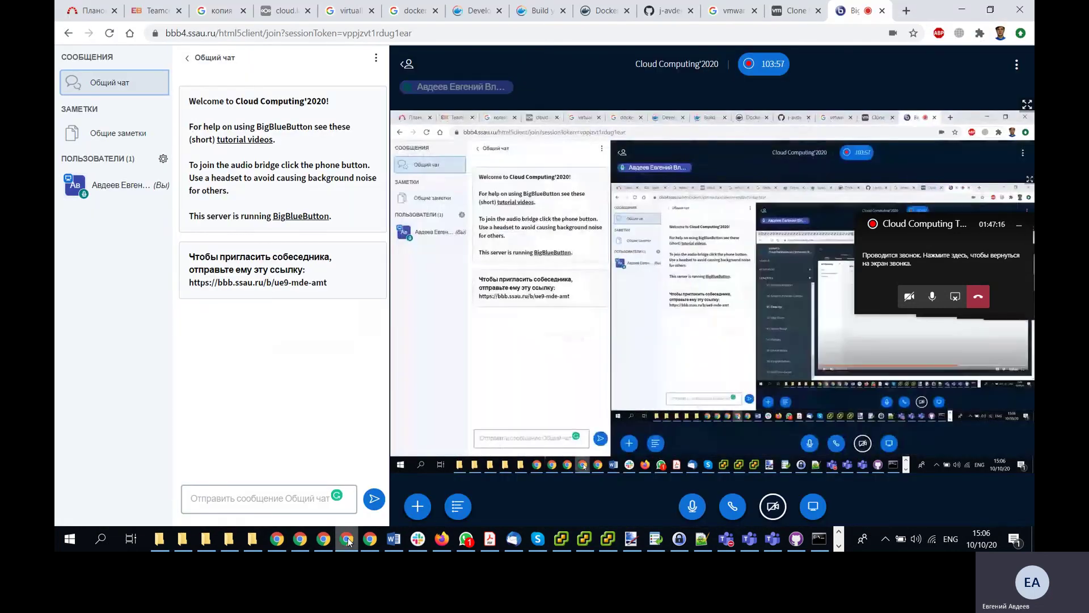
pyautogui.click(279, 539)
pyautogui.hotkey('alt', 'Tab')
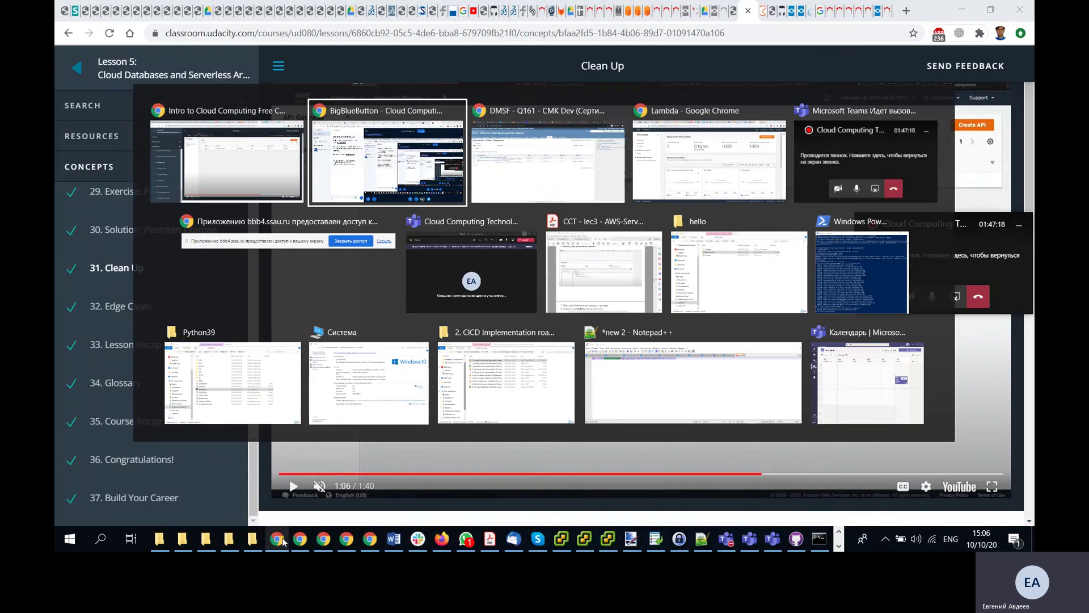
pyautogui.click(693, 166)
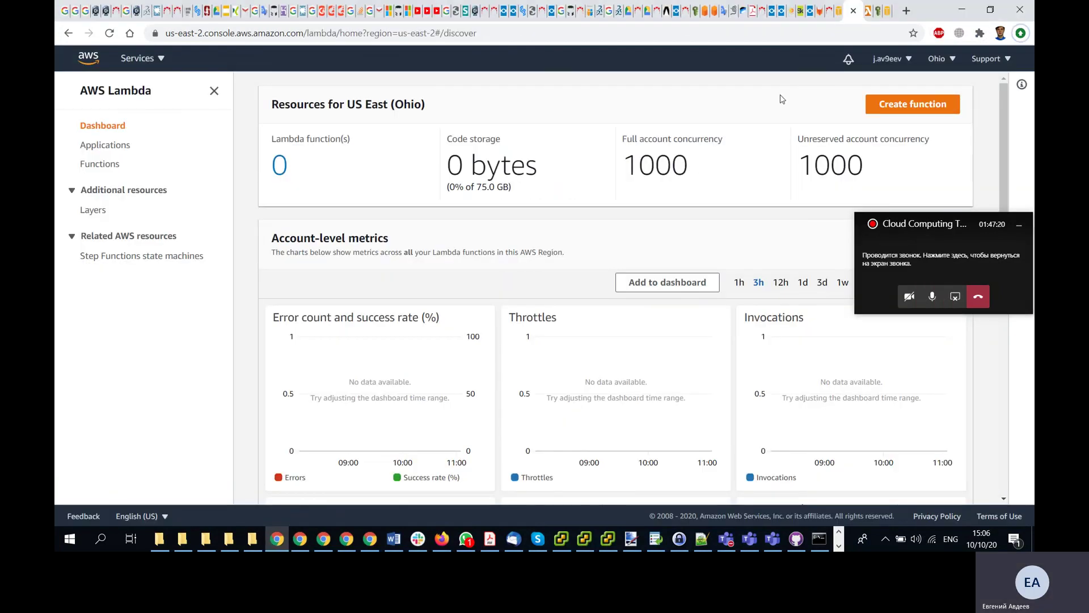
pyautogui.click(154, 59)
pyautogui.write('api')
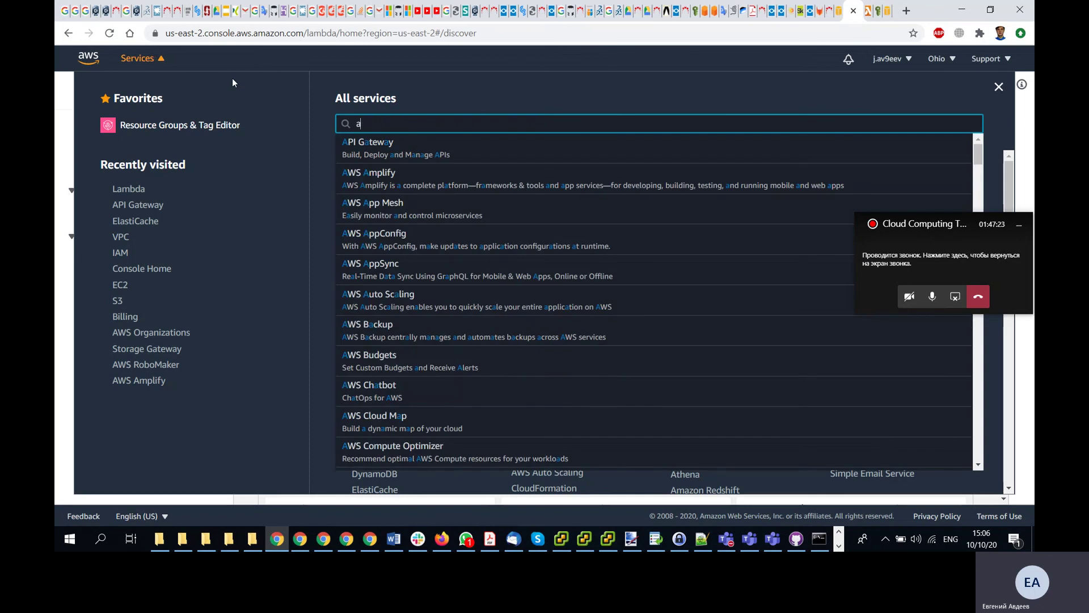
pyautogui.click(418, 156)
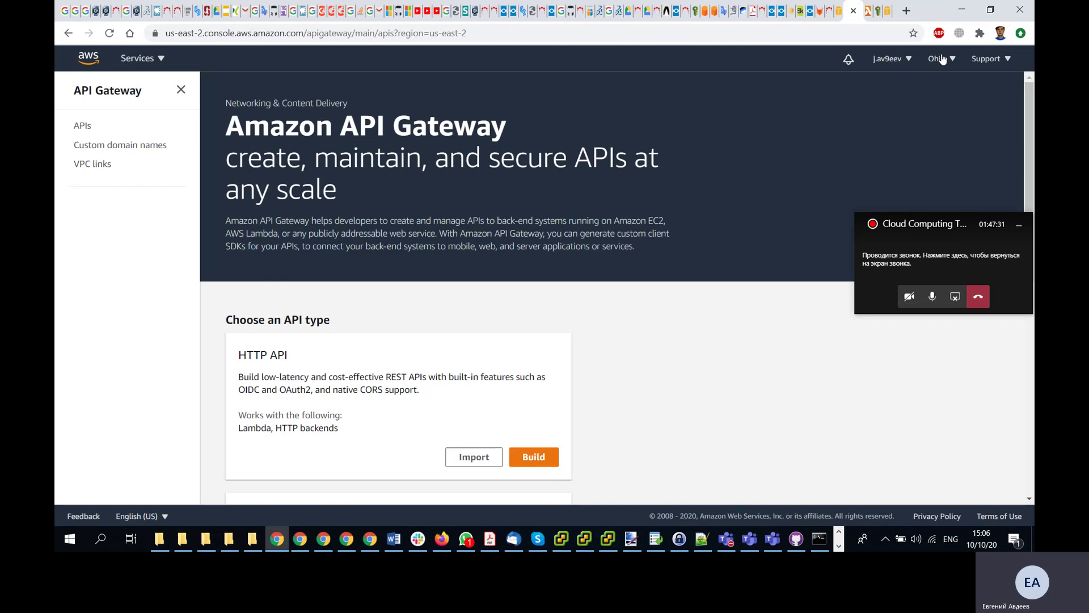
# - Switch to US East (N. Virginia) and delete hello-API through Actions > Delete
pyautogui.click(937, 59)
pyautogui.click(832, 89)
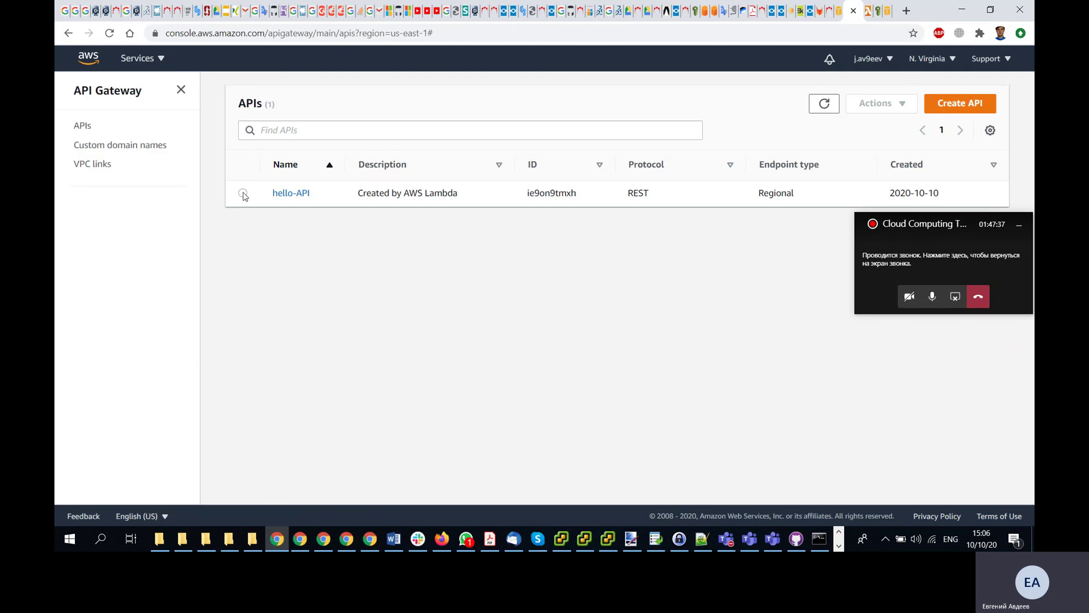
pyautogui.click(242, 193)
pyautogui.click(885, 107)
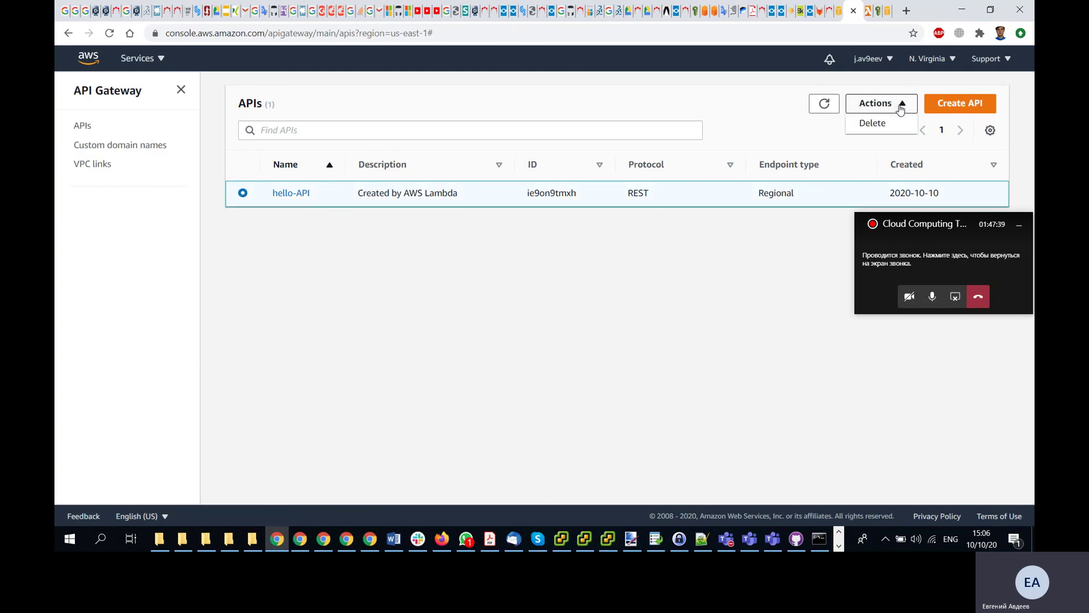
pyautogui.click(874, 123)
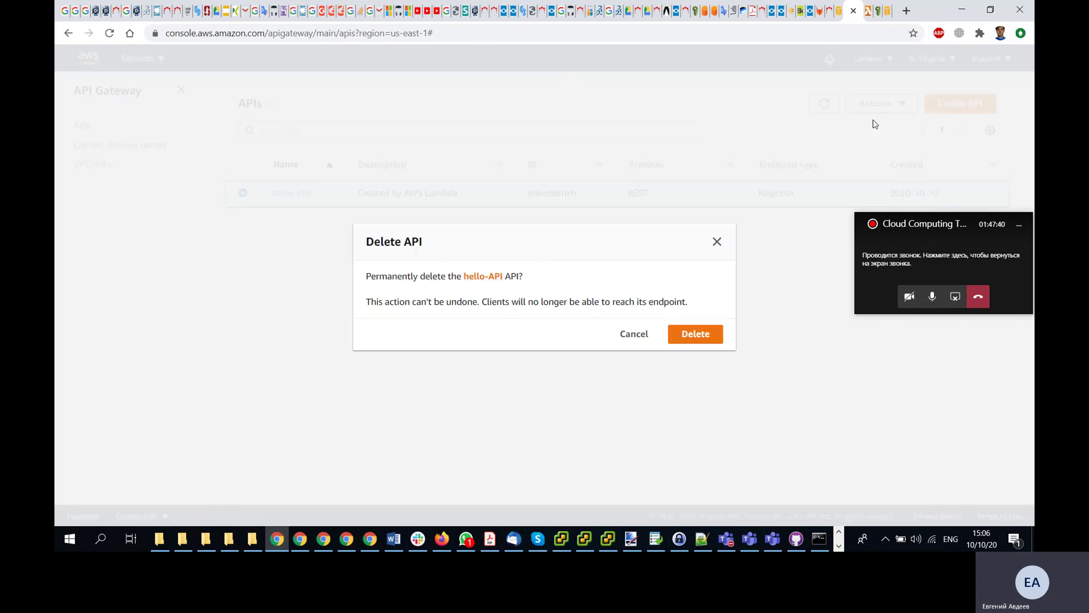
pyautogui.click(694, 334)
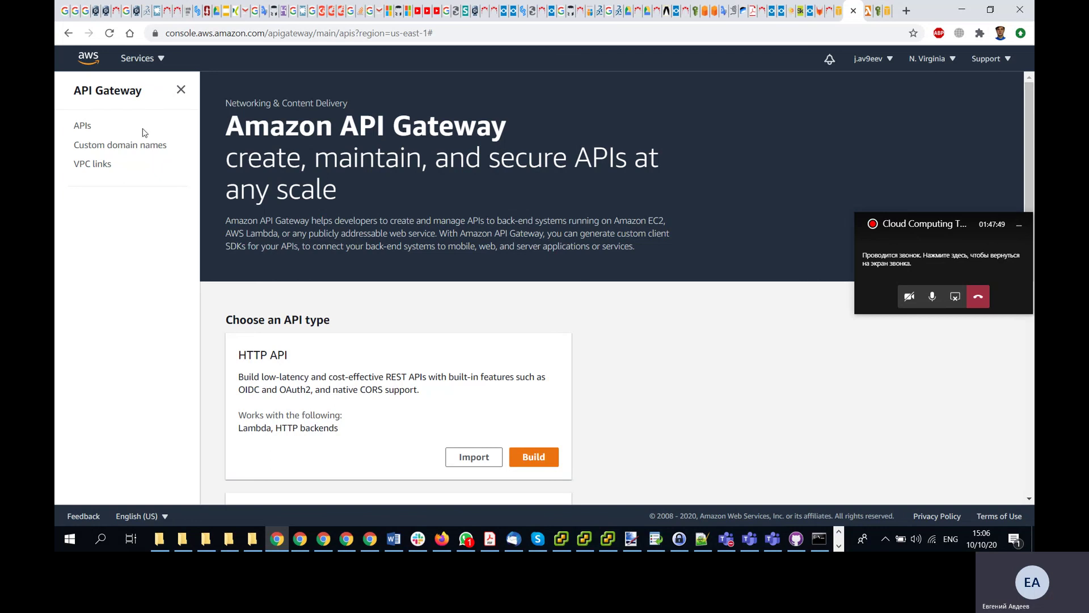
# - Search Services for 'VPC', replacing 'red', and open the Your VPCs list
pyautogui.click(151, 58)
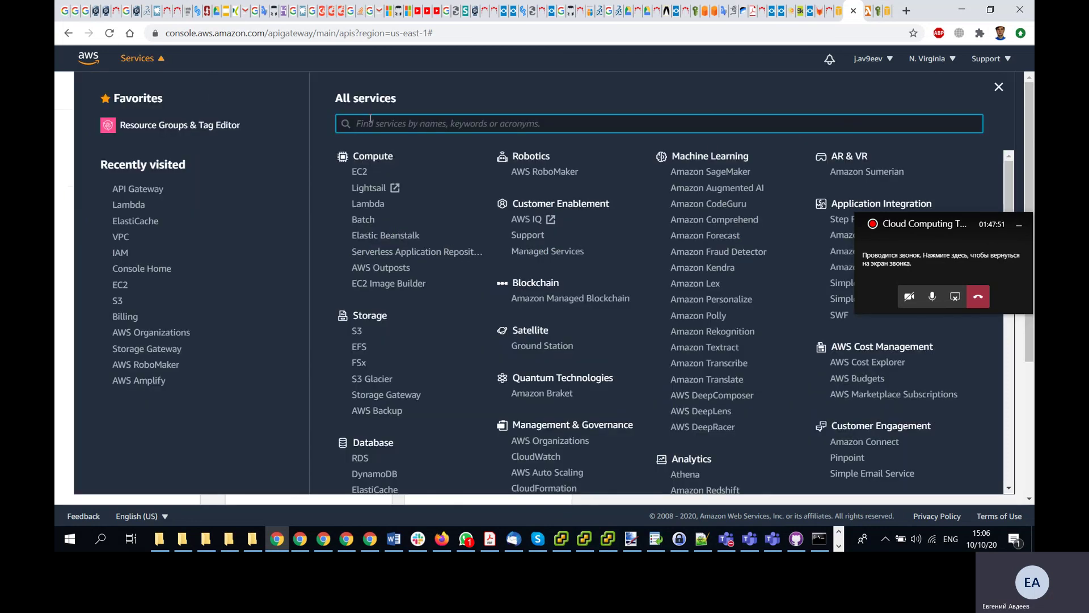
pyautogui.write('red')
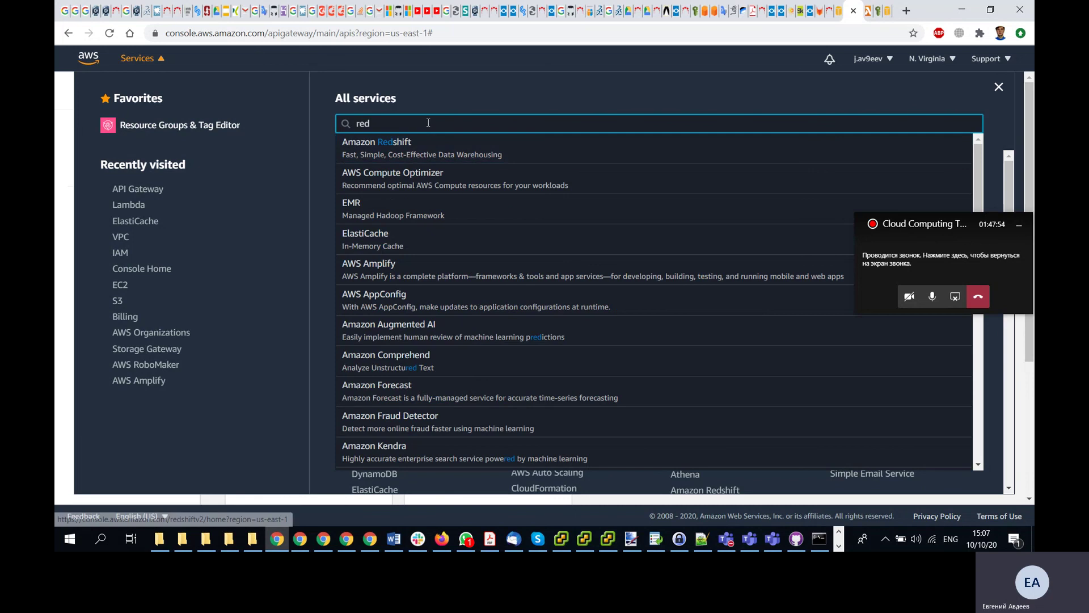
pyautogui.moveTo(428, 123); pyautogui.dragTo(304, 113)
pyautogui.write('V')
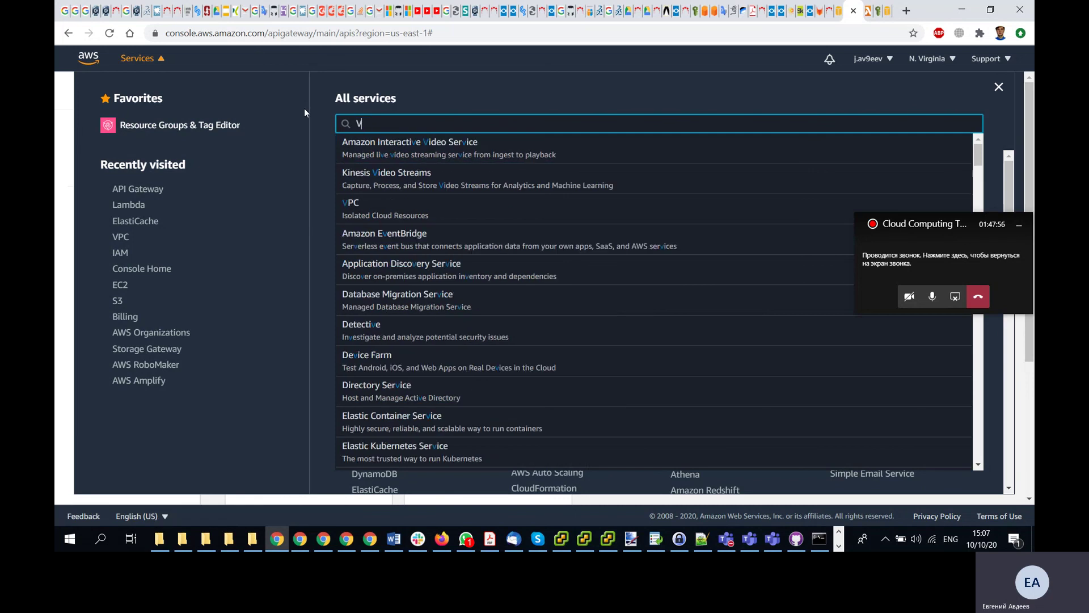
pyautogui.write('PC')
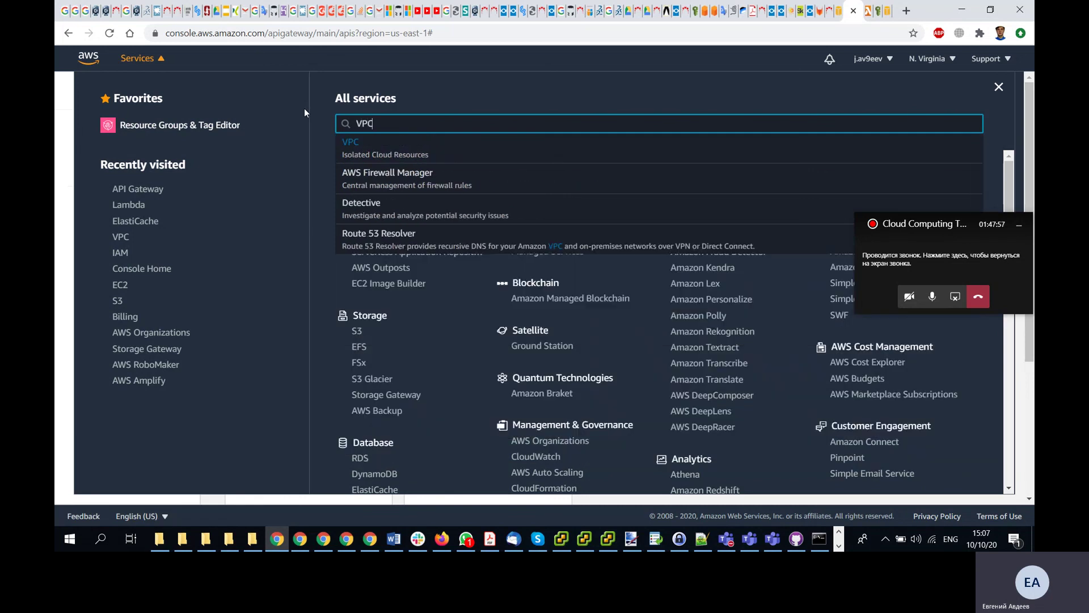
pyautogui.click(392, 162)
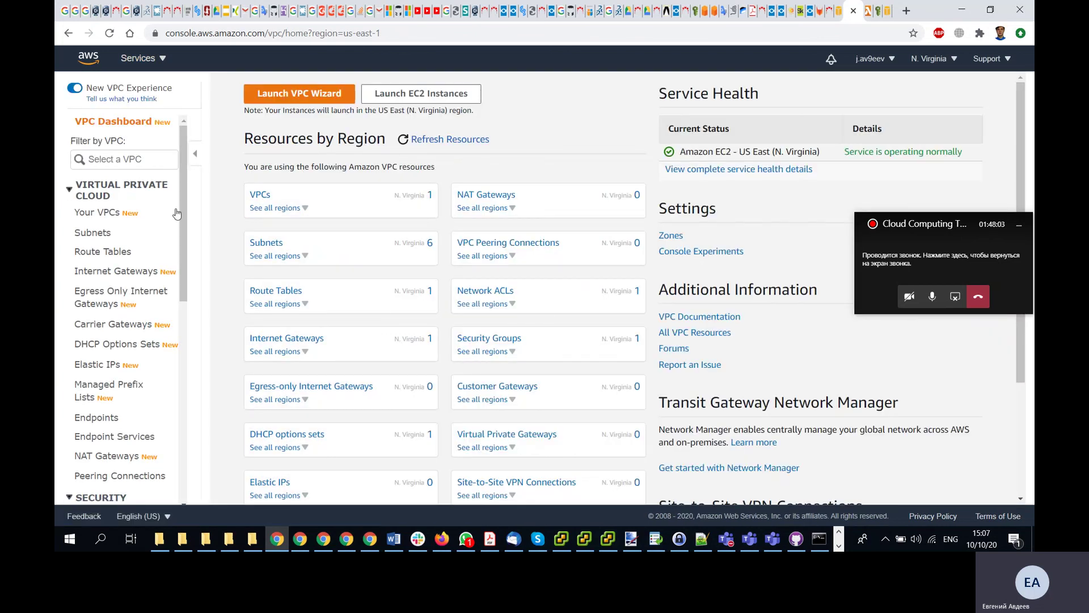
pyautogui.click(114, 213)
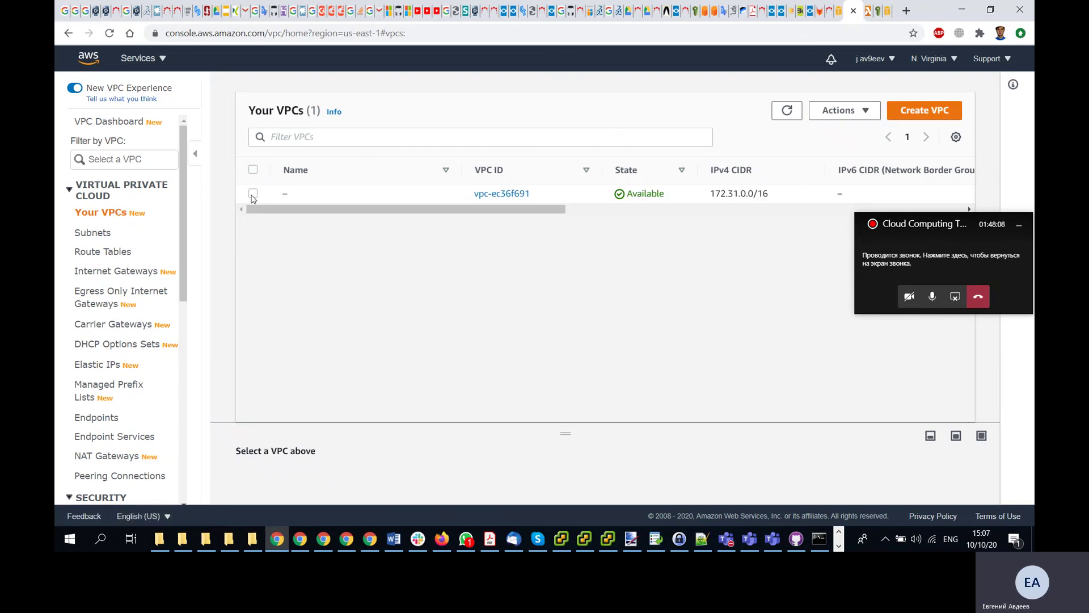
pyautogui.click(253, 194)
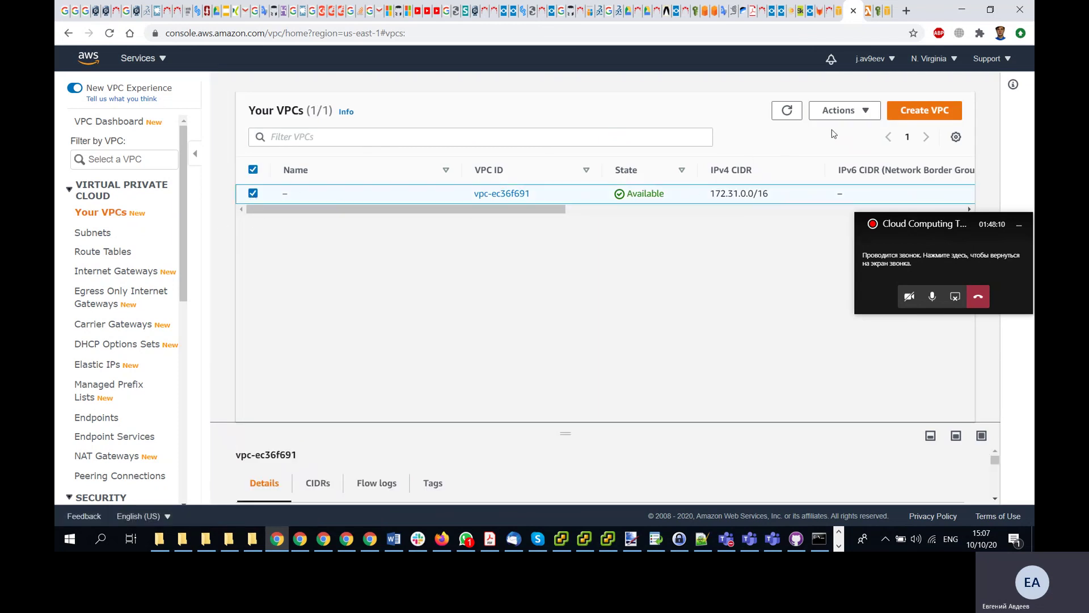
pyautogui.click(846, 110)
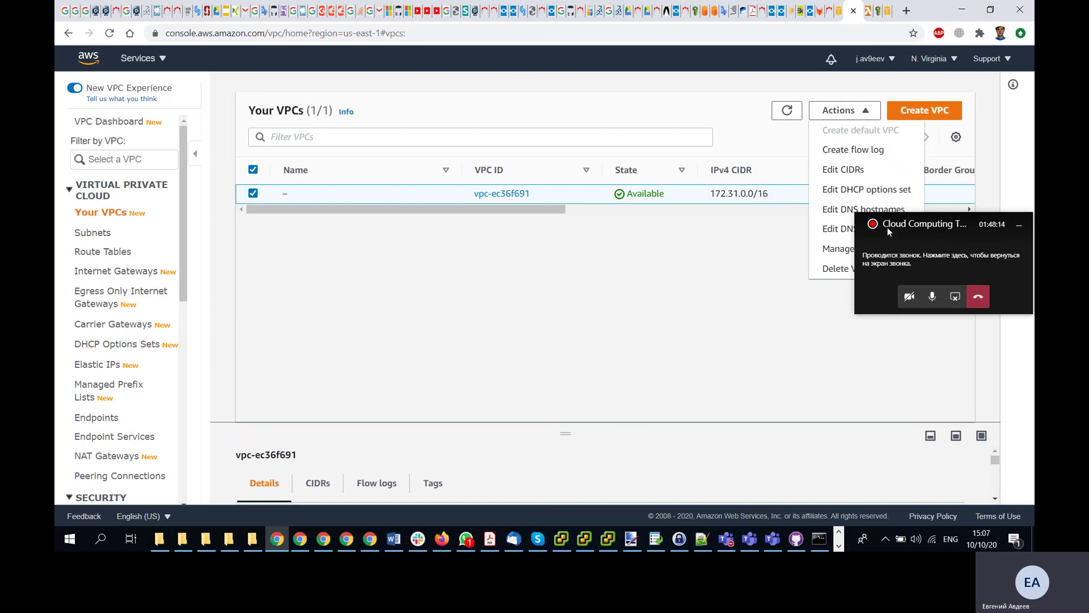
pyautogui.moveTo(887, 227); pyautogui.dragTo(924, 321)
pyautogui.click(856, 269)
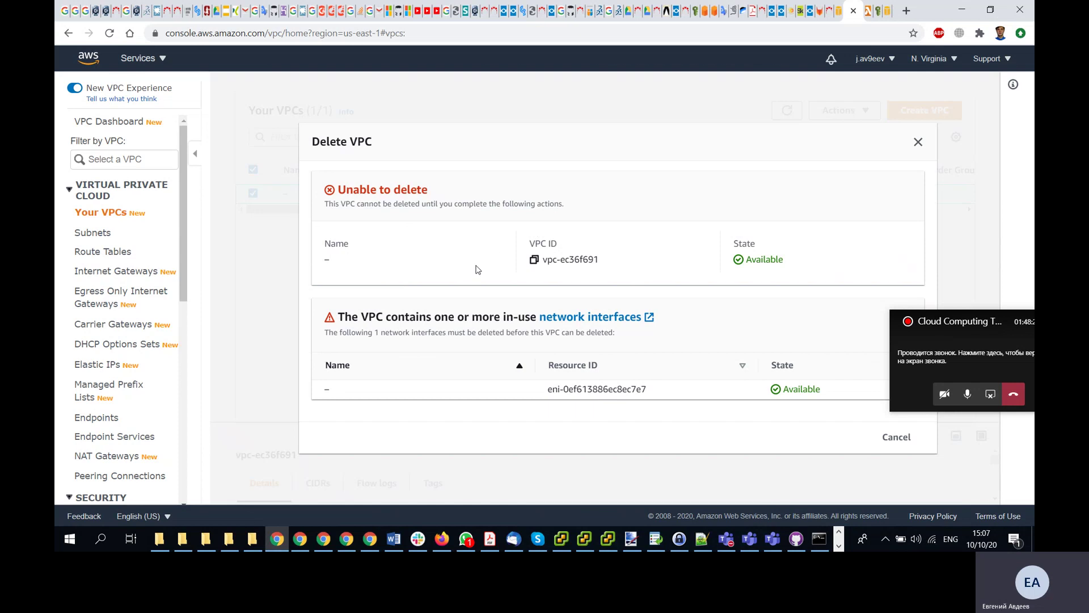
pyautogui.click(576, 319)
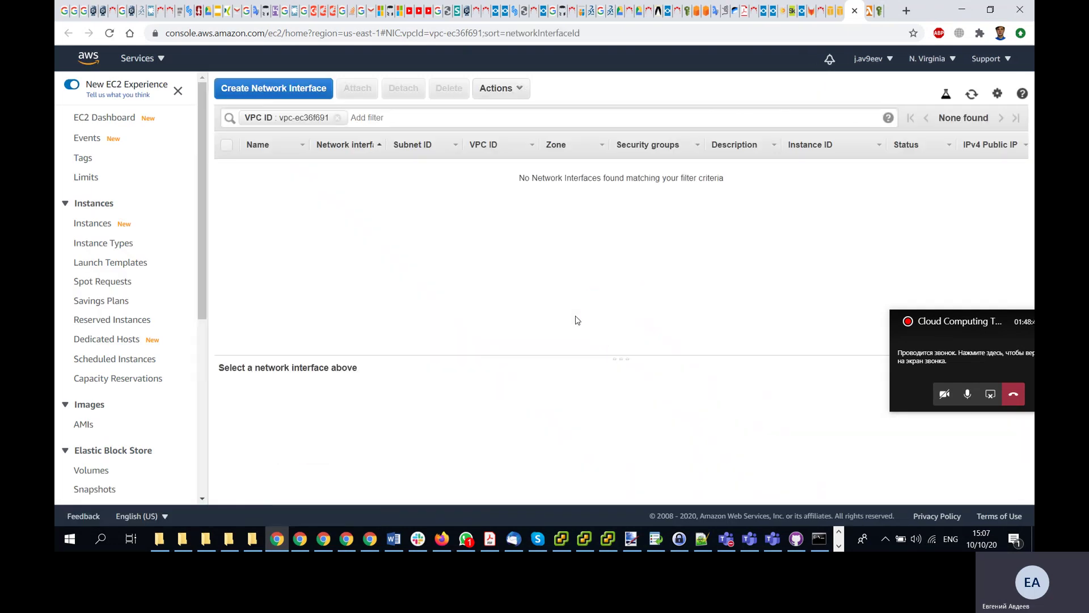
pyautogui.click(856, 13)
pyautogui.click(917, 142)
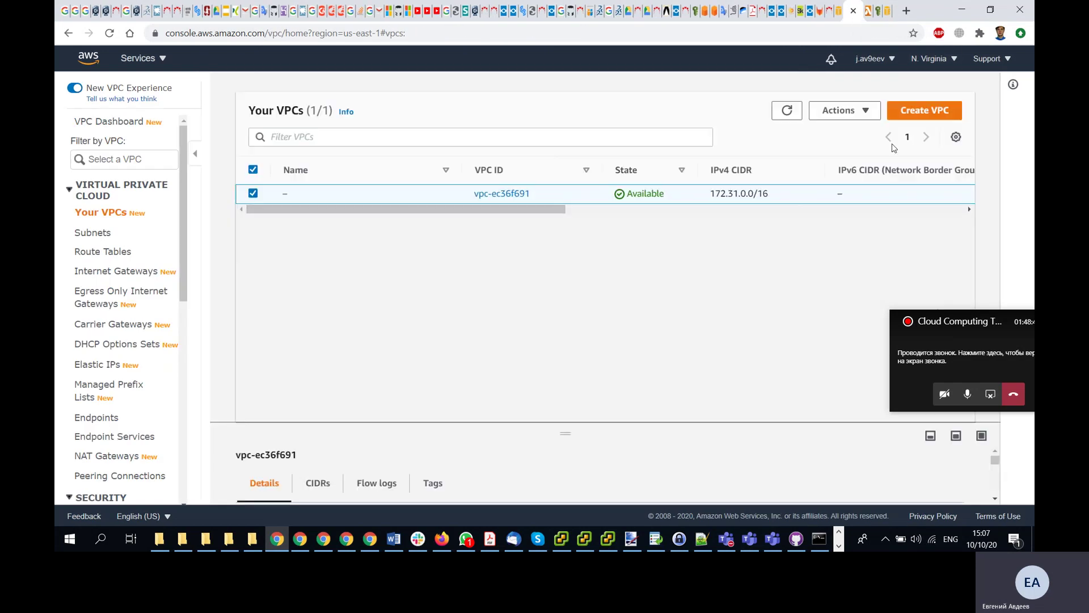
# - Open vpc-ec36f691's details and read the IPv4 CIDRs help for 172.31.0.0/16
pyautogui.click(499, 196)
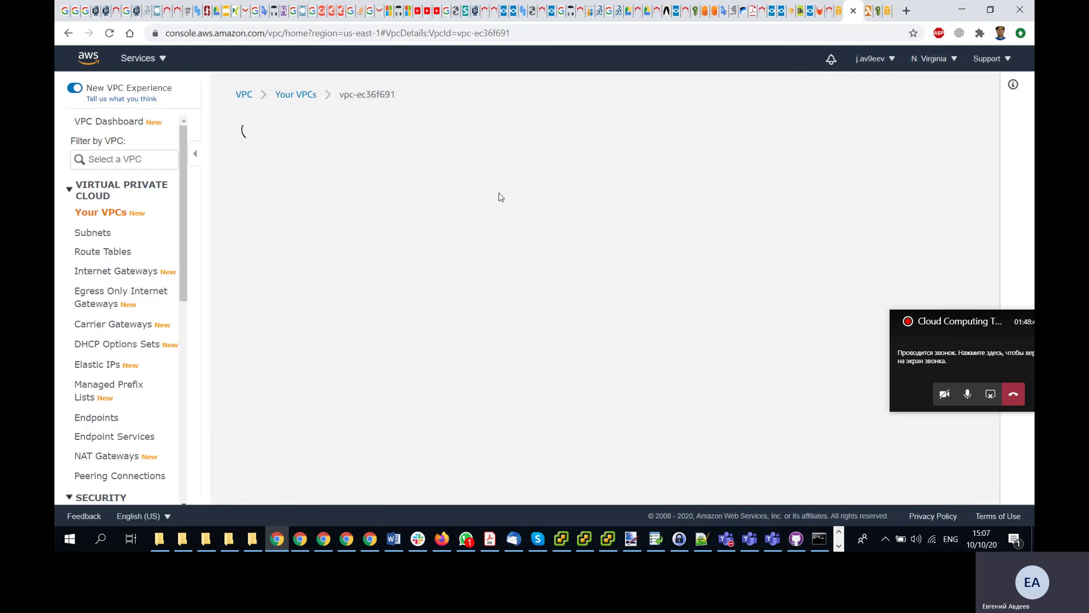
pyautogui.scroll(-3, 454, 235)
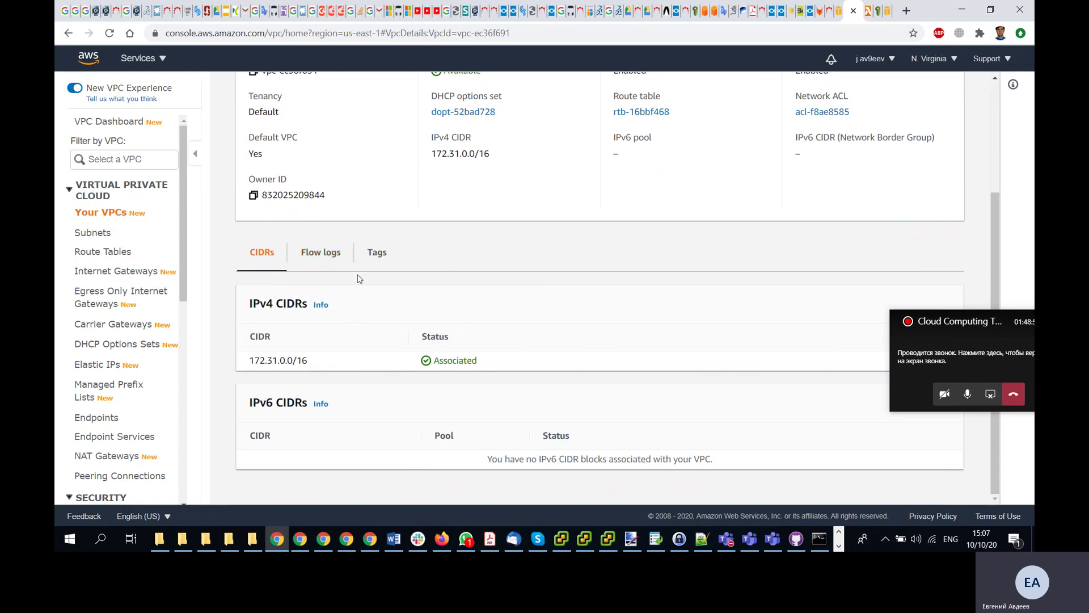
pyautogui.click(319, 306)
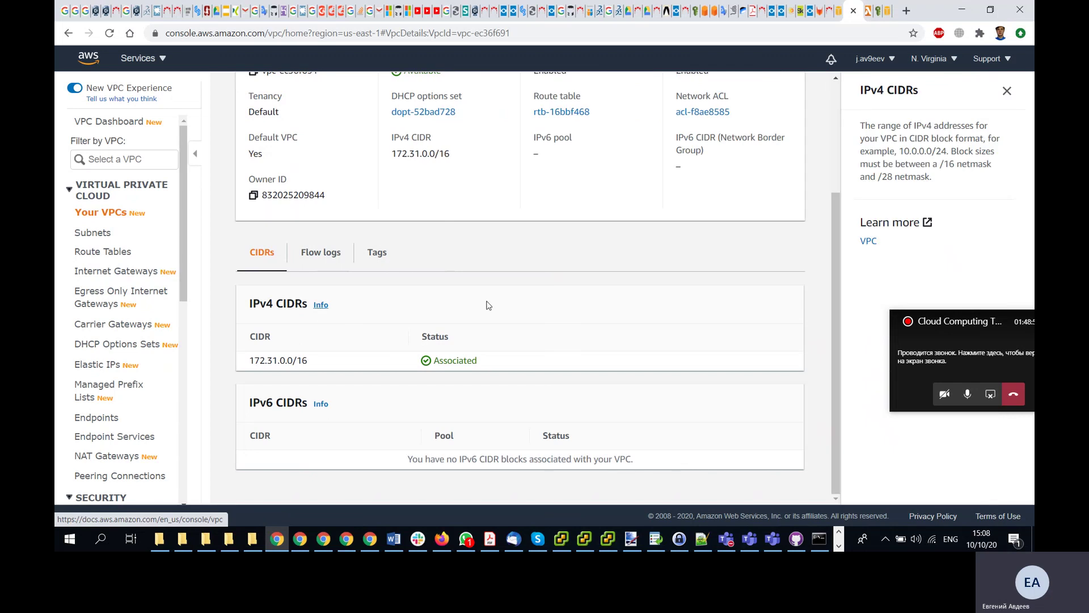
pyautogui.scroll(3, 489, 305)
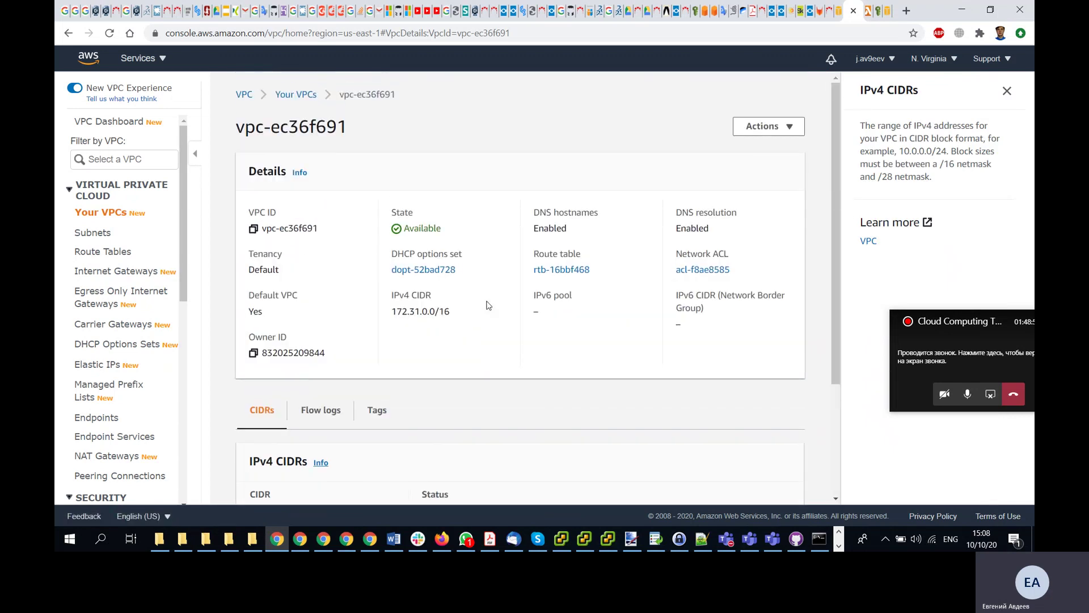
# - Open the VPC's Actions menu, dismiss it, then reopen it
pyautogui.click(789, 125)
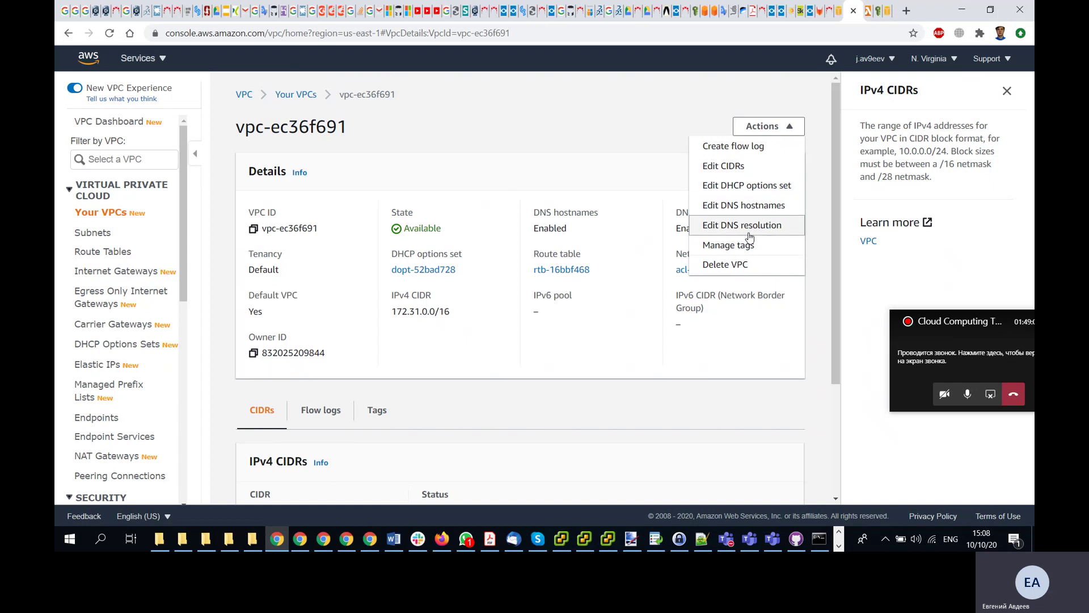
pyautogui.click(407, 311)
pyautogui.scroll(-3, 408, 311)
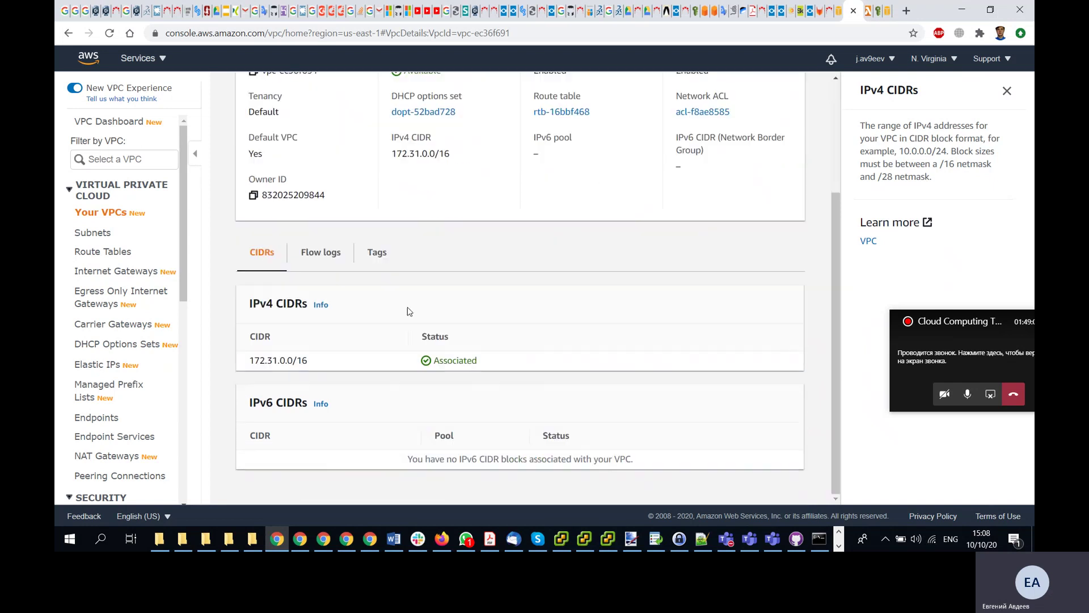
pyautogui.scroll(3, 407, 312)
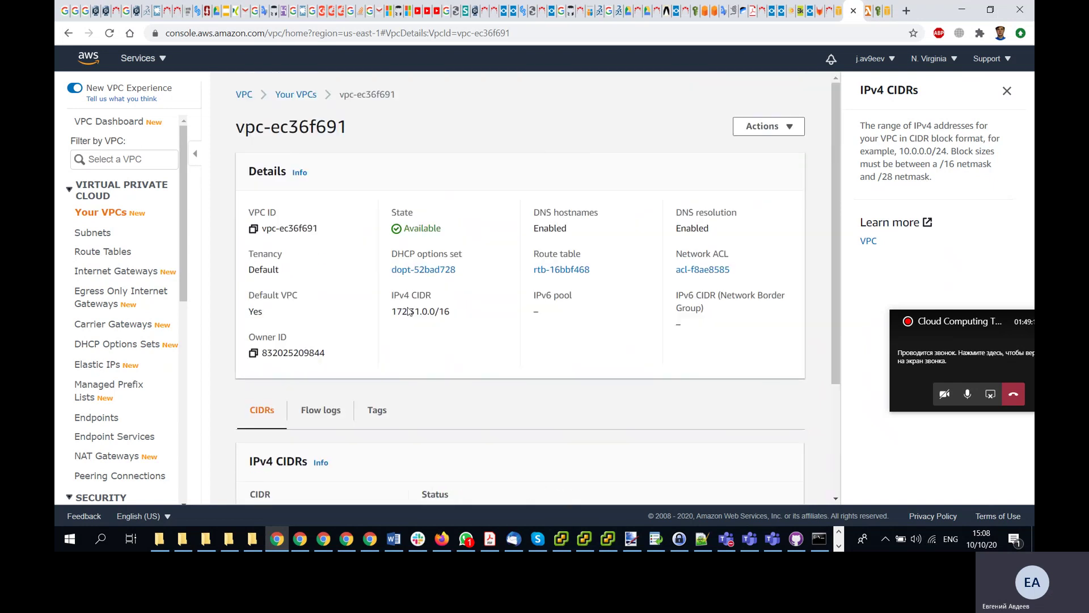
pyautogui.click(788, 128)
# - Delete default VPC vpc-ec36f691, acknowledging and entering 'delete default vpc' to confirm
pyautogui.click(738, 264)
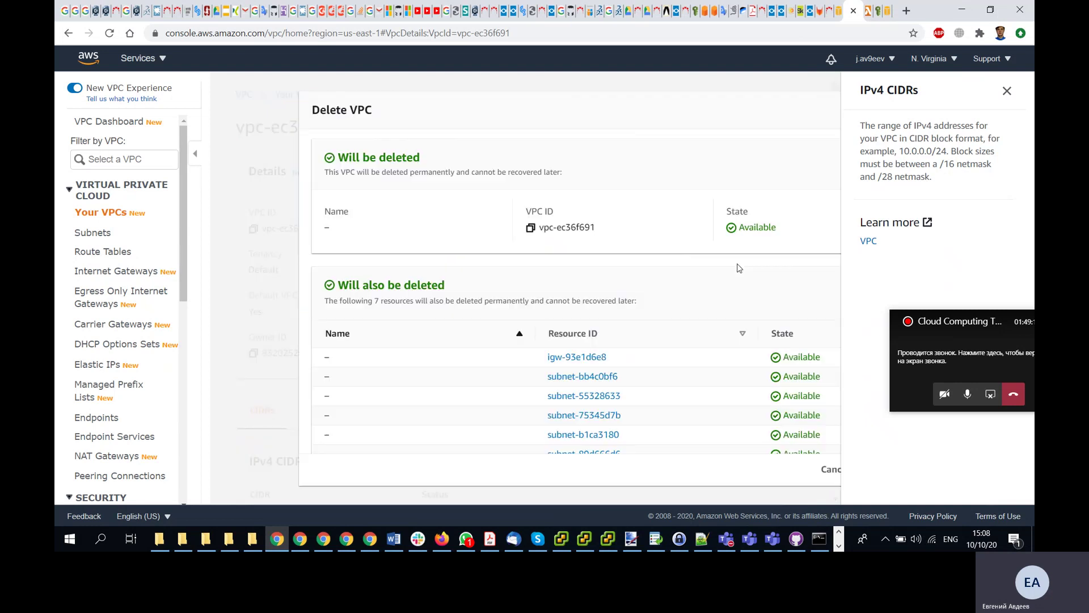
pyautogui.scroll(-3, 739, 268)
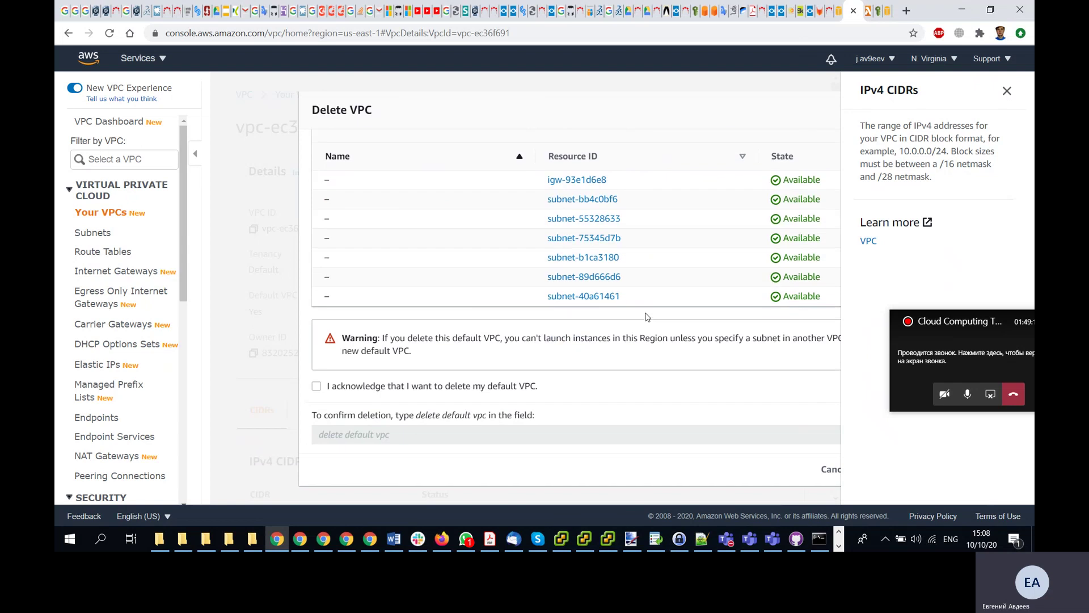
pyautogui.click(316, 386)
pyautogui.click(445, 439)
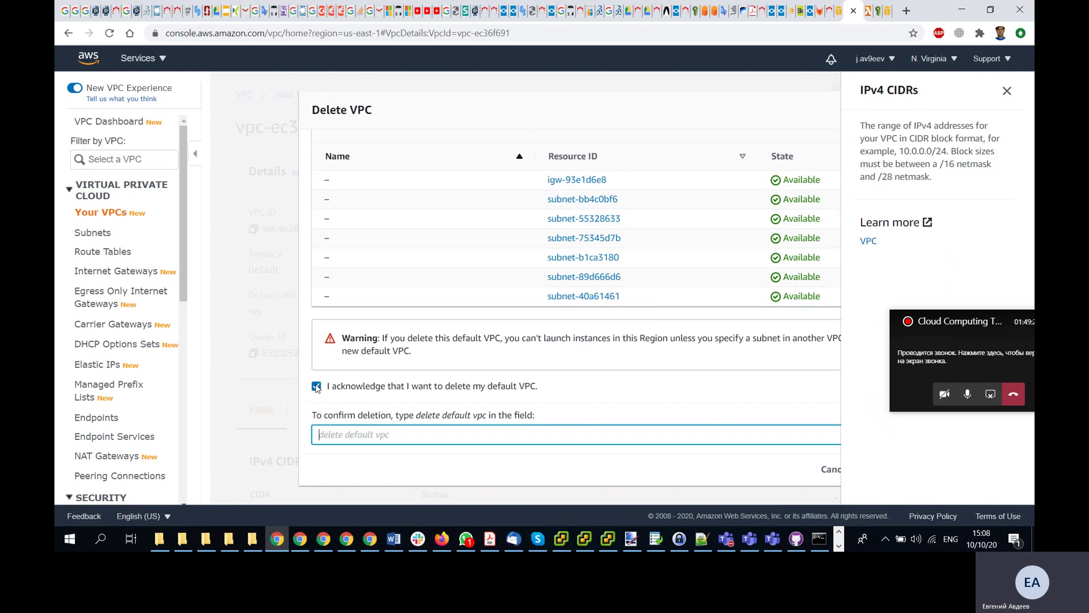
pyautogui.write('delete')
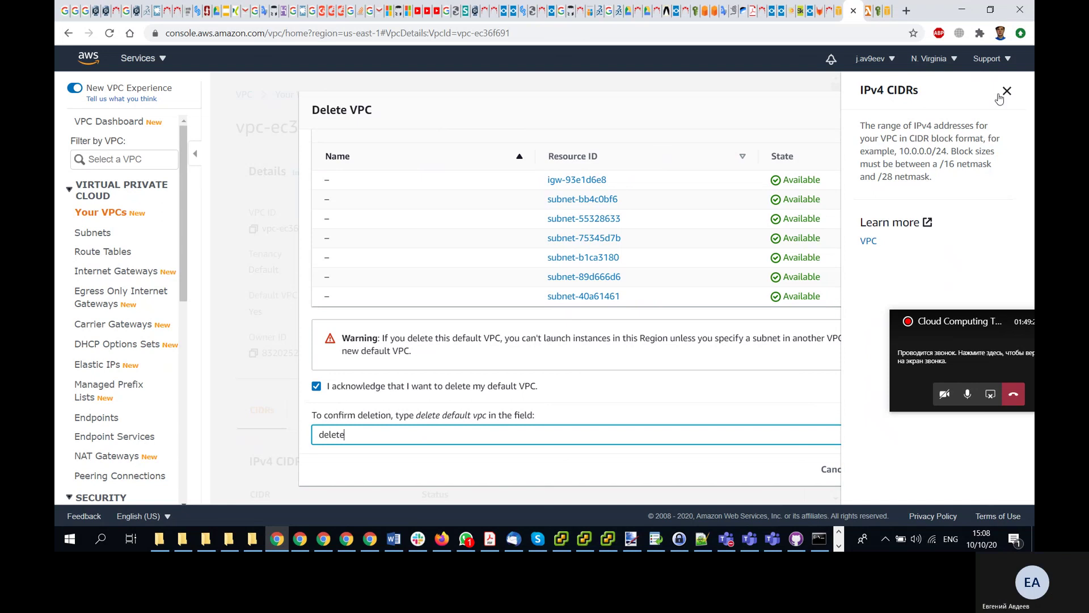
pyautogui.click(1007, 91)
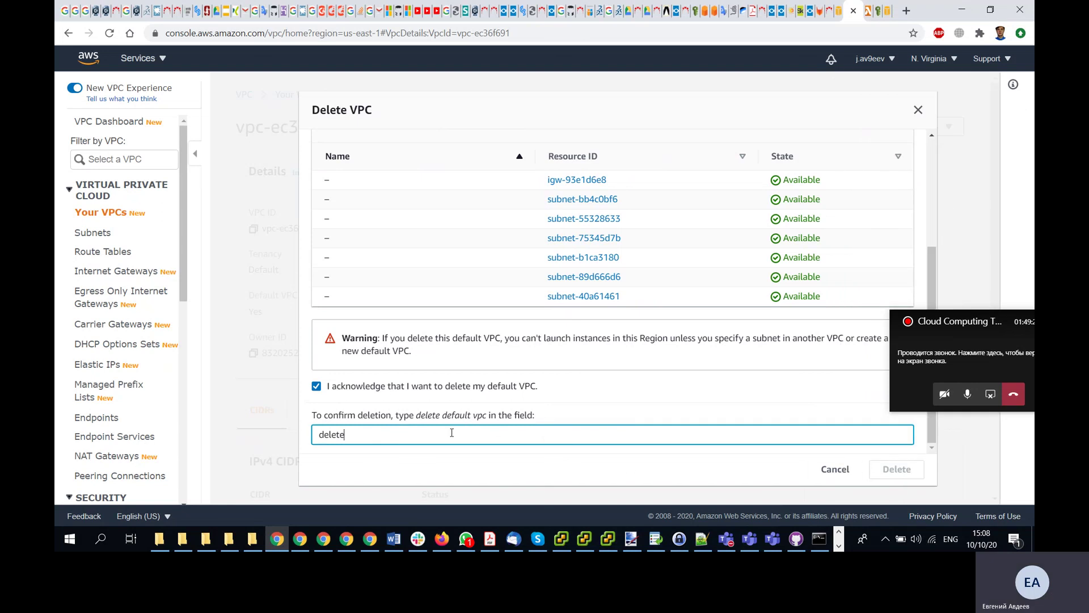
pyautogui.write('fault vpc')
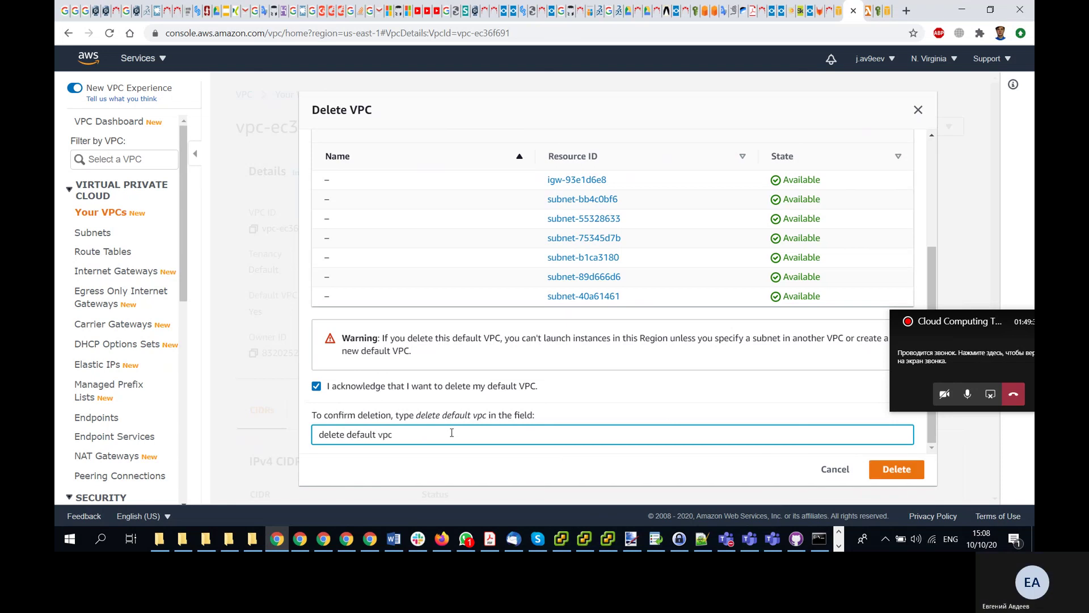
pyautogui.click(902, 473)
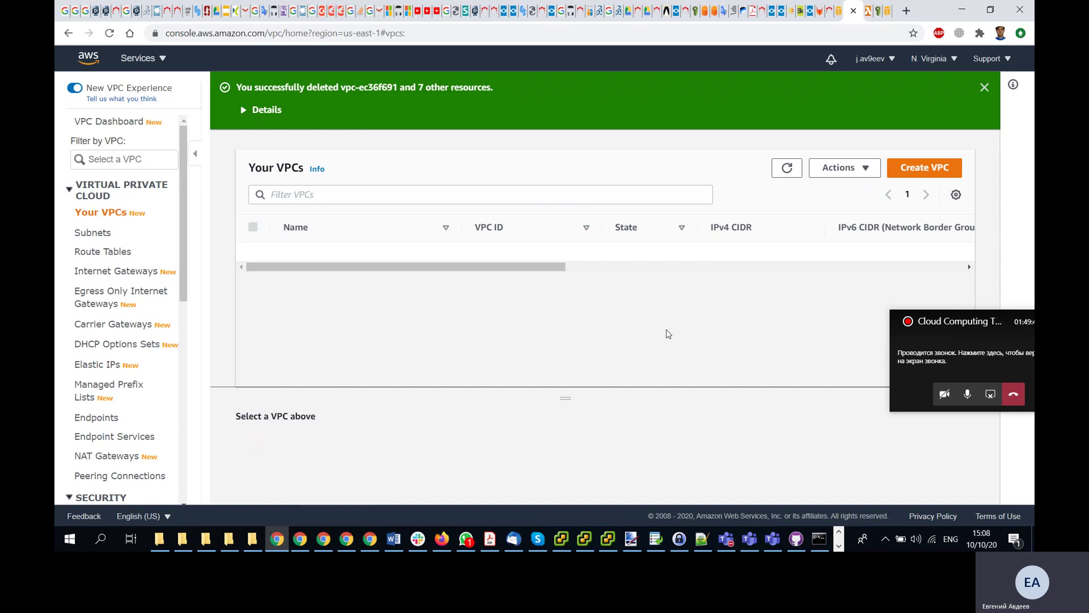
# - Switch to US East (Ohio) and start Delete VPC on default VPC vpc-704ee01b
pyautogui.click(942, 60)
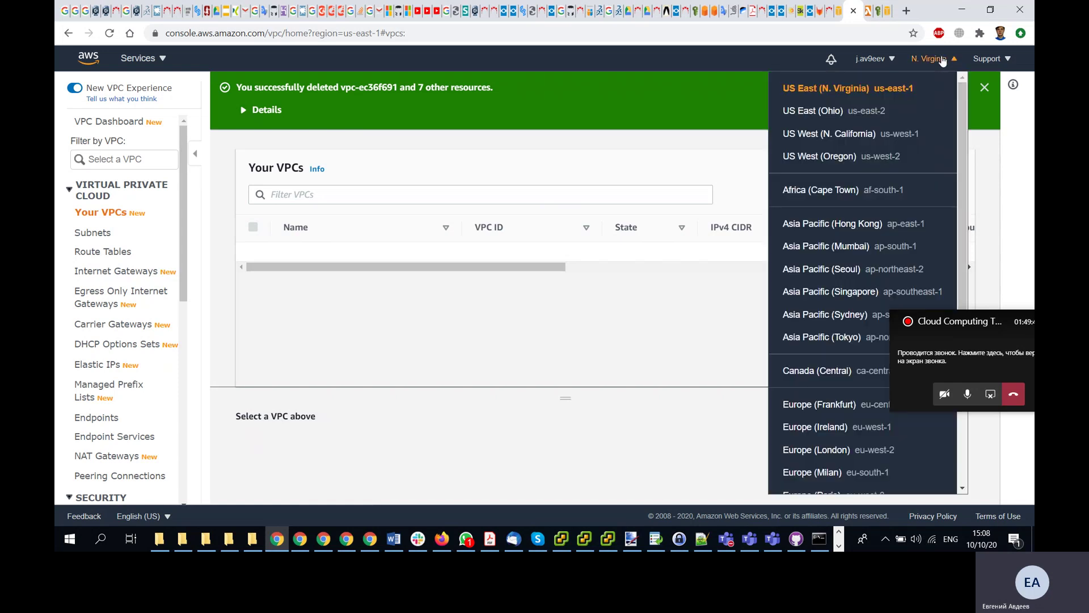
pyautogui.click(832, 111)
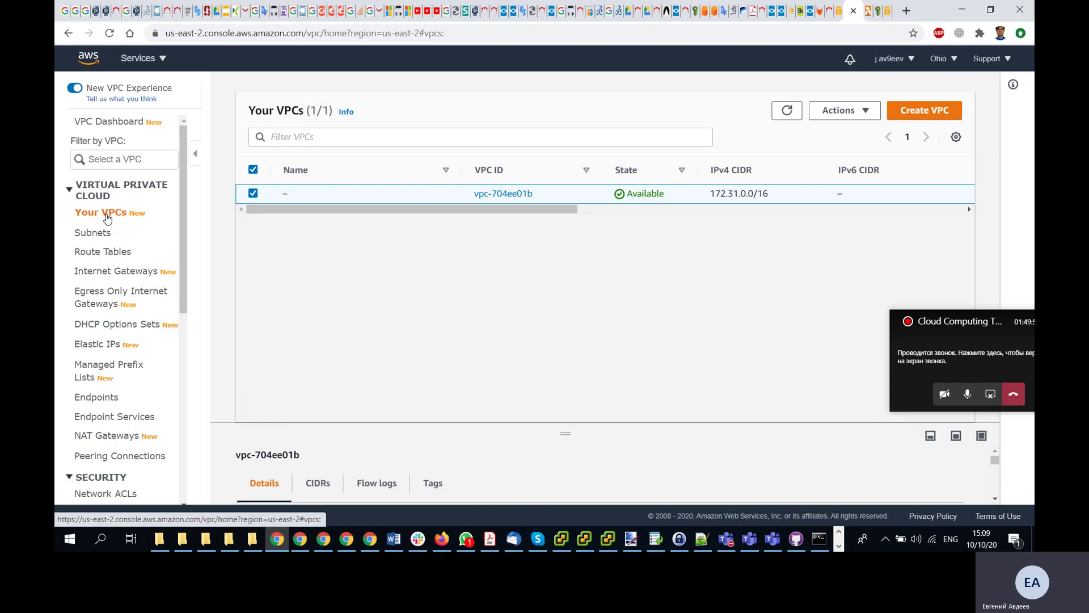
pyautogui.click(863, 120)
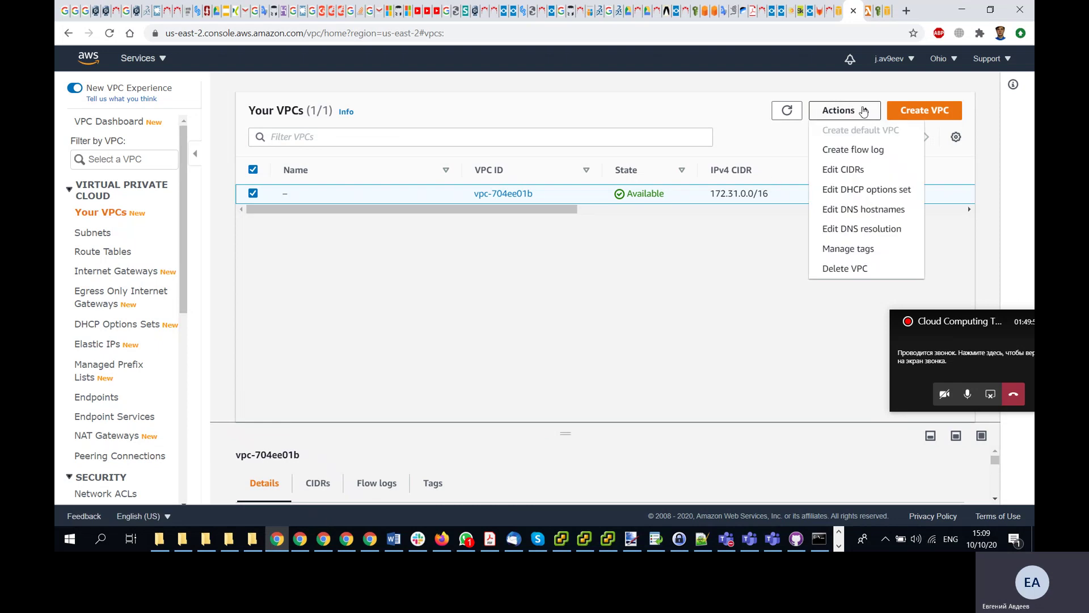
pyautogui.click(845, 268)
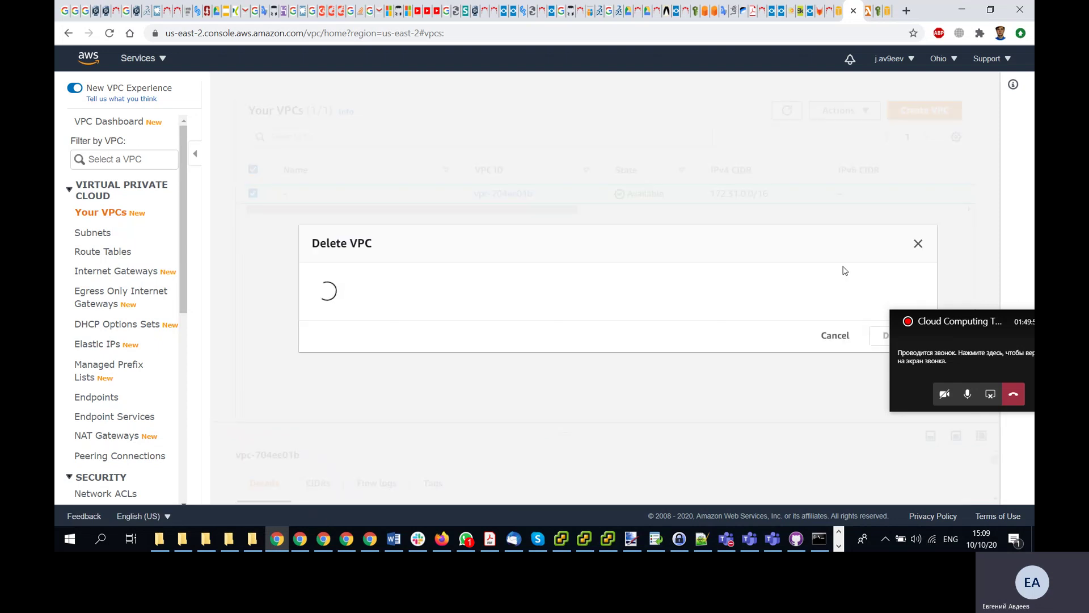
# - Acknowledge, enter 'delete default vpc', confirm deletion, and dismiss the success banner
pyautogui.scroll(-5, 591, 359)
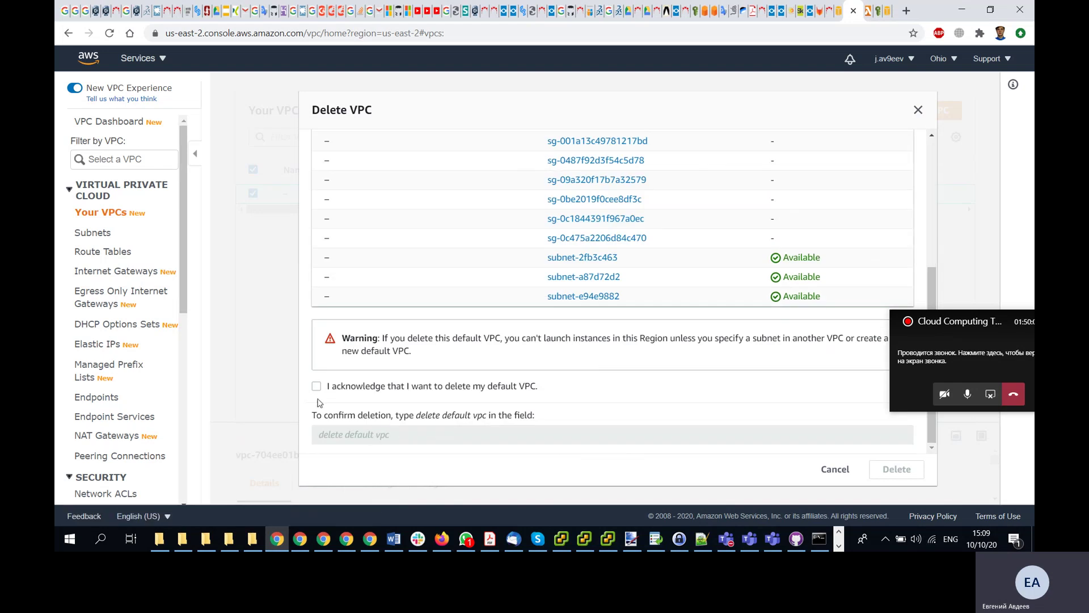
pyautogui.click(317, 387)
pyautogui.write('de')
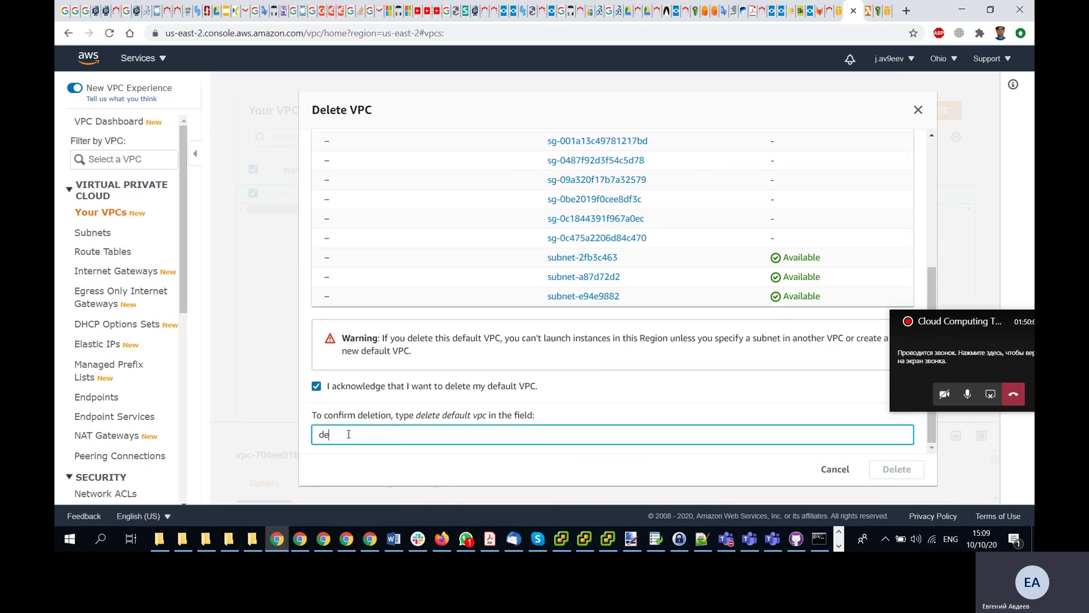
pyautogui.write('lete defau')
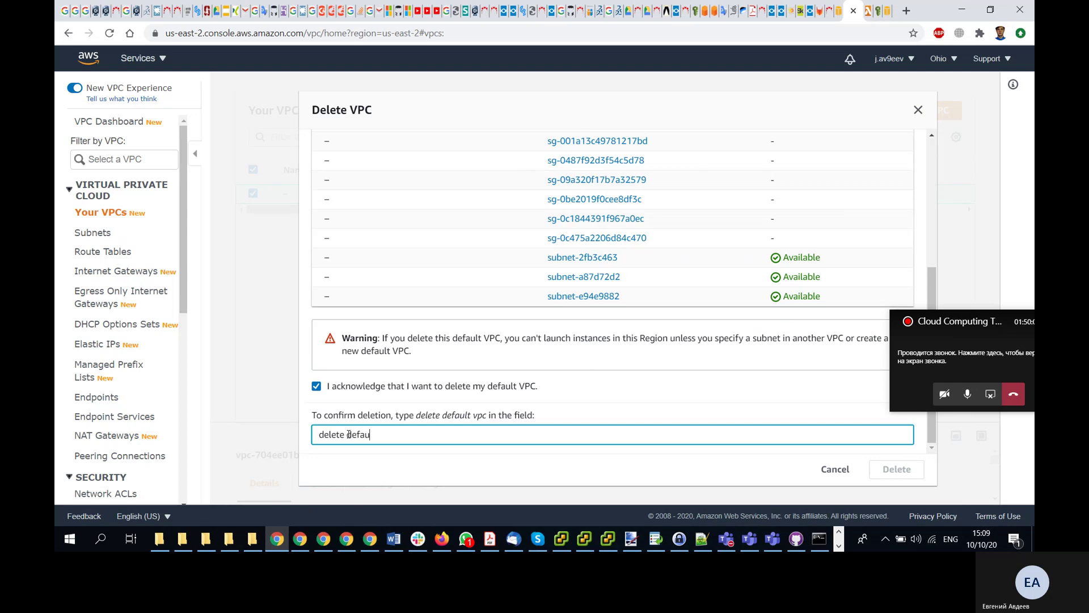
pyautogui.write('lt vpc')
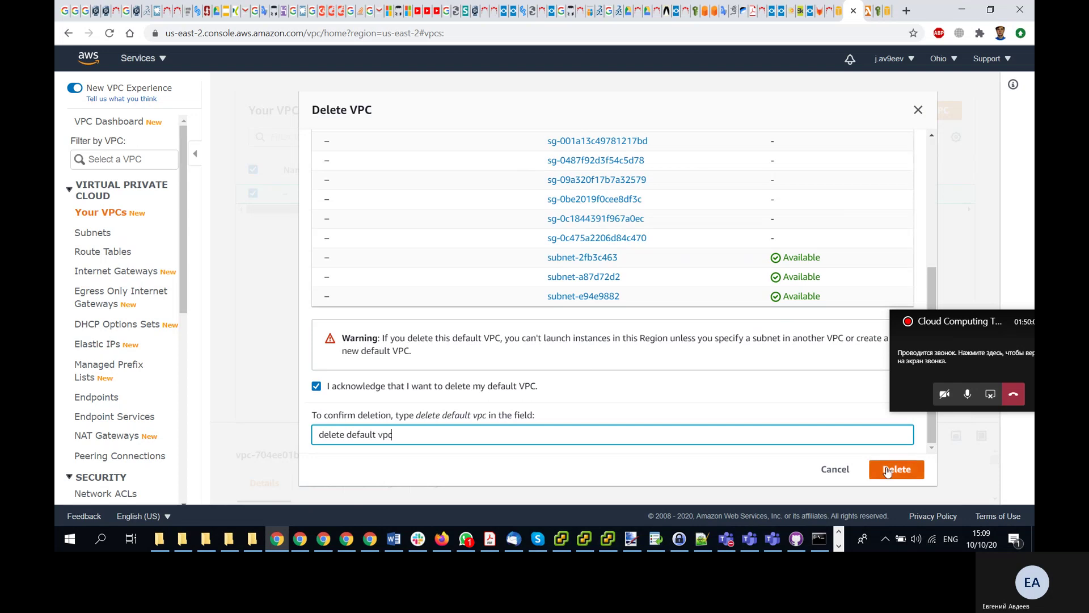
pyautogui.click(888, 470)
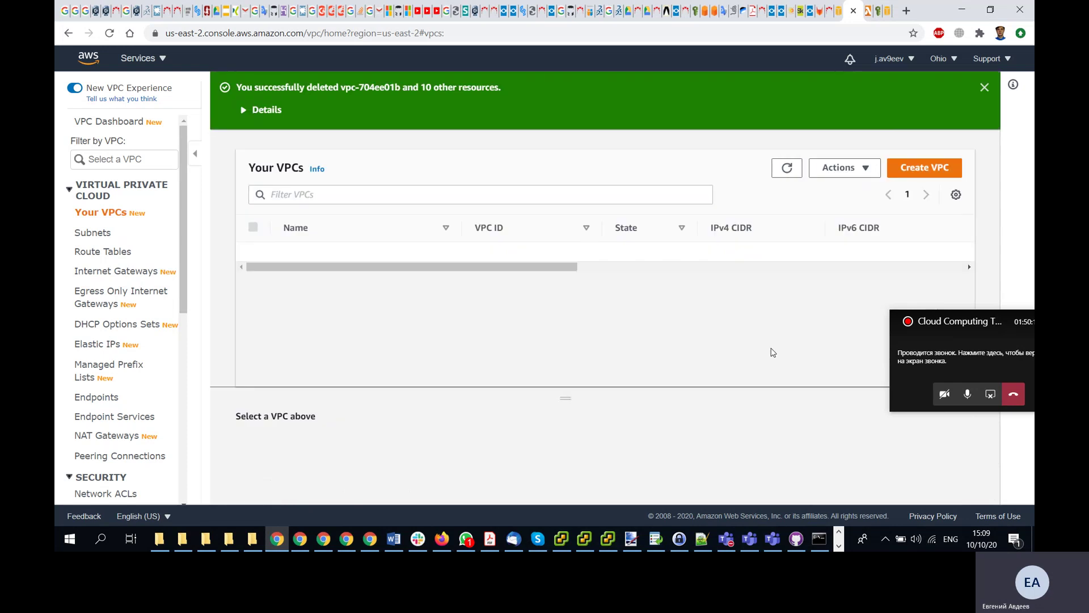
pyautogui.click(984, 86)
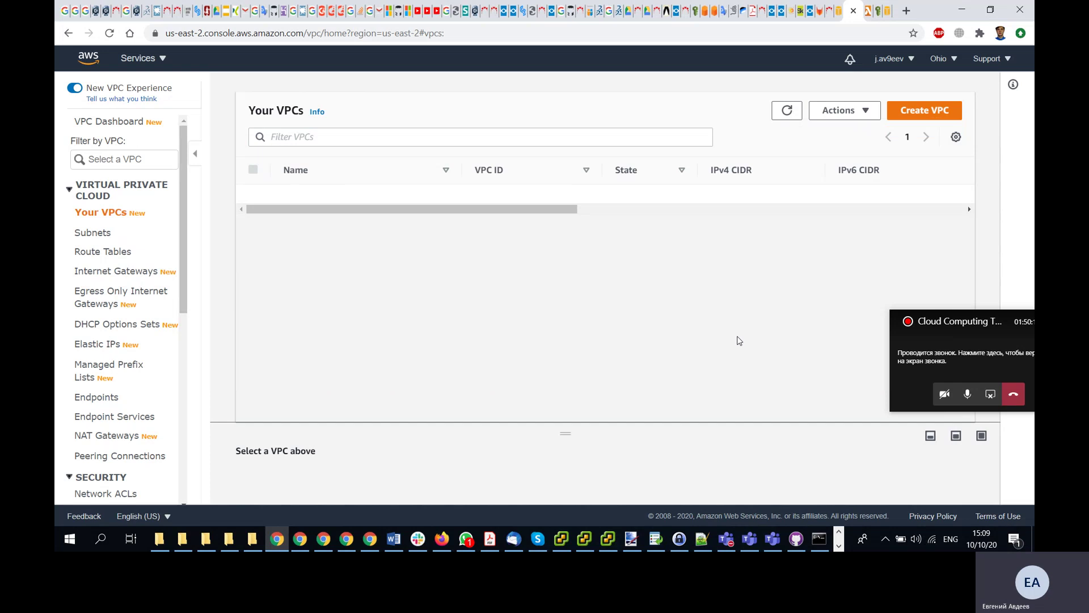
pyautogui.moveTo(968, 323); pyautogui.dragTo(908, 254)
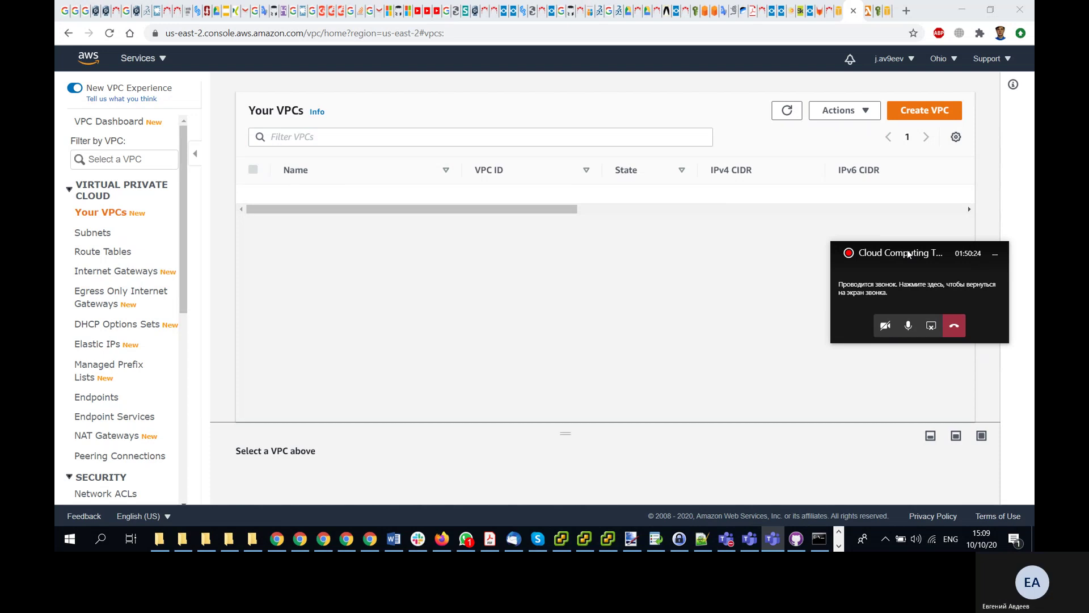